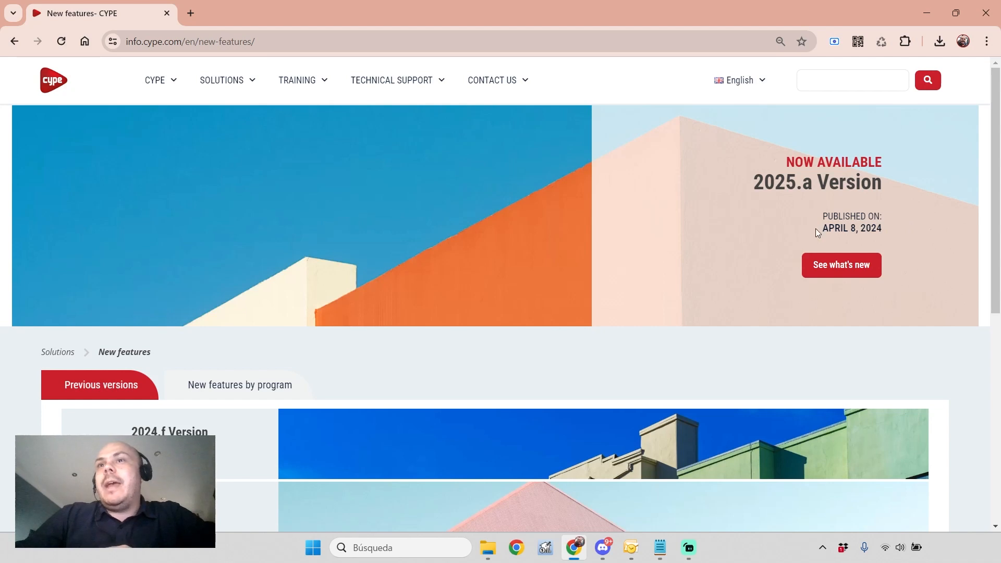
- Examine the 2025.a version name and its publication date in the new features page banner
triple_click(890, 228)
click(833, 232)
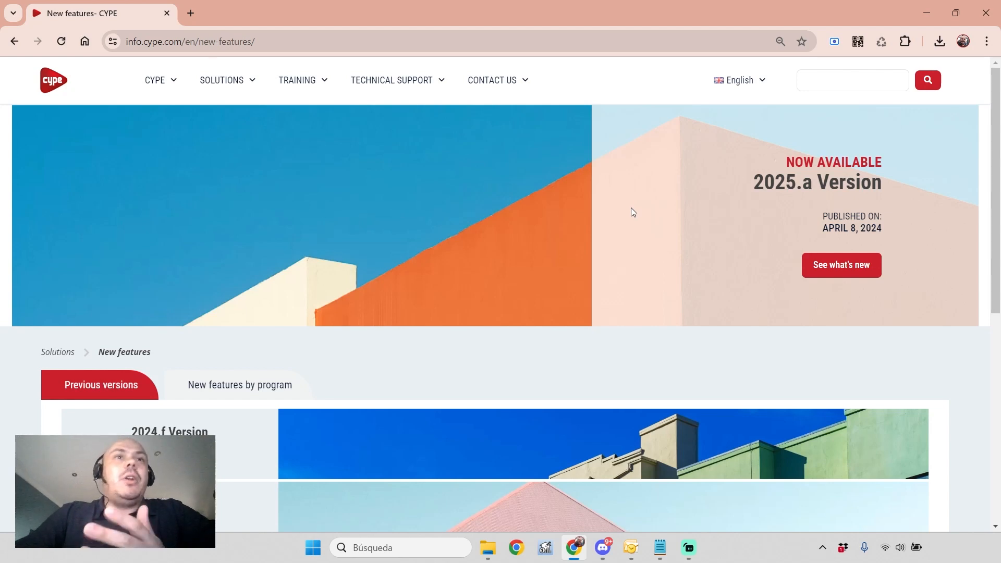
mouse_move(246, 79)
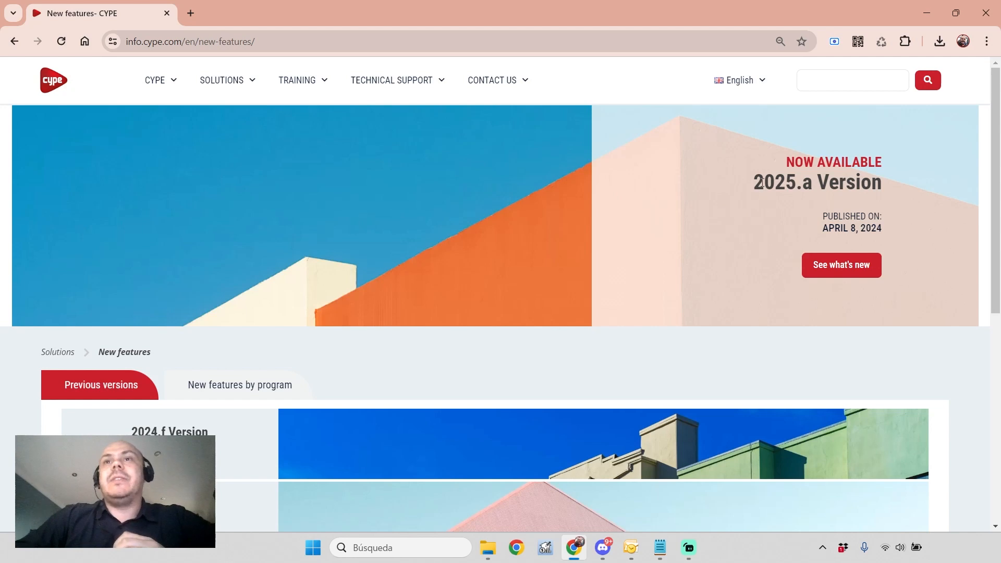
drag(755, 180, 875, 184)
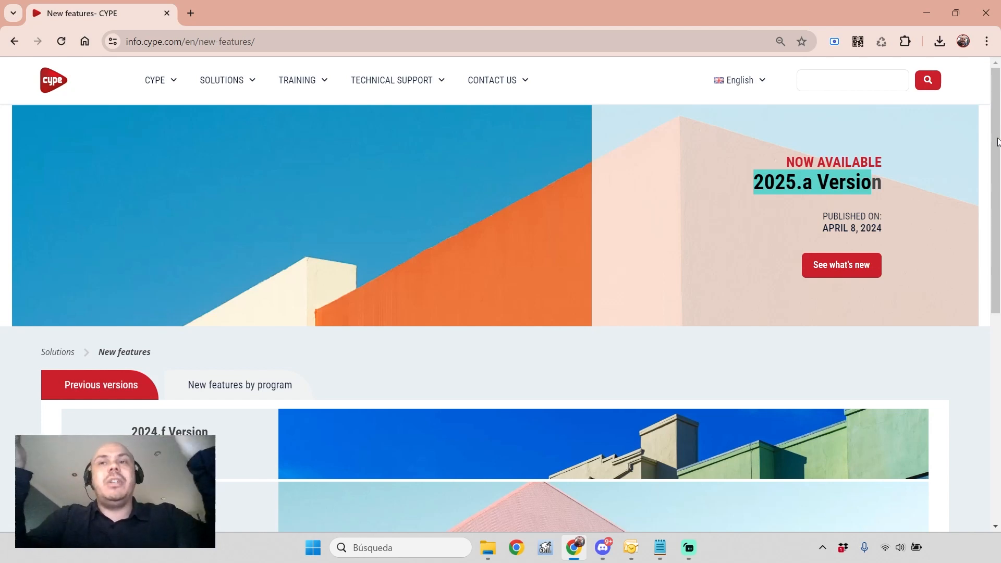
drag(798, 181, 753, 181)
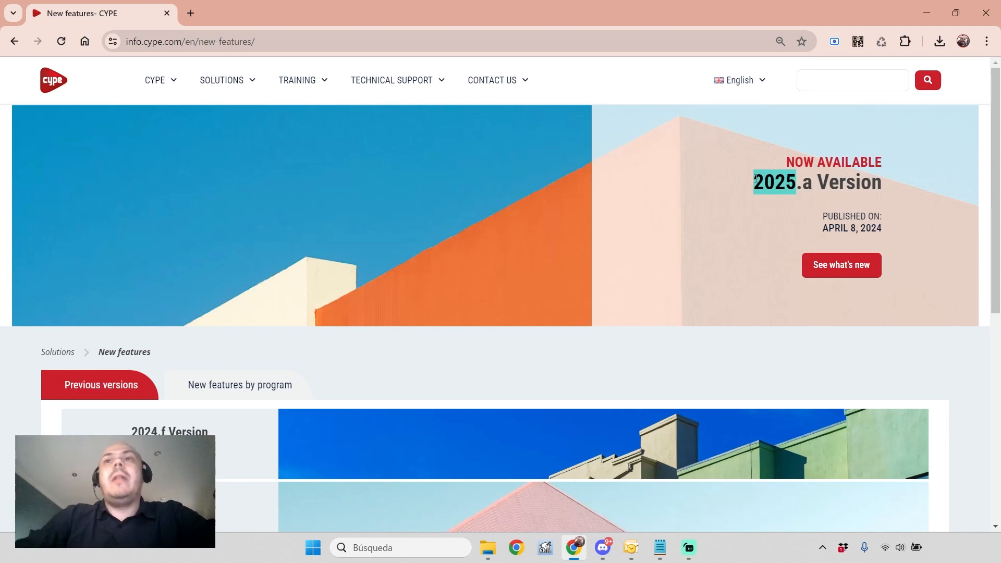
double_click(808, 182)
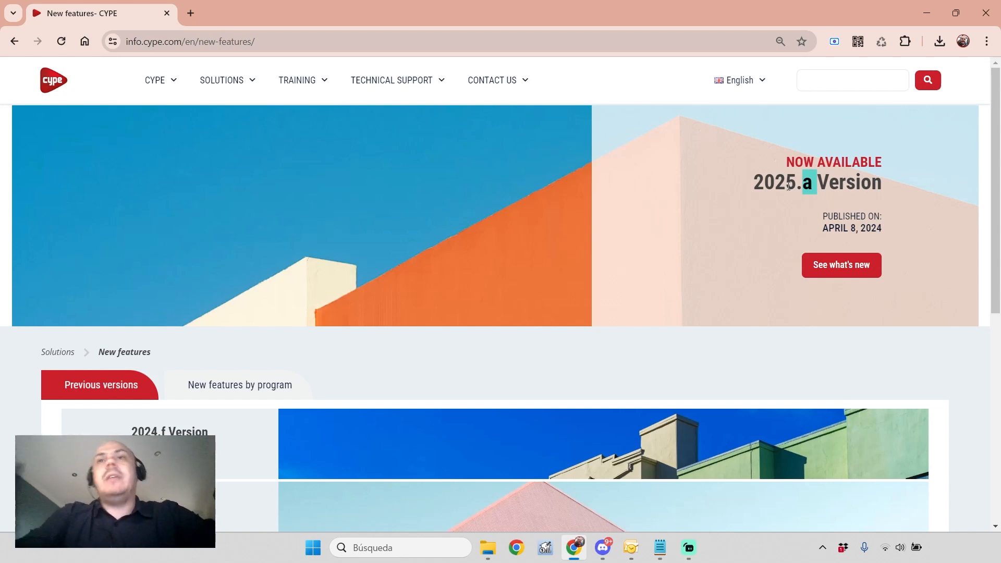
click(789, 186)
drag(814, 194, 759, 180)
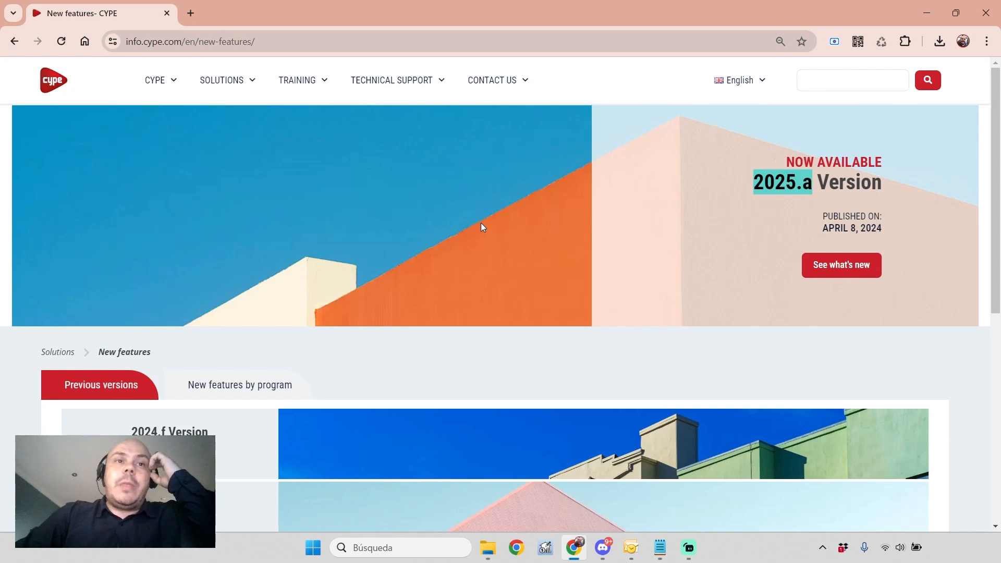
- Load more entries in the previous versions list and review the older releases' names and dates
scroll(481, 226, down, 6)
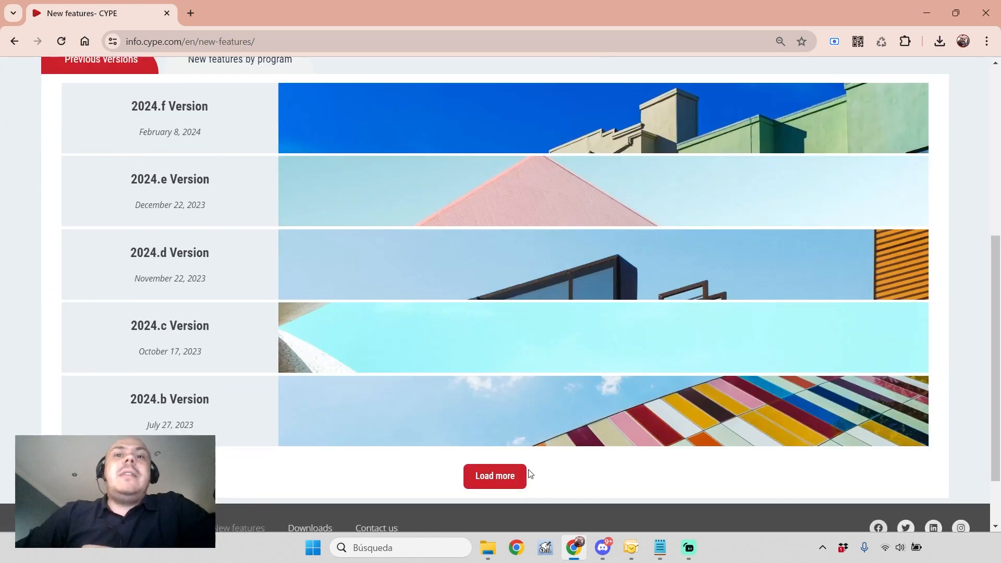
click(524, 467)
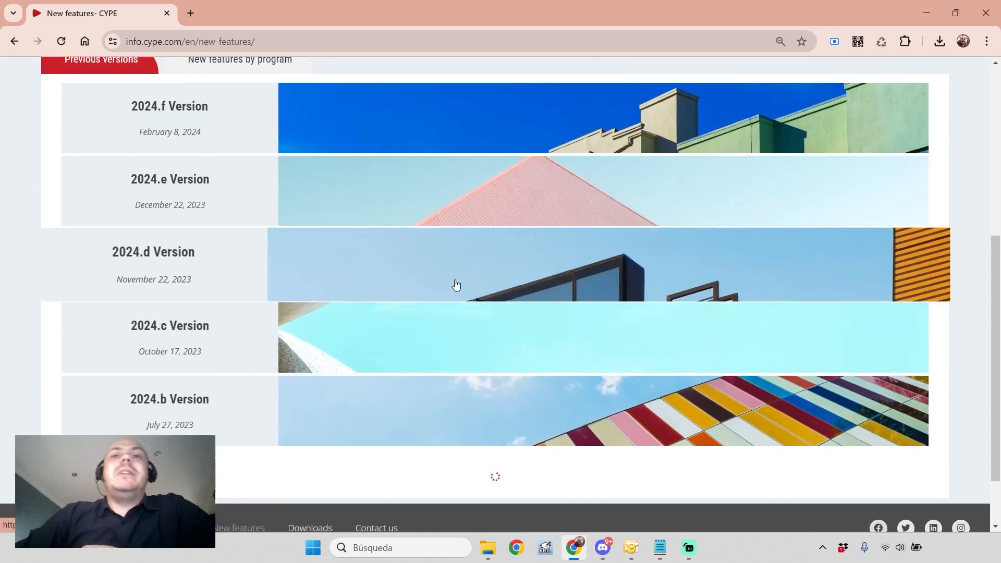
scroll(457, 292, down, 1)
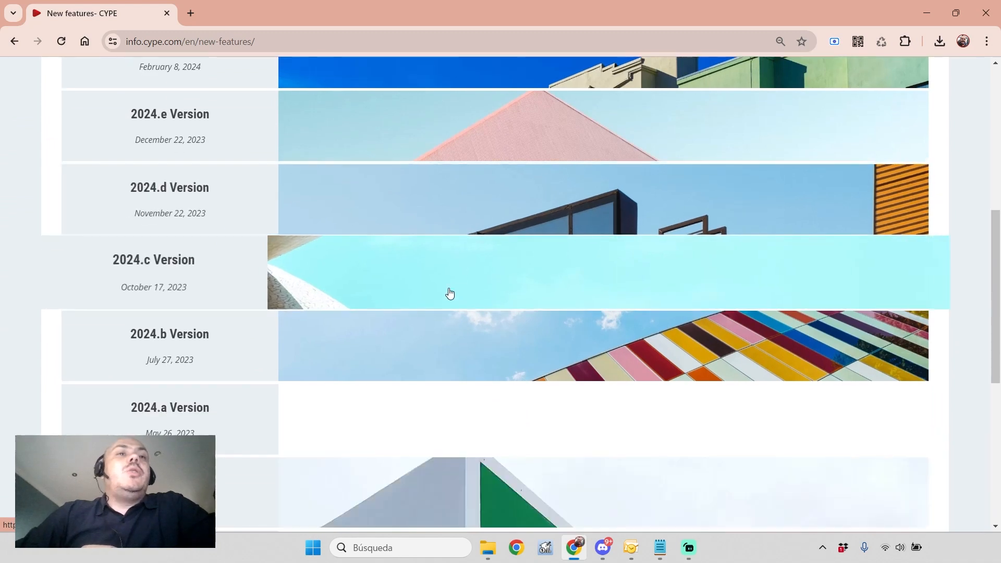
scroll(416, 270, down, 3)
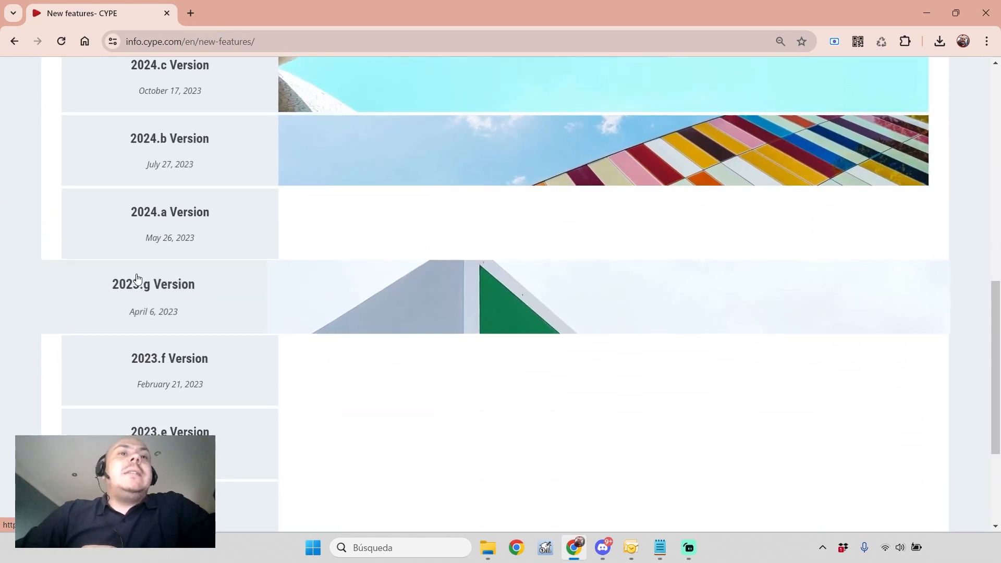
scroll(137, 285, up, 1)
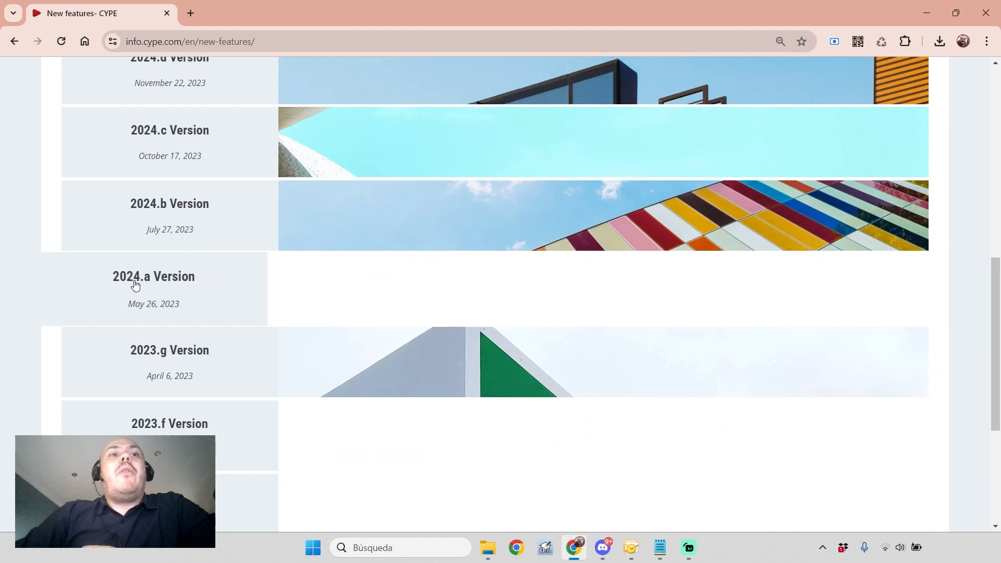
scroll(221, 311, up, 1)
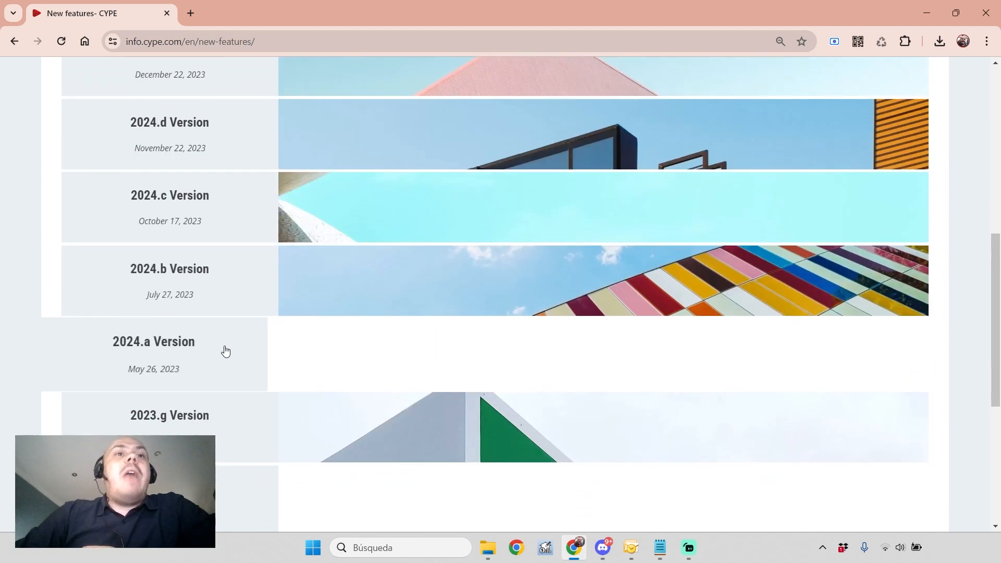
scroll(229, 284, up, 2)
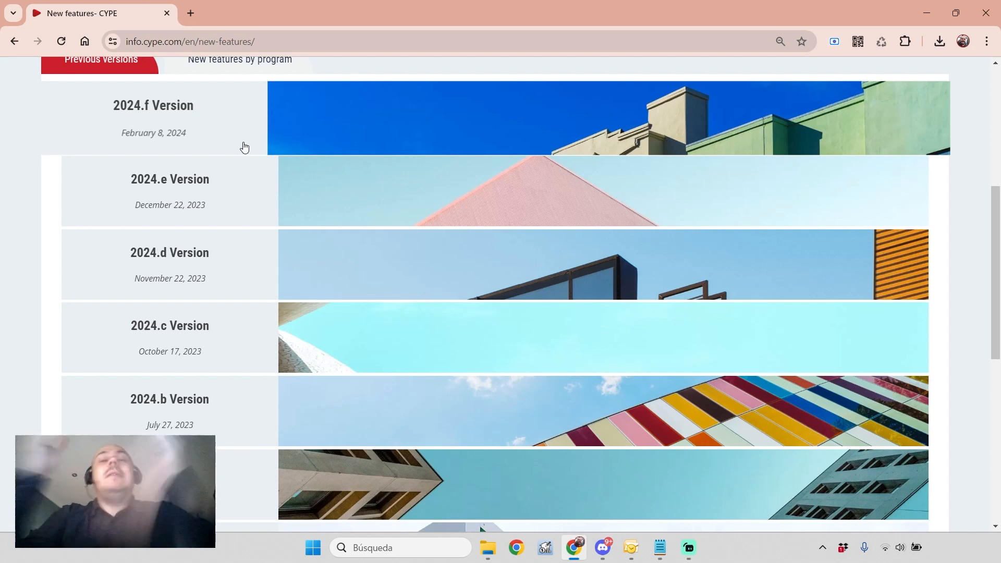
scroll(634, 188, up, 6)
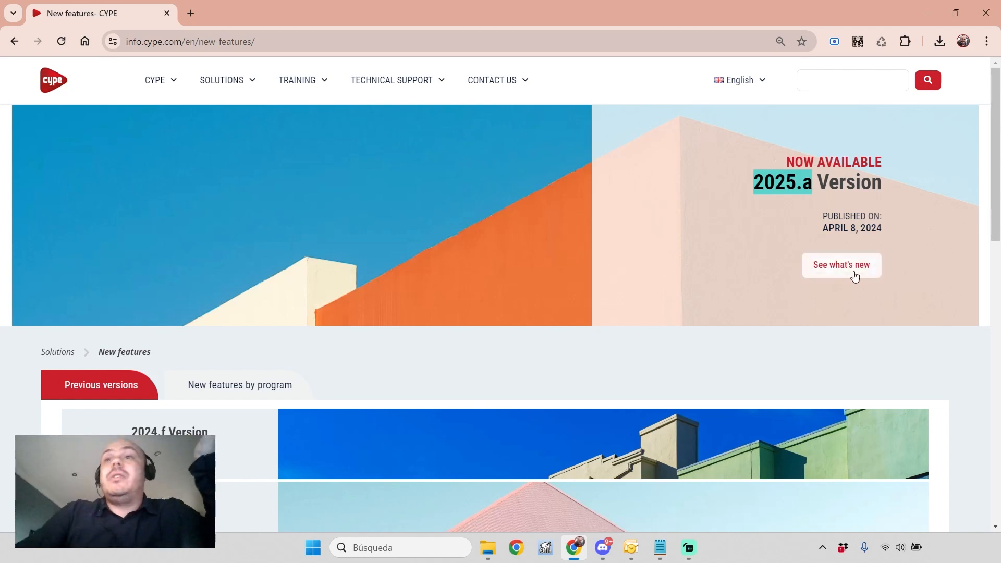
- Open the 2025.a version's new features page and skim its new modules and CYPE Menu sections
click(838, 269)
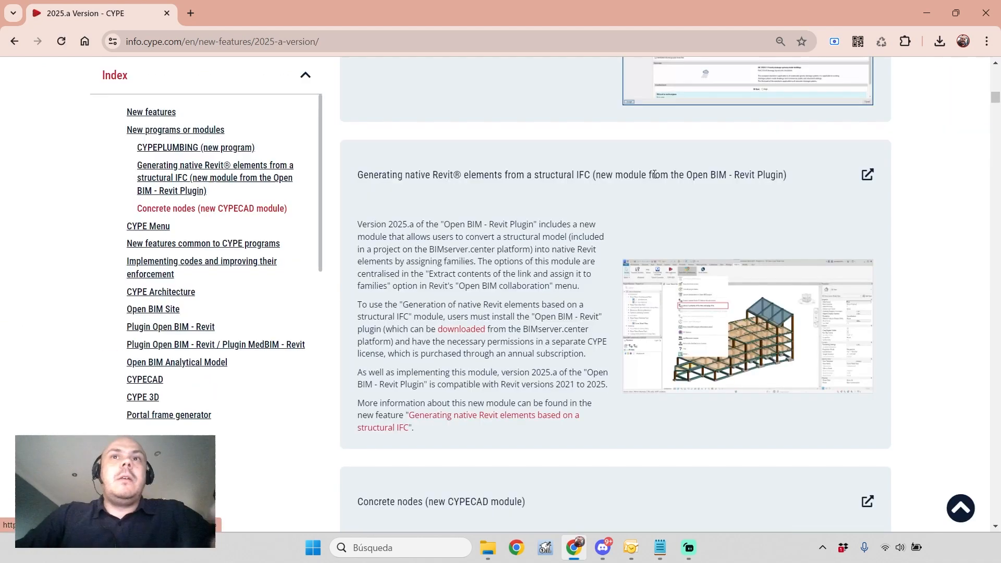
scroll(668, 171, down, 15)
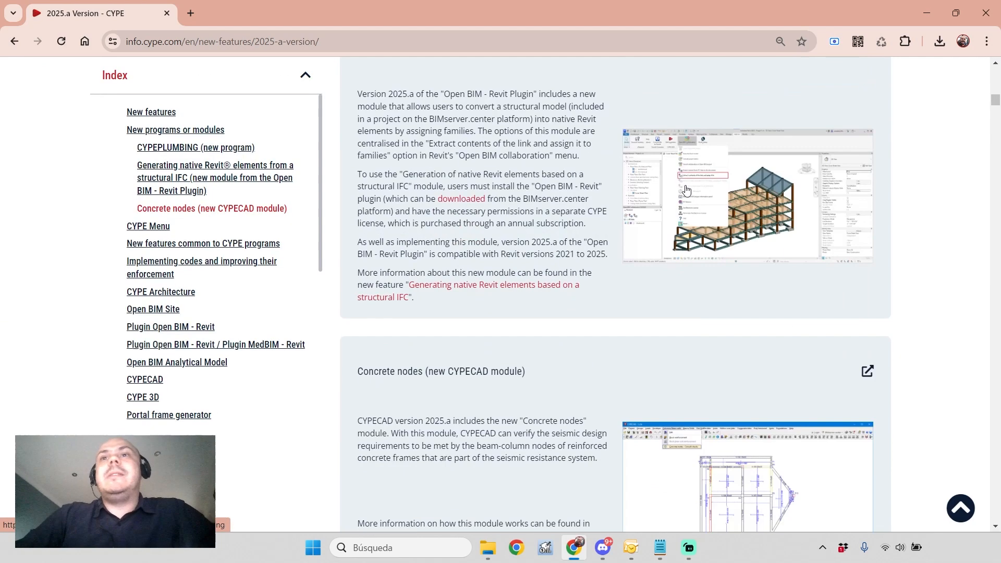
scroll(686, 189, down, 7)
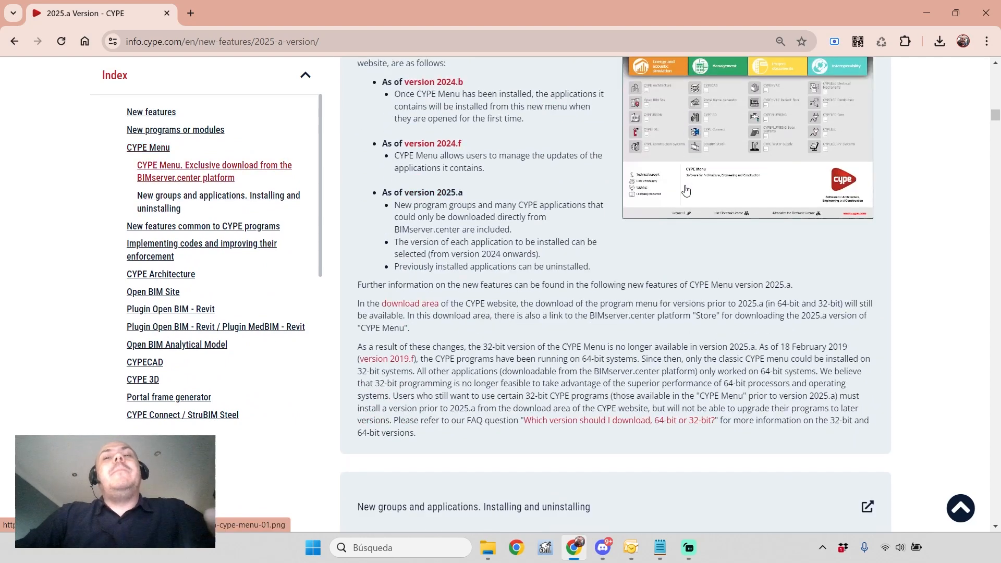
scroll(686, 187, down, 15)
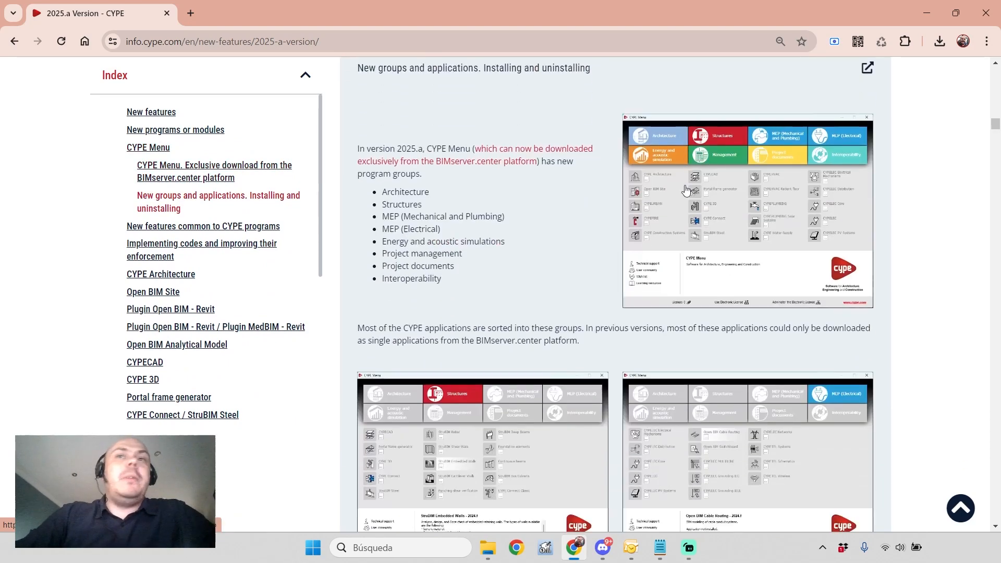
scroll(686, 189, down, 4)
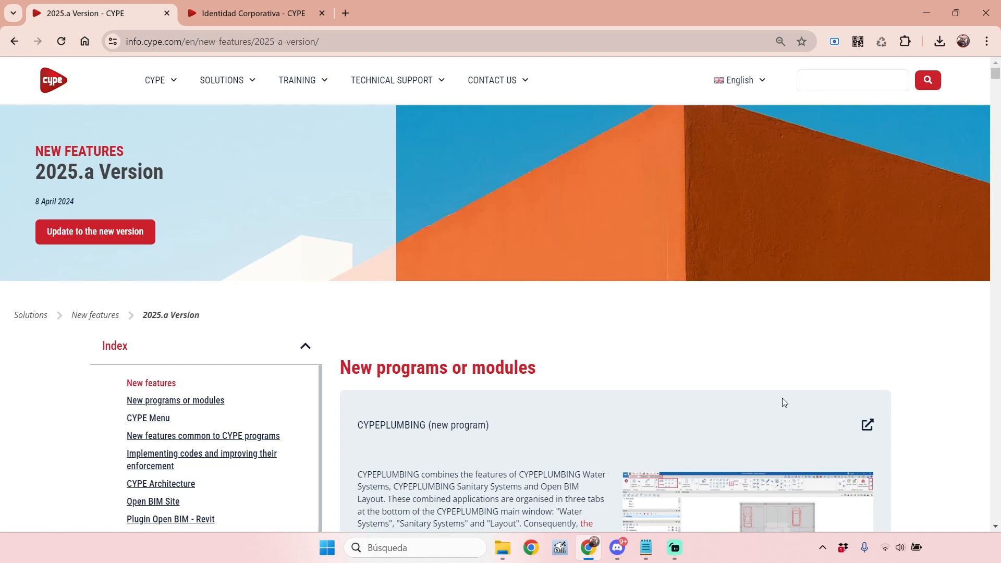
- Read through the CYPEPLUMBING (new program) entry under New programs or modules
scroll(784, 260, down, 2)
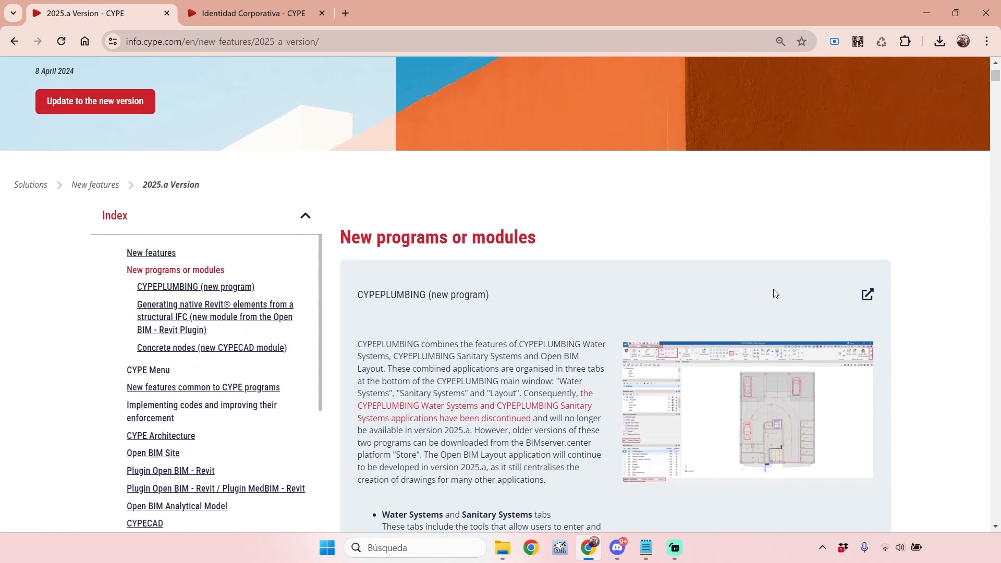
scroll(783, 274, up, 2)
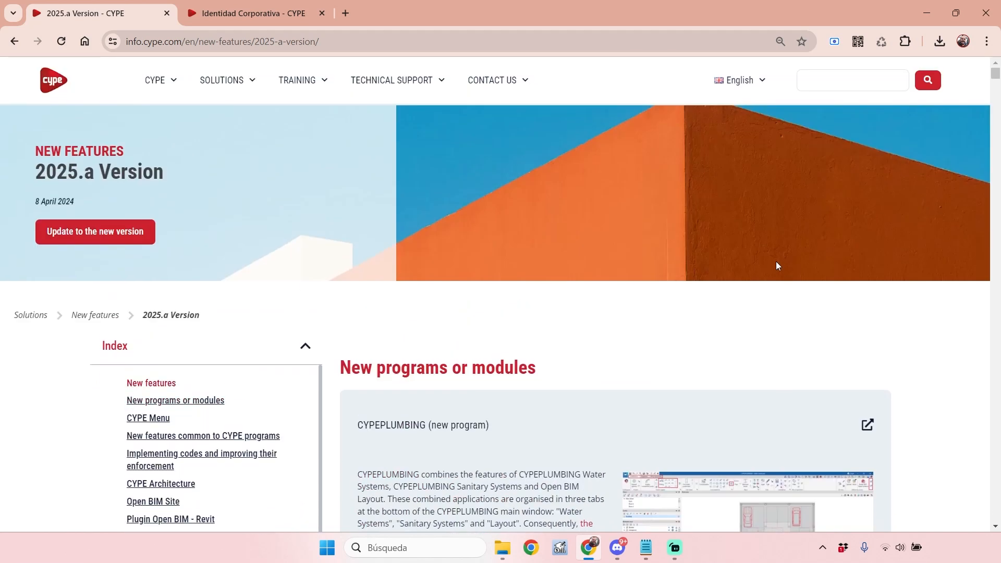
scroll(723, 244, down, 1)
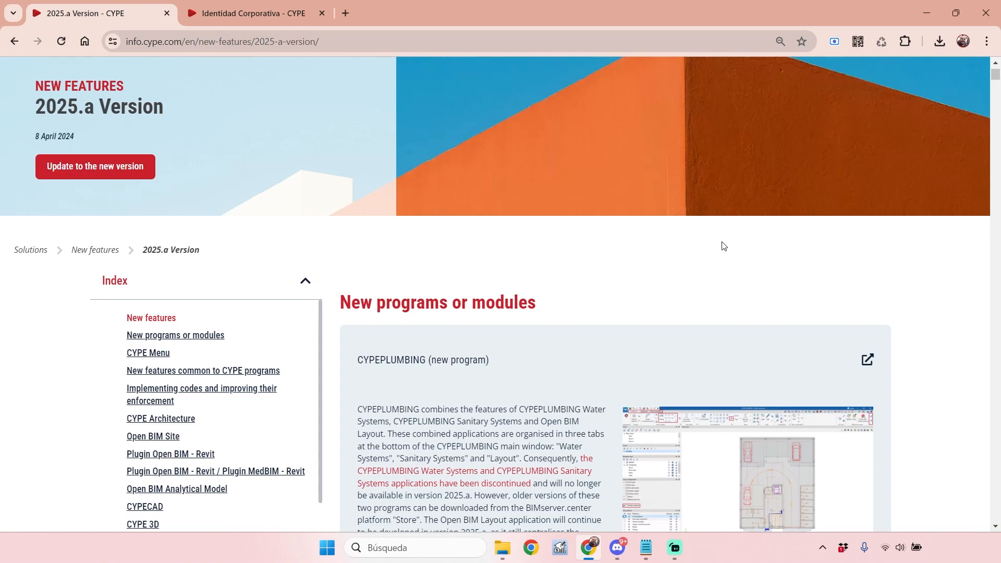
scroll(746, 197, down, 3)
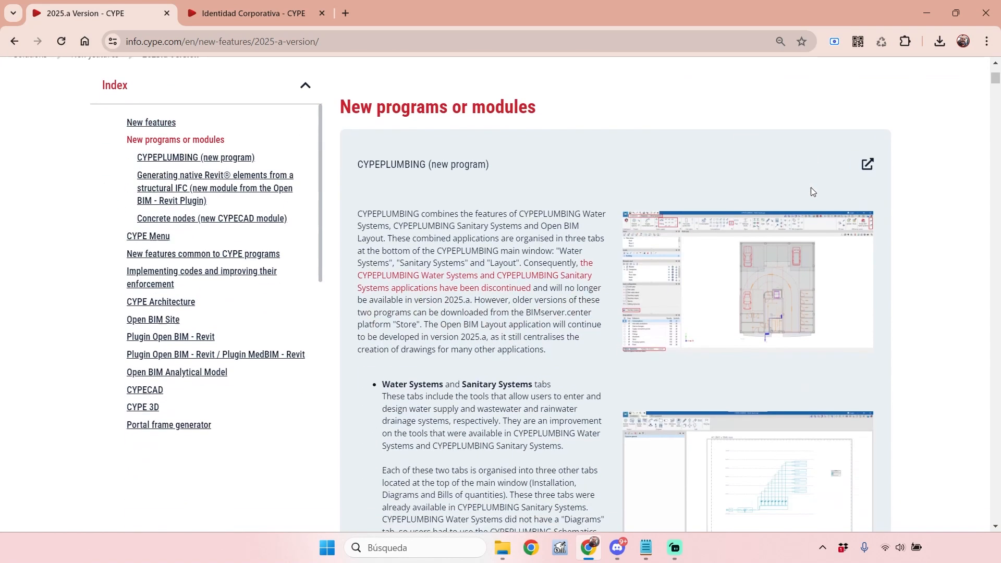
scroll(821, 174, down, 5)
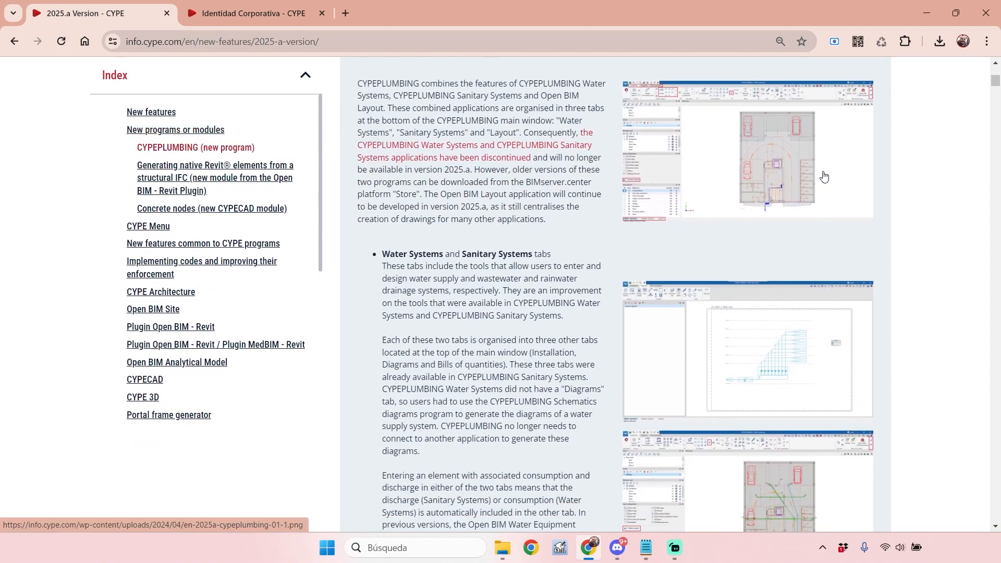
scroll(825, 176, down, 1)
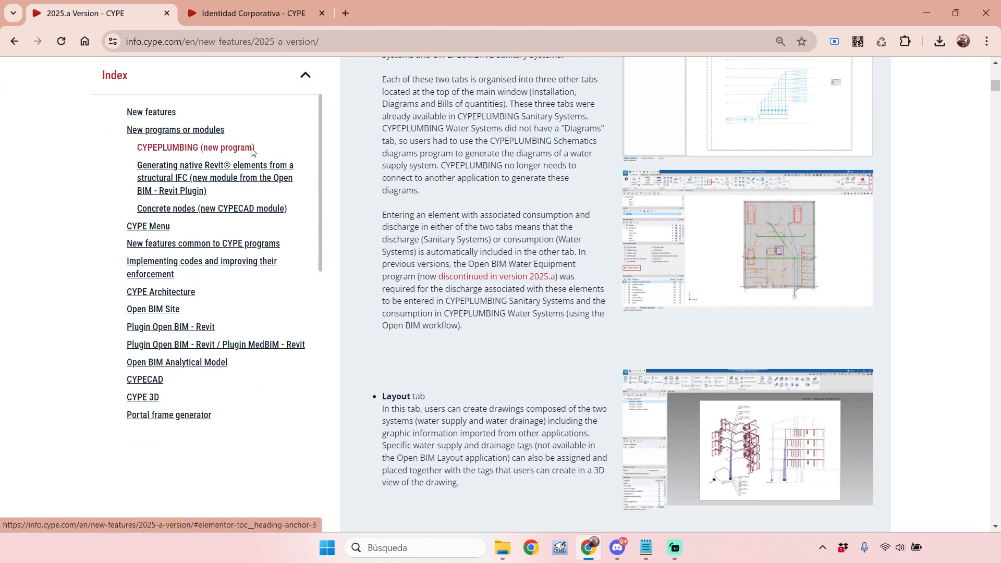
- Go to the CYPE Menu section and examine the entry about its exclusive download from the BIMserver.center platform
click(145, 235)
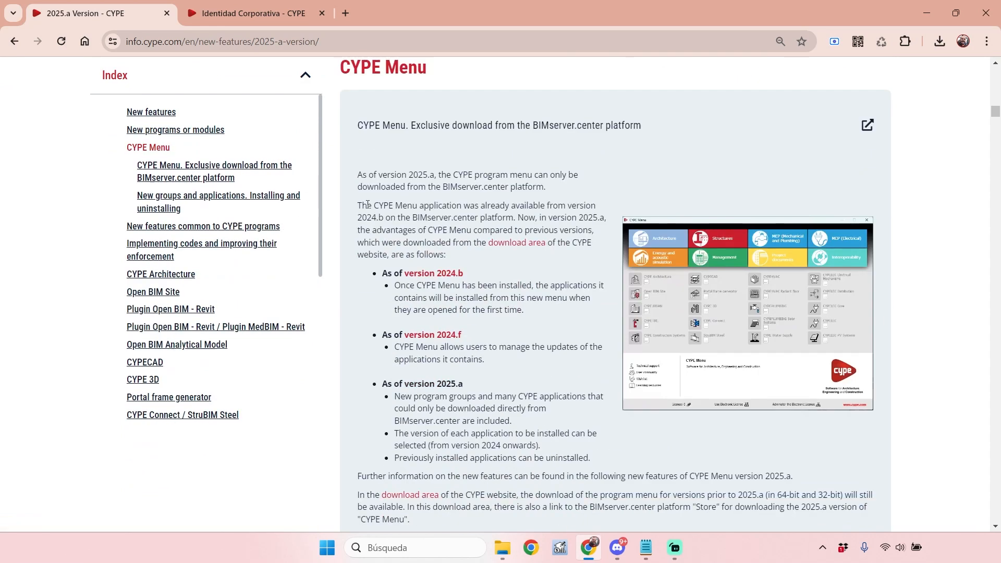
scroll(399, 167, up, 1)
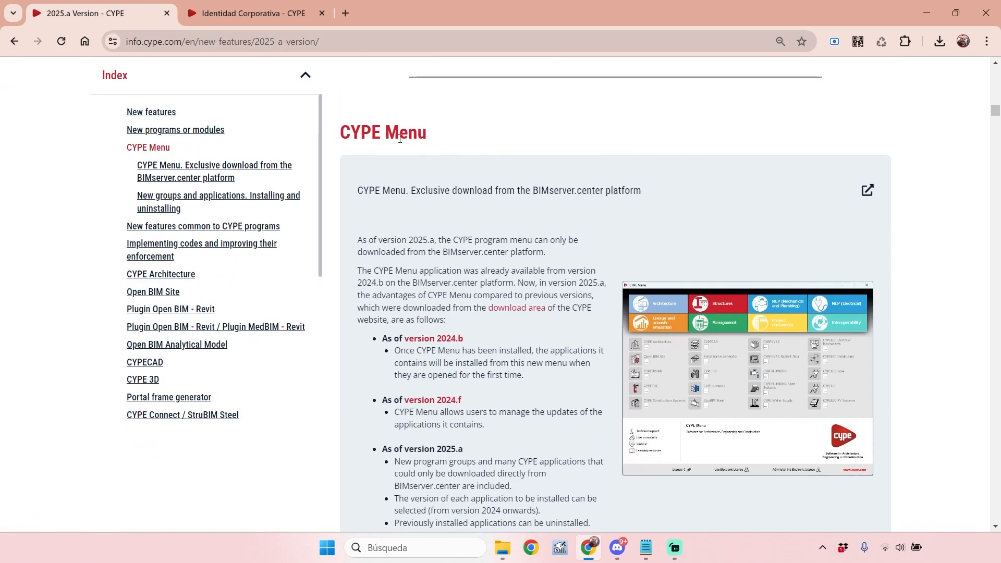
drag(342, 133, 426, 133)
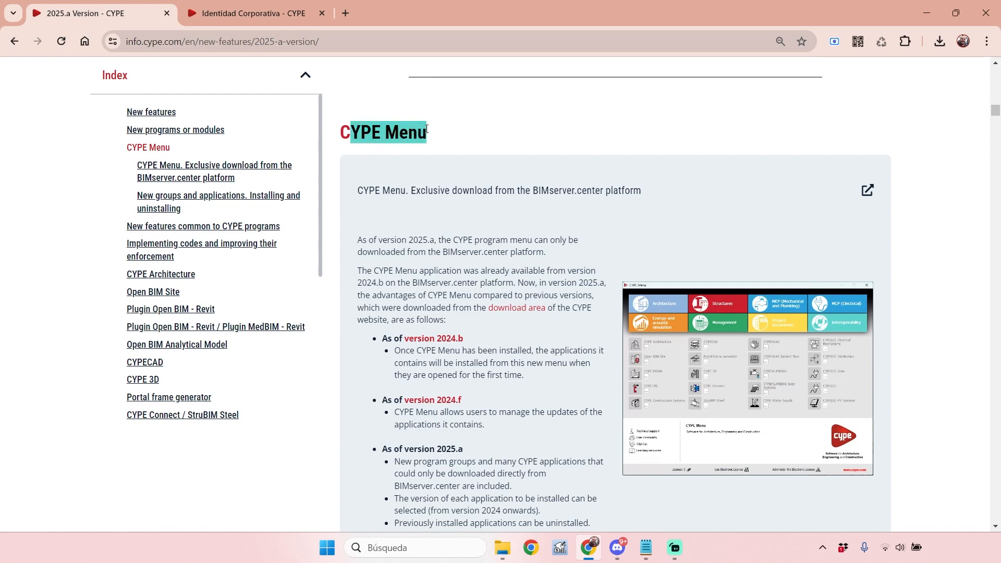
click(424, 134)
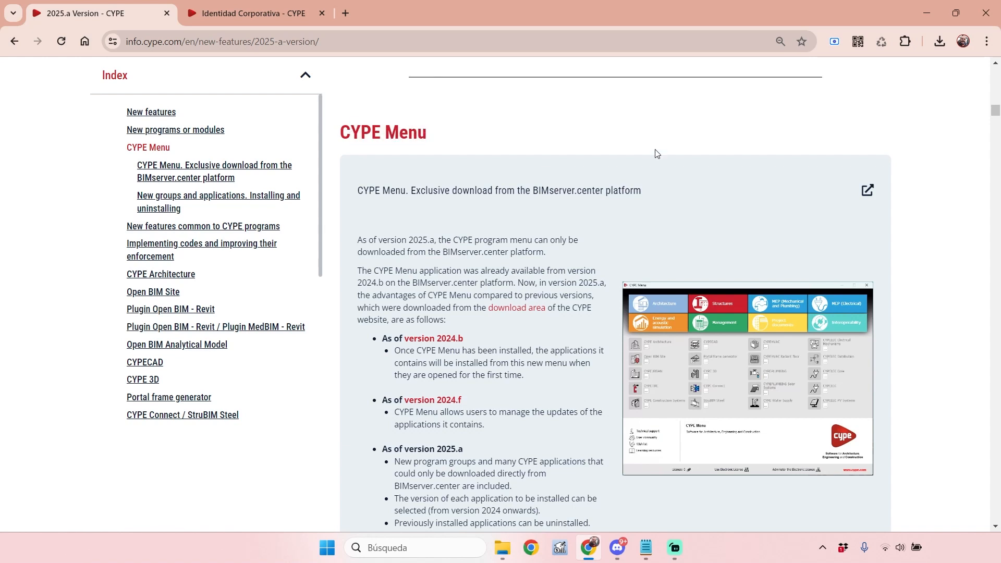
scroll(656, 154, down, 1)
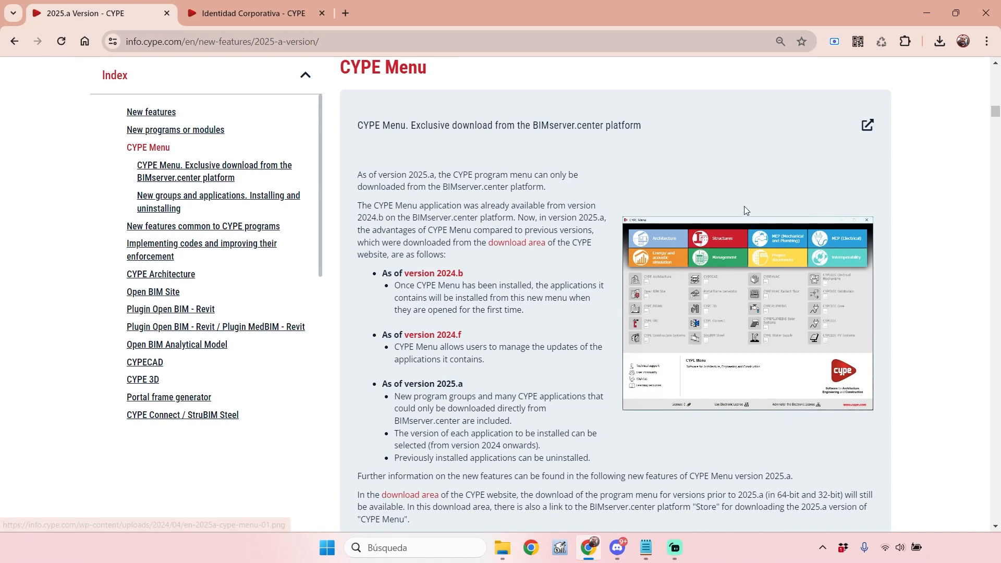
scroll(730, 326, up, 1)
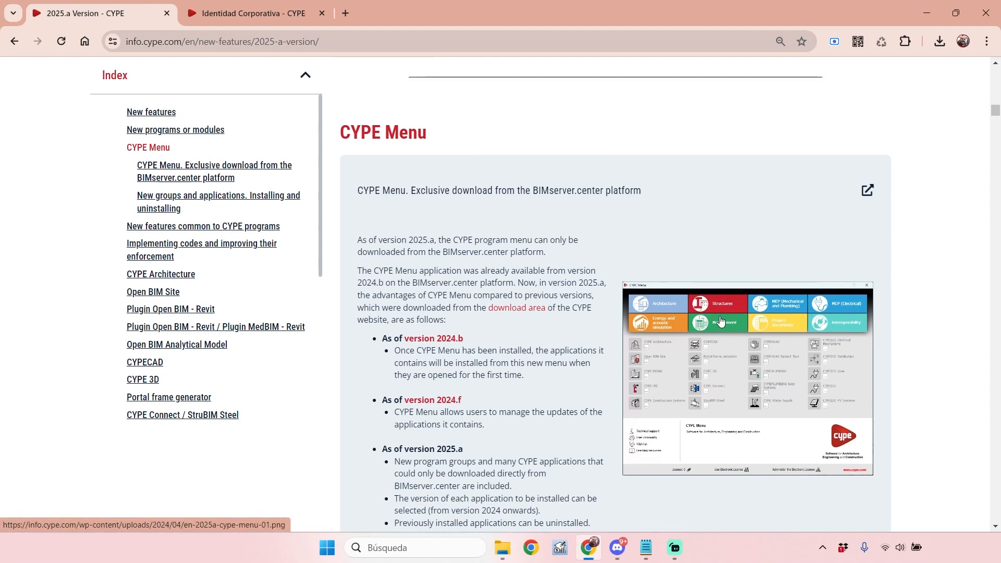
scroll(765, 299, down, 1)
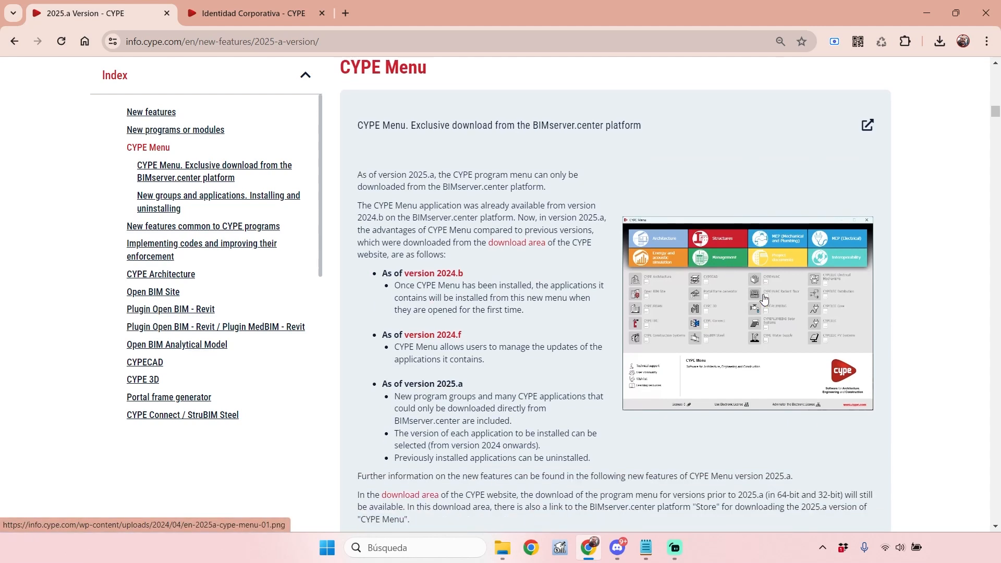
scroll(780, 298, up, 1)
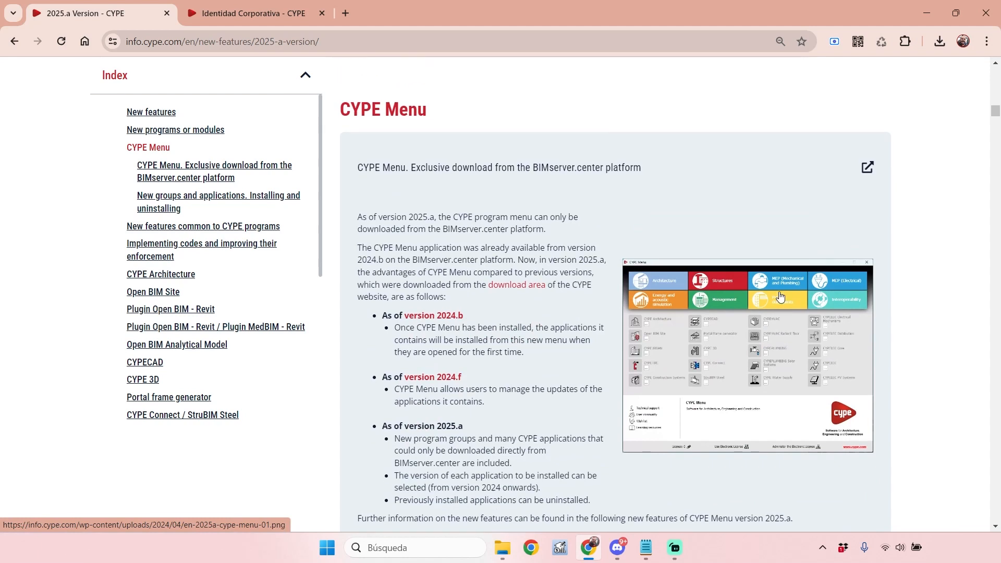
scroll(783, 296, down, 1)
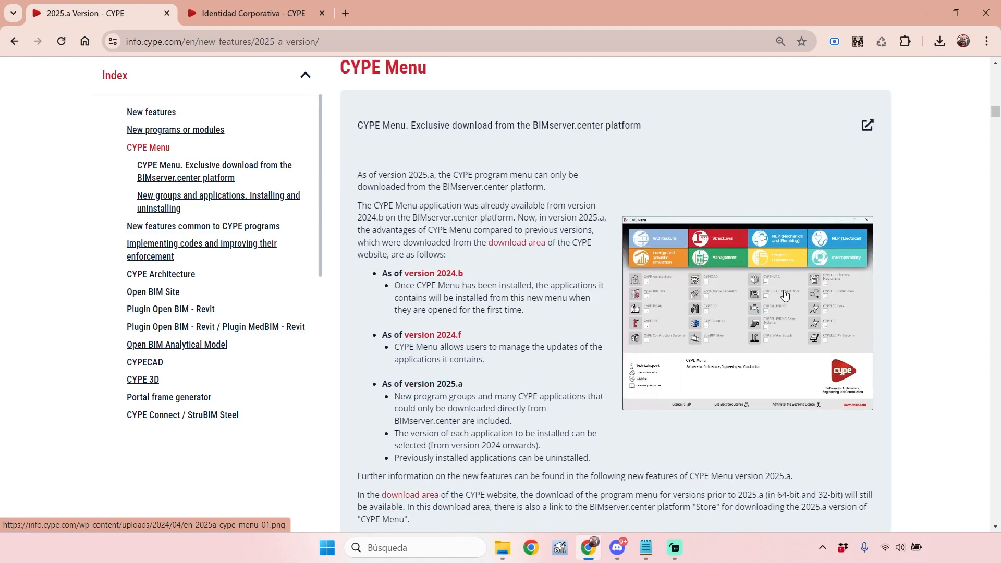
scroll(698, 202, up, 2)
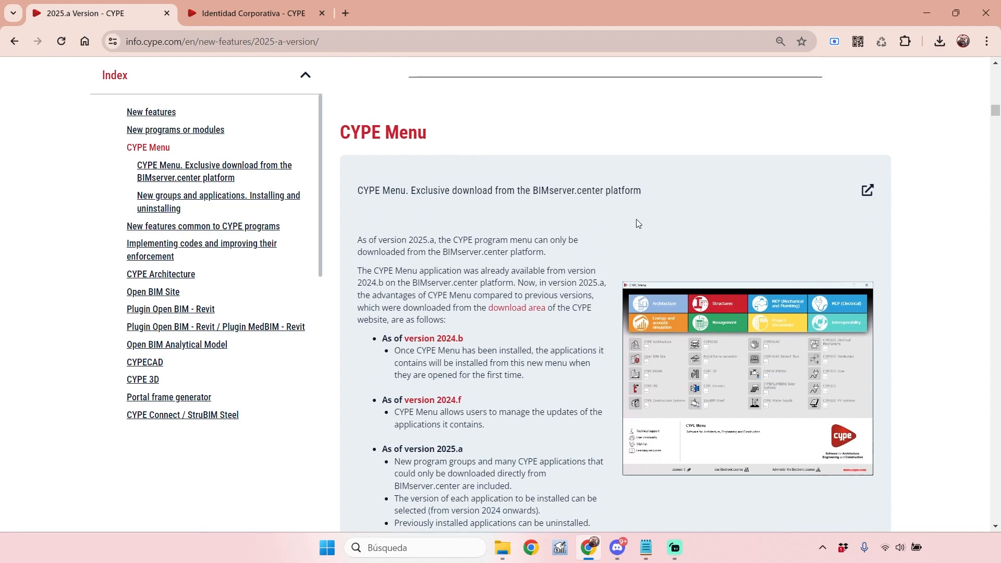
- Leave the 2025.a new features page and open the CYPE website's Download area
scroll(683, 304, up, 15)
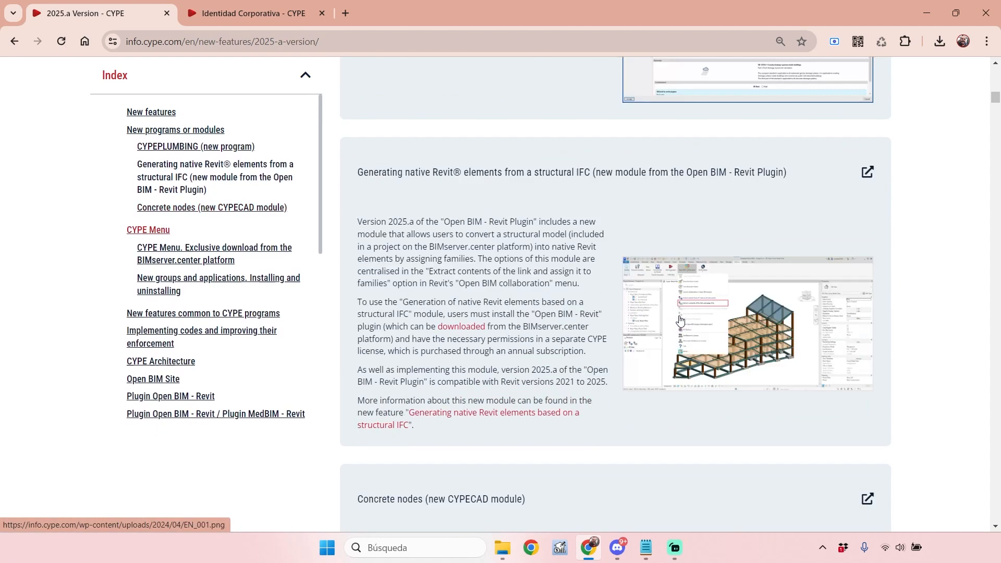
scroll(683, 304, up, 8)
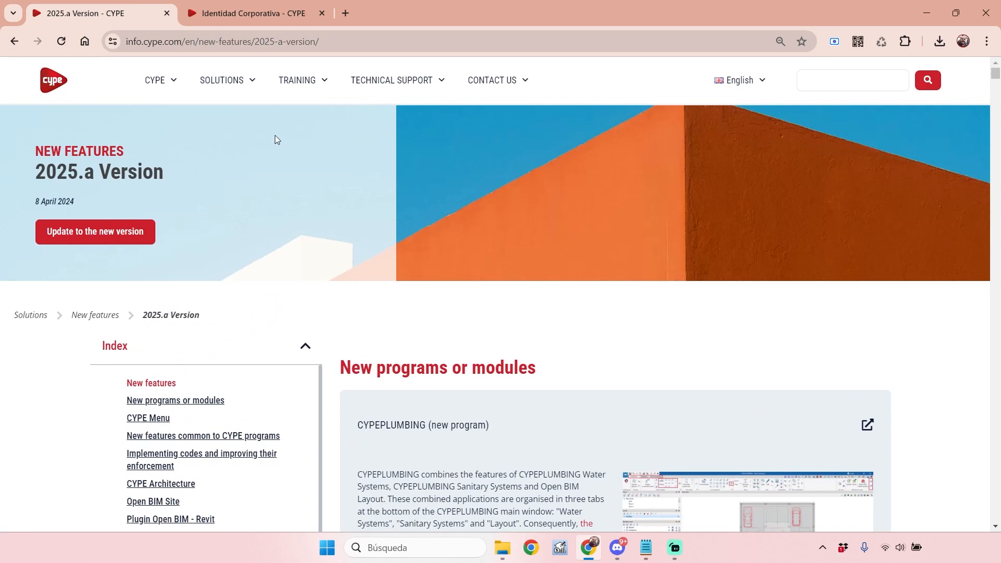
mouse_move(243, 74)
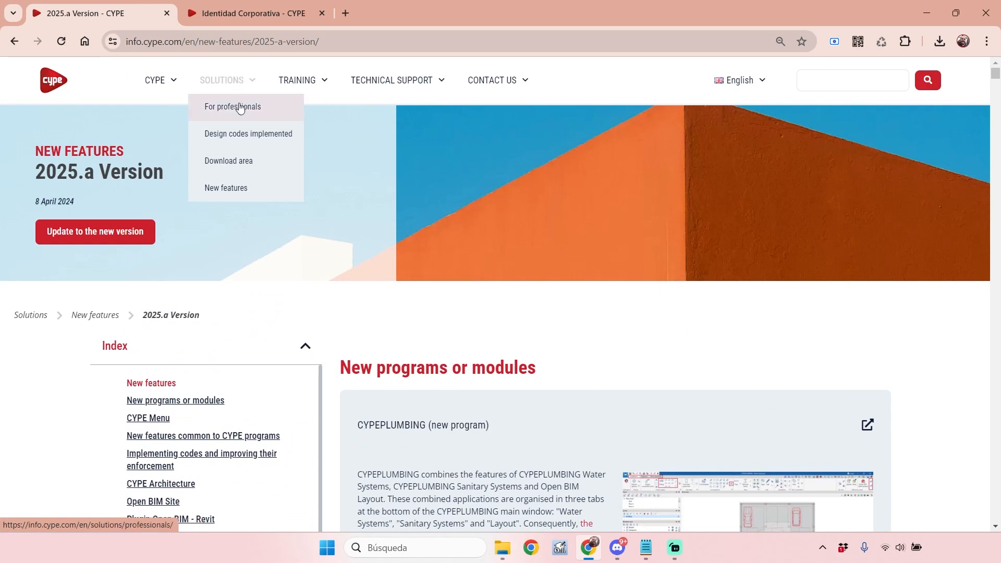
click(229, 161)
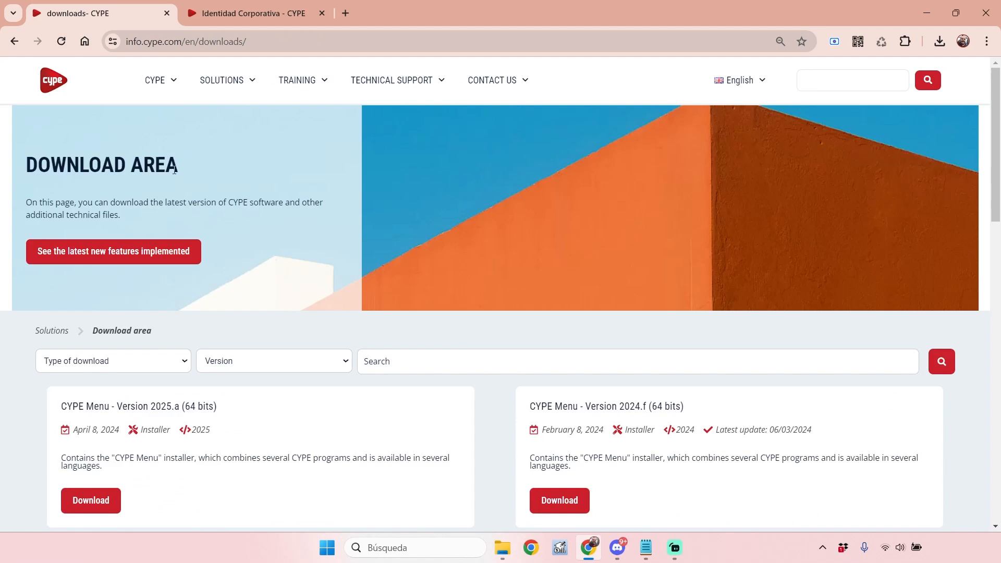
- Review the Download area's download type and version filter options and its list of CYPE Menu installers
scroll(190, 183, down, 1)
click(186, 297)
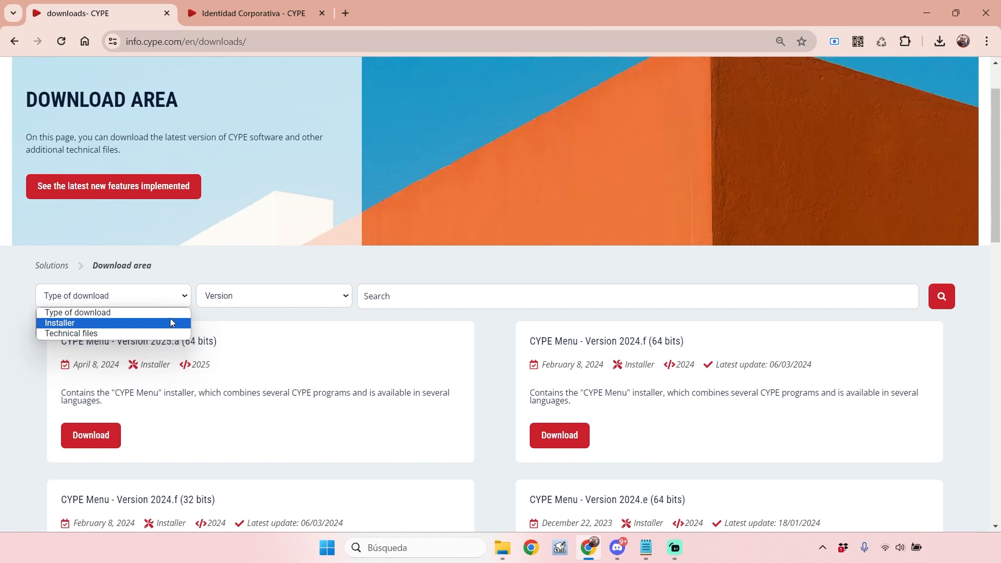
scroll(56, 309, down, 2)
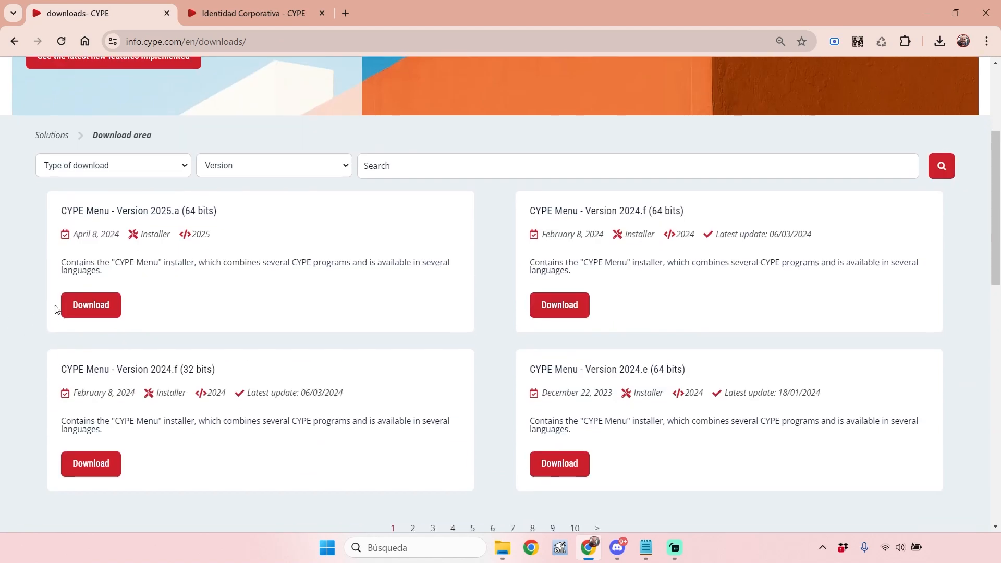
click(248, 165)
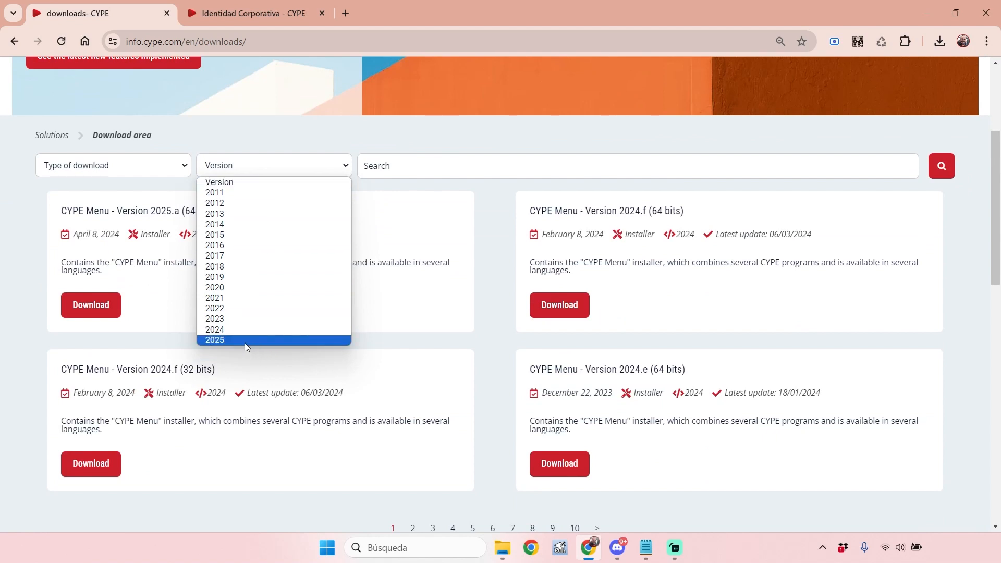
click(6, 213)
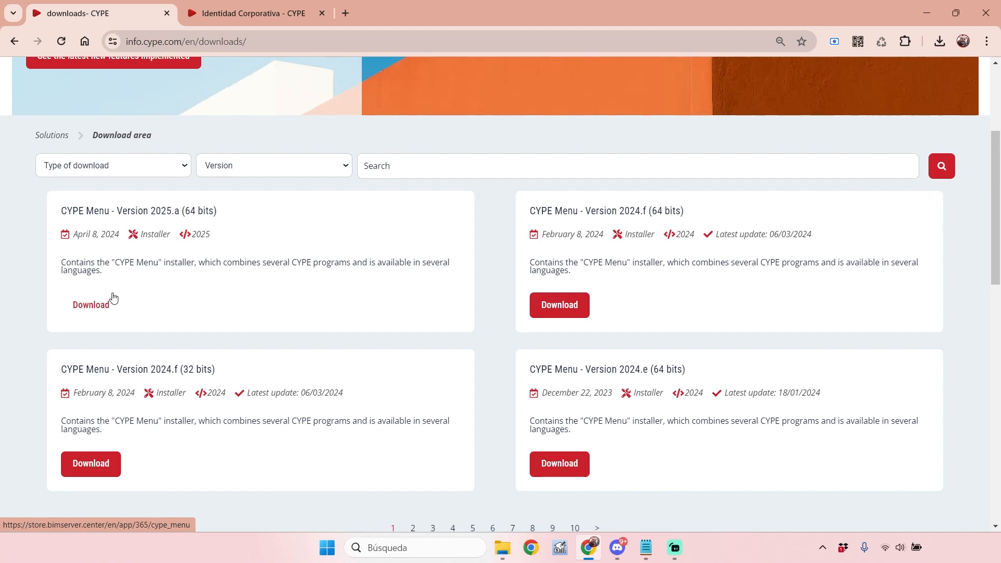
scroll(185, 250, up, 4)
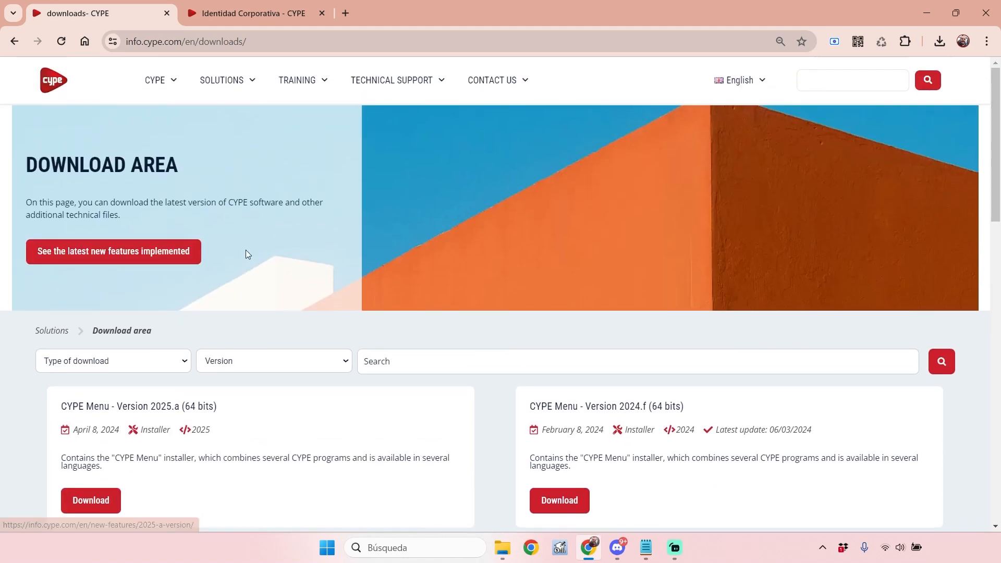
- Load the bimserver.center website in the browser tab that holds the Identidad Corporativa page
click(273, 11)
click(280, 34)
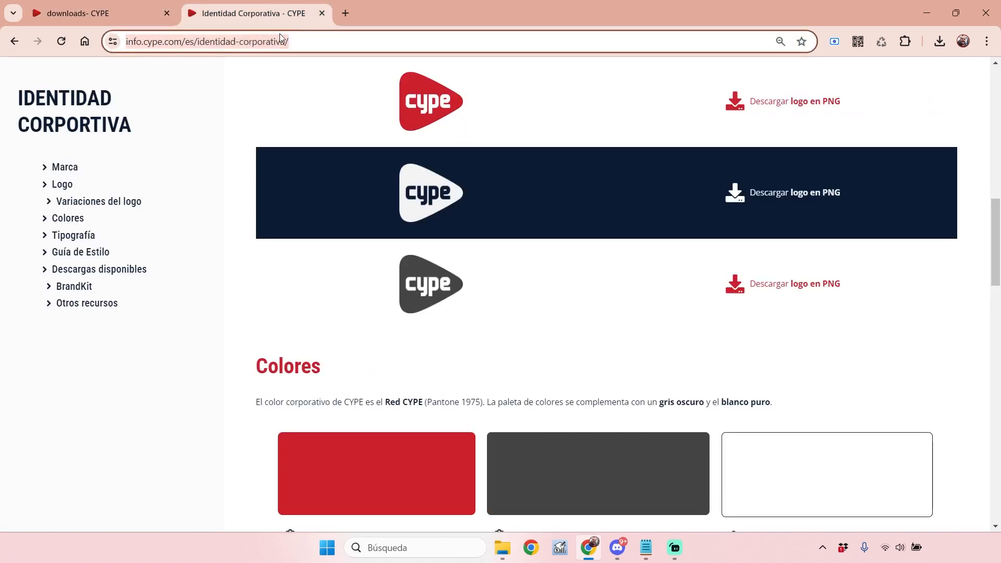
text(bim)
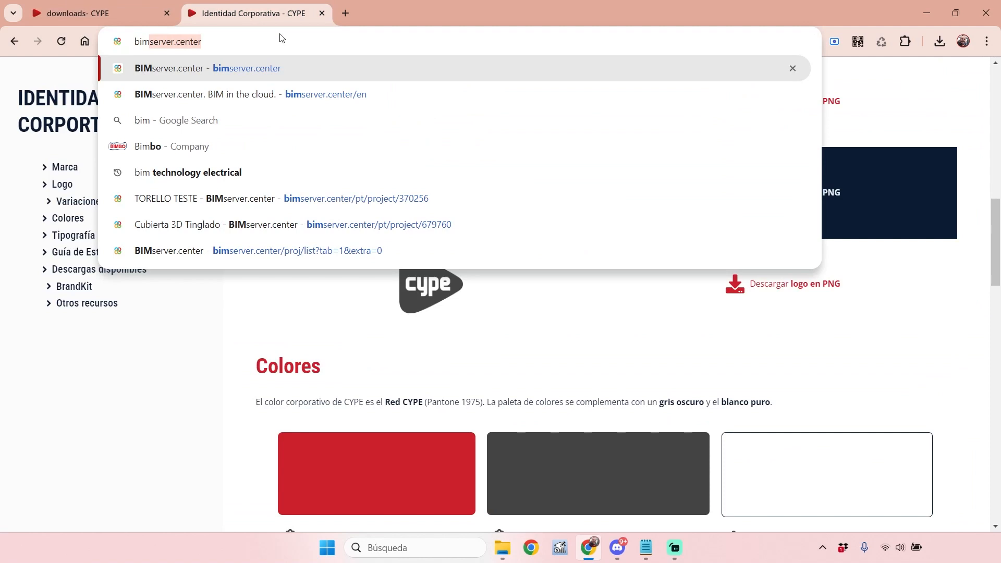
key(Return)
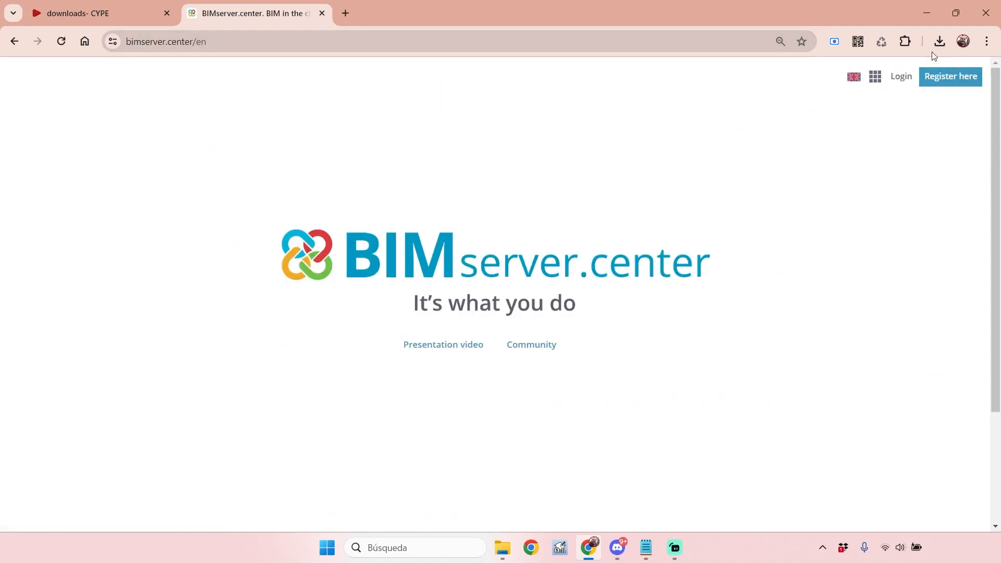
- Go to the BIMserver.center Store and open the CYPE Menu application page
click(876, 79)
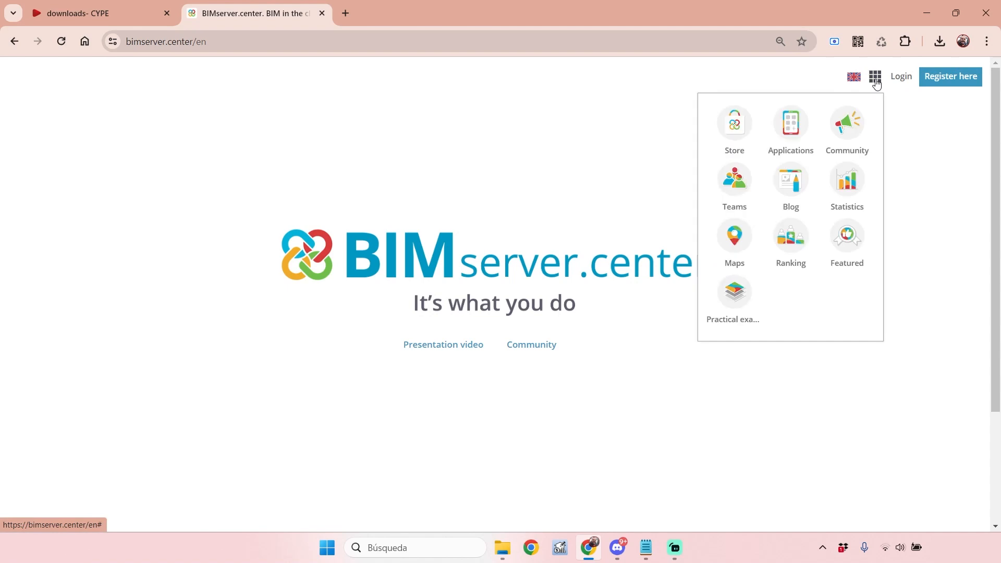
click(735, 133)
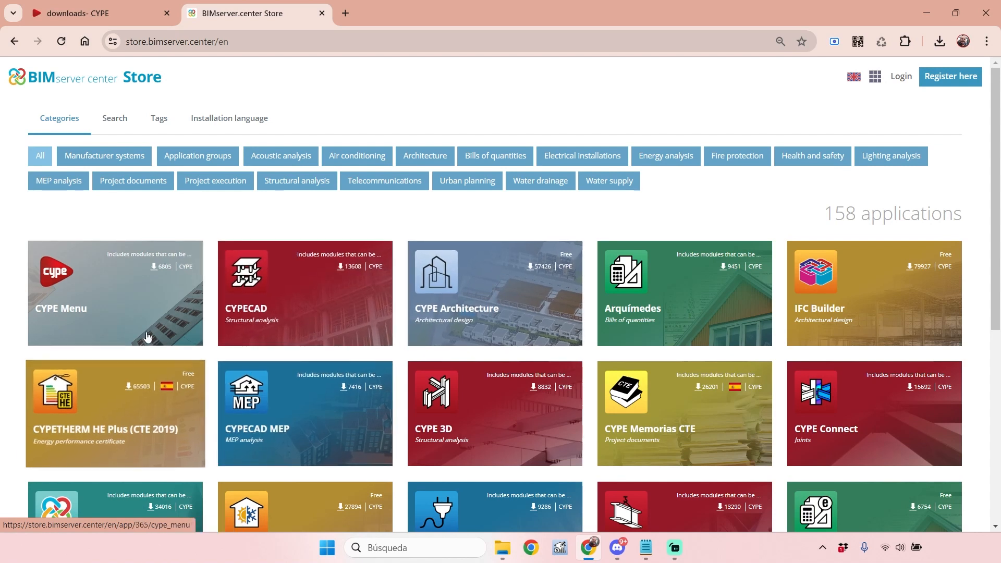
click(107, 294)
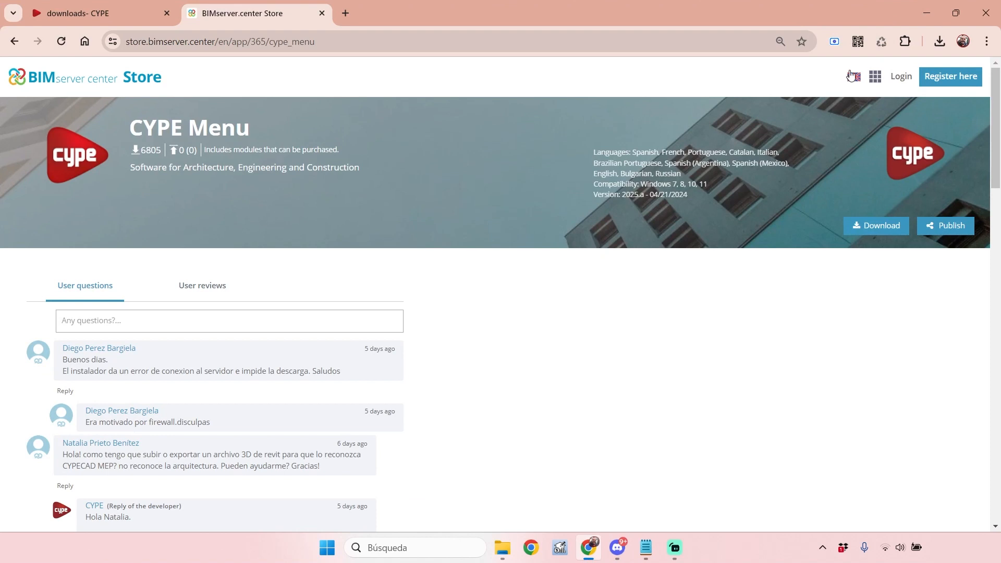
- Move the CYPE Menu desktop shortcut beside the Desktop Folders icon and launch CYPE Menu
click(927, 13)
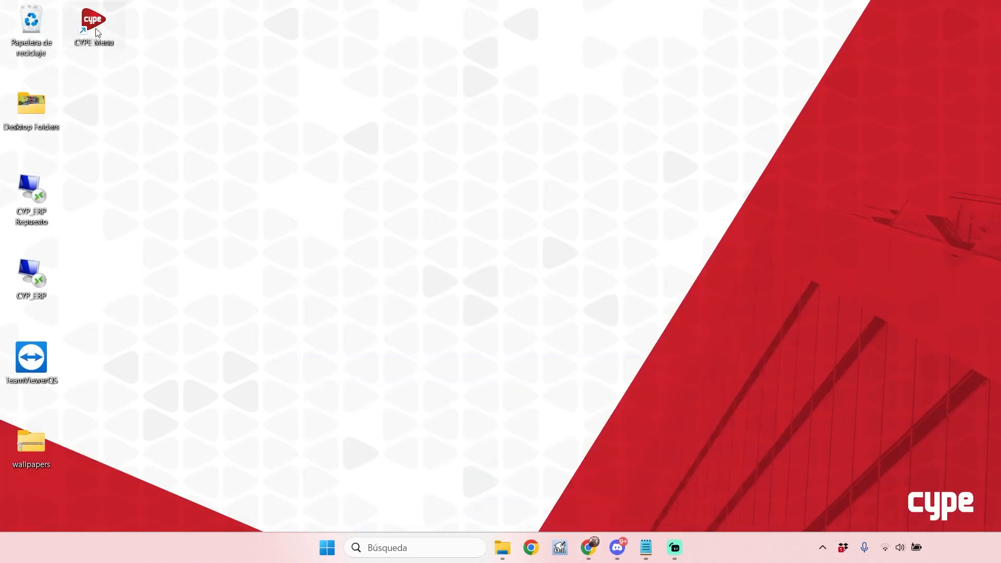
drag(100, 25, 109, 114)
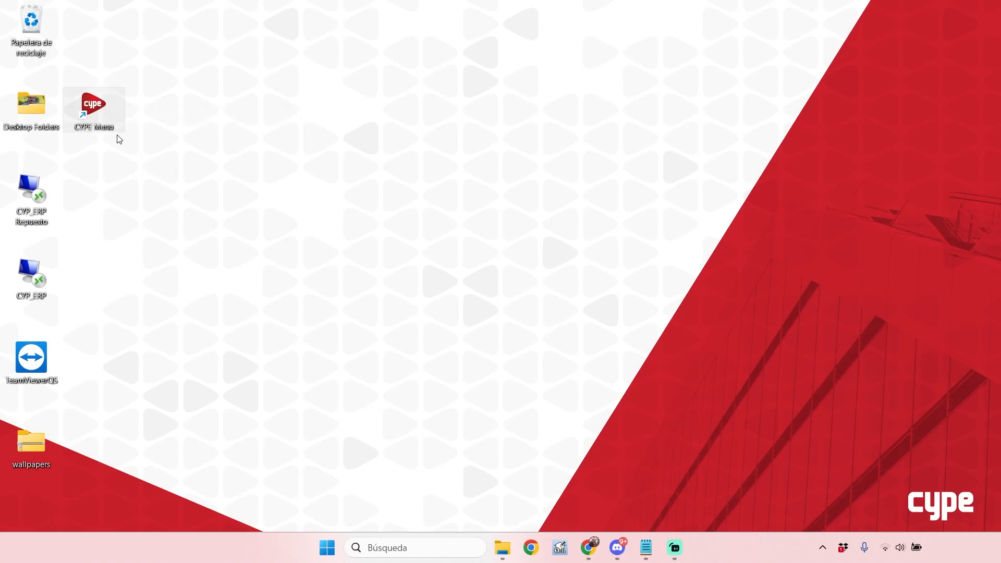
double_click(99, 105)
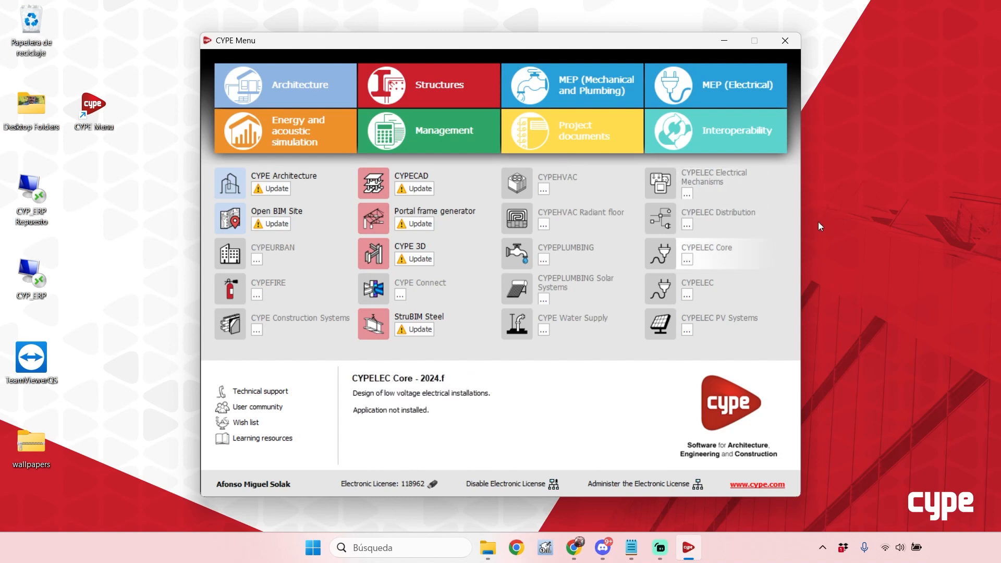
- Flip through all eight program groups of CYPE Menu, from Architecture to Interoperability
click(286, 85)
click(414, 90)
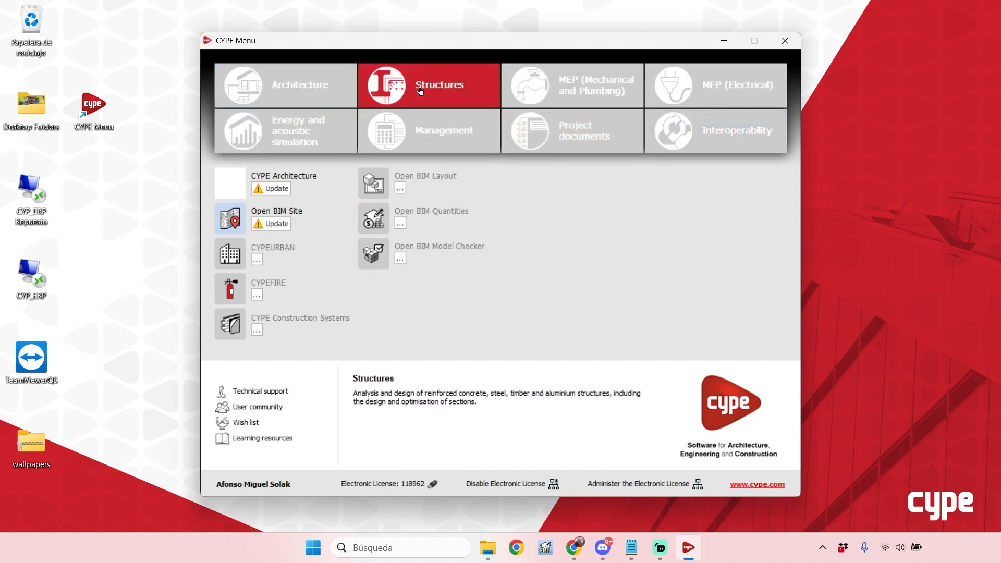
click(582, 88)
click(713, 83)
click(330, 135)
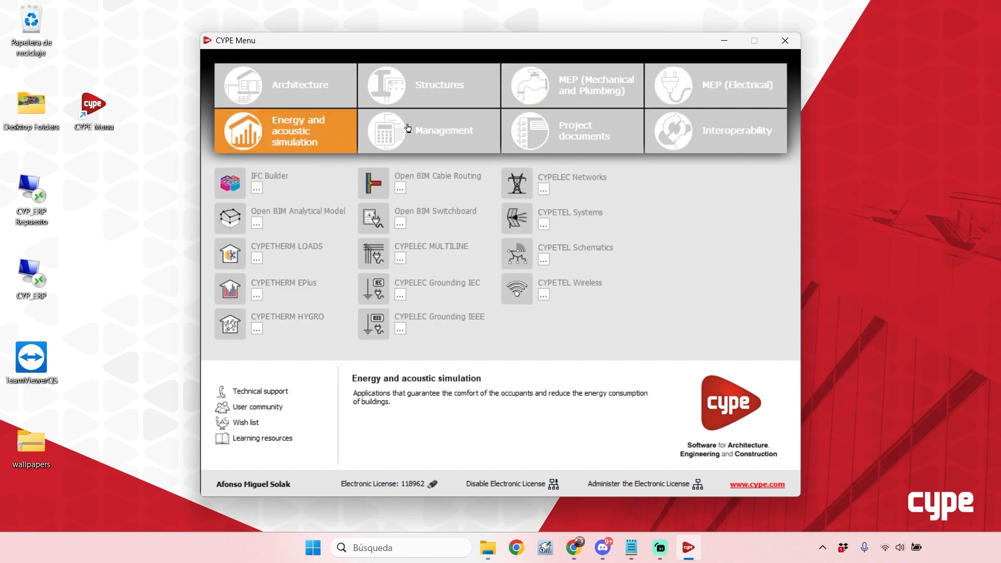
click(409, 129)
click(595, 138)
click(715, 131)
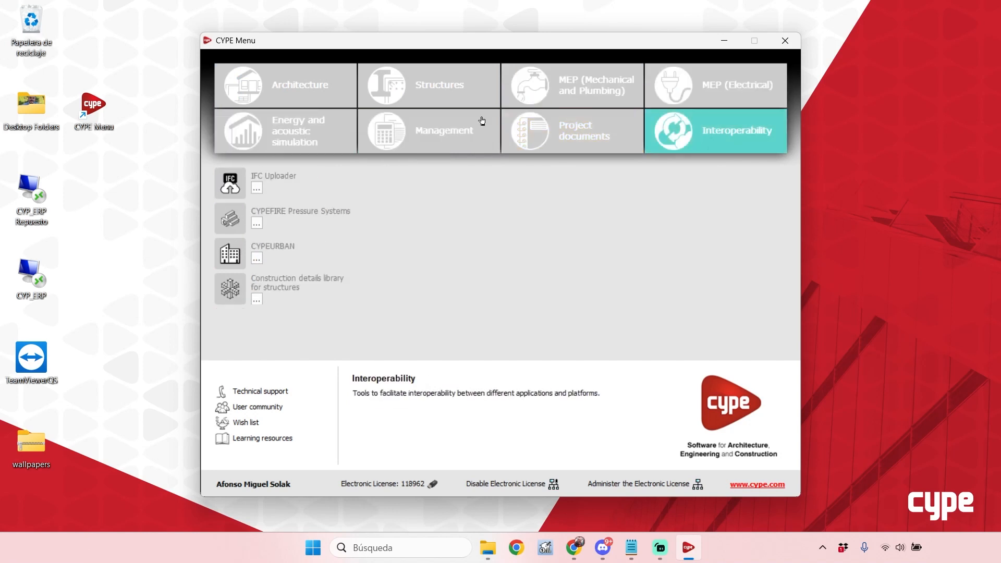
- Examine the applications in the Architecture, Structures, MEP (Mechanical and Plumbing) and MEP (Electrical) groups
click(268, 90)
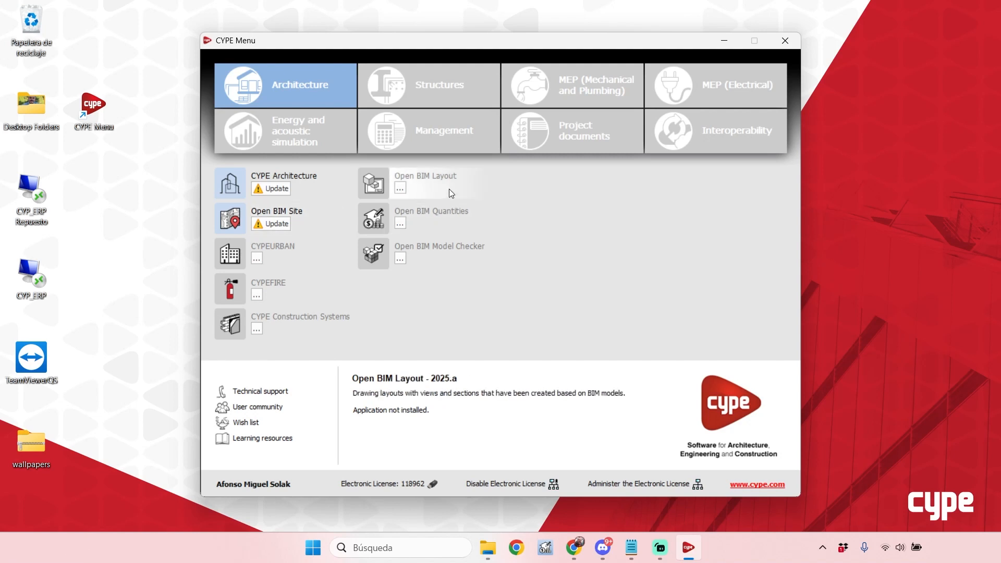
click(478, 88)
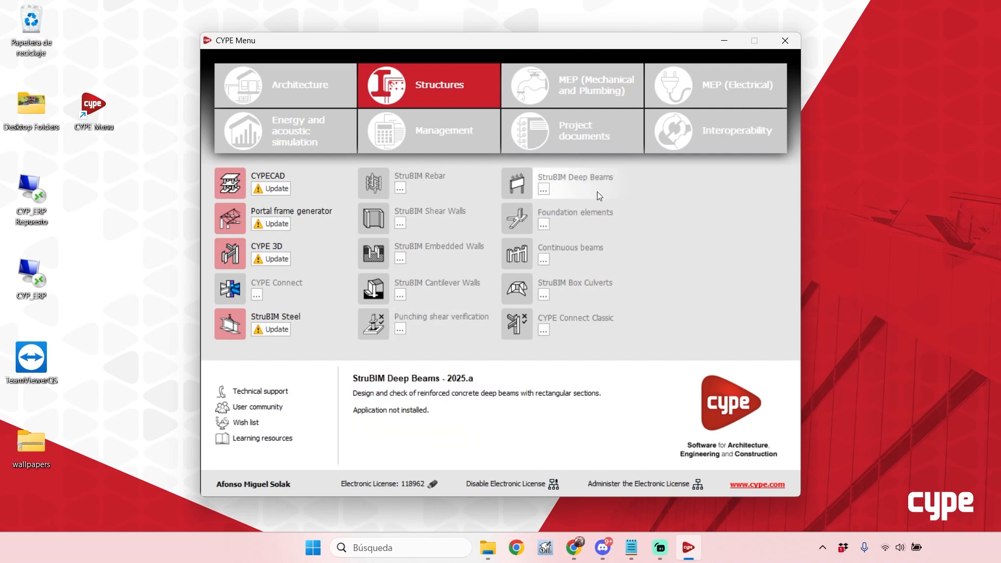
click(601, 86)
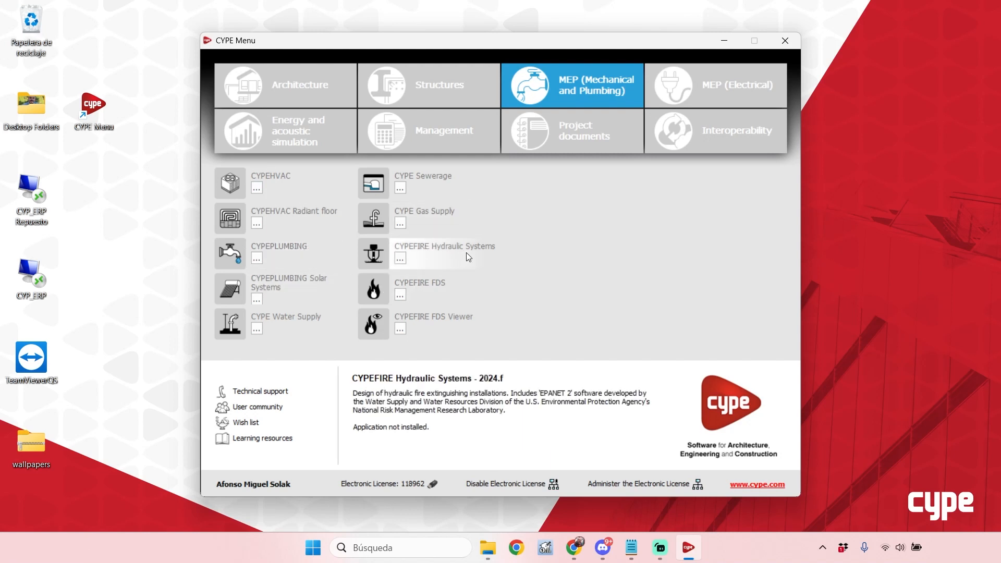
click(715, 93)
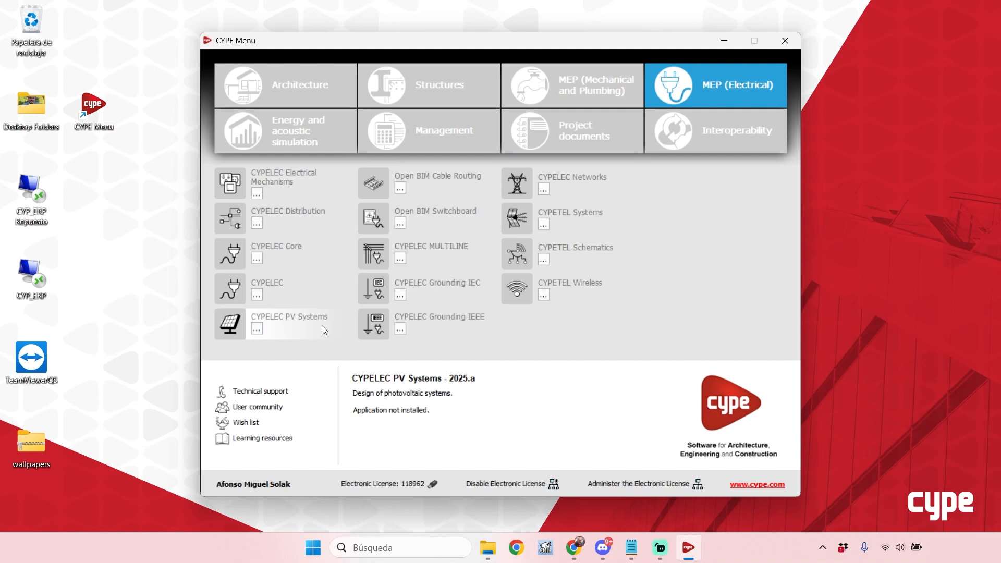
- Examine the applications in the Energy and acoustic simulation, Management, Project documents and Interoperability groups
click(294, 133)
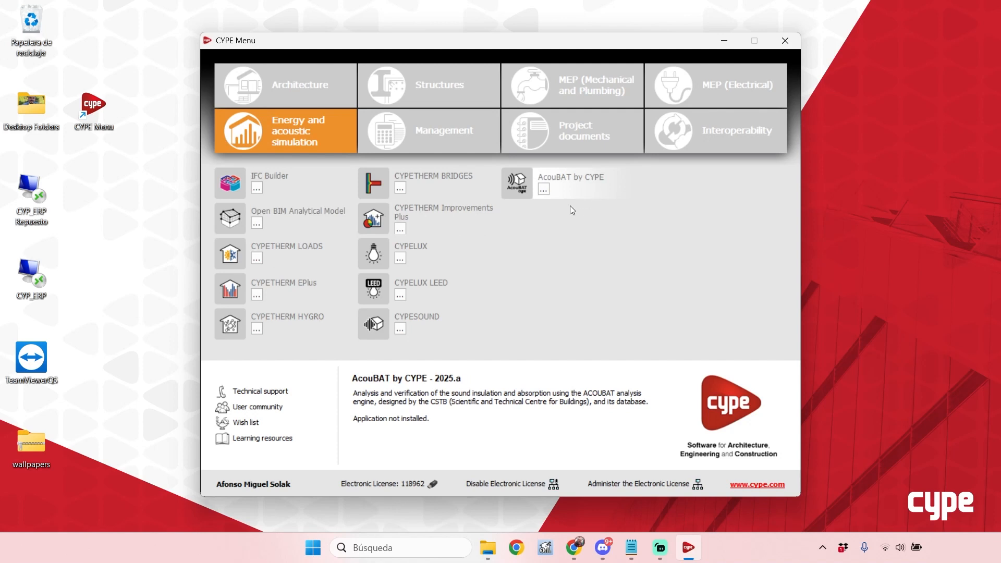
click(481, 135)
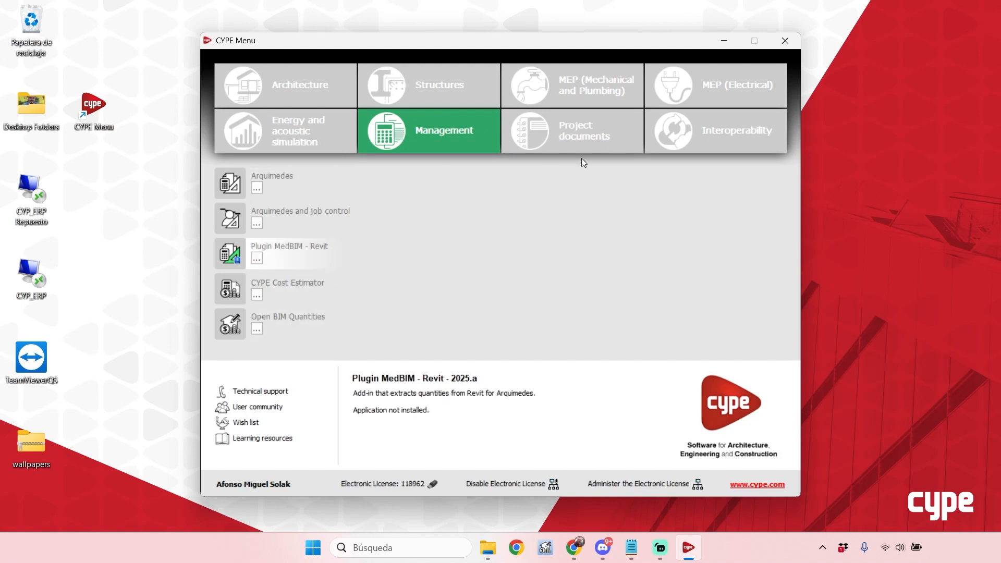
click(578, 143)
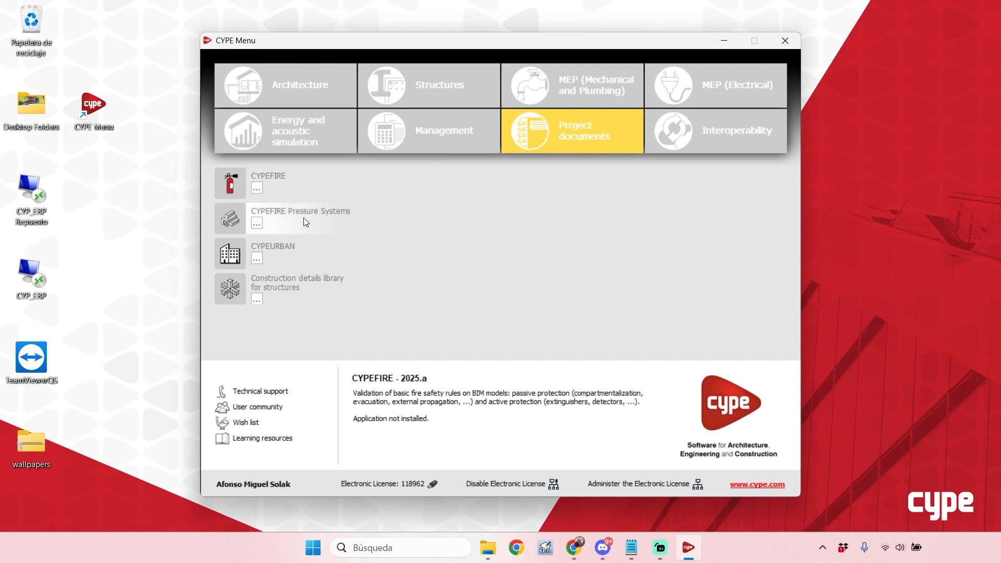
click(690, 148)
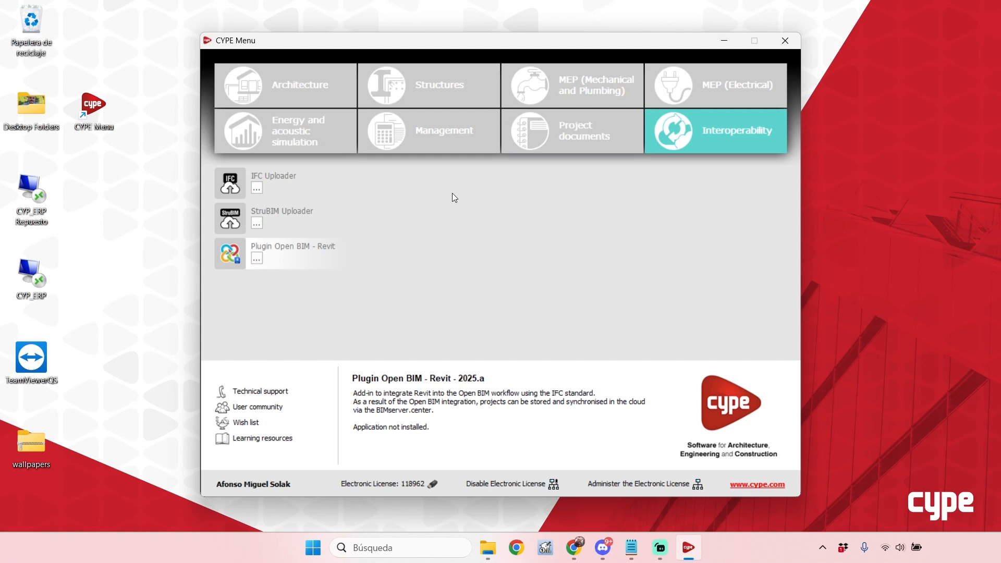
- Look again at the Architecture, Structures and MEP (Mechanical and Plumbing) groups, finishing on the Structures applications
click(324, 84)
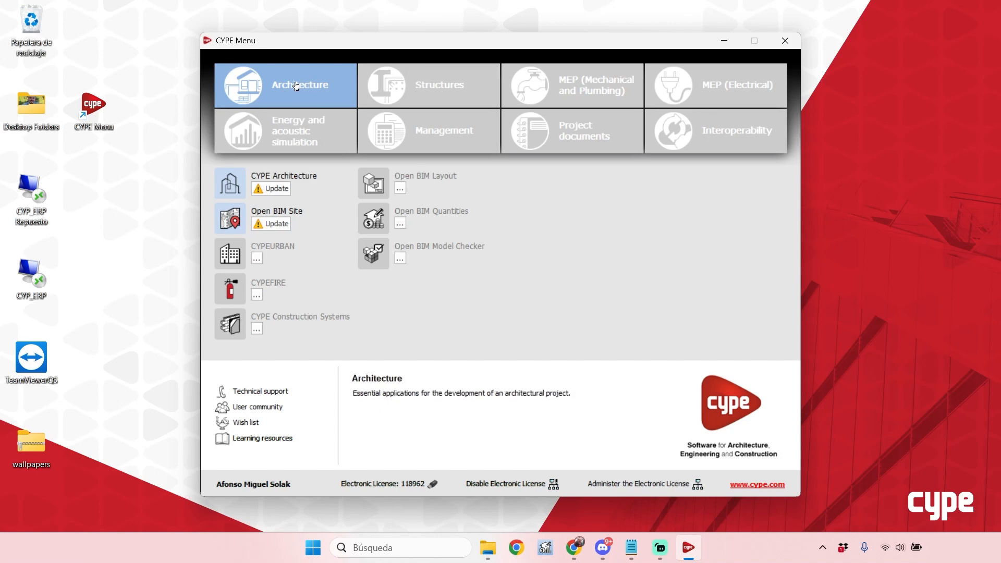
click(423, 81)
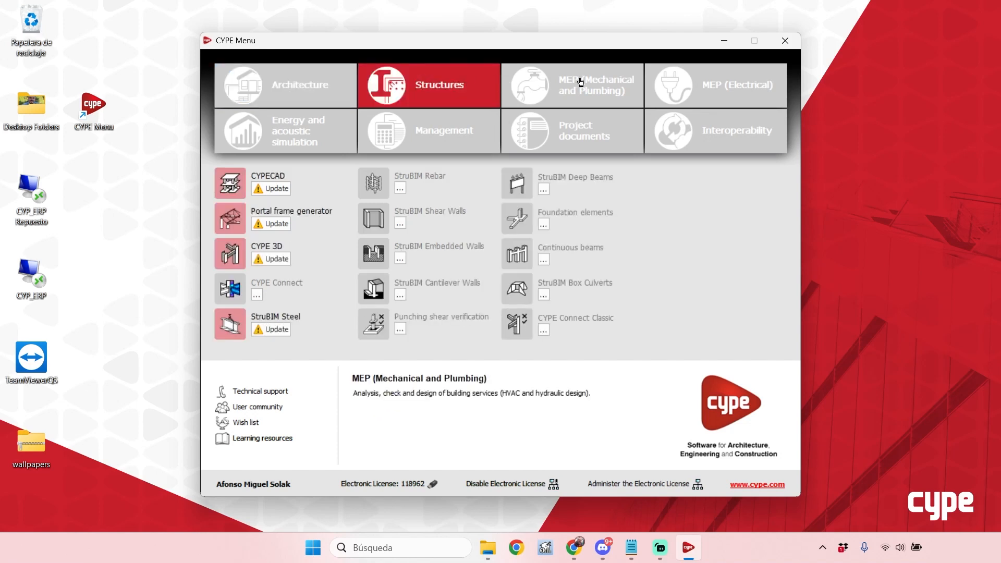
click(579, 83)
click(450, 83)
click(293, 86)
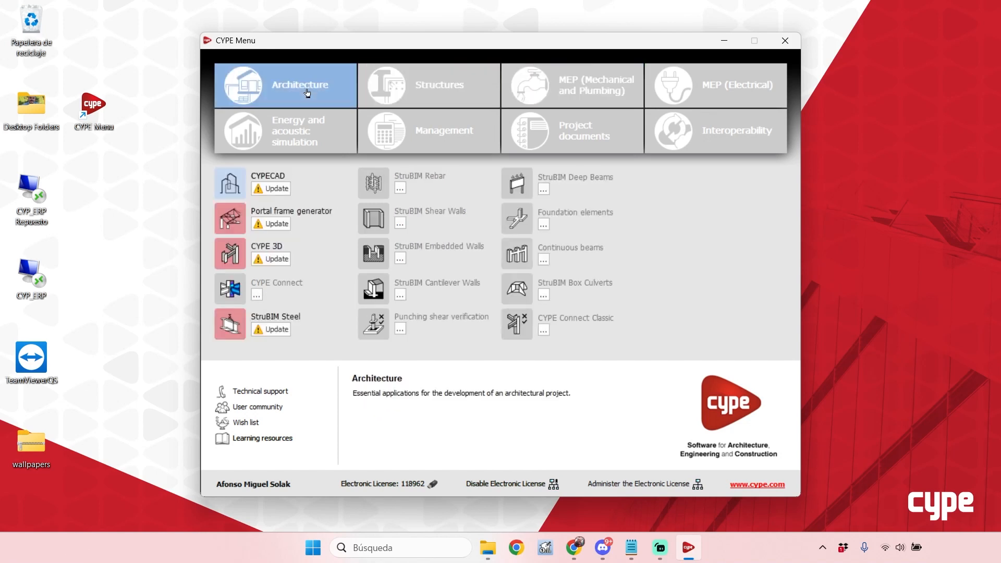
click(478, 85)
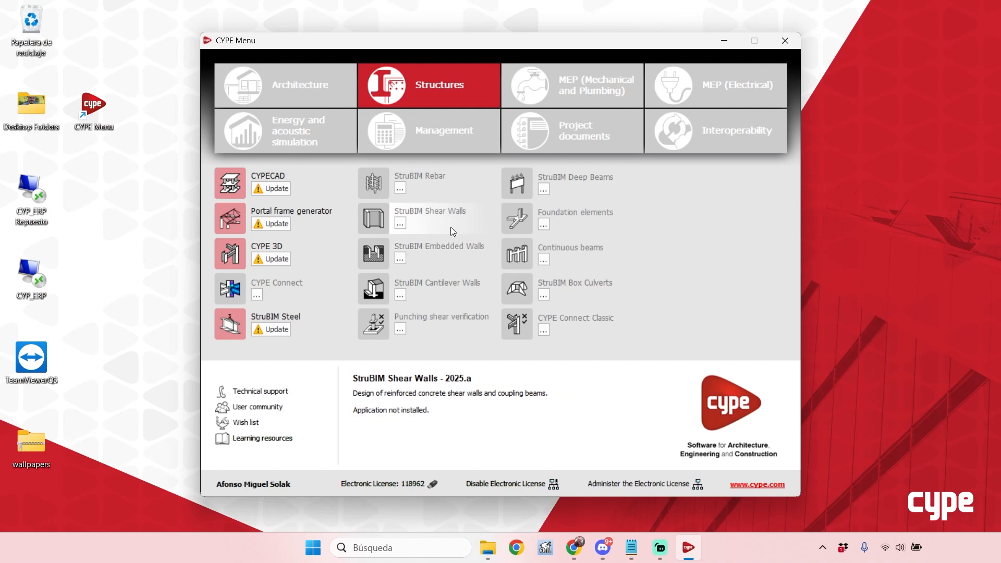
- Launch CYPE Architecture from the Architecture group
click(333, 93)
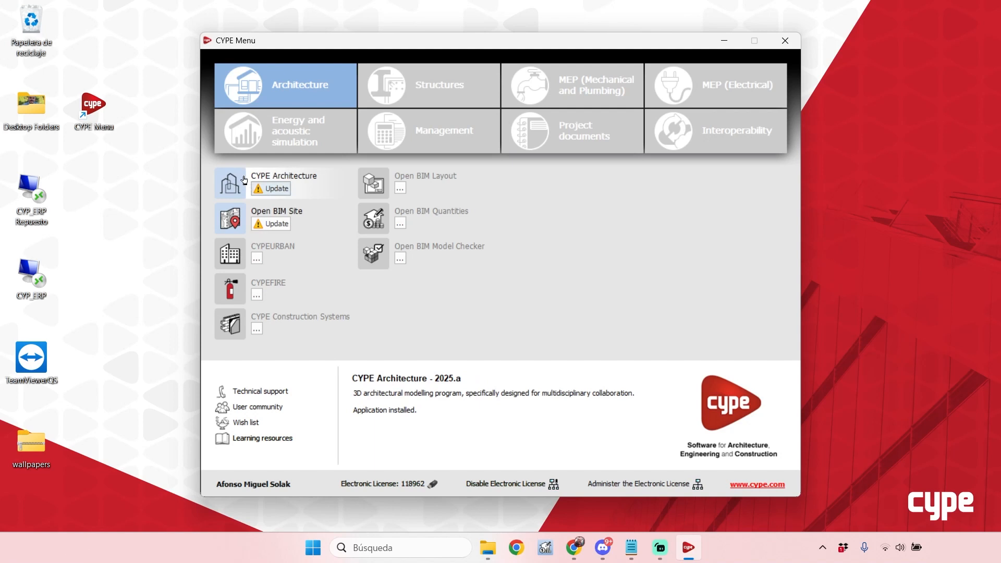
click(289, 179)
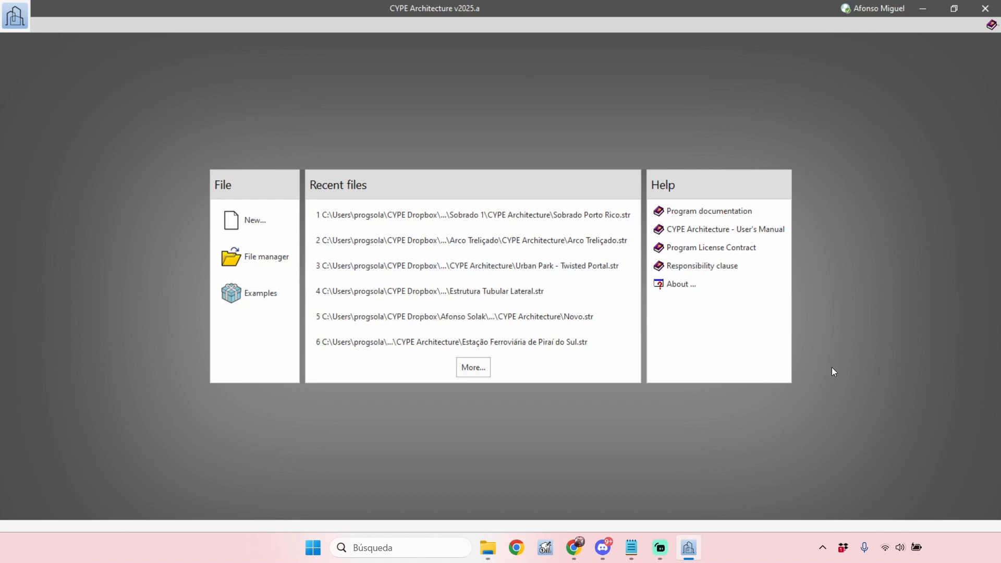
- Switch back to the CYPE Menu window, restoring it from the hidden background applications
click(823, 552)
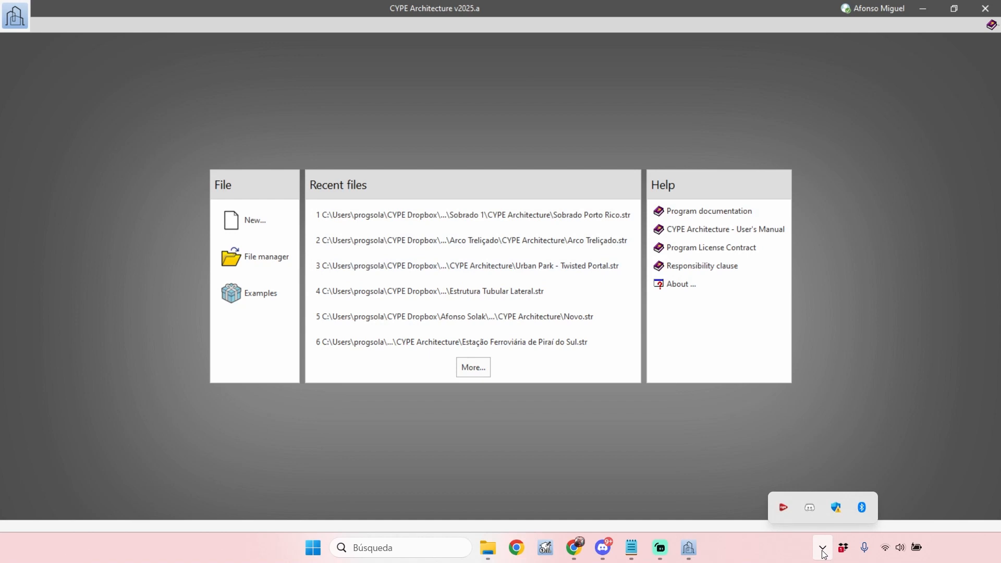
click(784, 508)
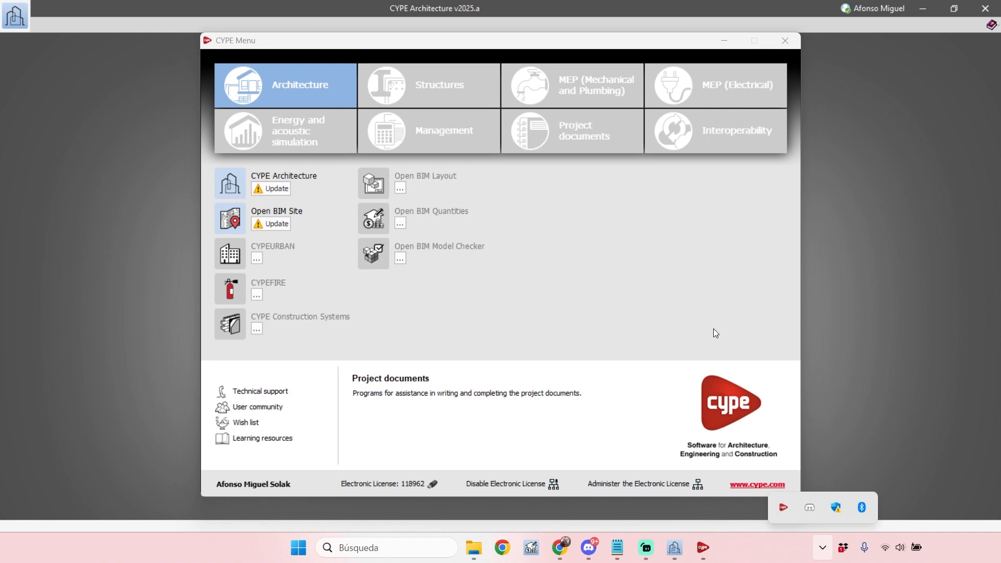
mouse_move(695, 554)
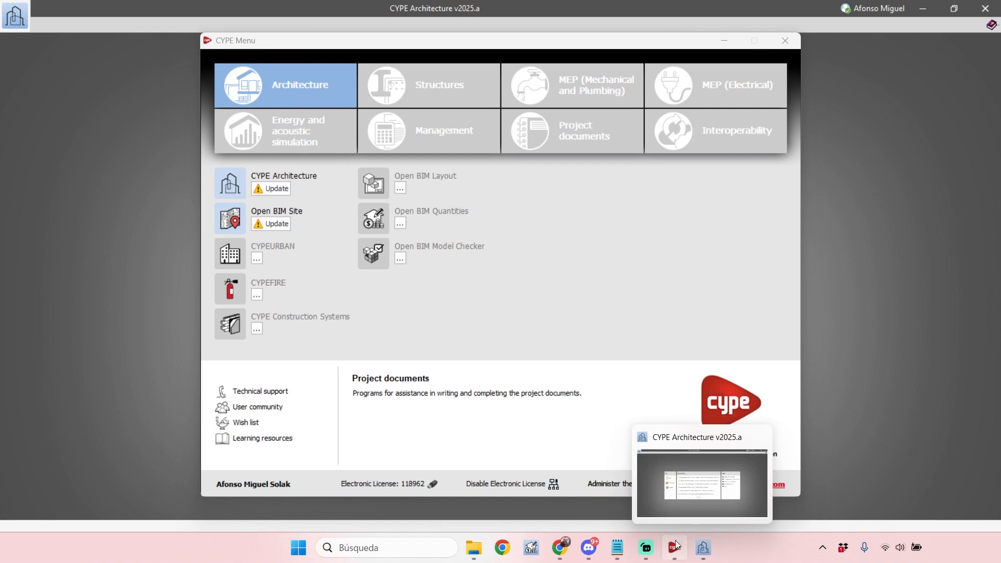
mouse_move(676, 551)
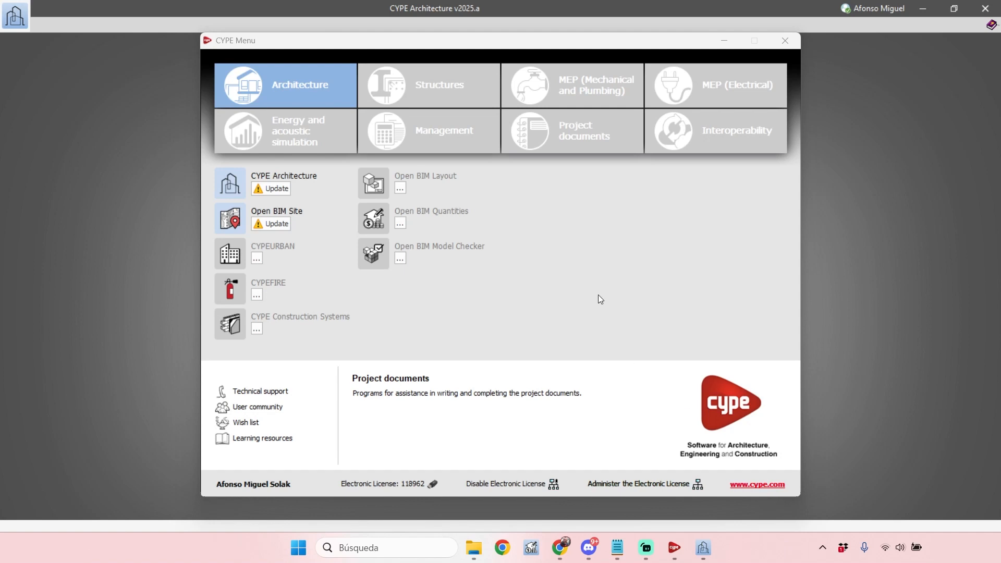
- Start installing version 2025.a of CYPE Connect from the Structures group
click(438, 86)
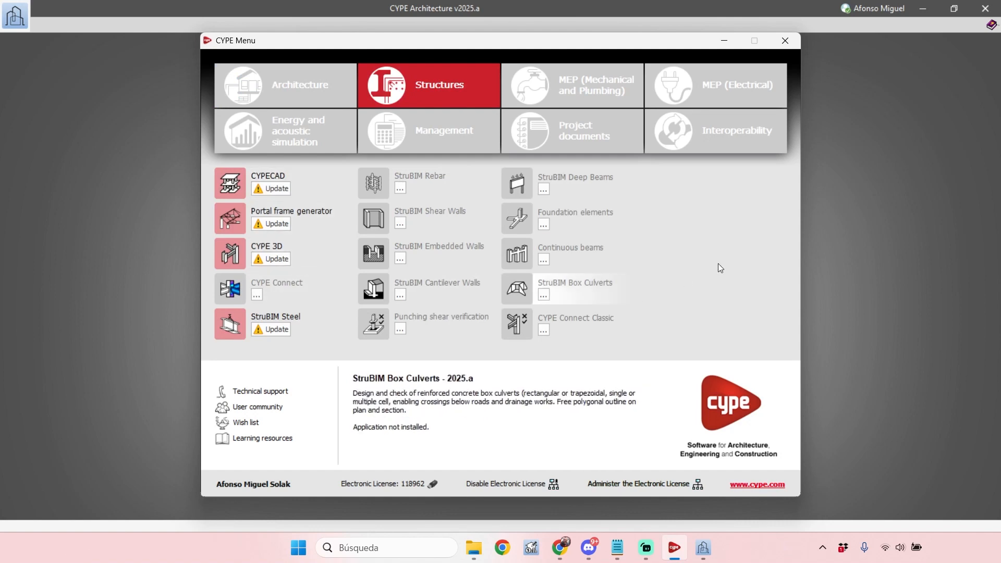
click(272, 286)
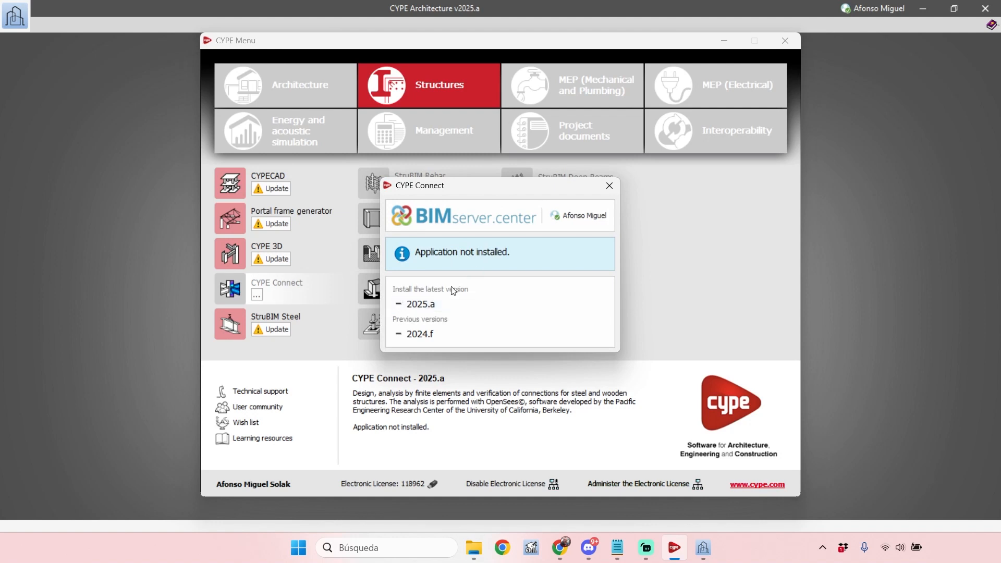
click(433, 303)
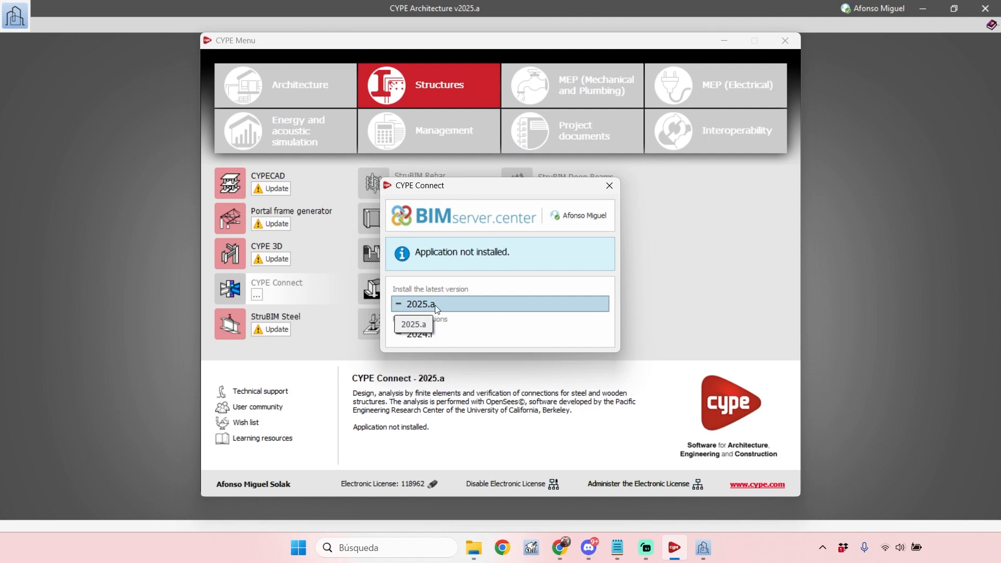
click(411, 328)
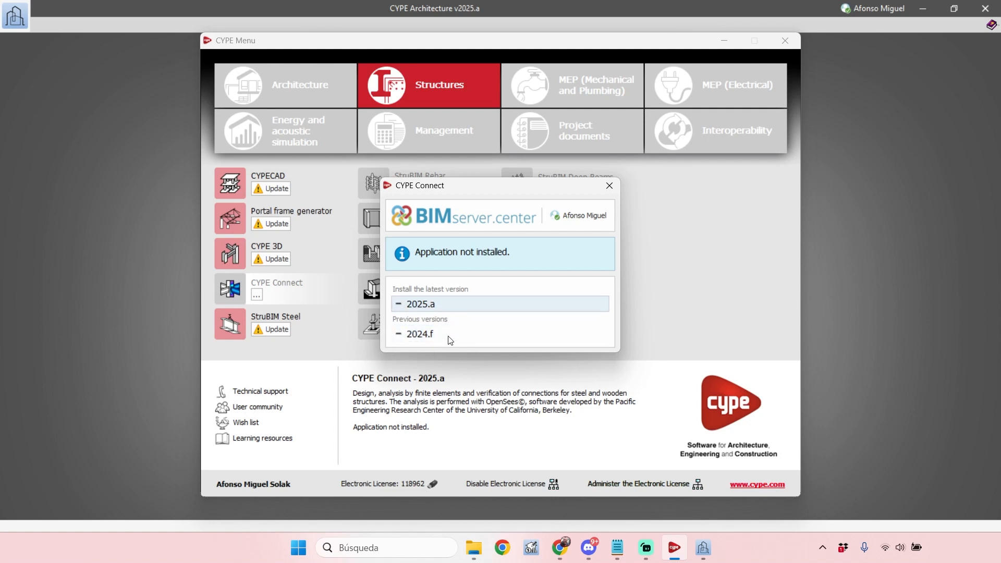
click(498, 300)
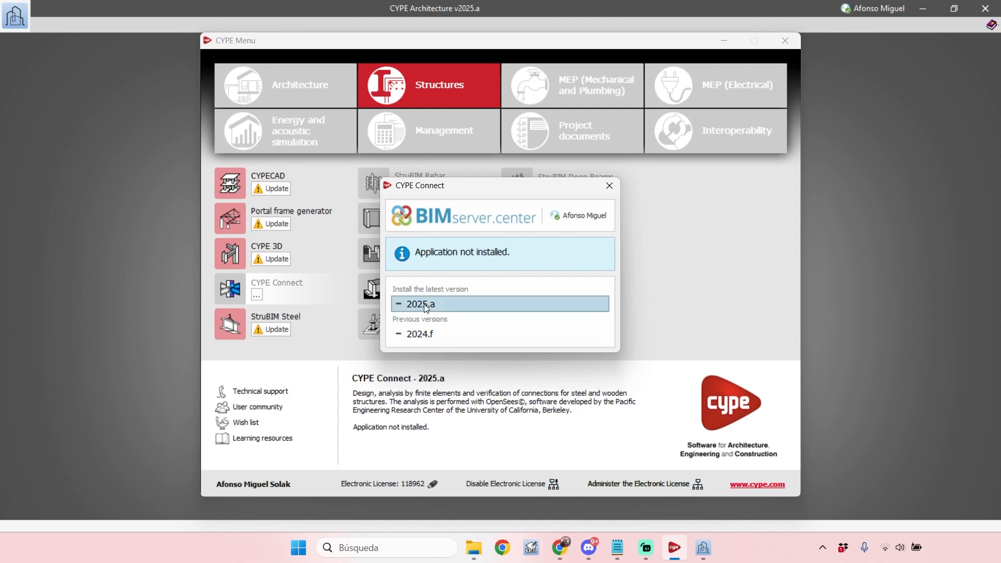
click(456, 304)
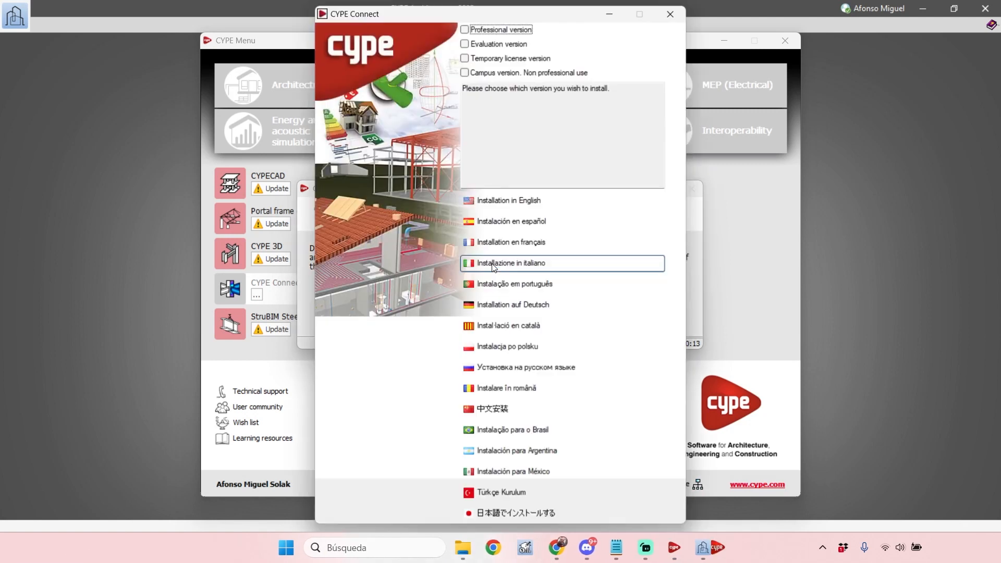
- Install CYPE Connect as the professional version in English and acknowledge the completed installation
drag(472, 19, 571, 34)
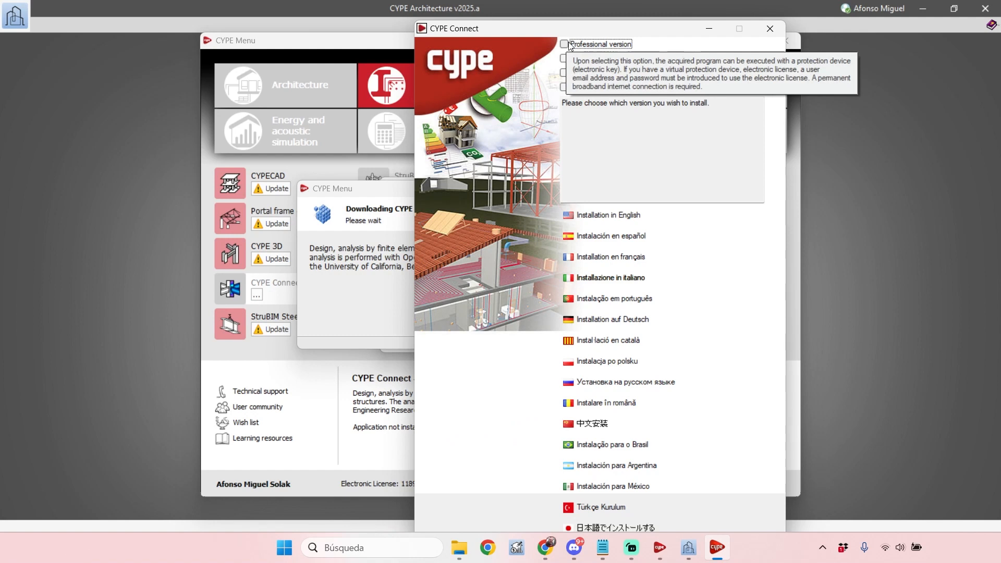
click(565, 44)
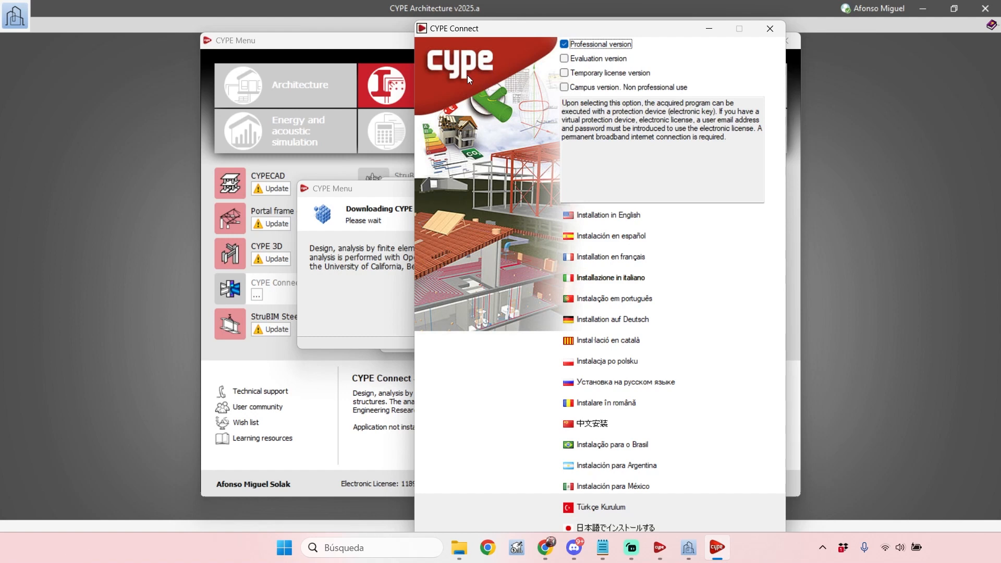
mouse_move(628, 88)
mouse_move(588, 93)
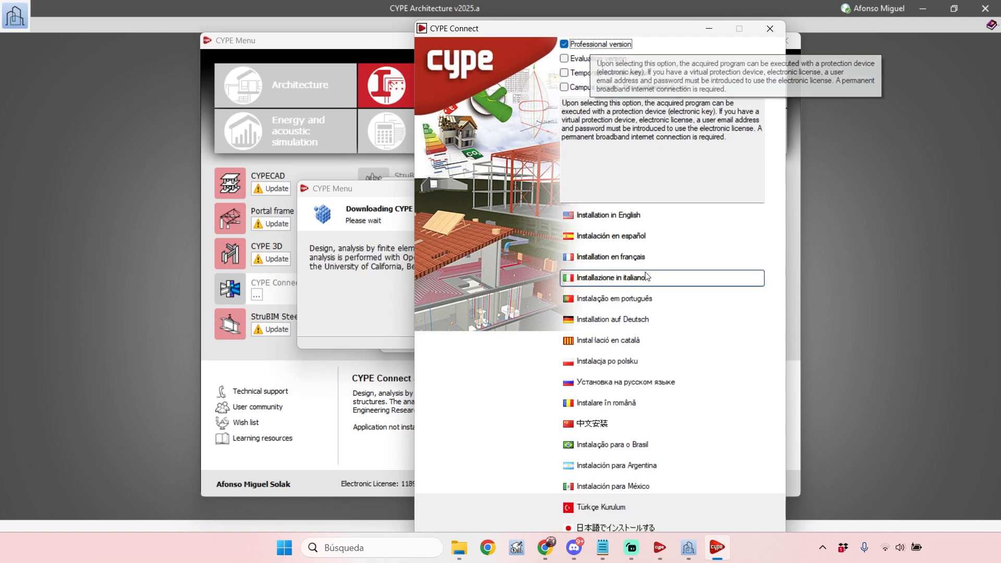
click(616, 216)
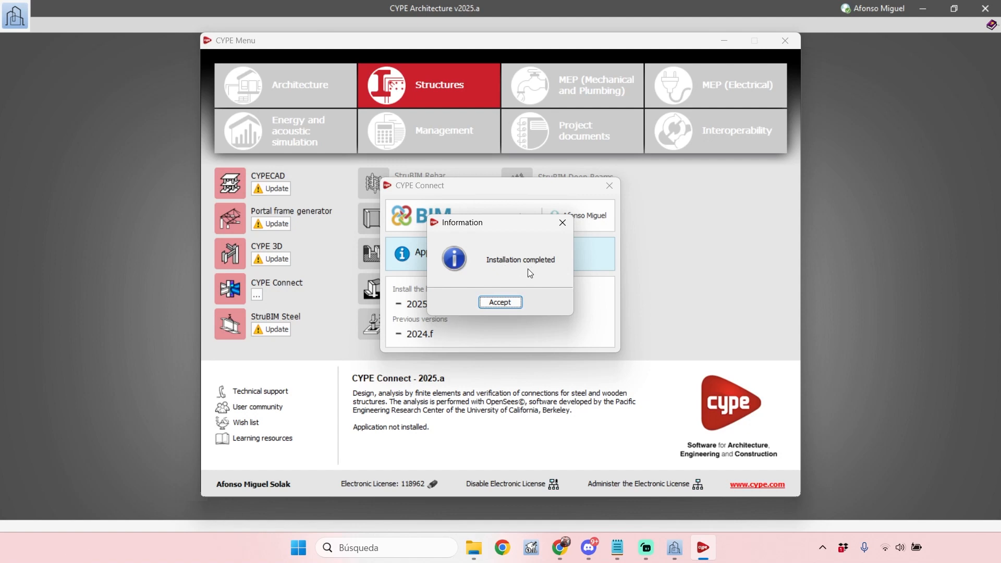
click(504, 302)
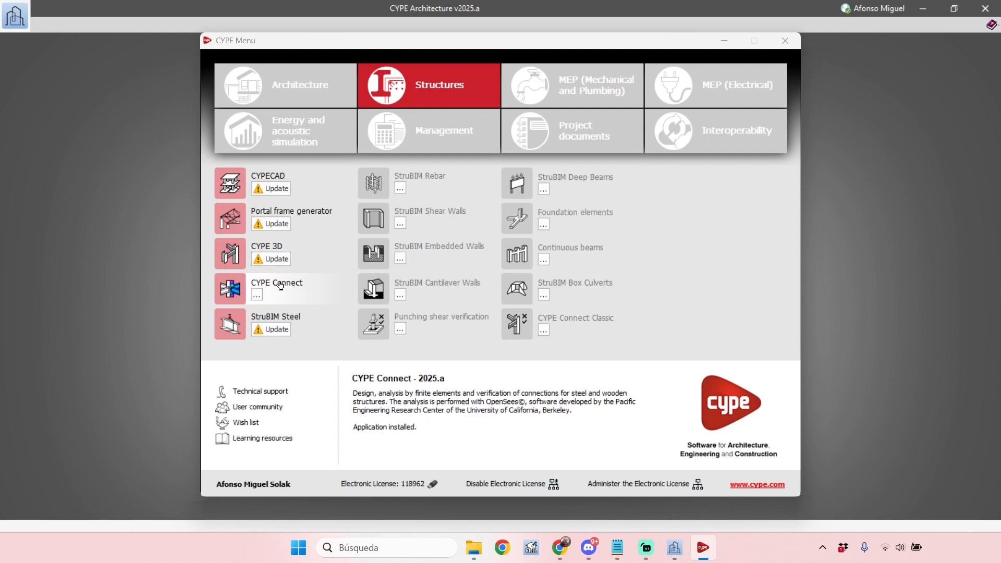
- Examine the Architecture, Structures and MEP (Mechanical and Plumbing) groups and the execute, update and previous-version options of StruBIM Steel
click(326, 92)
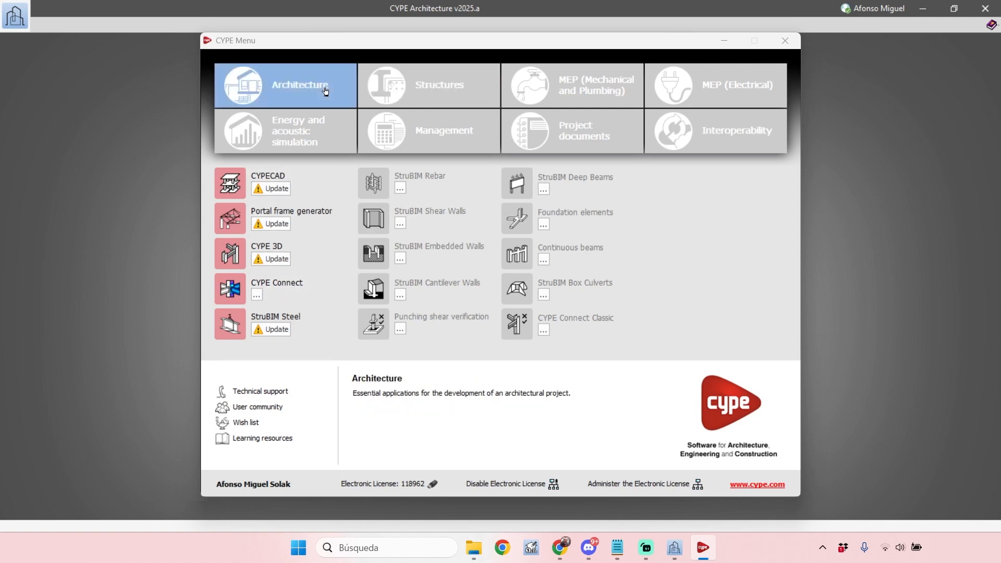
click(406, 80)
click(552, 79)
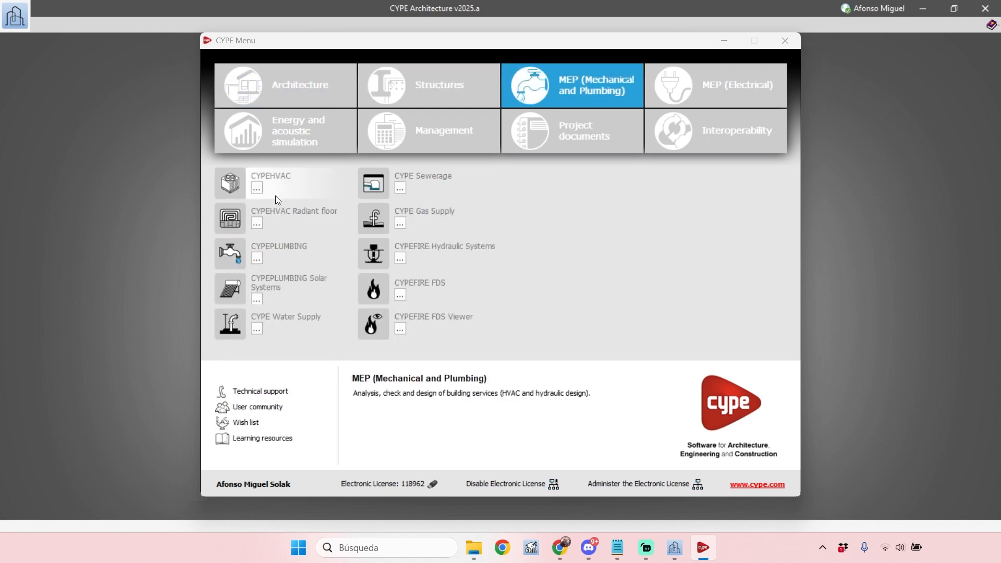
click(443, 99)
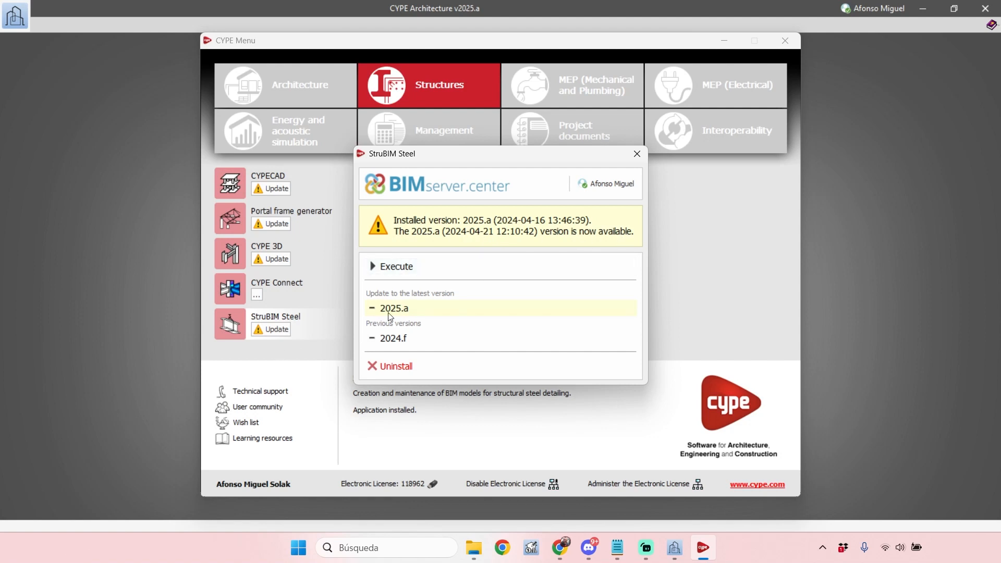
click(422, 309)
click(395, 307)
click(445, 267)
click(637, 154)
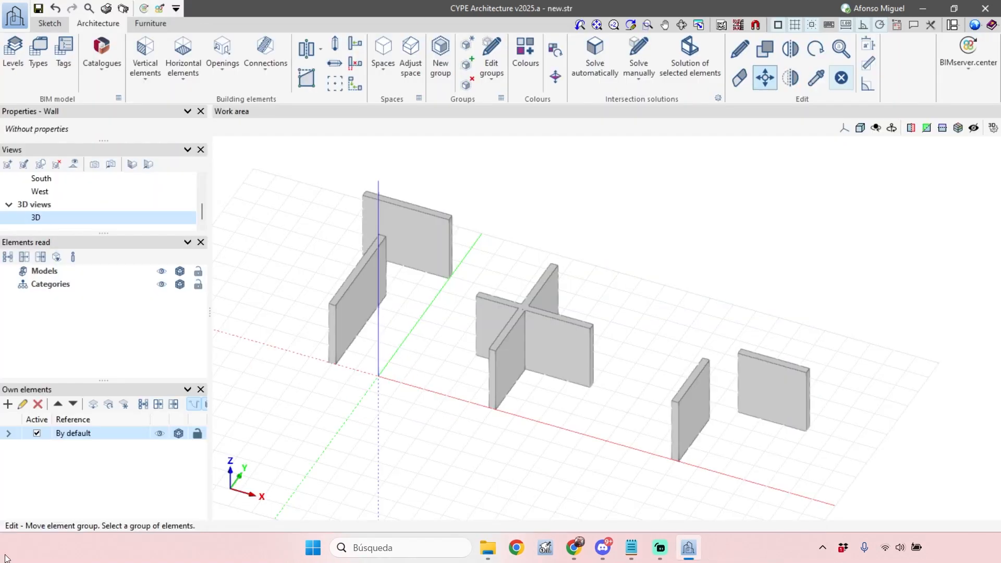
- Examine the Sketch drawing tools and the Architecture building-element tools, including Fillet, in the CYPE Architecture file new.str
middle_drag(744, 190, 687, 193)
shift+middle_drag(626, 212, 655, 215)
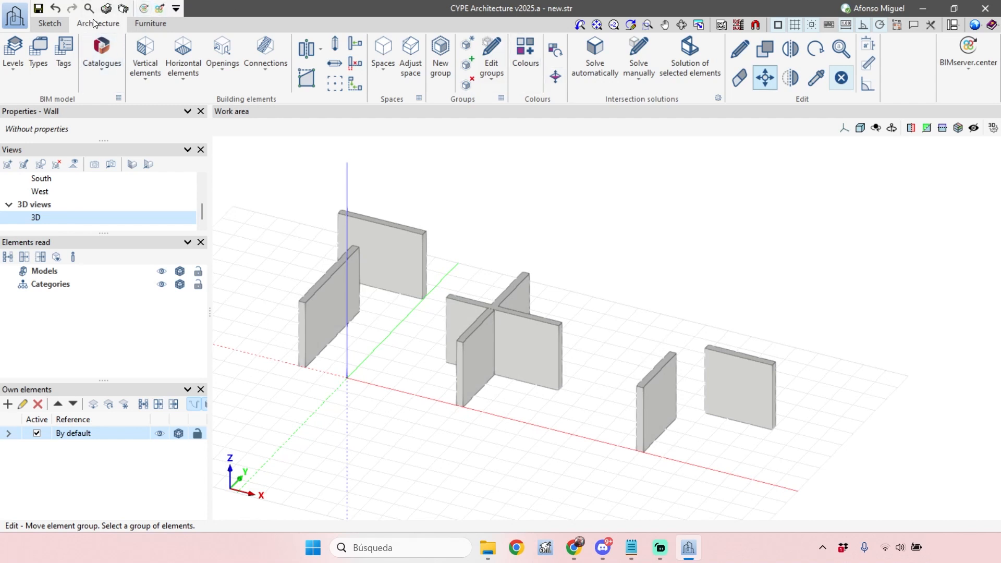
click(59, 25)
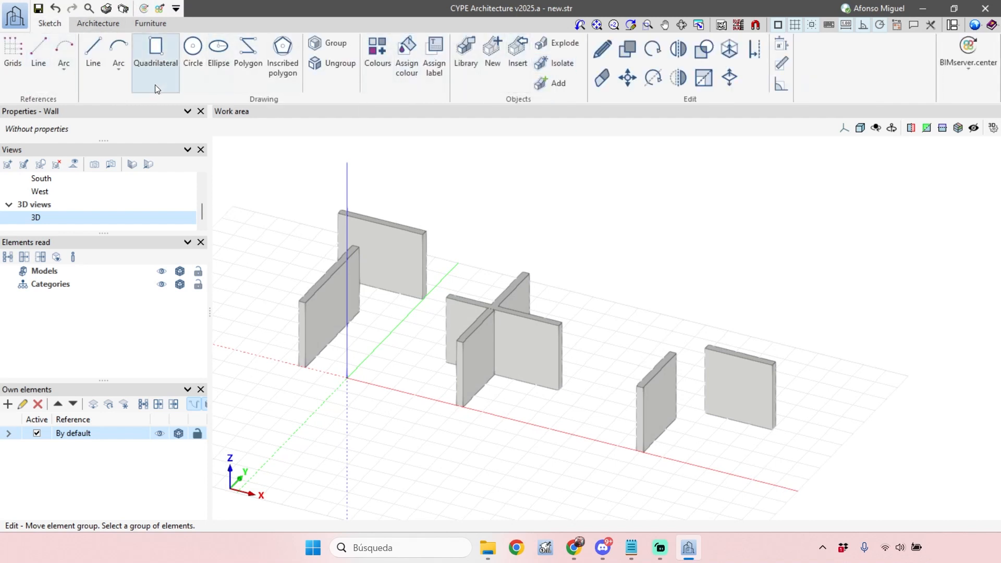
click(97, 24)
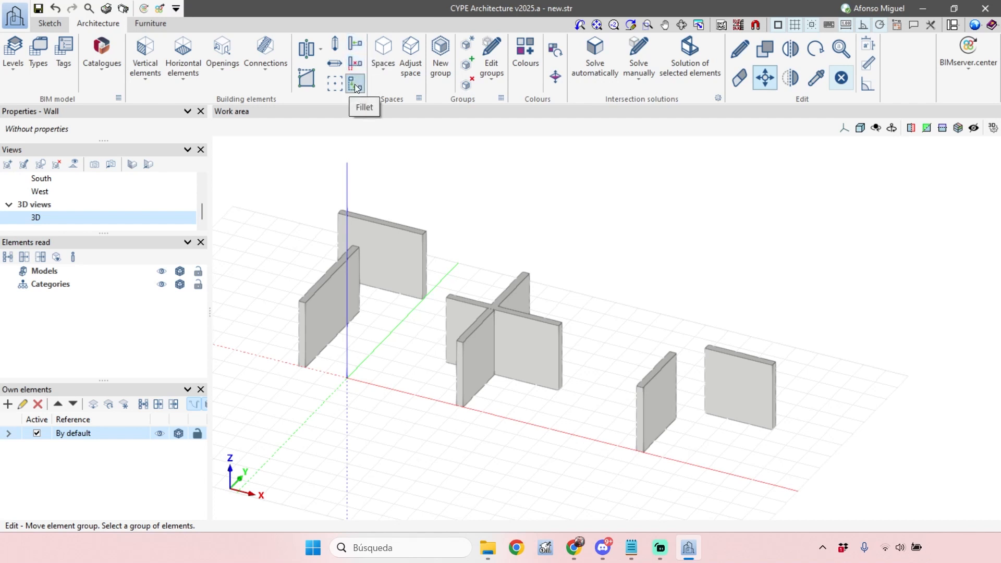
- Extend the wall nearest the origin until it meets the separate wall behind it, using that rear wall as the boundary
scroll(621, 224, down, 1)
middle_drag(633, 248, 642, 273)
shift+middle_drag(617, 242, 586, 214)
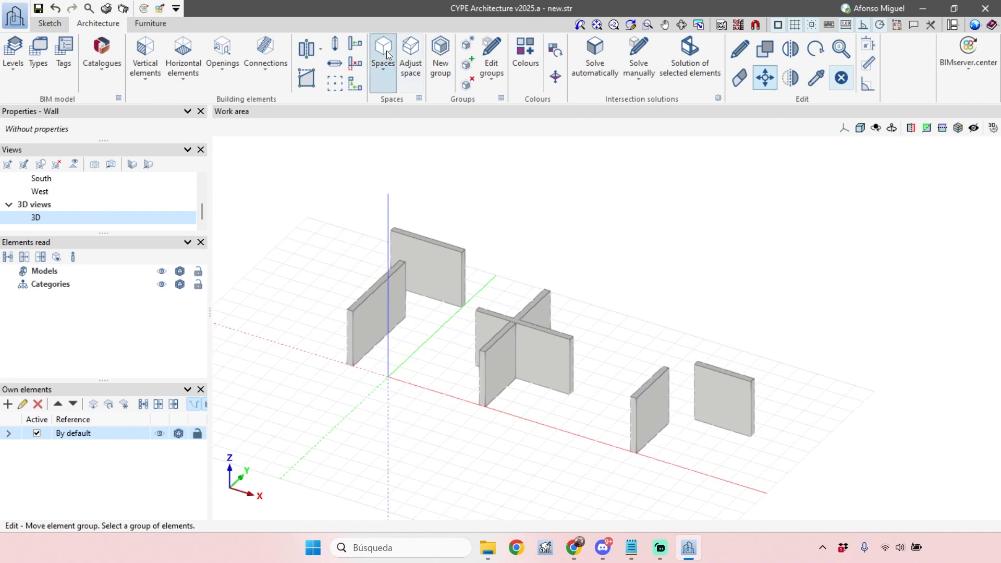
click(354, 46)
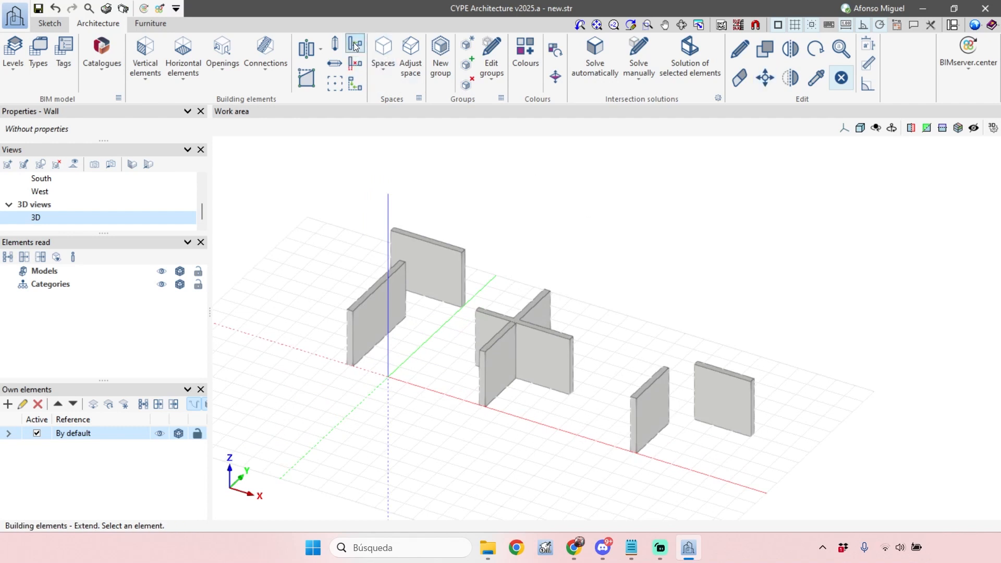
click(436, 259)
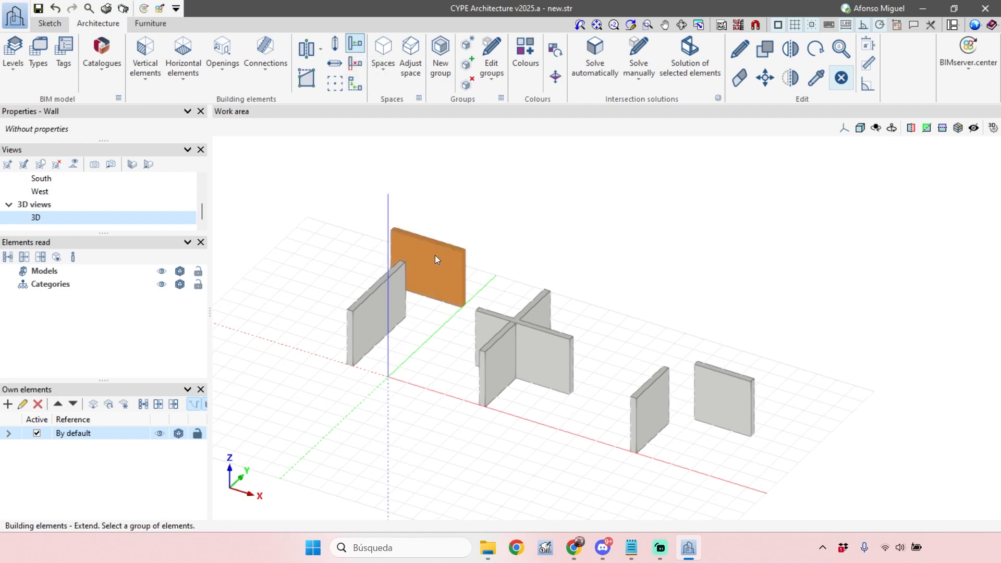
click(369, 315)
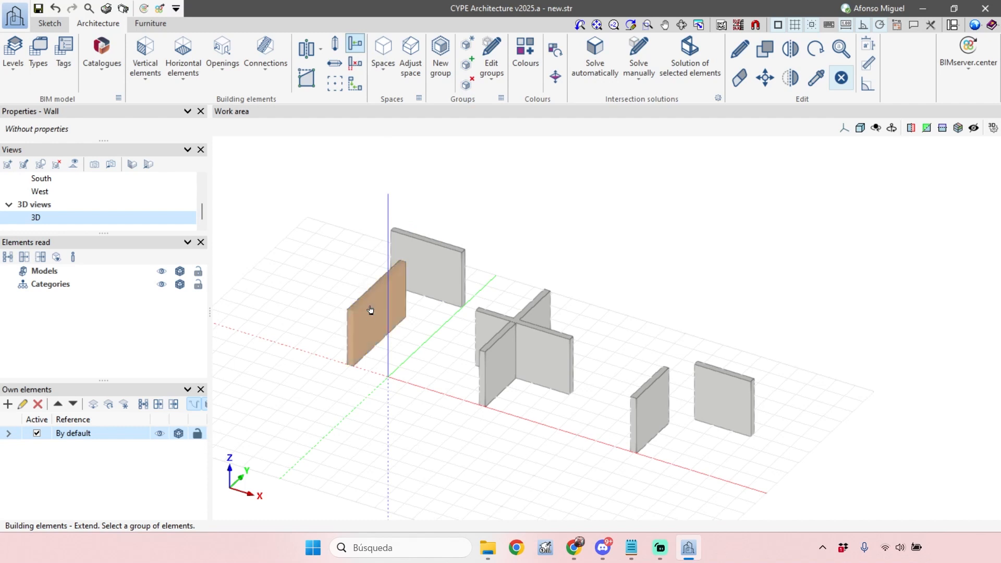
right_click(527, 214)
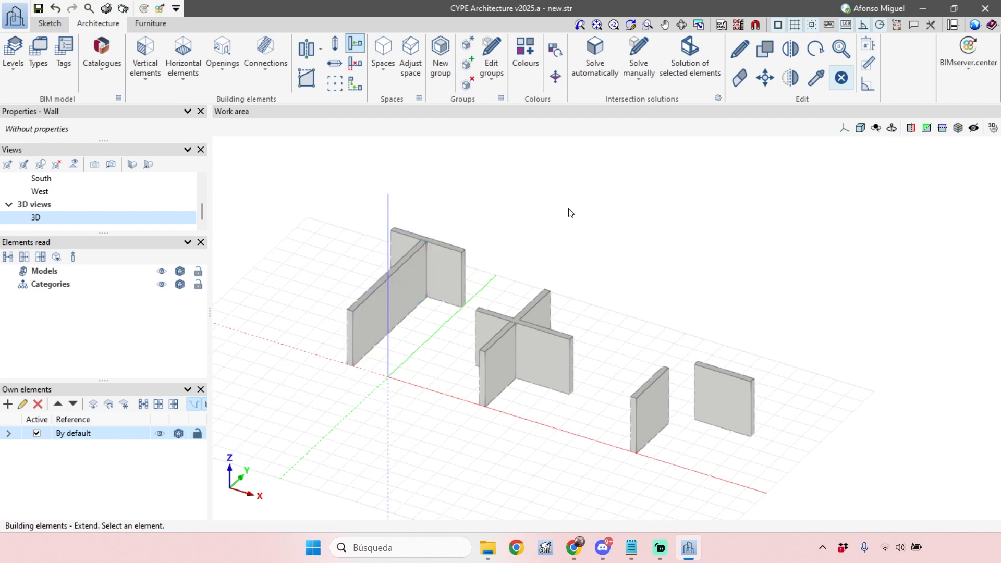
- Trim off the rear half of the crossing wall in the middle pair, using the wall it crosses as the cutting boundary
scroll(570, 208, up, 2)
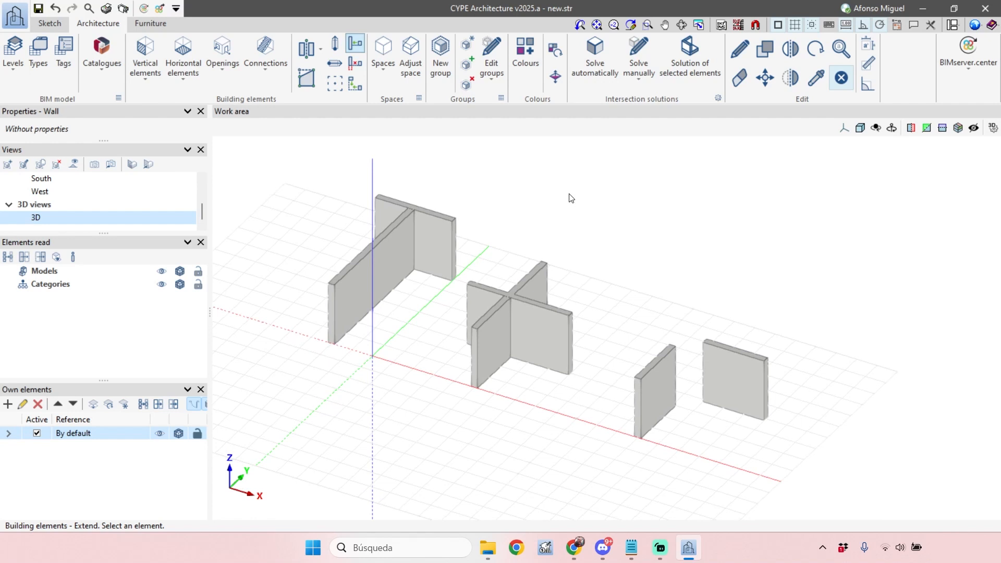
scroll(570, 198, up, 1)
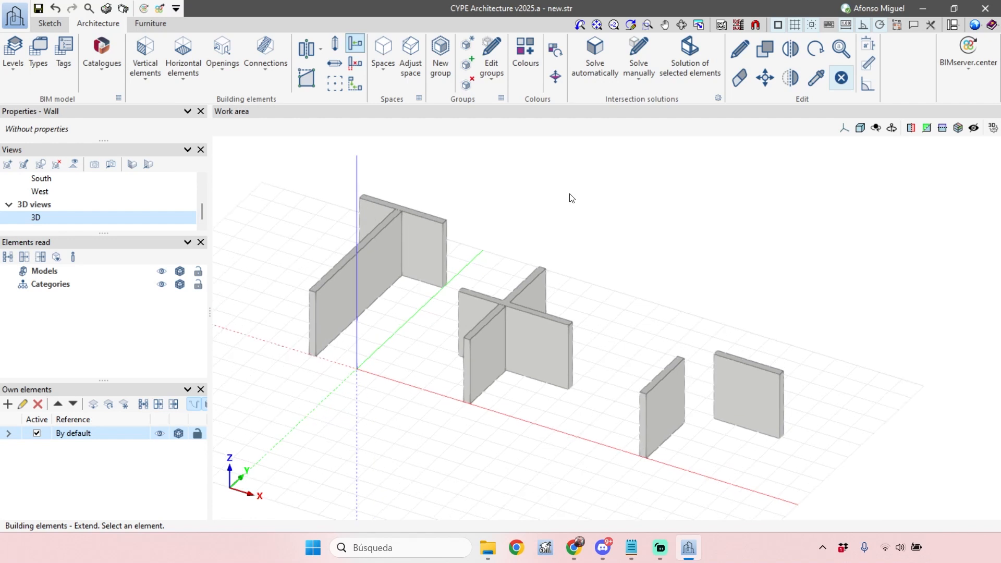
click(358, 65)
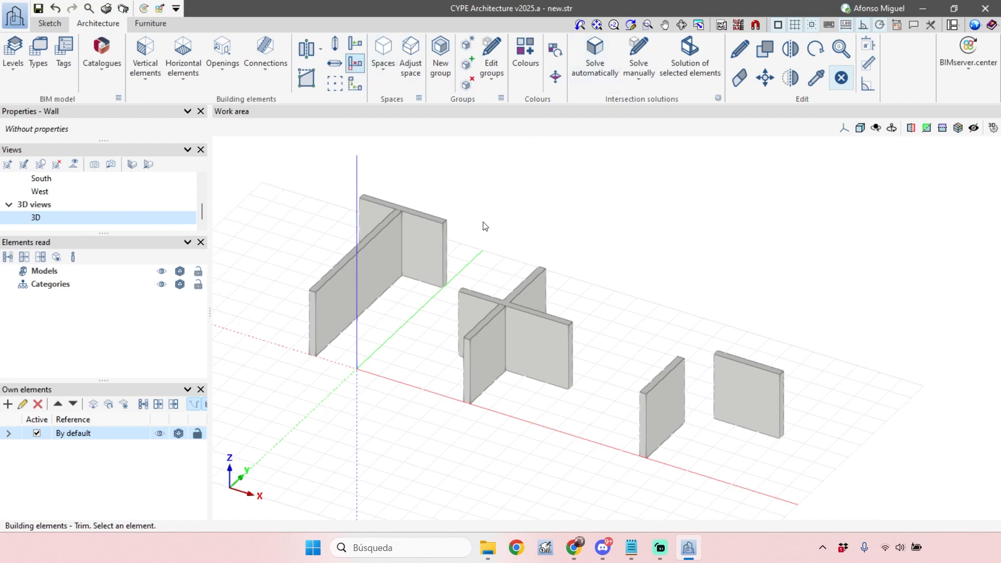
click(474, 303)
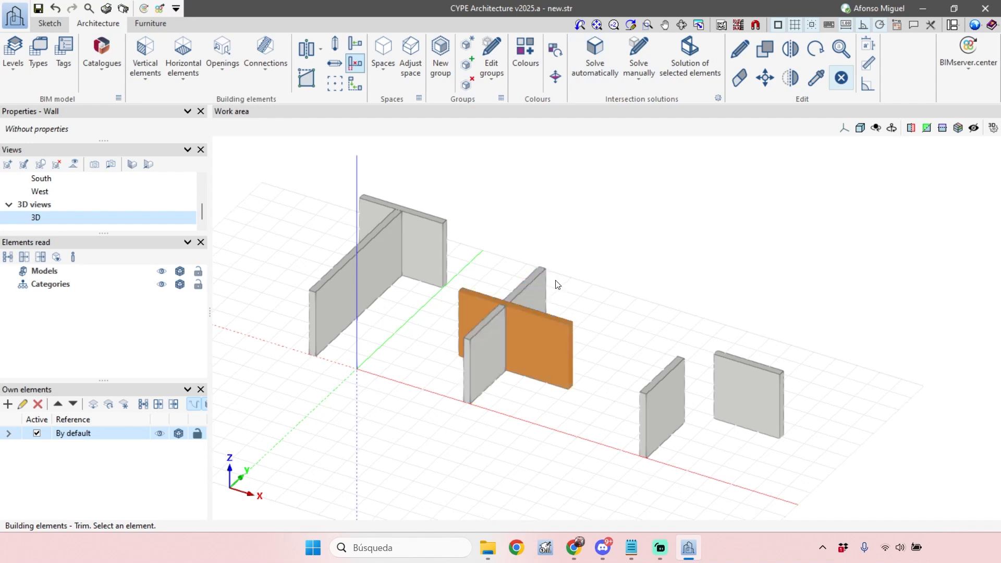
click(475, 380)
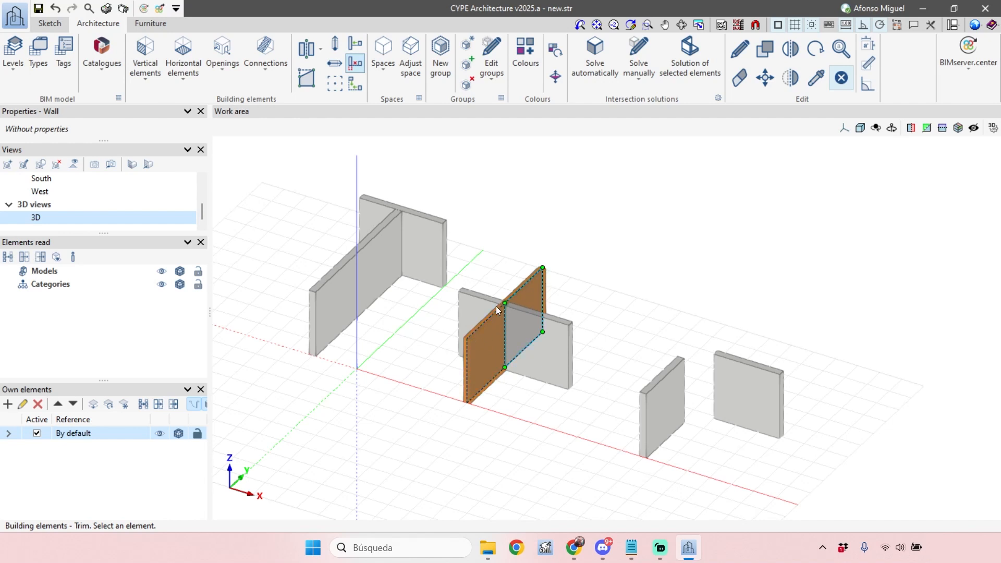
click(475, 347)
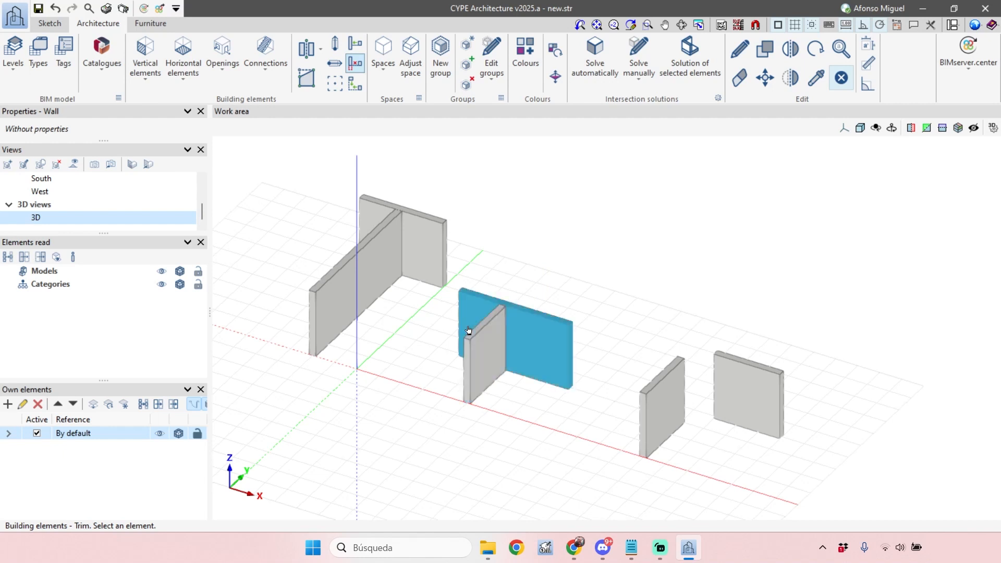
- Fillet the two separate walls farthest along the X axis so that they meet at a shared corner
scroll(476, 347, down, 3)
middle_drag(678, 276, 583, 235)
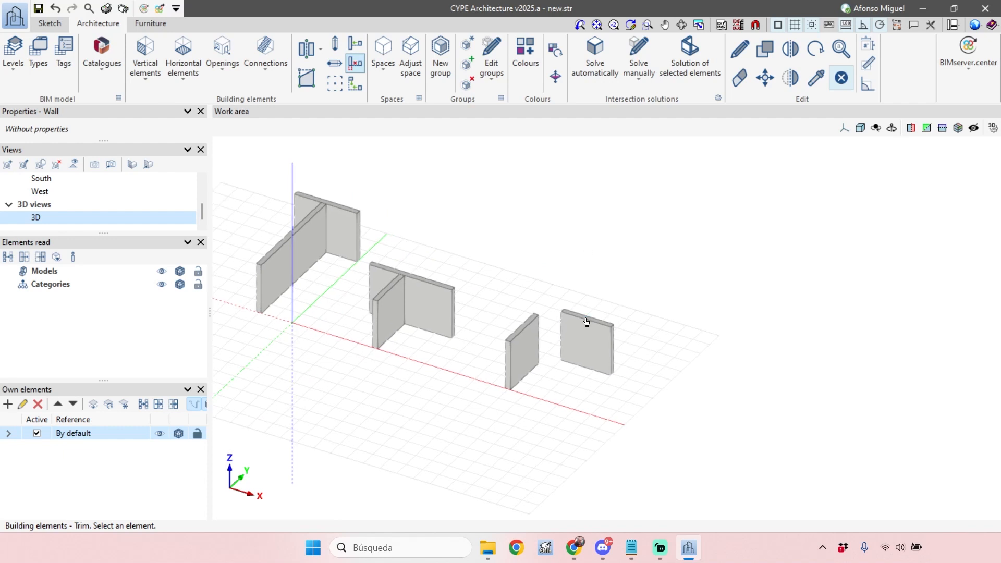
click(357, 85)
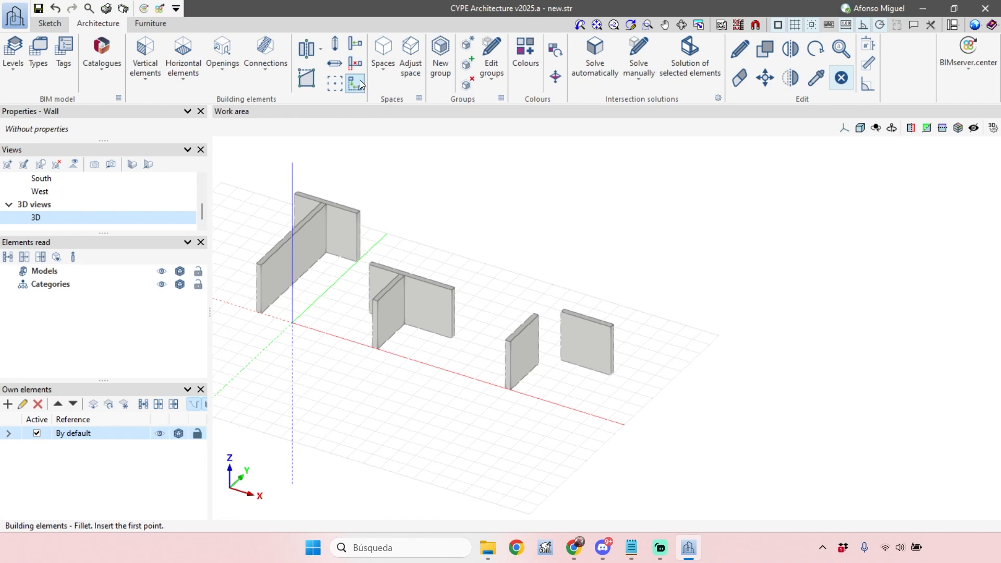
click(532, 349)
click(569, 343)
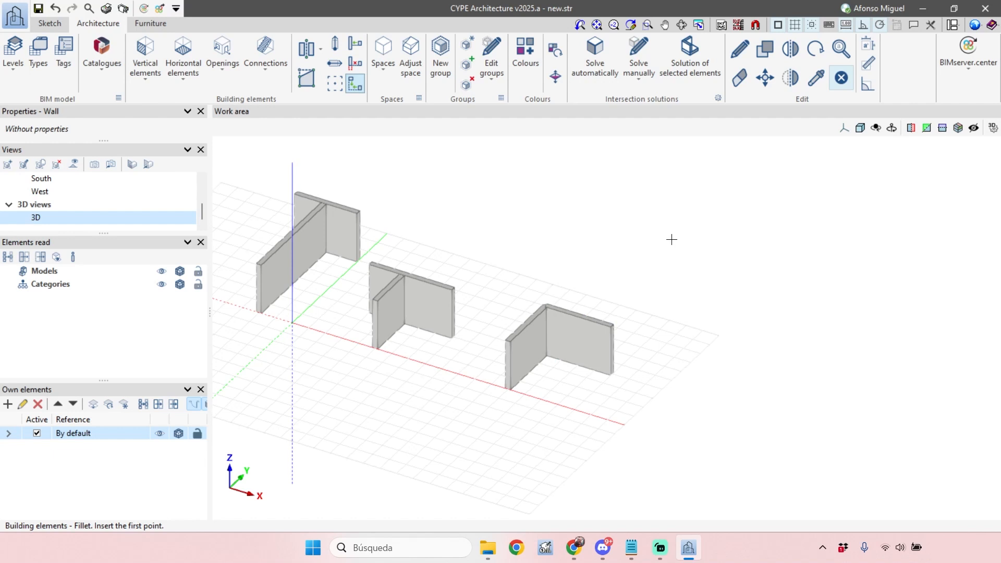
scroll(531, 244, up, 1)
shift+middle_drag(537, 241, 642, 227)
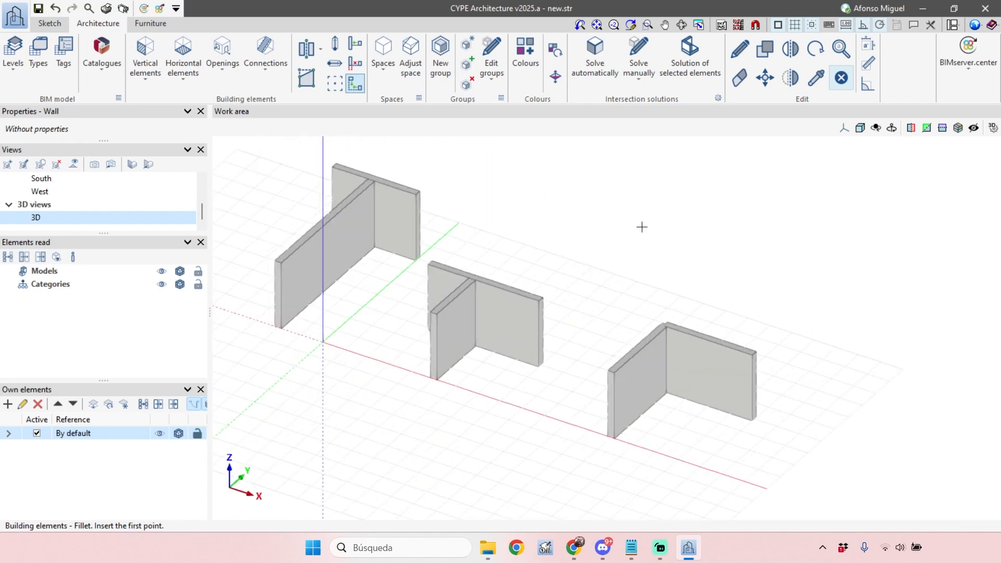
middle_drag(567, 218, 617, 217)
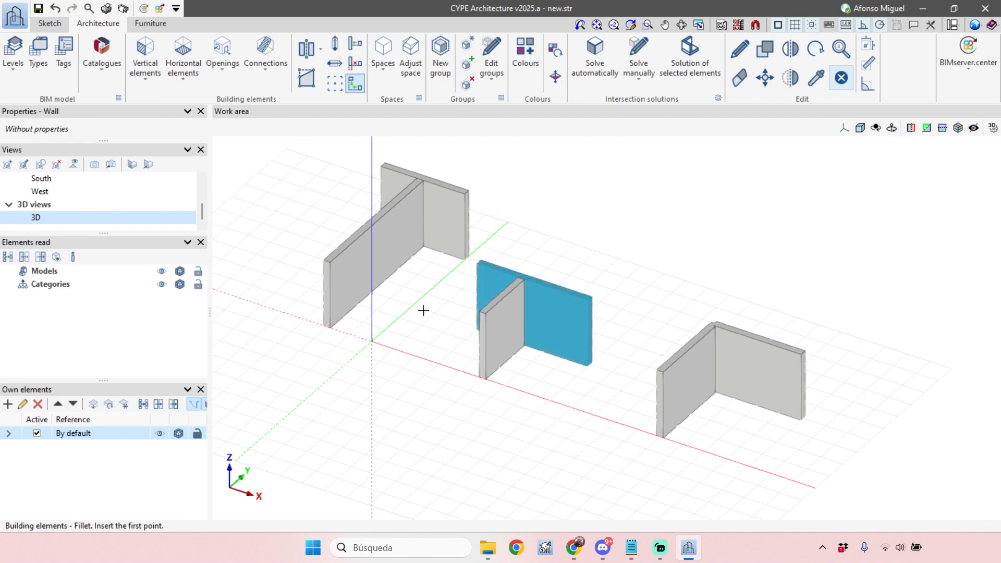
scroll(588, 365, down, 3)
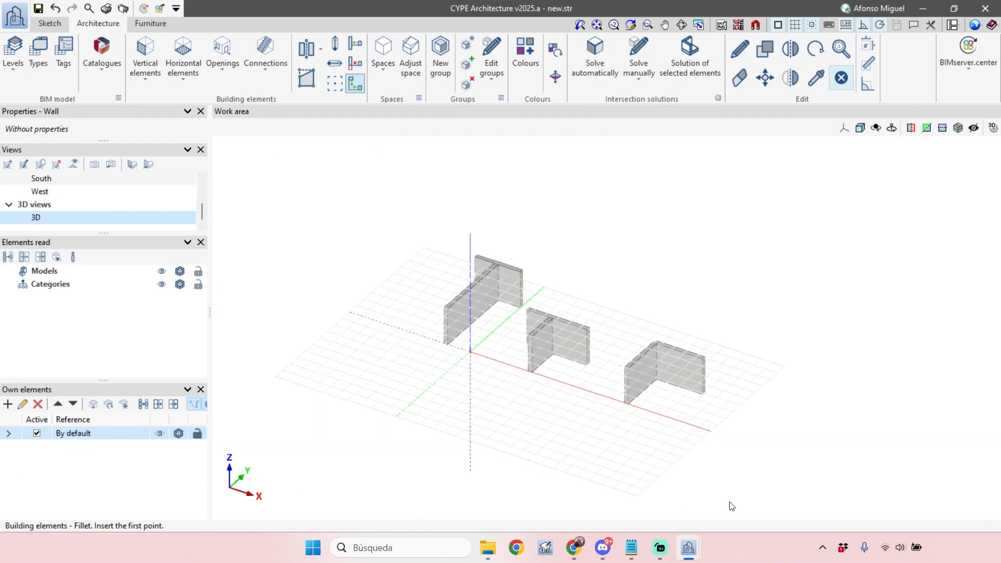
- Switch to the Town Houses.str model and examine its rows of houses, roofs, gardens and boundary fences in 3D
mouse_move(688, 548)
click(754, 496)
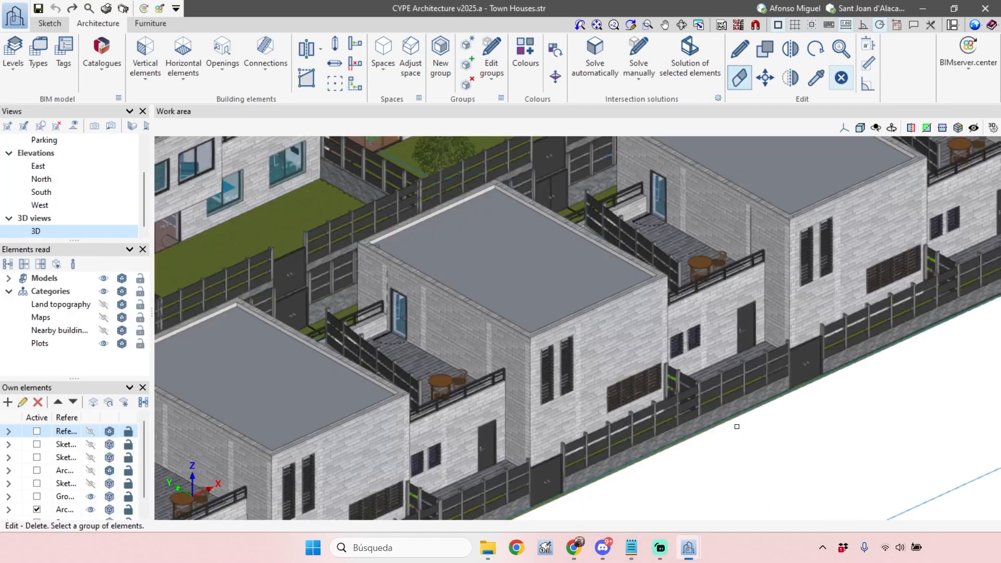
scroll(702, 389, down, 2)
middle_drag(789, 406, 757, 425)
scroll(454, 215, up, 3)
mouse_move(540, 243)
middle_down()
mouse_move(558, 256)
mouse_move(550, 242)
middle_up()
shift+middle_drag(806, 408, 817, 446)
middle_drag(838, 386, 806, 373)
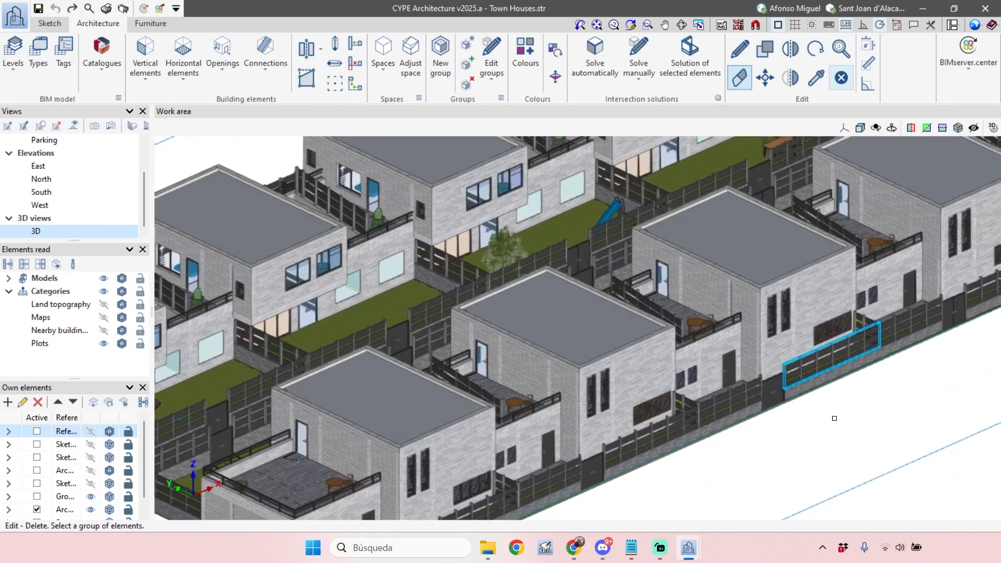
scroll(834, 418, down, 2)
scroll(798, 430, up, 2)
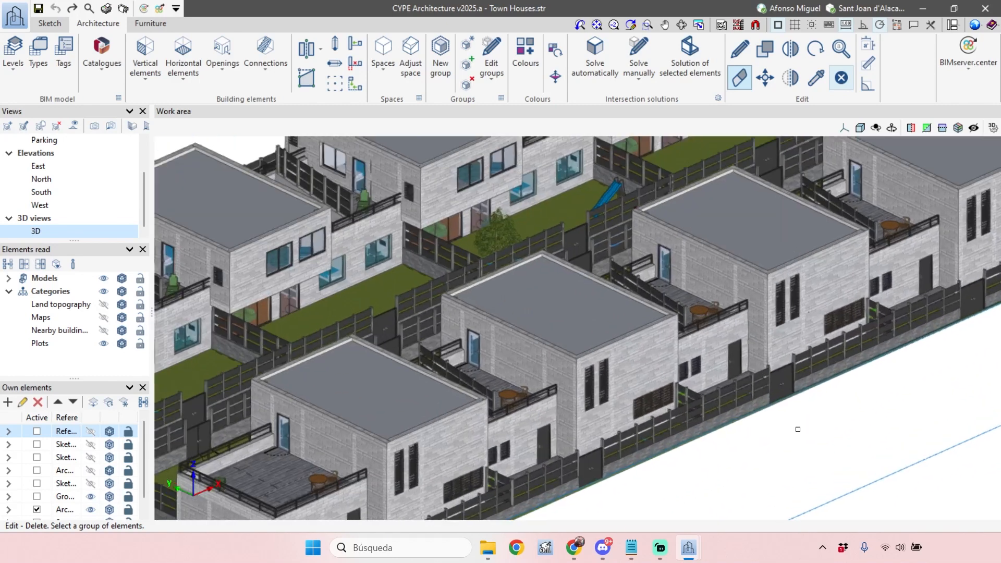
scroll(801, 425, down, 1)
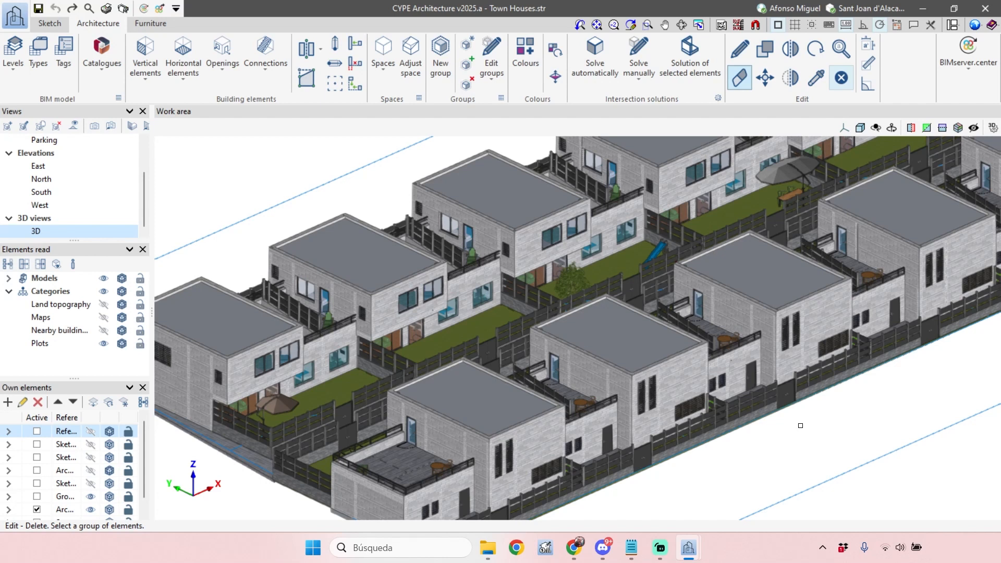
scroll(409, 297, up, 2)
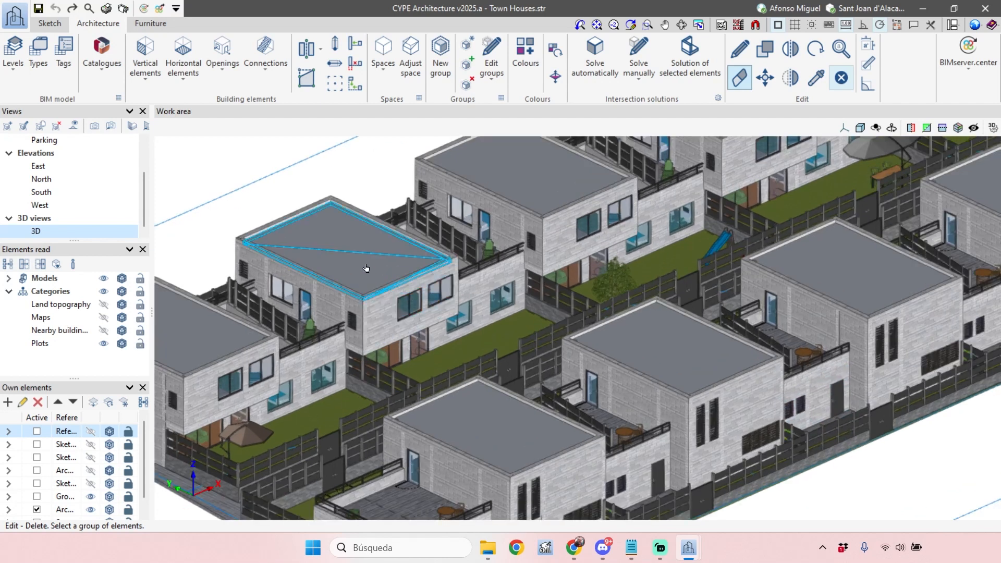
scroll(501, 308, up, 2)
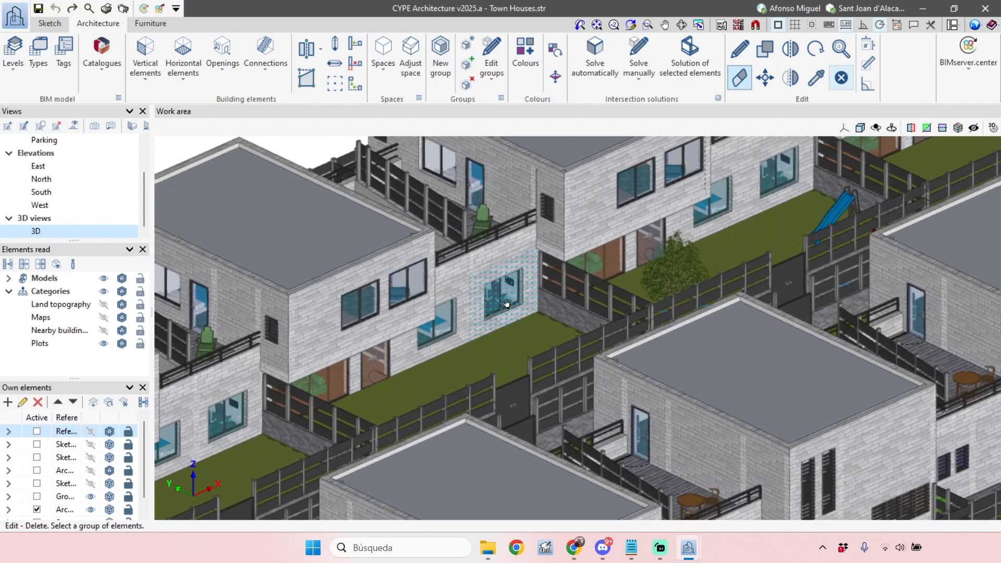
scroll(506, 303, down, 3)
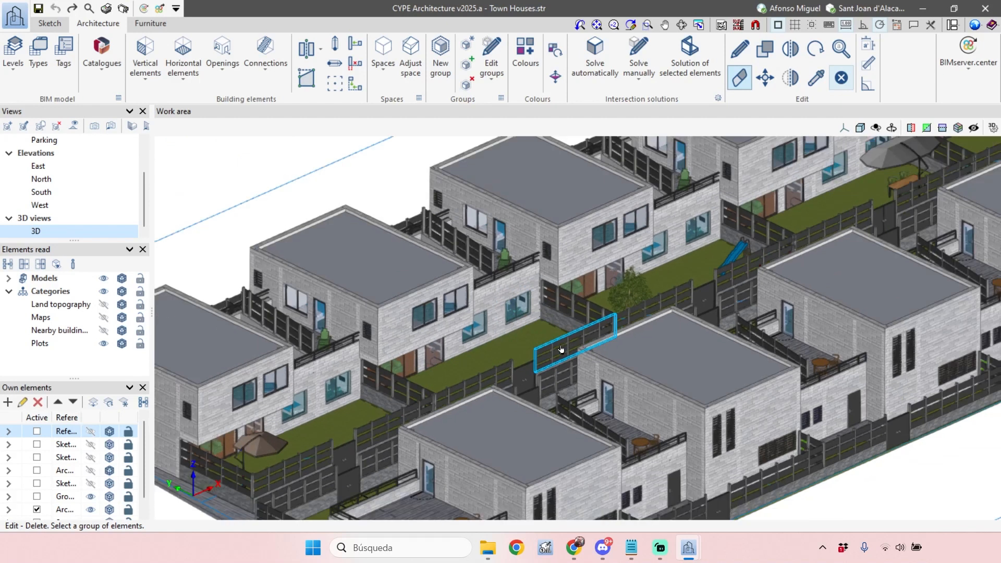
scroll(519, 295, down, 3)
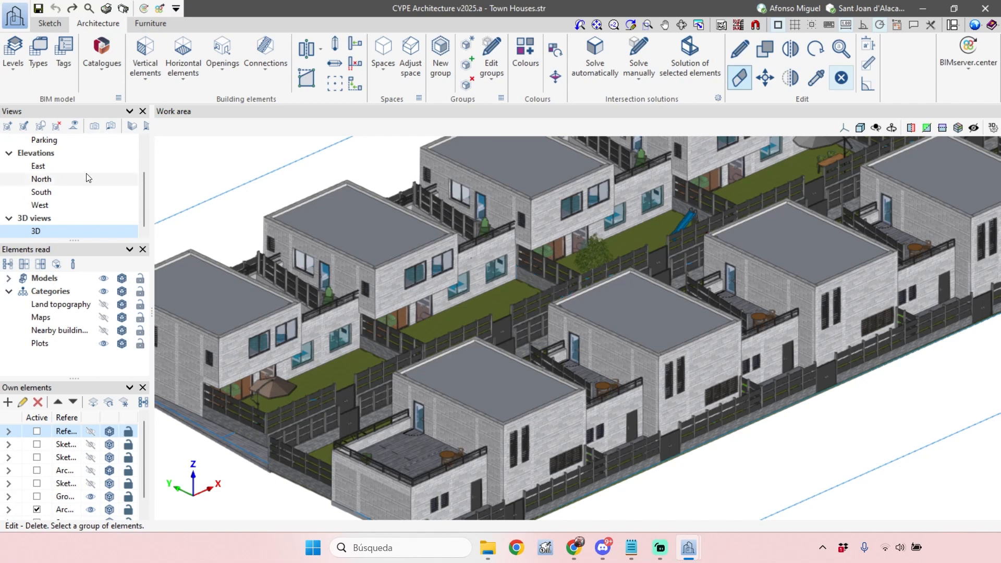
- Review the model's defined types for walls, floor slabs, beams and windows
click(38, 68)
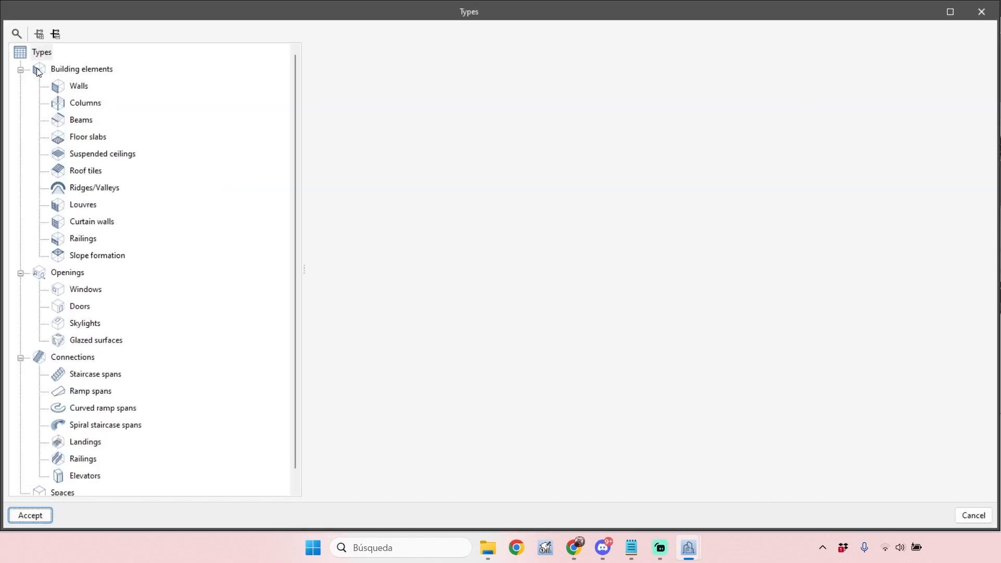
click(80, 87)
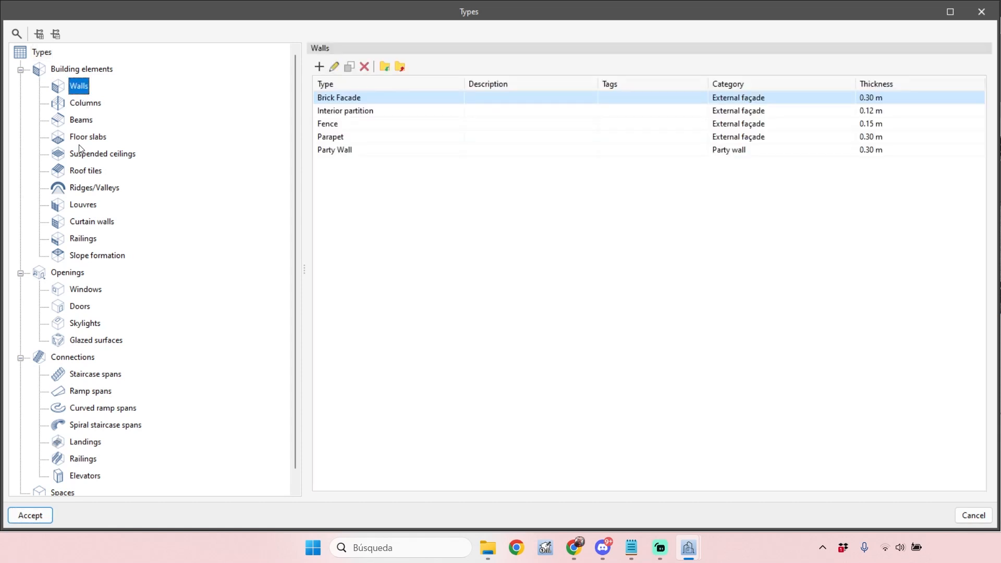
click(86, 139)
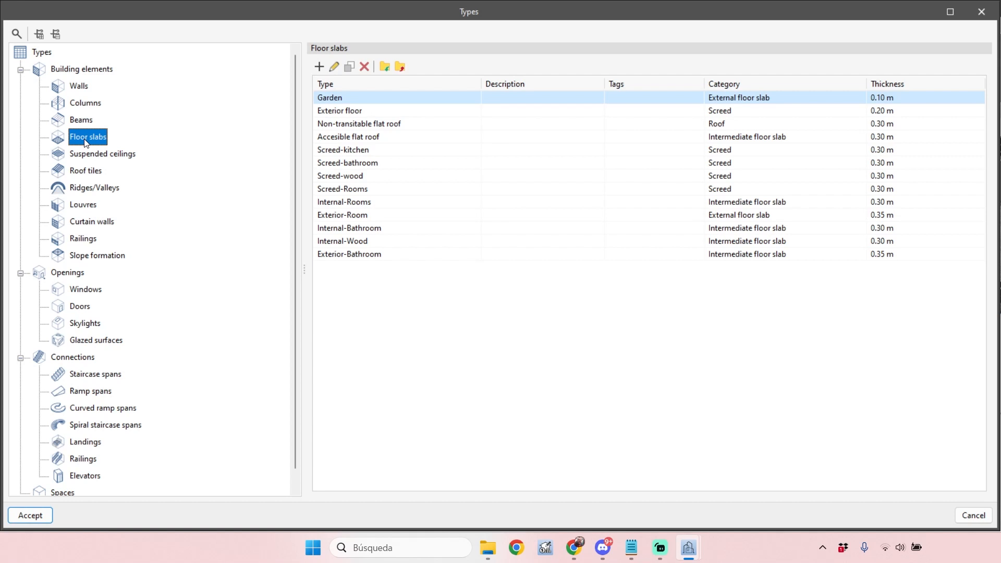
click(82, 89)
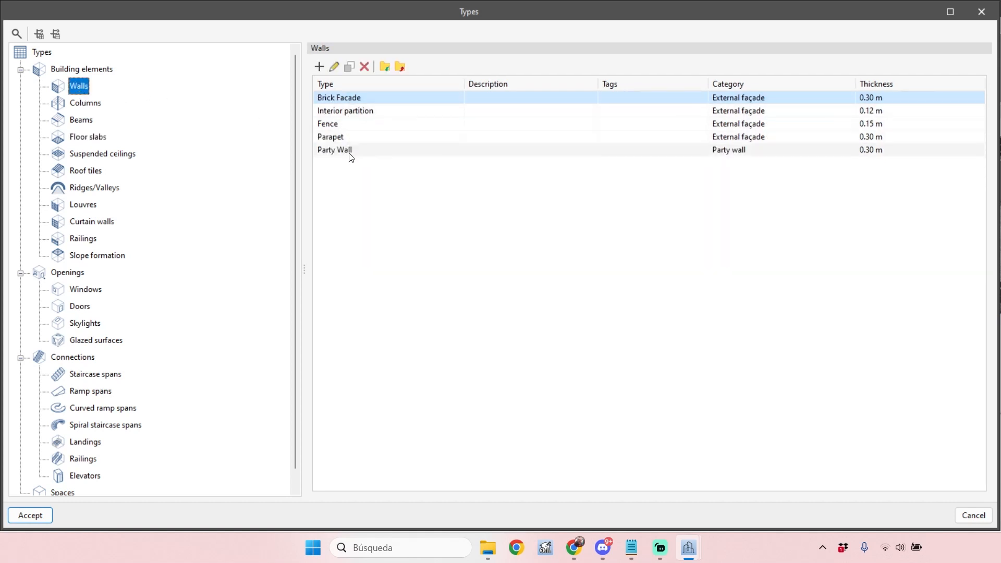
click(81, 121)
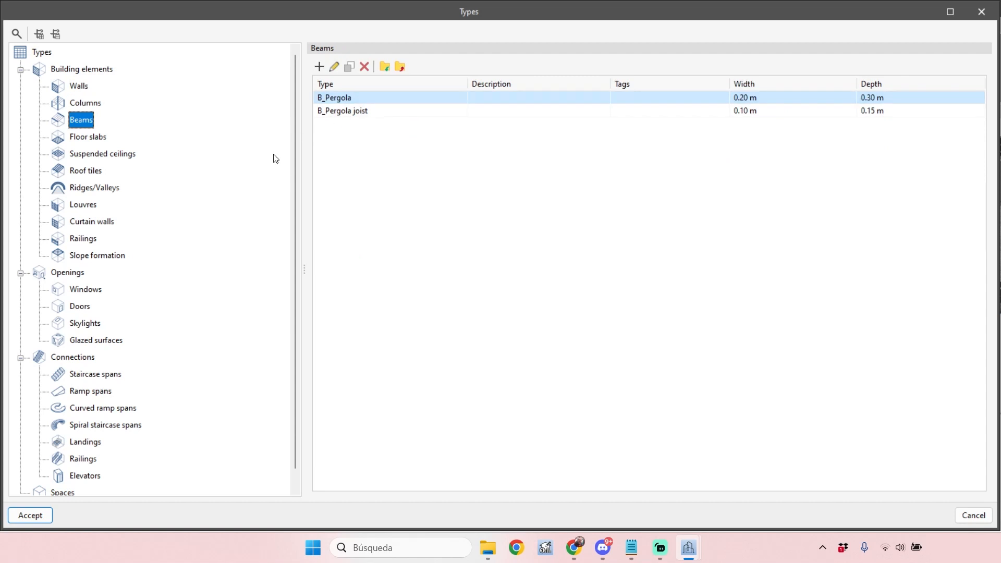
click(82, 289)
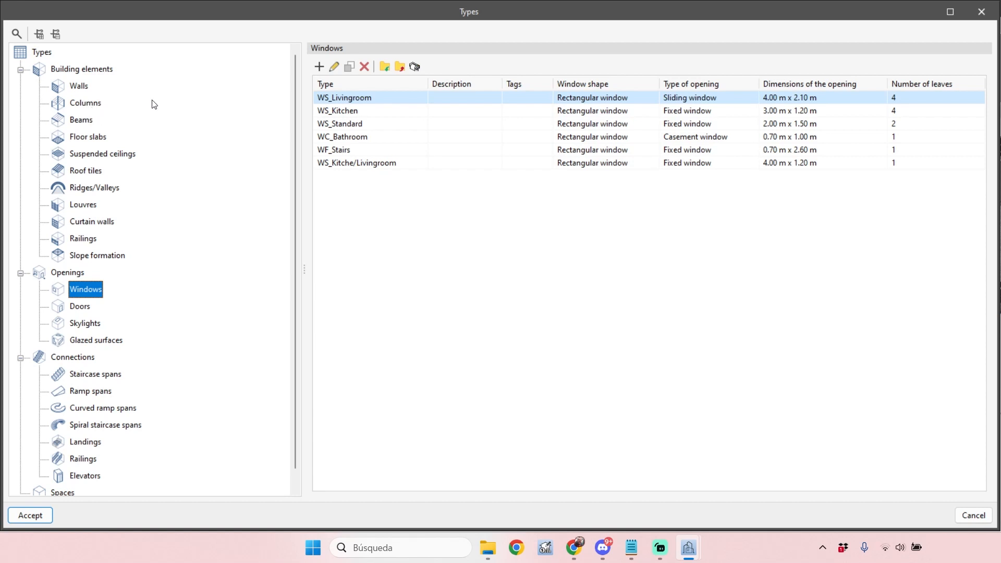
- Rename the Party Wall type as "Party Wall - 30 cm"
click(79, 86)
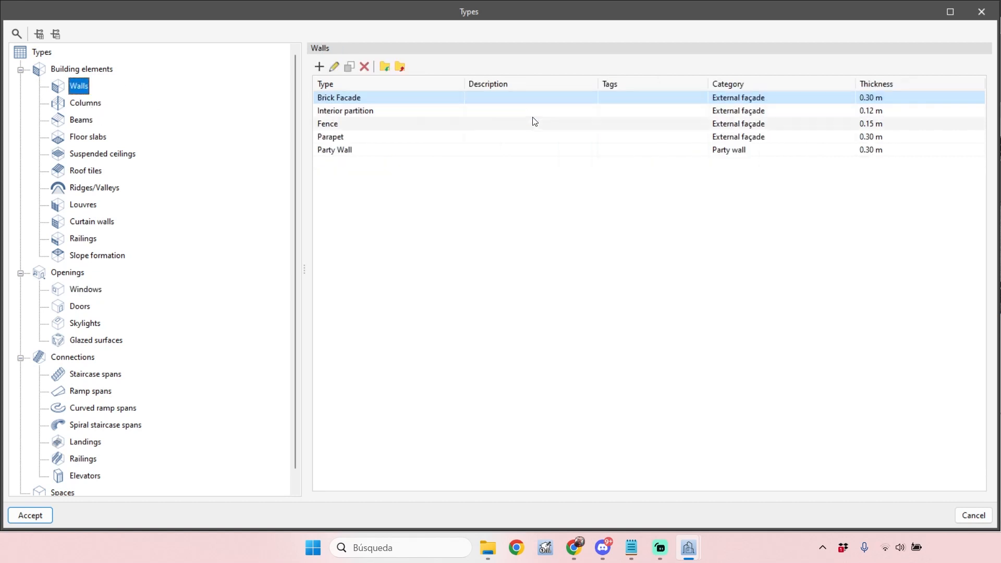
click(415, 150)
click(337, 65)
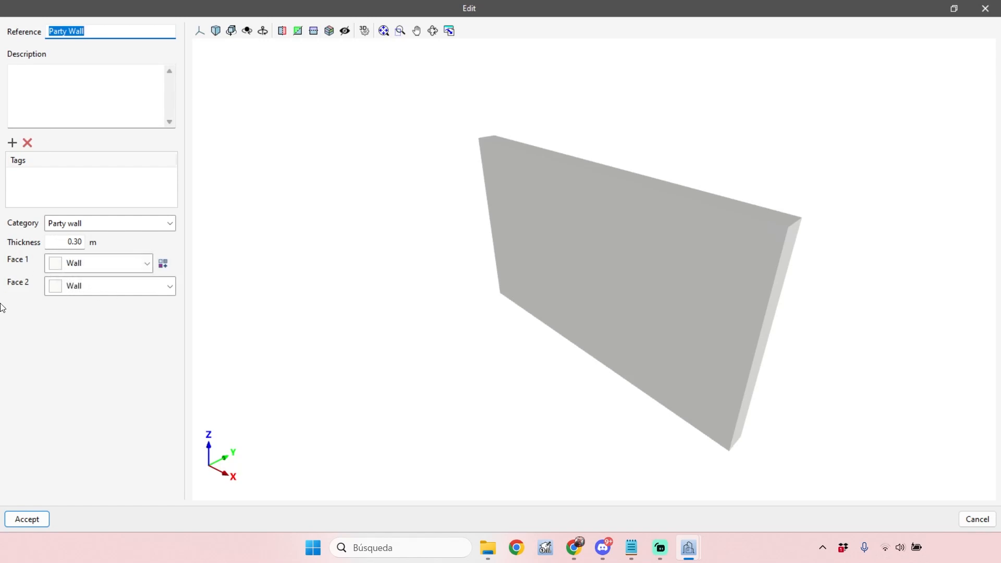
click(109, 33)
text(- 30 cm)
drag(123, 30, 48, 32)
click(40, 527)
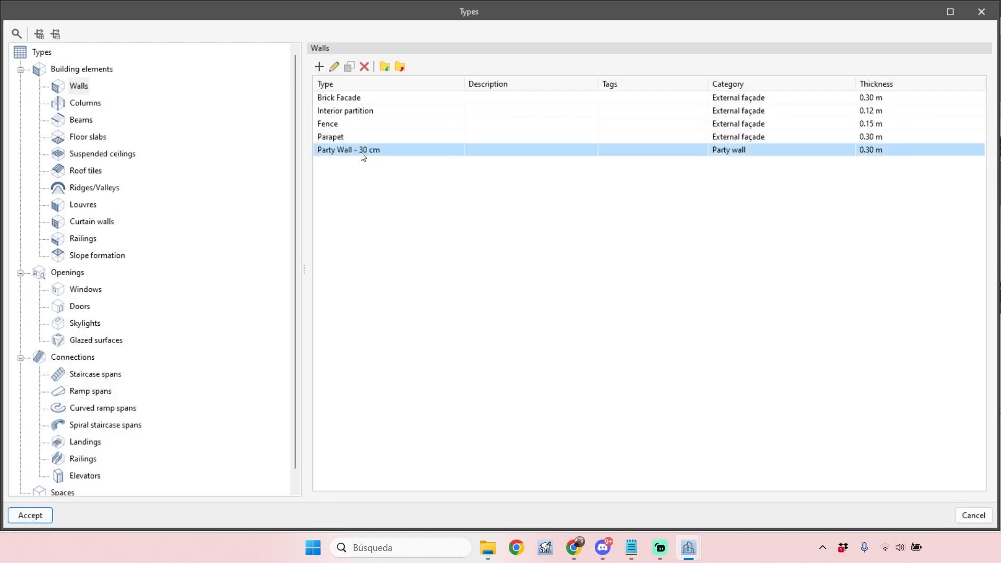
- Copy the 30 cm party wall type as "Party Wall - 20 cm" with a thickness of 0.20 m
click(349, 66)
drag(347, 116, 411, 118)
text(20 cm)
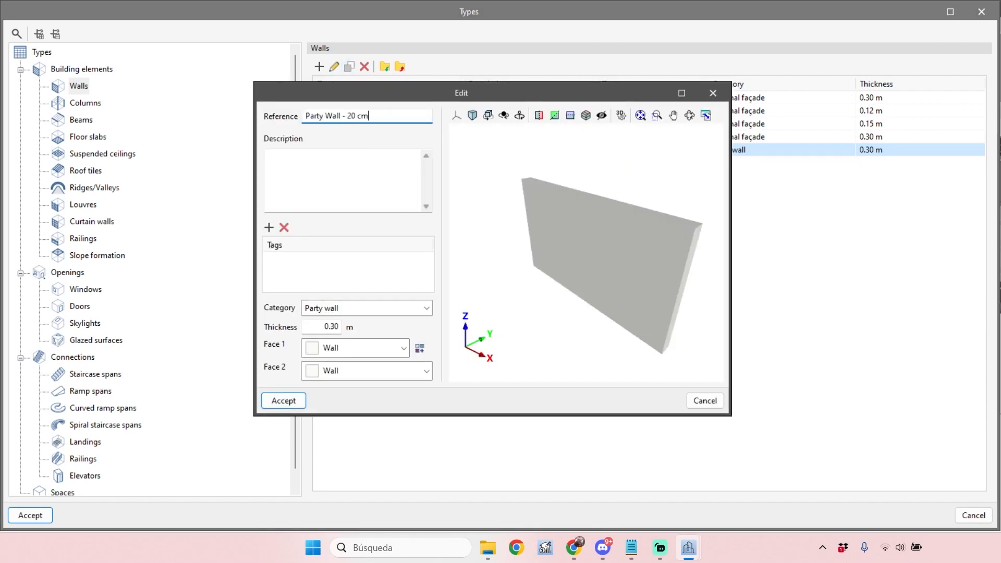
double_click(326, 323)
text(0.20)
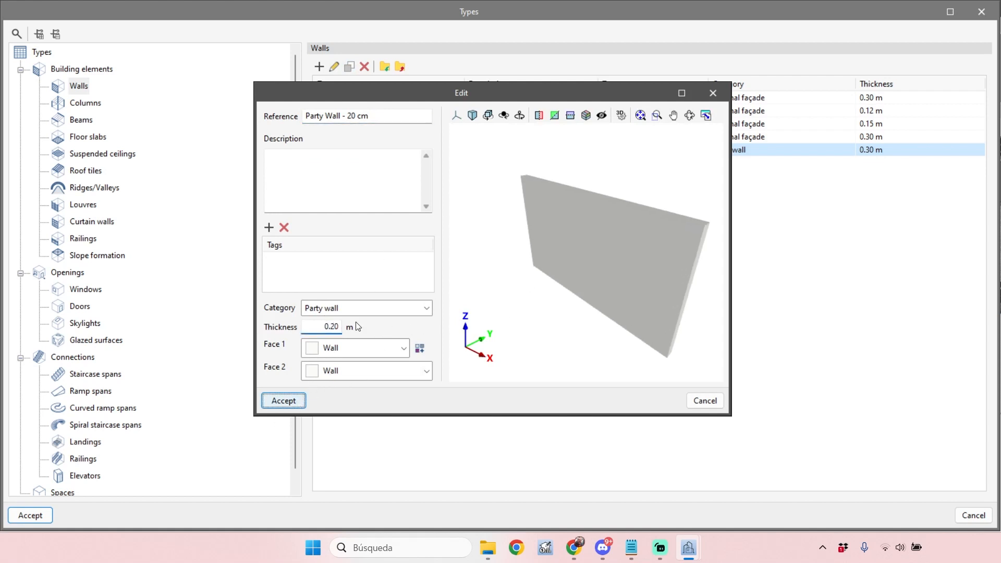
click(288, 401)
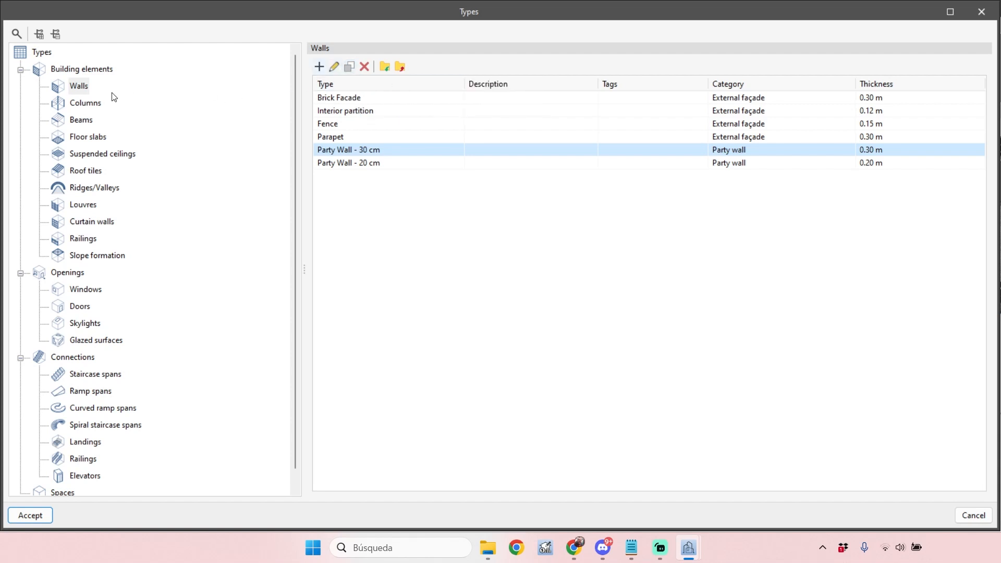
- Review the Windows, Ramp spans, Roof tiles and Landings types and close the type library
click(96, 291)
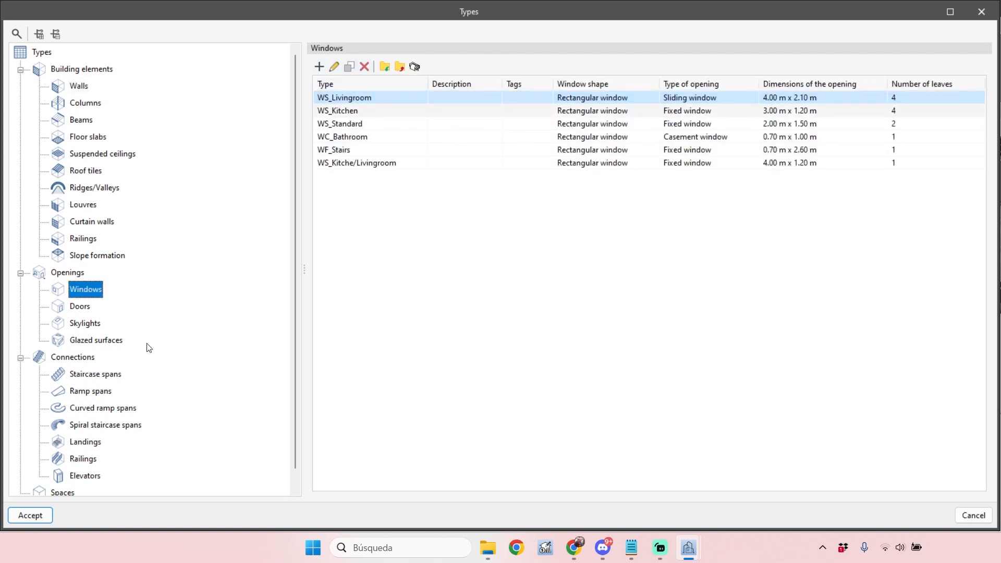
click(97, 391)
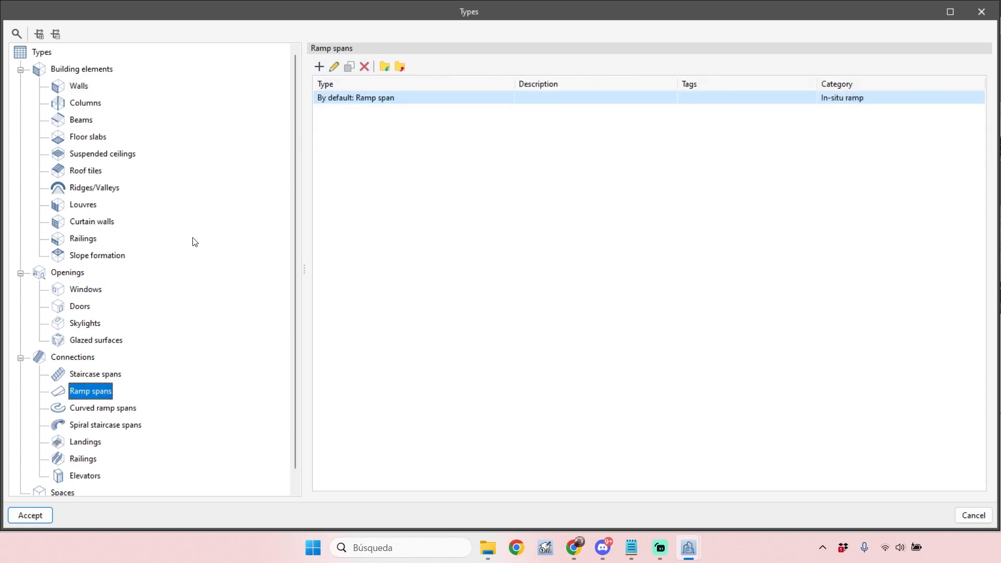
click(84, 172)
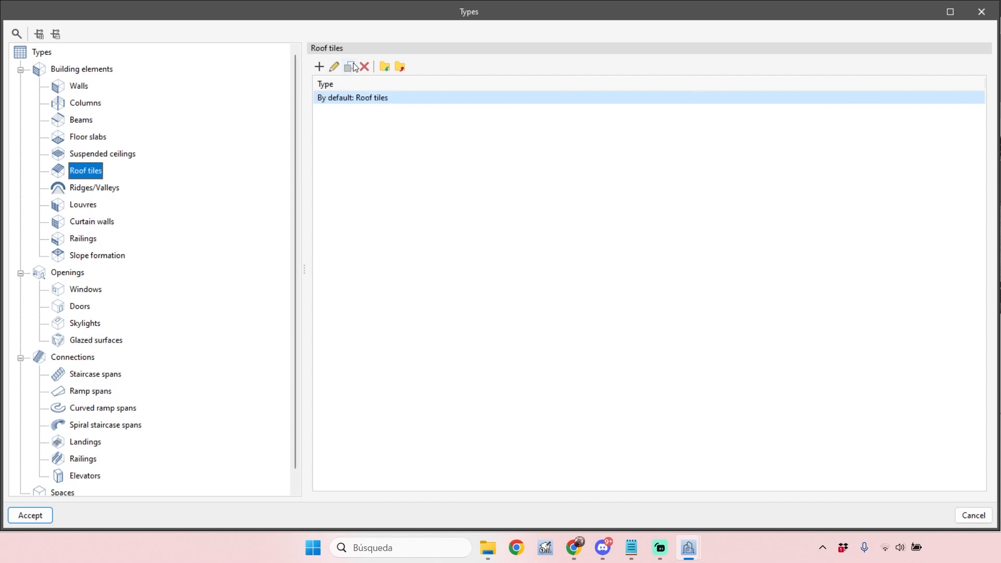
click(99, 439)
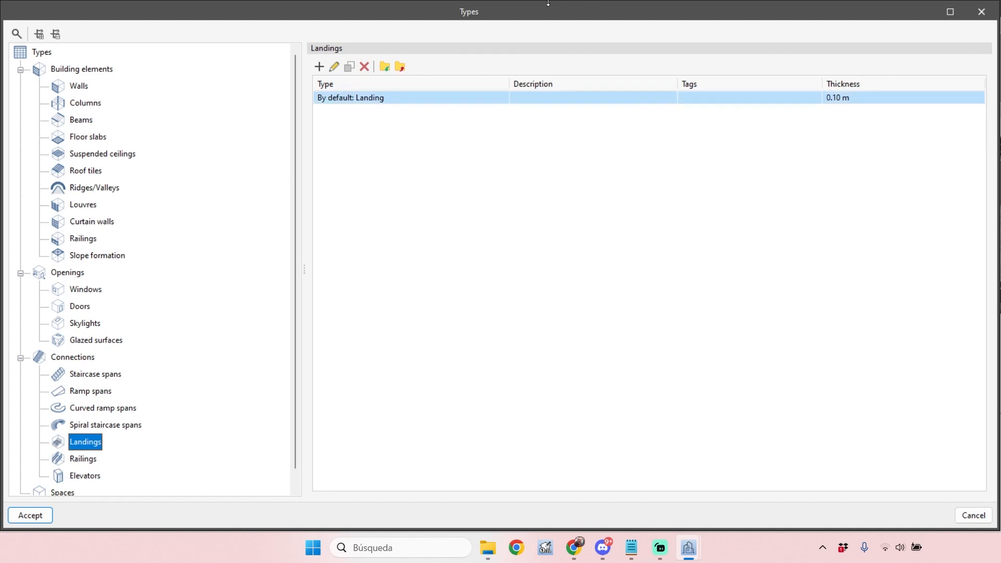
click(983, 12)
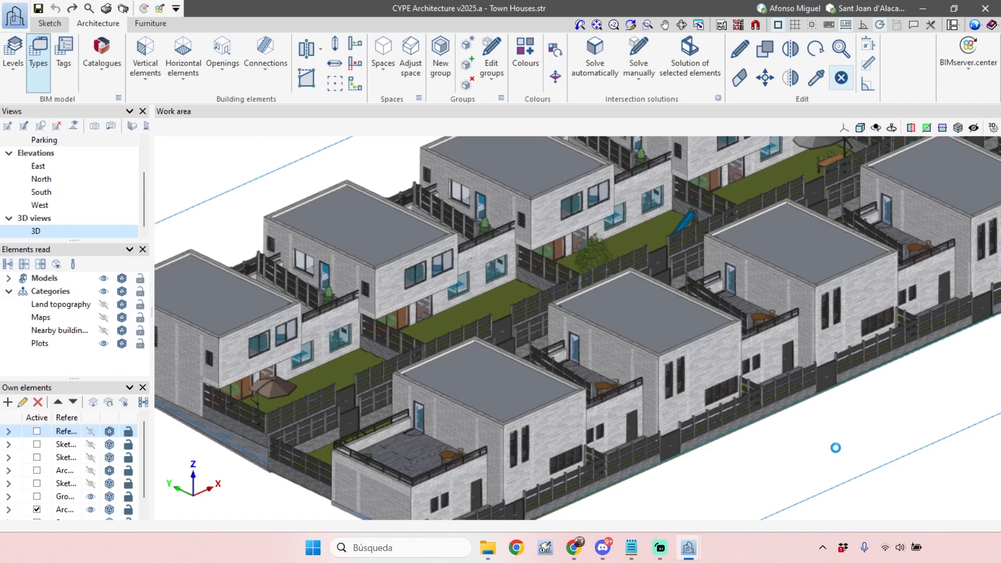
- Examine the brick facade, louvres and roof edge of one street-side house up close
scroll(836, 447, up, 5)
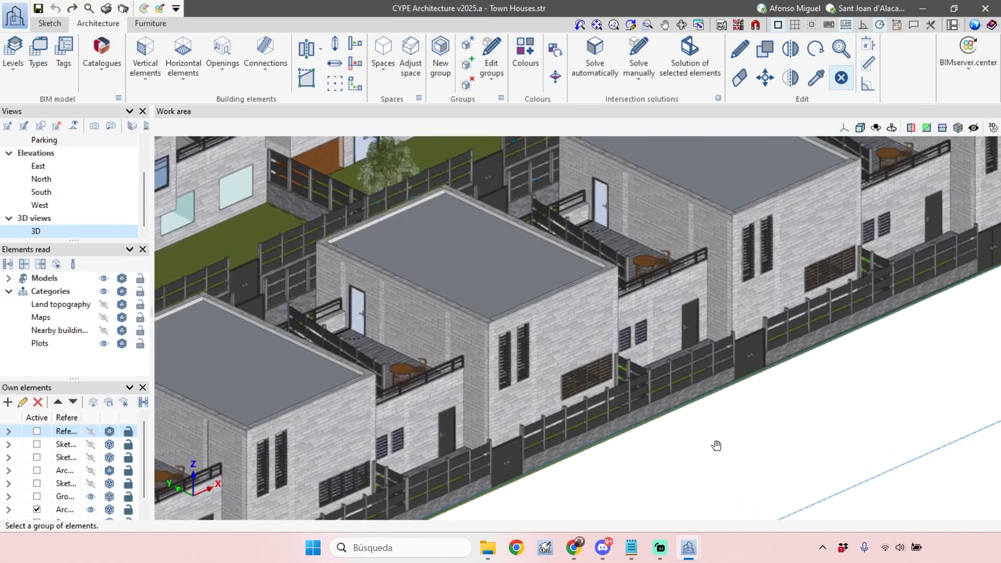
scroll(717, 445, up, 5)
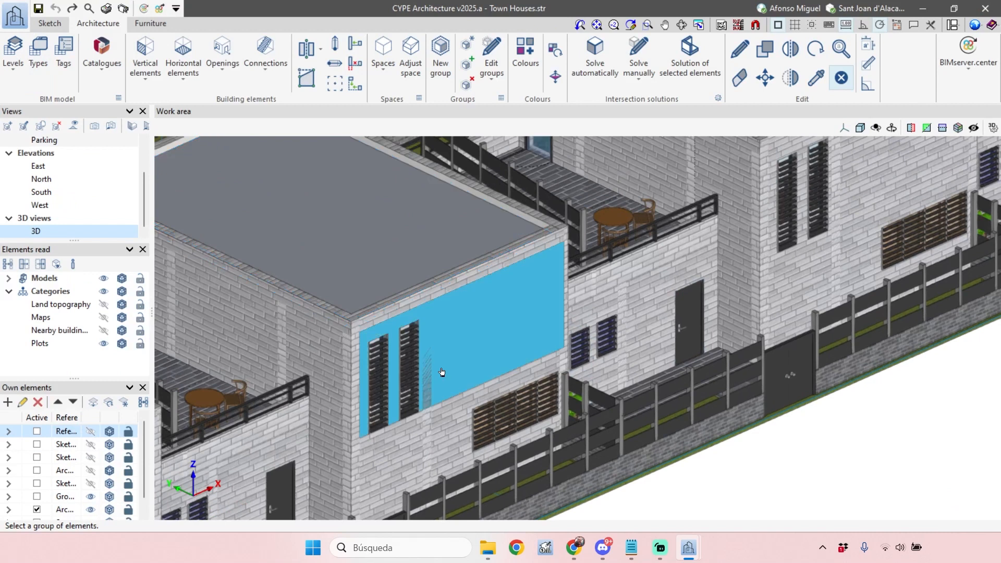
scroll(518, 304, up, 1)
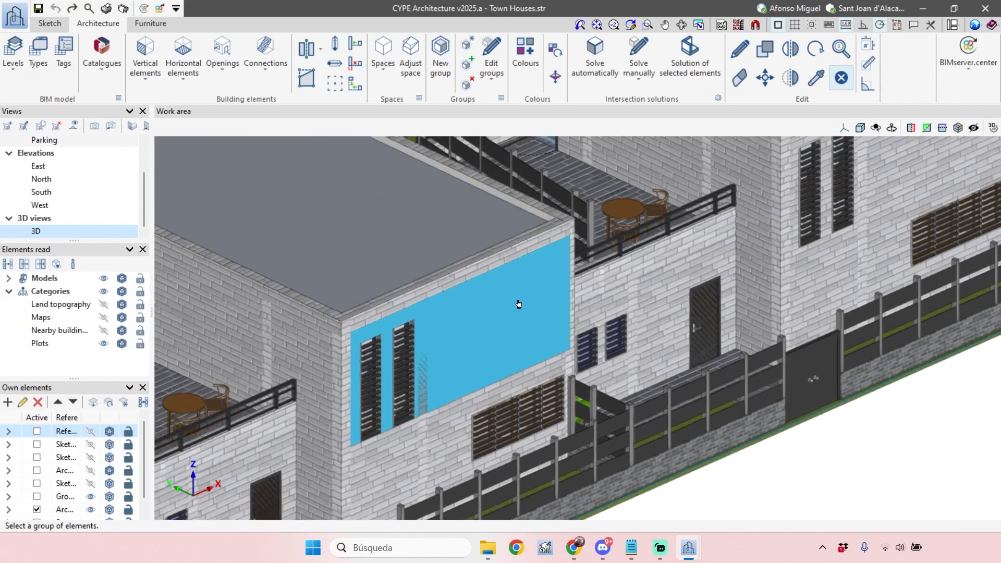
scroll(521, 307, up, 1)
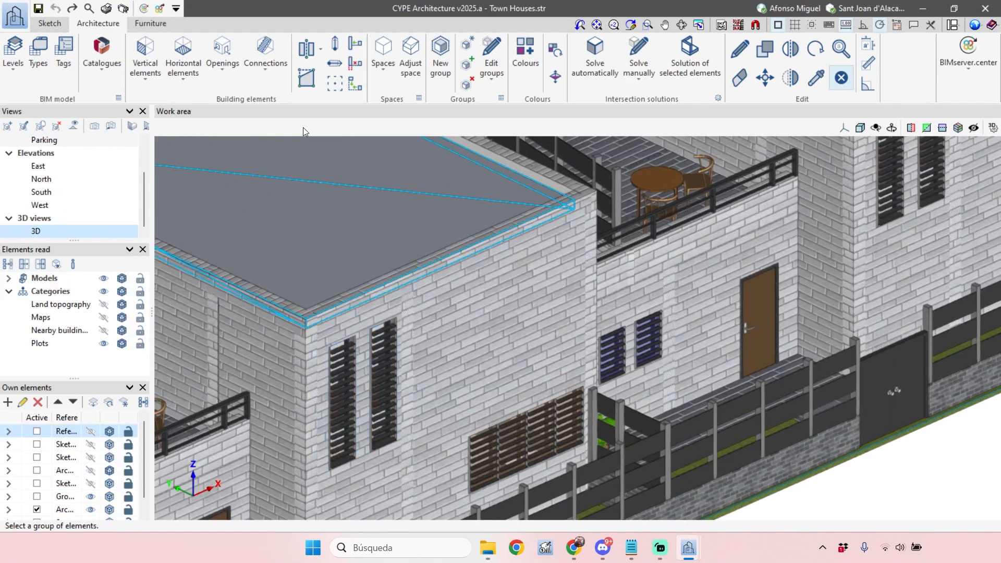
- Start a new window opening and choose the WS_Standard type, 2.00 m x 1.50 m, from the project's window types
click(228, 81)
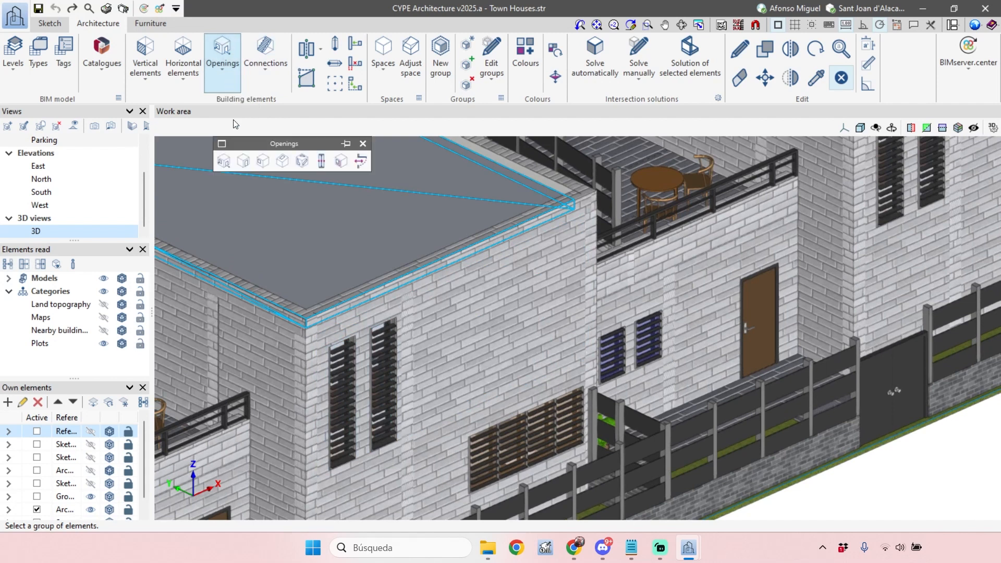
click(262, 164)
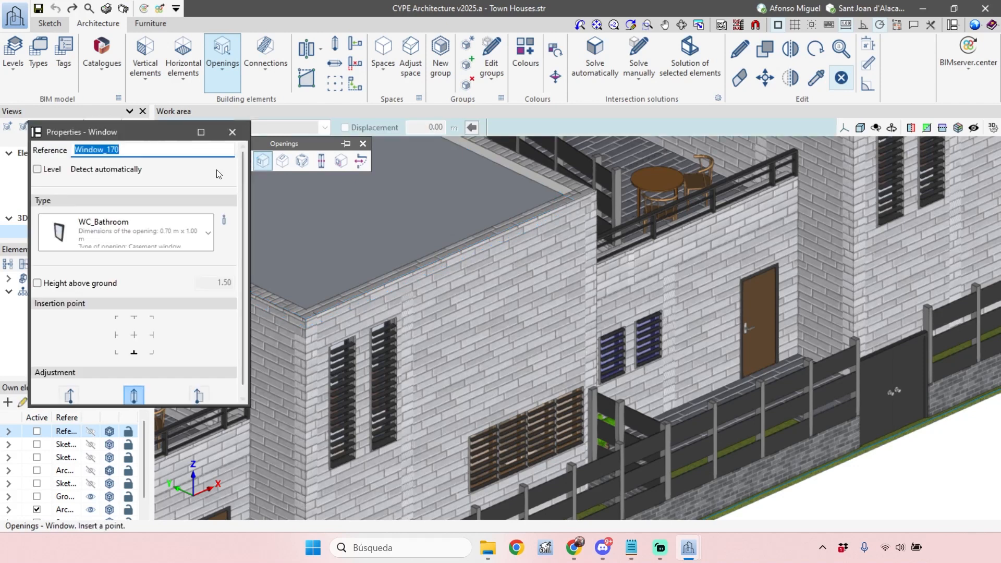
drag(247, 182, 290, 205)
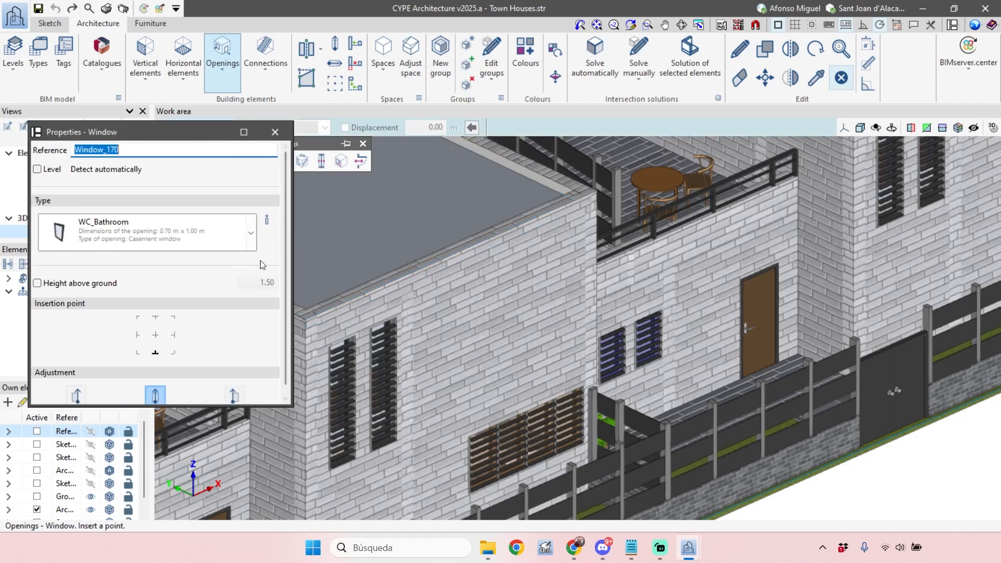
click(251, 223)
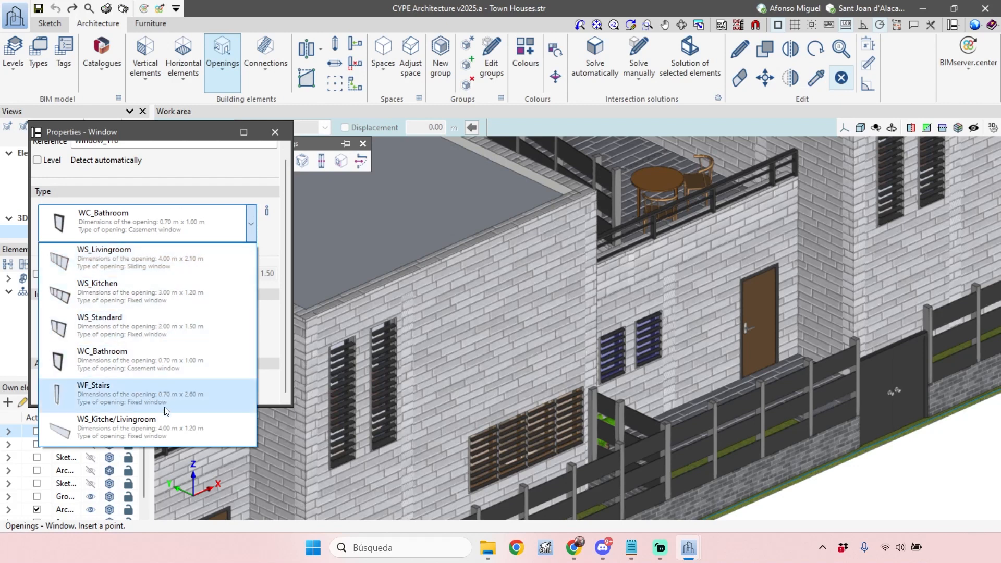
click(278, 229)
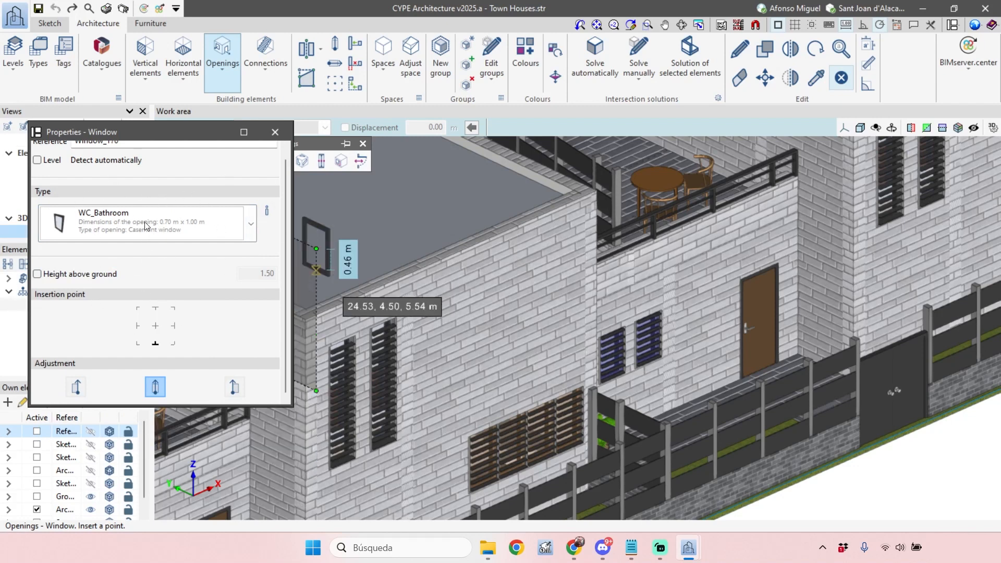
click(194, 222)
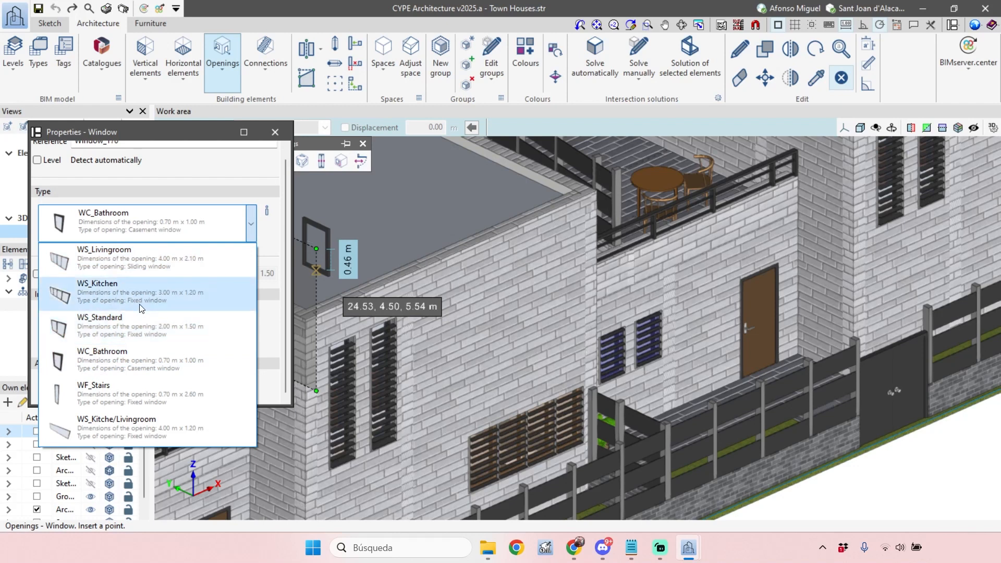
click(113, 324)
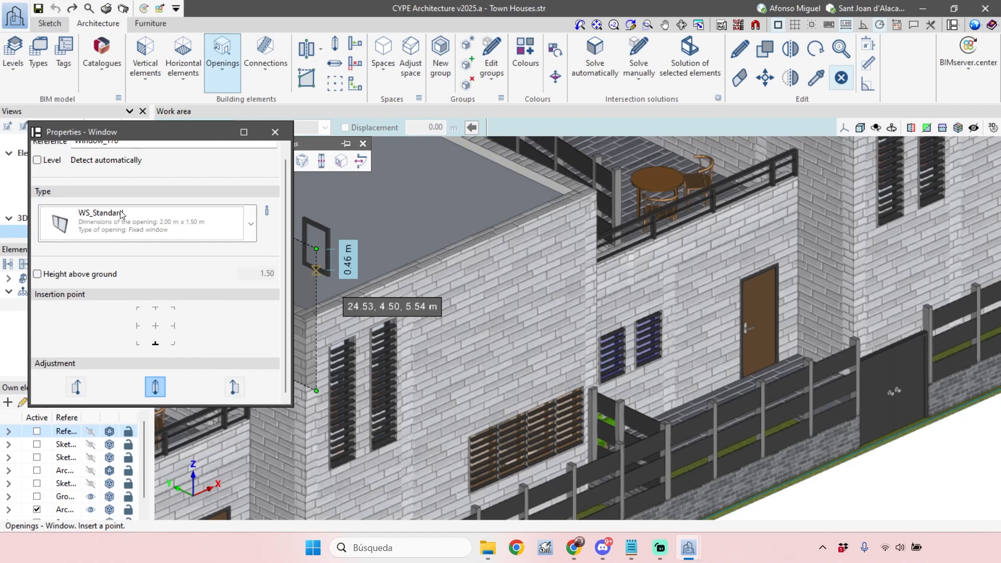
- Place the window at a fixed height above ground of 1.50 m in the street-side house's upper wall, above the horizontal louvre
click(105, 276)
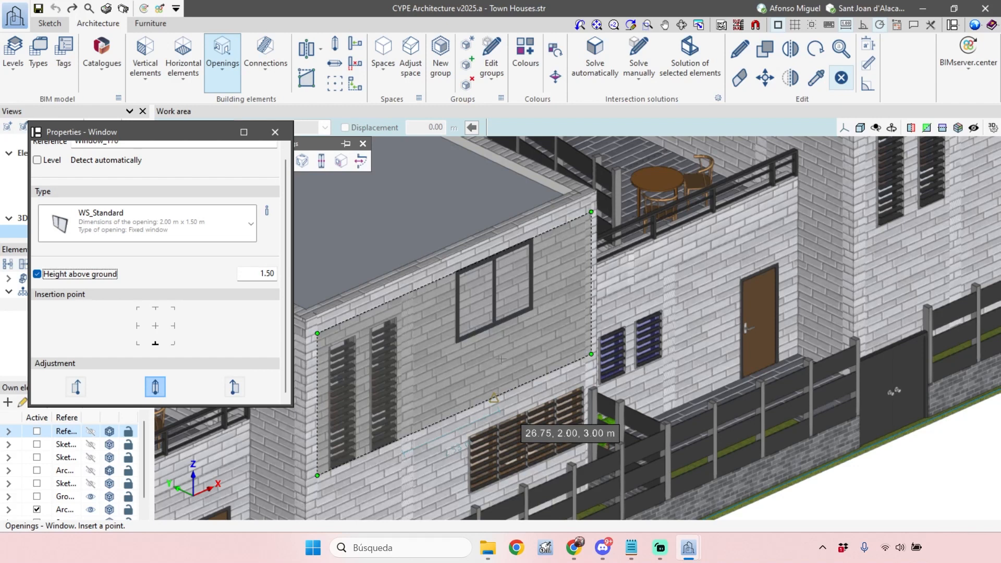
scroll(495, 354, up, 4)
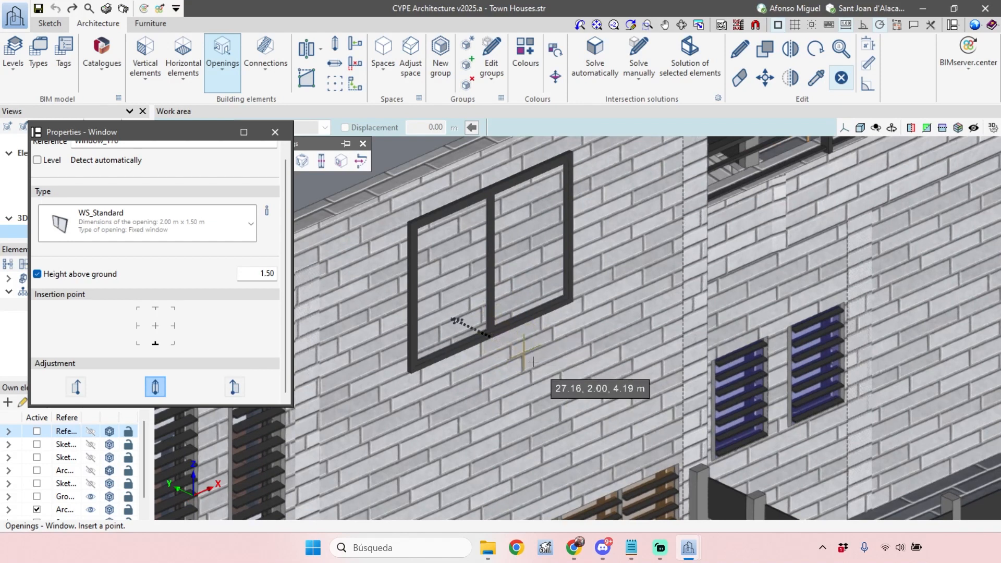
click(490, 323)
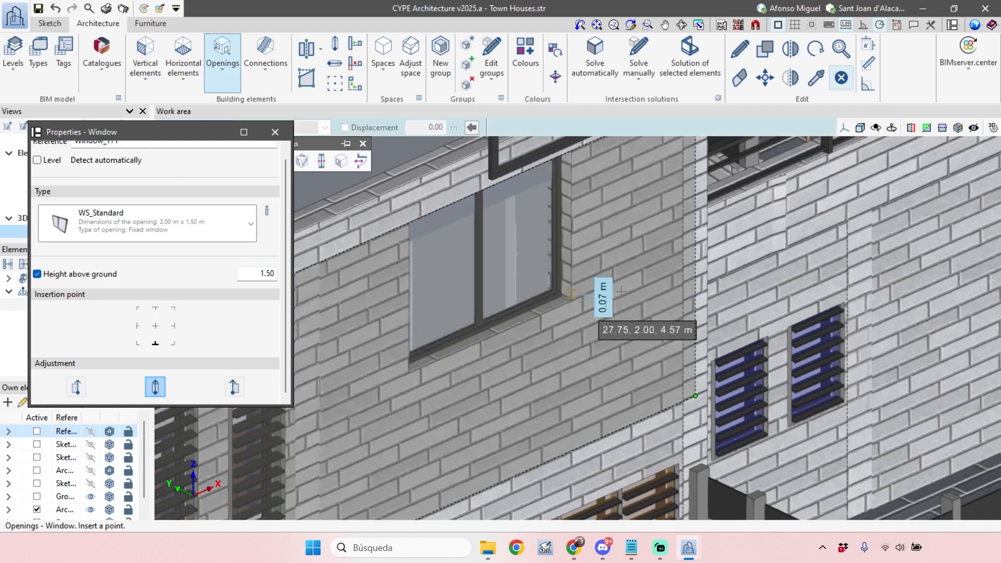
scroll(615, 293, down, 5)
scroll(495, 312, down, 1)
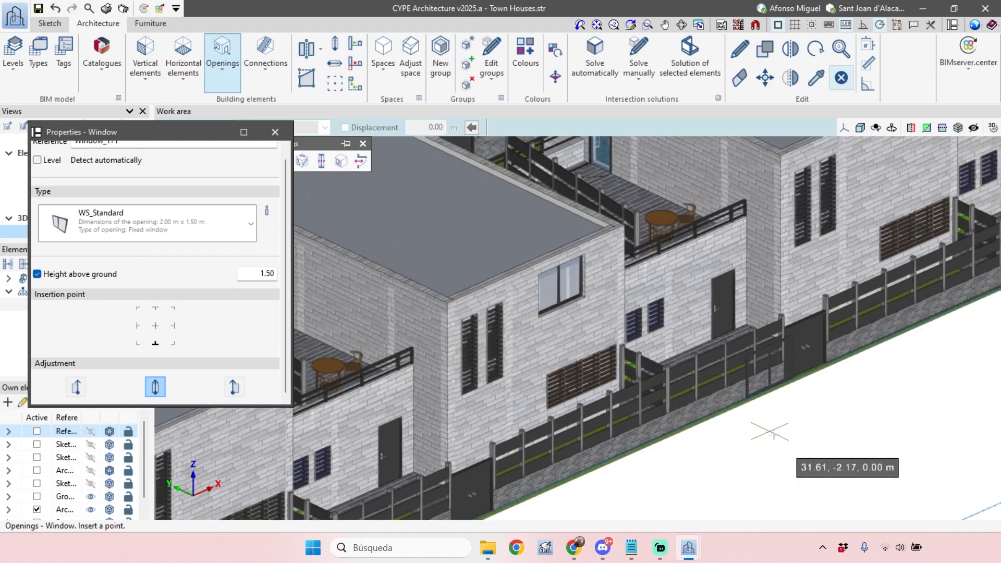
middle_drag(773, 447, 768, 473)
scroll(747, 468, up, 1)
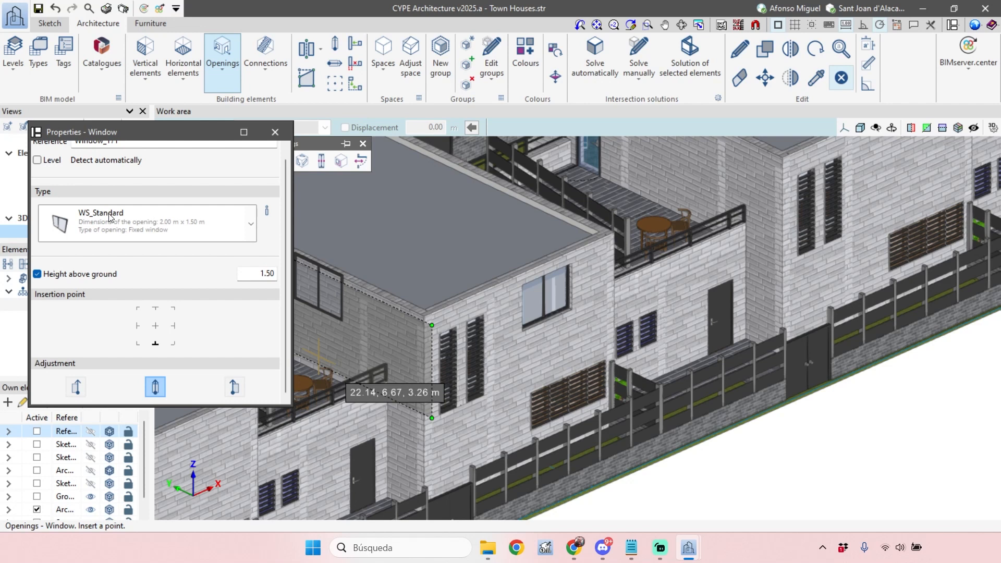
click(274, 132)
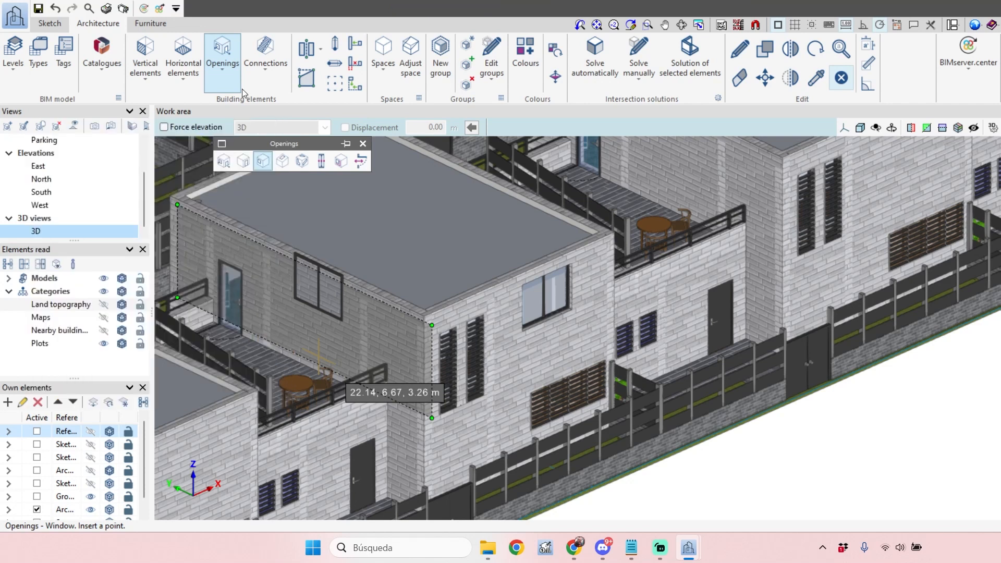
- Inspect the WS_Standard window definition in the type library and close it without changes
click(33, 57)
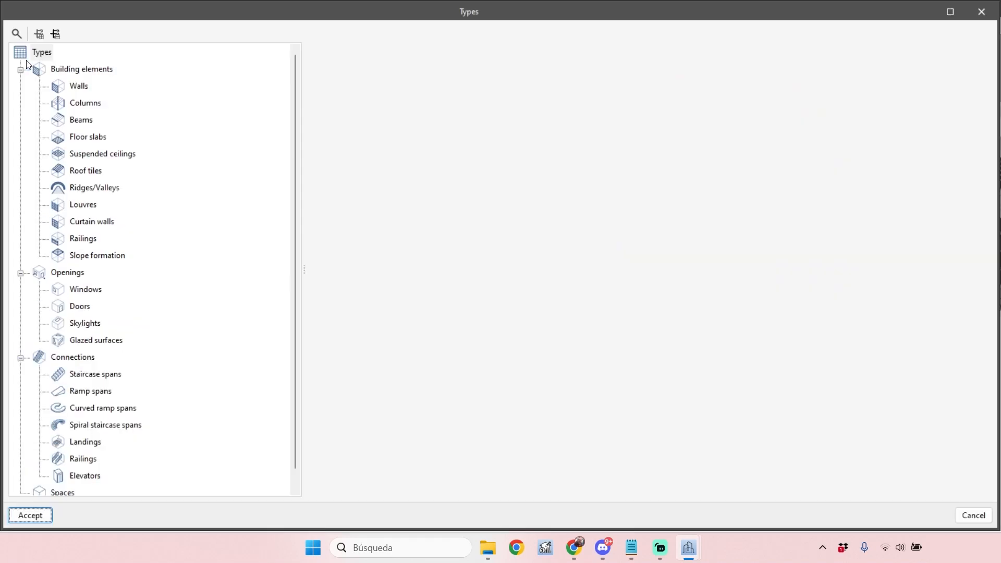
click(72, 288)
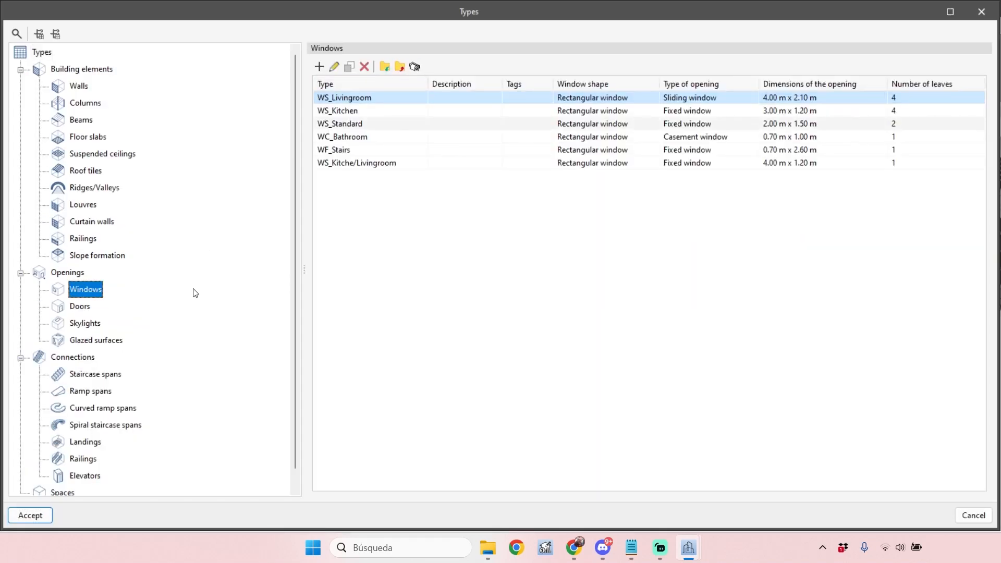
click(356, 126)
click(334, 66)
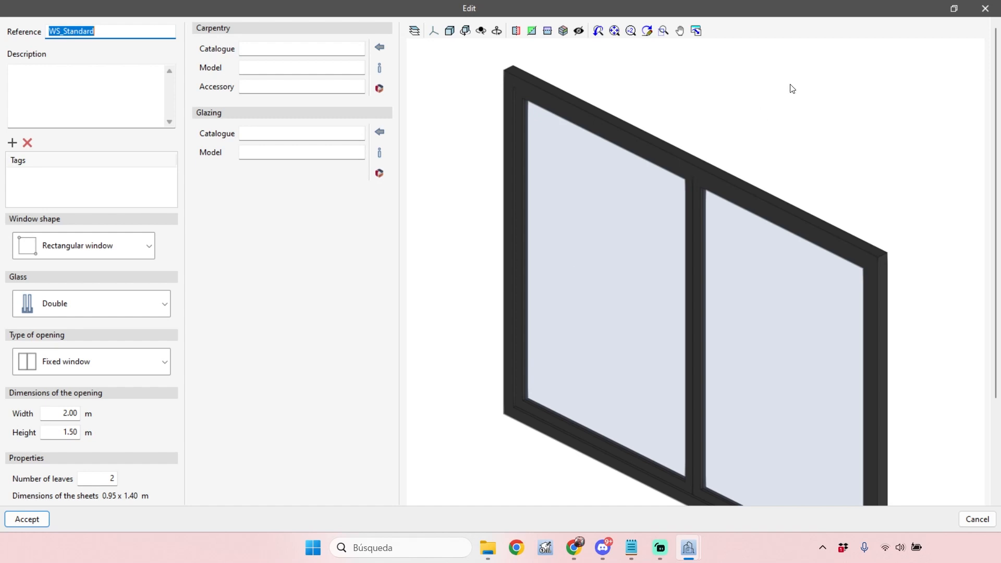
click(987, 13)
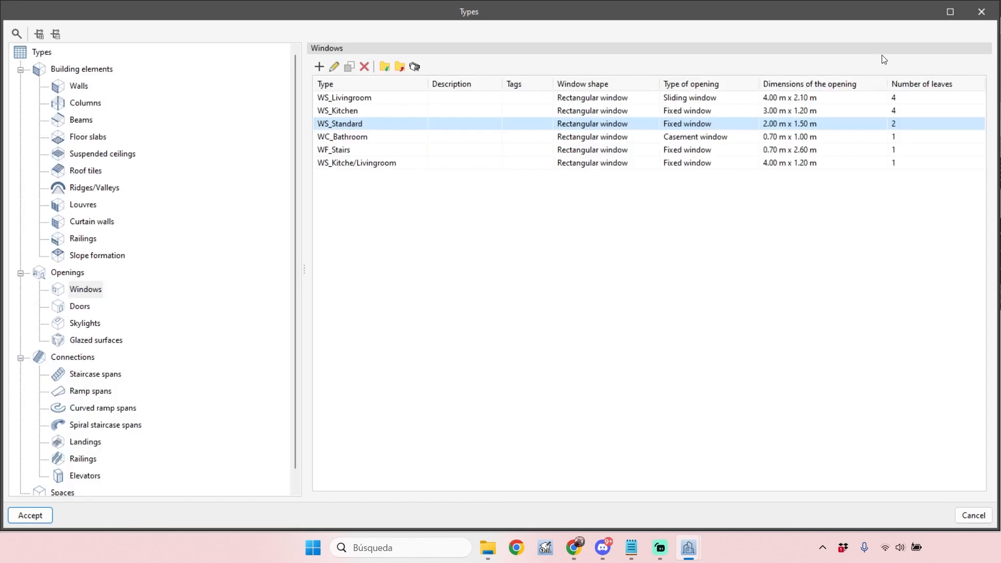
click(985, 14)
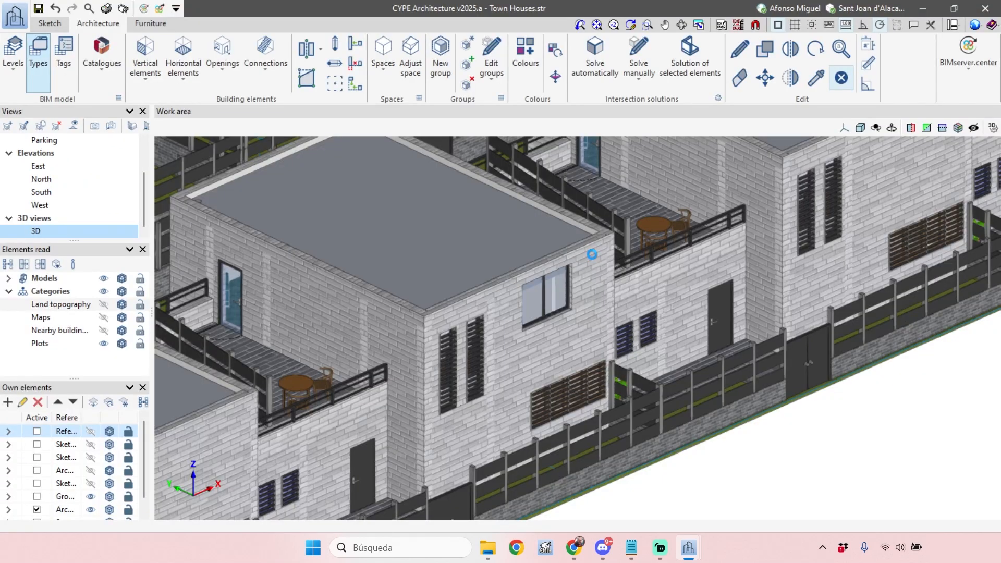
scroll(612, 418, down, 5)
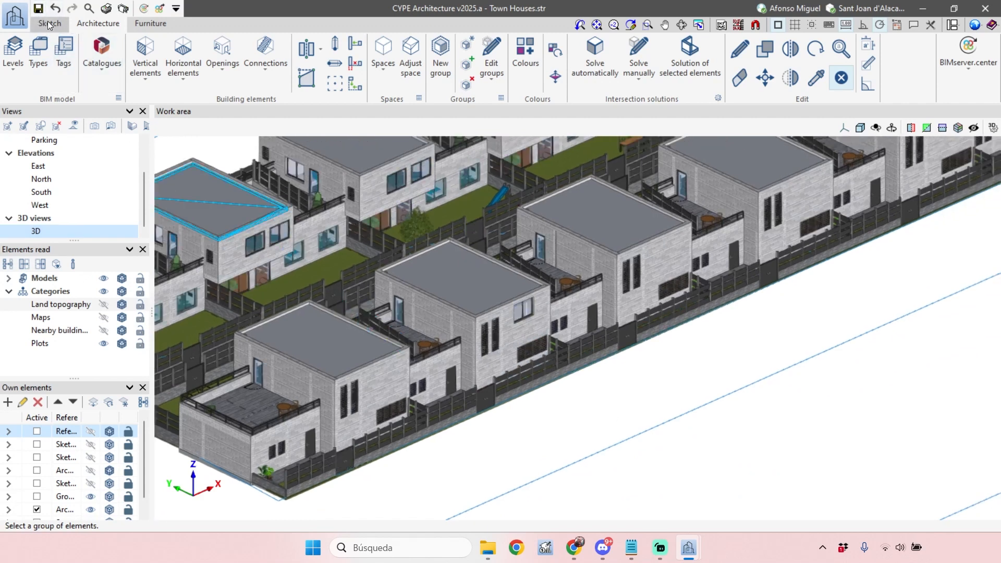
scroll(821, 413, down, 2)
middle_drag(793, 411, 781, 434)
scroll(546, 174, up, 2)
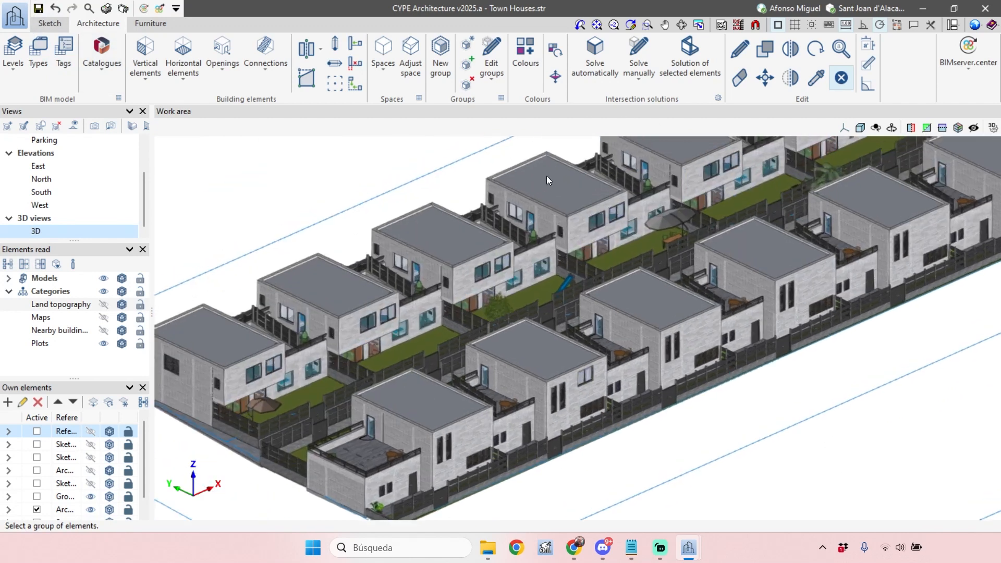
- Open the type library and review the floor slab, suspended ceiling, roof tile, wall, column, beam and ridge/valley types
click(36, 58)
click(83, 137)
click(82, 157)
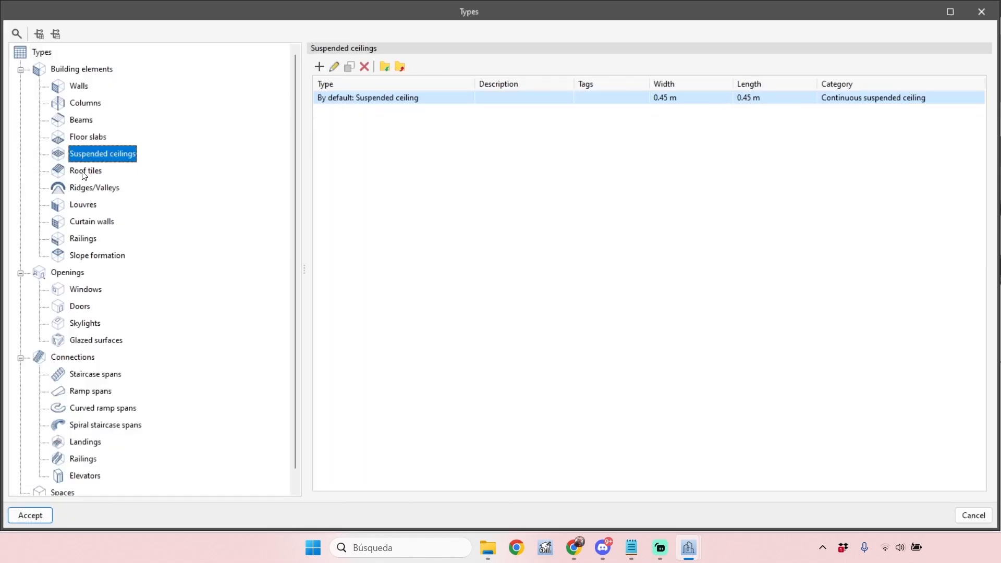
click(83, 173)
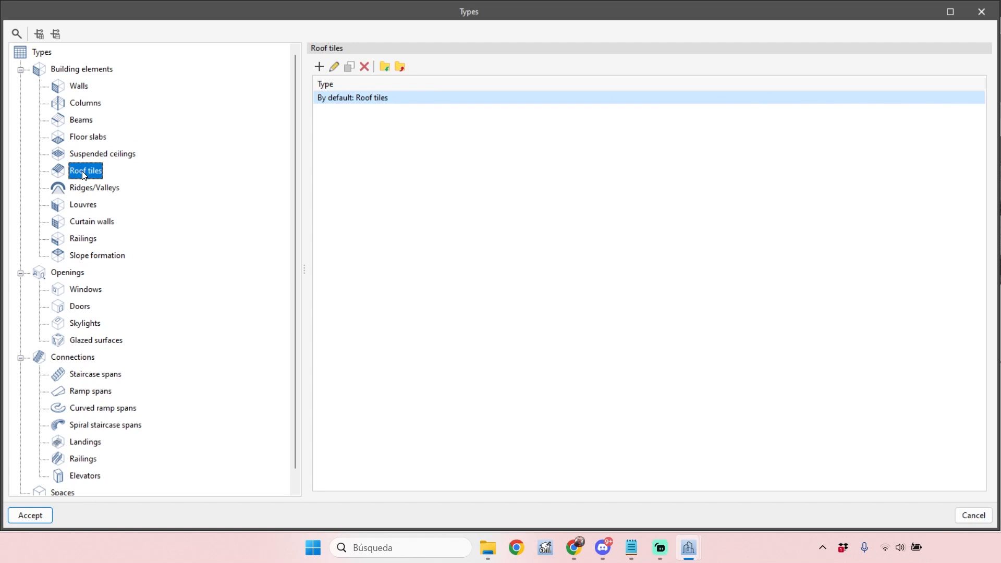
click(104, 158)
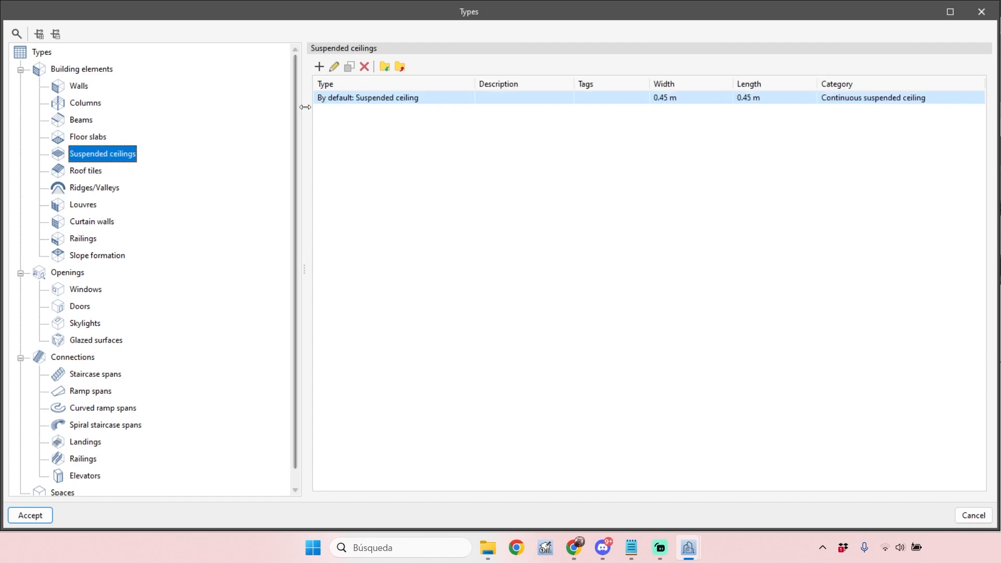
click(81, 88)
click(83, 102)
click(82, 119)
click(97, 155)
click(93, 188)
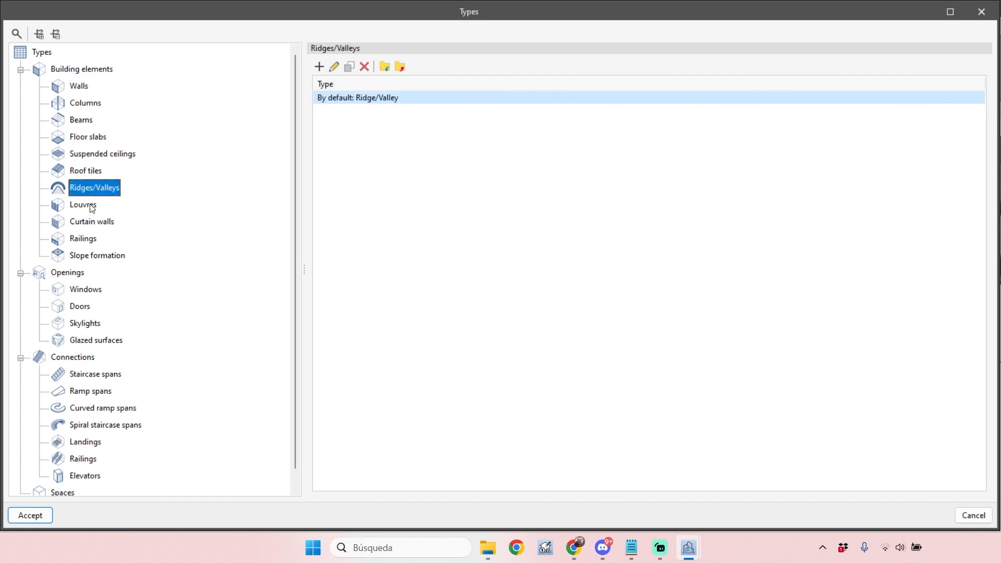
- Review the curtain wall, railing and louvre types, and return to the roof tile, suspended ceiling, column and wall types
click(90, 219)
click(87, 238)
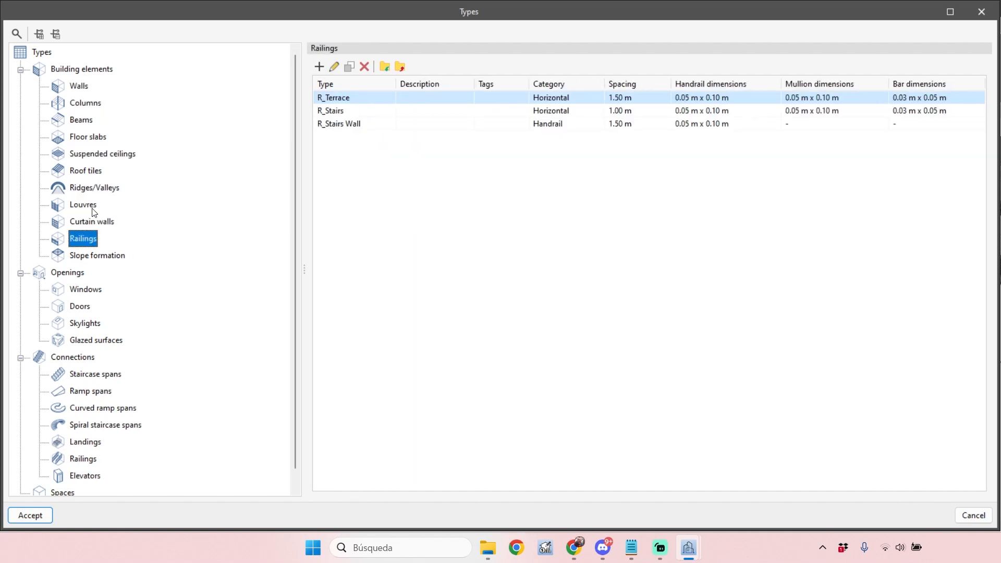
click(86, 205)
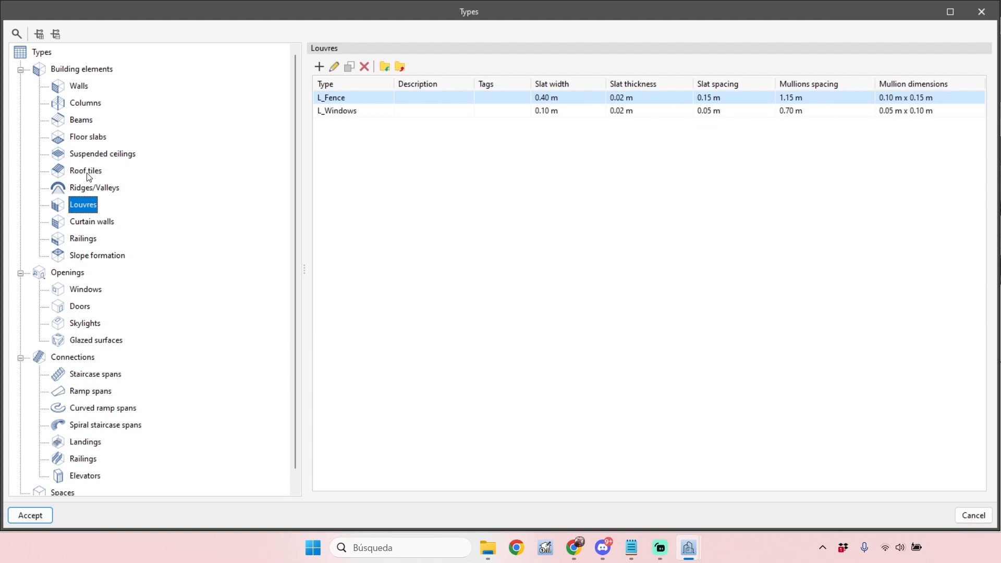
click(86, 172)
click(86, 154)
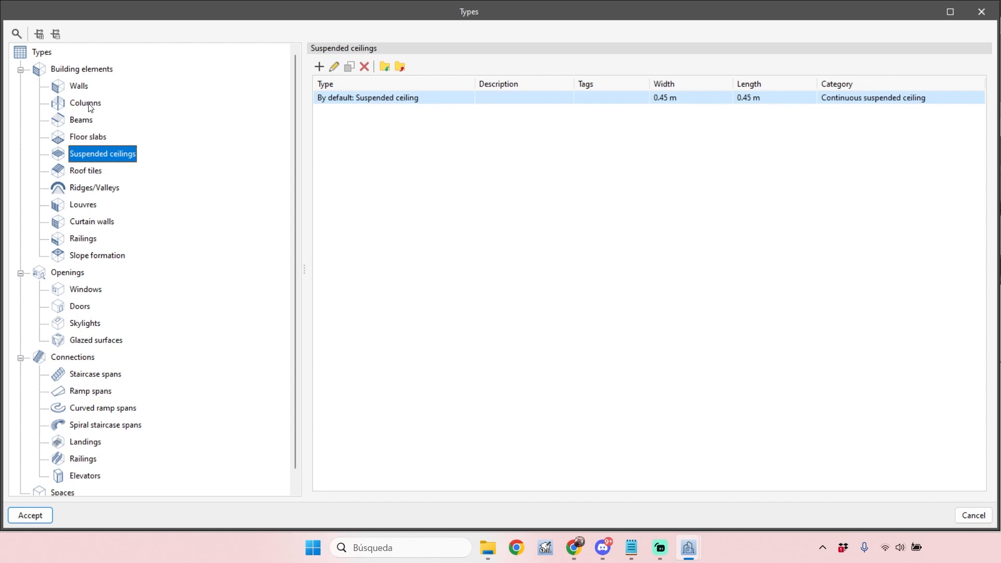
click(80, 92)
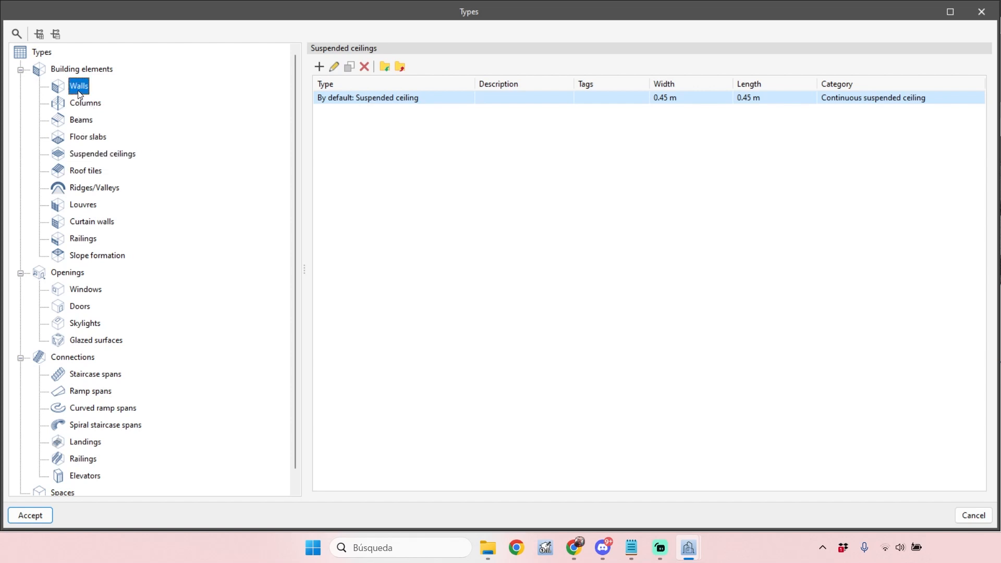
click(82, 103)
click(80, 87)
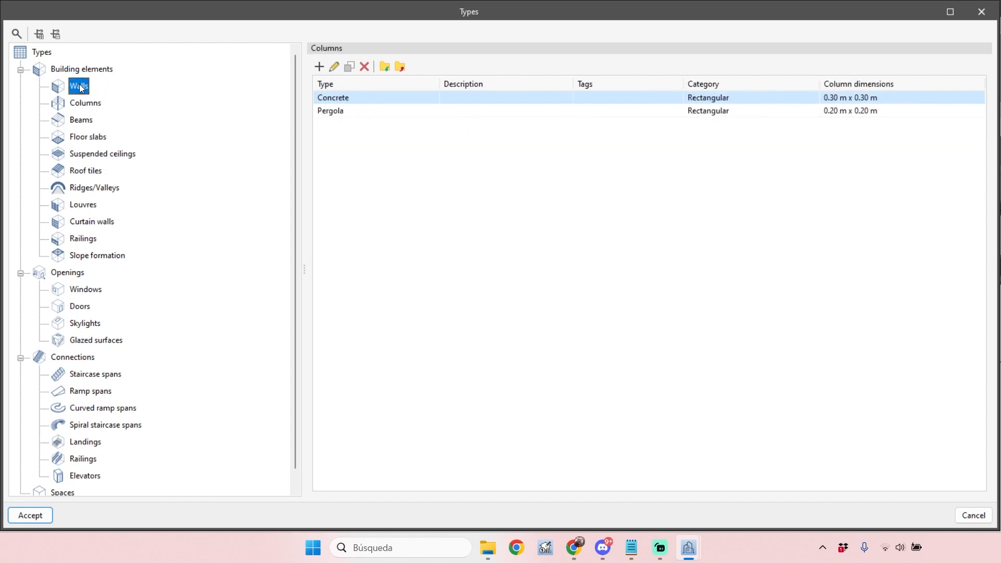
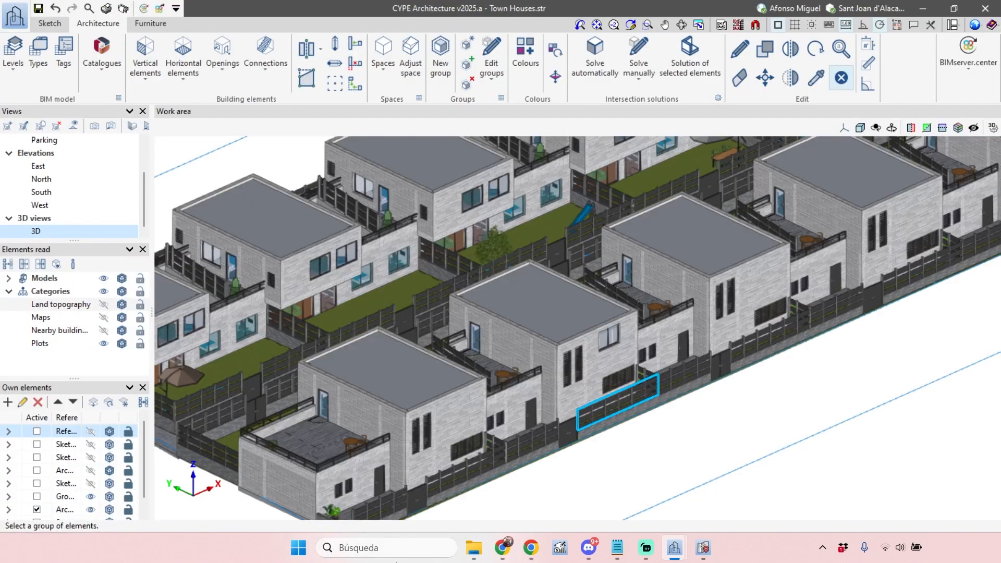
- Switch to the CYPE 2025.a web page in Chrome, open "New WMS services for obtaining maps" and read its data sources
mouse_move(531, 547)
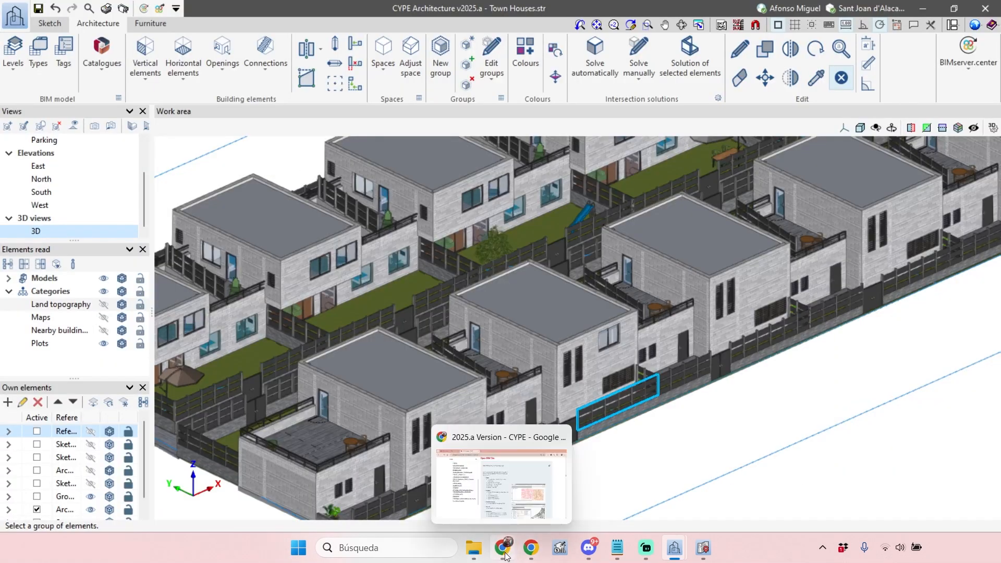
click(518, 460)
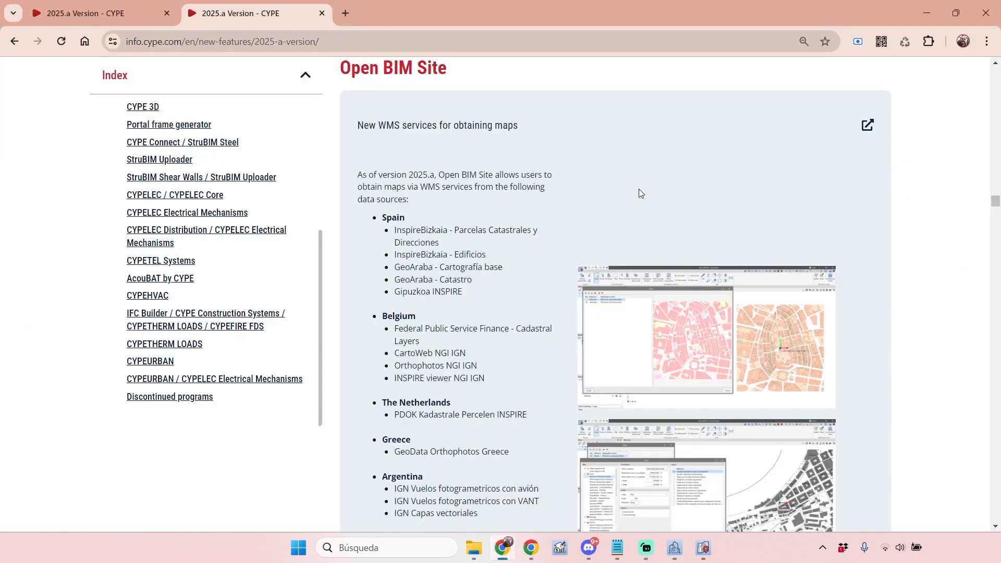
click(865, 126)
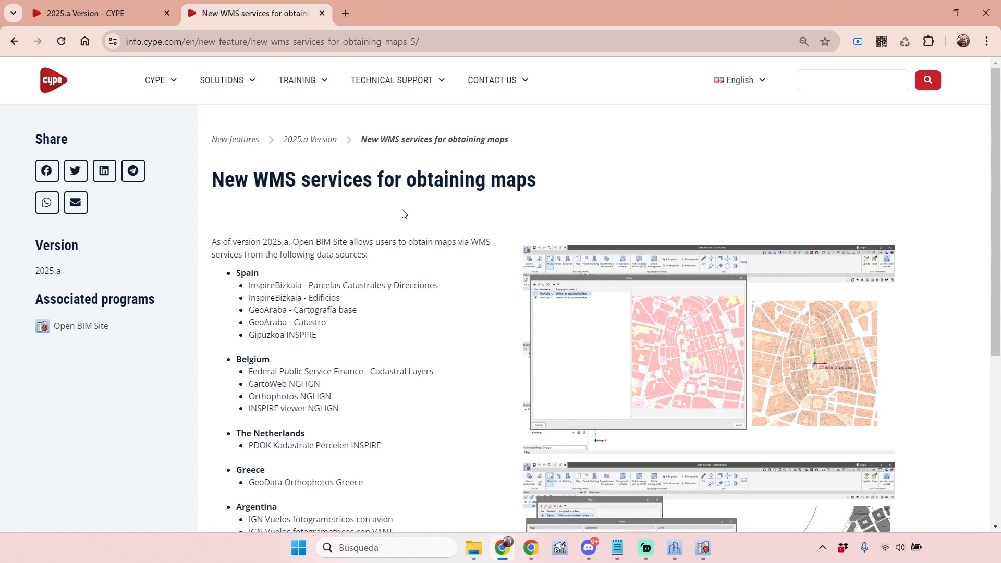
scroll(405, 213, down, 1)
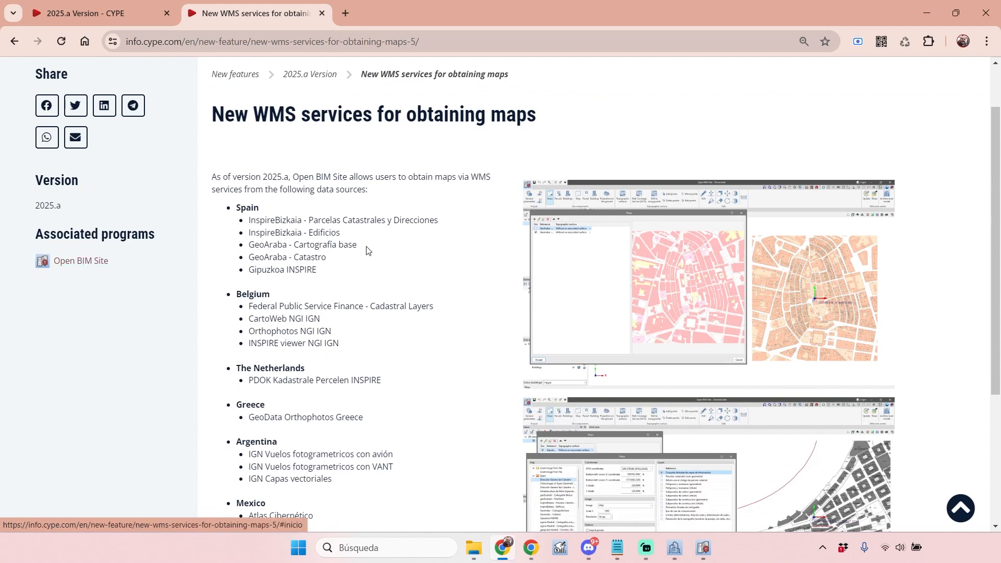
scroll(367, 248, down, 1)
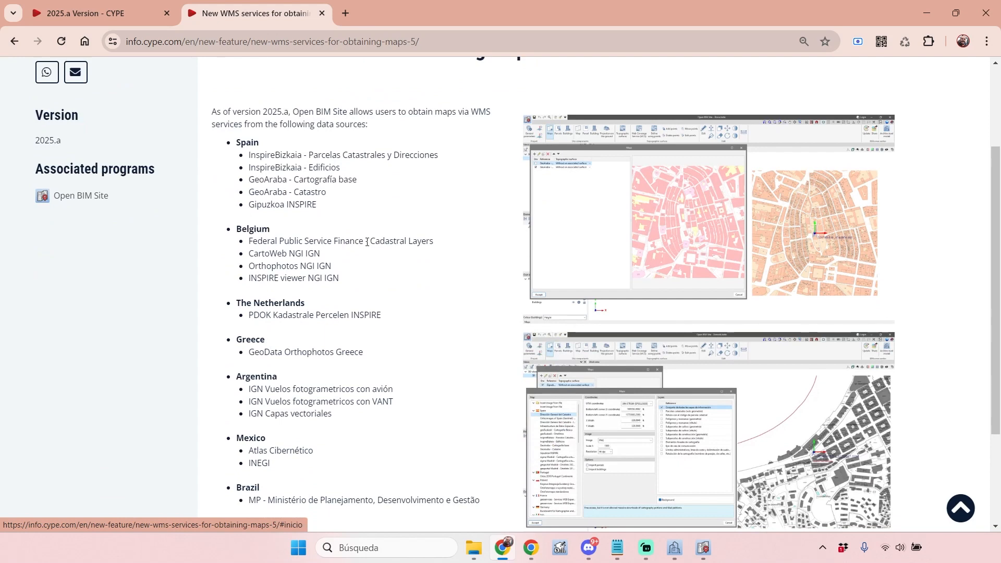
- Review the Spanish, Belgian and Dutch WMS data sources listed on the New WMS services page
scroll(364, 230, up, 2)
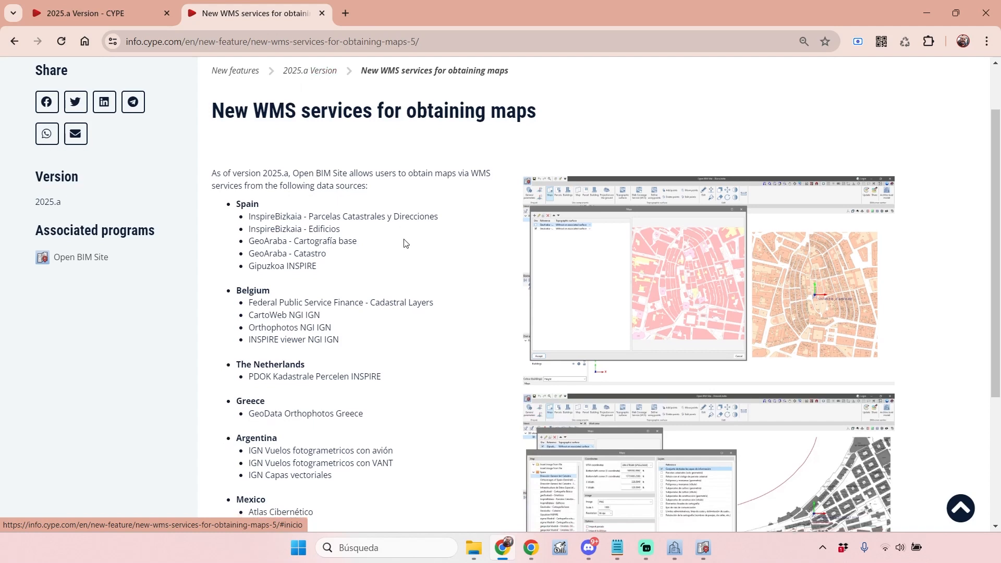
scroll(405, 244, down, 1)
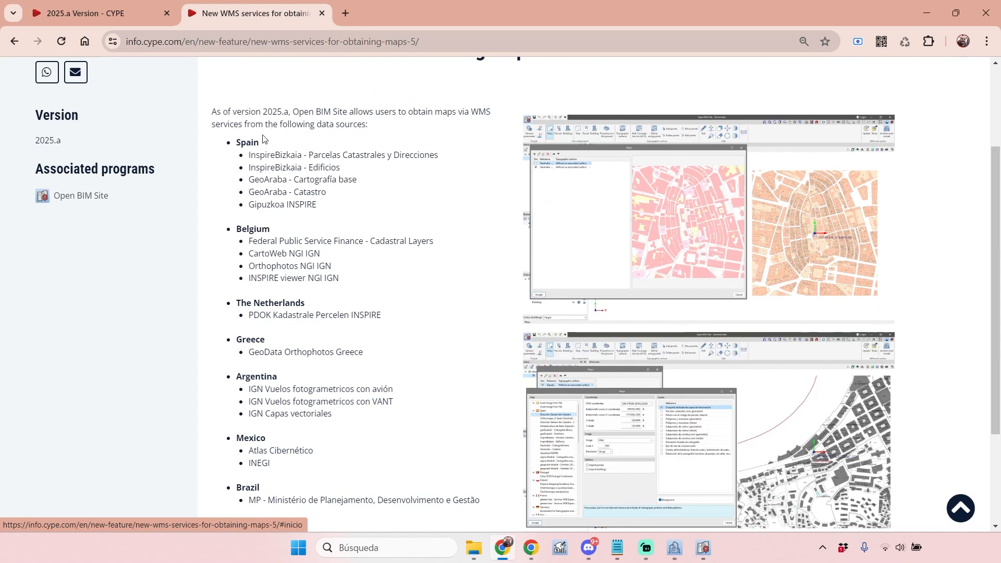
drag(240, 140, 236, 140)
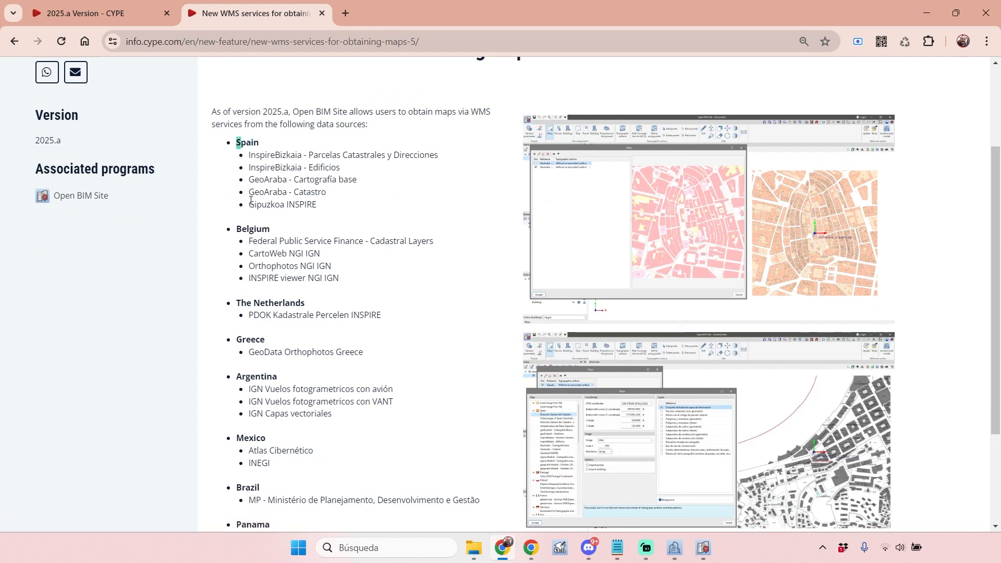
drag(255, 229, 263, 230)
drag(246, 303, 301, 303)
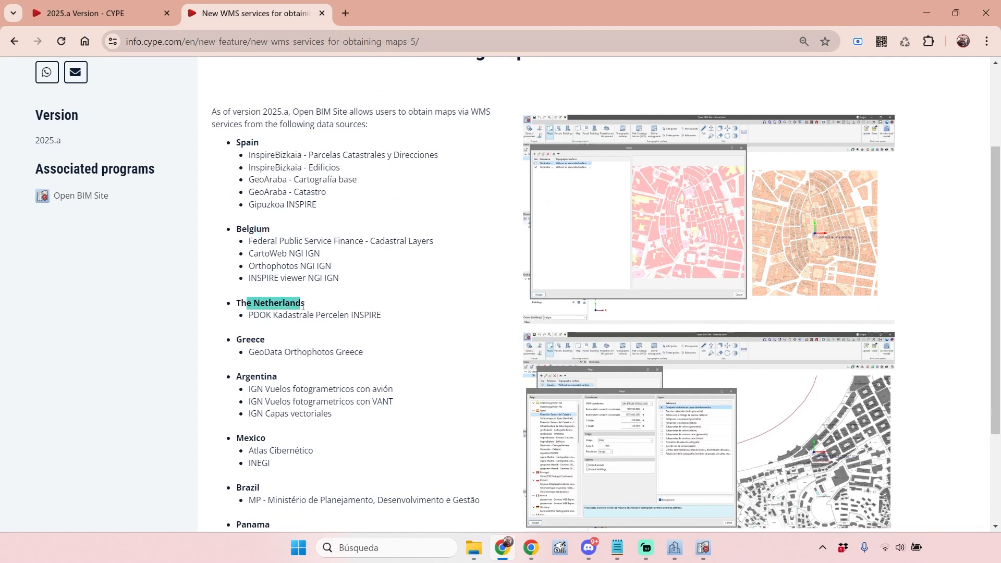
scroll(263, 272, down, 2)
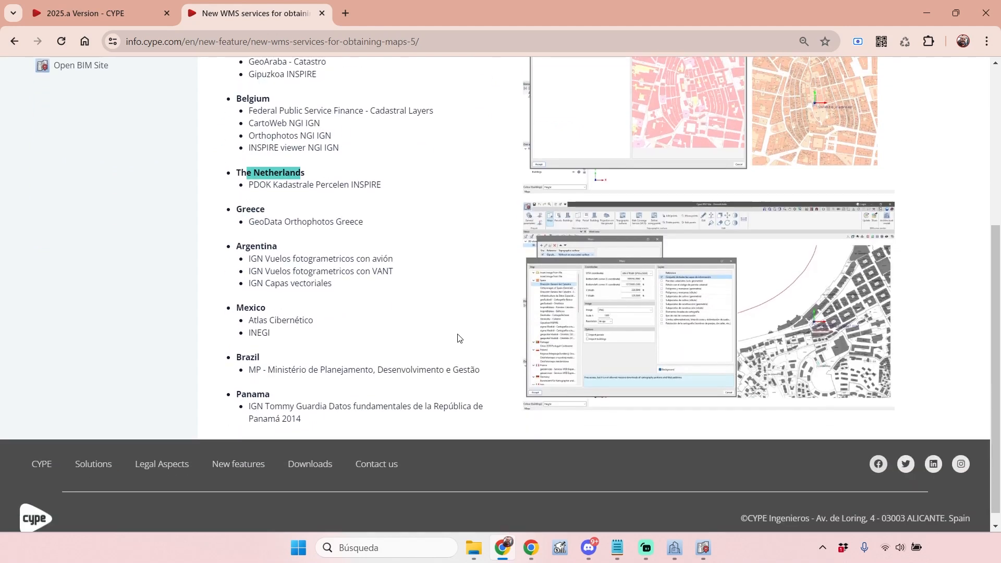
scroll(453, 338, up, 2)
drag(267, 167, 314, 201)
- Read the listed map services for the Netherlands, Greece and Argentina, including the IGN Vuelos fotogrametricos and Capas vectoriales entries
scroll(278, 216, down, 1)
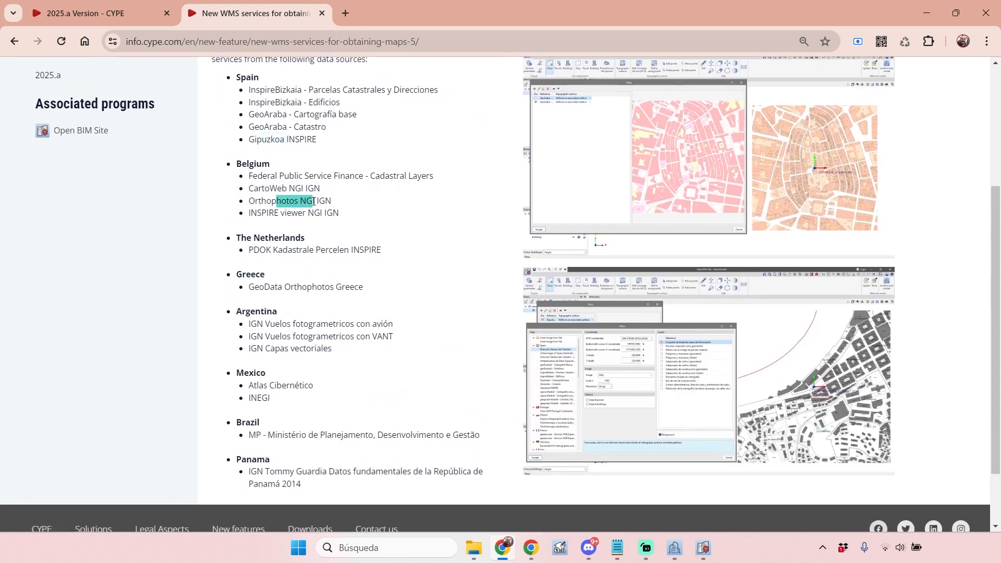
drag(271, 251, 300, 251)
drag(273, 286, 335, 287)
drag(301, 324, 342, 339)
drag(275, 349, 294, 335)
click(269, 325)
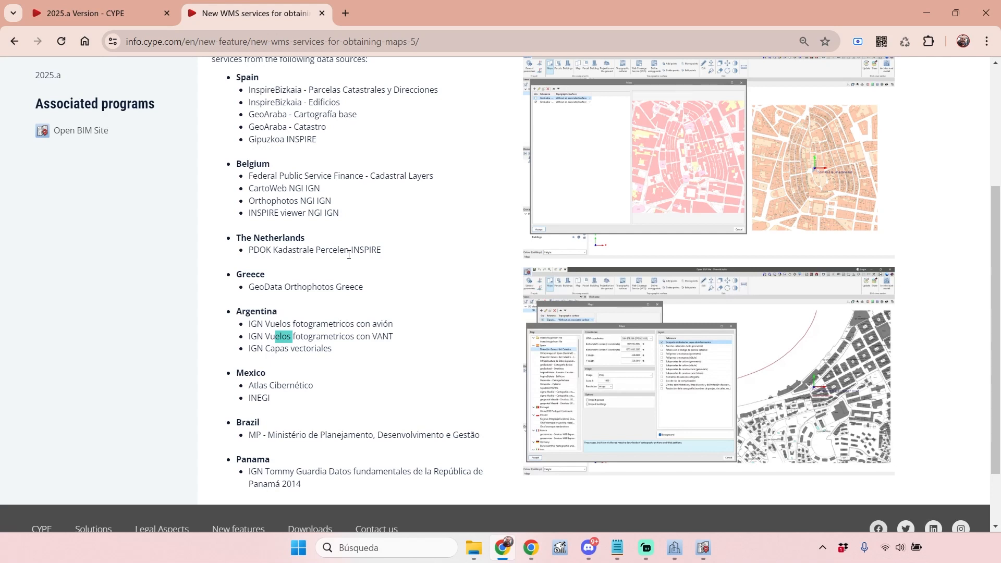
- Switch to the Praça da República.bsite project in Open BIM Site, check its general parameters and close them unchanged
mouse_move(710, 550)
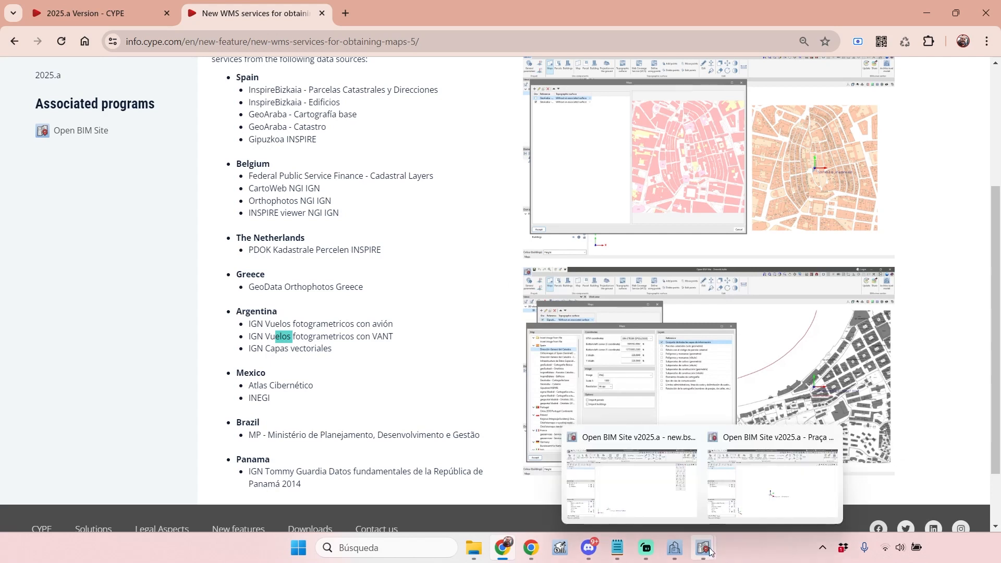
click(753, 505)
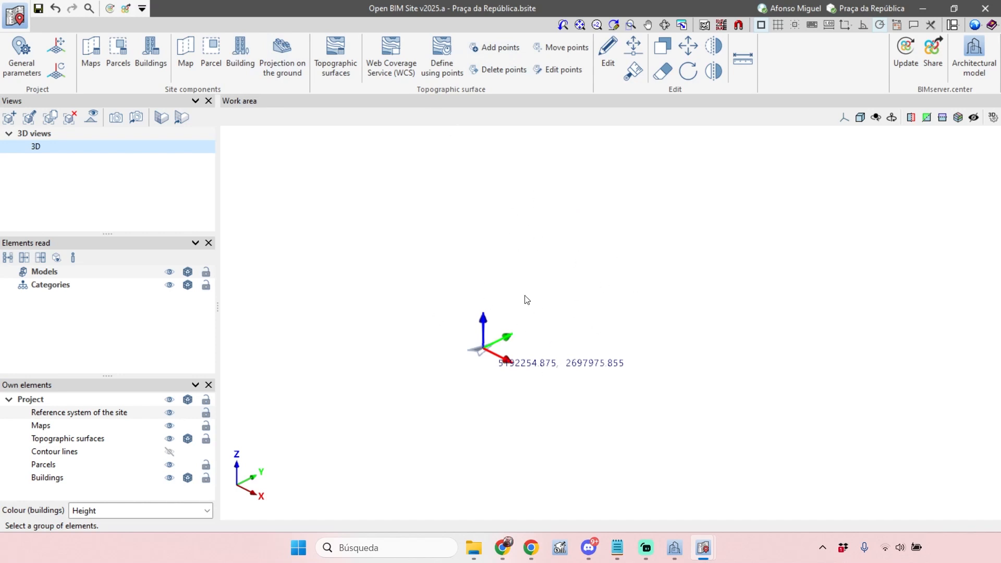
click(21, 54)
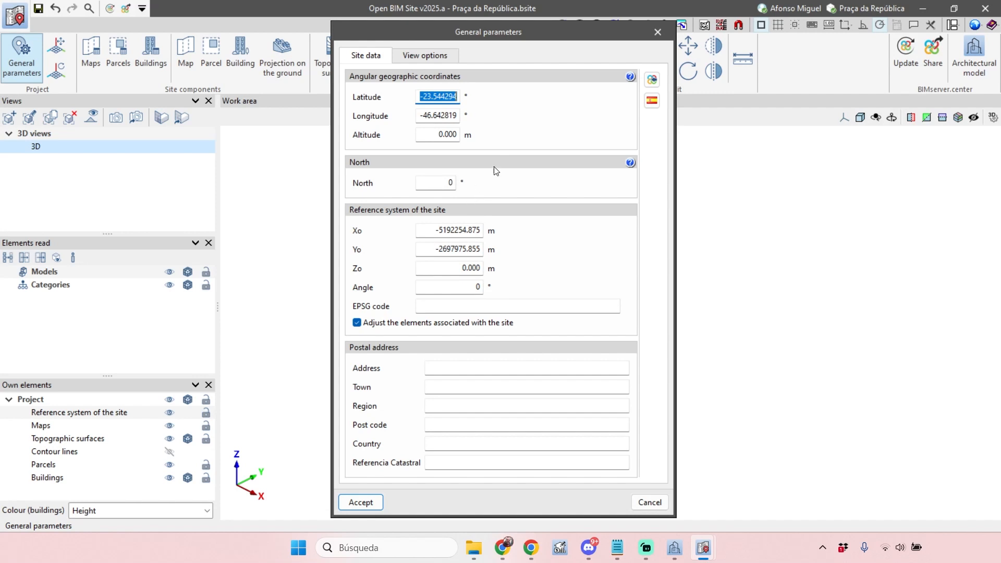
click(655, 34)
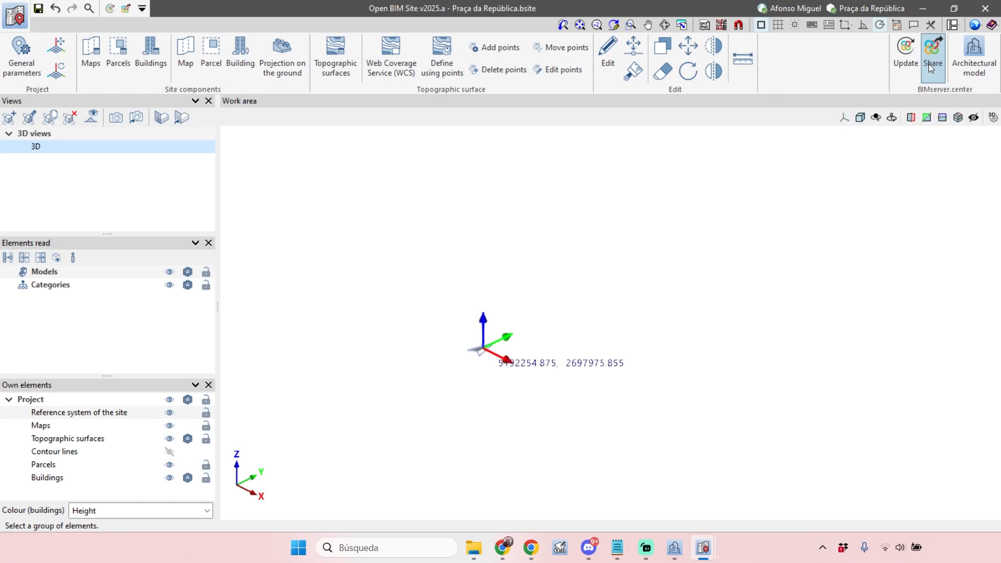
- Open the project's map manager, start a new map and look through the Spanish map services
click(442, 67)
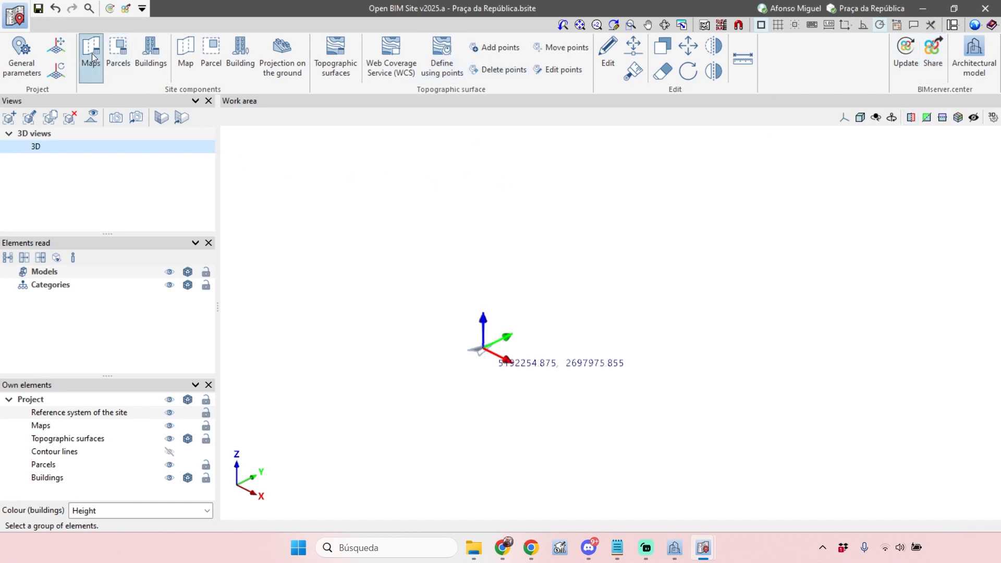
click(92, 67)
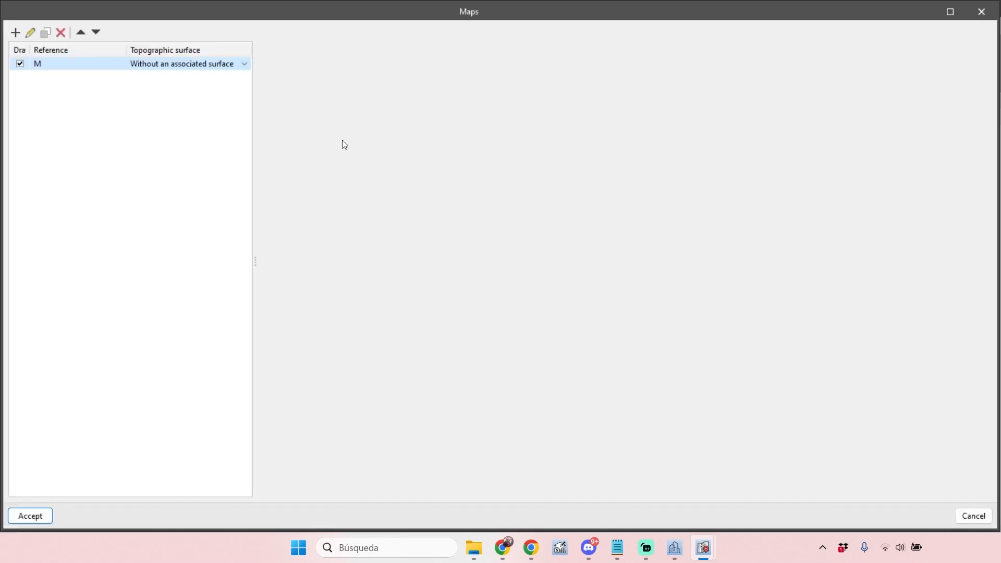
click(16, 32)
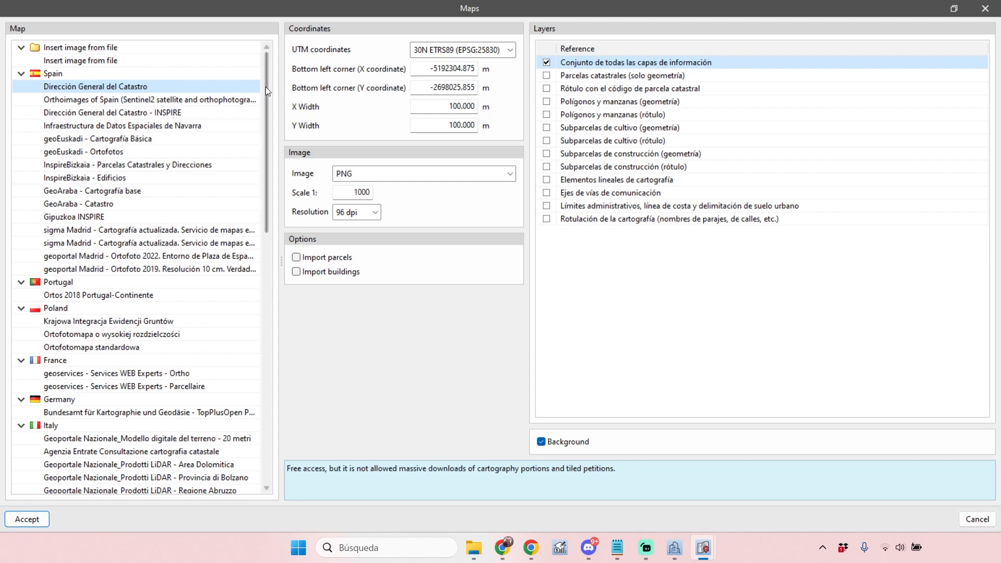
drag(266, 86, 268, 94)
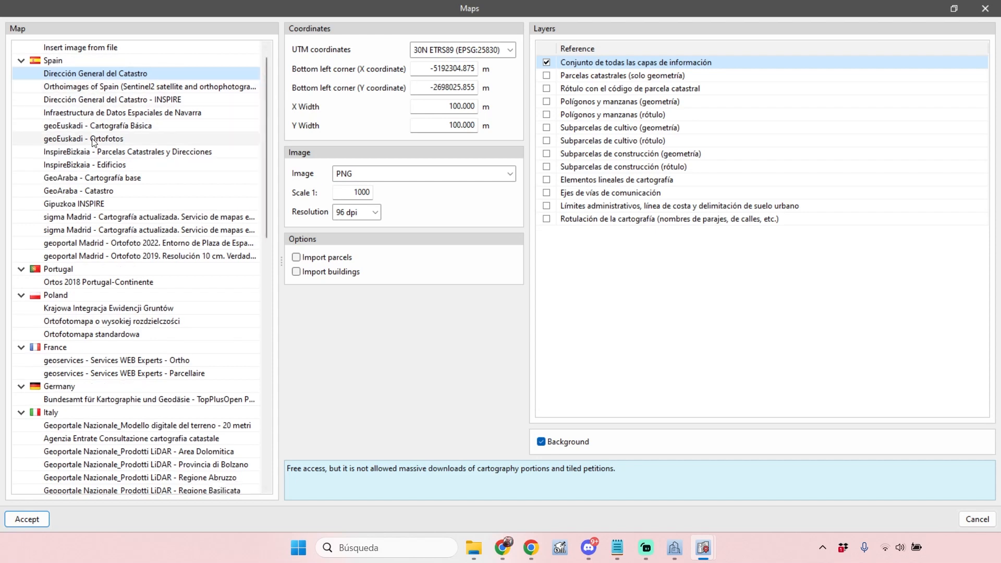
scroll(116, 292, down, 1)
scroll(116, 292, down, 1)
drag(267, 155, 274, 127)
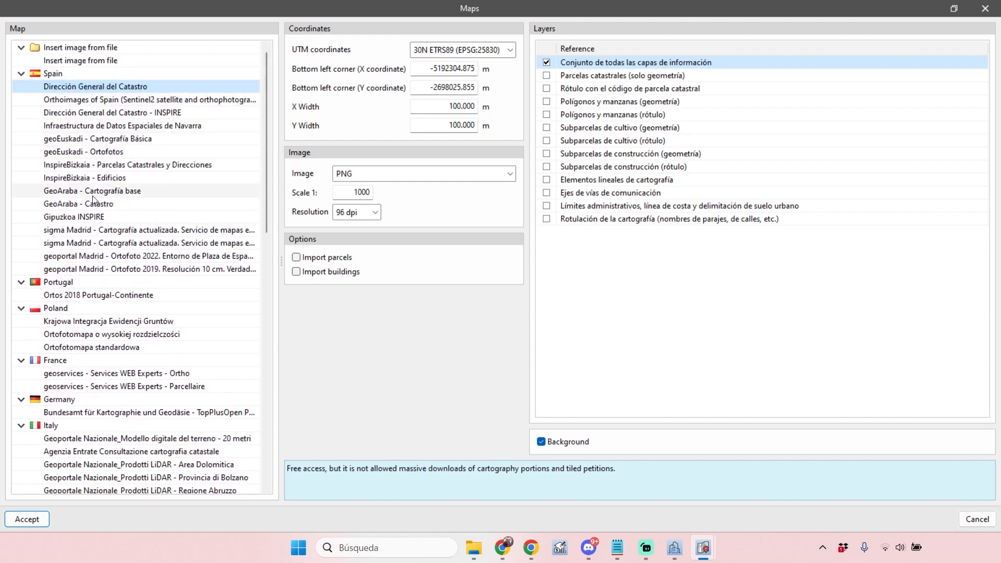
- Review the map services offered for the remaining countries, from Portugal through to Panama
scroll(52, 295, down, 1)
scroll(51, 294, down, 1)
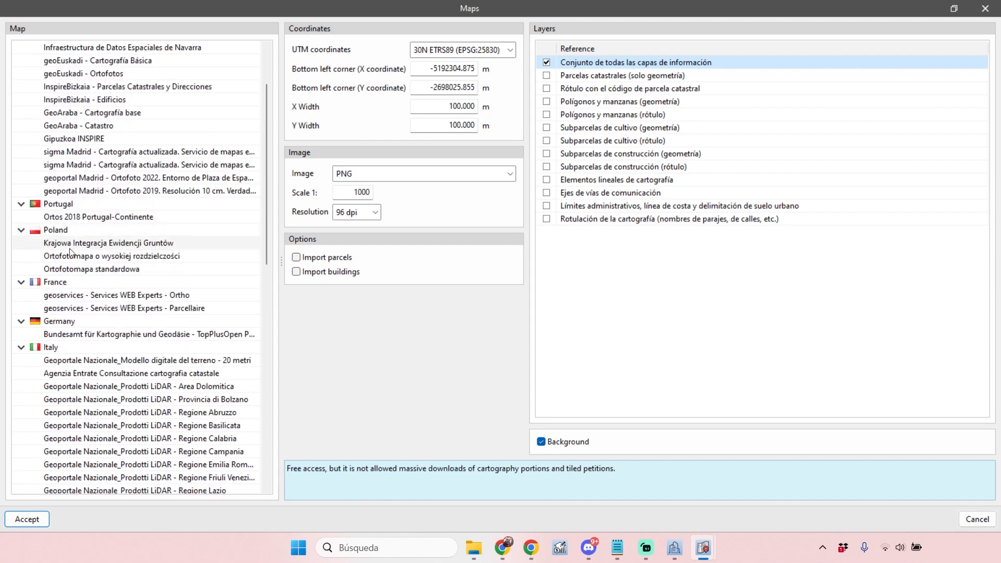
scroll(79, 293, down, 1)
drag(267, 221, 261, 285)
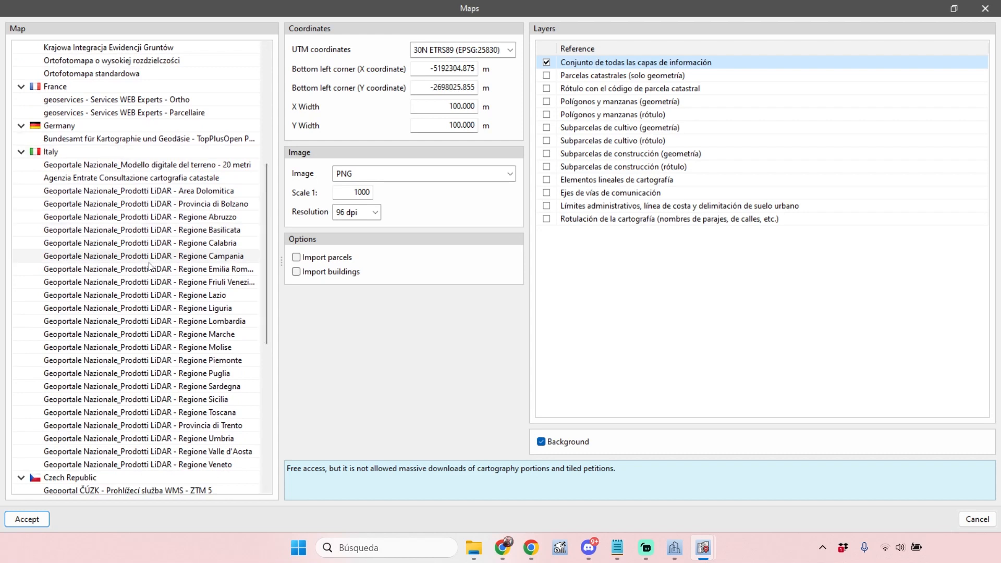
drag(265, 231, 263, 355)
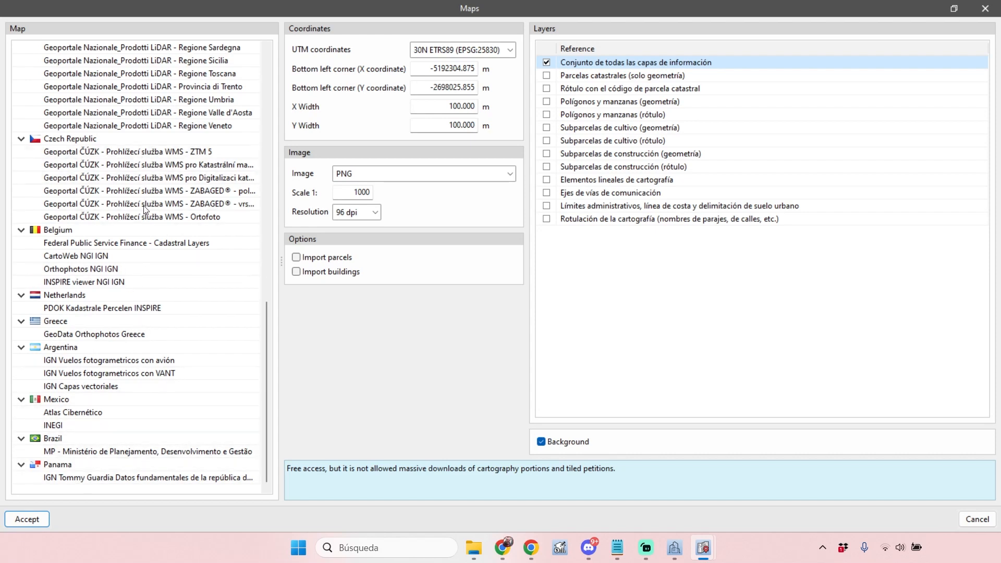
- Inspect the layers of Italy's Regione Friuli Venezia LiDAR service and the Agenzia Entrate Consultazione cartografia catastale service
scroll(159, 382, up, 7)
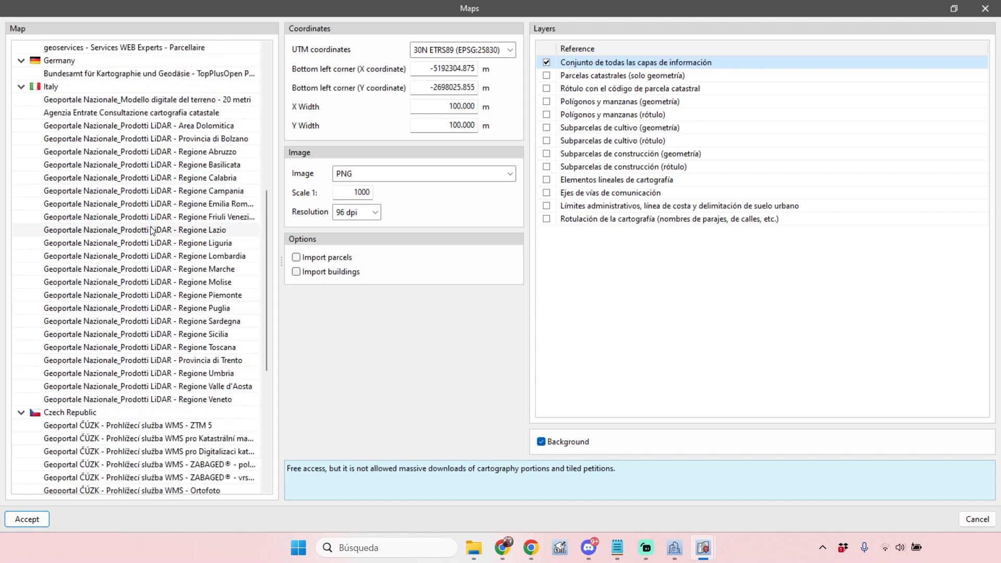
click(150, 217)
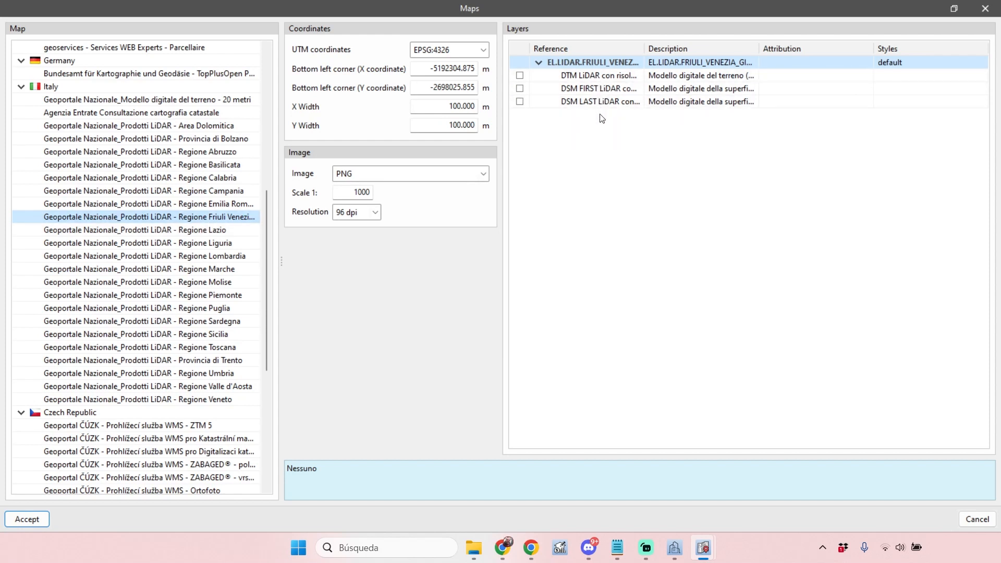
click(172, 113)
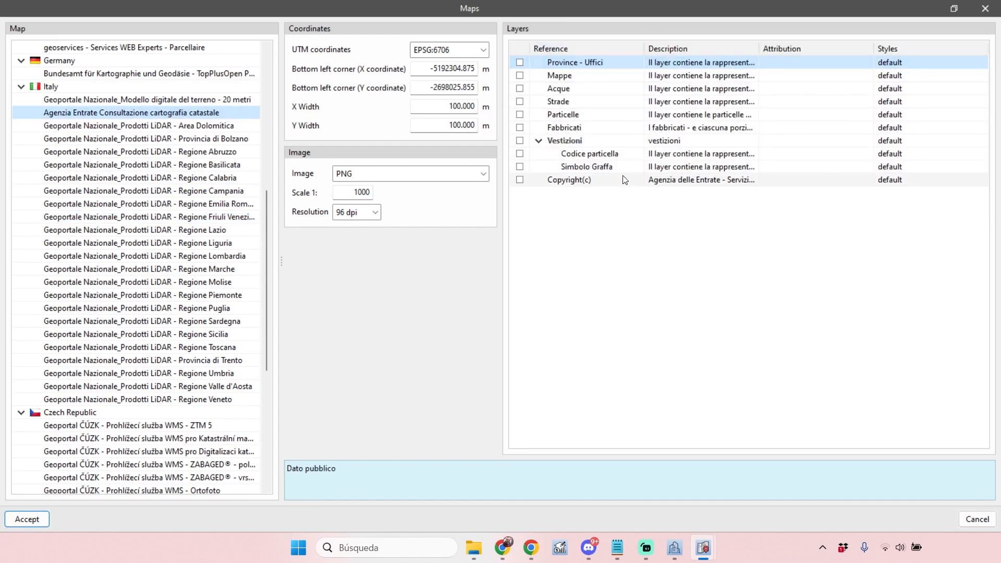
- Examine the layers of the Czech Geoportal ČÚZK WMS pro Digitalizaci service, widening the reference column to show their full names
scroll(43, 466, down, 2)
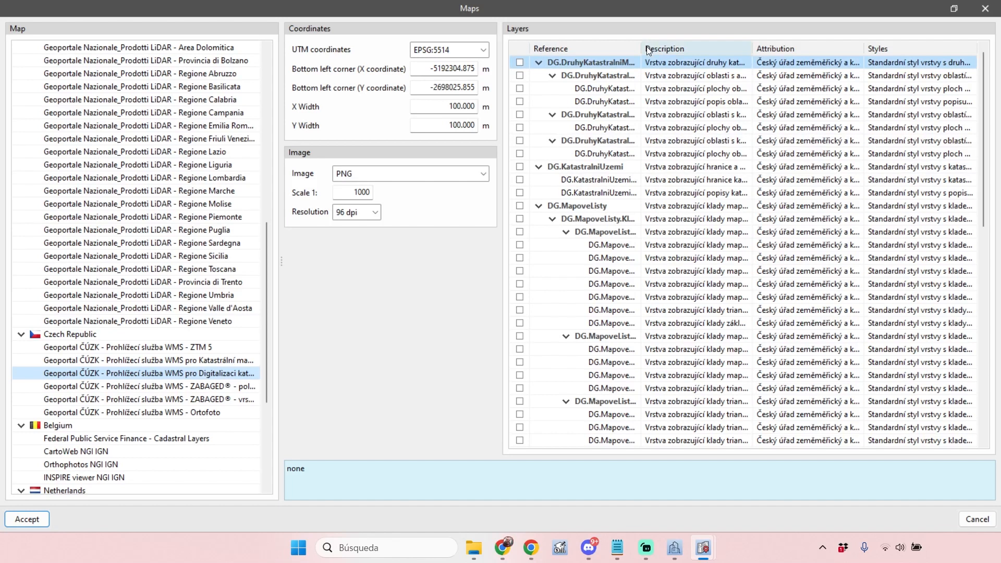
drag(641, 52, 750, 53)
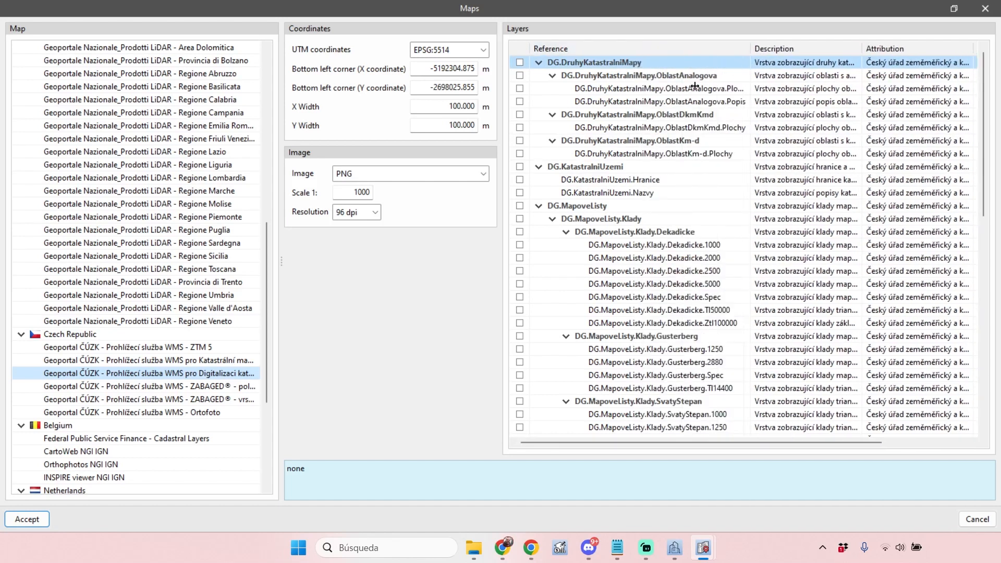
scroll(688, 287, down, 4)
scroll(665, 110, down, 8)
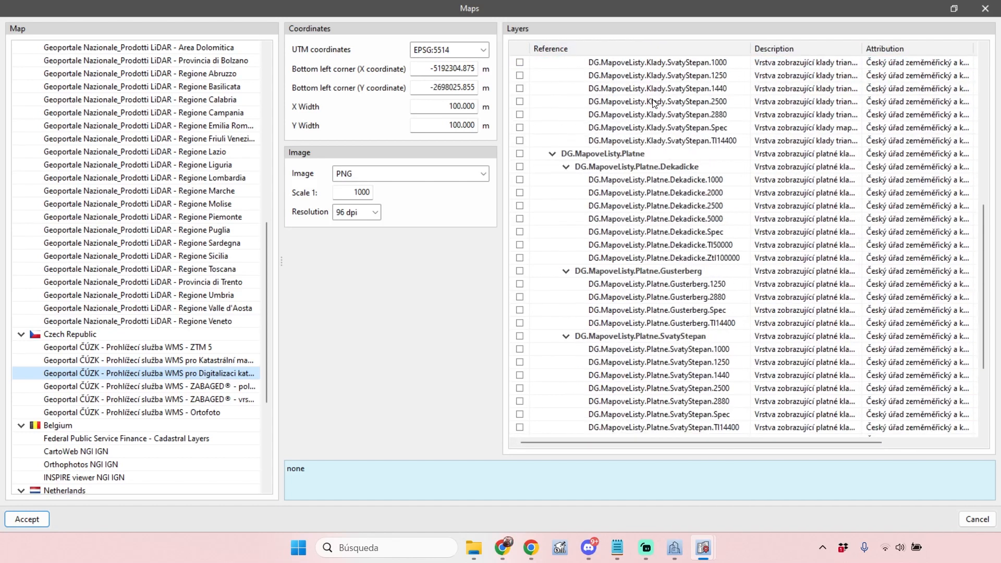
scroll(662, 216, down, 1)
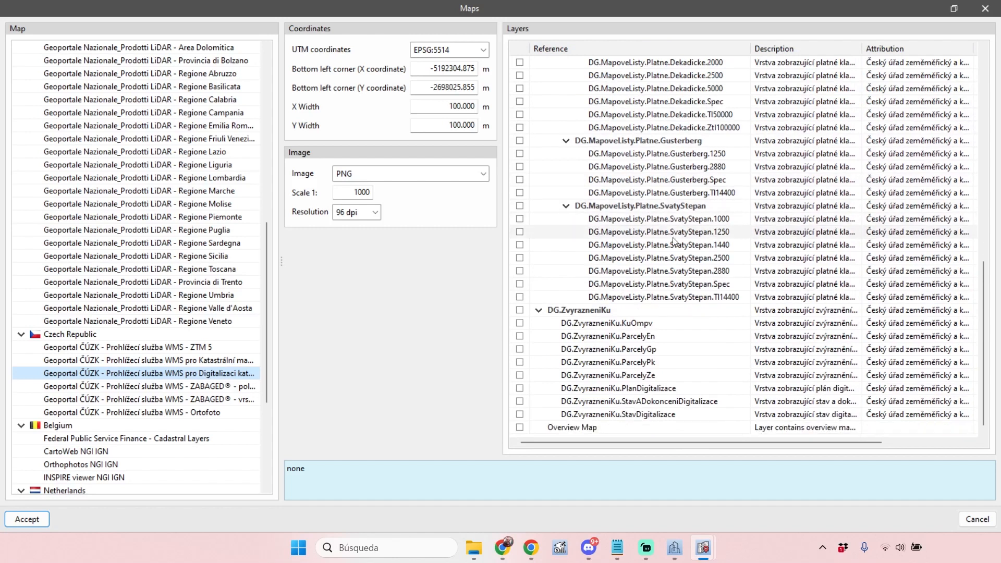
scroll(673, 235, up, 7)
scroll(674, 222, up, 4)
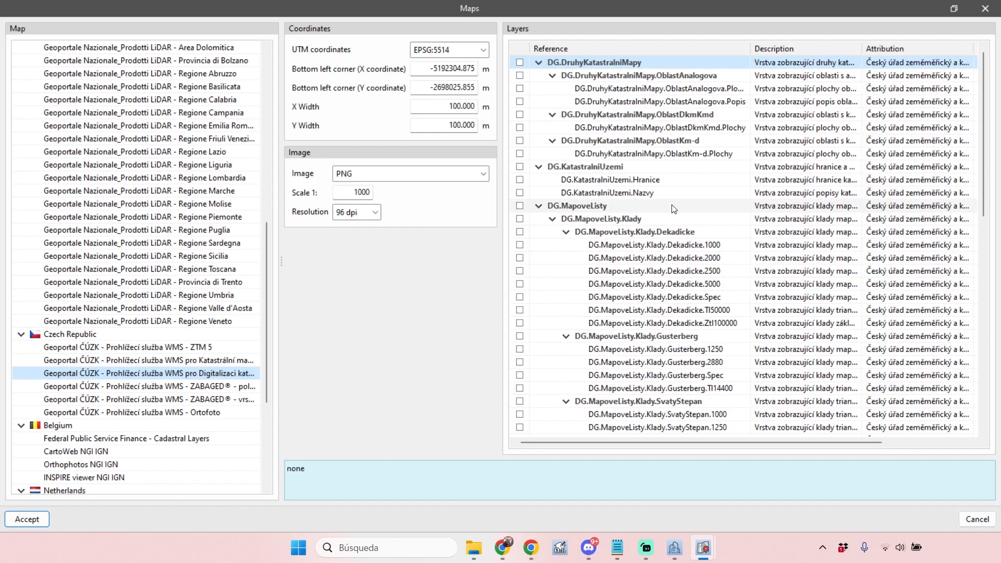
- Inspect the layers of Belgium's Orthophotos NGI IGN service with full reference names shown
scroll(272, 334, down, 2)
scroll(274, 341, down, 2)
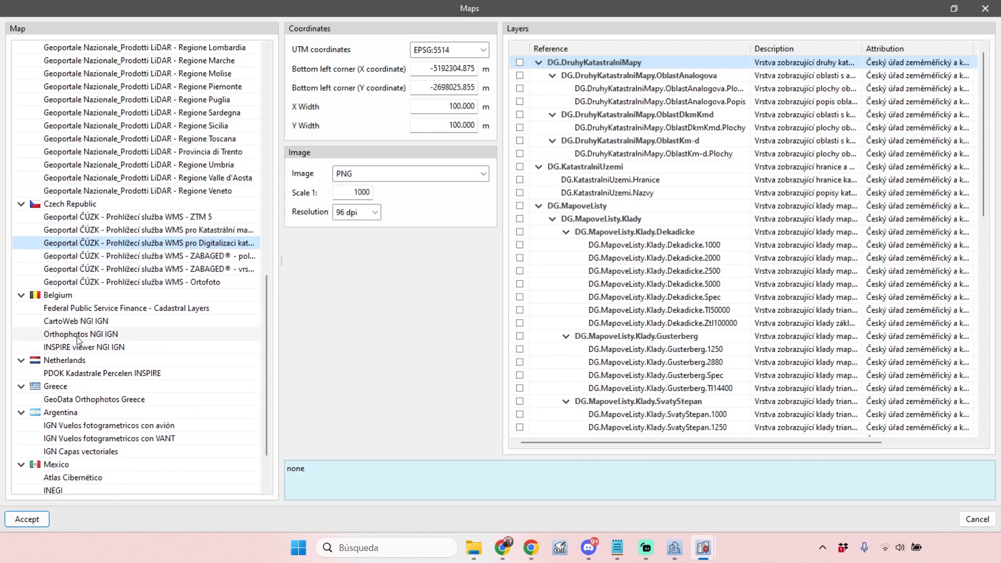
click(77, 336)
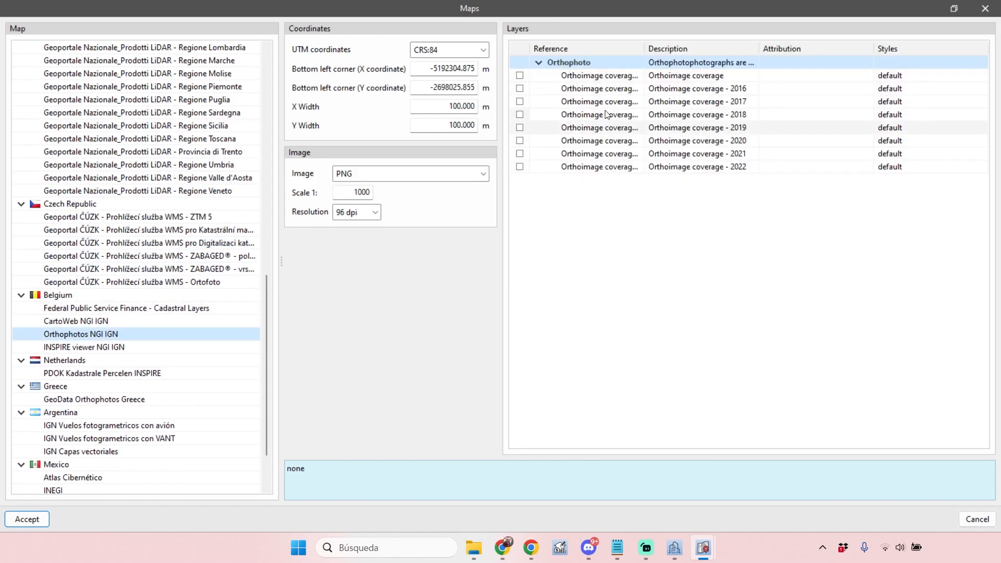
drag(645, 48, 697, 48)
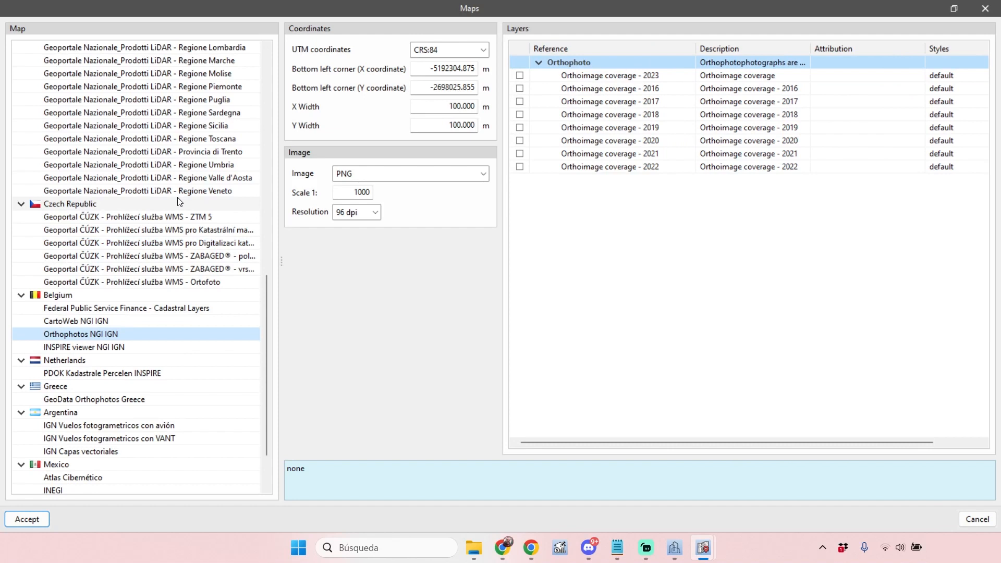
scroll(189, 351, down, 2)
scroll(194, 366, up, 8)
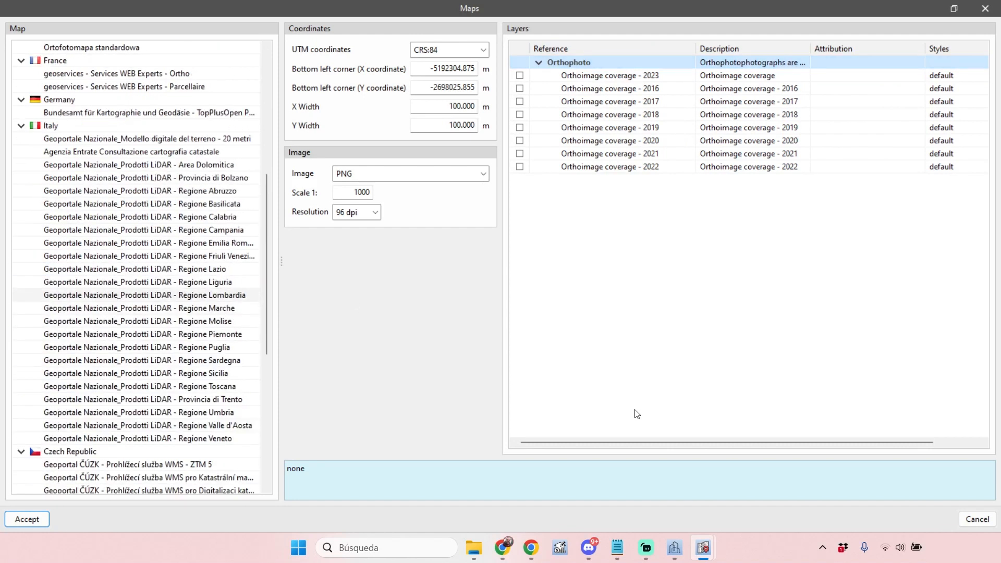
- Switch to the Open BIM Site project new.bsite and check the site's latitude and longitude in its general parameters
mouse_move(703, 548)
click(657, 474)
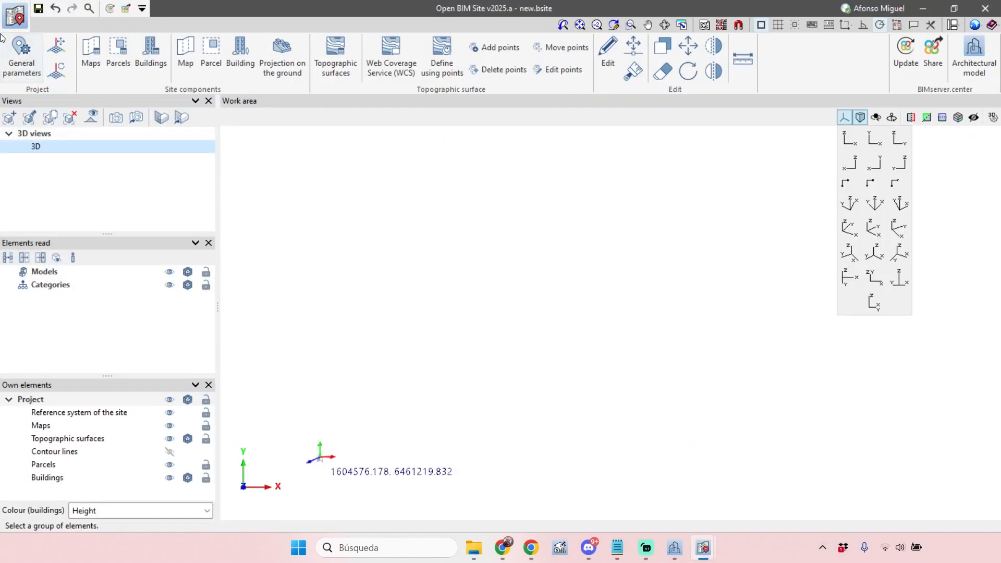
click(20, 59)
click(437, 99)
drag(434, 115, 467, 127)
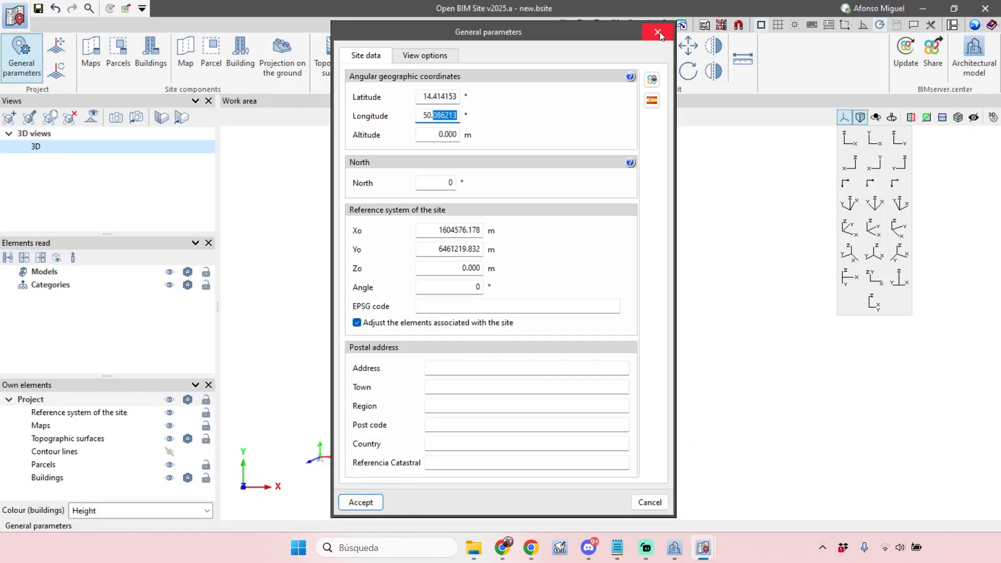
click(655, 32)
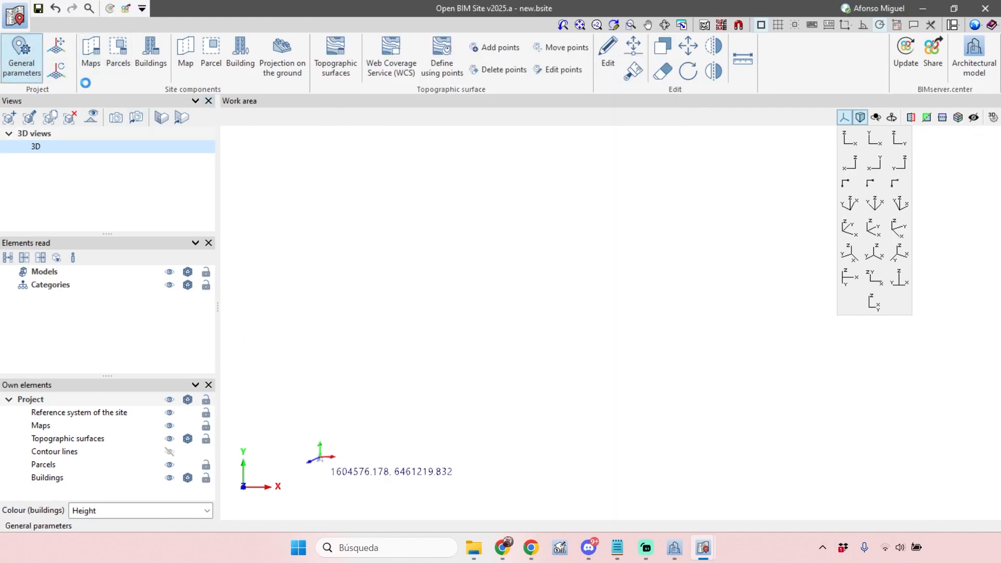
click(21, 58)
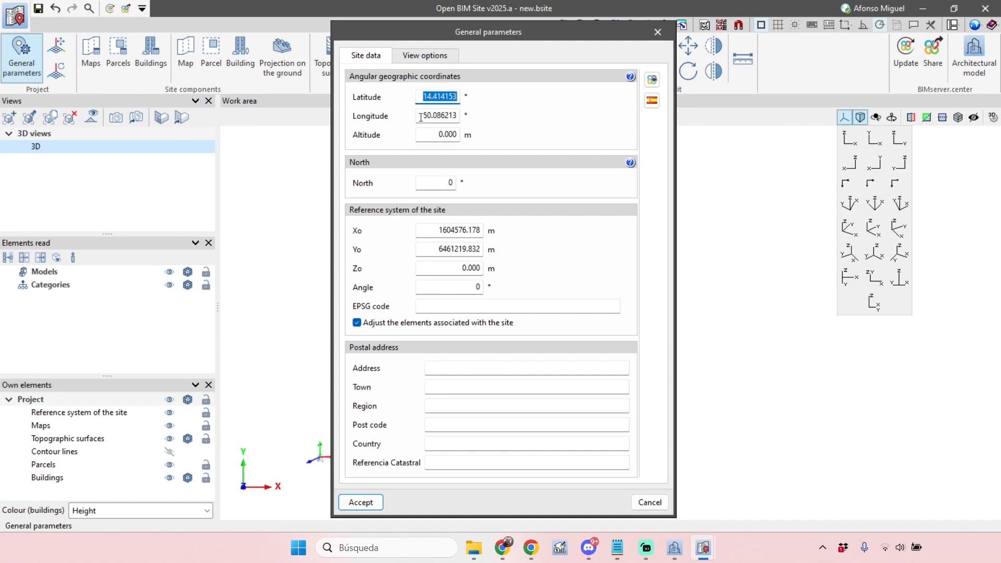
click(656, 34)
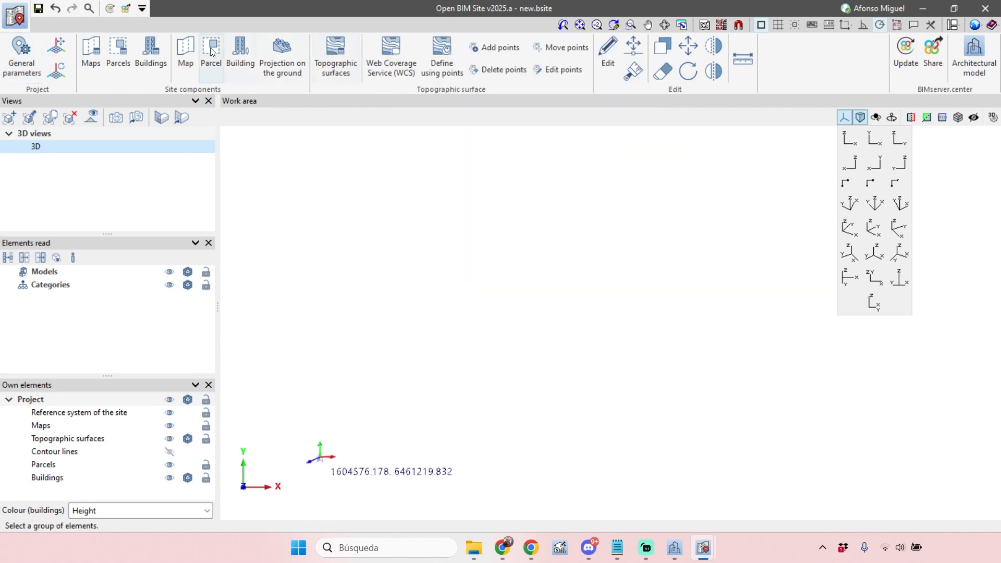
- Open map M for editing and examine its bottom left corner coordinates and the EPSG:3857 coordinate system option
click(91, 57)
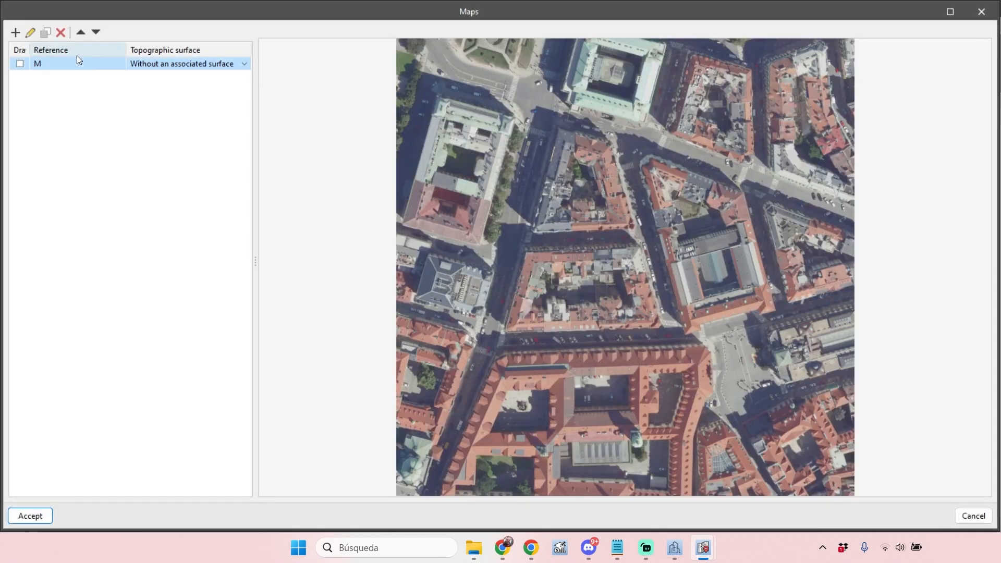
click(27, 33)
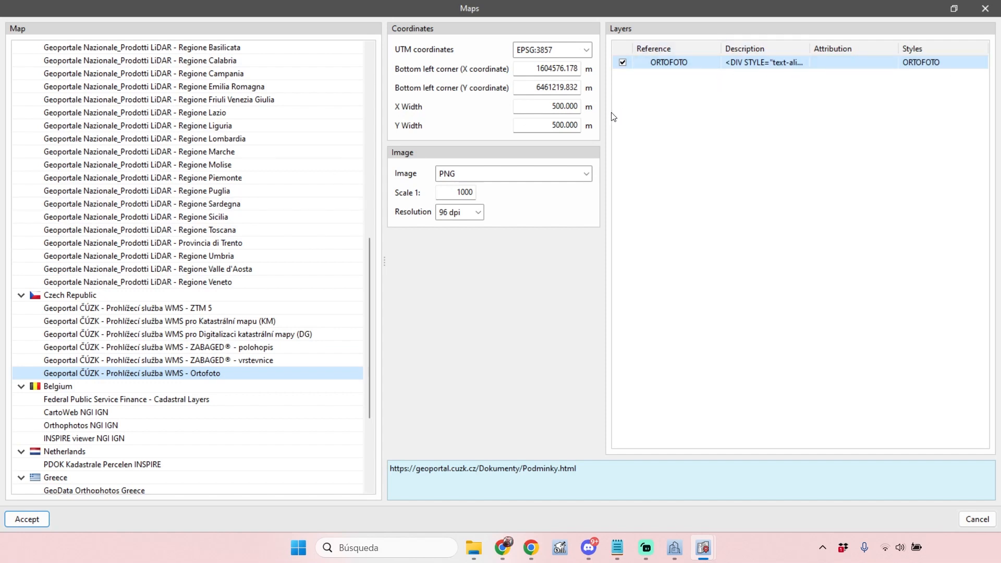
drag(534, 68, 585, 70)
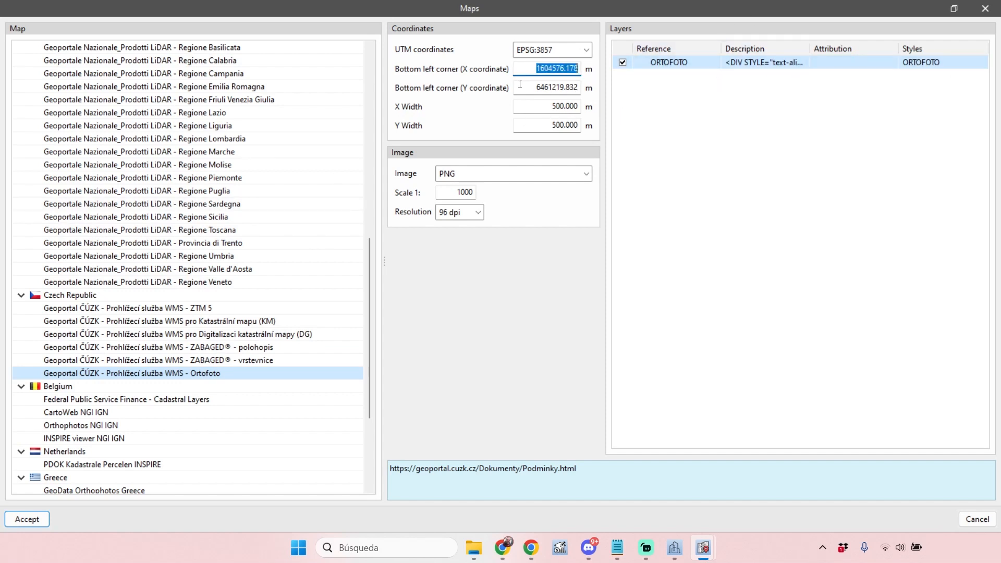
drag(530, 86, 586, 88)
drag(532, 68, 592, 69)
drag(529, 87, 585, 87)
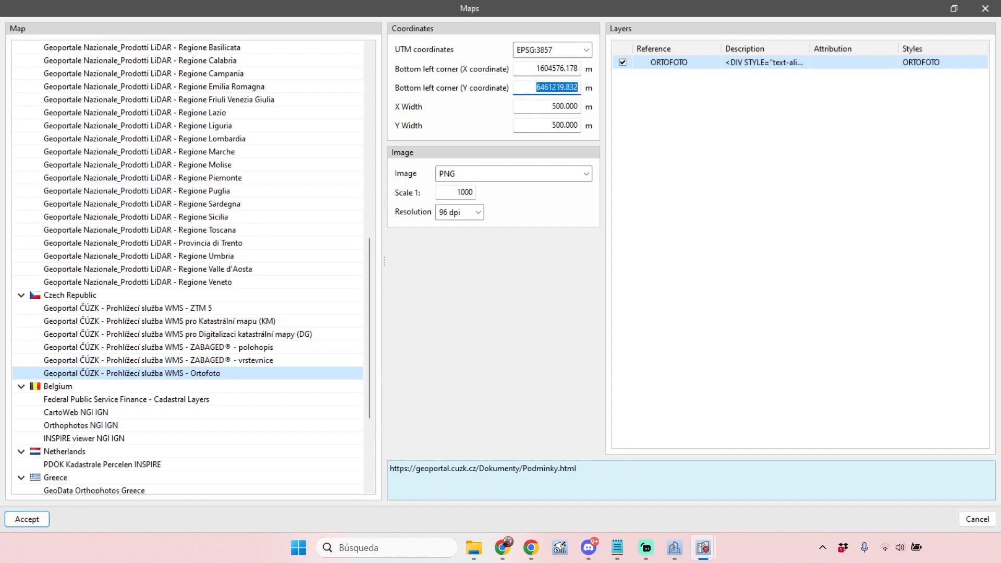
click(532, 71)
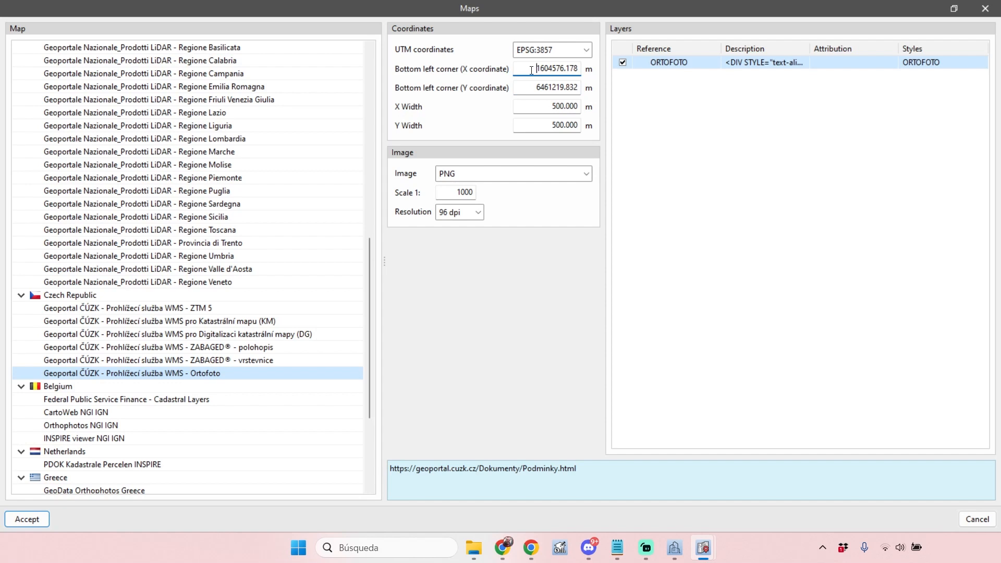
click(585, 50)
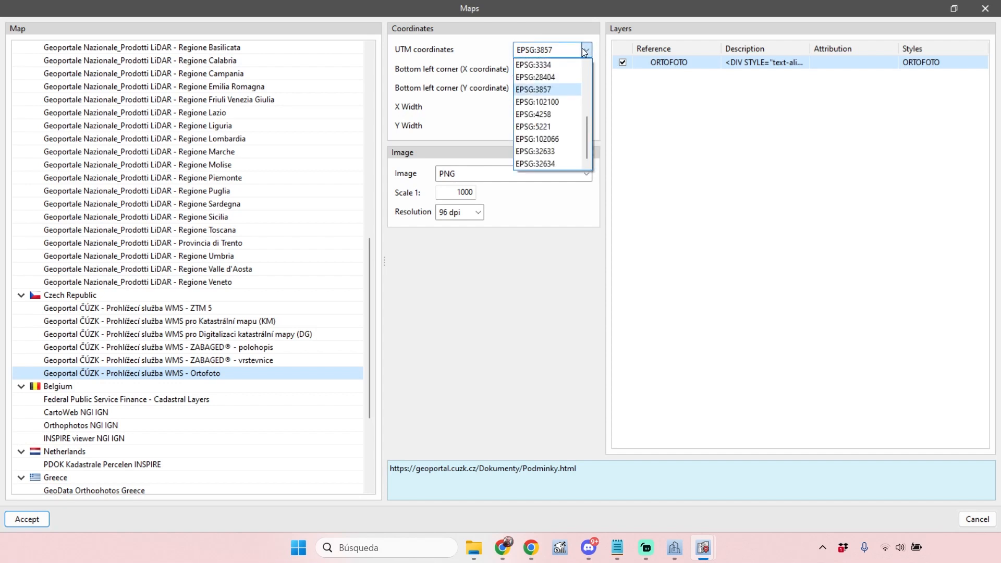
click(543, 92)
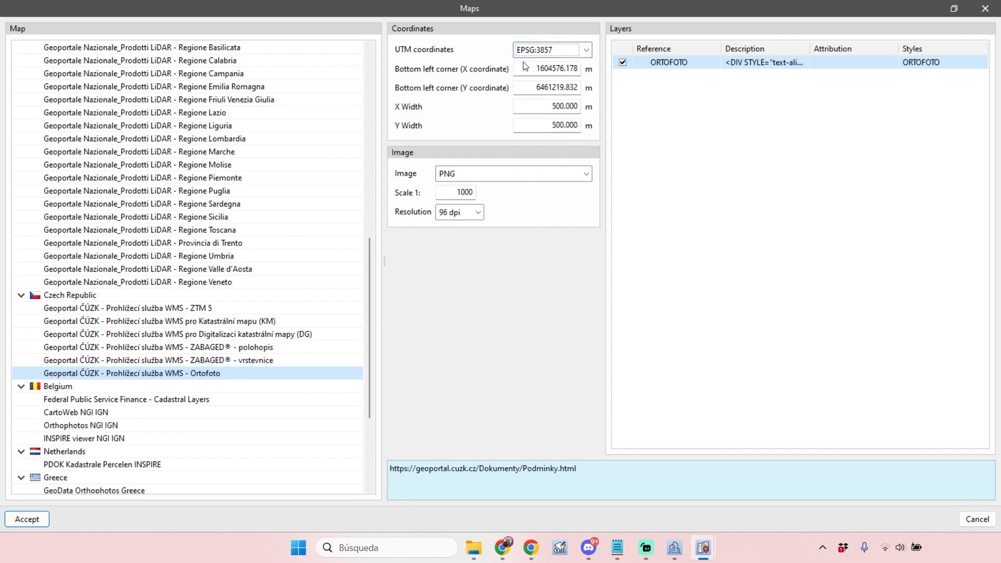
- Review the Ortofoto map's X and Y widths and its image format options
double_click(551, 107)
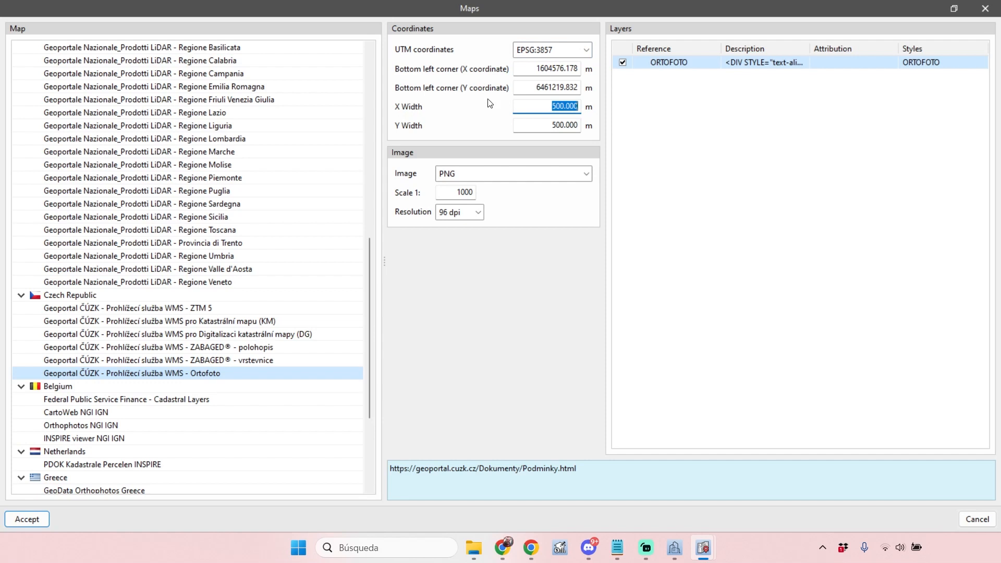
click(540, 105)
click(552, 125)
click(551, 106)
drag(551, 125, 579, 130)
click(587, 174)
click(587, 174)
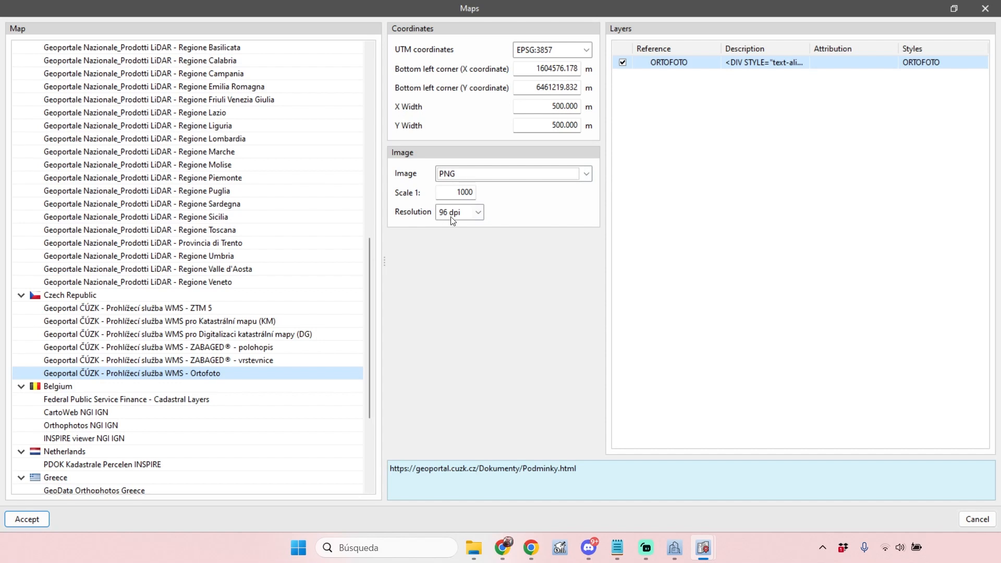
- Accept the map settings and enable drawing of map M in the work area
click(25, 520)
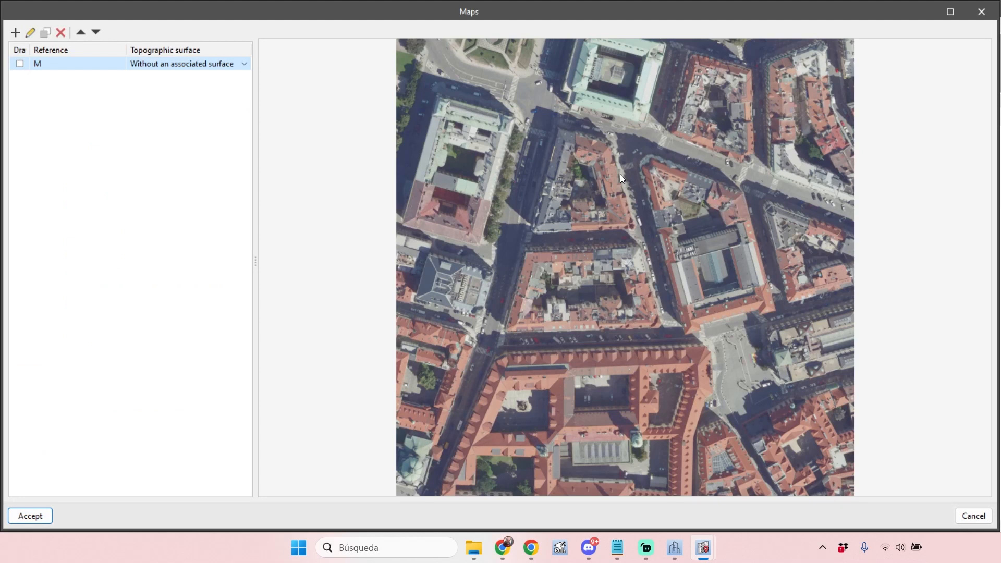
click(20, 64)
click(30, 516)
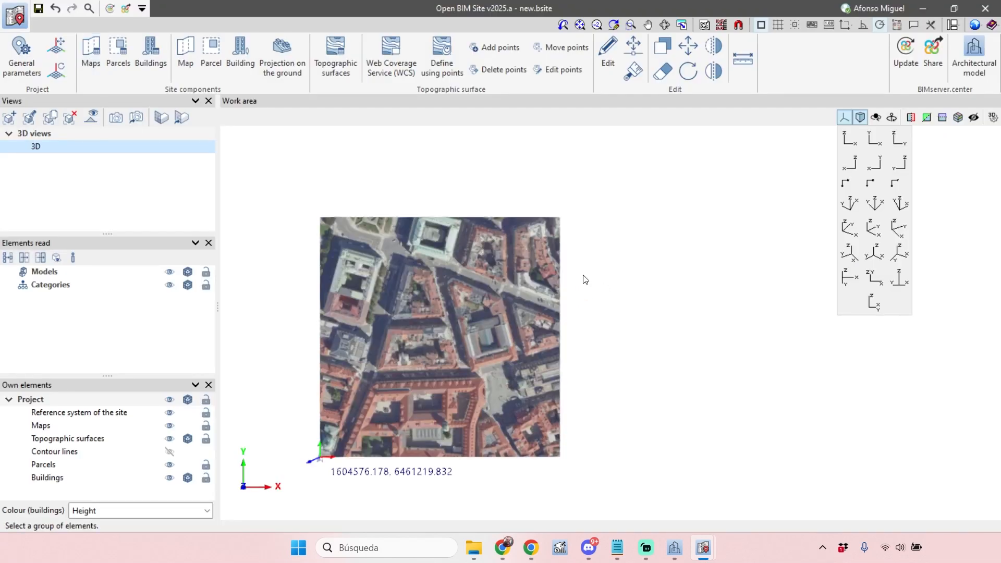
- Inspect the placed orthophoto in a tilted 3D view, showing the grid and hiding it again
shift+middle_drag(600, 325, 567, 301)
click(778, 25)
scroll(505, 235, down, 3)
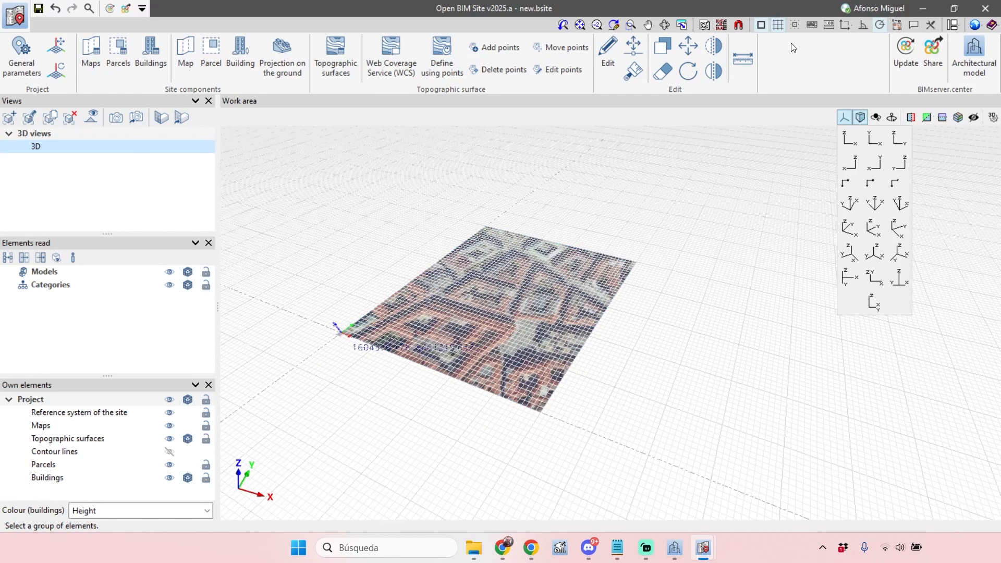
click(778, 25)
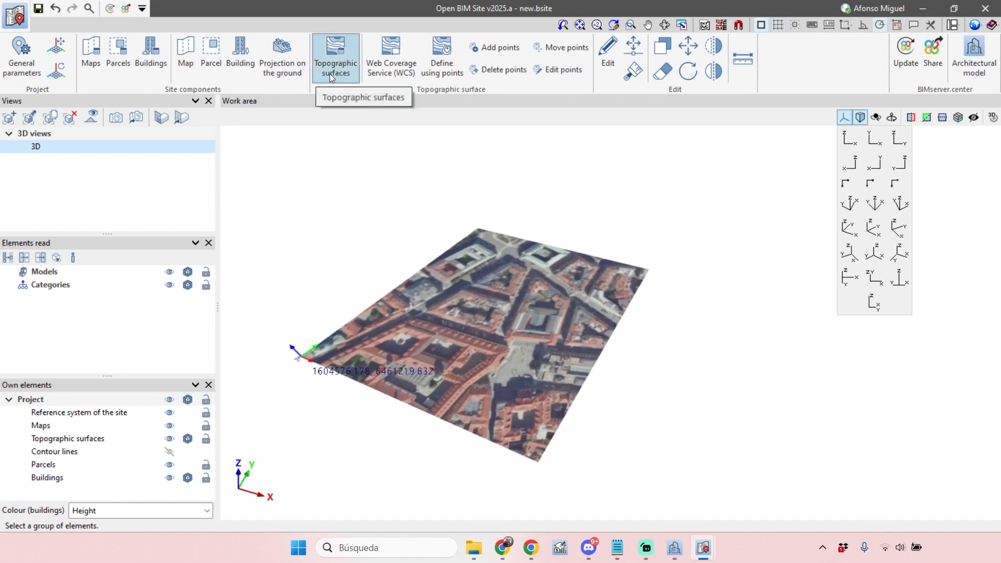
scroll(504, 275, up, 2)
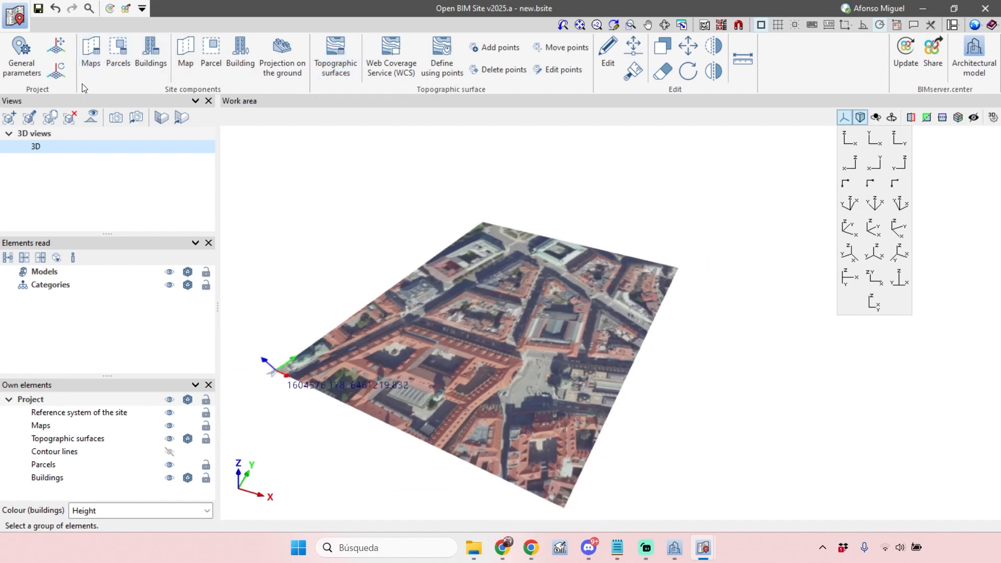
middle_drag(511, 319, 533, 256)
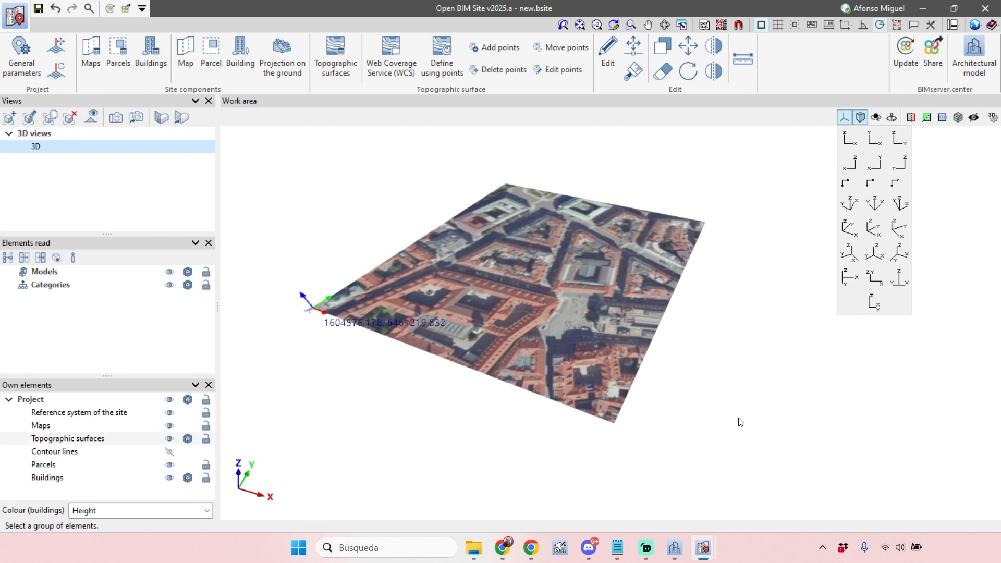
- Launch CYPECAD from the Structures group of the CYPE Menu and open the recent job Manual2025_a2.c3e
click(823, 550)
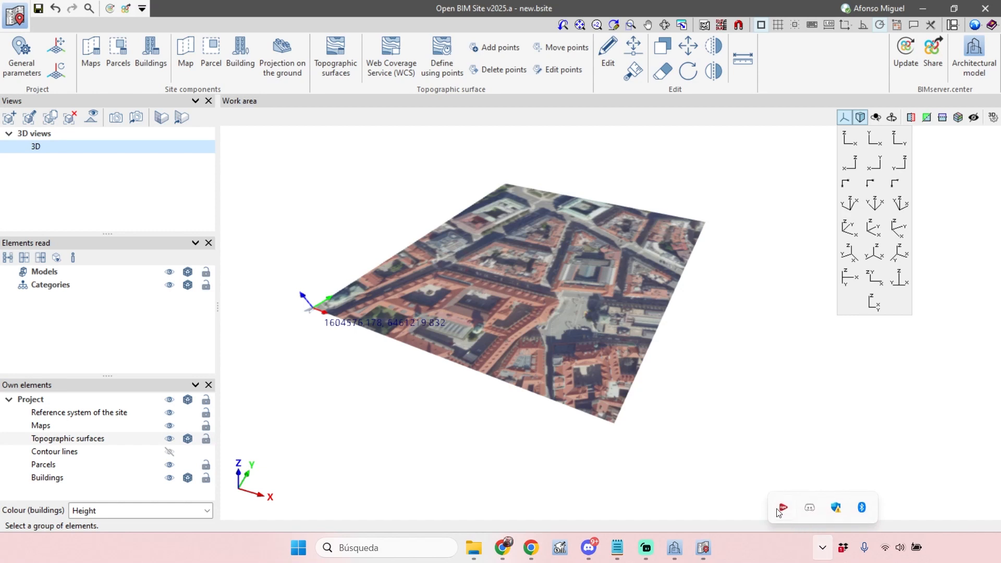
click(784, 509)
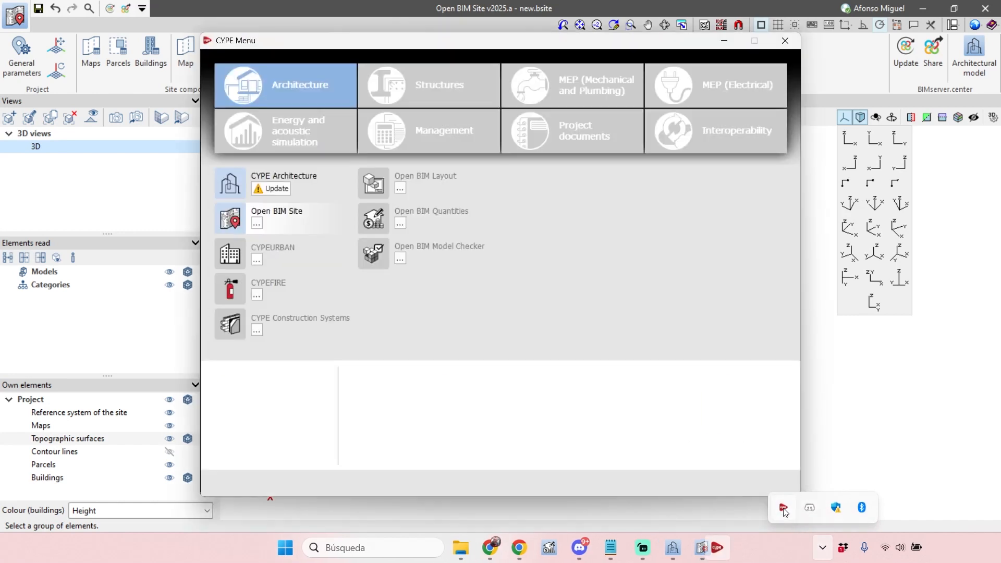
click(424, 88)
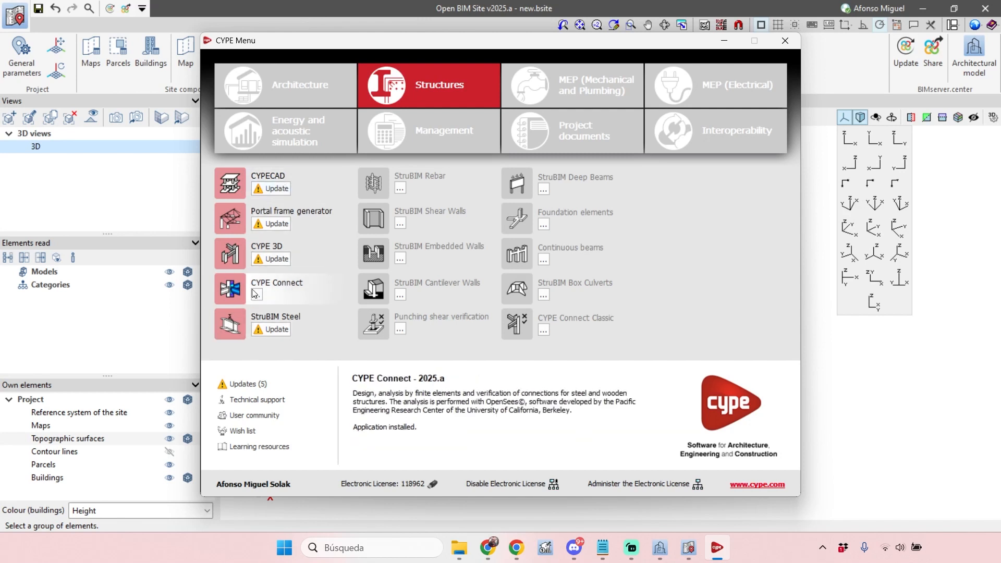
click(270, 178)
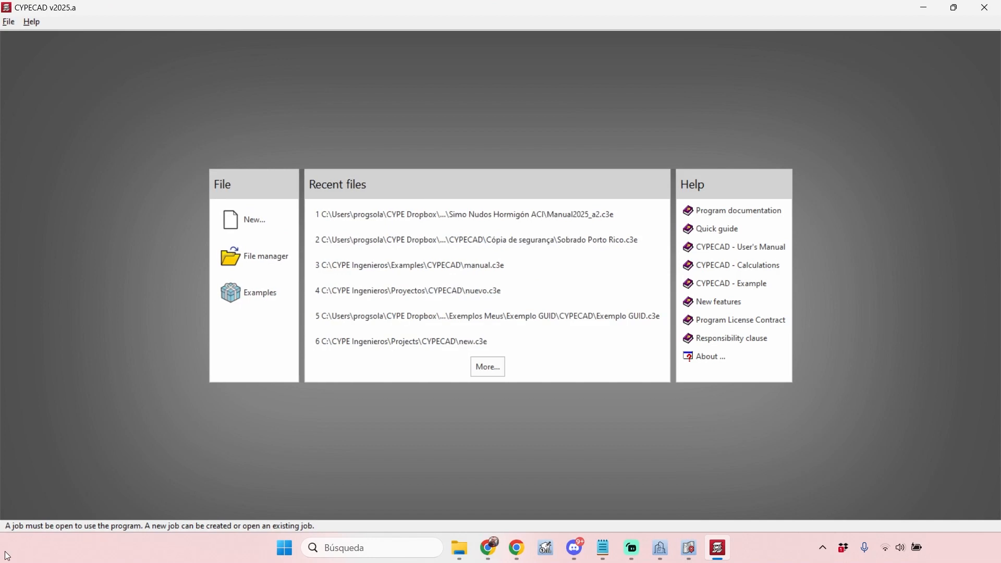
click(462, 212)
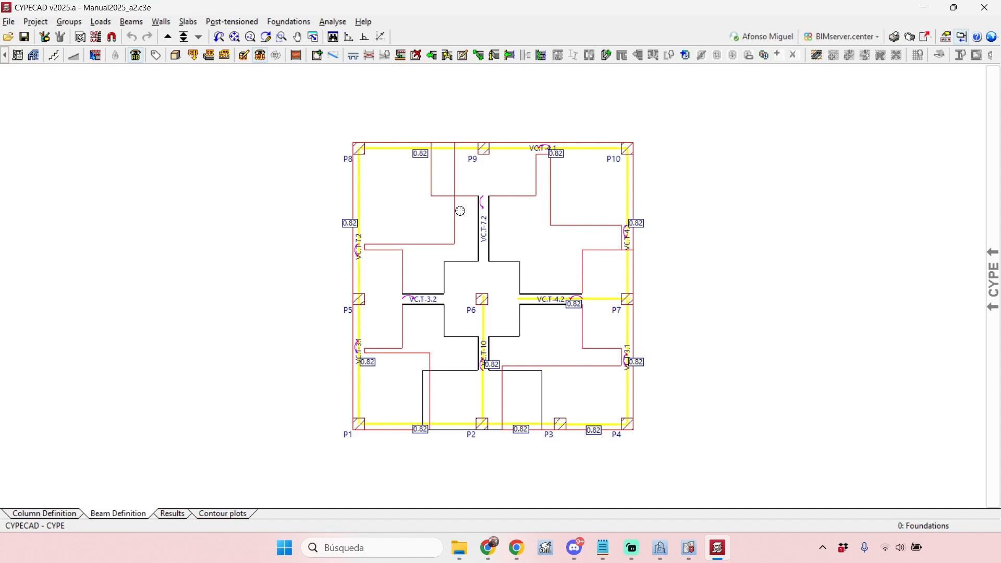
- Show the job's column definition and look over the column layout P1 to P10
click(58, 515)
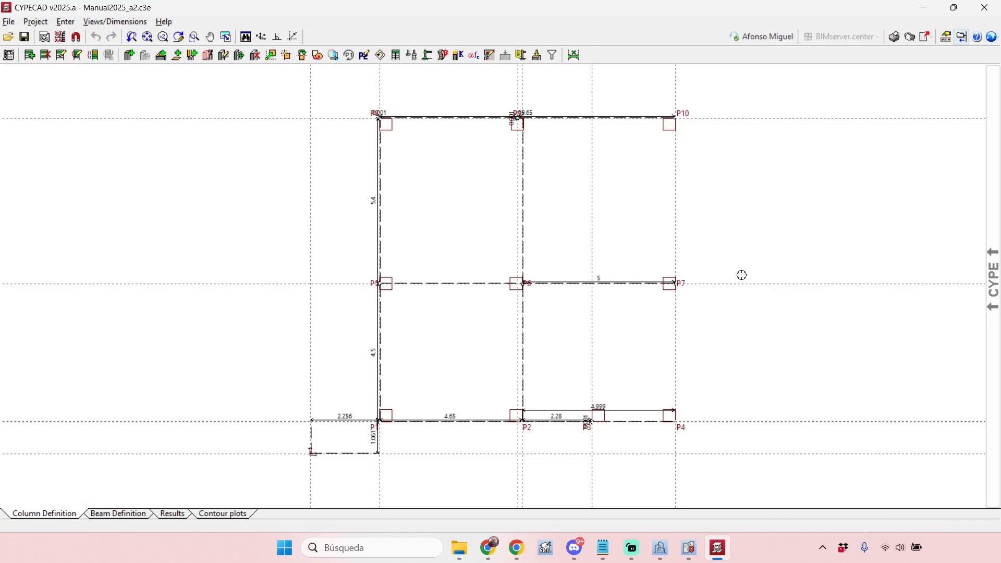
scroll(824, 209, down, 3)
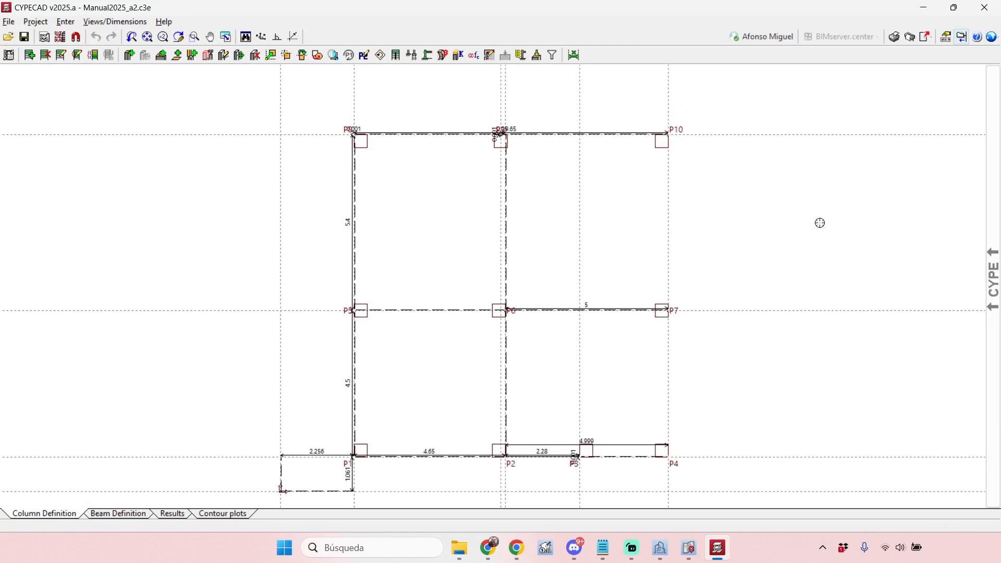
scroll(643, 235, up, 1)
middle_drag(644, 235, 557, 207)
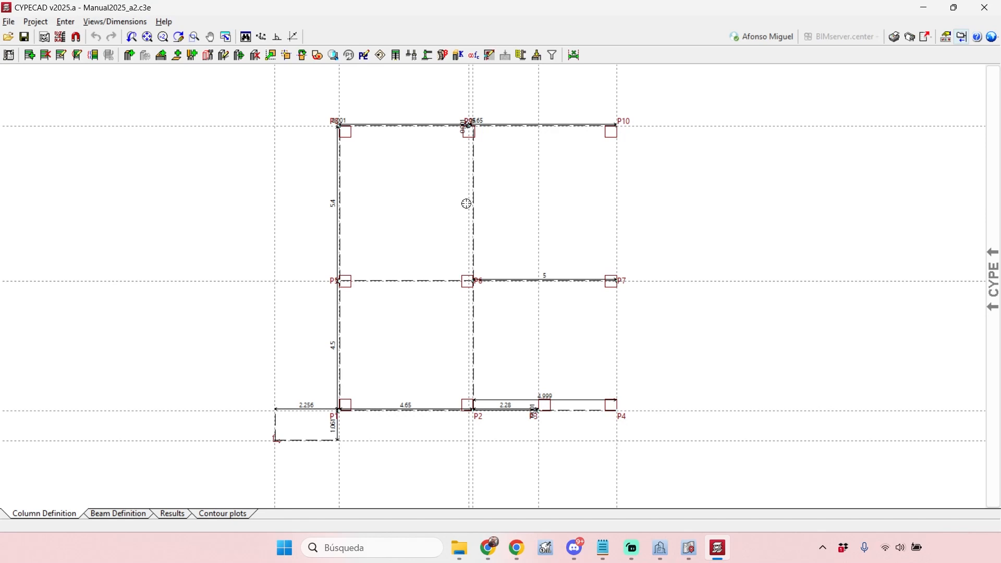
mouse_move(479, 226)
middle_down()
mouse_move(465, 233)
mouse_move(419, 222)
middle_up()
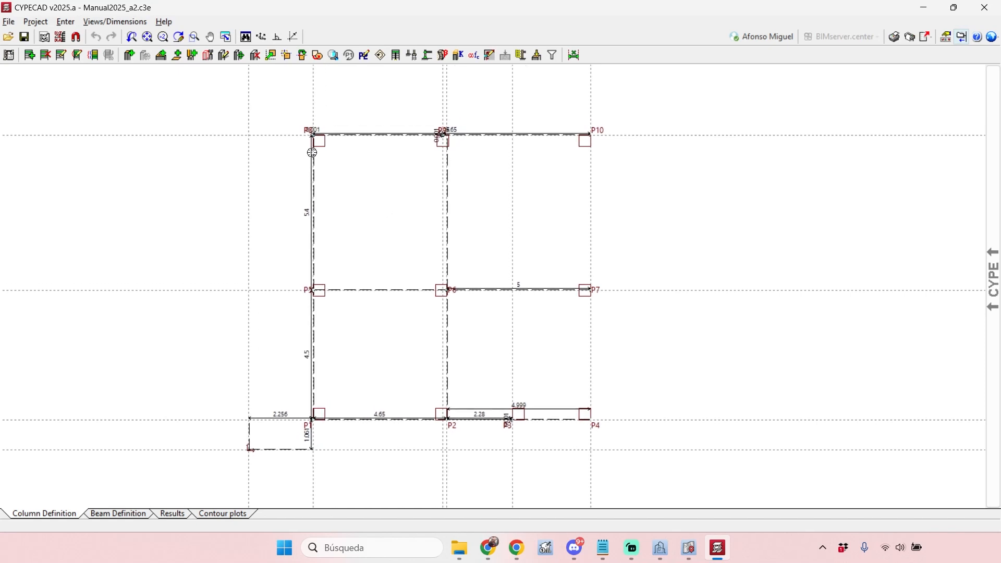
- Save the job as a template named "My new CYPECAD template" in C:\CYPE Ingenieros\Templates\CYPECAD
click(9, 22)
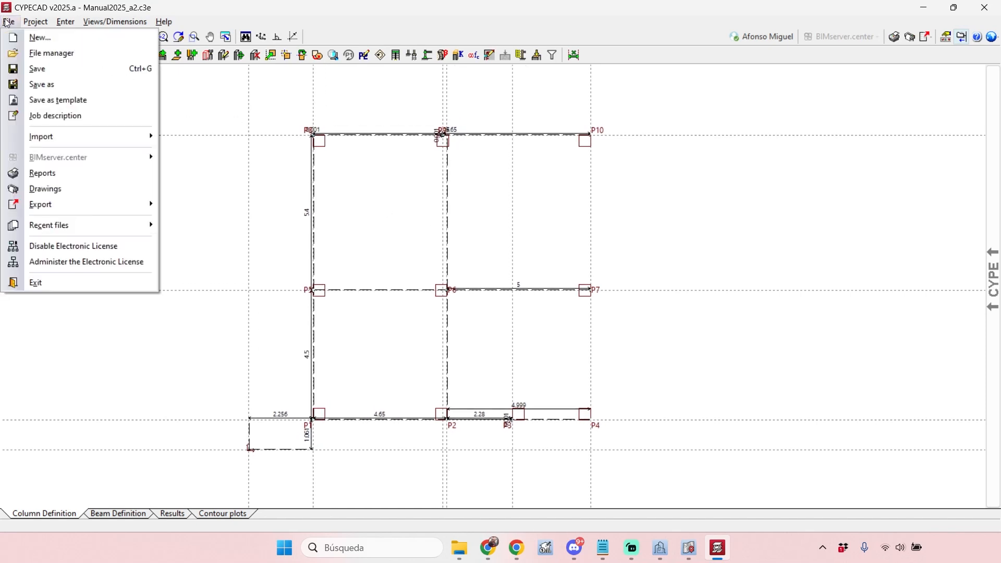
click(77, 99)
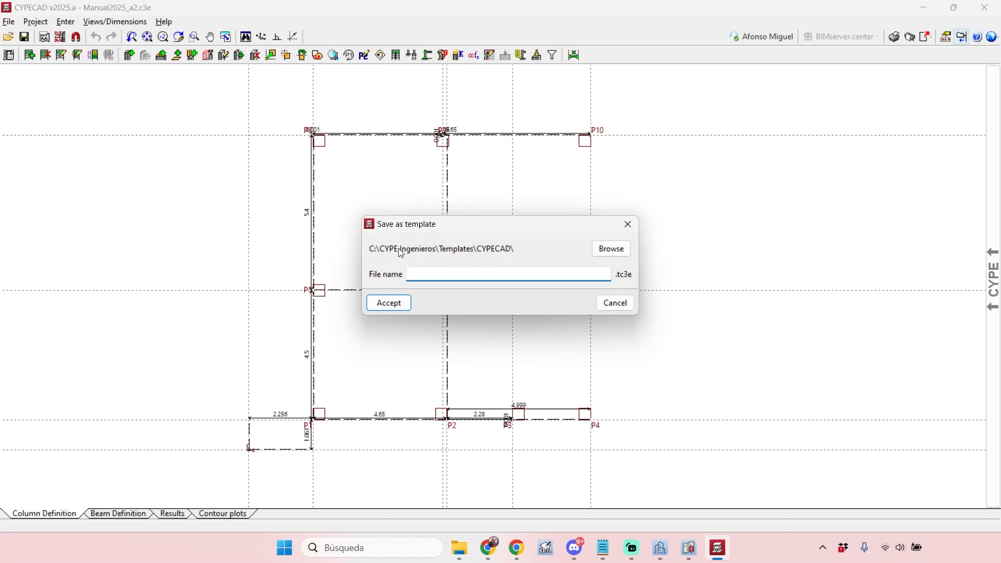
click(618, 250)
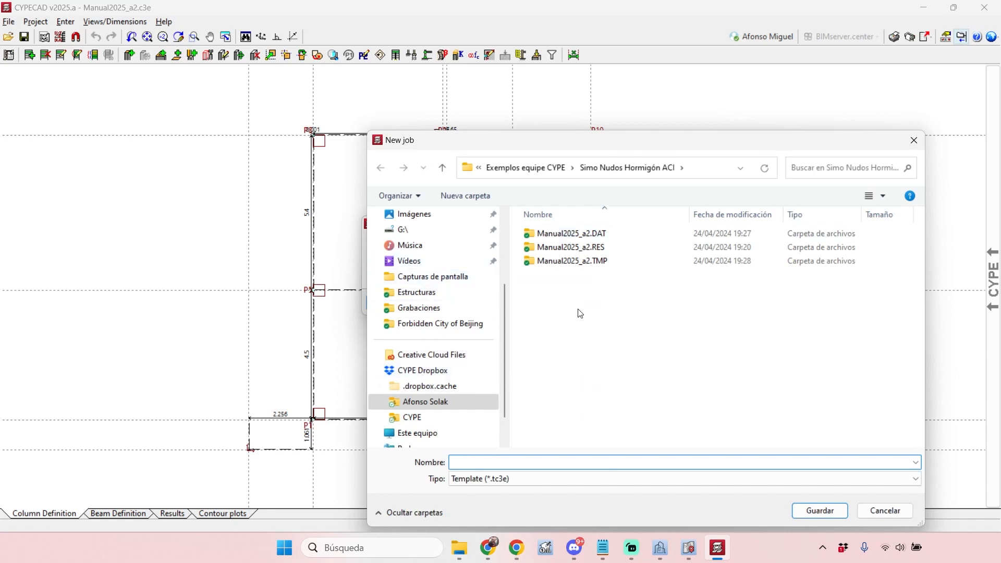
key(Escape)
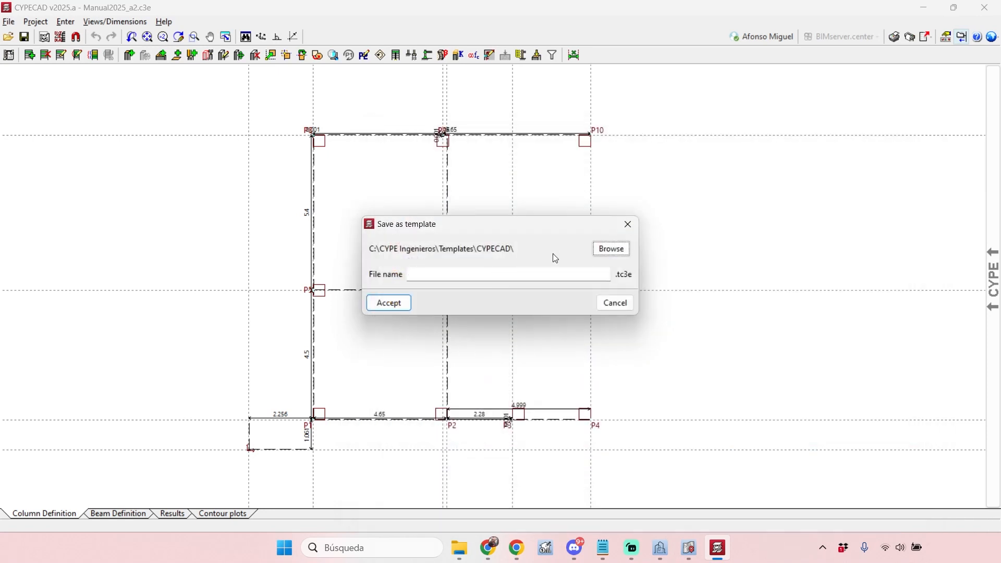
click(518, 277)
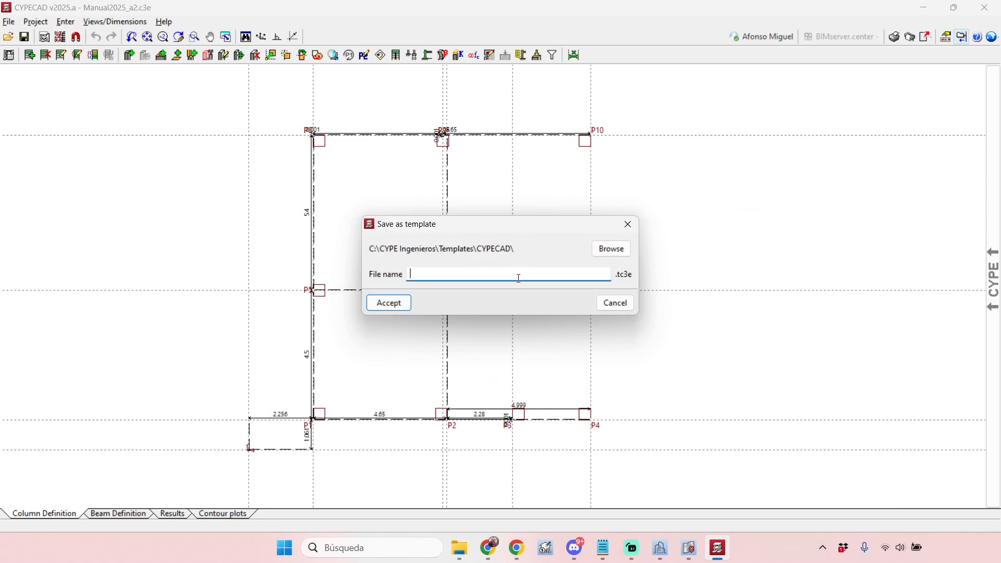
text(My new CYPECAD template)
click(392, 306)
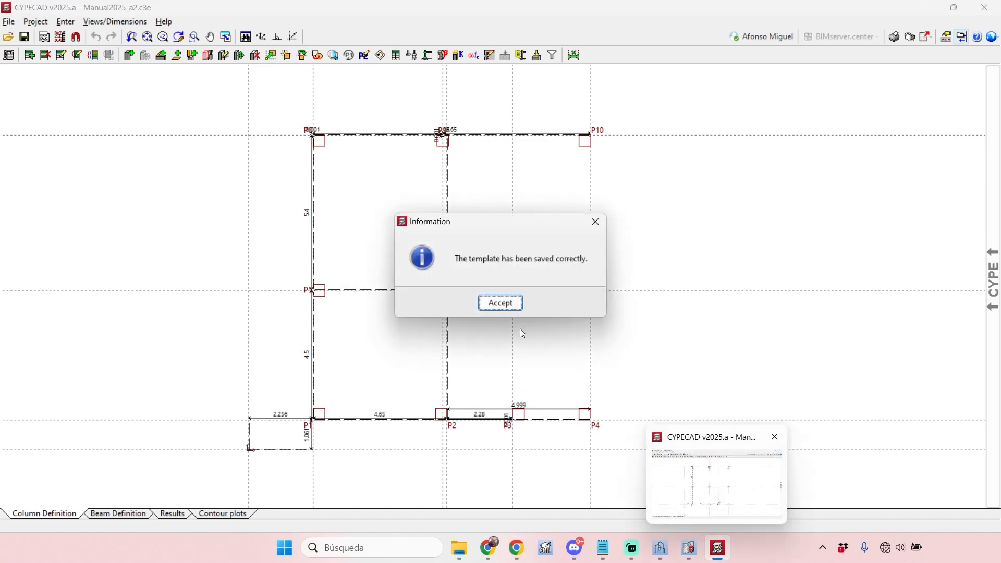
- Close the template-saved message and launch a second CYPECAD instance alongside the Manual2025_a2 job
click(500, 305)
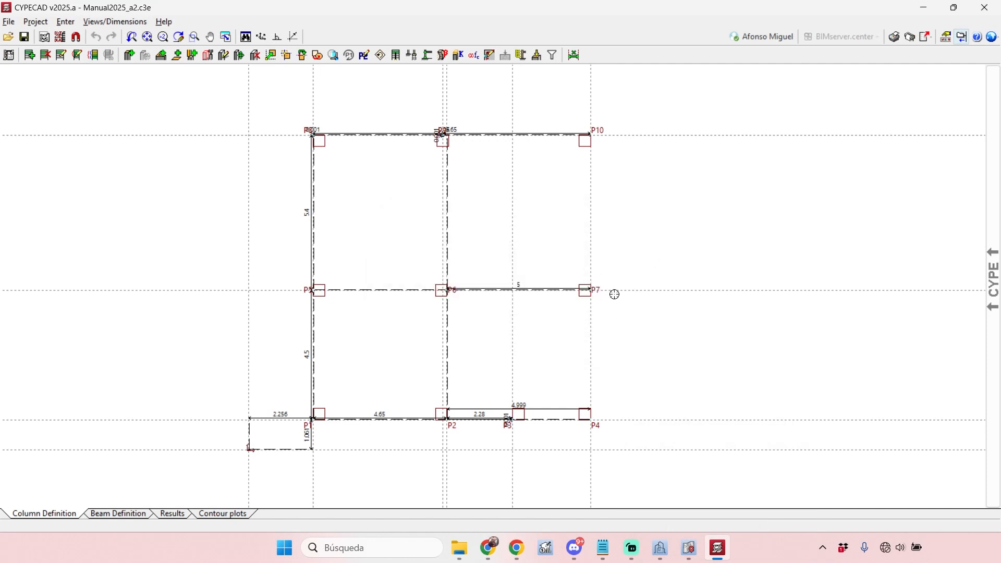
right_click(722, 552)
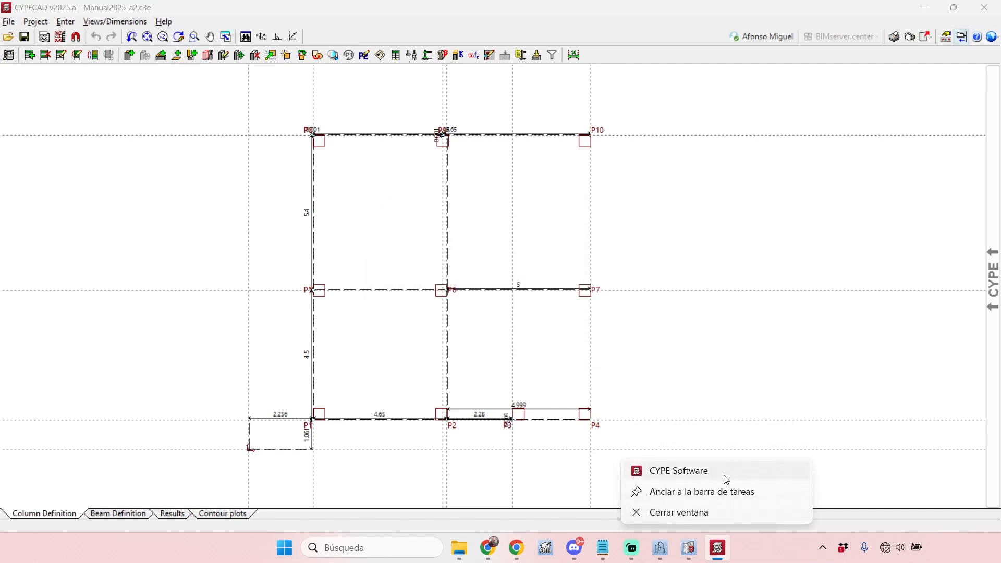
click(678, 208)
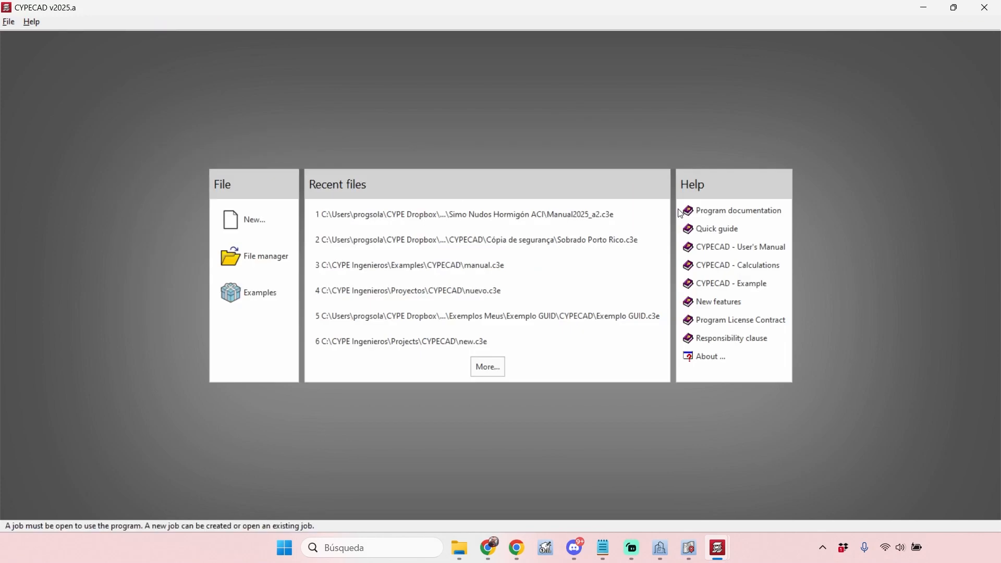
- Set up a new job named "new" that starts from the template "My new CYPECAD template.tc3e"
click(241, 220)
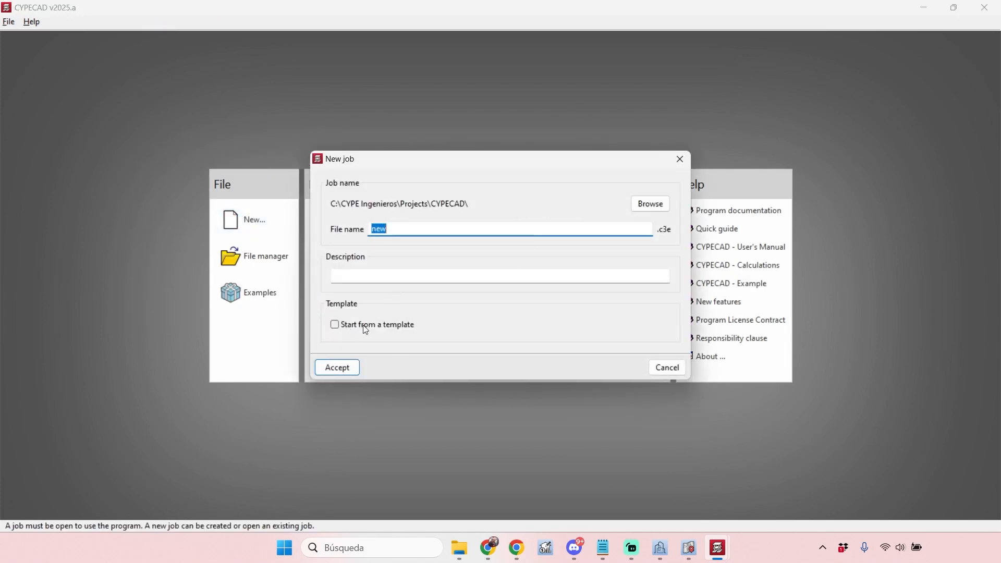
click(336, 326)
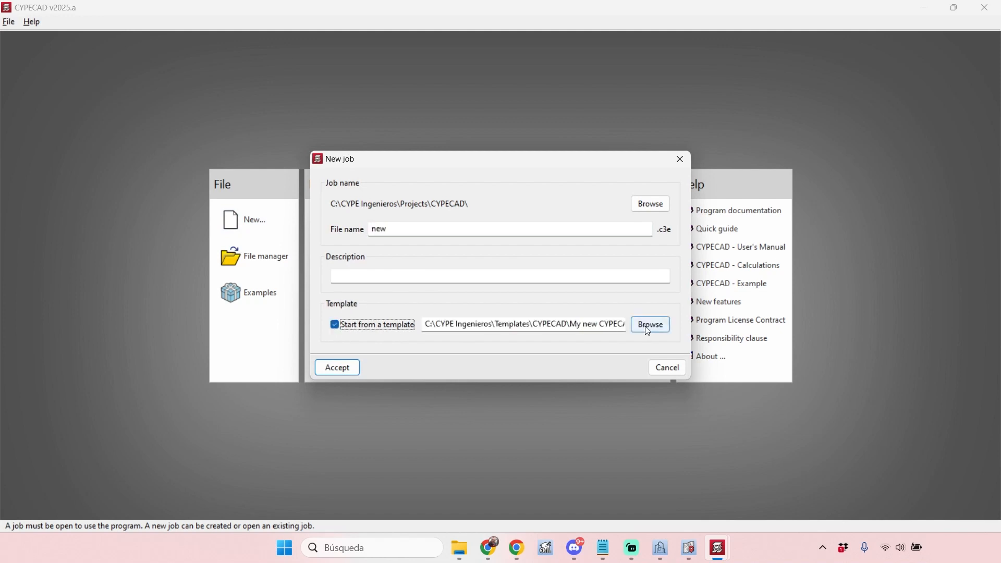
drag(449, 326, 632, 326)
click(601, 325)
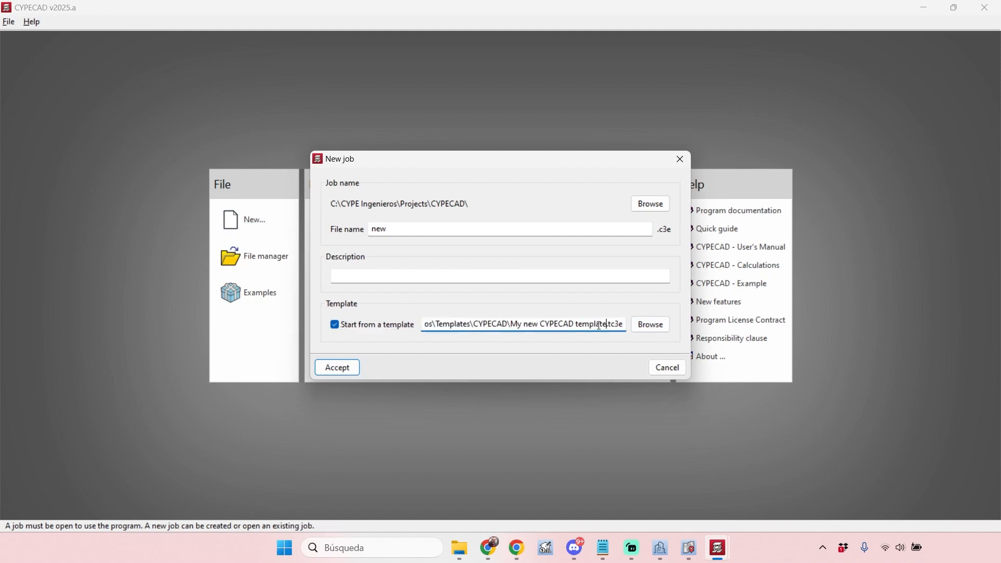
drag(426, 326, 586, 326)
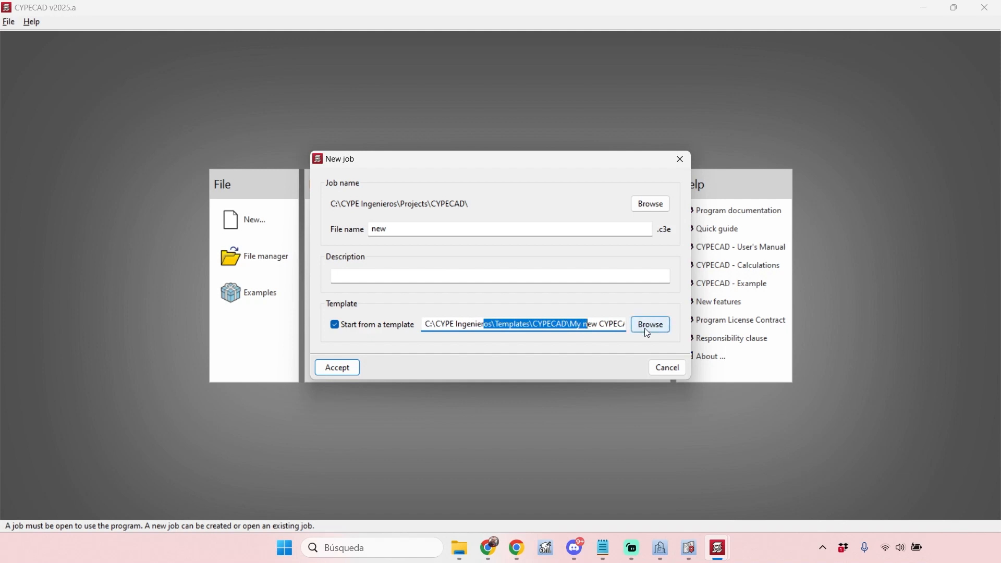
drag(568, 325, 626, 325)
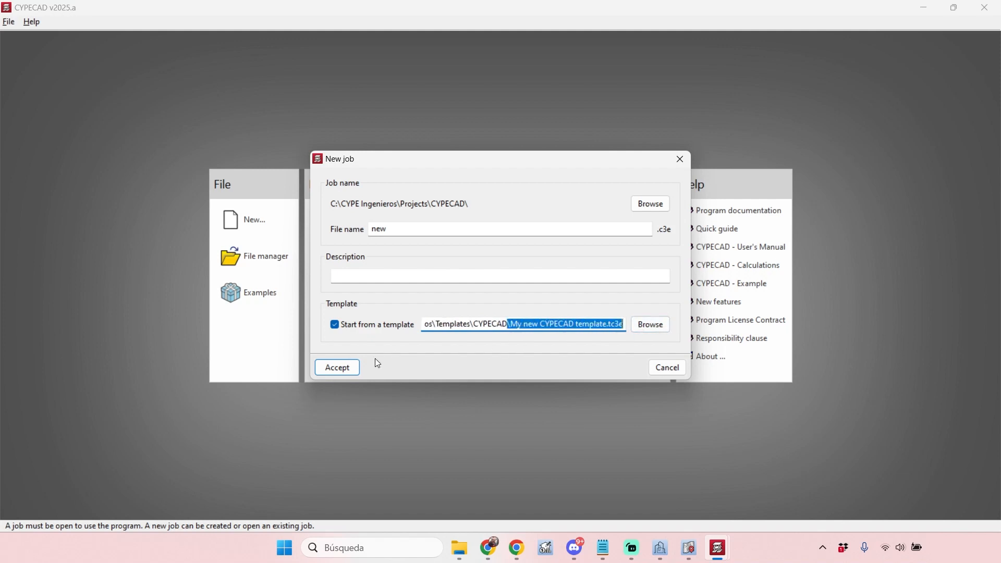
- Create the job by overwriting the existing file, without linking it to BIMserver.center, as an empty project
click(335, 367)
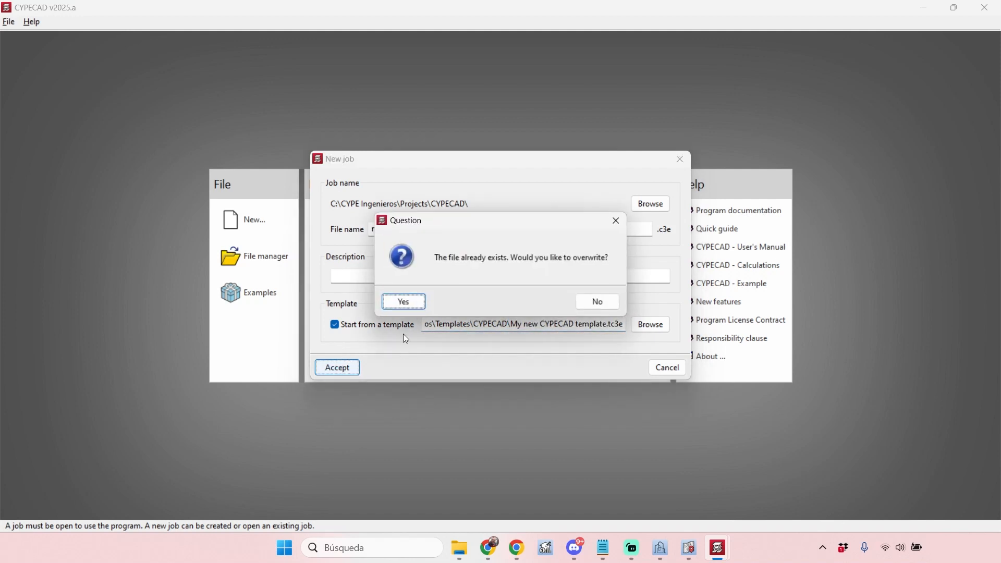
click(404, 302)
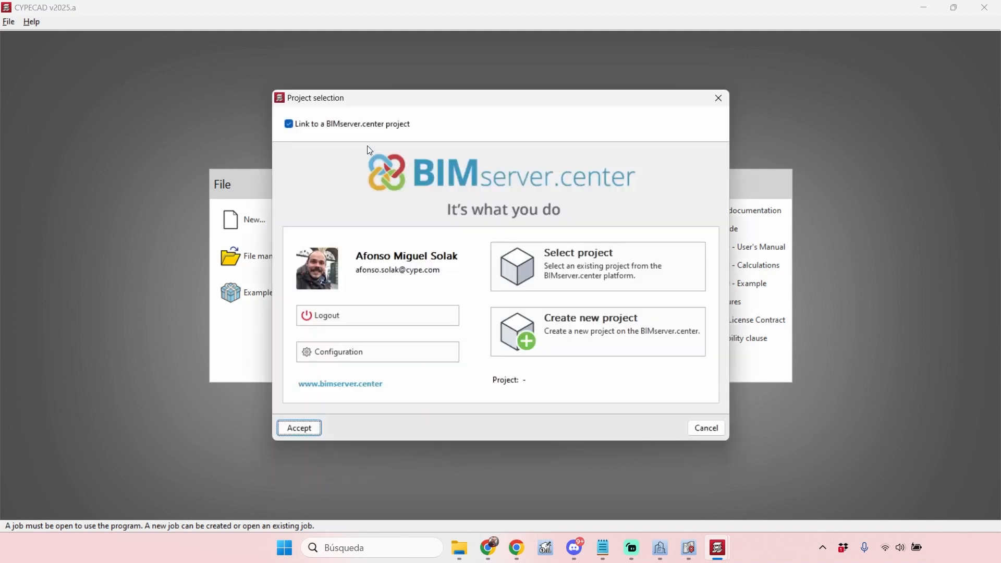
click(376, 124)
click(301, 428)
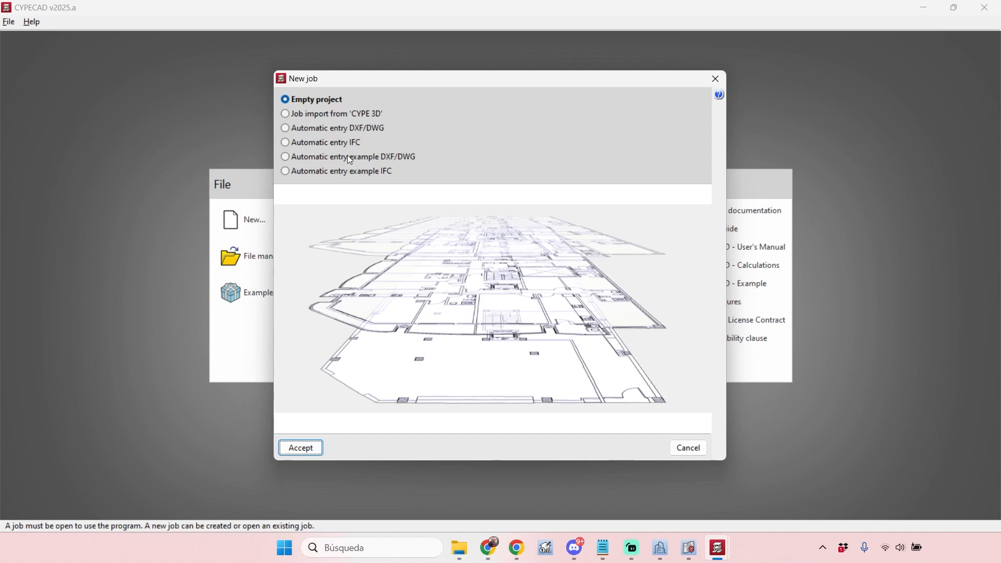
click(305, 448)
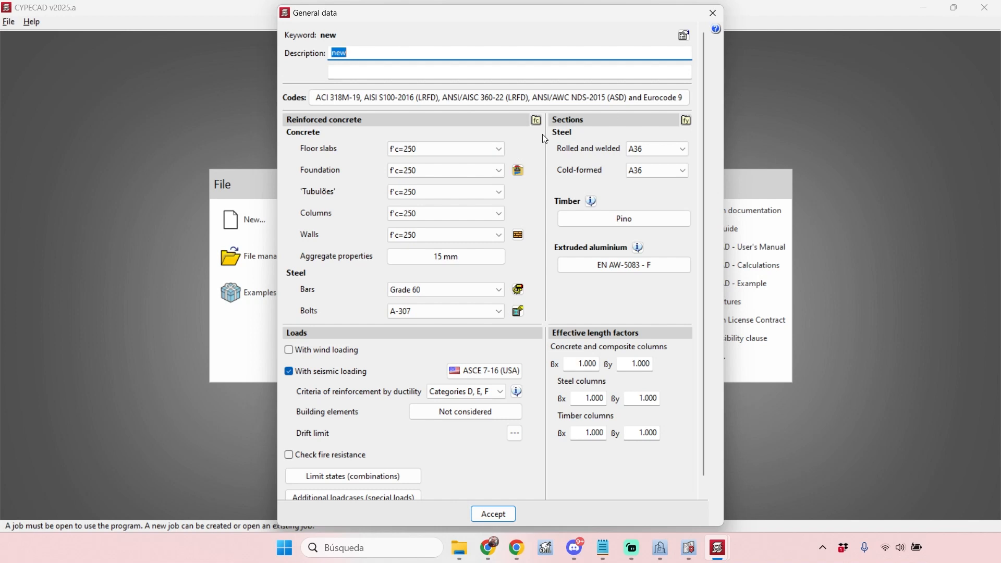
- Check the code selection and the bar steel types in the new job's general data, and accept the data
click(681, 99)
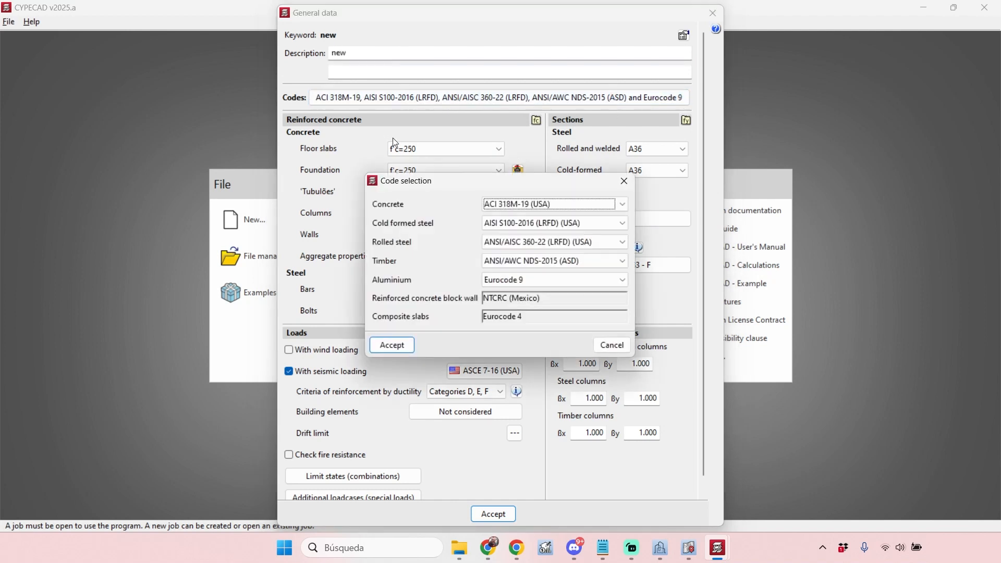
click(617, 181)
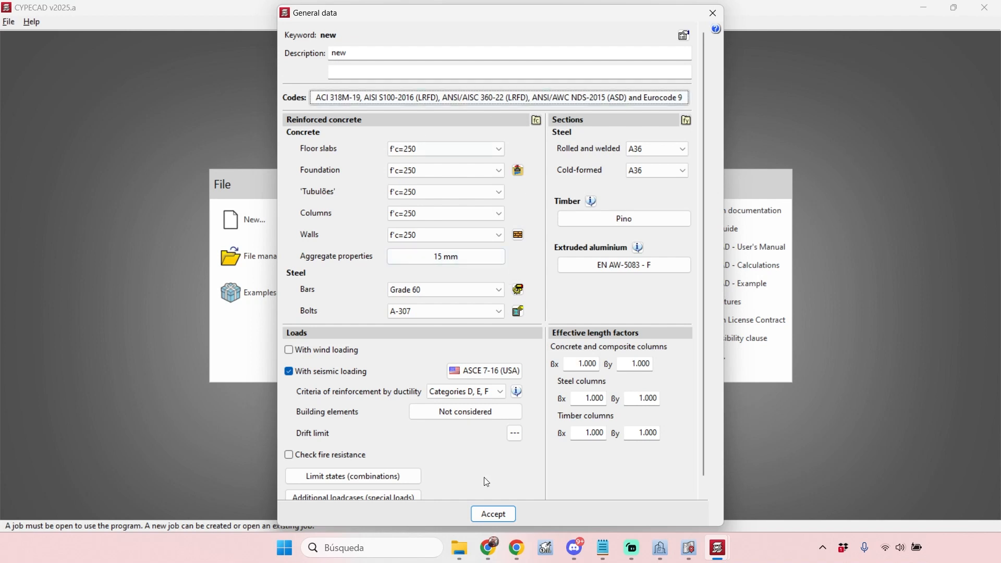
click(515, 292)
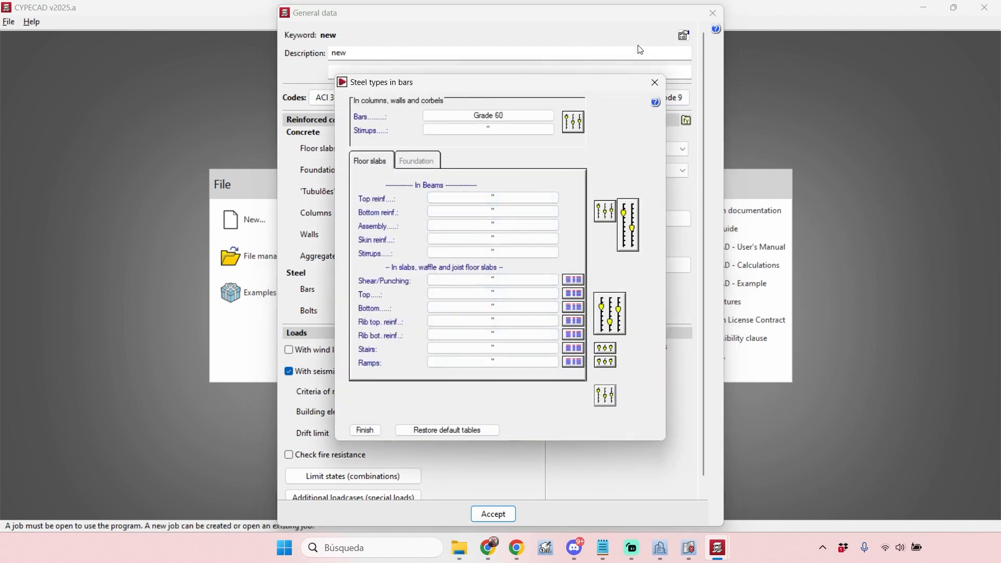
click(655, 84)
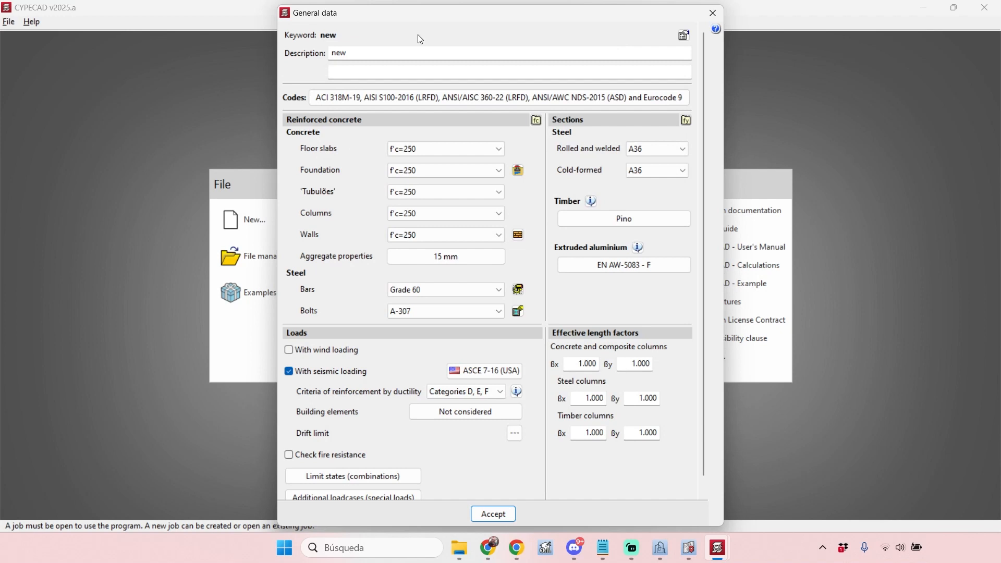
click(494, 514)
click(498, 315)
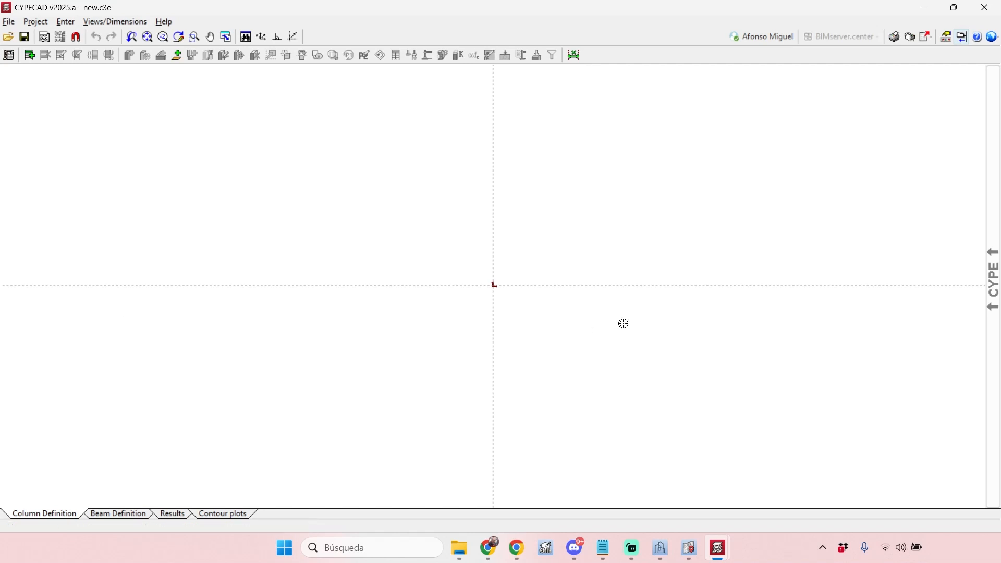
- Switch back to the Manual2025_a2.c3e job and show its beam definition
mouse_move(718, 542)
click(657, 491)
mouse_move(687, 278)
middle_down()
mouse_move(648, 244)
mouse_move(695, 299)
middle_up()
scroll(649, 244, up, 2)
scroll(660, 295, up, 2)
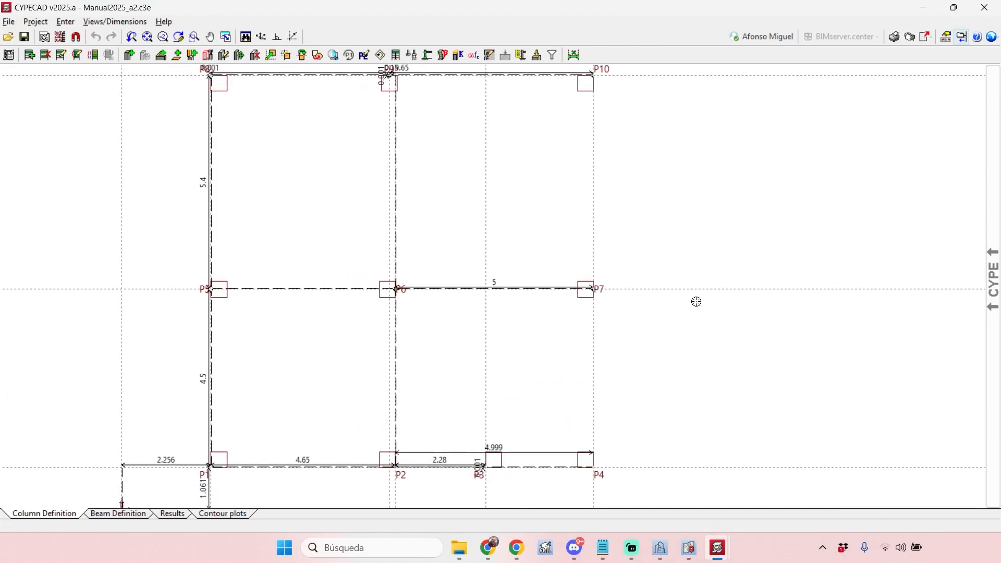
scroll(664, 309, down, 1)
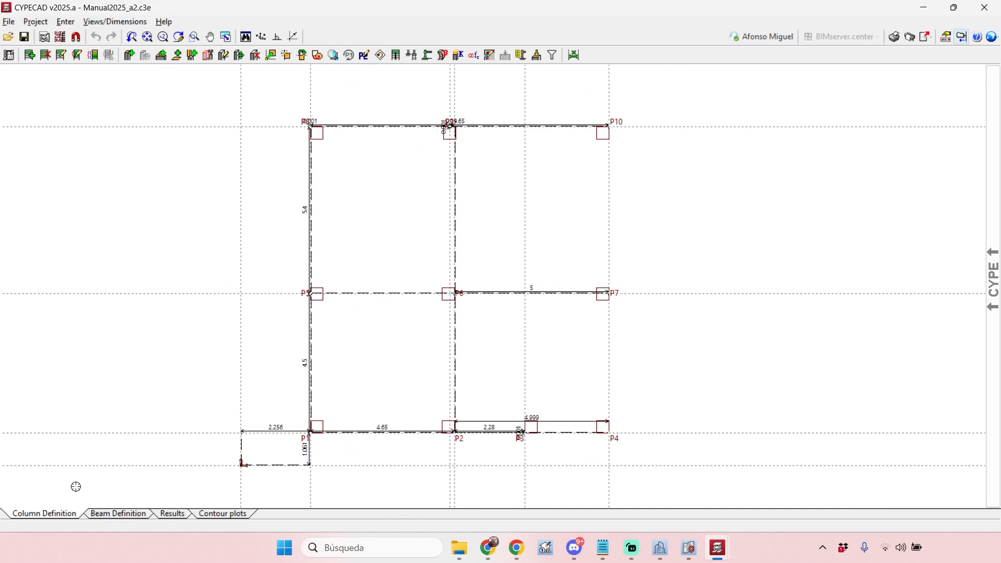
click(122, 517)
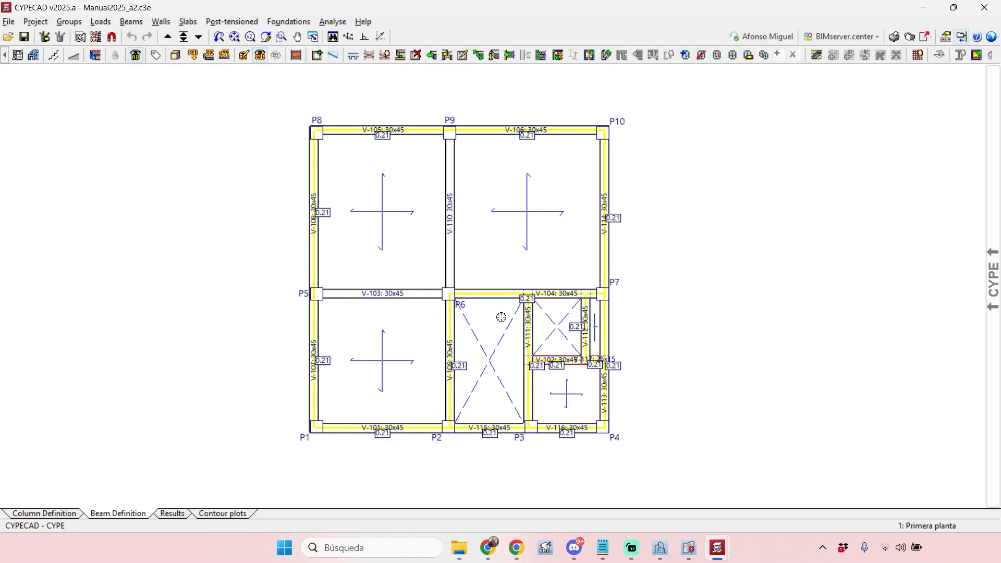
- Open the Loads dialog for entering loads and reposition it over the floor plan
click(101, 22)
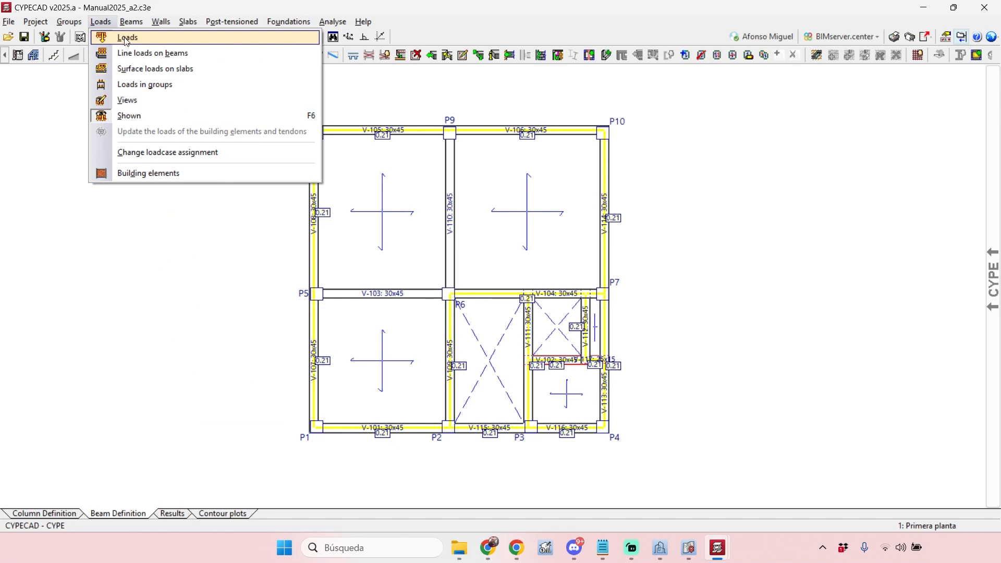
click(126, 38)
drag(431, 189, 377, 185)
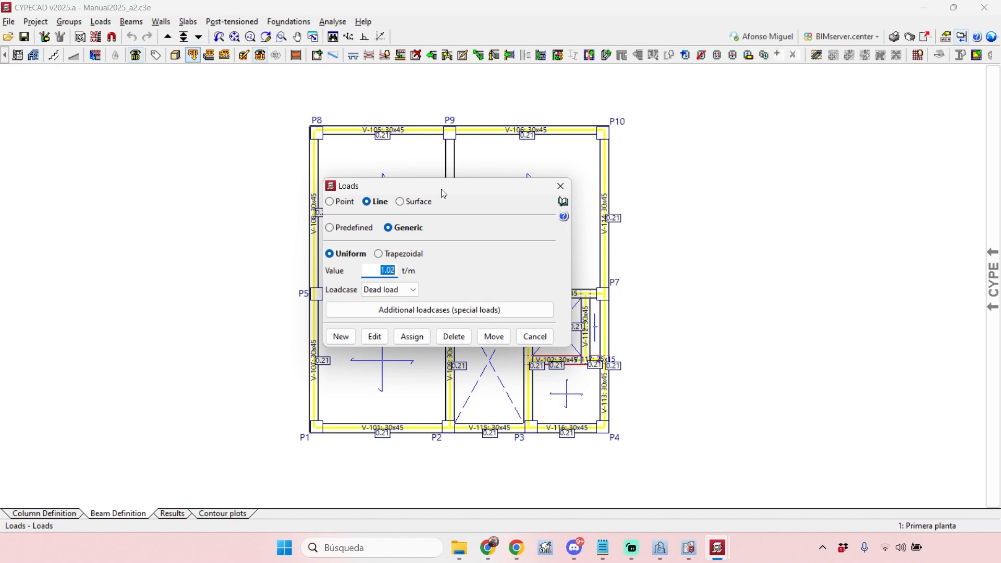
drag(441, 192, 416, 230)
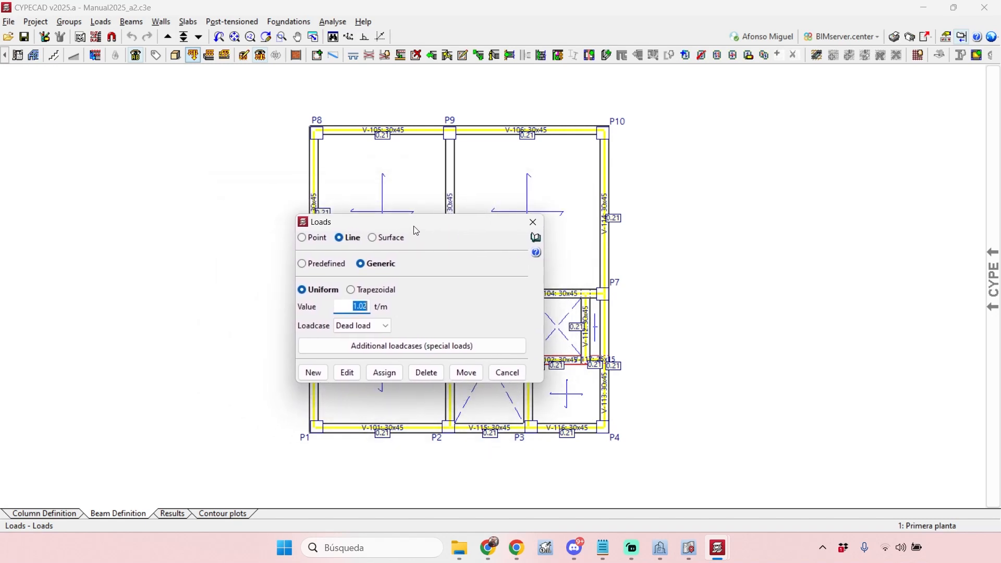
- Compare the generic value settings for point, line and surface loads, ending on line loads
click(316, 238)
click(349, 238)
click(402, 237)
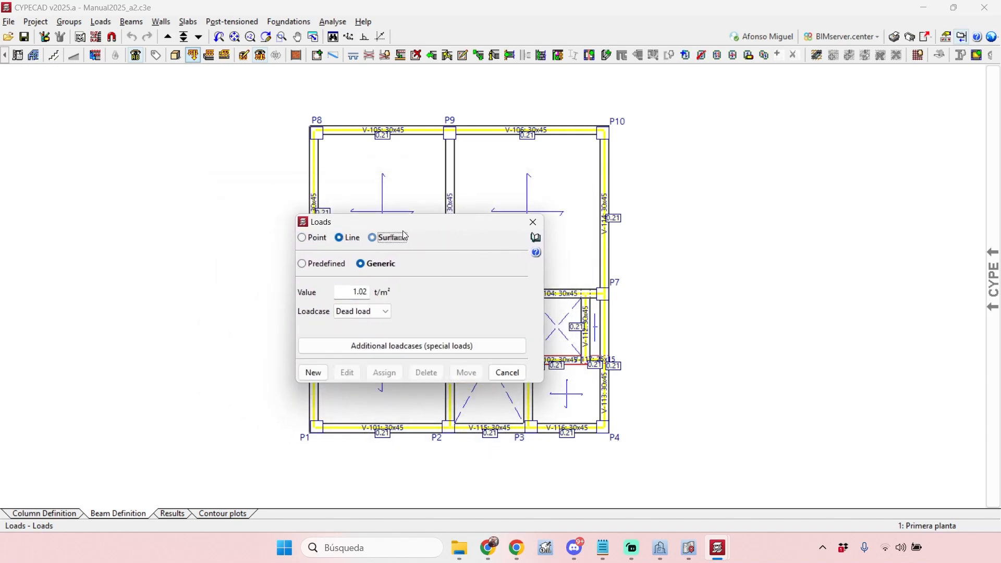
click(351, 241)
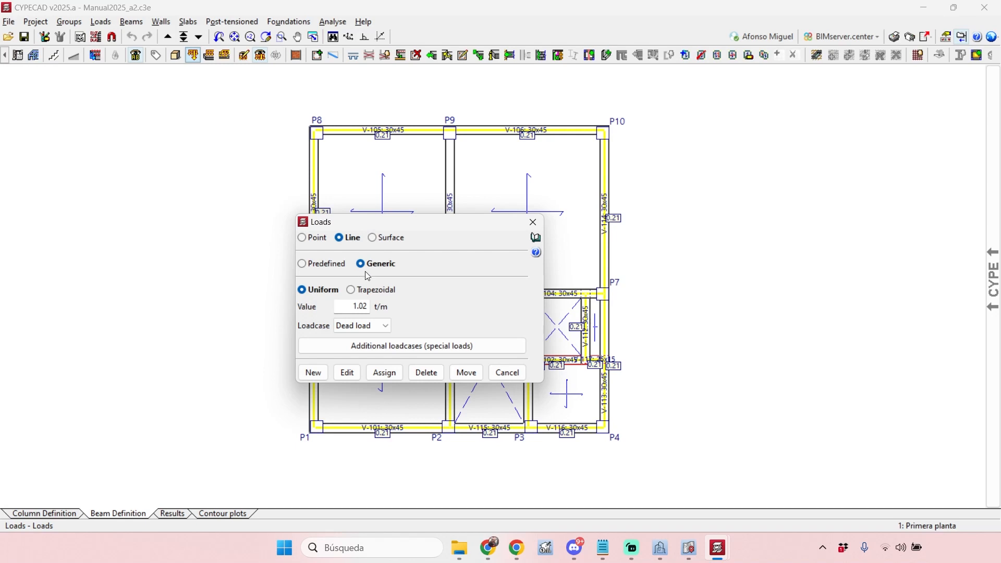
click(347, 306)
click(321, 237)
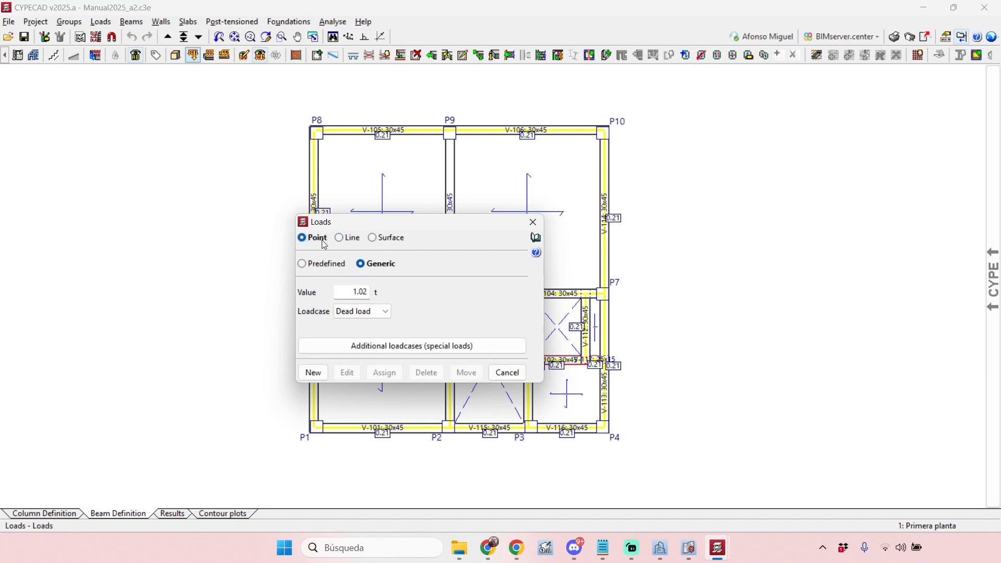
double_click(372, 294)
click(374, 240)
drag(350, 292, 367, 292)
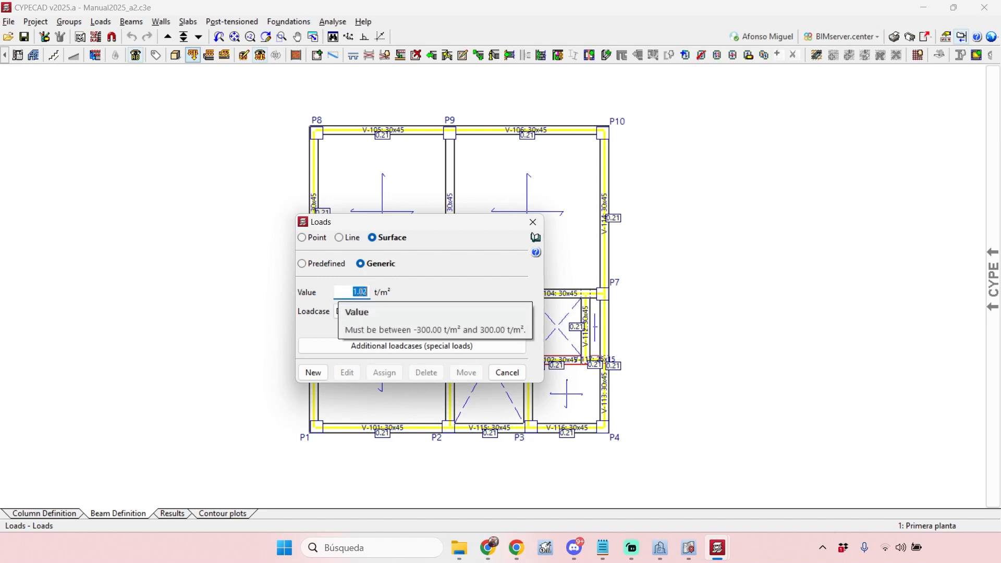
click(349, 239)
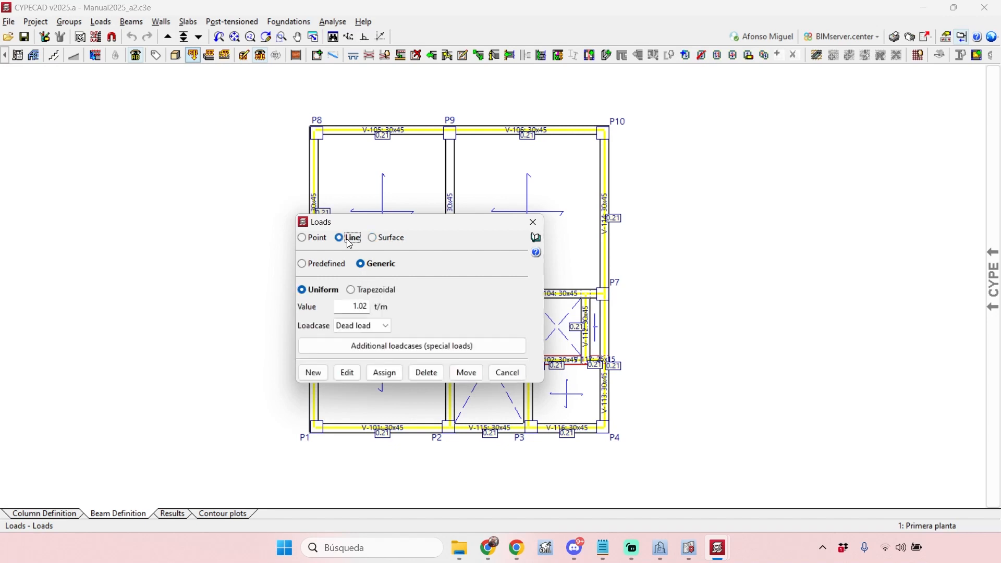
- Switch the line load to predefined, look over the available references and start a new predefined load
click(319, 266)
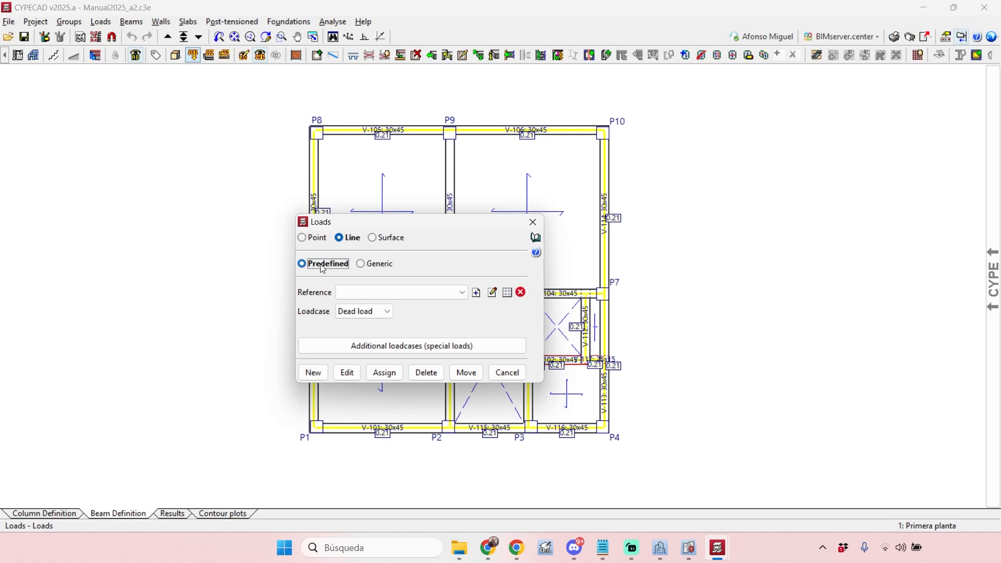
mouse_move(443, 224)
mouse_down()
mouse_move(446, 205)
mouse_move(449, 217)
mouse_up()
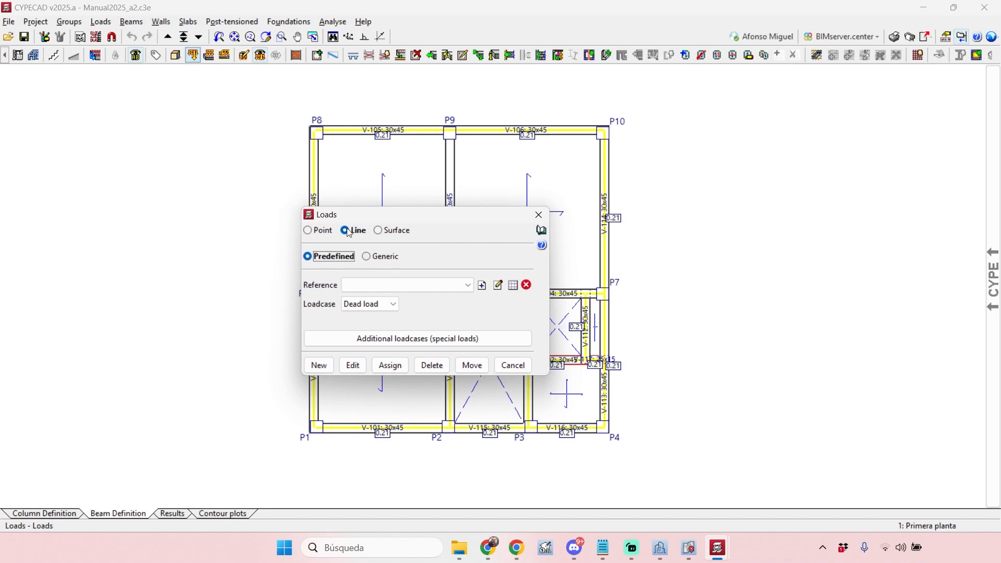
click(453, 288)
click(454, 288)
click(454, 288)
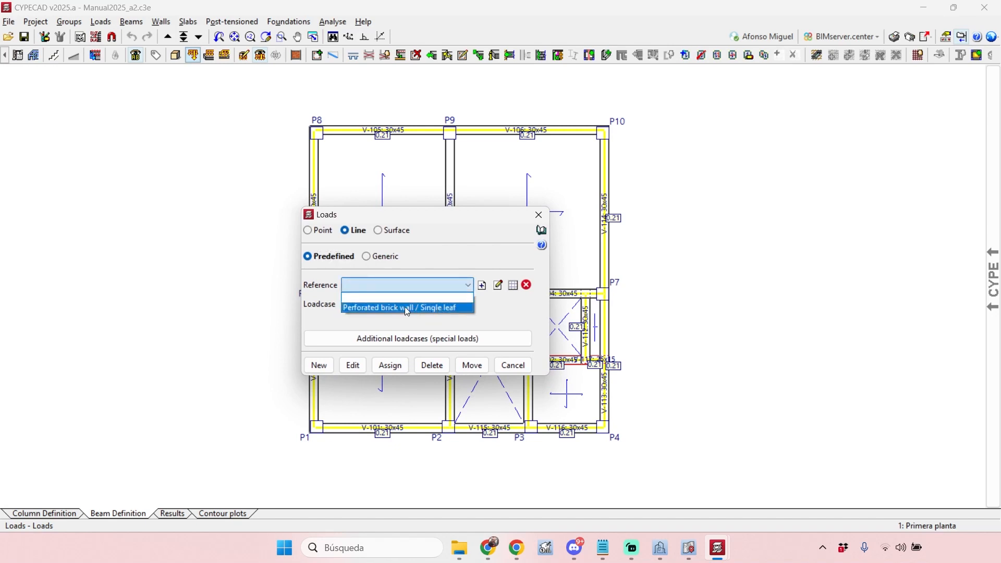
click(426, 261)
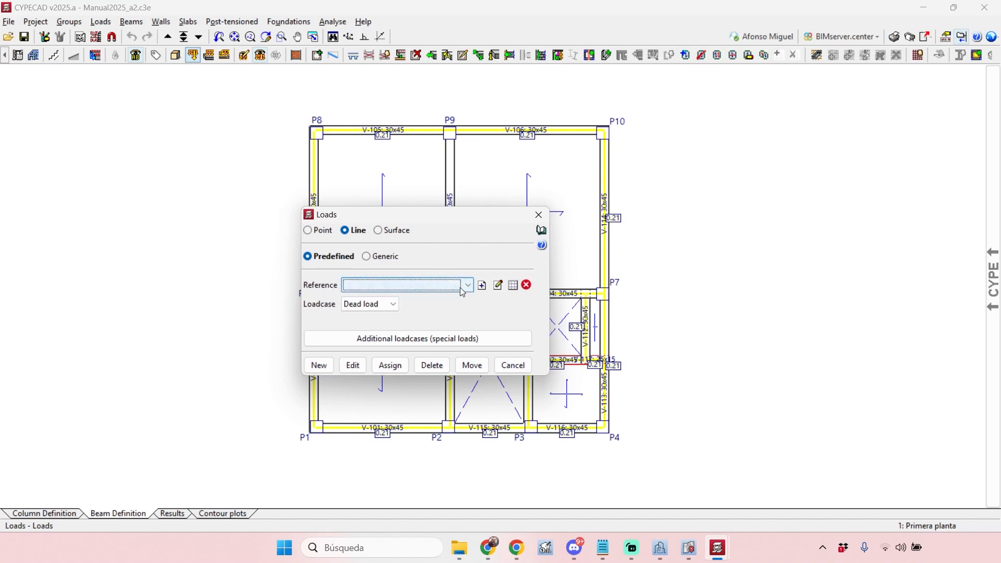
click(482, 285)
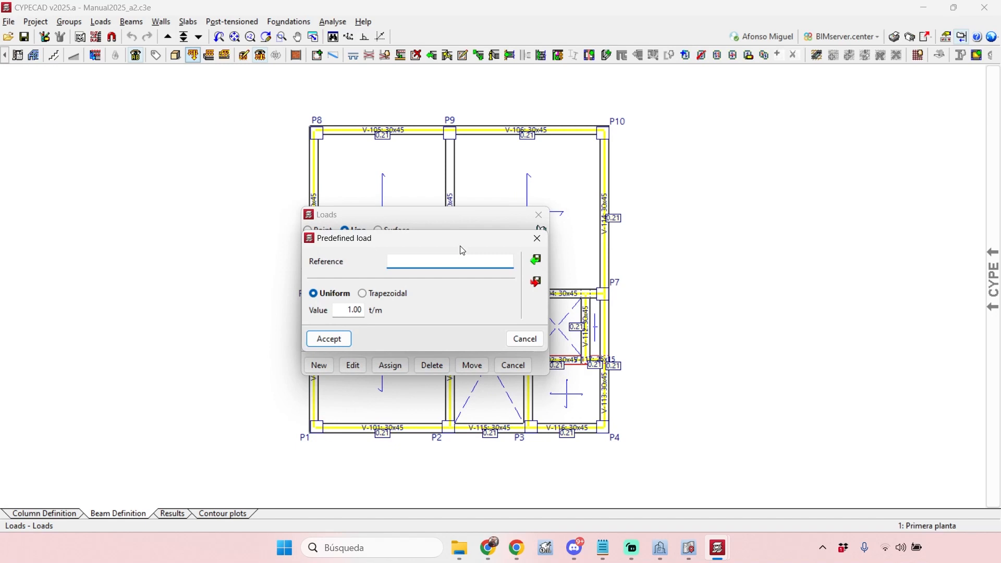
drag(473, 246, 610, 278)
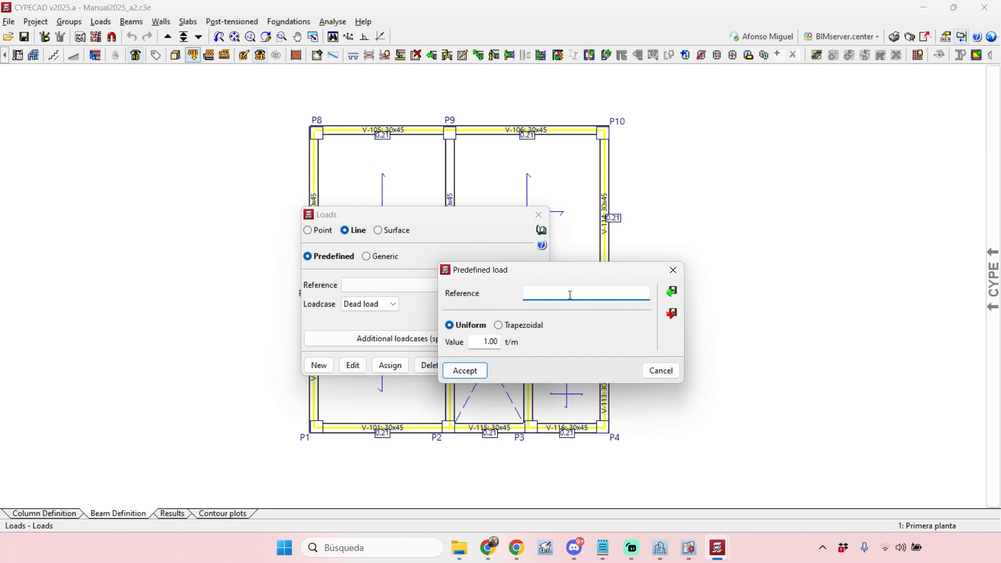
text(Brick wall)
key(BackSpace)
key(BackSpace)
key(BackSpace)
key(BackSpace)
key(BackSpace)
key(BackSpace)
key(BackSpace)
key(BackSpace)
key(BackSpace)
key(BackSpace)
- Enter "External Wall - Perforated brick - Double leaf" as the reference of the new predefined line load
text(Ec)
key(BackSpace)
text(xten)
text(al Wall -)
text( Pe)
text(rforated)
text( brick)
text( - )
text(Dou)
text(ble leaf)
drag(594, 291, 523, 287)
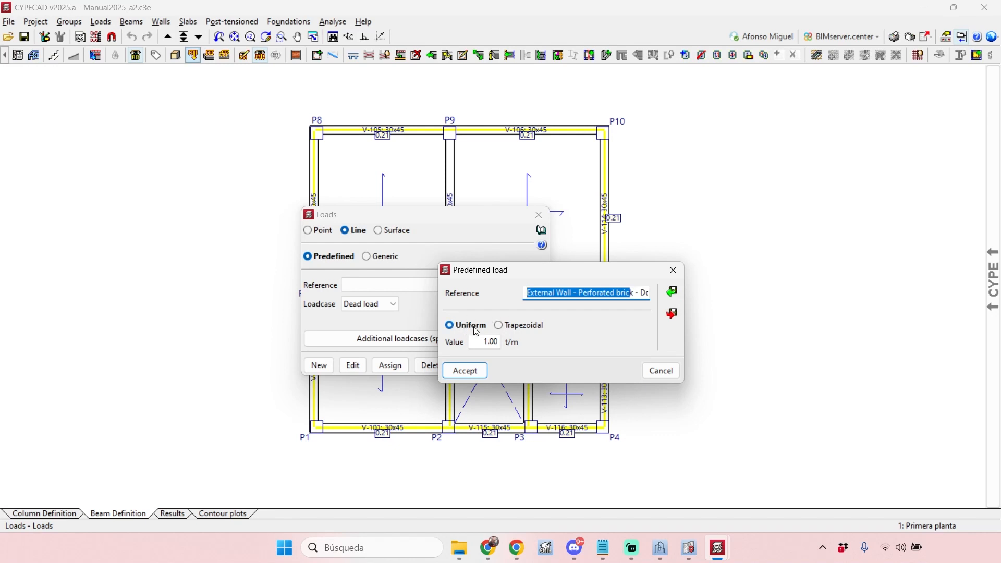
- Set the predefined load's uniform value to 0.35 t/m and accept it
click(480, 346)
text(0.35)
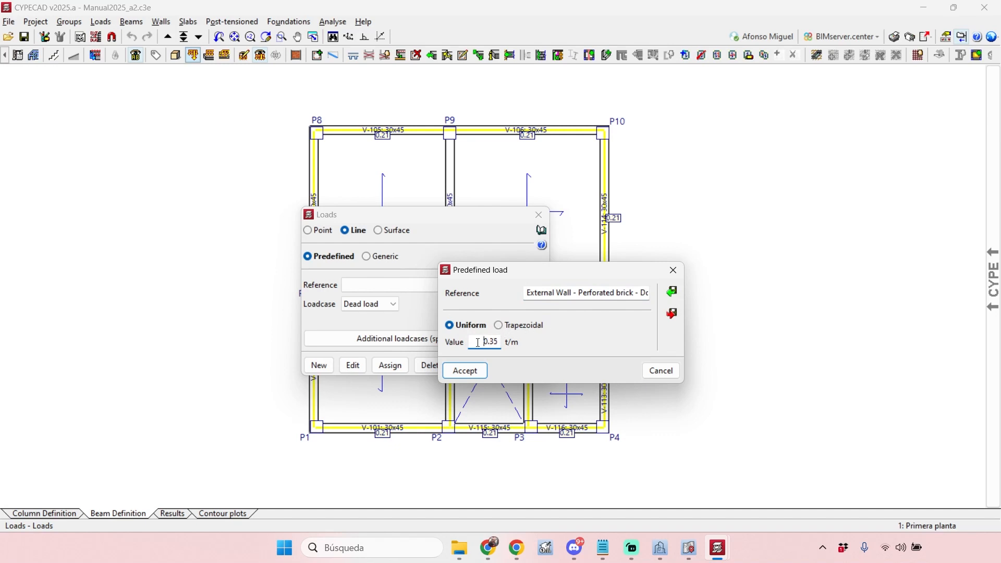
double_click(478, 343)
click(476, 371)
- Look over the predefined line load references and open the table of predefined loads
click(389, 287)
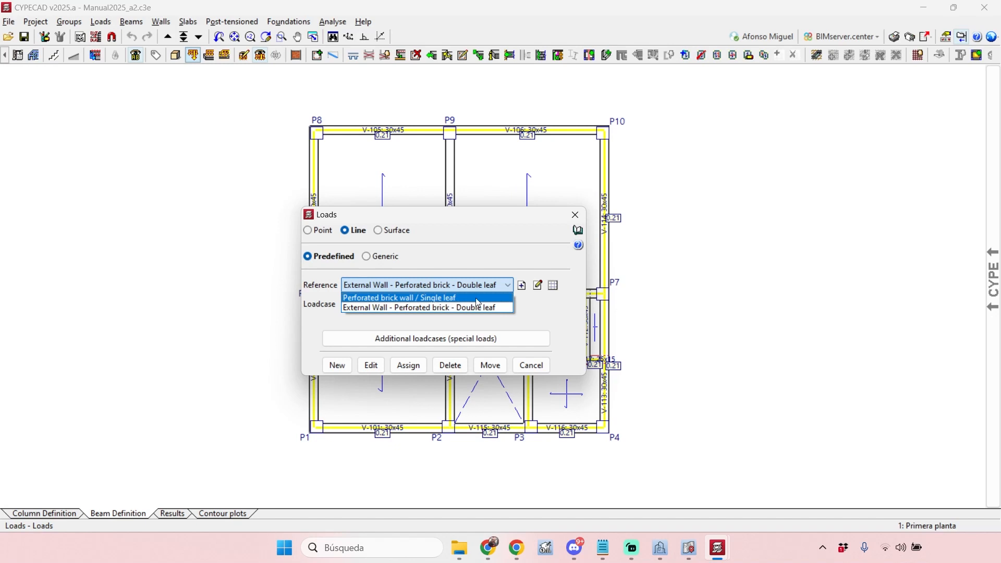
click(554, 286)
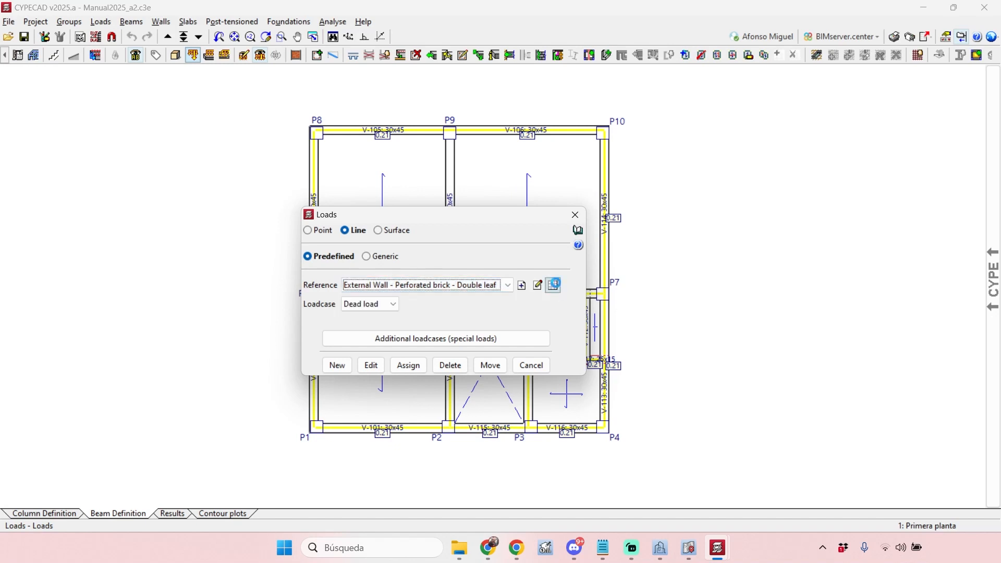
- Duplicate the double-leaf external wall load in the predefined loads and name the copy "External Wall - Perforated brick - Single leaf"
drag(562, 266, 476, 232)
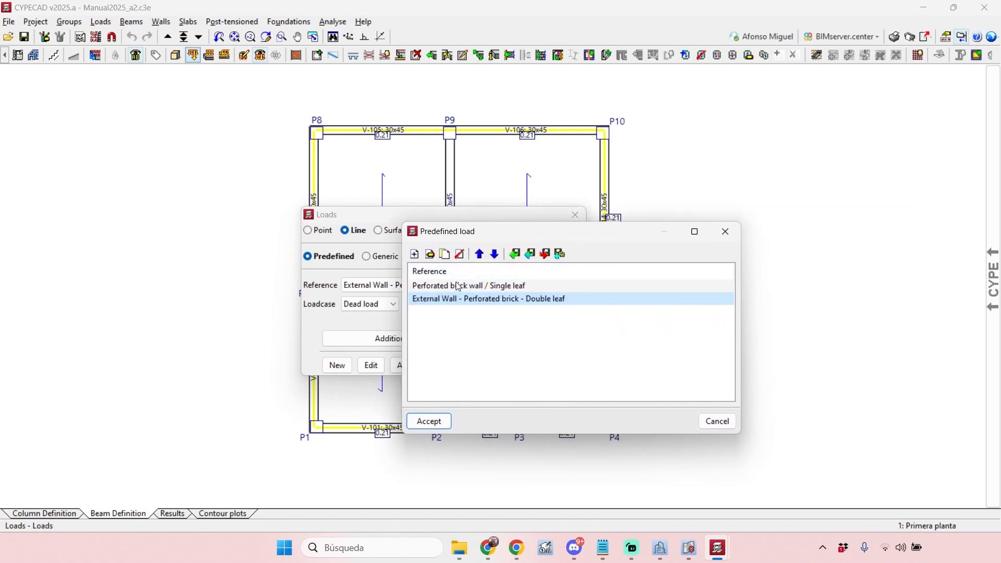
click(480, 254)
click(494, 255)
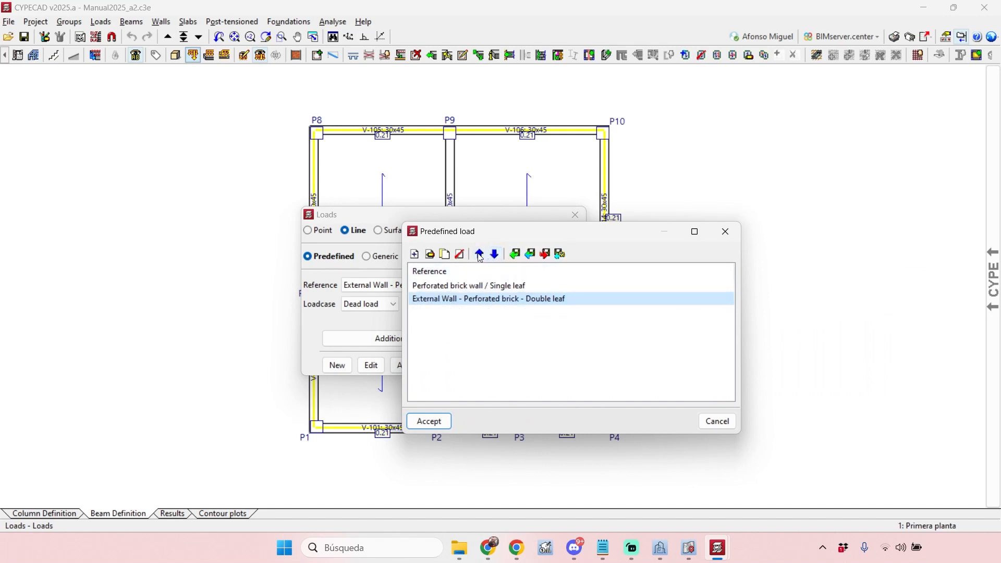
click(445, 254)
click(563, 300)
drag(562, 300, 529, 304)
click(558, 300)
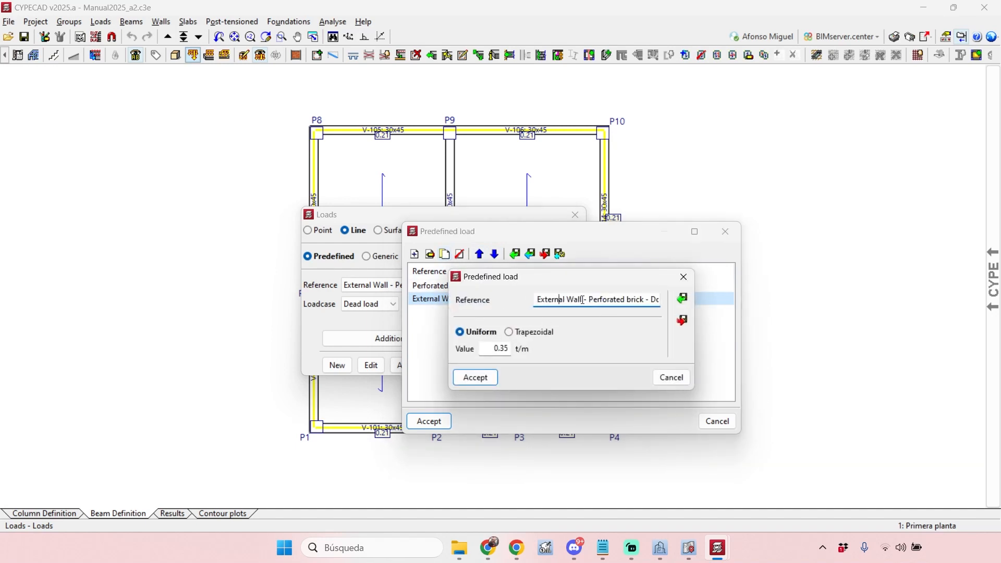
drag(538, 300, 624, 297)
click(642, 300)
click(634, 299)
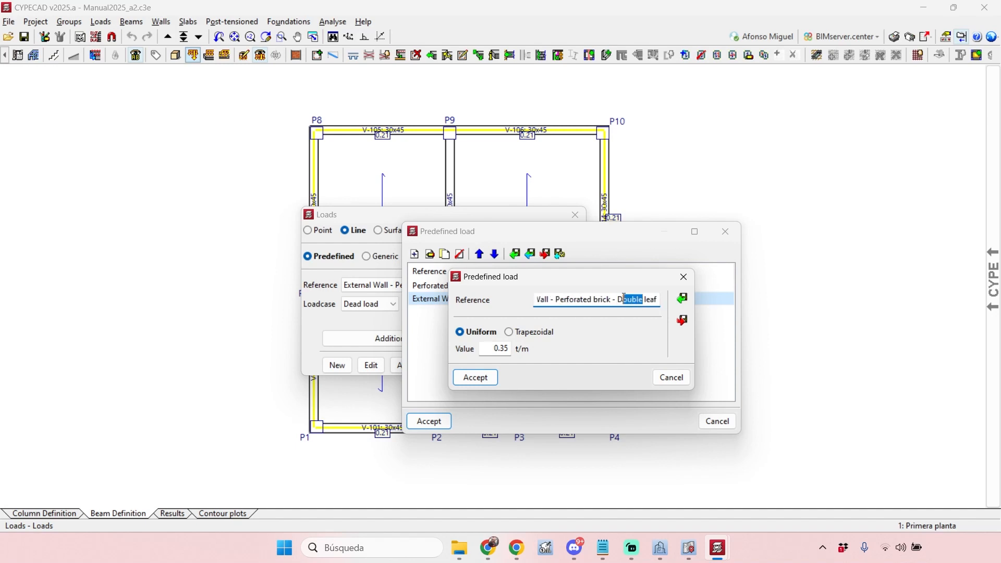
text(Siungle)
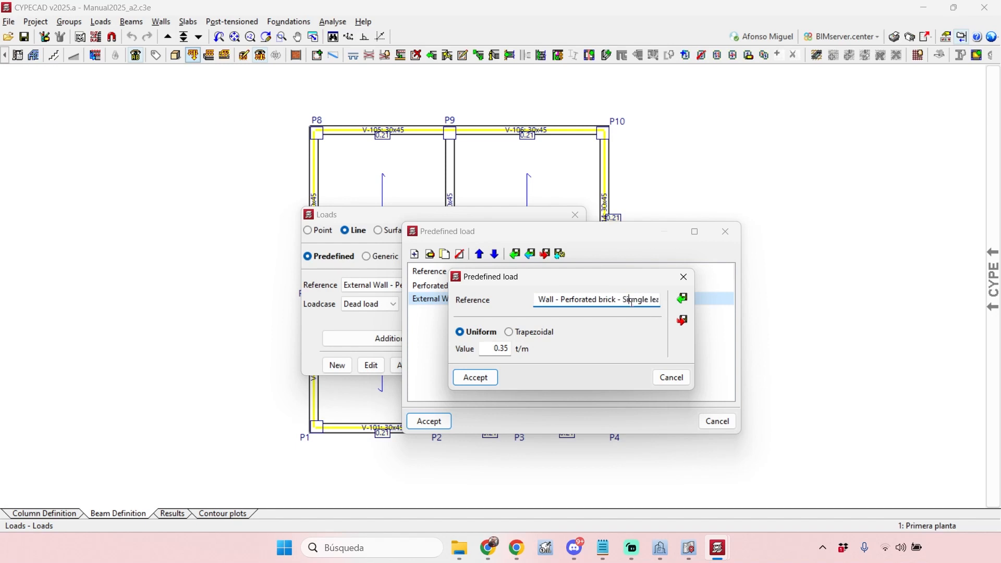
- Set the single-leaf external wall load's uniform value to 0.24 t/m and move it above the double-leaf entry
drag(492, 349, 540, 351)
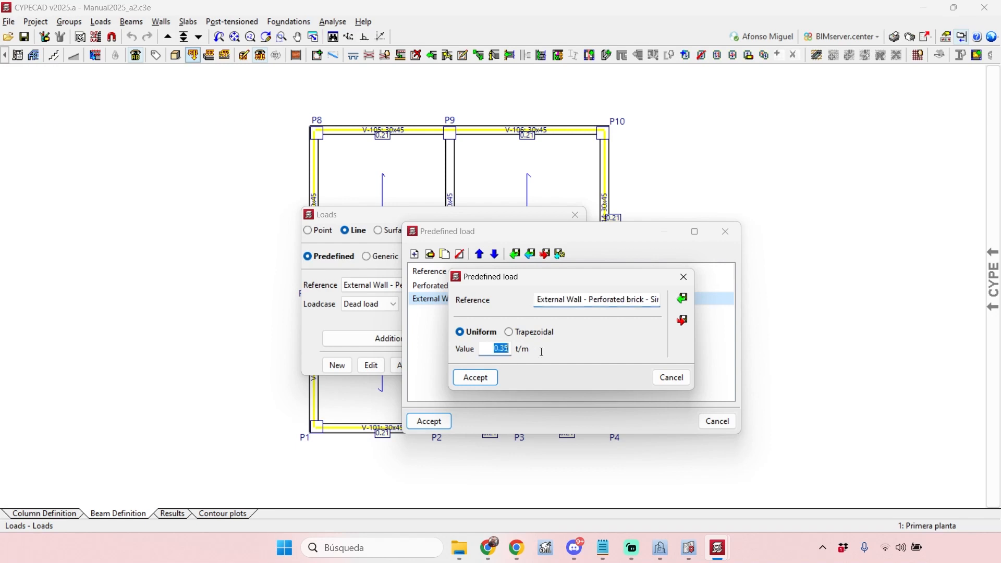
text(0)
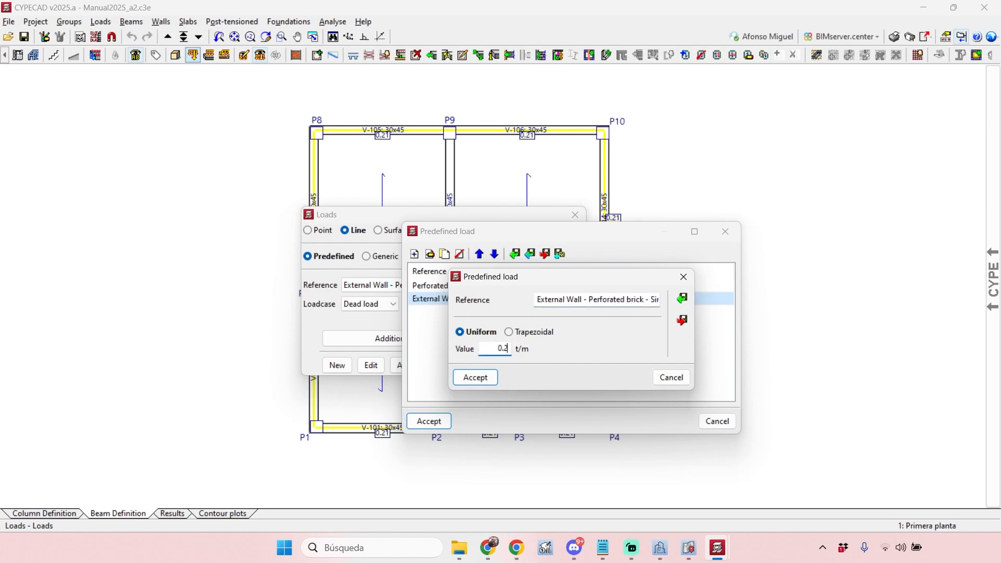
click(475, 378)
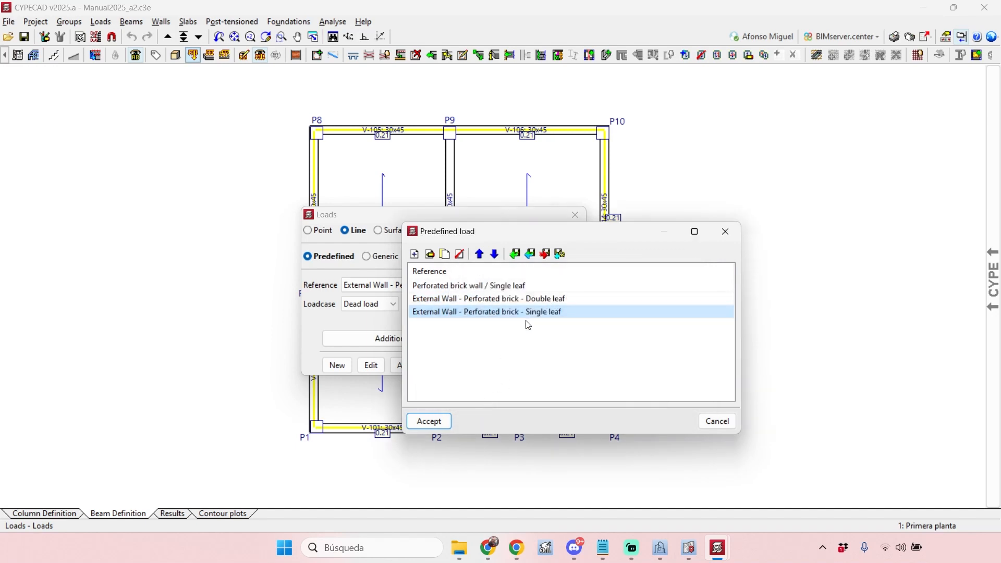
click(479, 254)
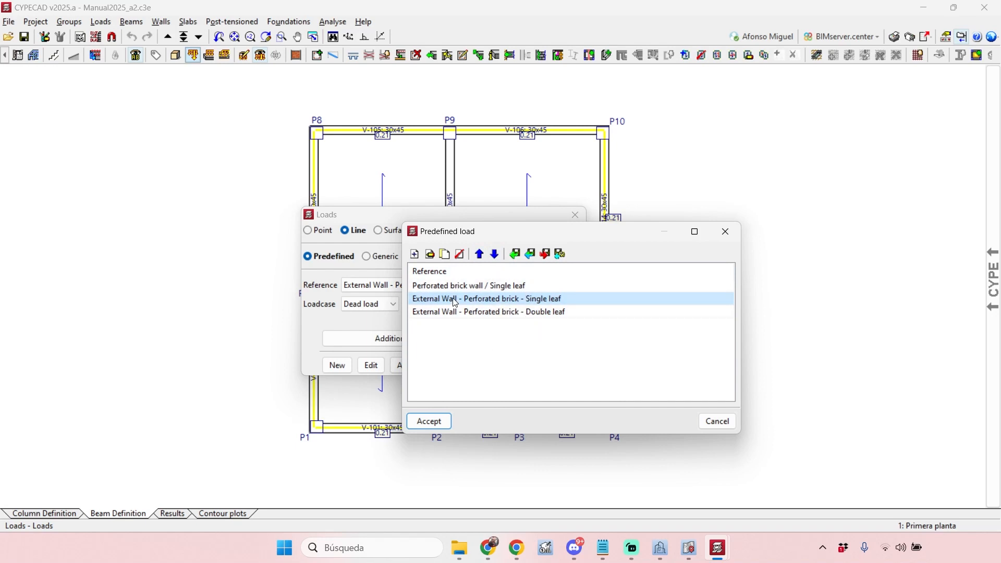
click(440, 429)
click(470, 286)
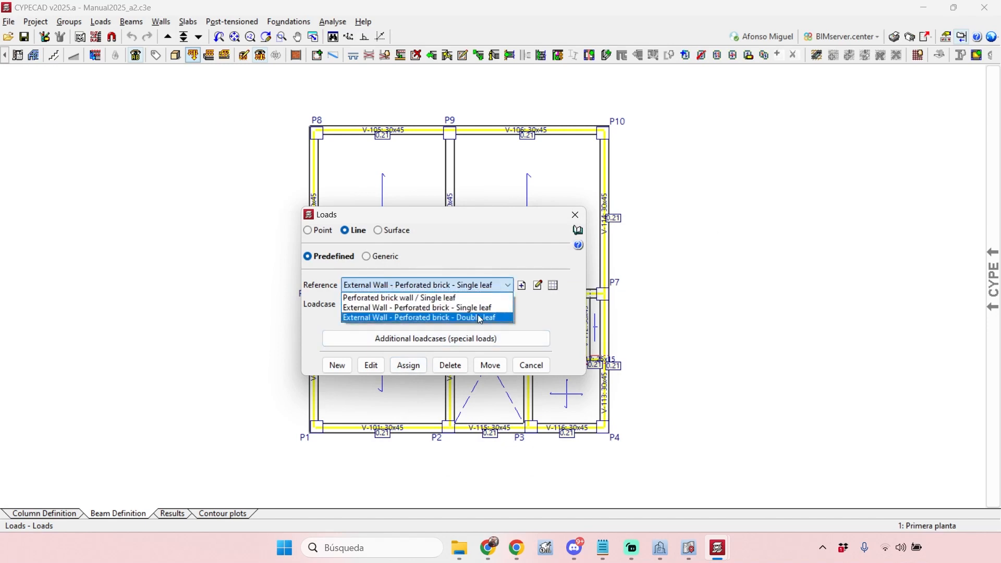
click(526, 322)
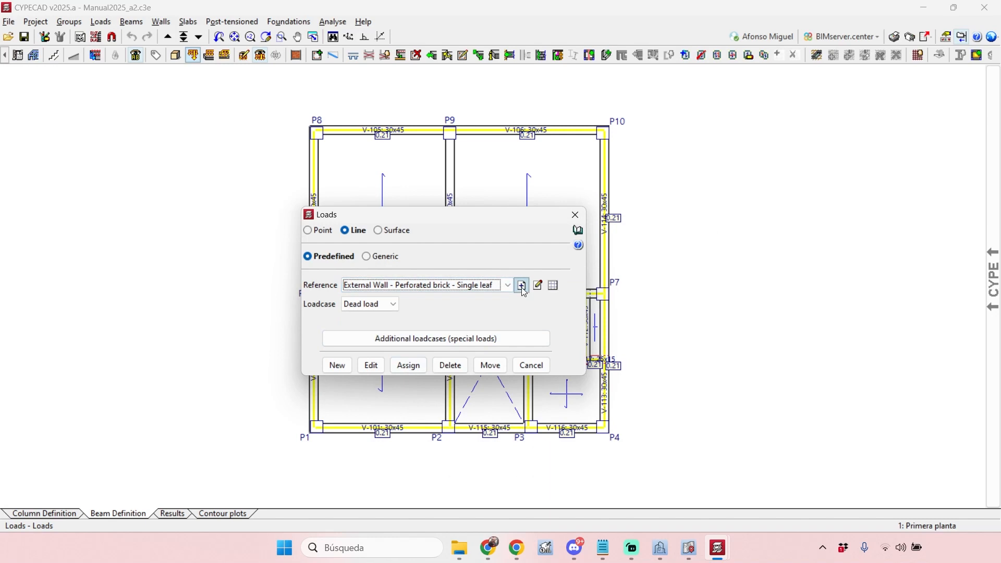
click(551, 288)
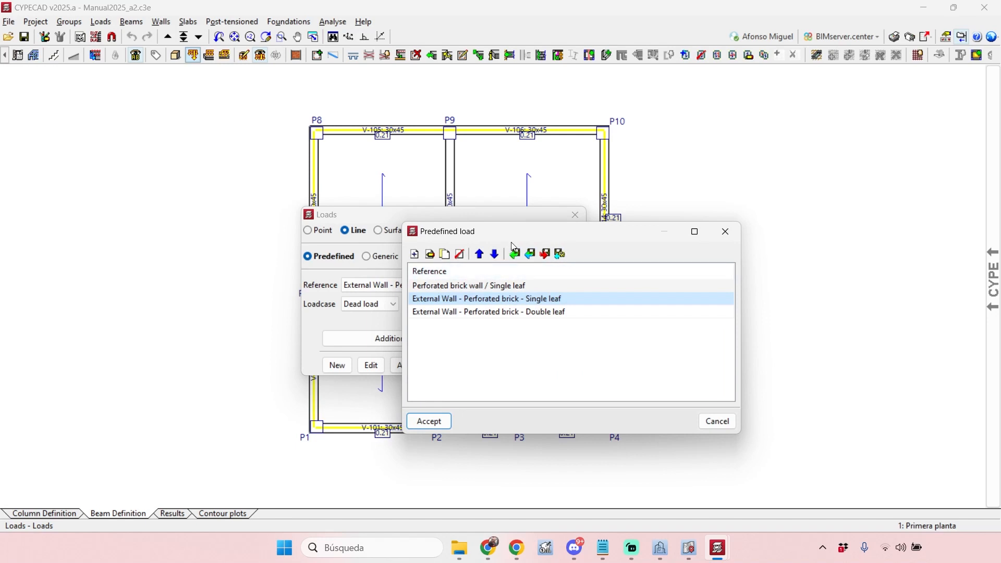
click(725, 231)
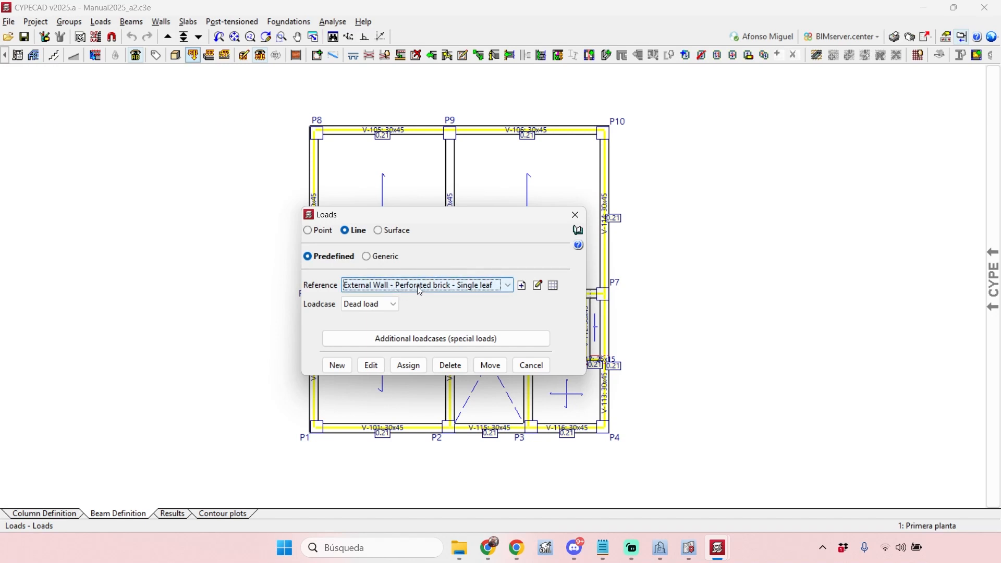
click(380, 304)
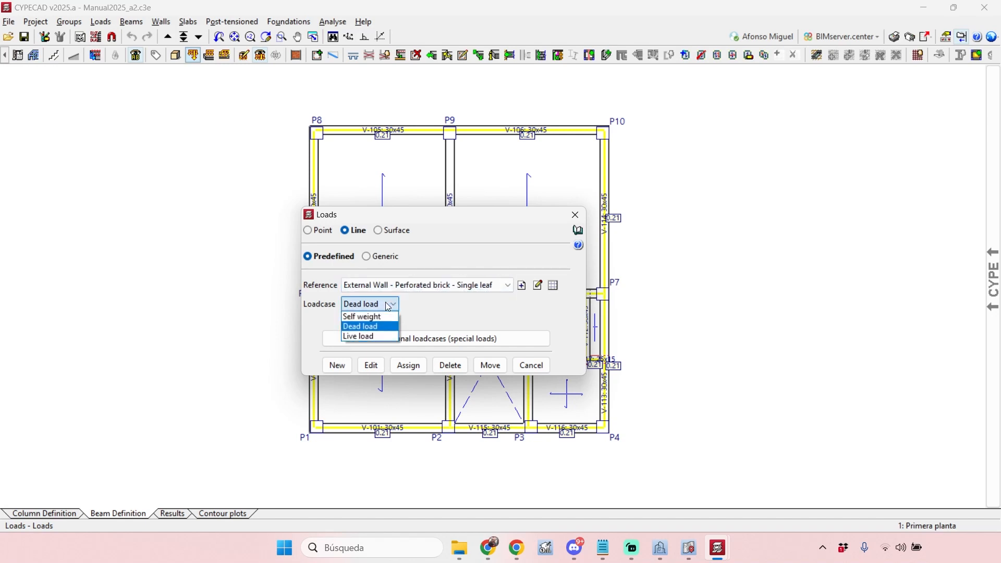
click(462, 312)
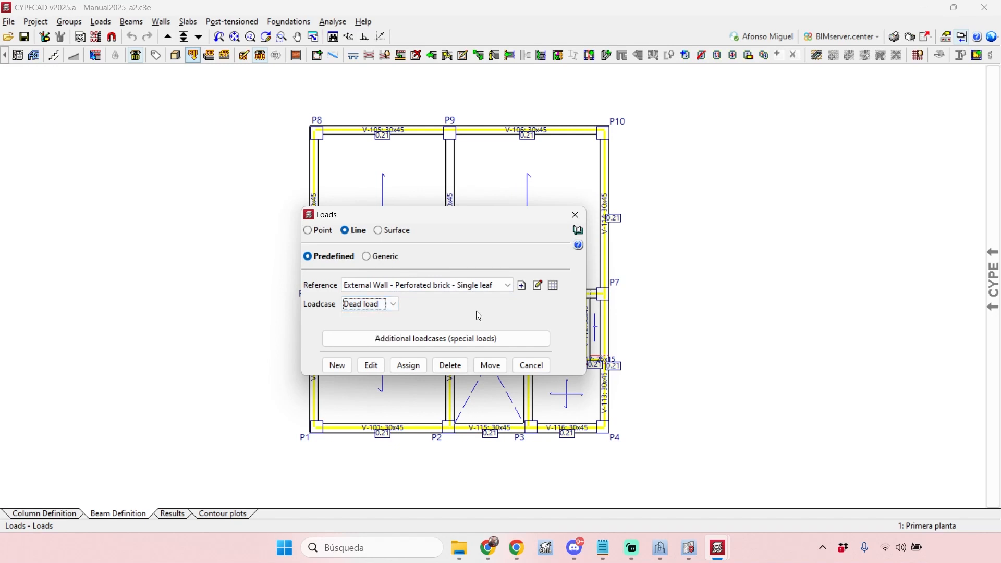
- Add a single-leaf external wall line load, as dead load, along beam V-103 between columns P5 and P6
drag(487, 214, 643, 203)
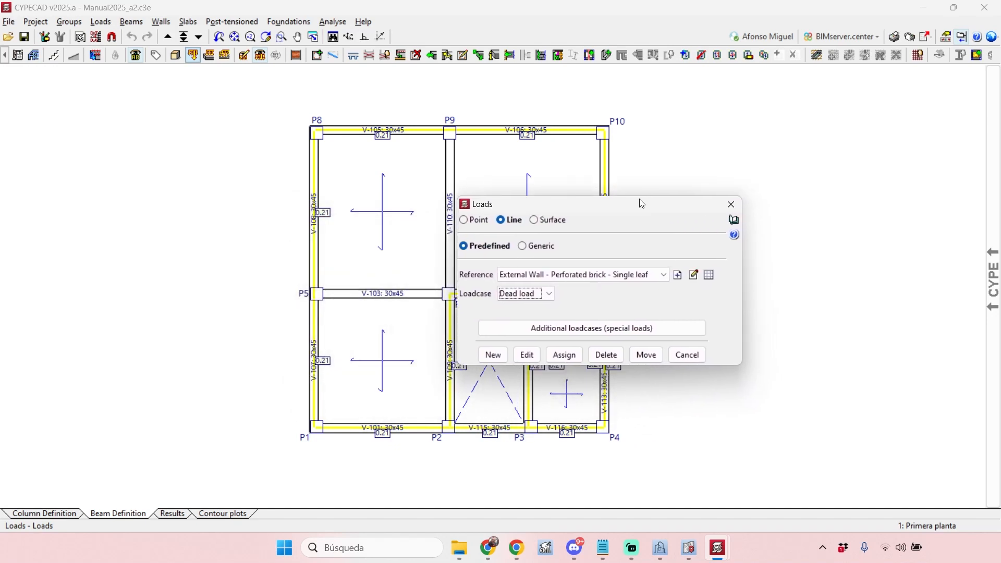
click(493, 355)
scroll(334, 294, up, 3)
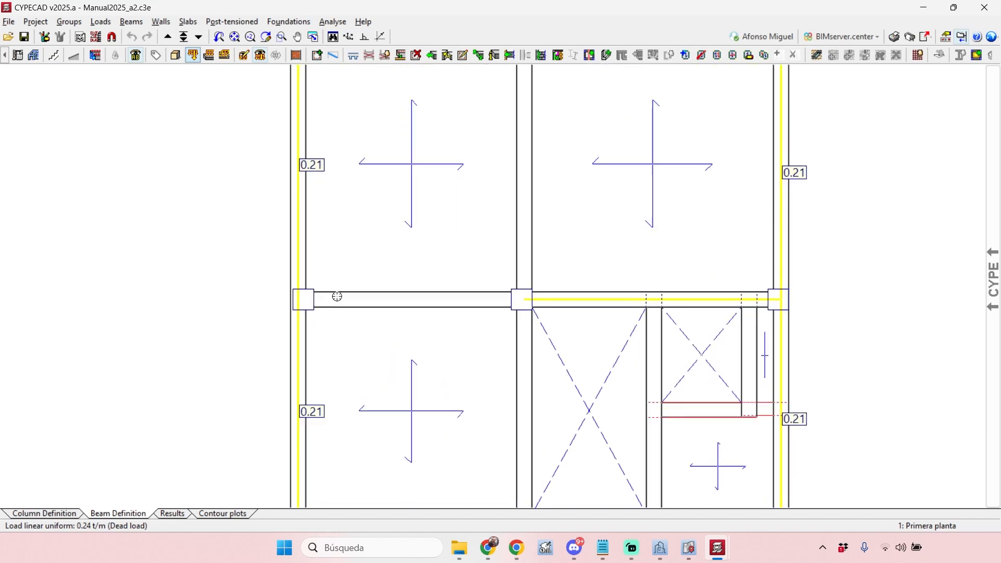
click(317, 301)
click(518, 304)
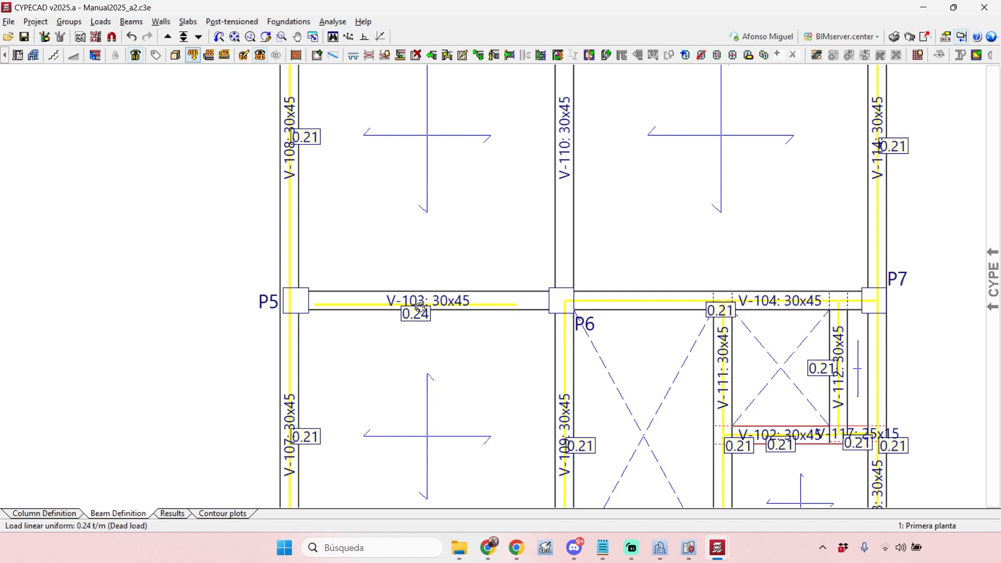
- Edit the line load on beam V-108 to use the predefined reference "External Wall - Perforated brick - Double leaf"
scroll(417, 295, down, 1)
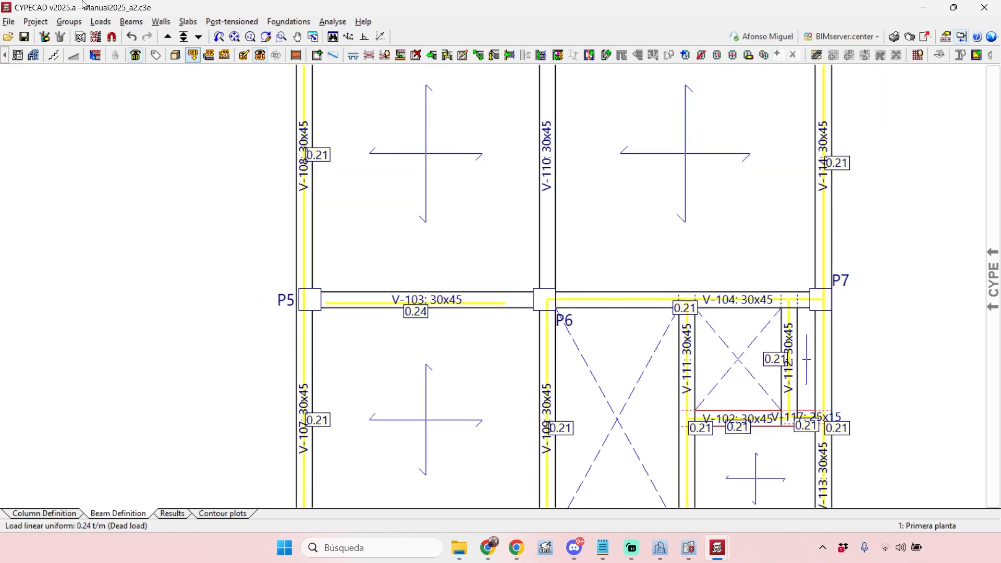
click(101, 21)
click(111, 37)
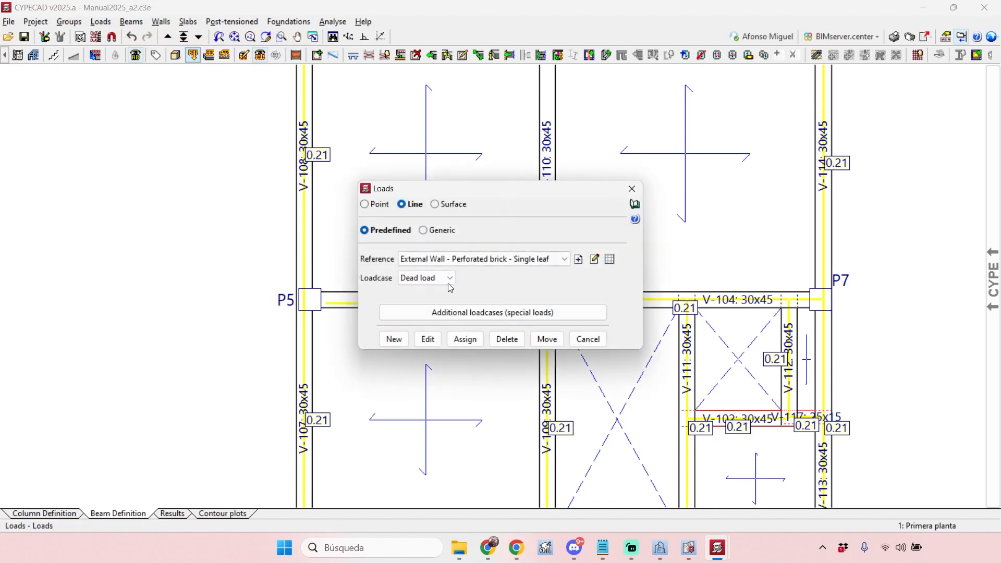
click(428, 339)
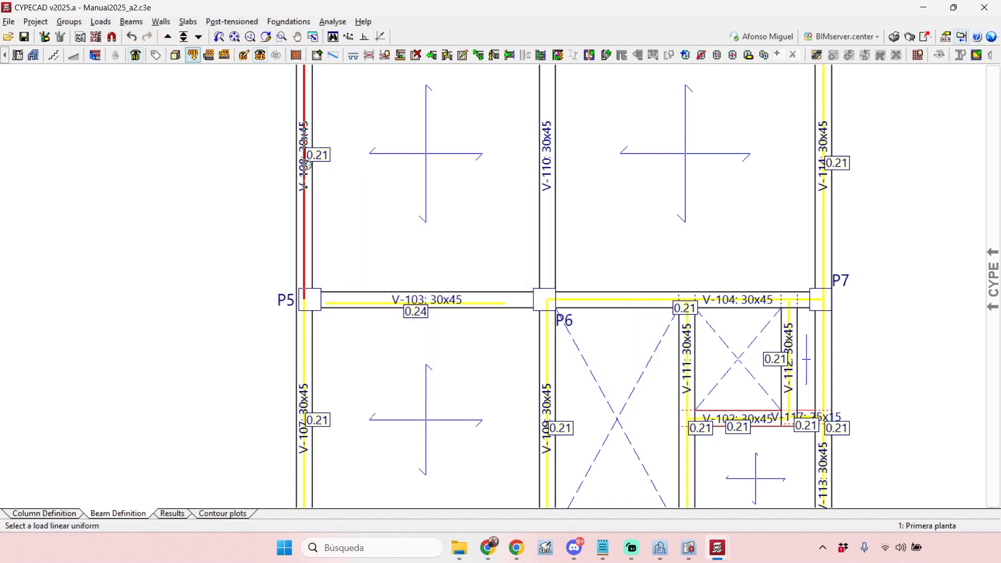
click(306, 165)
click(441, 257)
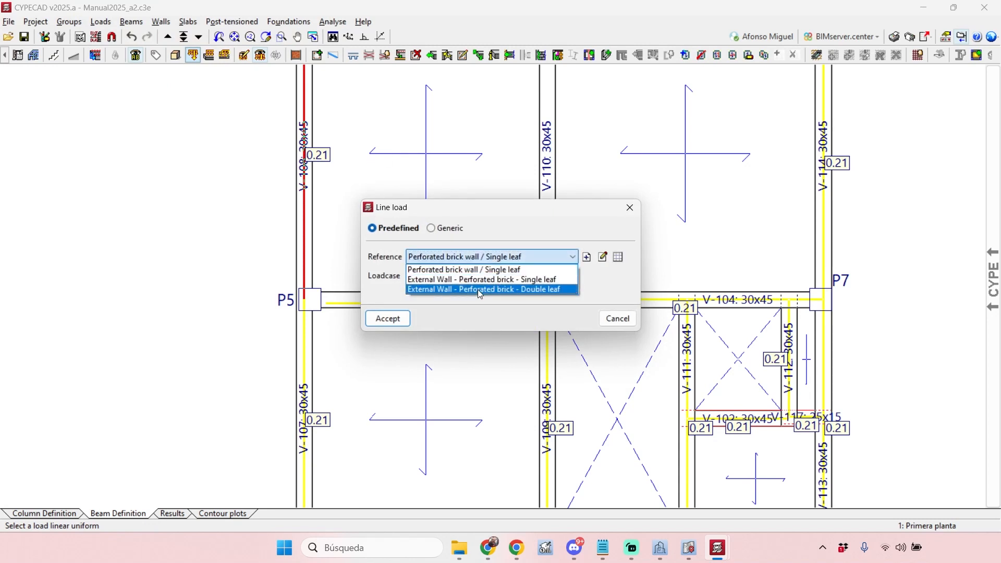
click(468, 290)
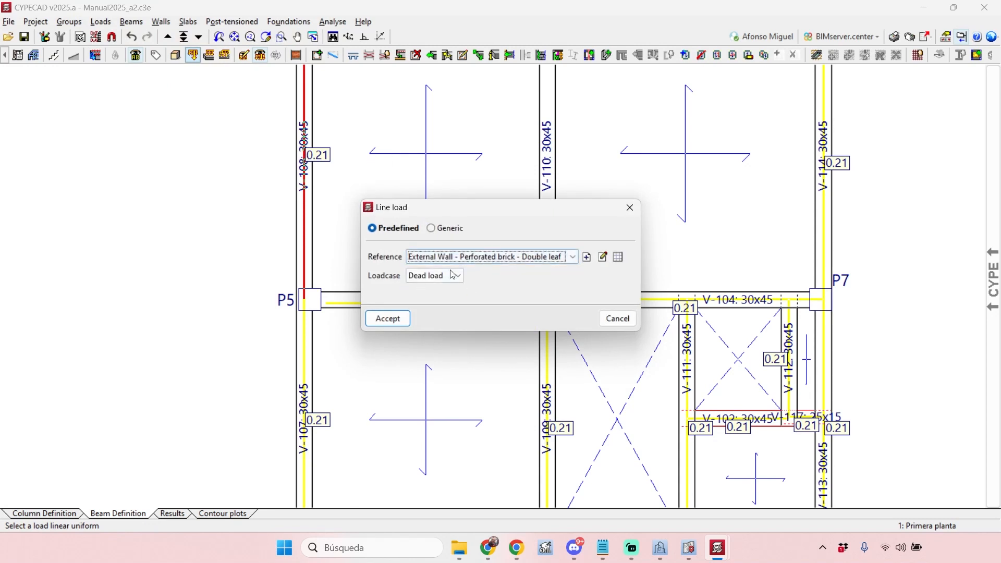
click(388, 320)
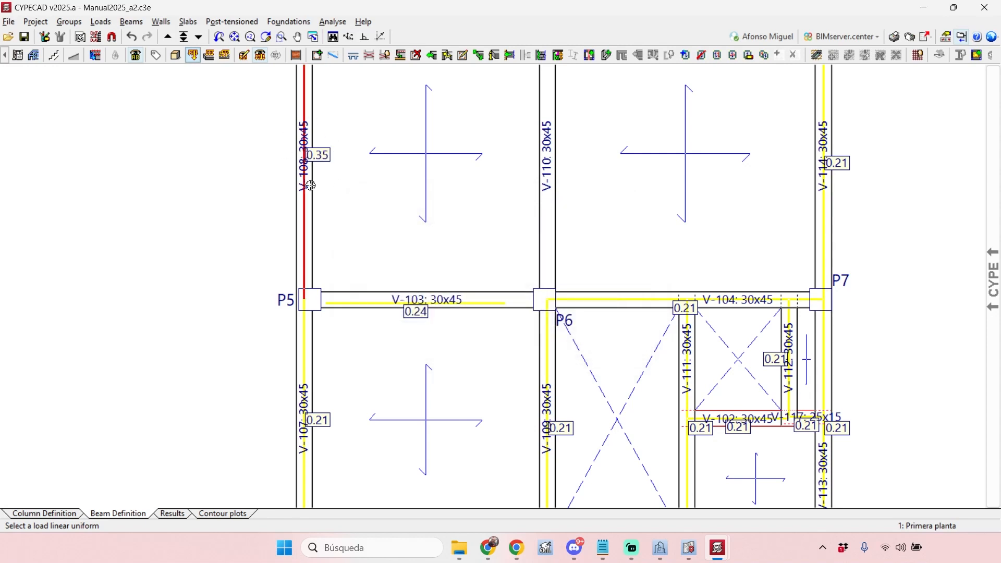
- Assign the single-leaf external wall reference and dead loadcase to the line loads on all perimeter beams except V-116, and on V-104, V-109, V-111 and V-112
scroll(339, 144, down, 5)
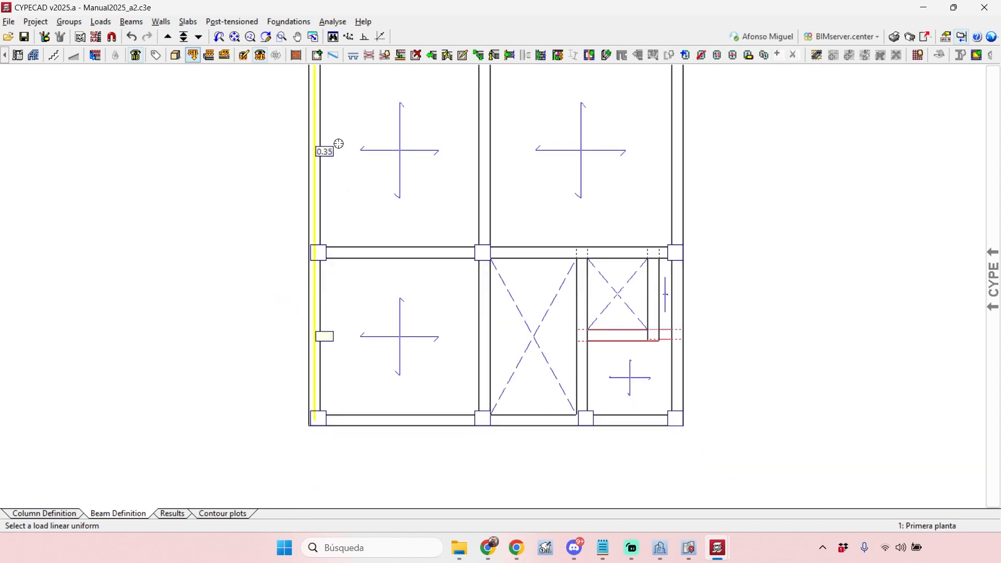
click(106, 25)
click(107, 37)
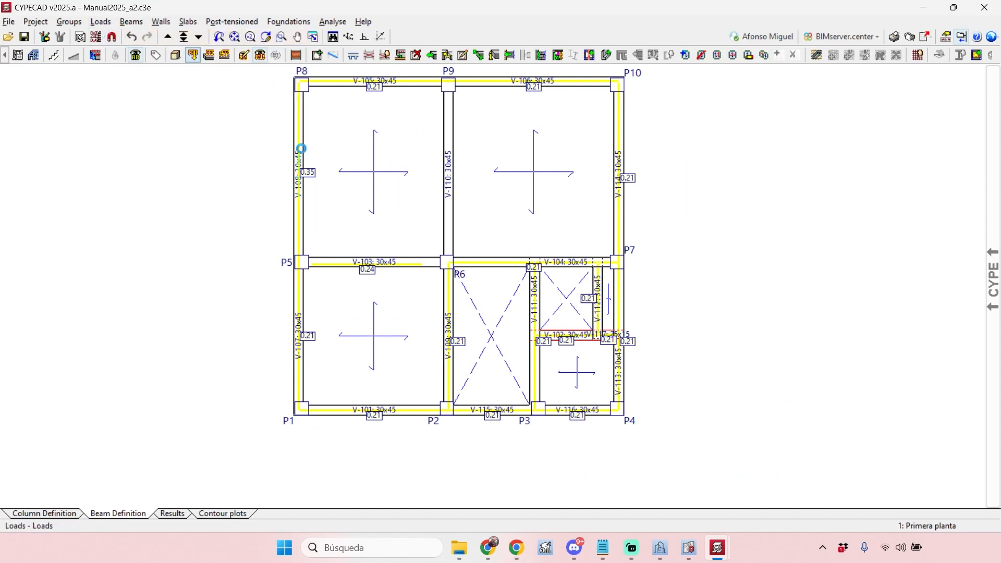
click(465, 340)
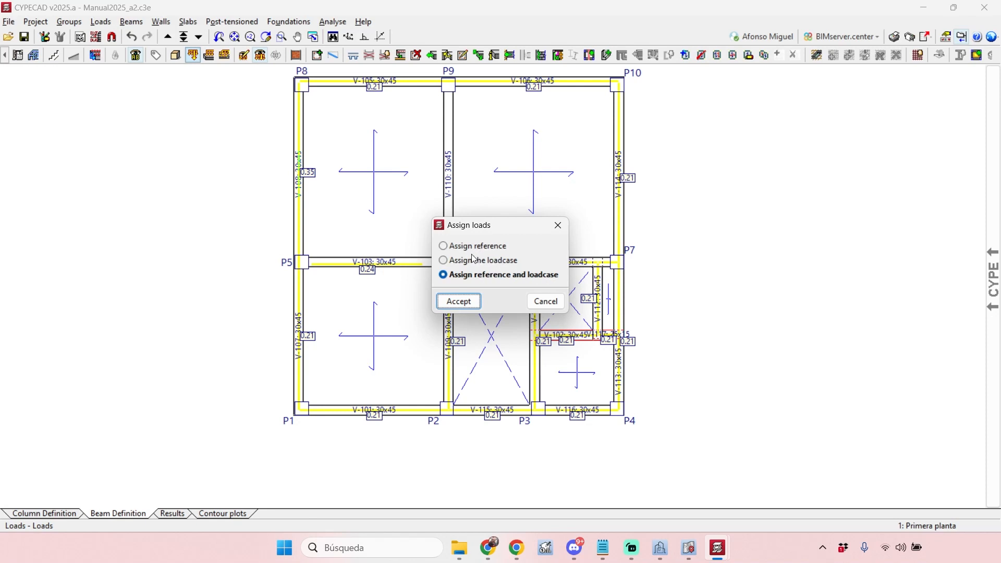
click(459, 299)
scroll(459, 298, down, 1)
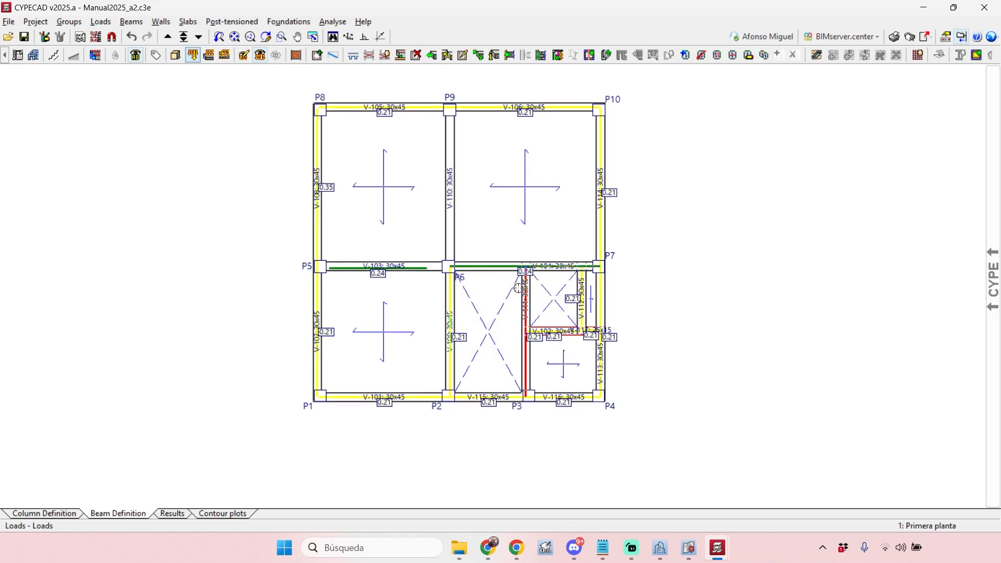
click(493, 391)
click(453, 354)
click(410, 395)
click(307, 340)
click(317, 219)
click(373, 105)
click(478, 104)
click(598, 169)
click(599, 296)
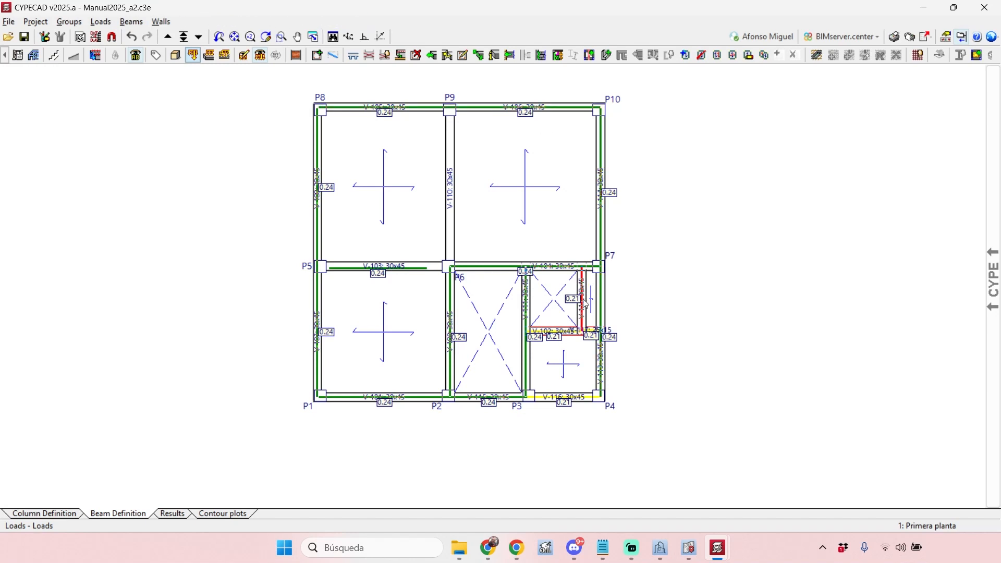
scroll(588, 331, up, 1)
scroll(590, 396, up, 3)
scroll(694, 246, down, 1)
scroll(699, 243, down, 1)
right_click(702, 242)
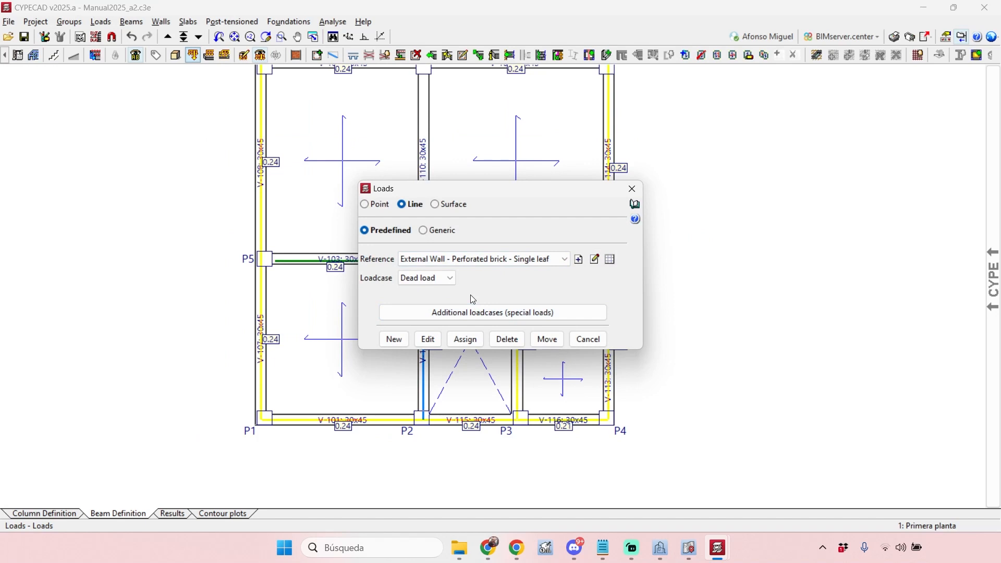
click(632, 188)
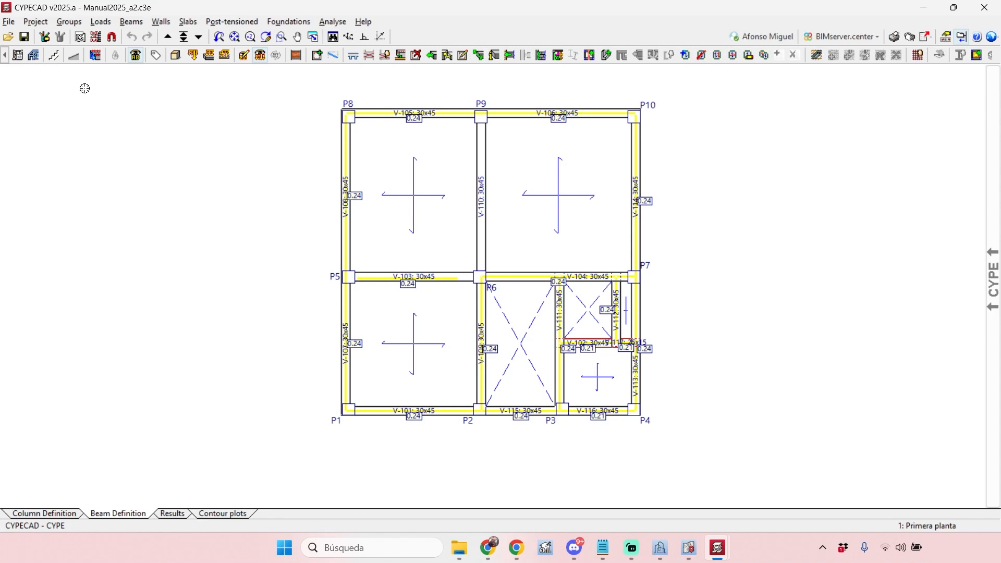
- Search the floor plan's references for column P4
click(78, 25)
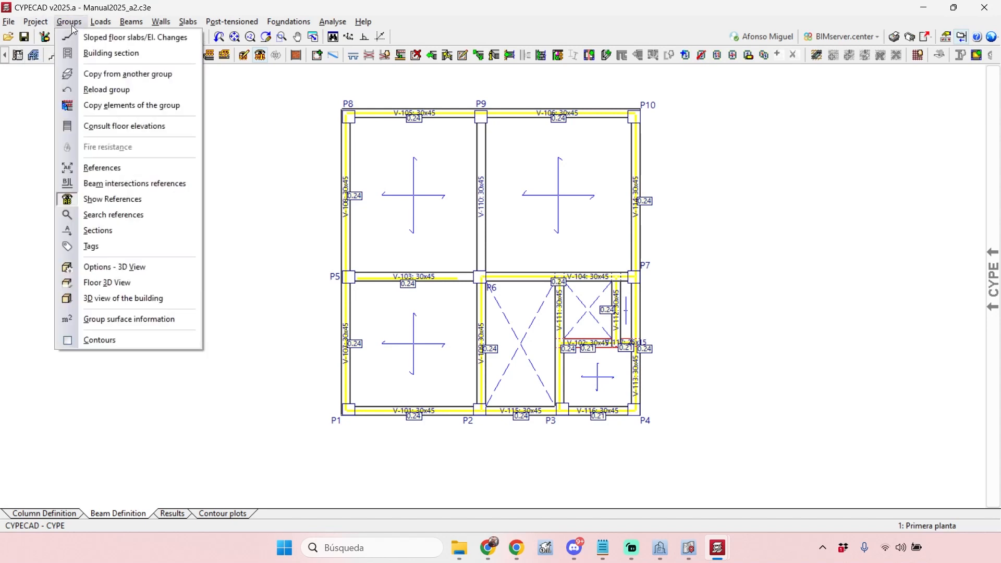
click(102, 216)
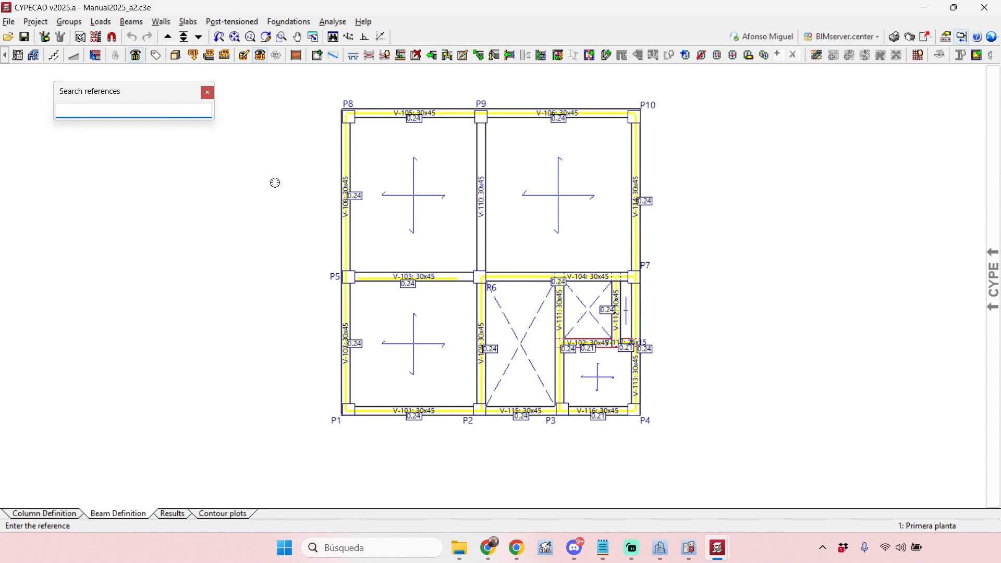
text(P)
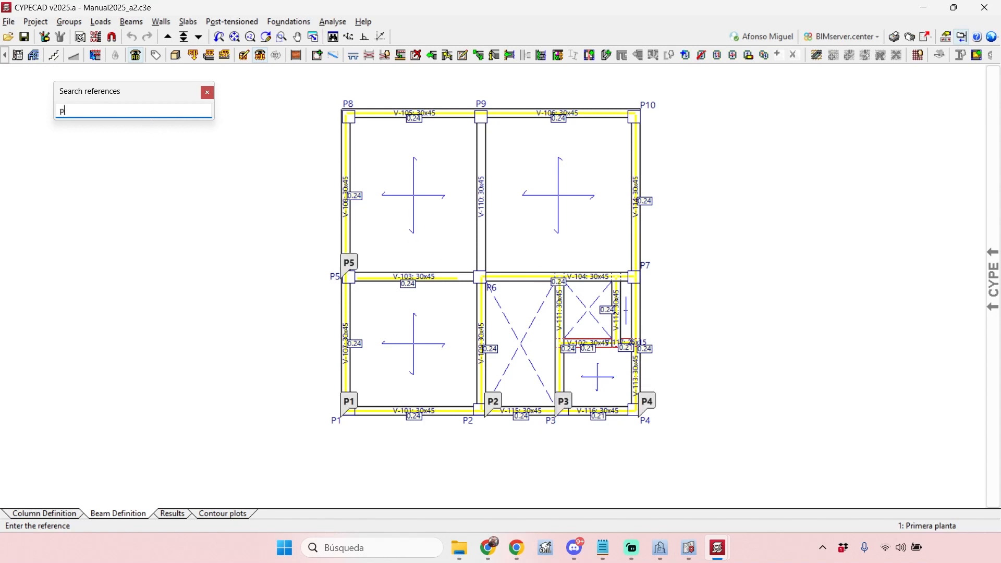
text(4)
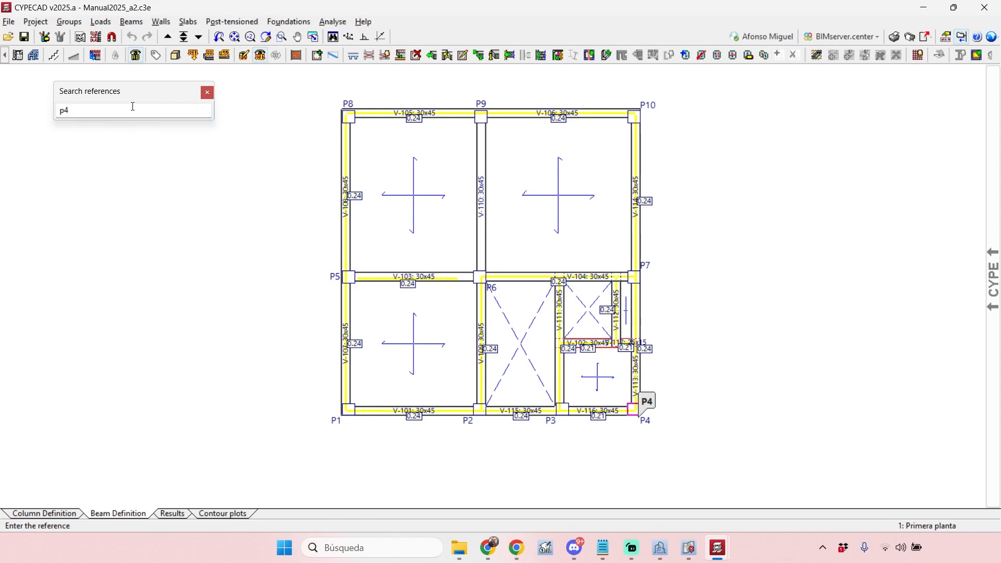
- Search the floor plan's references for column P9 and for column P10
key(BackSpace)
text(9)
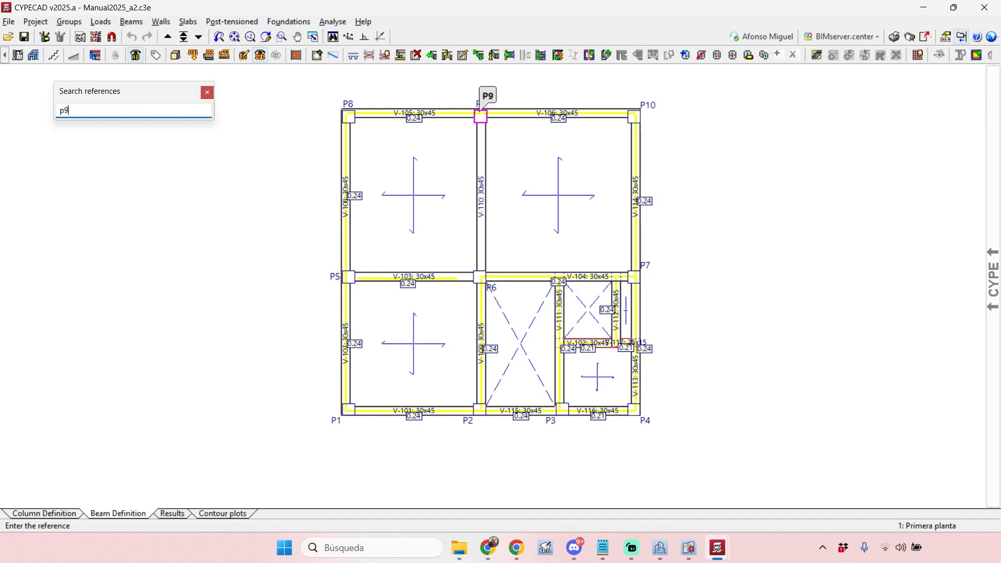
key(BackSpace)
text(10)
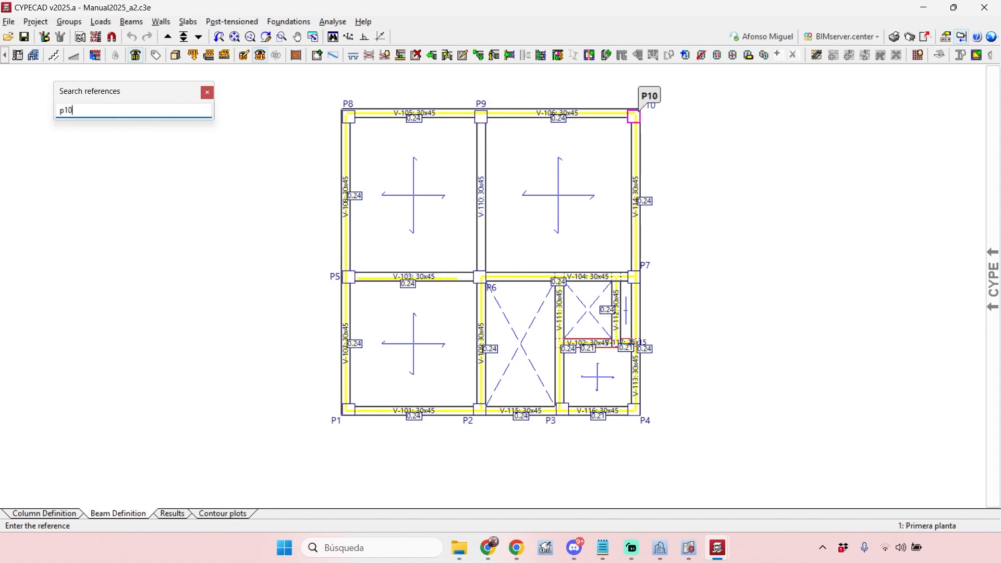
- Replace the column search with a reference search for "beam 5"
key(BackSpace)
key(BackSpace)
key(BackSpace)
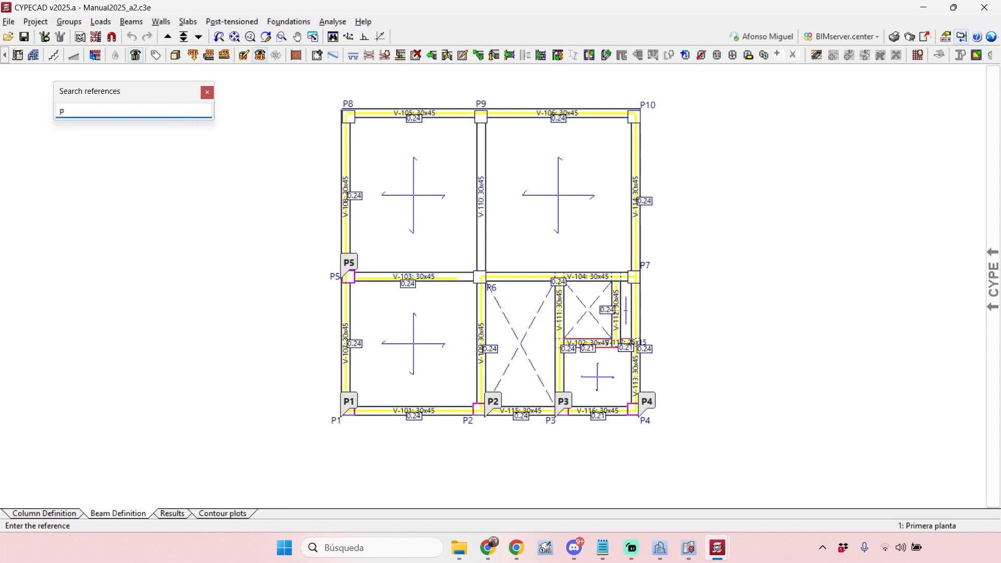
key(BackSpace)
text(bea)
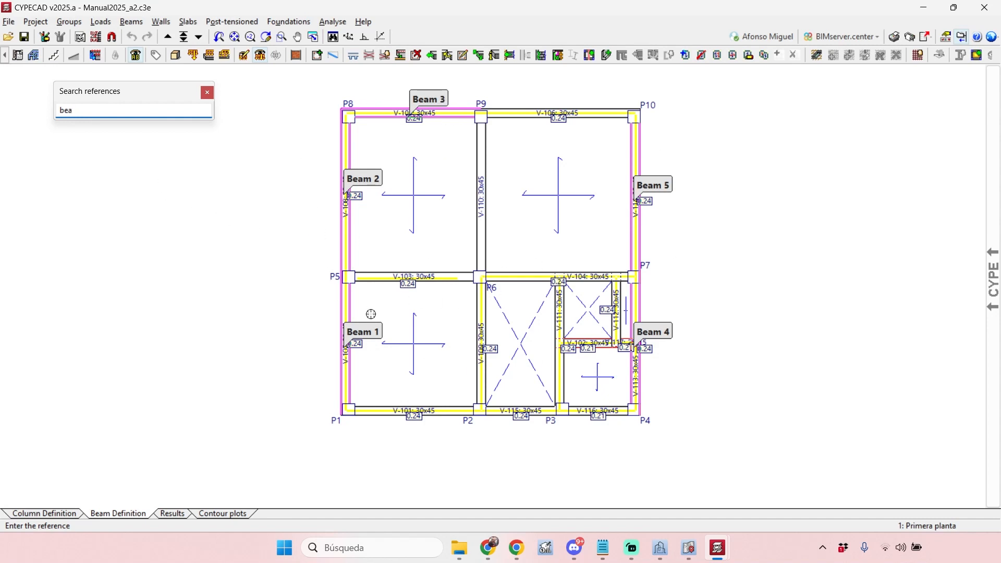
text(m 5)
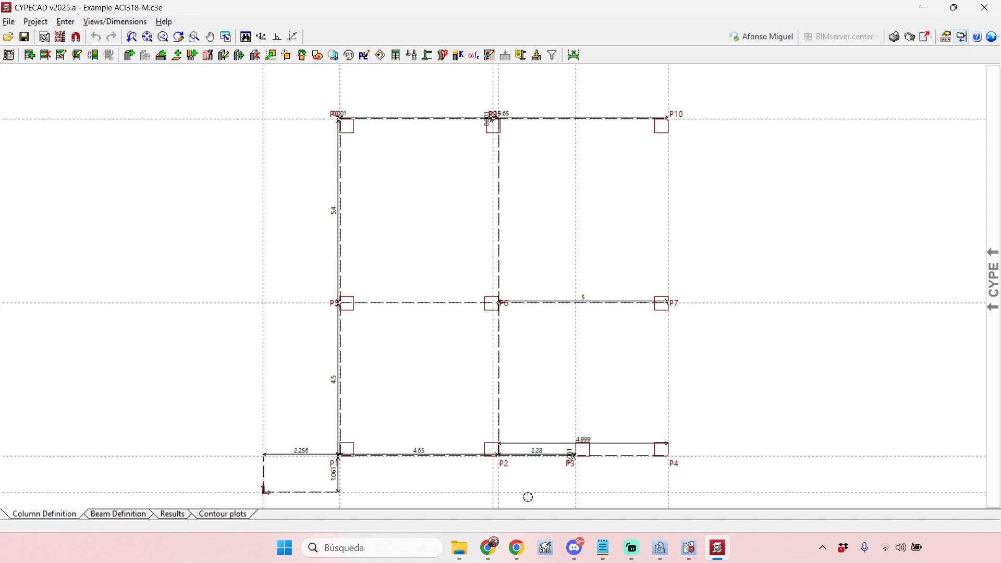
- Switch to Chrome and review the design codes supported by the seismic checks for reinforced concrete nodes, including ACI 318 and Eurocode 8
mouse_move(493, 548)
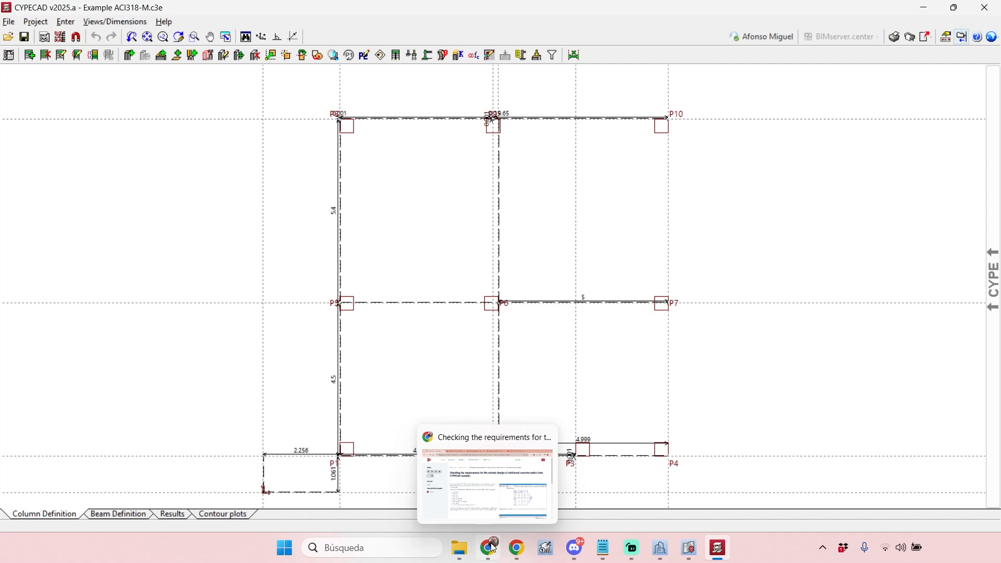
click(514, 480)
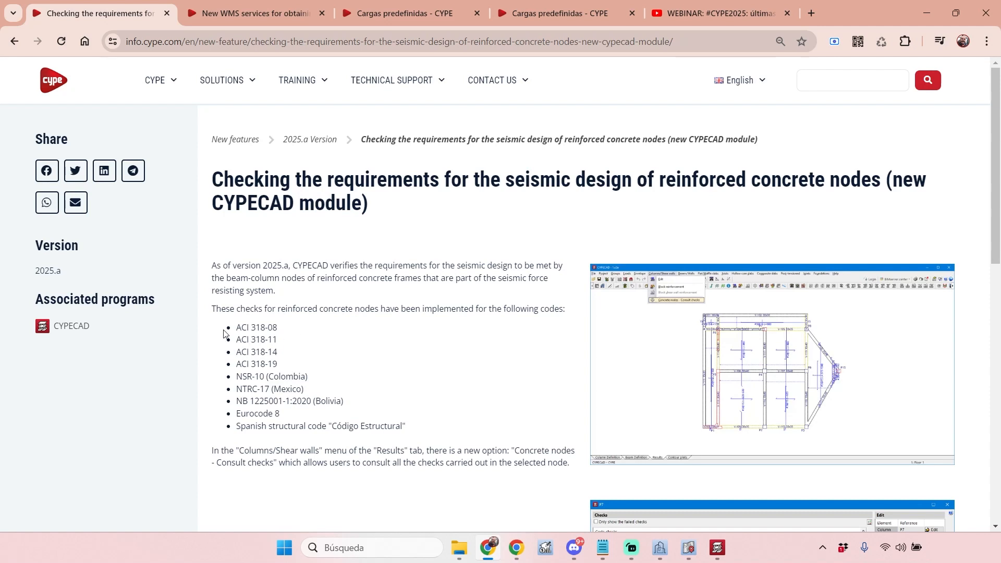
drag(237, 324, 420, 430)
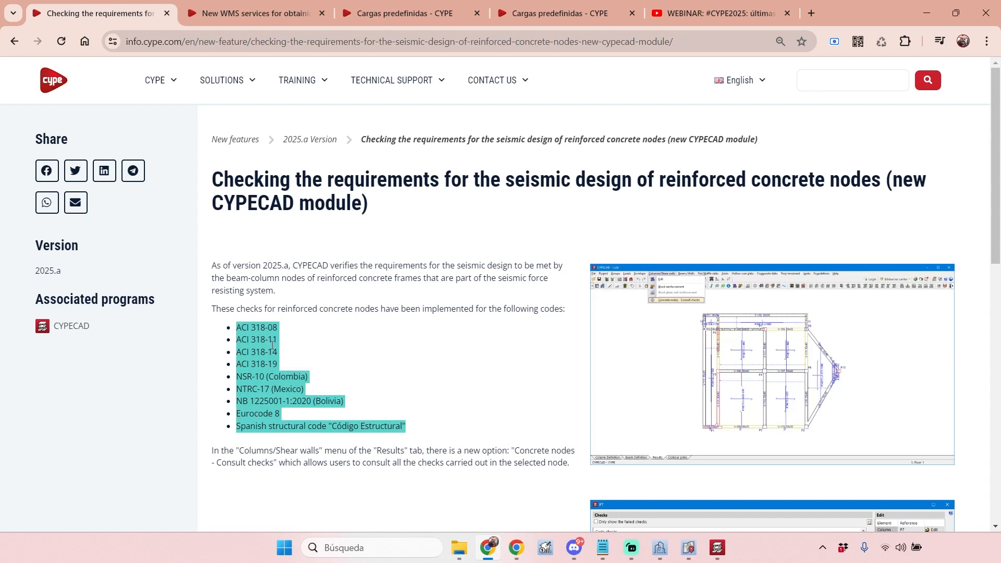
click(263, 324)
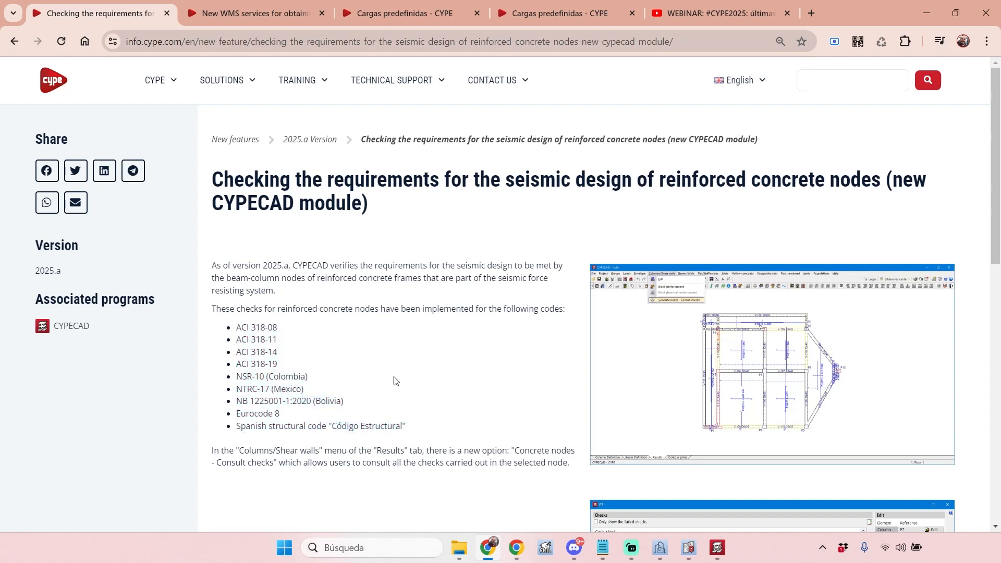
drag(241, 414, 317, 440)
click(394, 429)
drag(237, 327, 282, 367)
drag(242, 414, 287, 415)
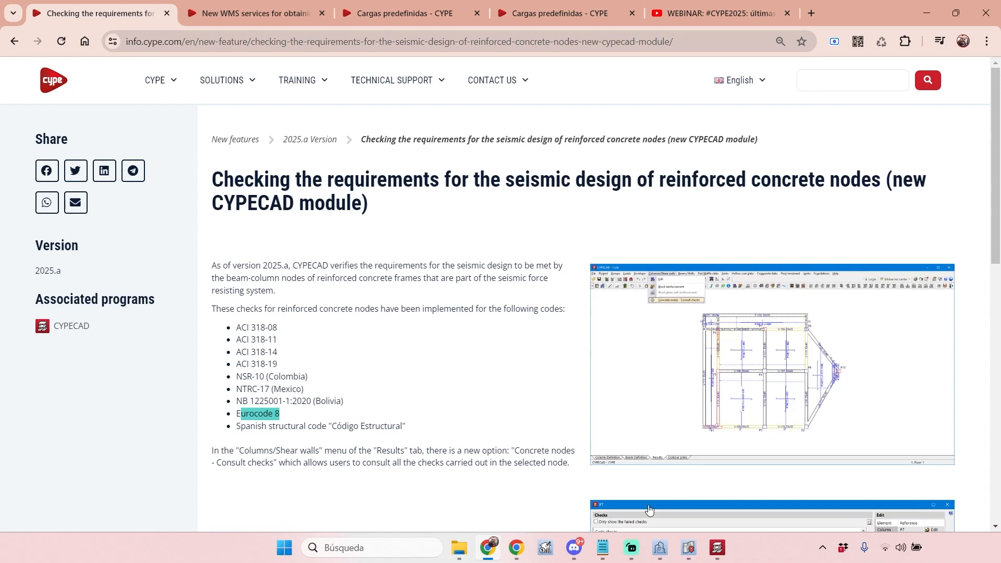
- Switch back to CYPECAD and review the design code selection in the project's general data, leaving the codes as they are
click(729, 548)
click(729, 548)
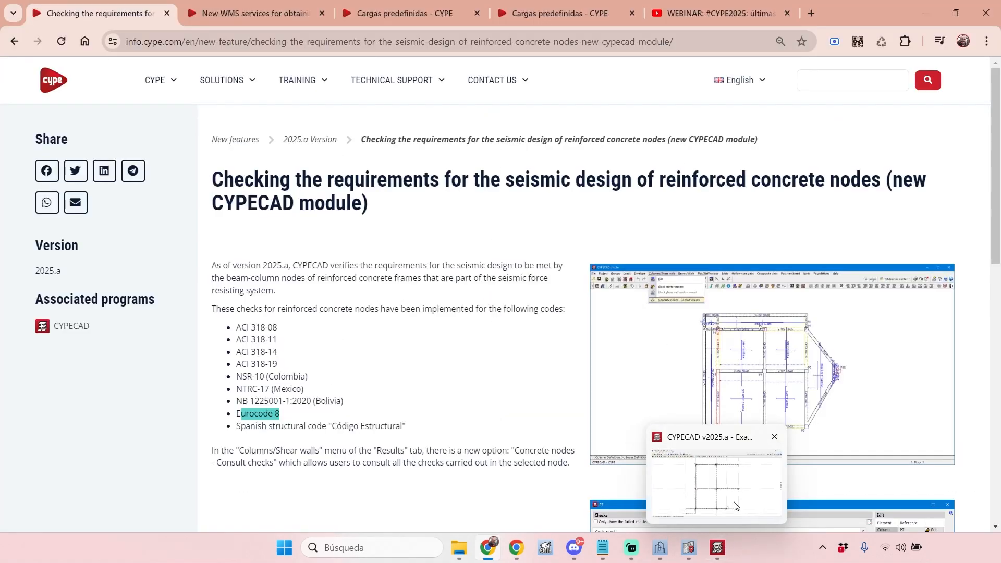
click(729, 547)
middle_drag(755, 246, 731, 224)
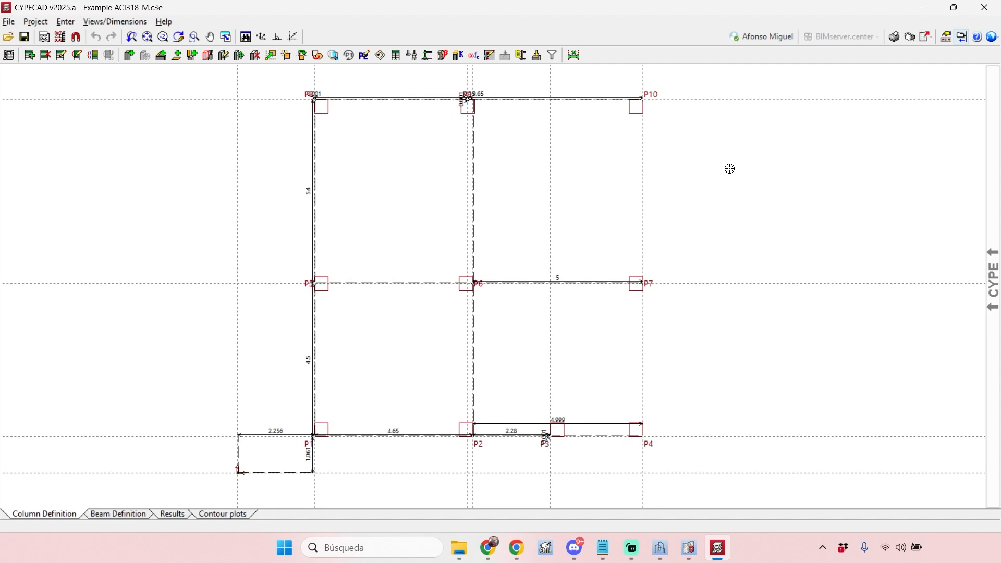
click(38, 22)
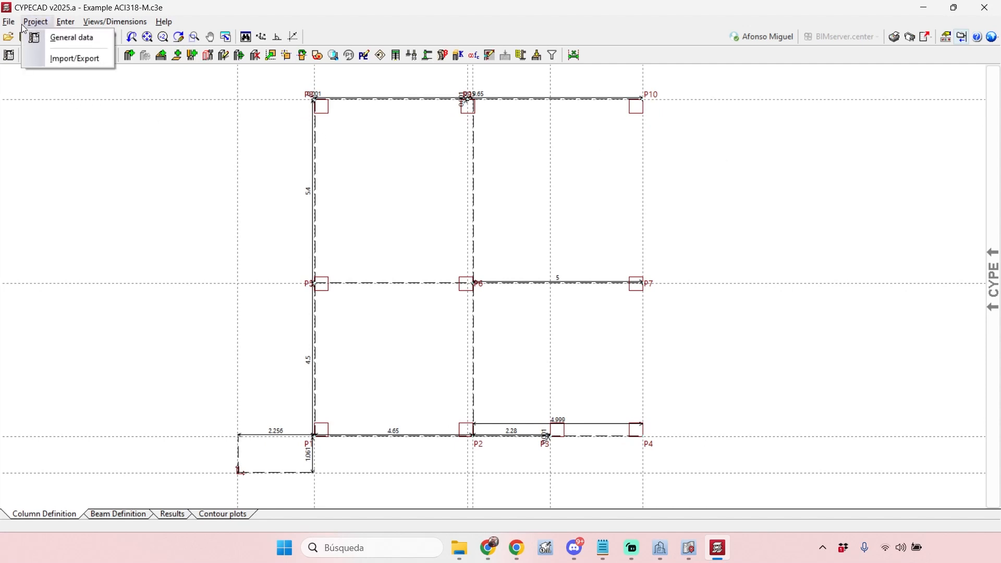
click(52, 37)
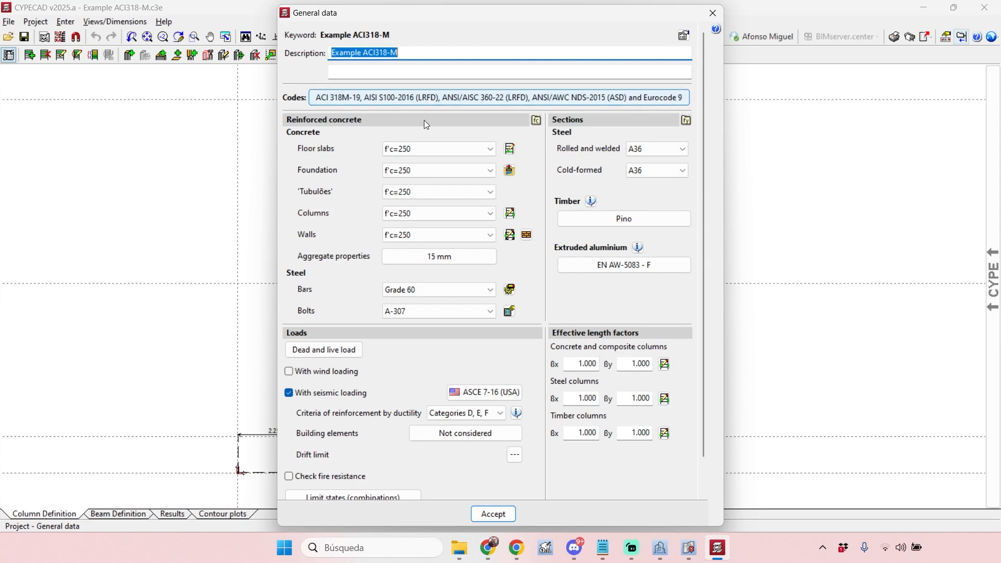
click(441, 98)
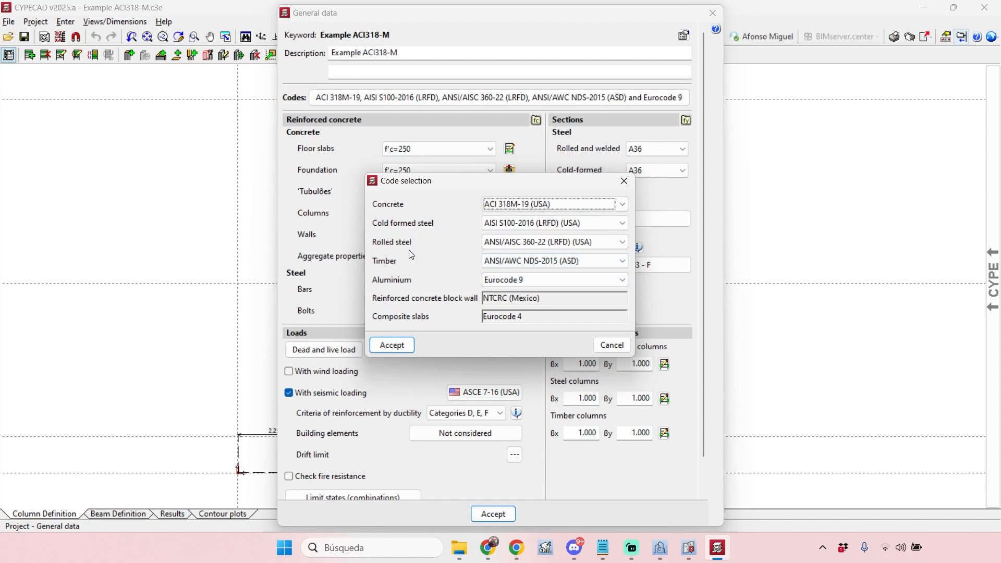
click(623, 183)
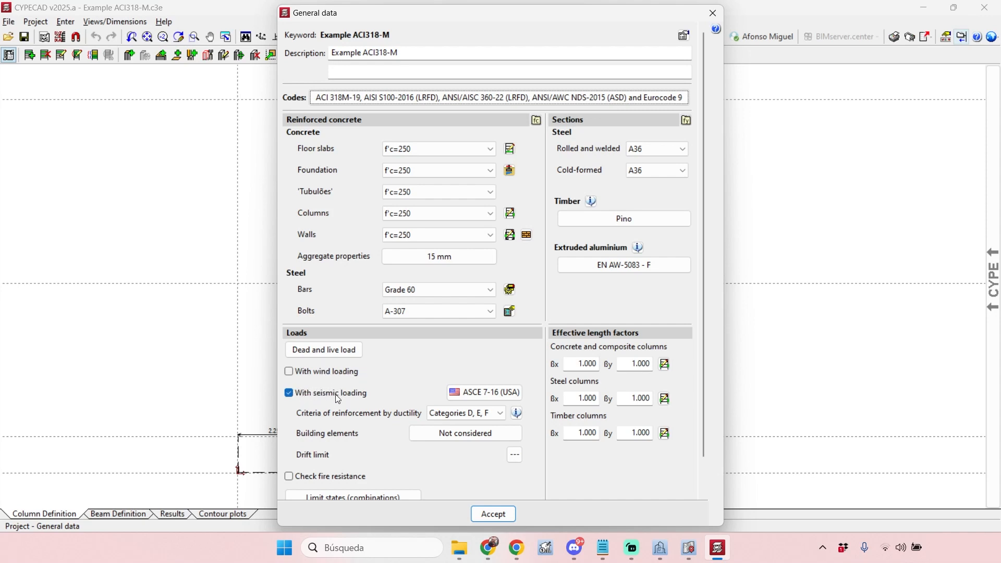
- Review the seismic loading code settings against the web page's list of supported codes, closing them without changes
click(503, 393)
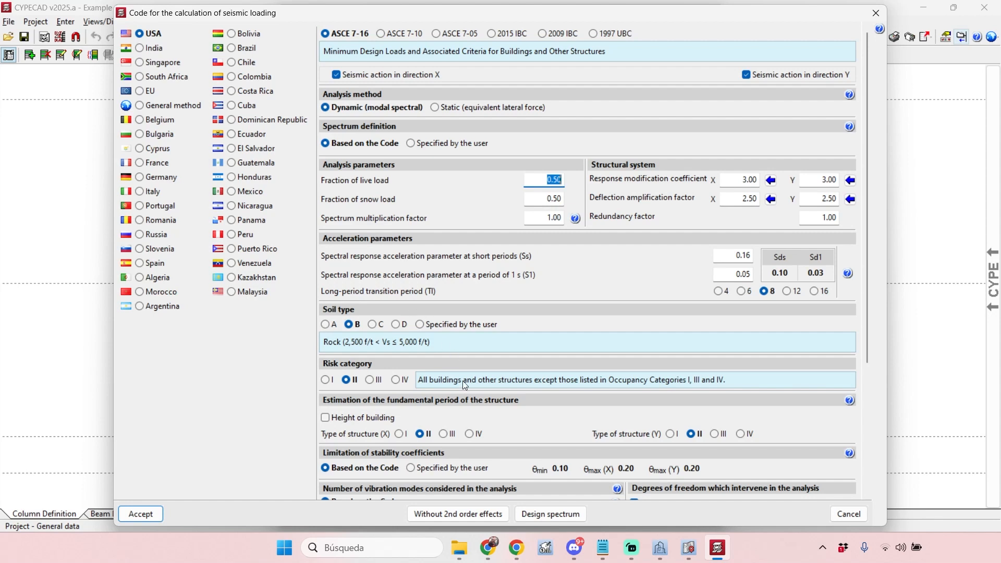
mouse_move(490, 552)
click(485, 506)
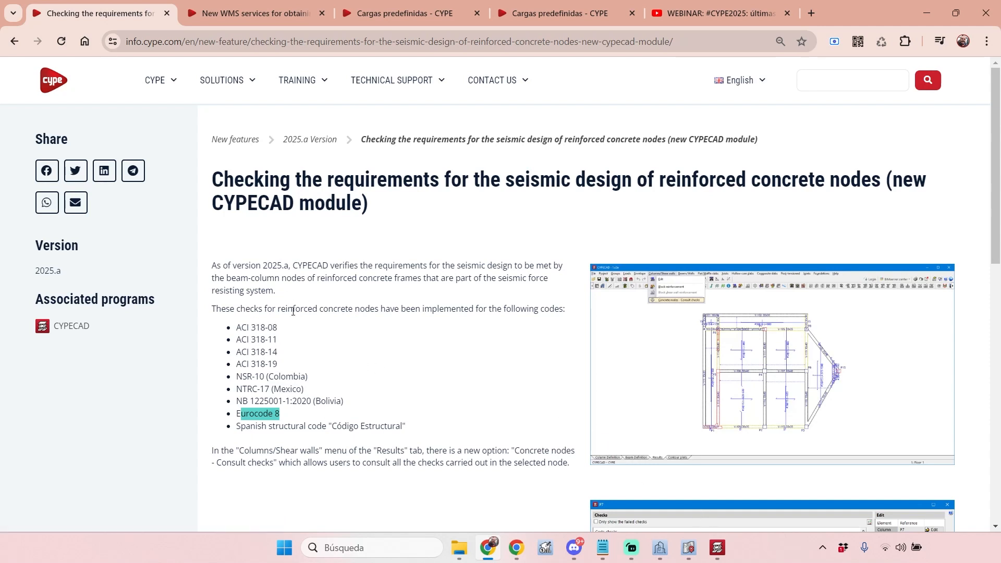
mouse_move(714, 551)
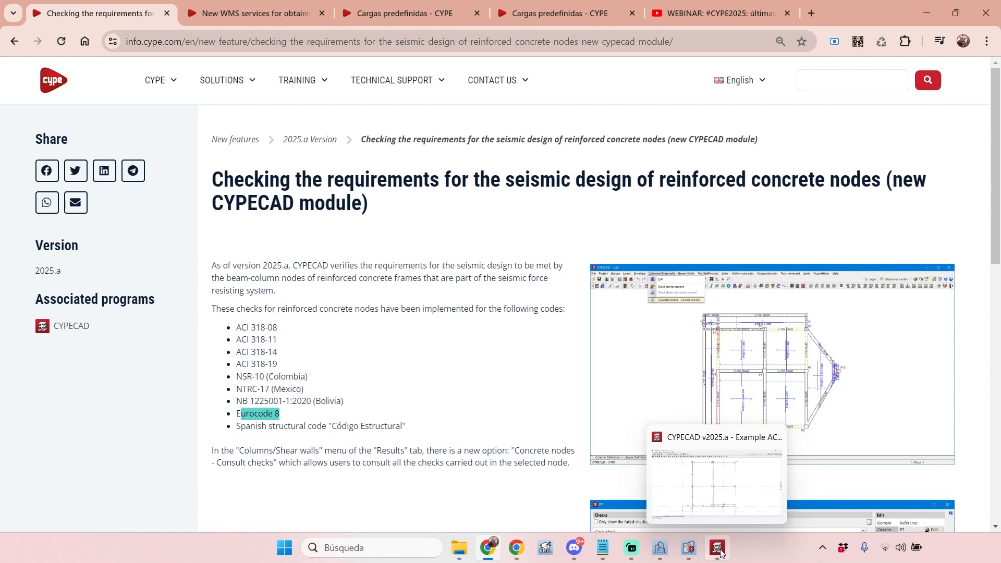
click(721, 554)
mouse_move(721, 551)
click(721, 487)
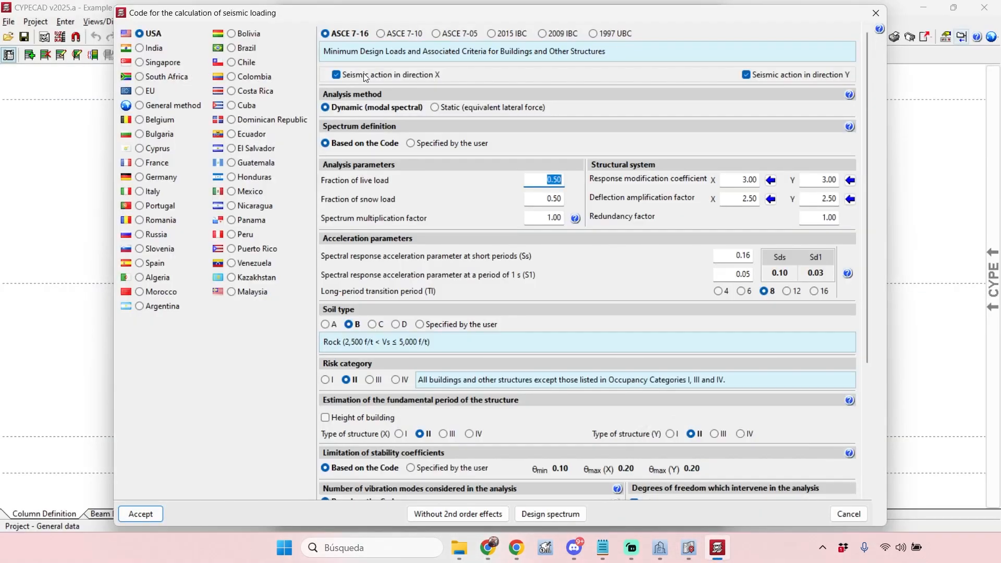
click(876, 13)
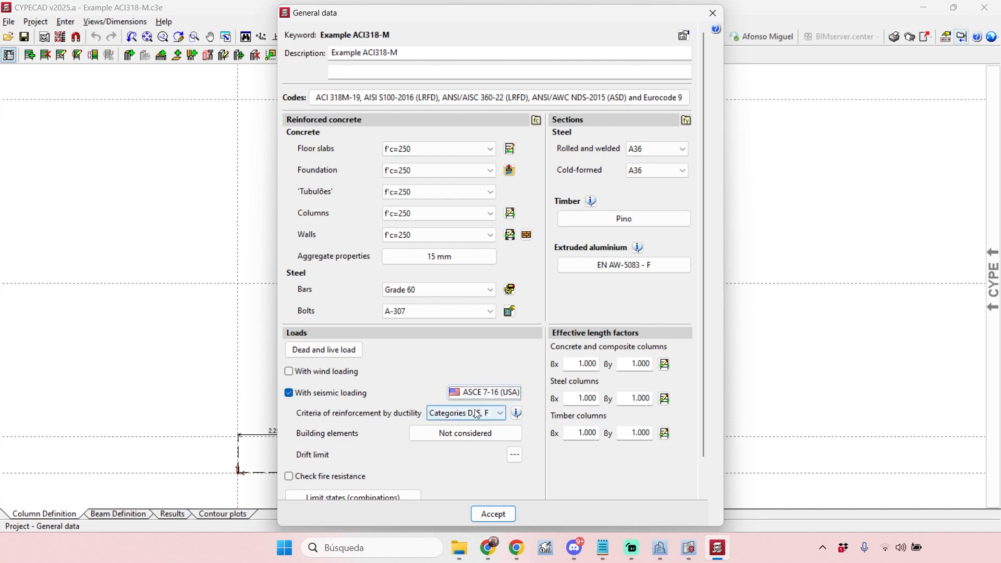
- Review the ductility reinforcement categories and the help on ductility criteria for beams and columns, and accept the general data
click(502, 414)
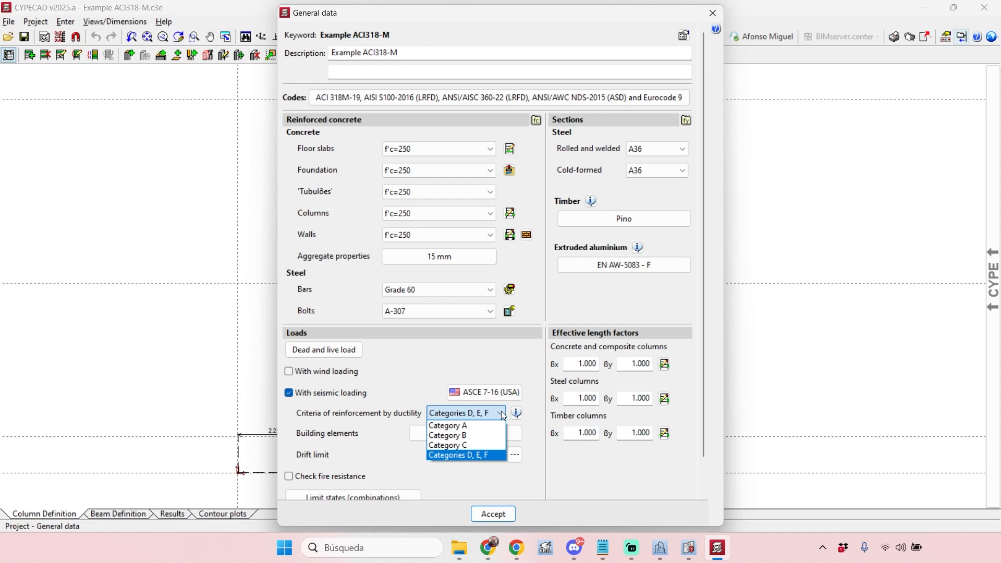
click(517, 413)
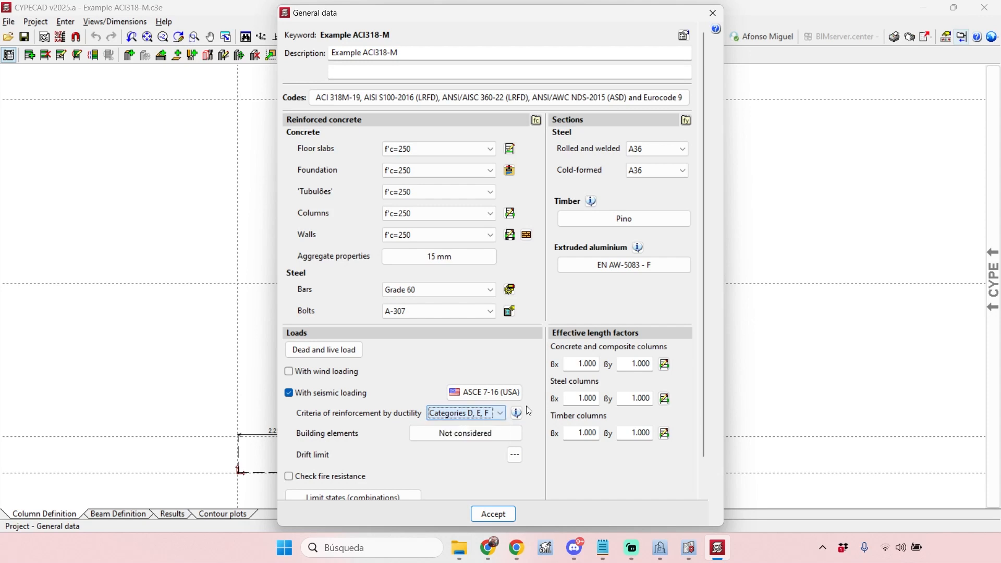
click(517, 414)
scroll(589, 271, down, 4)
scroll(591, 296, down, 3)
scroll(591, 296, up, 5)
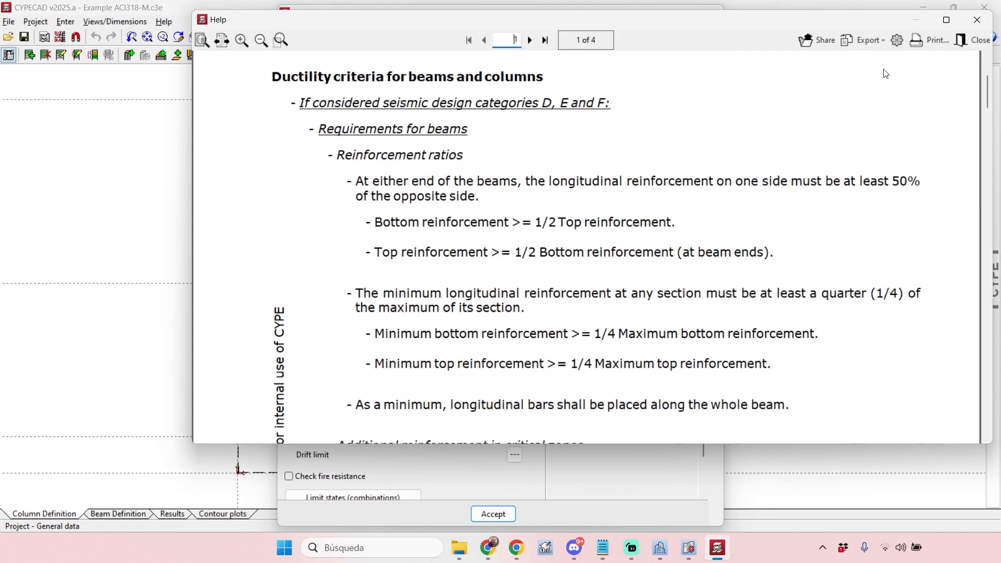
click(978, 20)
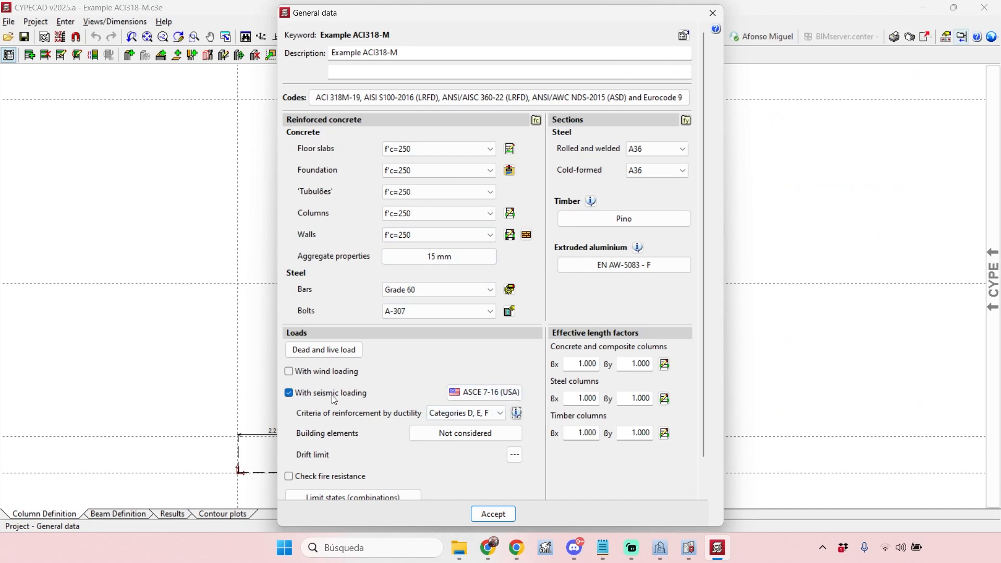
click(490, 513)
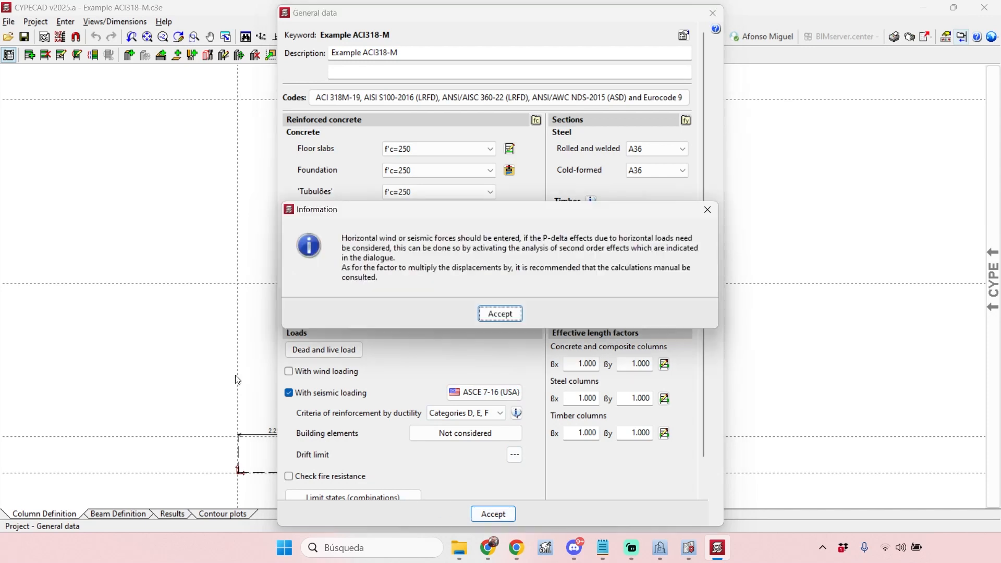
click(514, 311)
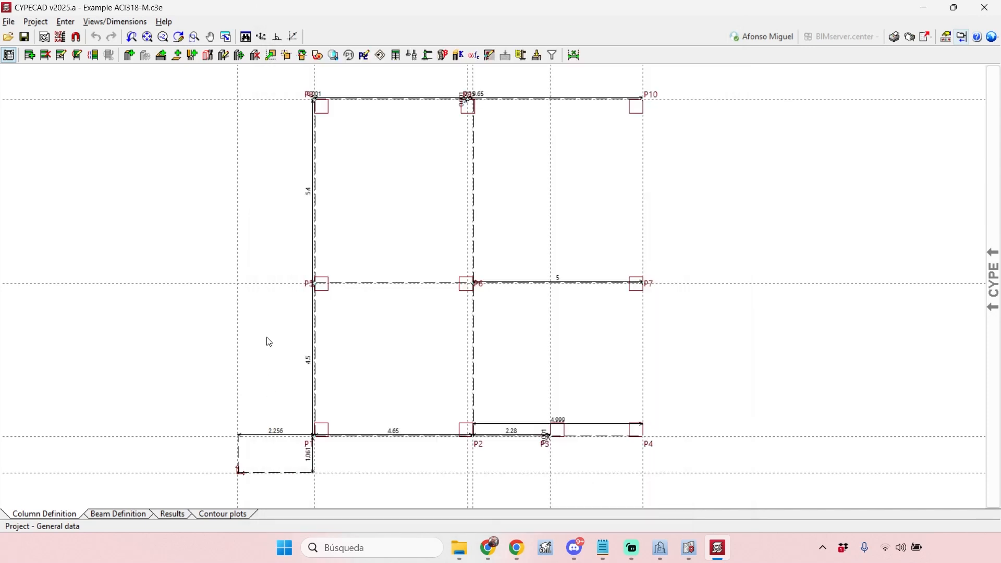
- Show the beam definition of the model and look over the available project analysis options
click(133, 517)
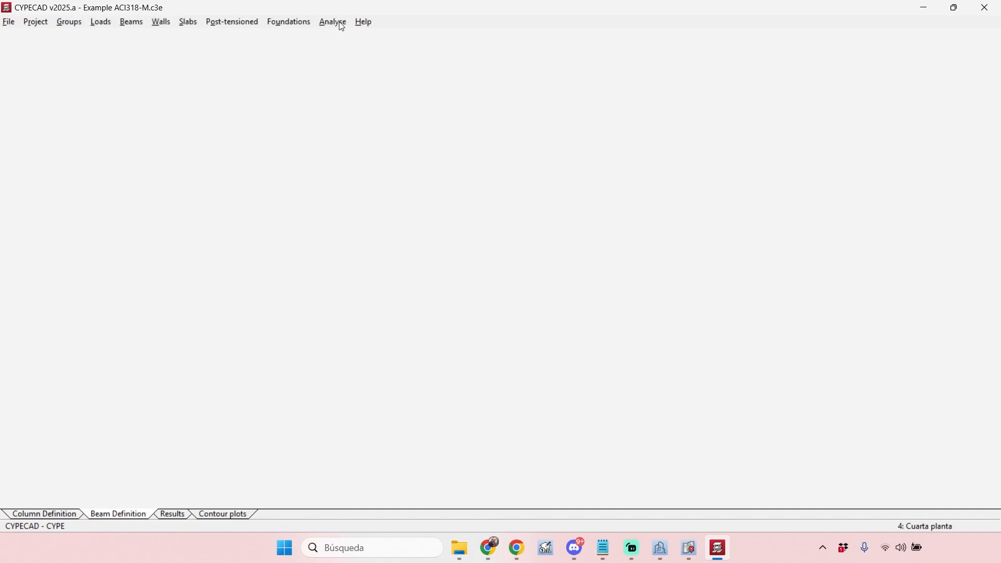
click(337, 24)
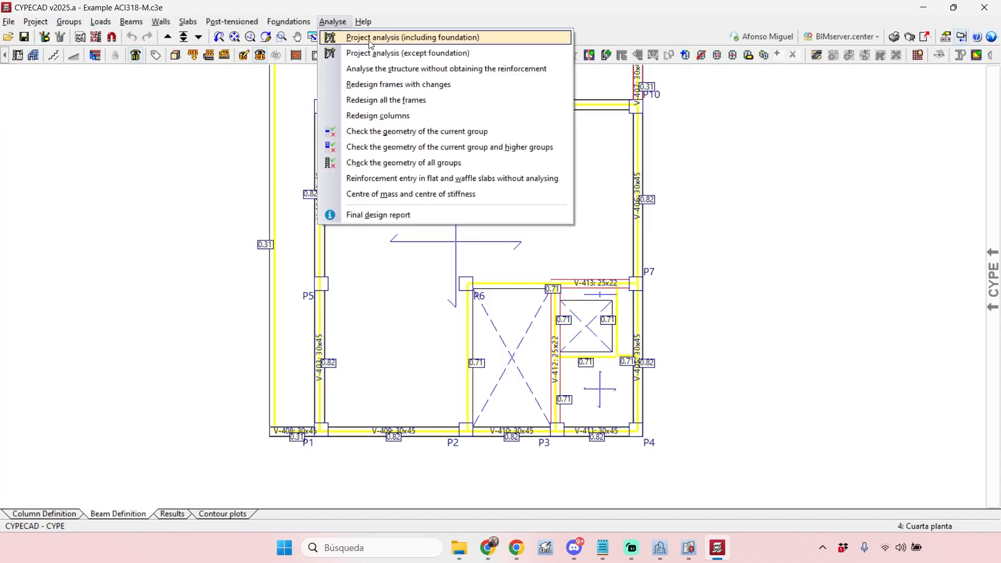
click(470, 23)
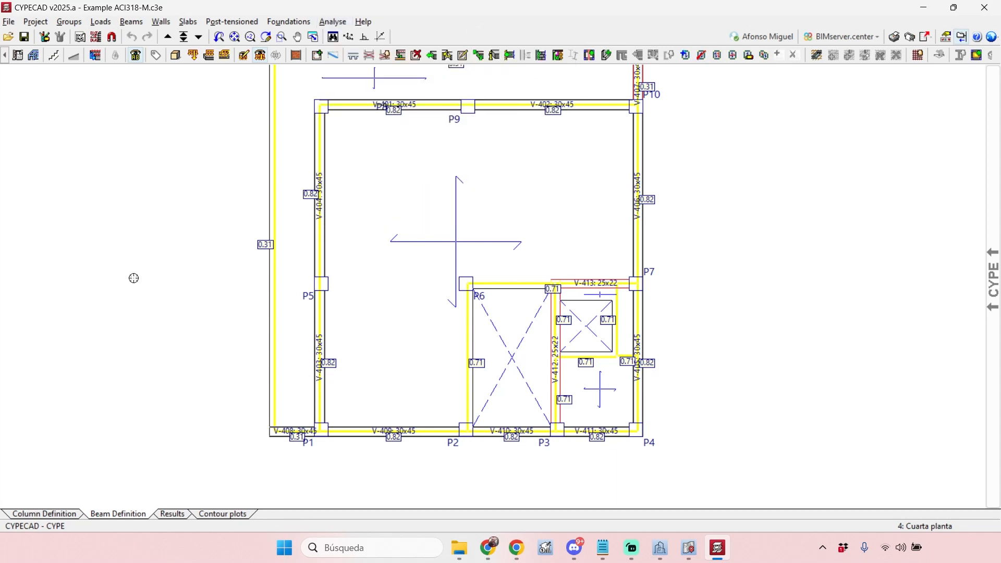
- Open the analysis results and consult the concrete node checks for column P10 on the Cuarta planta floor
click(177, 516)
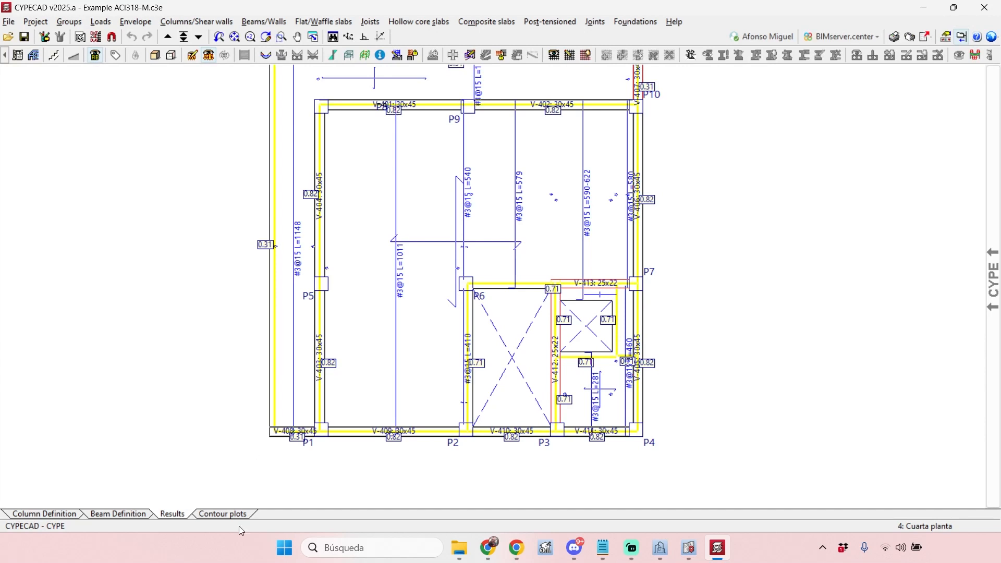
click(204, 27)
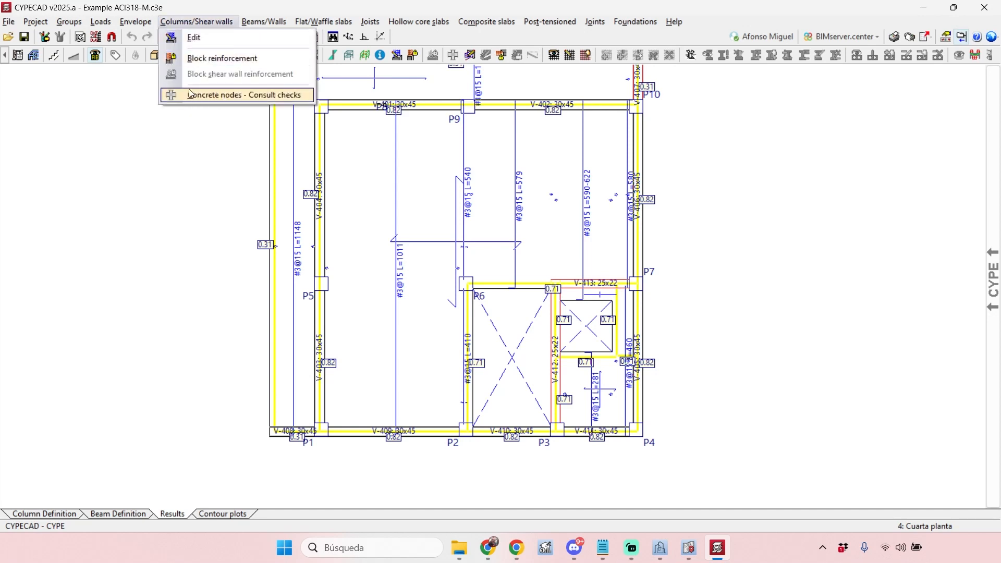
click(252, 97)
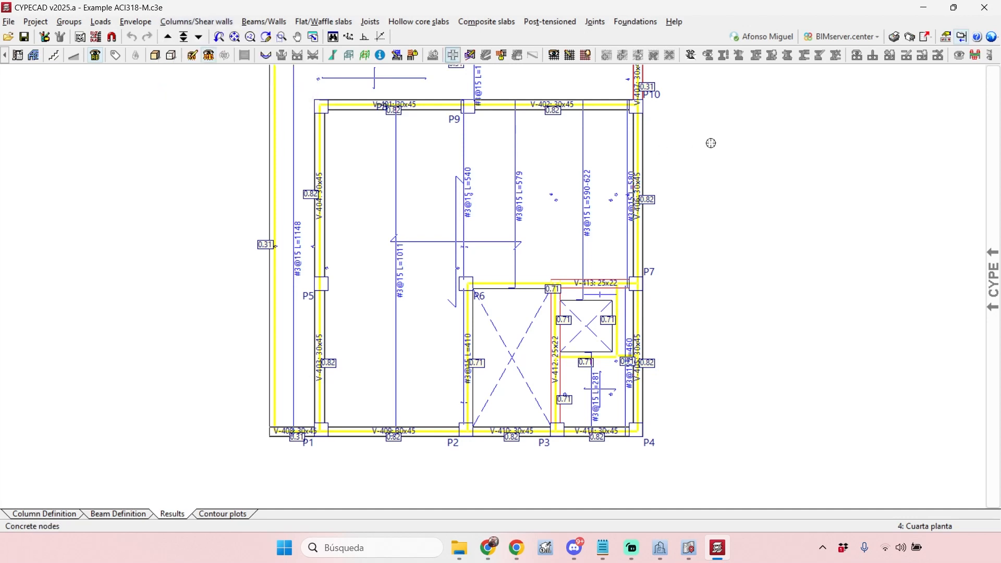
scroll(727, 139, down, 2)
middle_drag(726, 139, 675, 196)
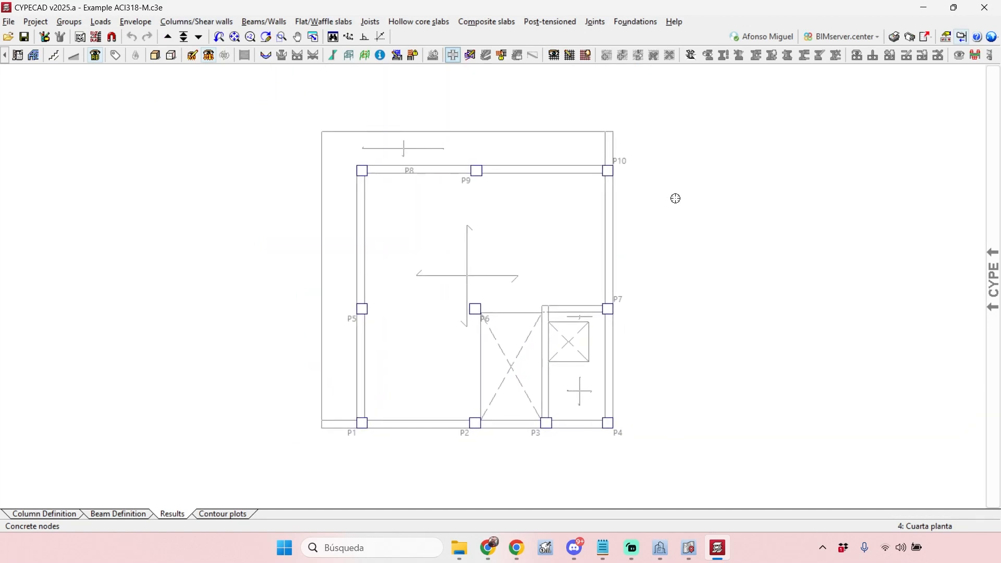
scroll(675, 197, up, 1)
scroll(371, 265, up, 1)
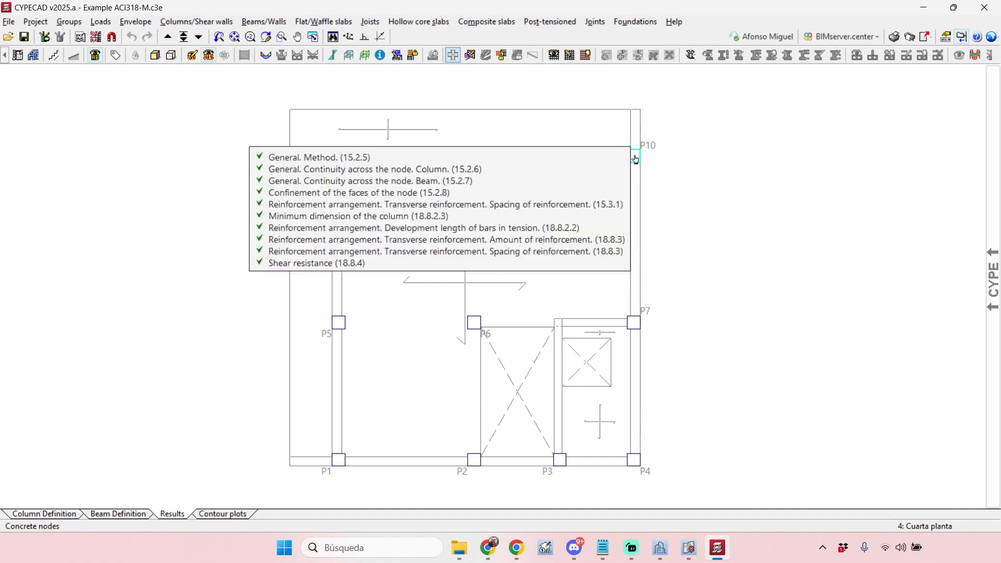
- Preview the concrete node check summaries of columns P7, P5 and P8 on the Cuarta planta floor
mouse_move(642, 330)
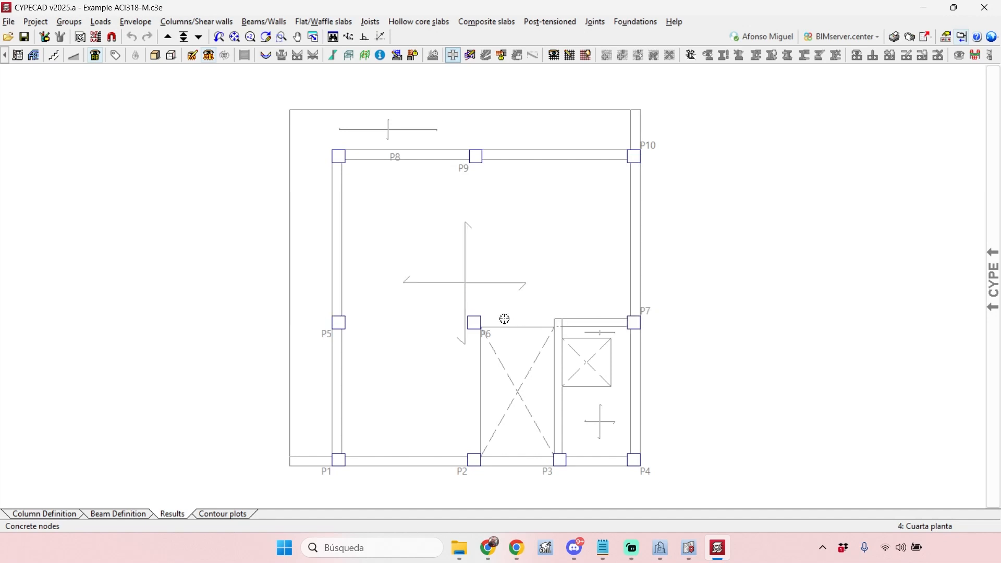
mouse_move(335, 321)
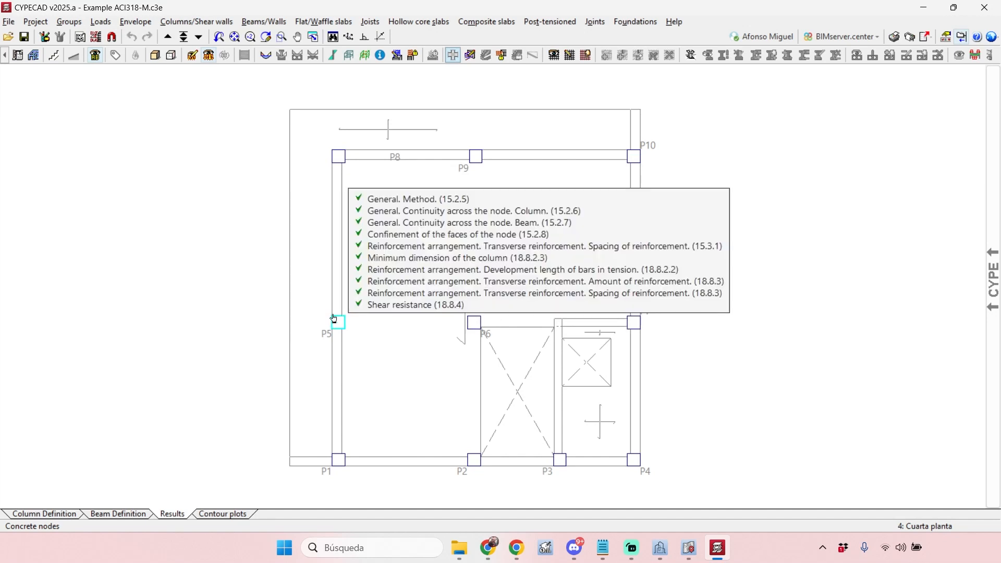
mouse_move(334, 153)
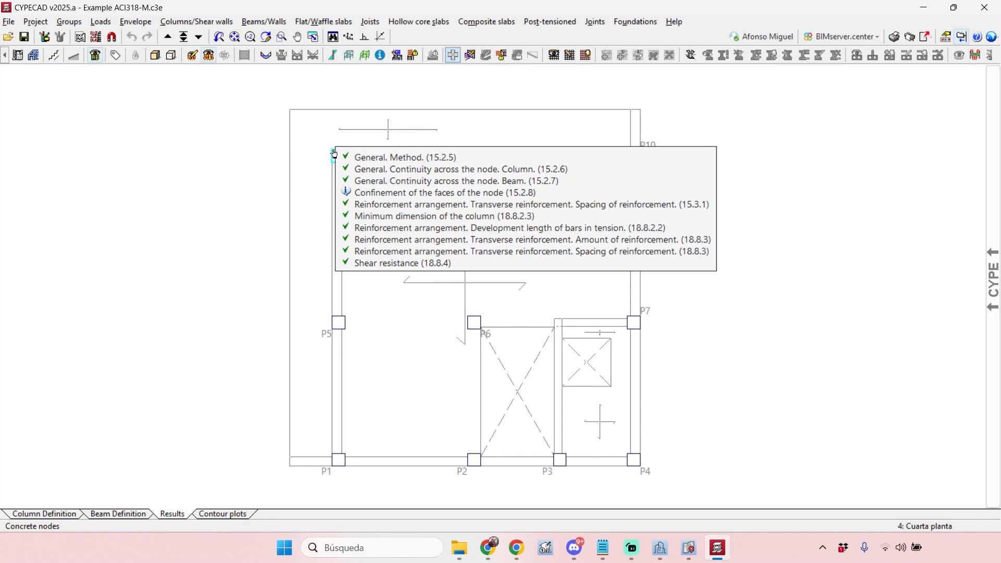
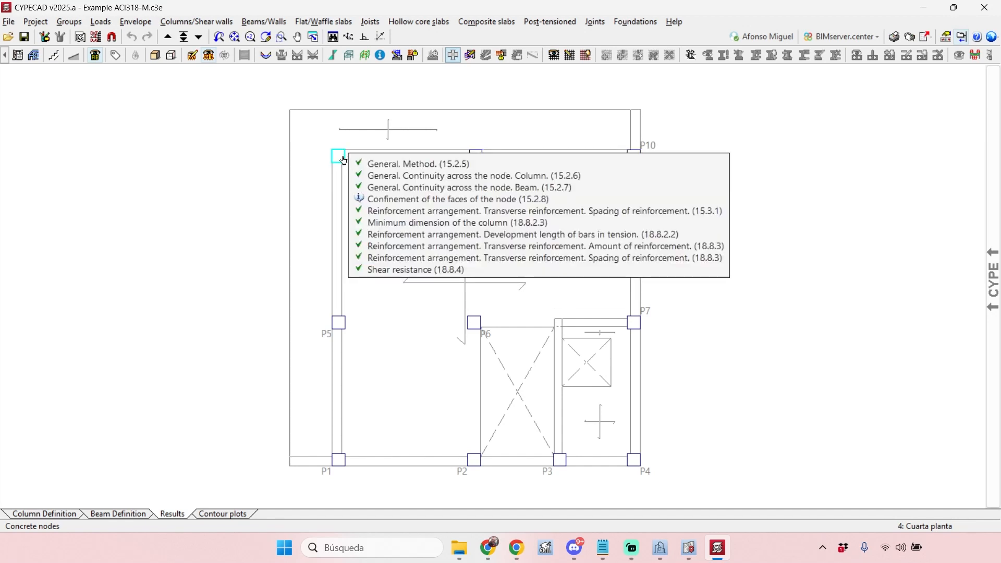
- Browse the node results of the upper floors Cubierta and Casetón, and go down to the Tercera planta floor
click(167, 36)
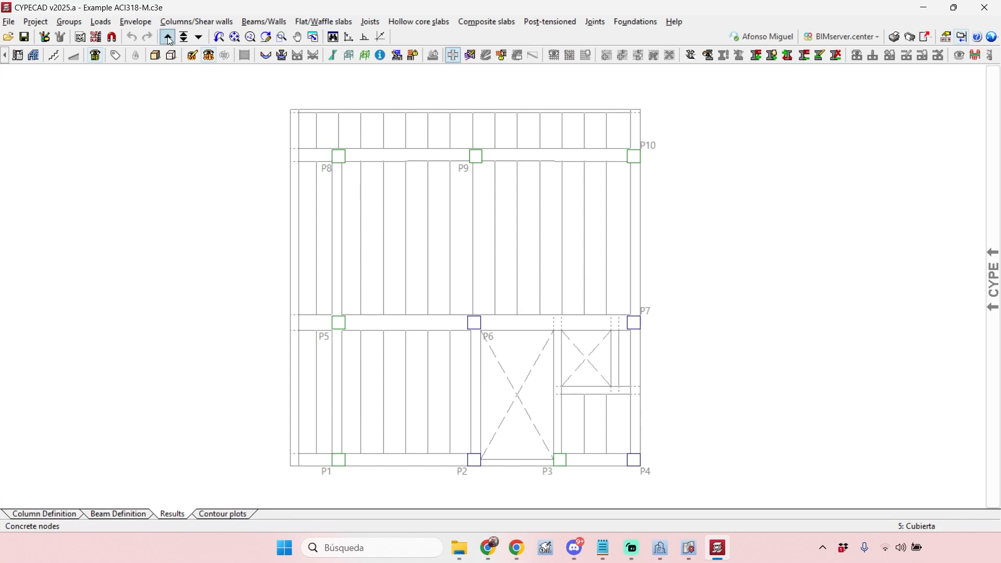
click(169, 39)
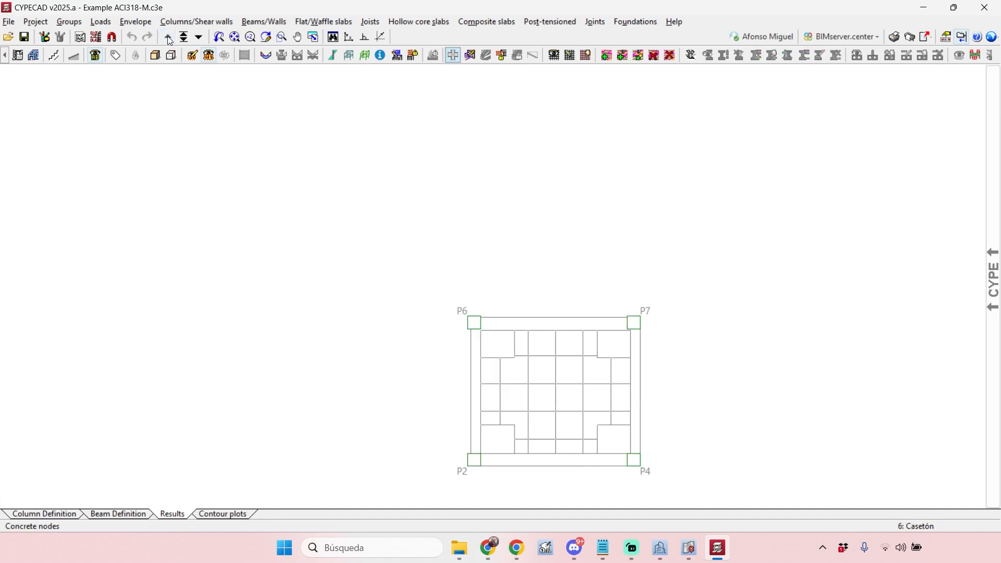
click(200, 38)
click(200, 37)
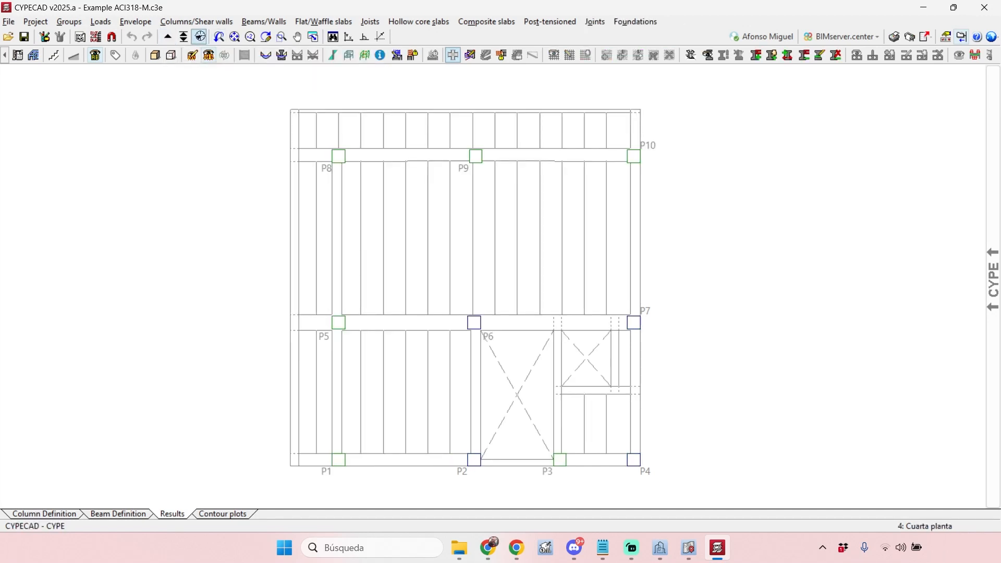
click(200, 38)
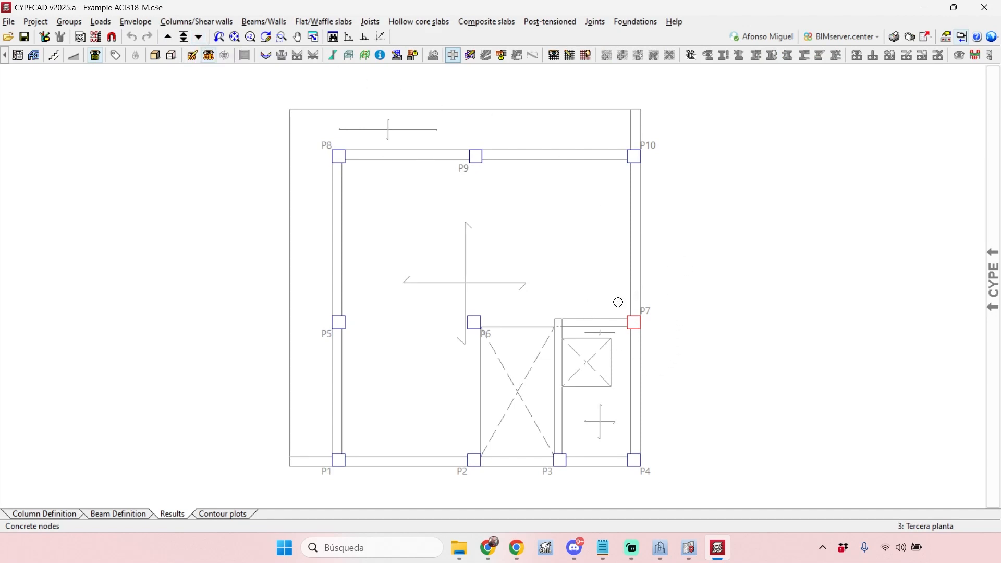
- Preview the concrete node check summaries of columns P7, P1, P10, P9 and P8 on the Tercera planta floor
mouse_move(632, 324)
mouse_move(348, 462)
mouse_move(631, 155)
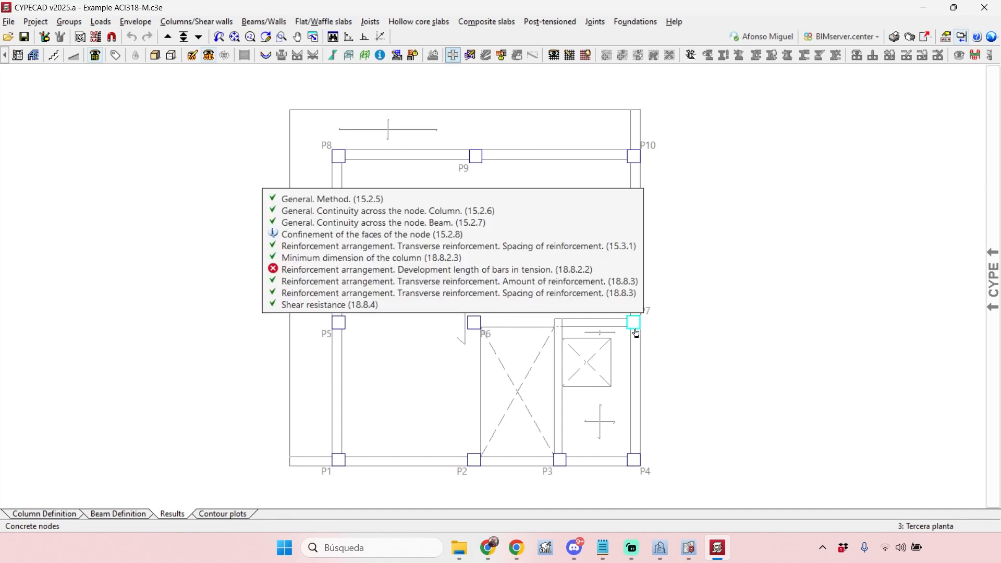
mouse_move(478, 158)
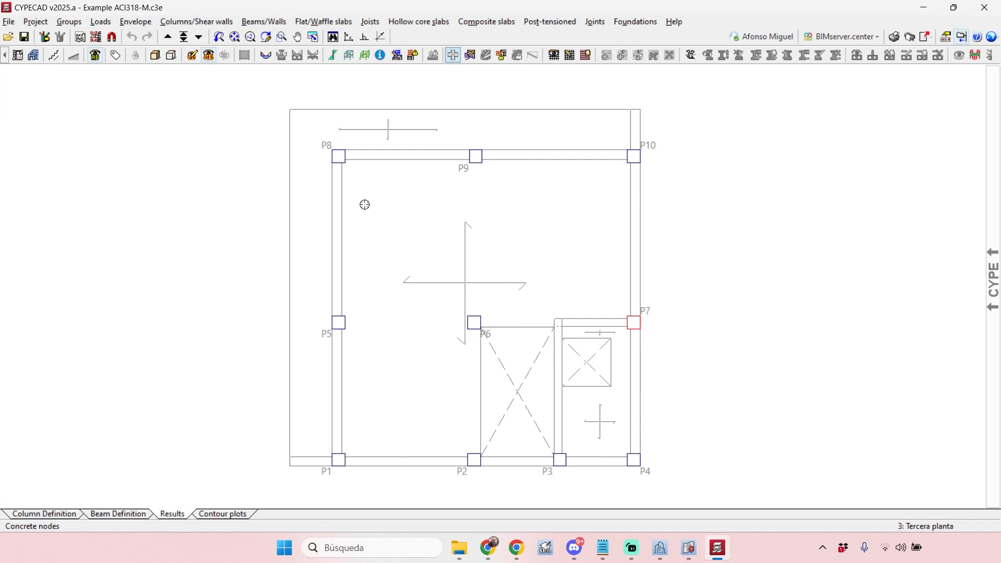
mouse_move(338, 158)
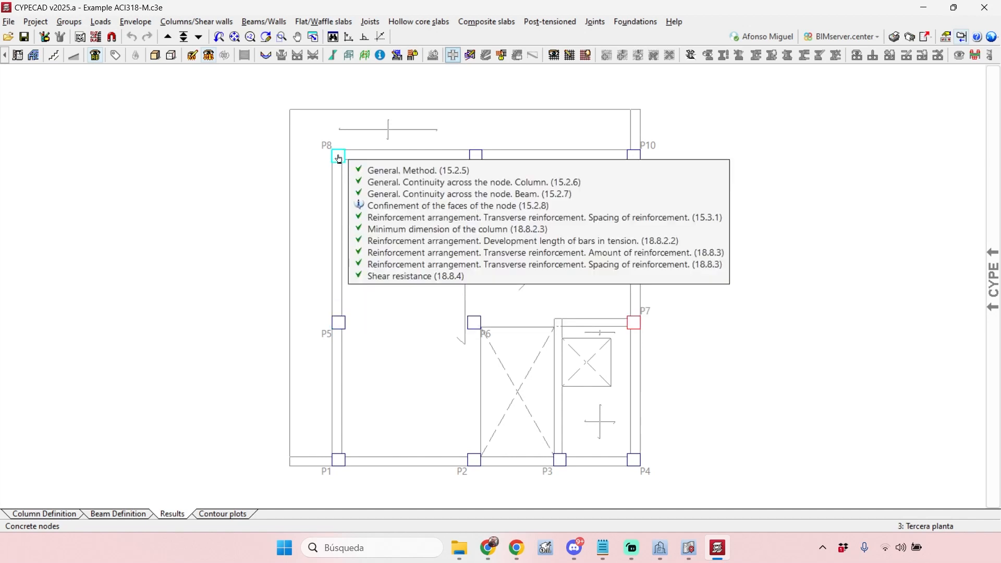
- Open the detailed node checks of column P8 and go through the code checks down to Shear resistance (18.8.4)
click(338, 157)
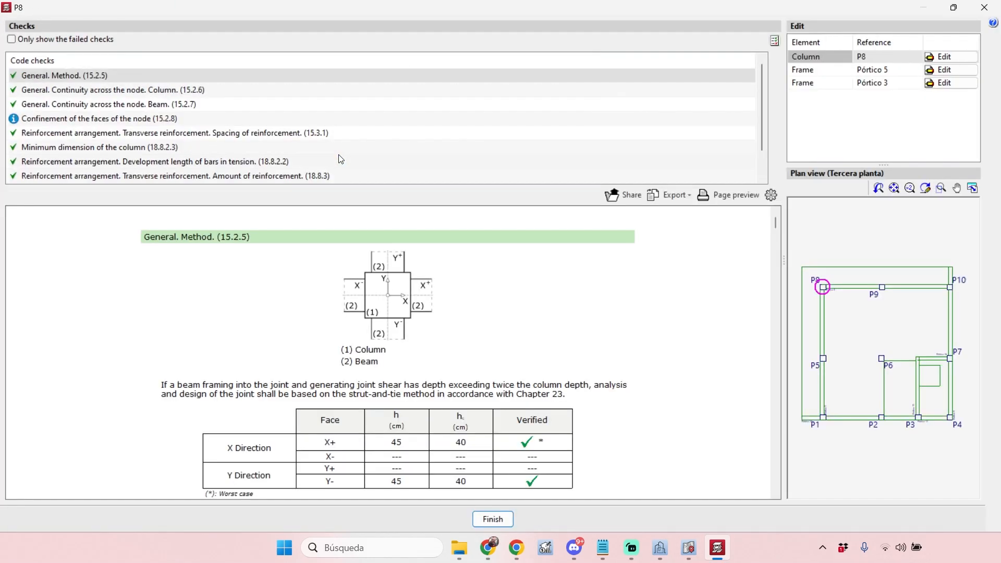
click(478, 93)
click(82, 104)
click(70, 119)
click(55, 147)
click(39, 162)
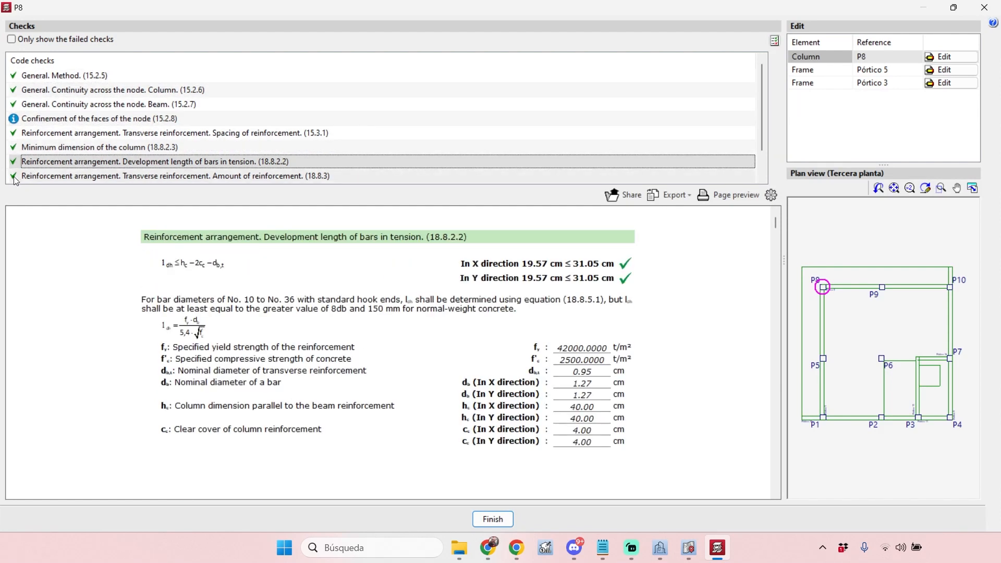
click(41, 177)
scroll(42, 178, down, 1)
click(40, 166)
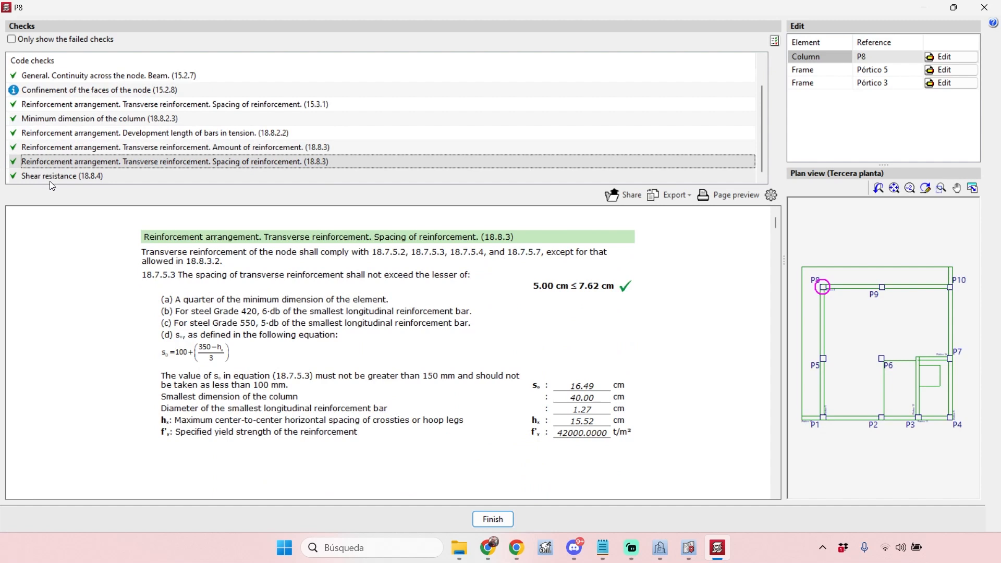
click(50, 177)
- Sort P8's code checks in descending order, review the transverse reinforcement, minimum dimension and development length checks, and close the report
scroll(52, 151, up, 2)
click(57, 64)
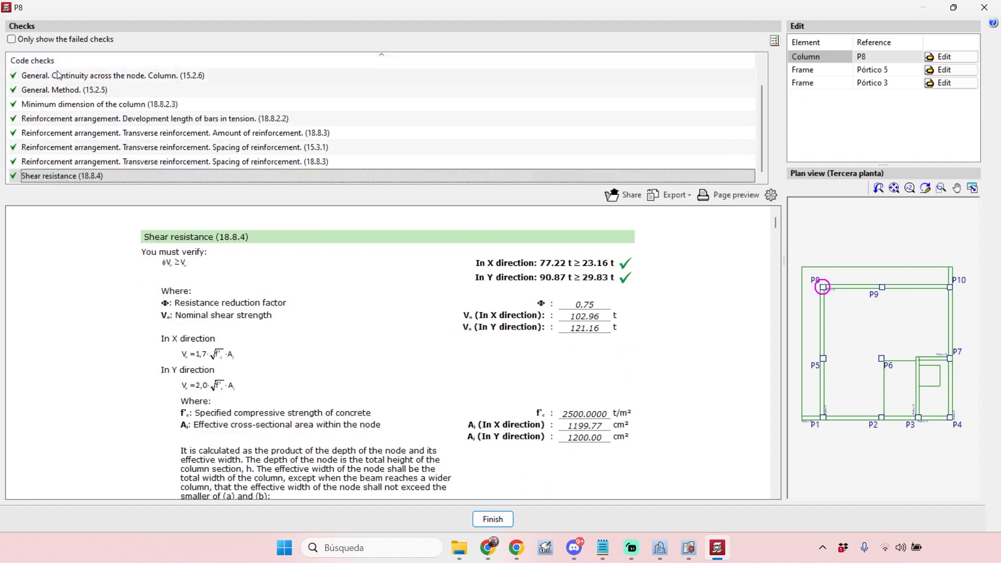
click(58, 64)
click(63, 89)
click(67, 104)
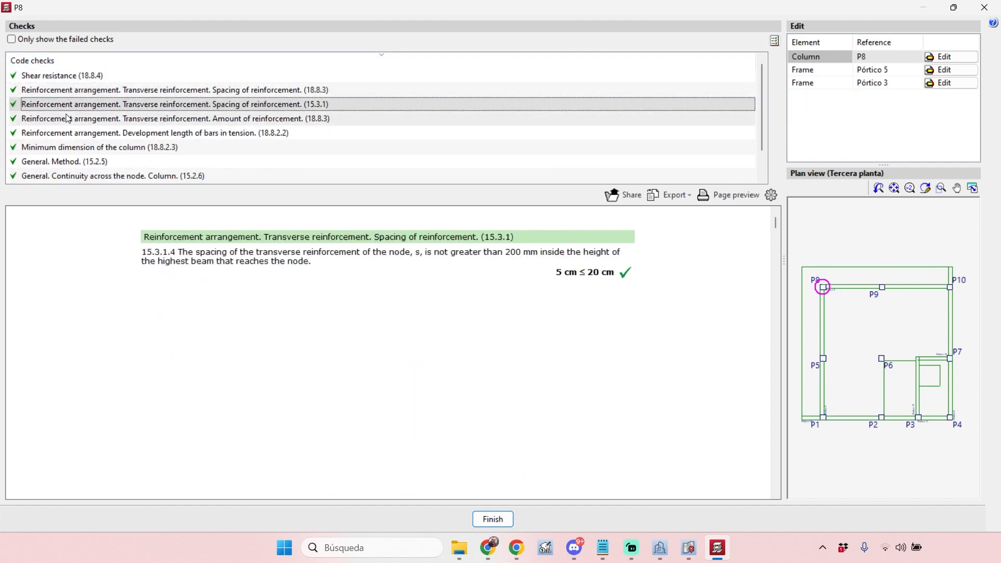
click(68, 119)
scroll(438, 344, down, 3)
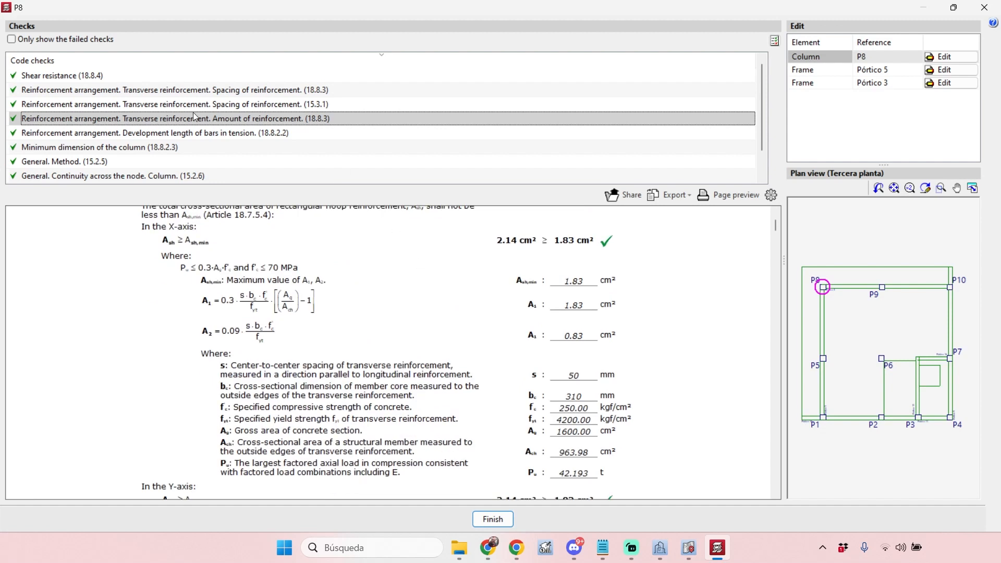
click(188, 133)
click(156, 147)
click(171, 134)
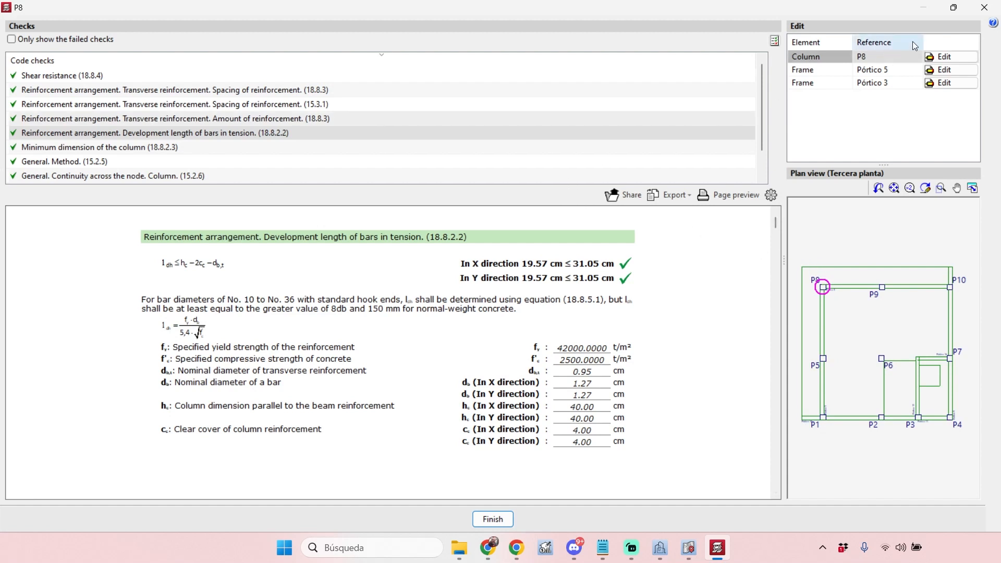
click(985, 7)
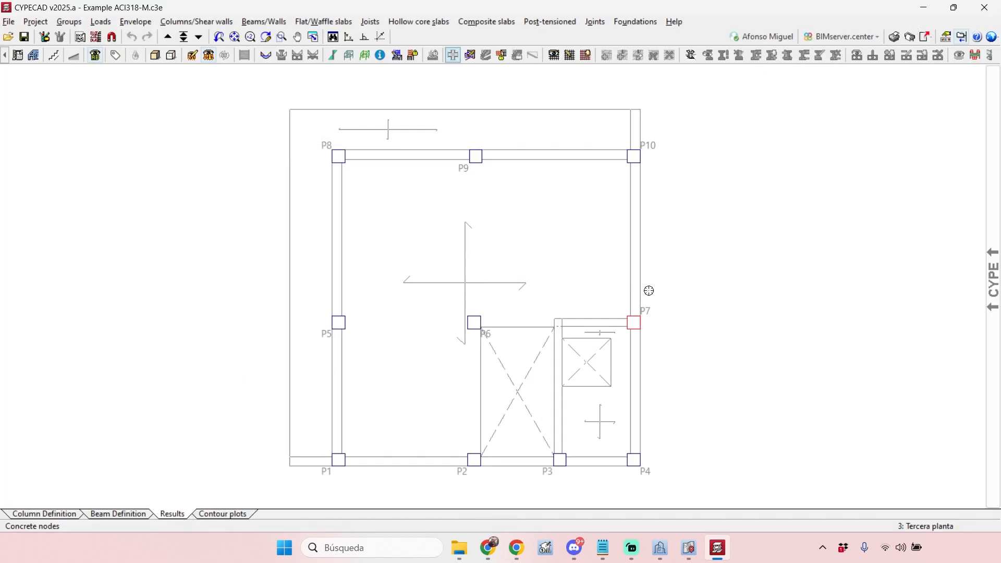
- Open the detailed node checks of column P7 and review the continuity, stirrup spacing (15.3.1) and minimum column dimension checks
mouse_move(640, 331)
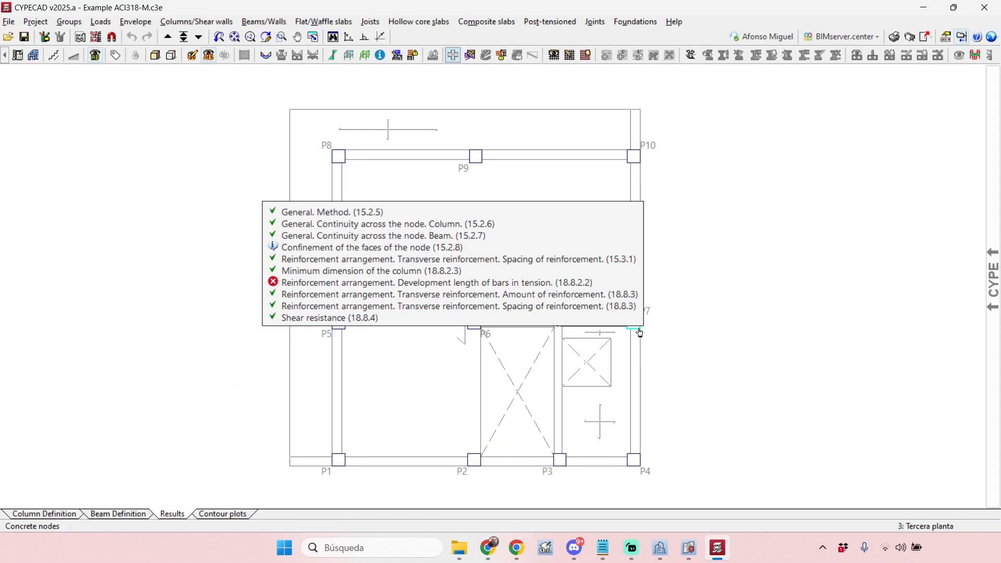
click(640, 332)
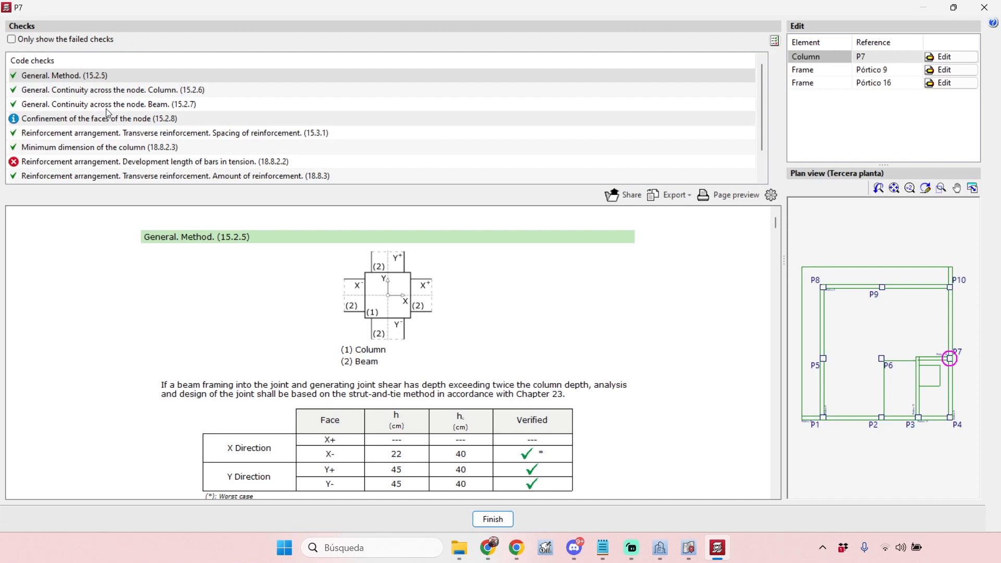
scroll(64, 125, down, 1)
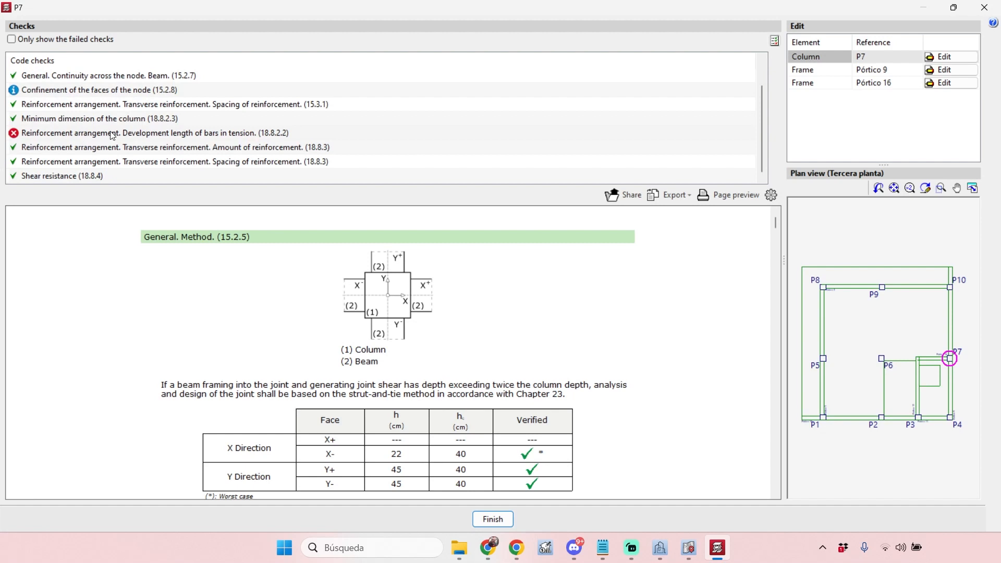
scroll(112, 135, up, 1)
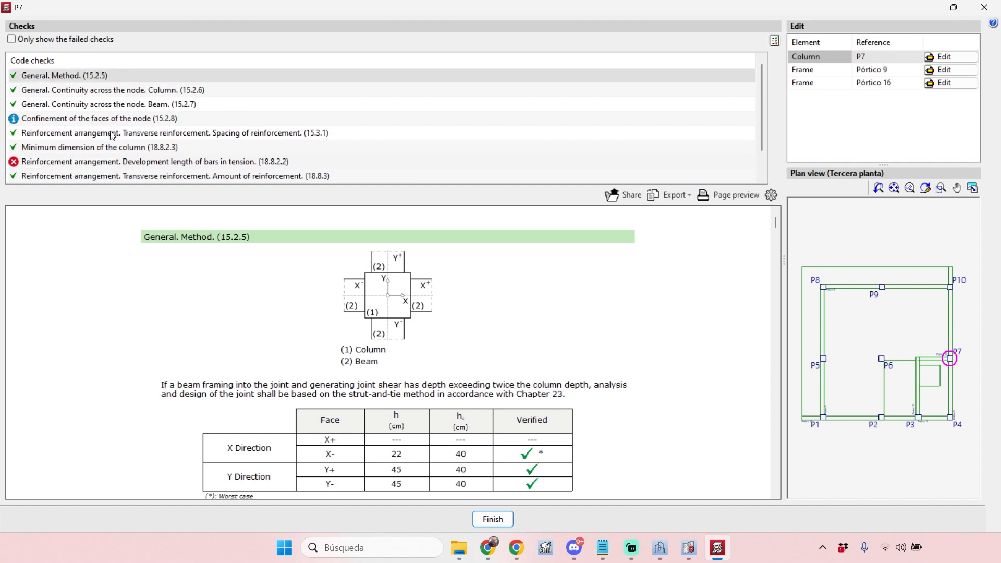
click(107, 93)
click(106, 103)
click(108, 133)
click(111, 147)
scroll(118, 103, down, 1)
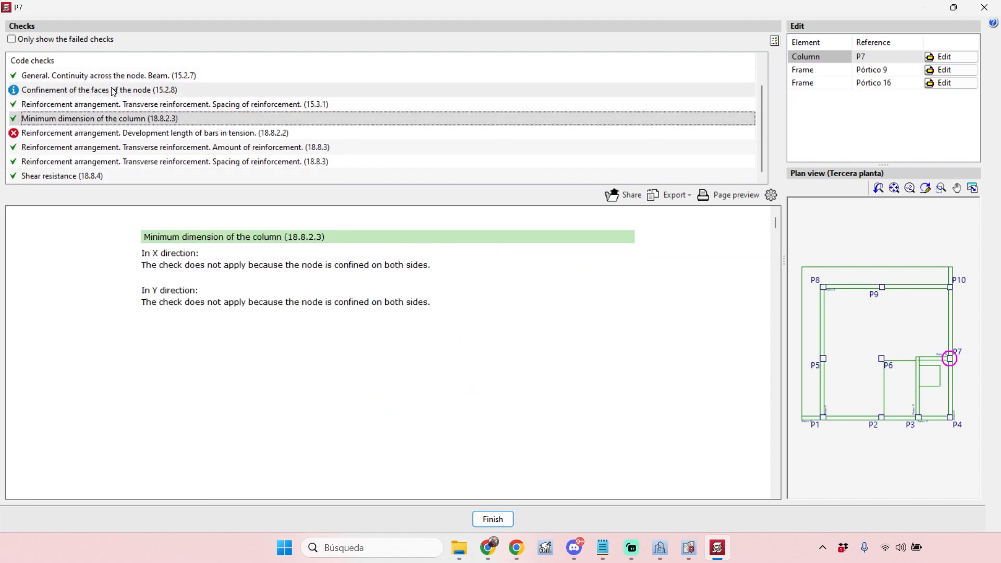
- Examine P7's check on development length of bars in tension (18.8.2.2), filtering the list to failed checks only
click(115, 135)
click(118, 152)
click(118, 133)
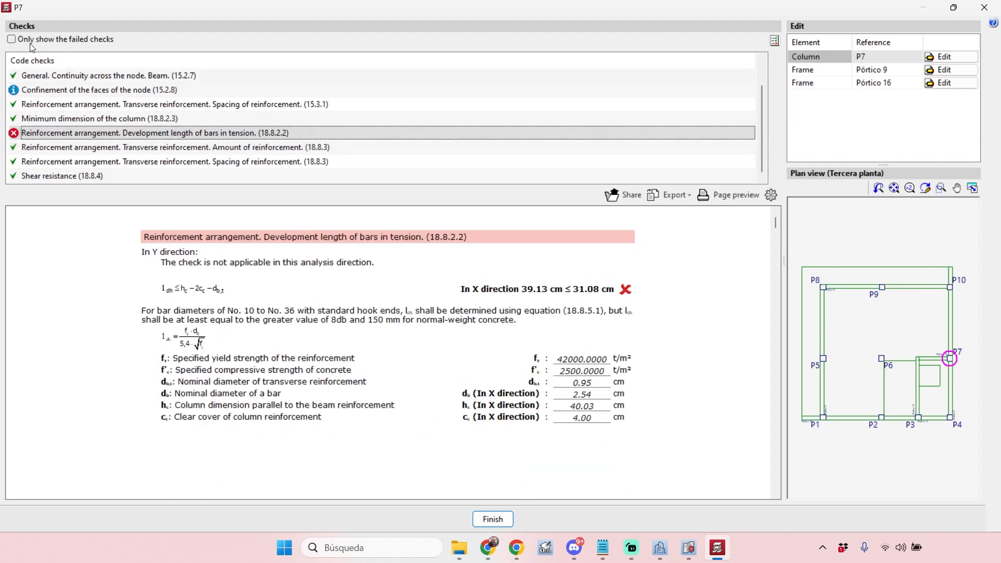
click(46, 41)
click(135, 78)
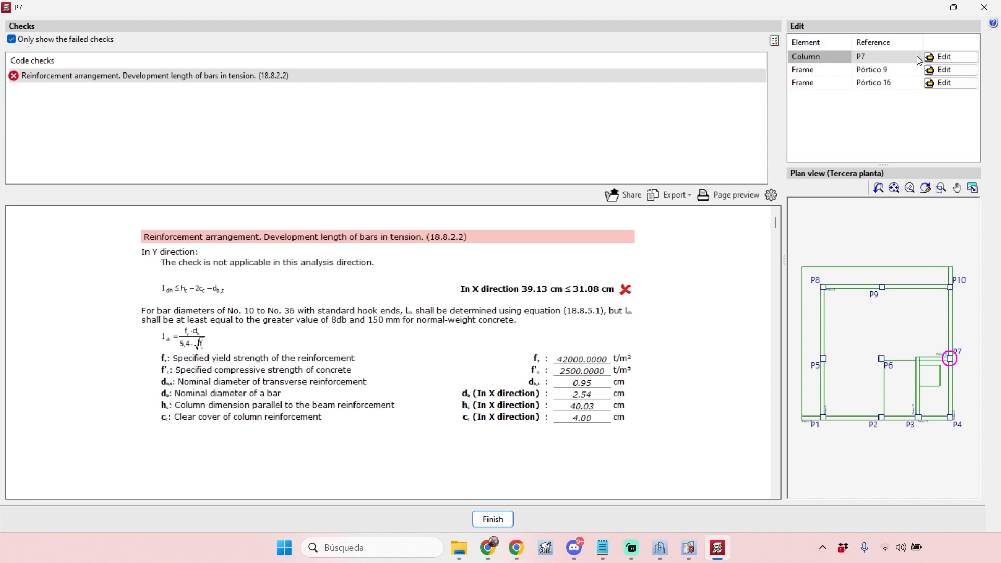
- Open the reinforcement editor for column P7, inspect its Cuarta planta Y-face reinforcement, and close it without changes
click(948, 59)
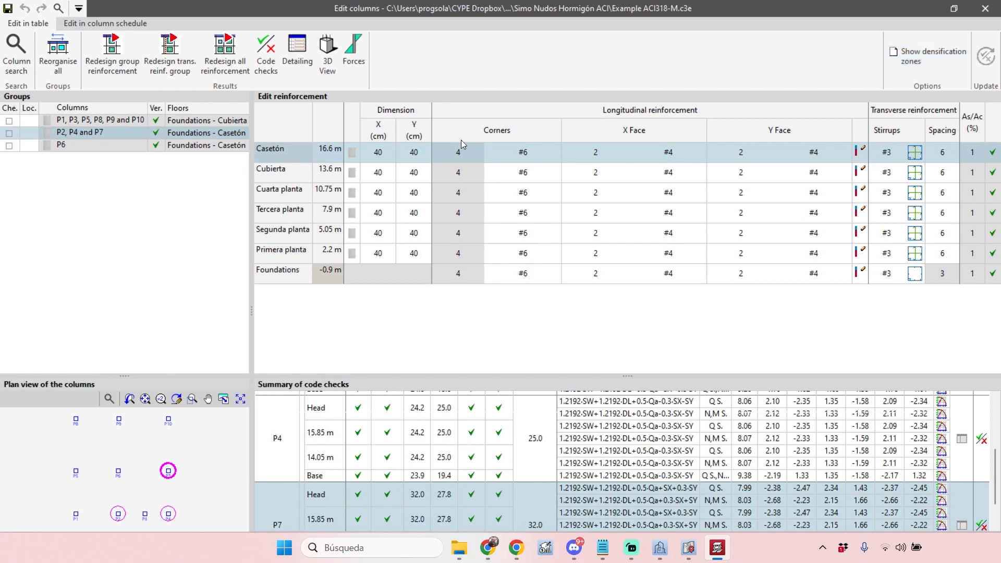
click(740, 197)
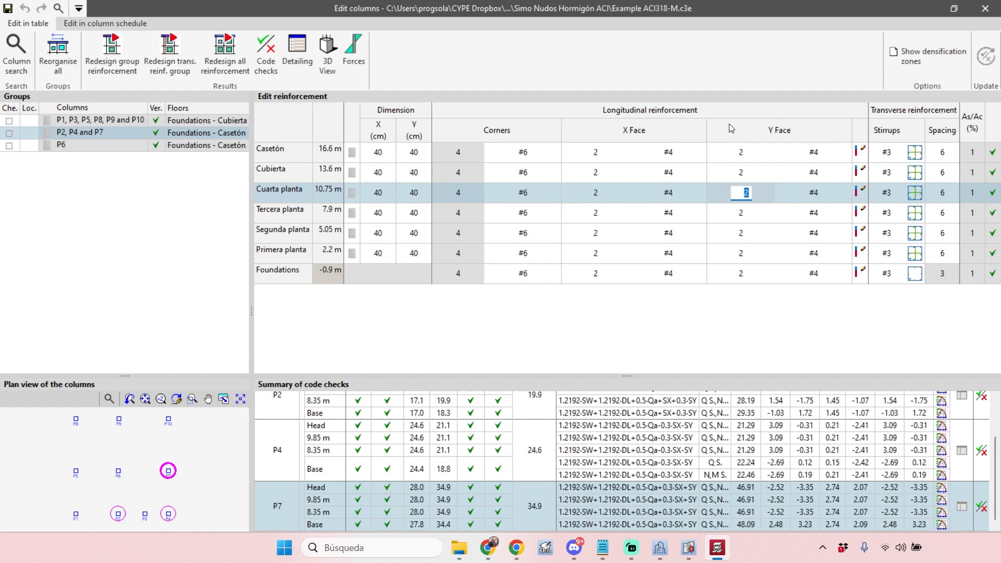
click(987, 9)
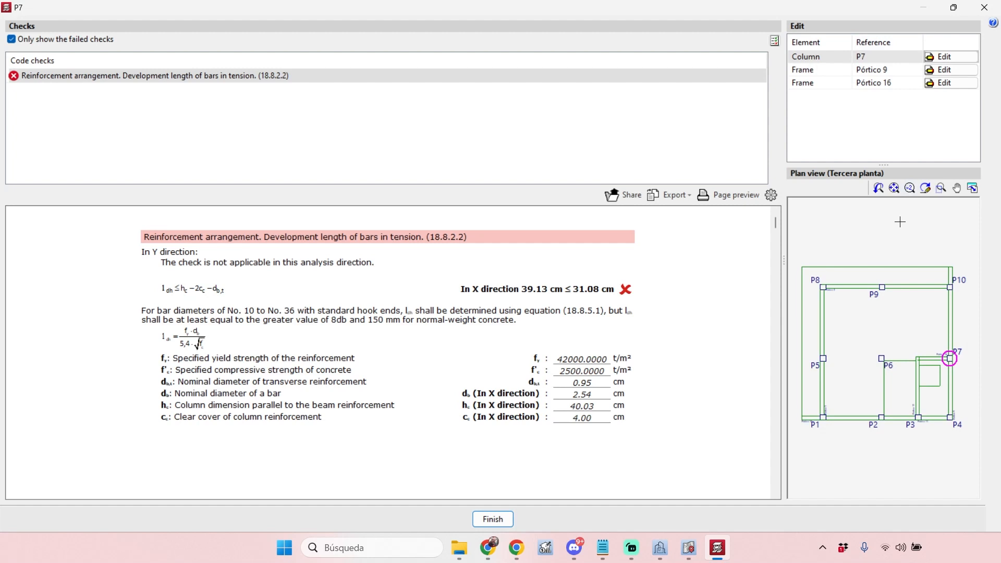
- Open the beam editor for frame Pórtico 9, inspect its reinforcement and force diagrams, and return to P7's node checks
click(827, 70)
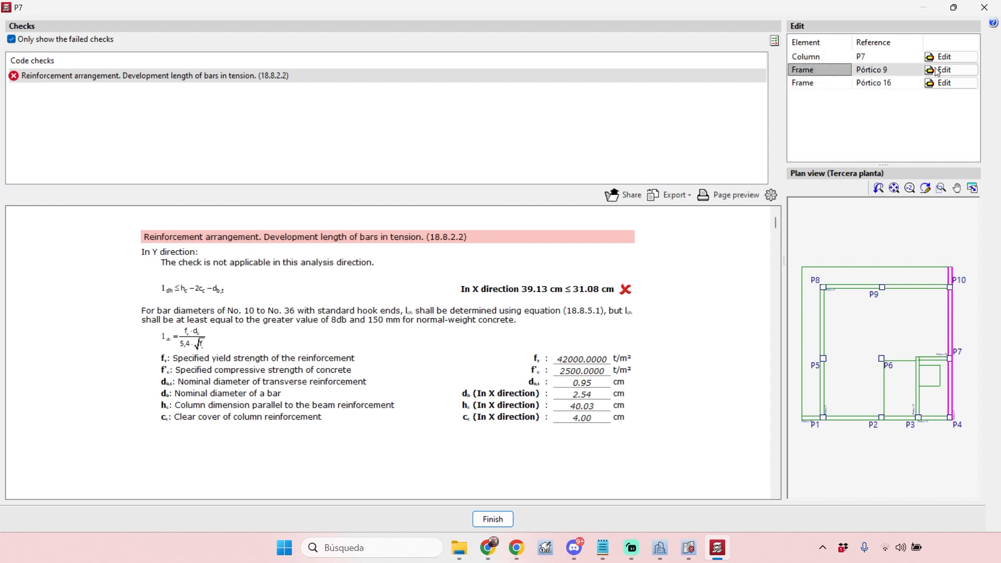
click(938, 71)
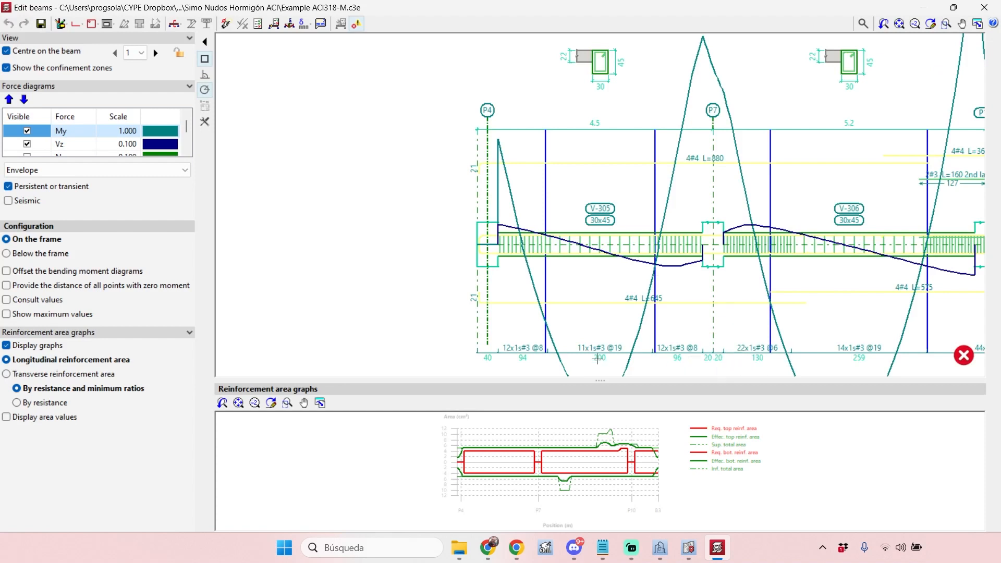
scroll(574, 323, down, 3)
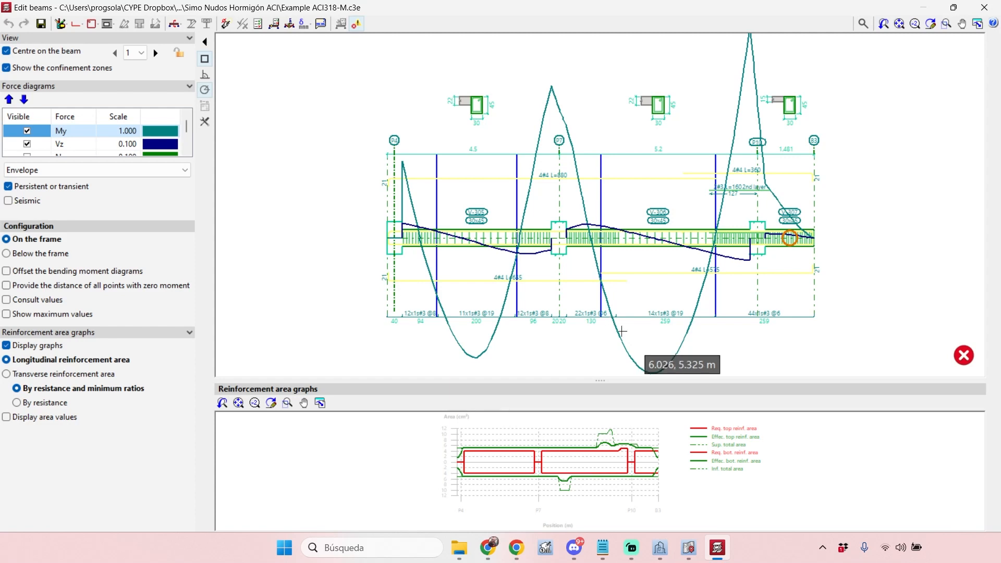
scroll(650, 230, up, 1)
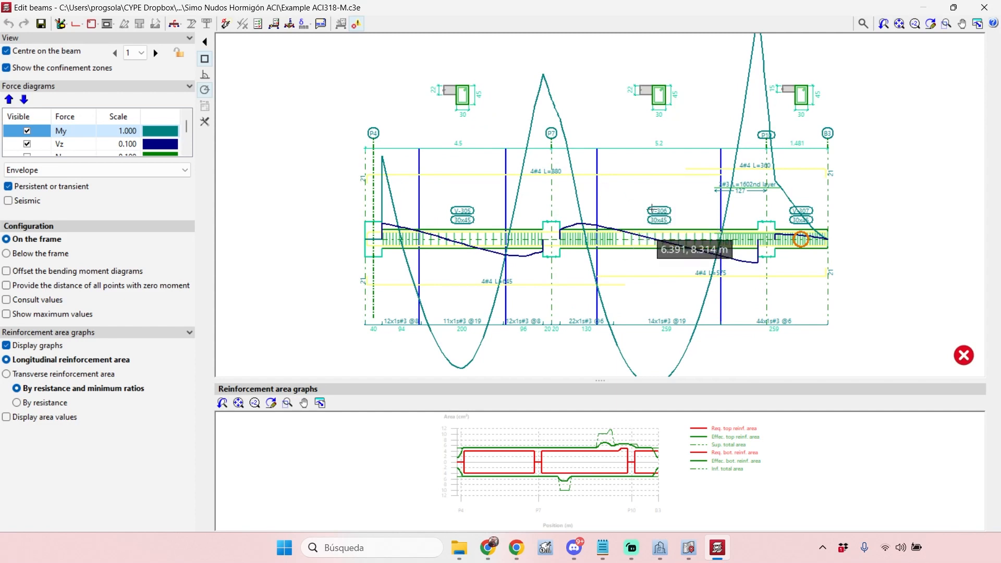
middle_drag(567, 225, 559, 207)
scroll(574, 207, down, 1)
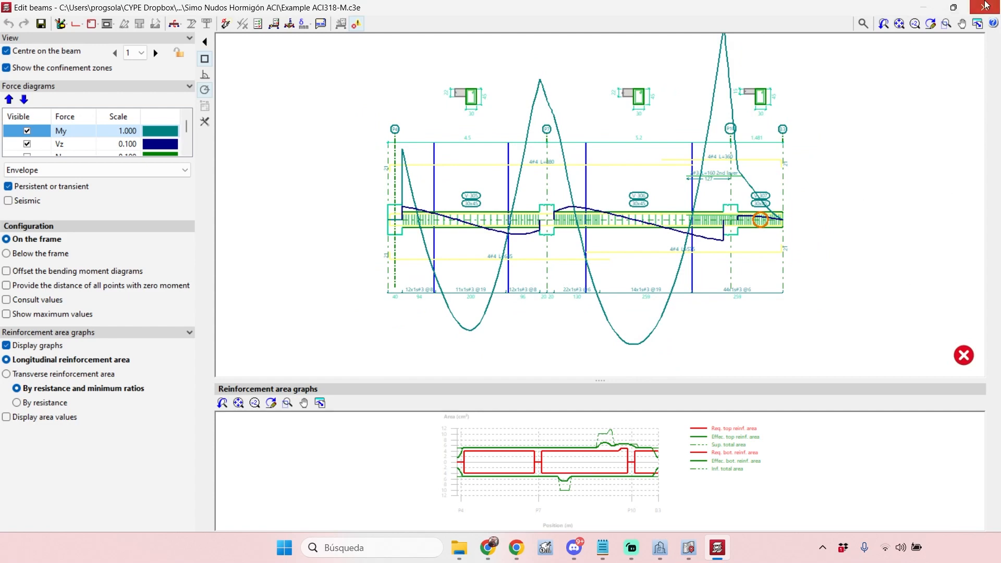
click(985, 8)
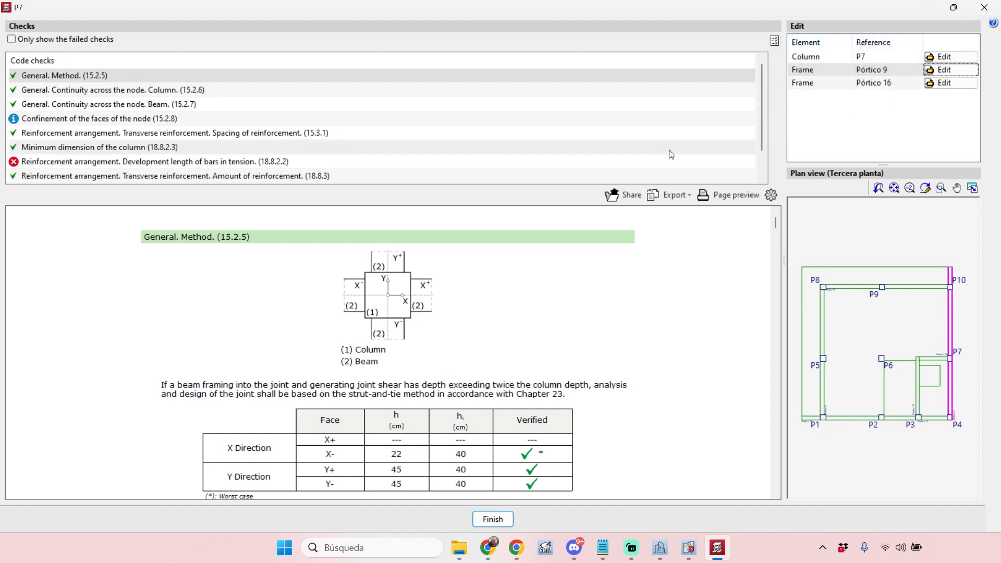
- Open the full report of P7's node checks, read through to the probable bending resistance tables, and close the report and the node checks
click(776, 42)
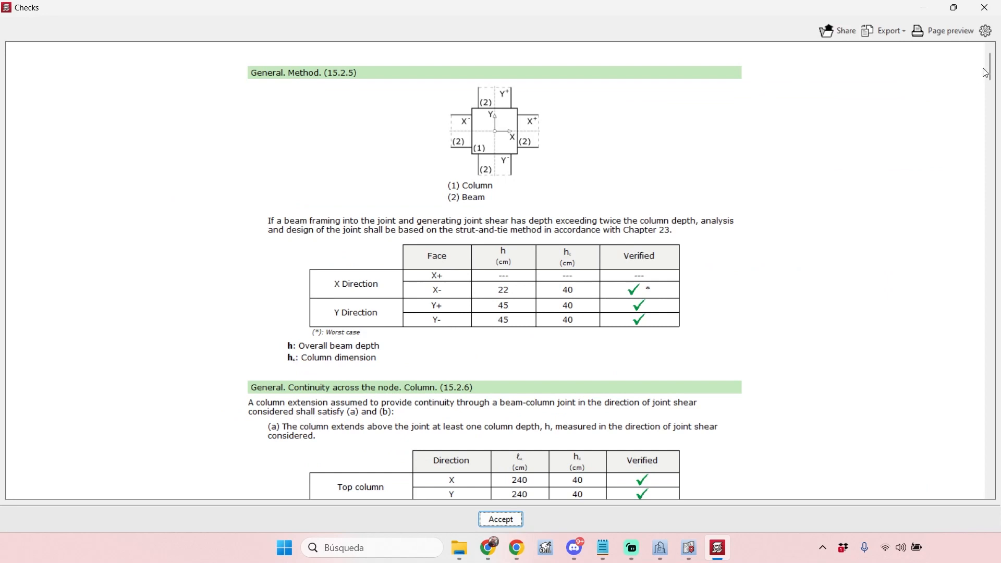
drag(990, 65, 993, 204)
scroll(649, 211, down, 9)
scroll(718, 299, down, 3)
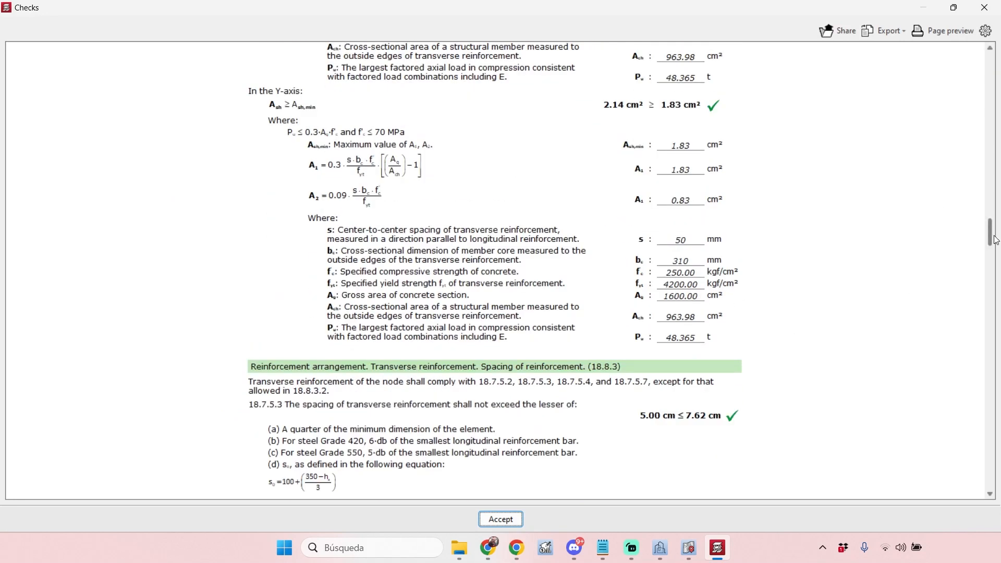
scroll(954, 298, down, 15)
scroll(953, 299, down, 12)
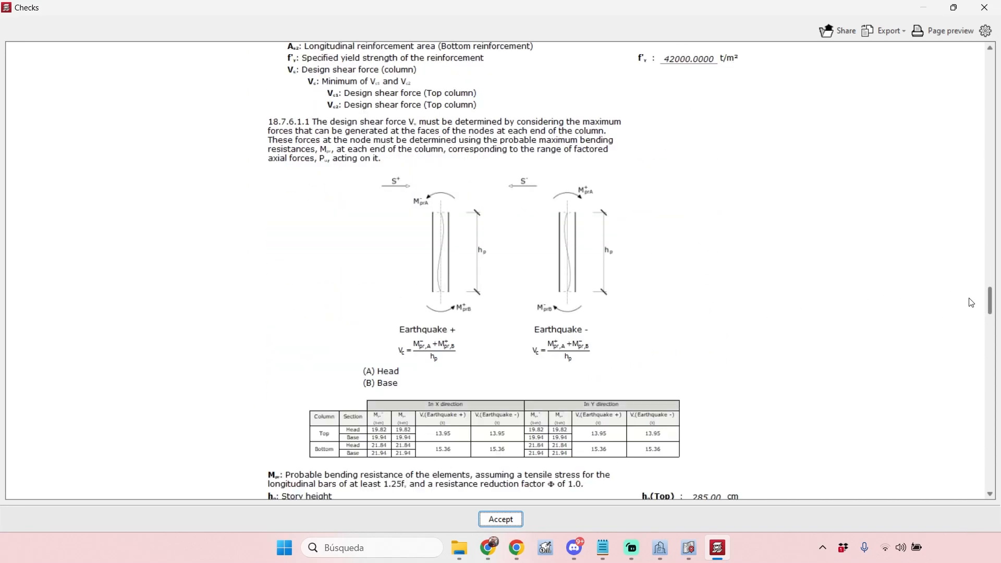
drag(990, 330, 999, 32)
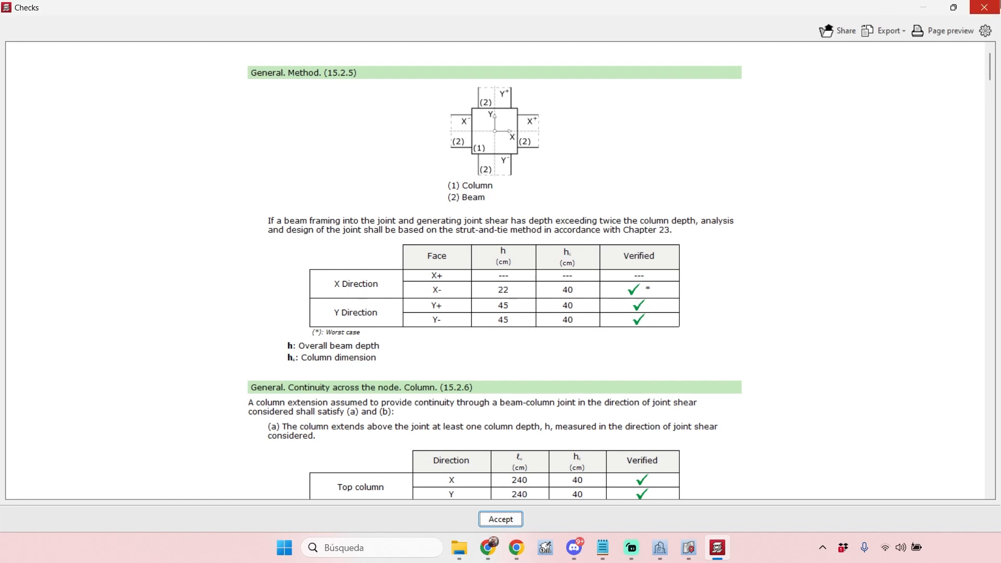
click(996, 7)
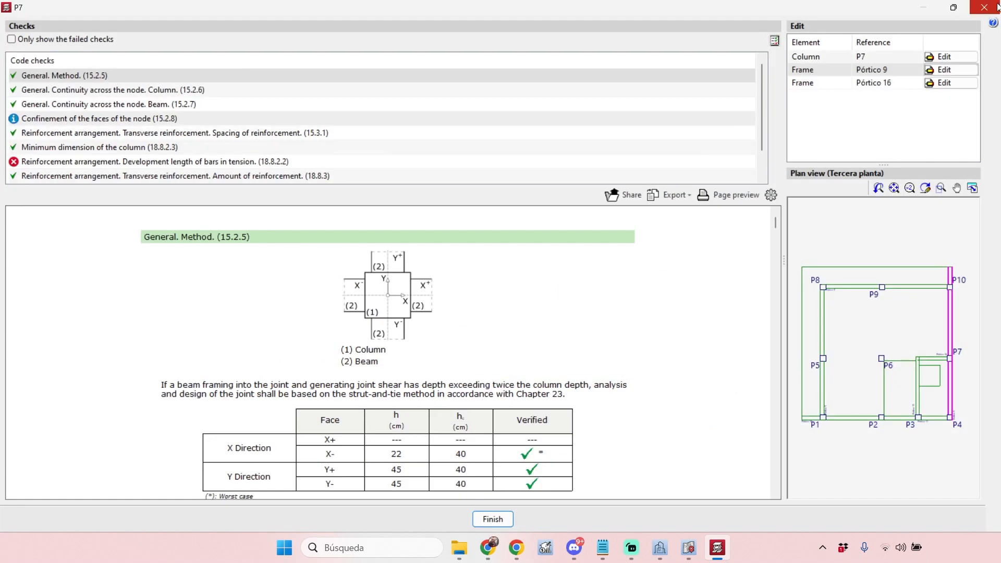
click(992, 7)
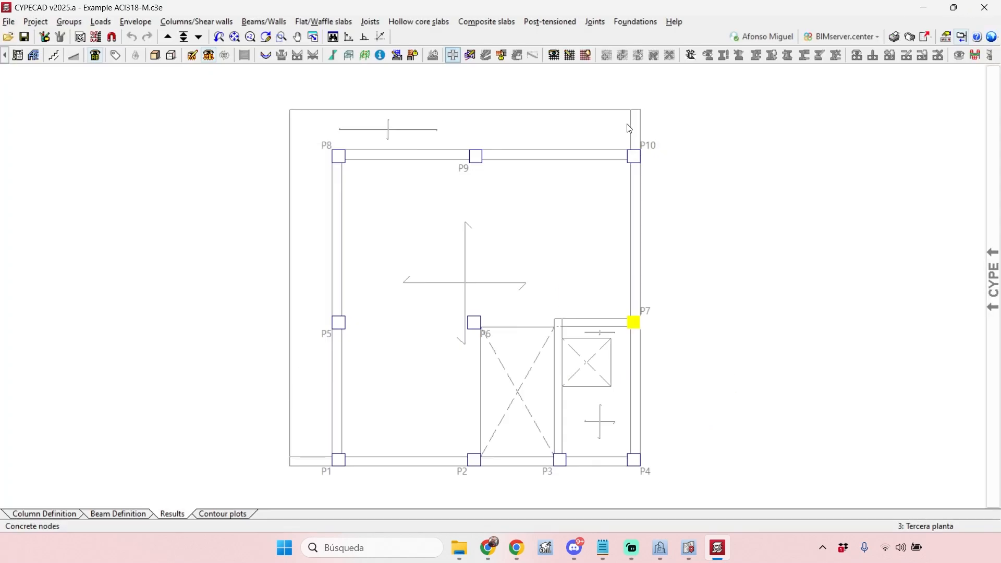
mouse_move(733, 185)
middle_down()
mouse_move(708, 198)
mouse_move(734, 187)
middle_up()
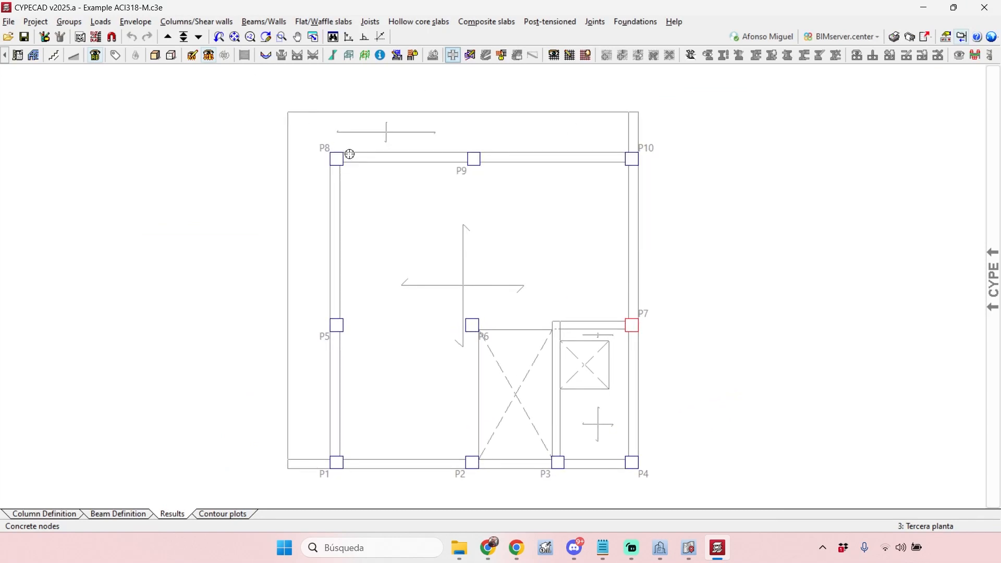
- Open the recent job Example Eurocode 8 - Low Ductility and dismiss its analysis error report
click(14, 24)
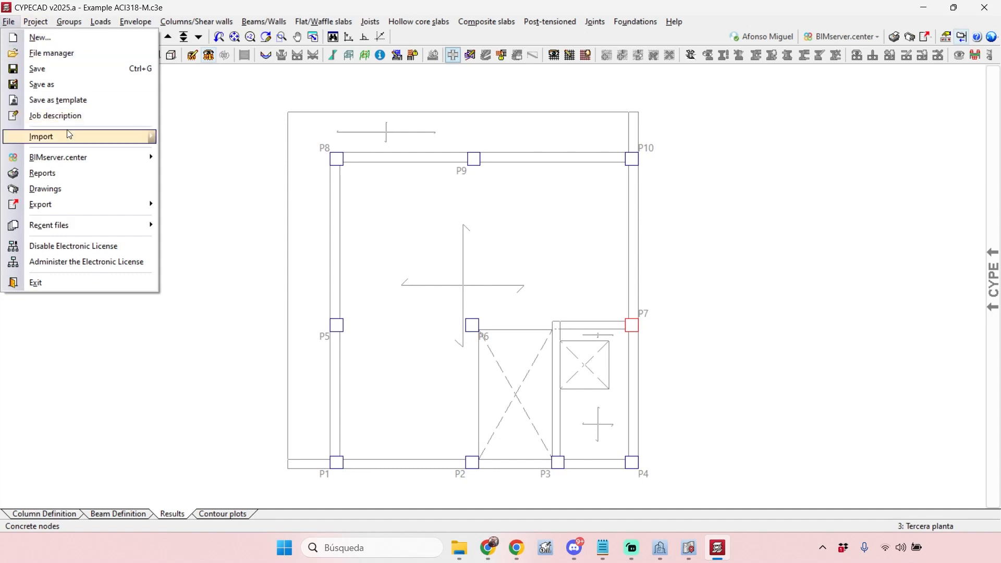
mouse_move(86, 222)
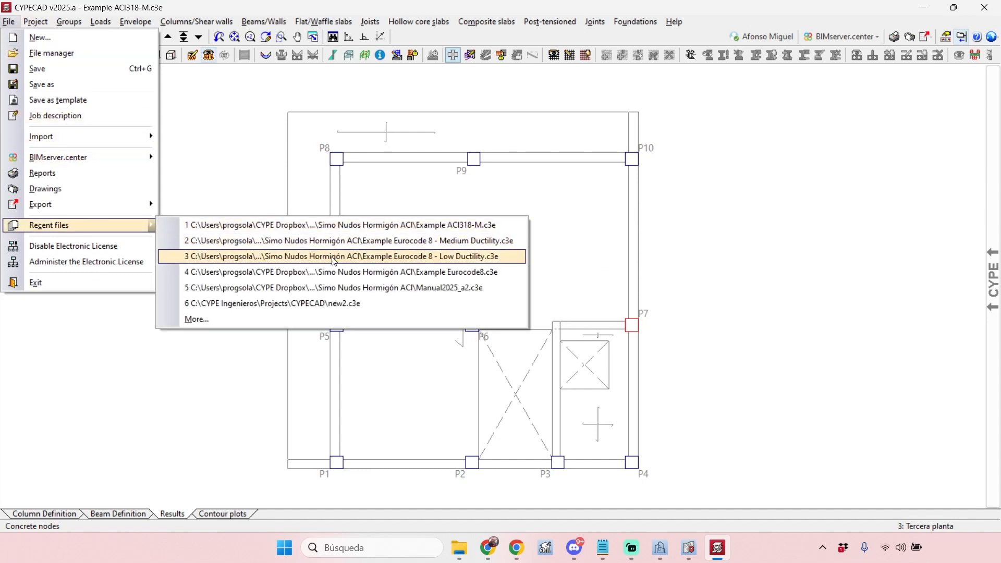
click(383, 256)
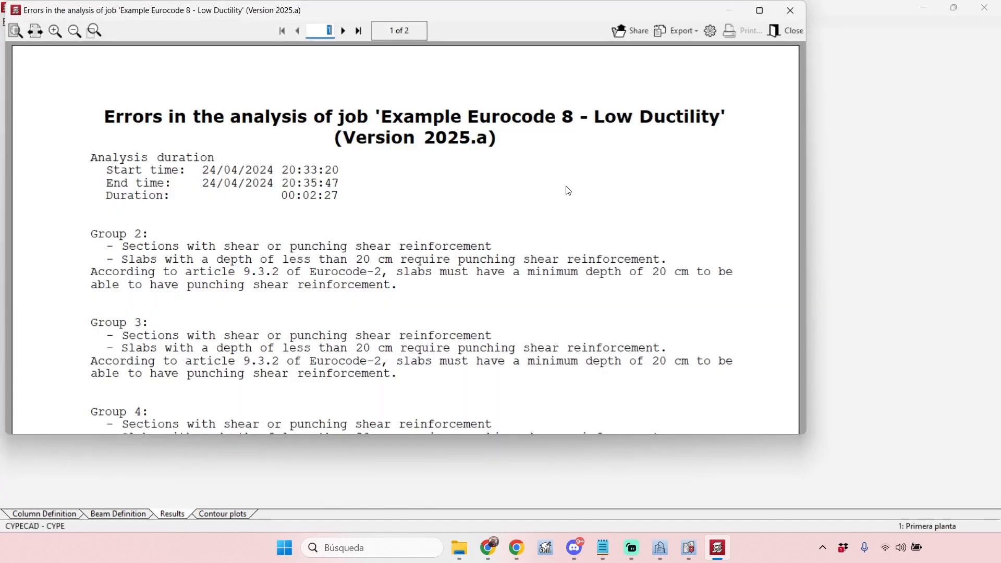
click(791, 15)
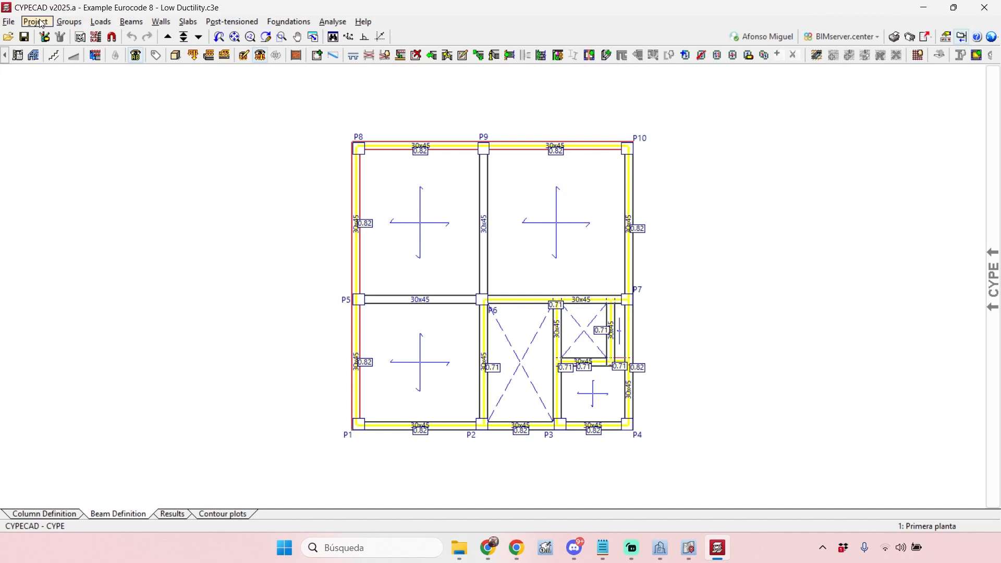
- Open the project's general data and review the code selection and the Eurocode 8 seismic loading settings, leaving both unchanged
click(36, 22)
click(57, 36)
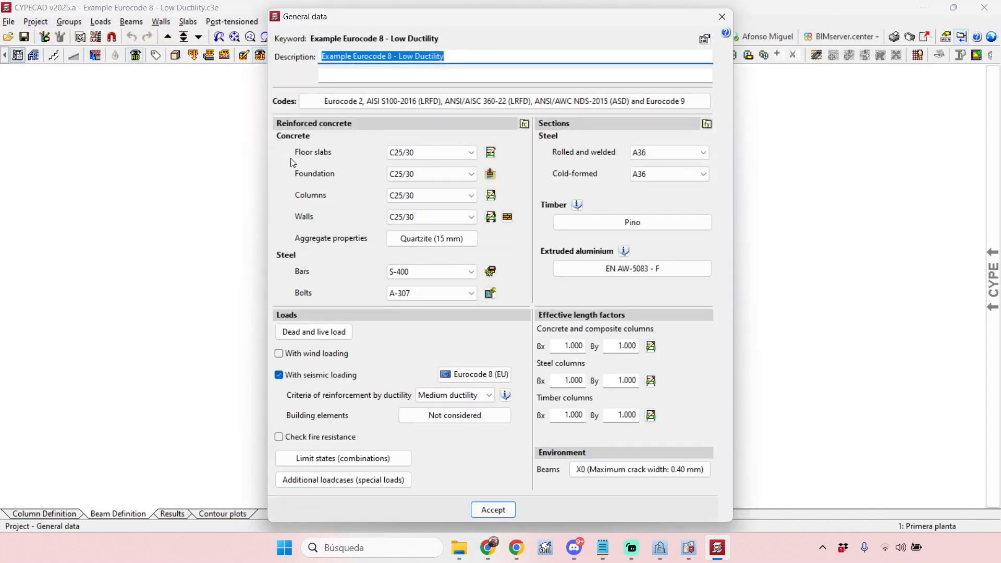
click(693, 104)
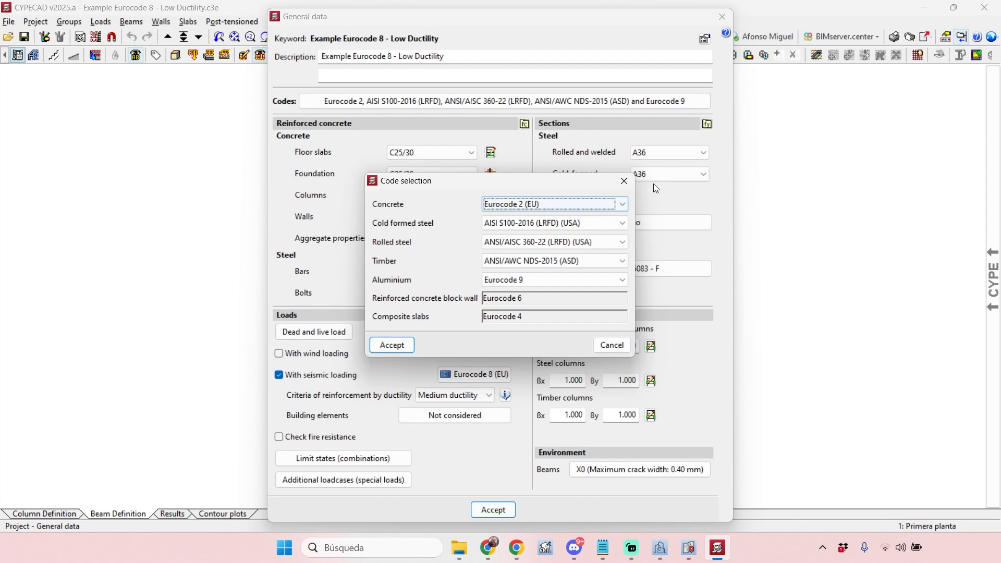
click(624, 180)
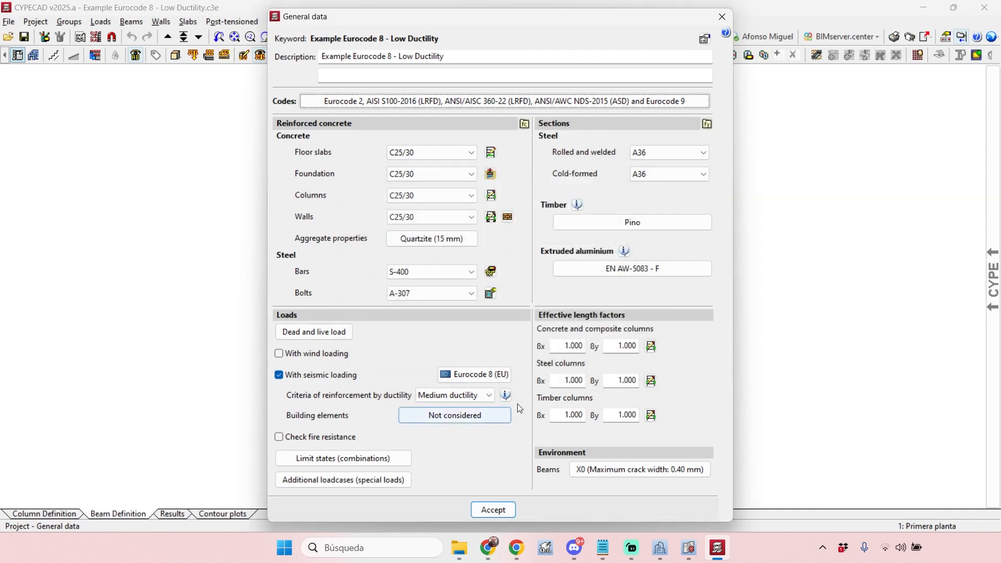
click(472, 375)
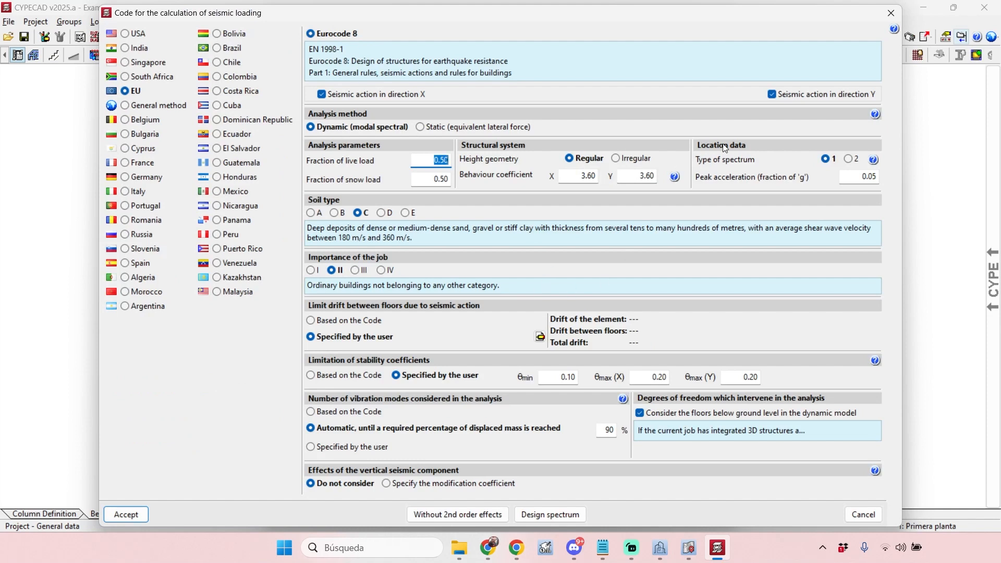
click(893, 16)
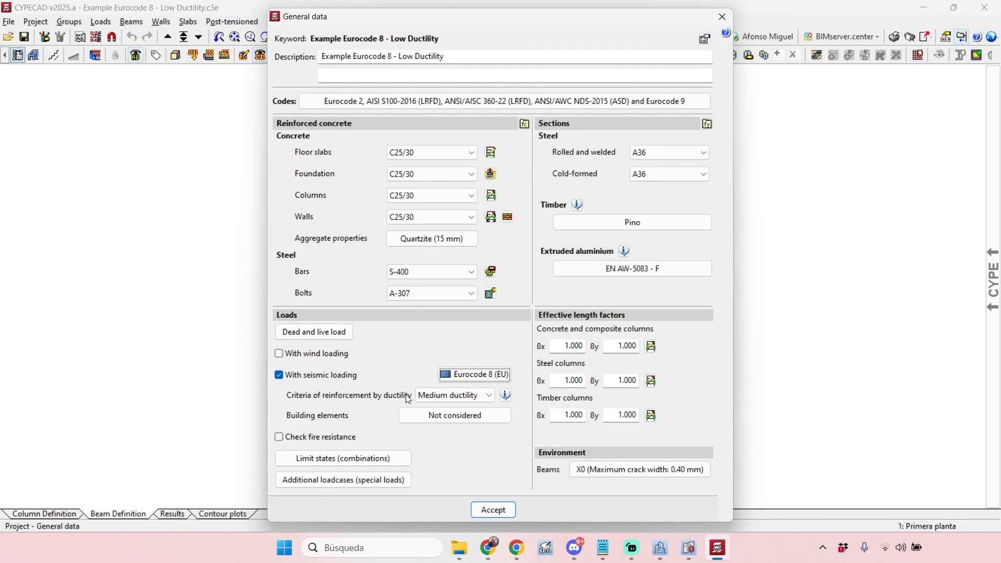
- Examine the available ductility criteria for reinforcement, then close the general data without changes and dismiss its information notices
click(488, 395)
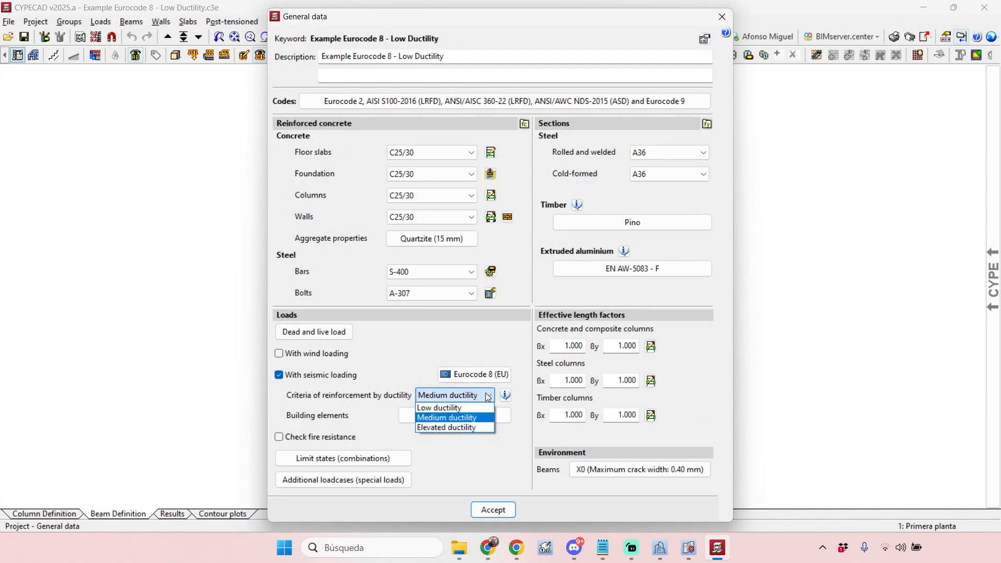
click(449, 345)
click(724, 16)
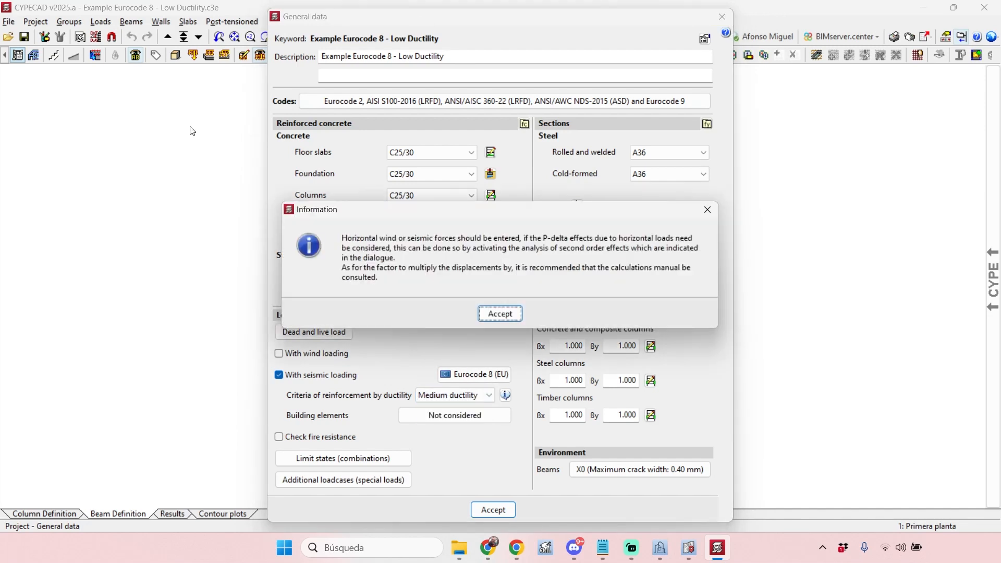
click(499, 314)
click(501, 304)
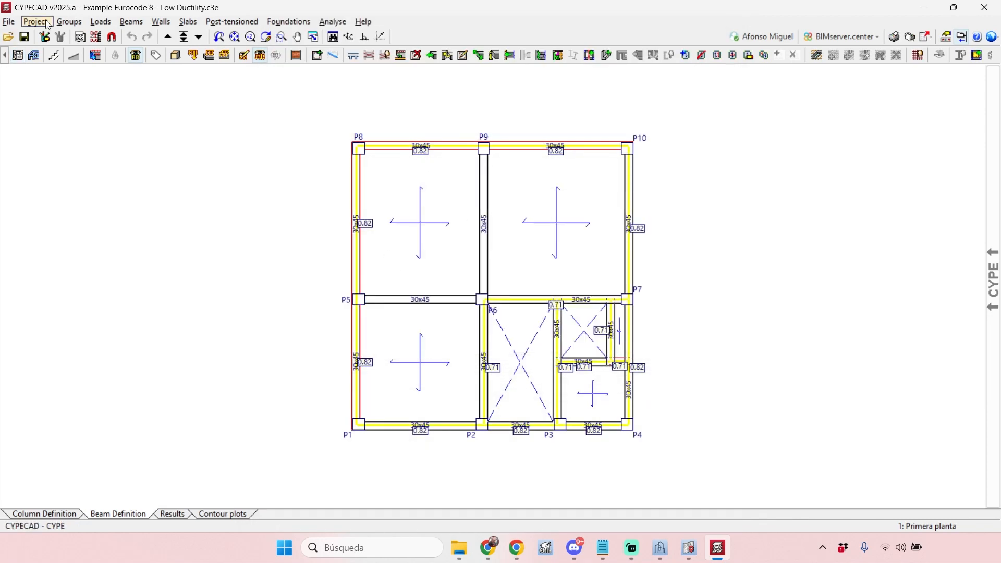
click(132, 21)
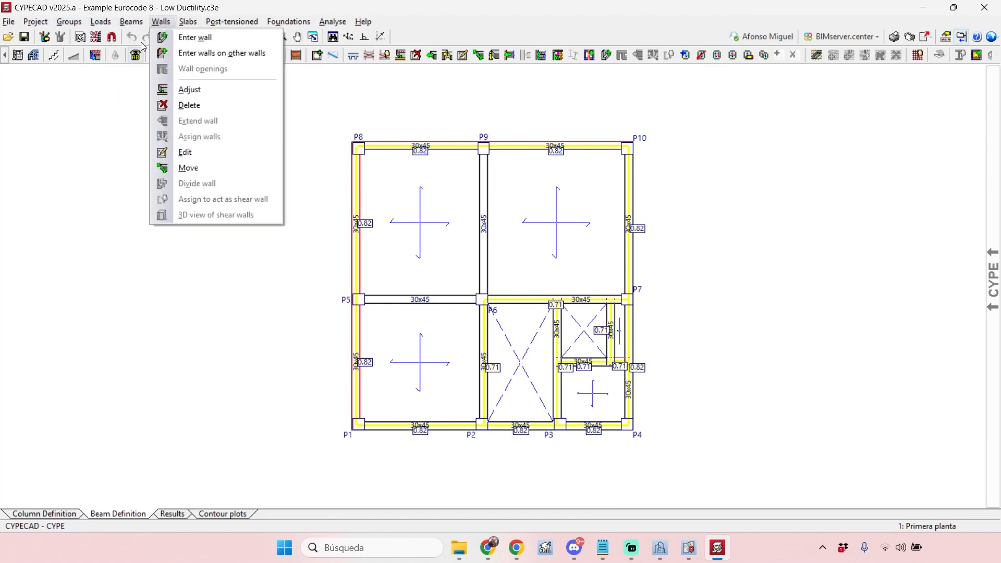
click(173, 515)
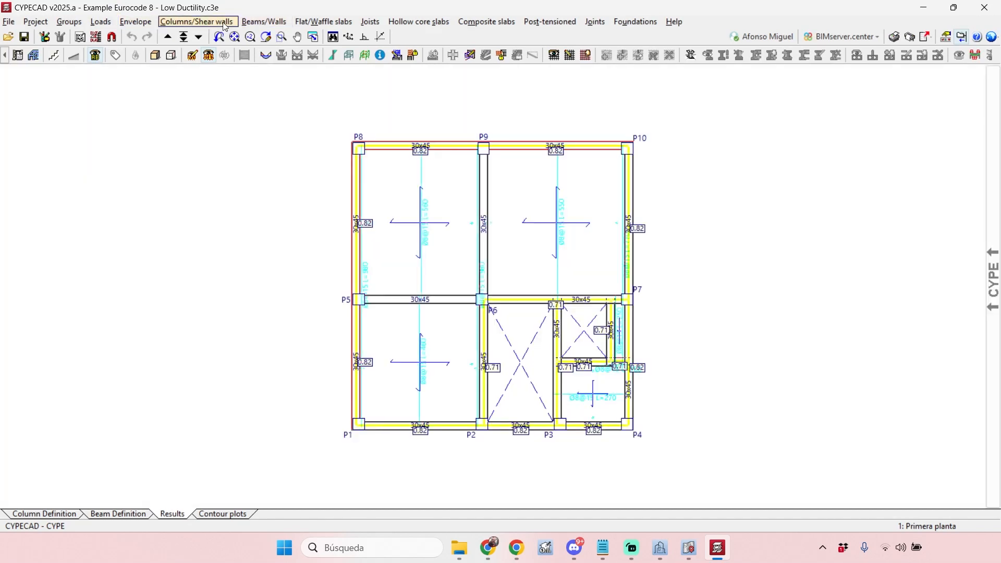
click(224, 23)
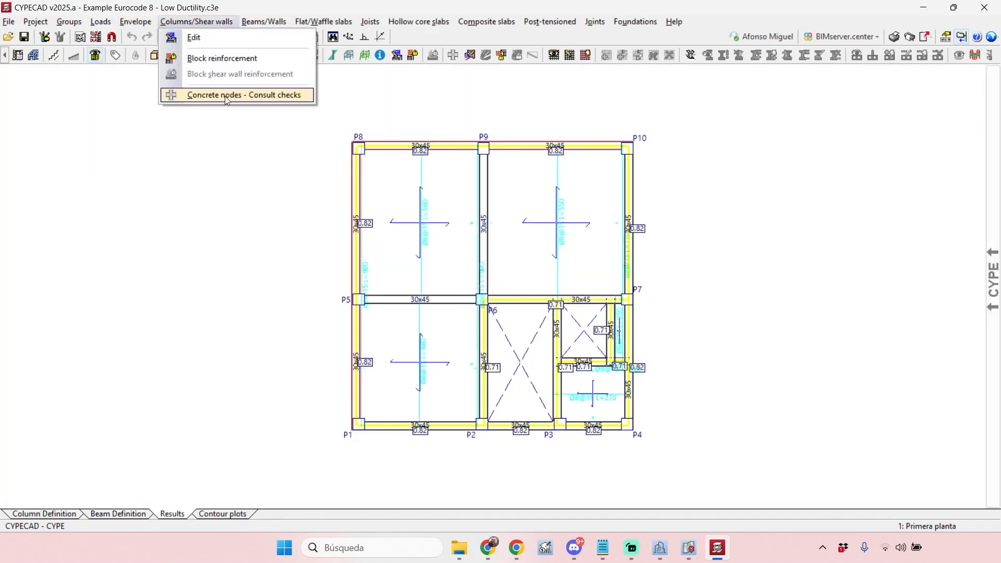
- Reopen the general data from the column definition to check the ductility criterion, and close it without changes, dismissing the notices
click(50, 515)
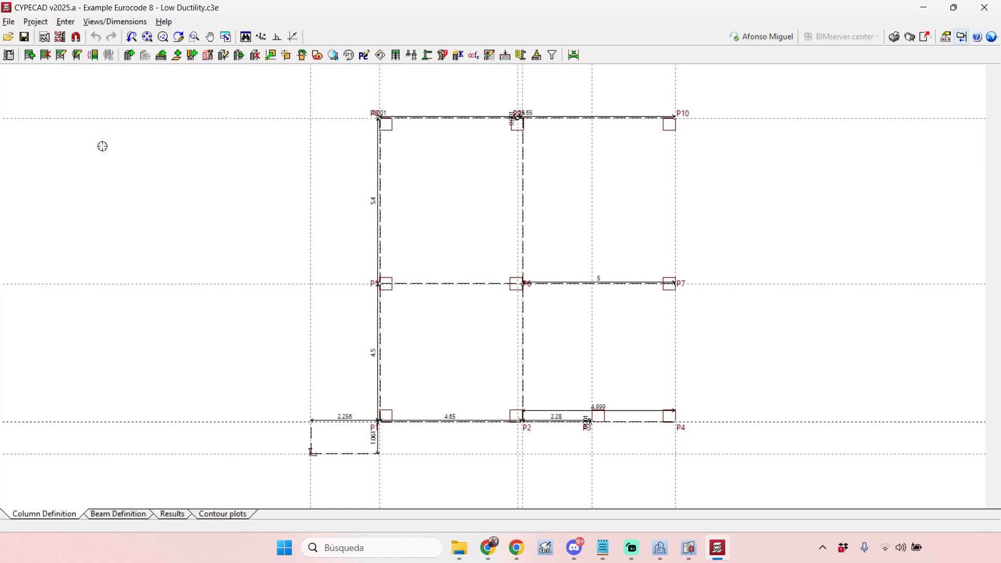
click(36, 21)
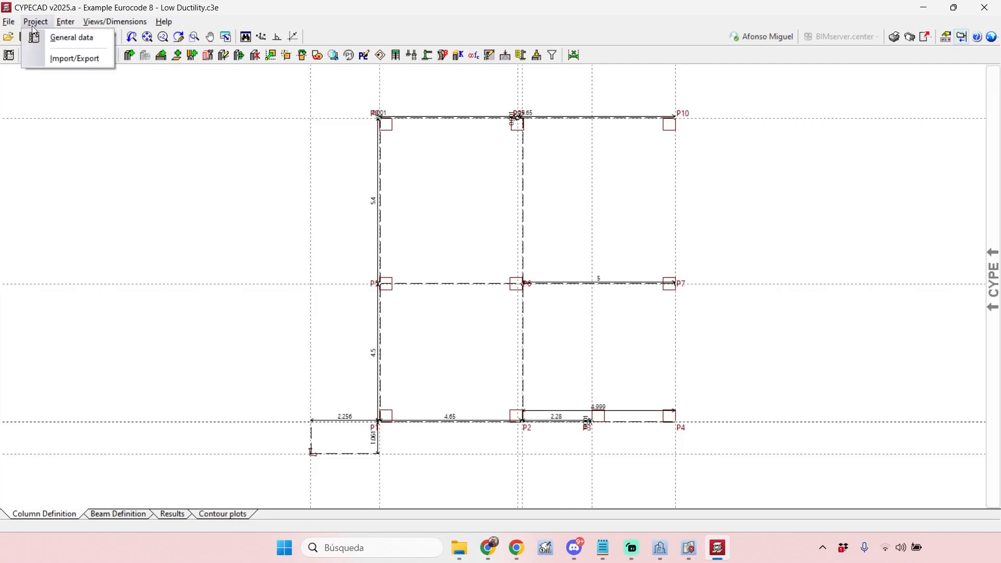
click(50, 37)
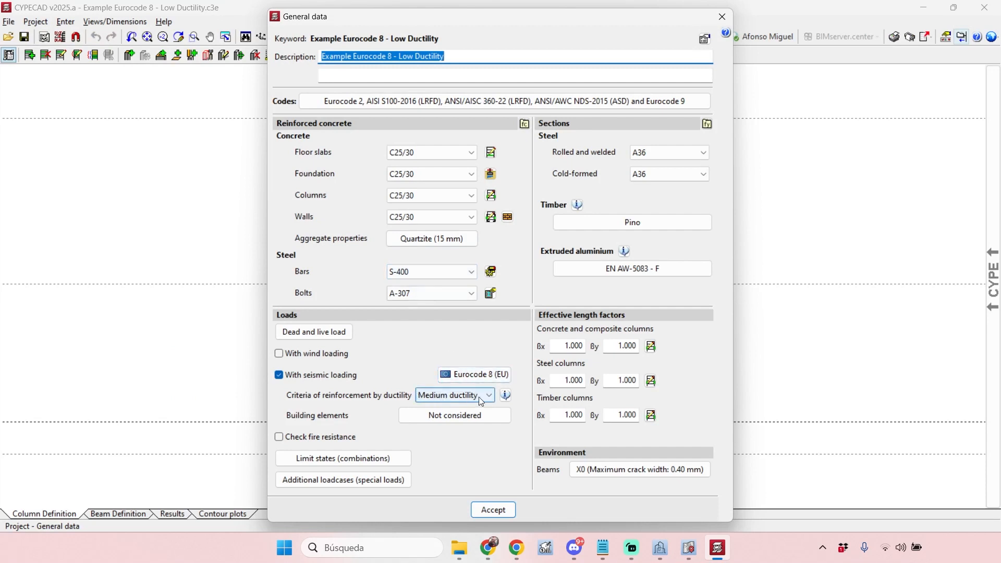
click(722, 20)
click(482, 319)
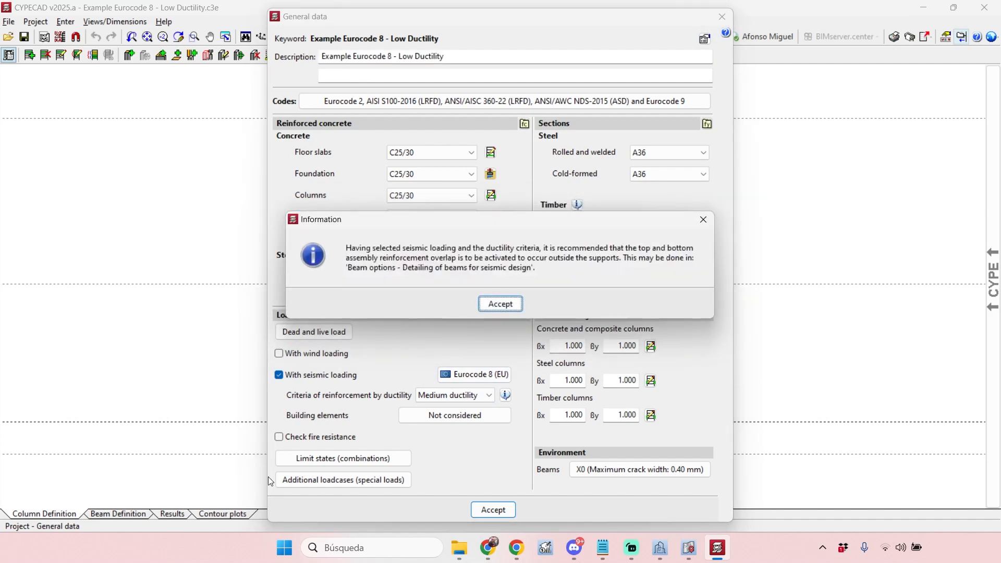
click(492, 306)
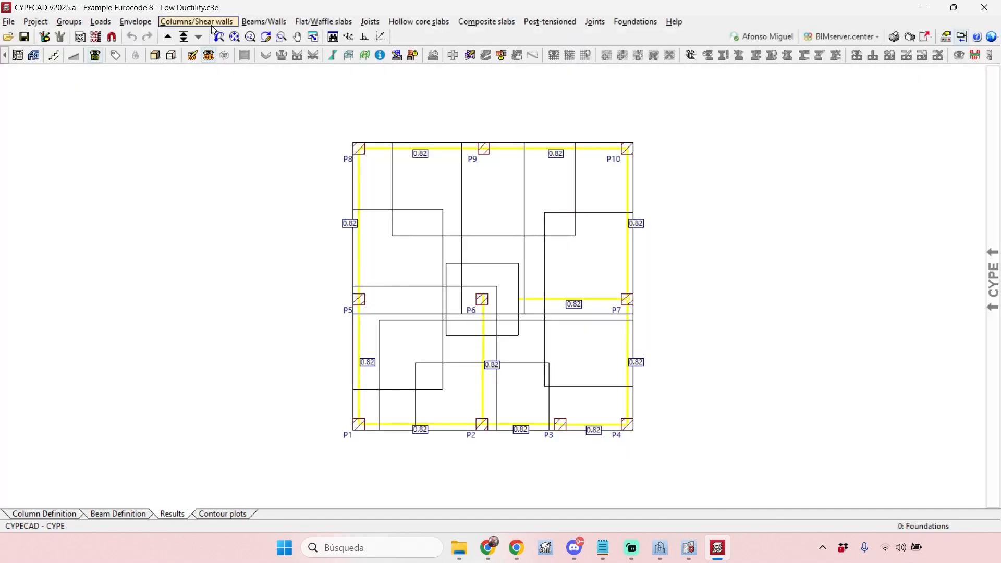
- Start consulting the concrete node checks in the results and go up floor by floor from Foundations to Cuarta planta
click(213, 23)
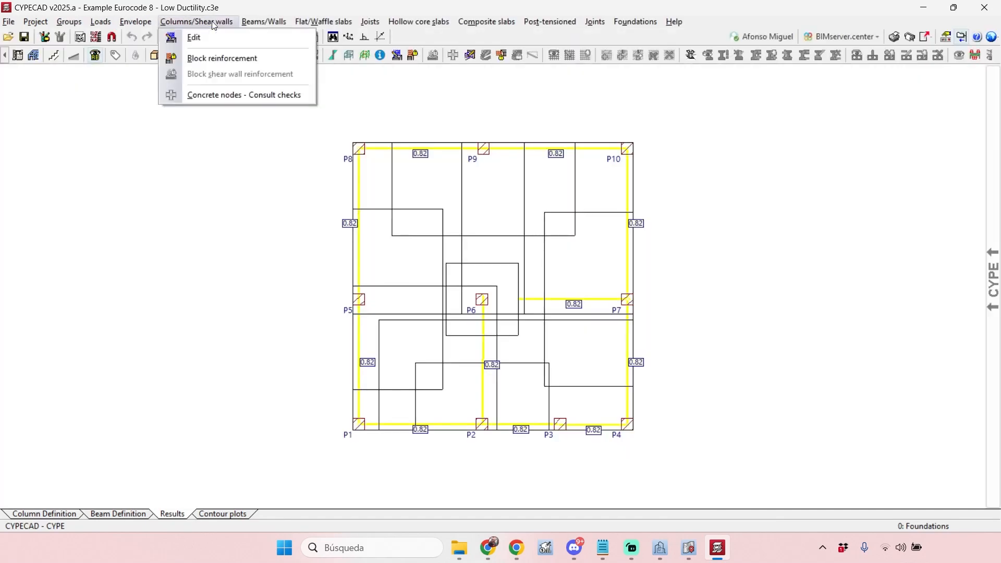
click(243, 95)
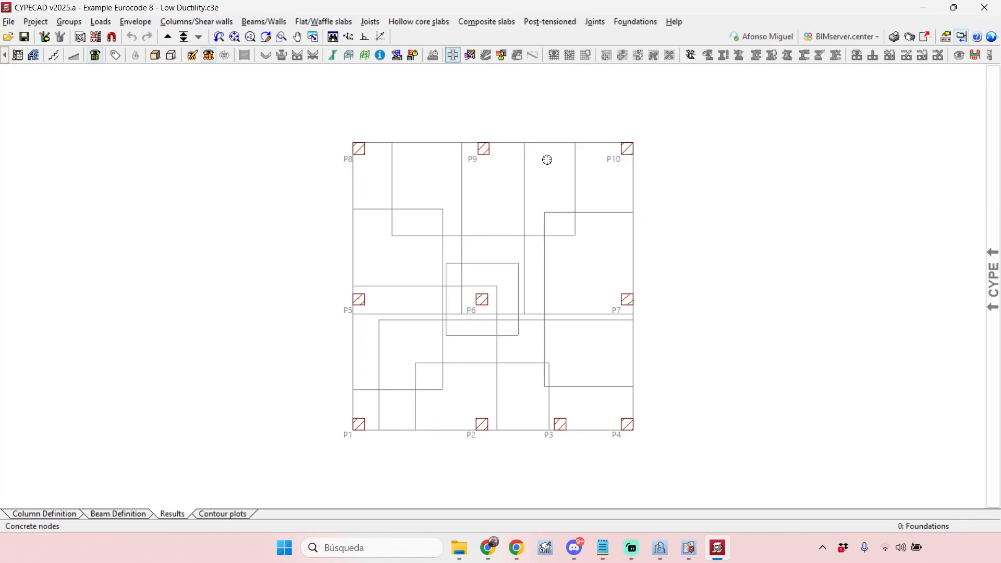
middle_drag(568, 246, 550, 241)
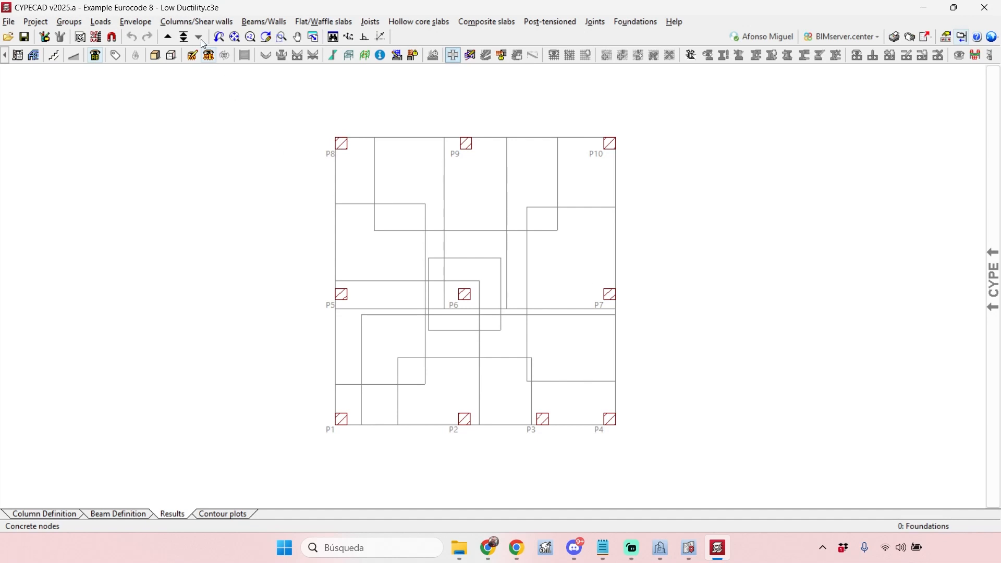
click(172, 36)
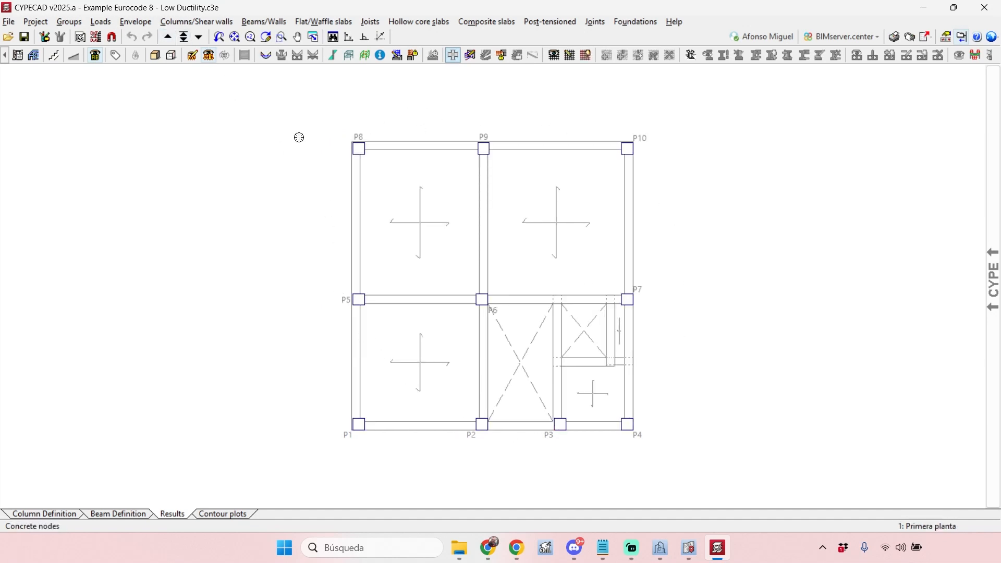
click(182, 39)
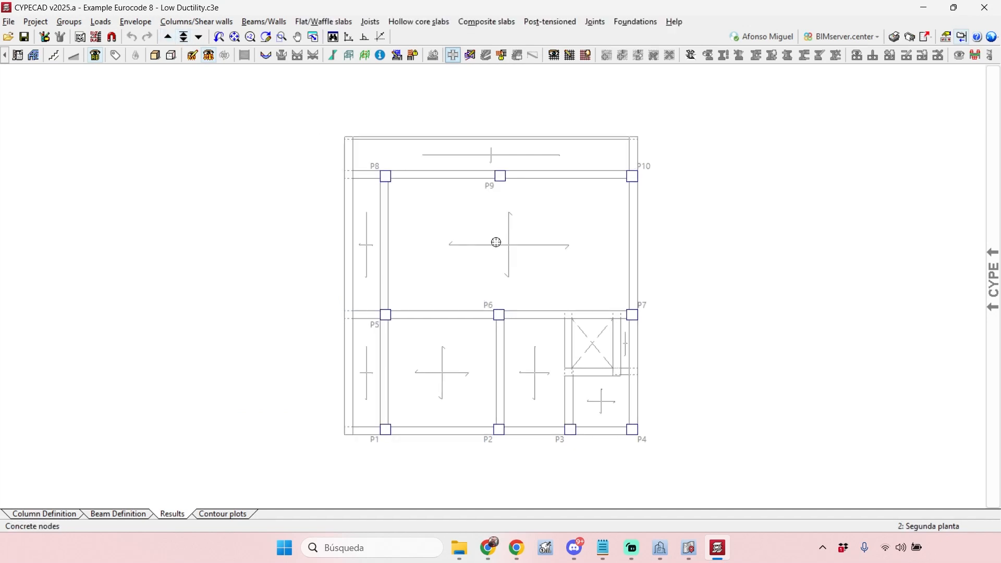
click(166, 40)
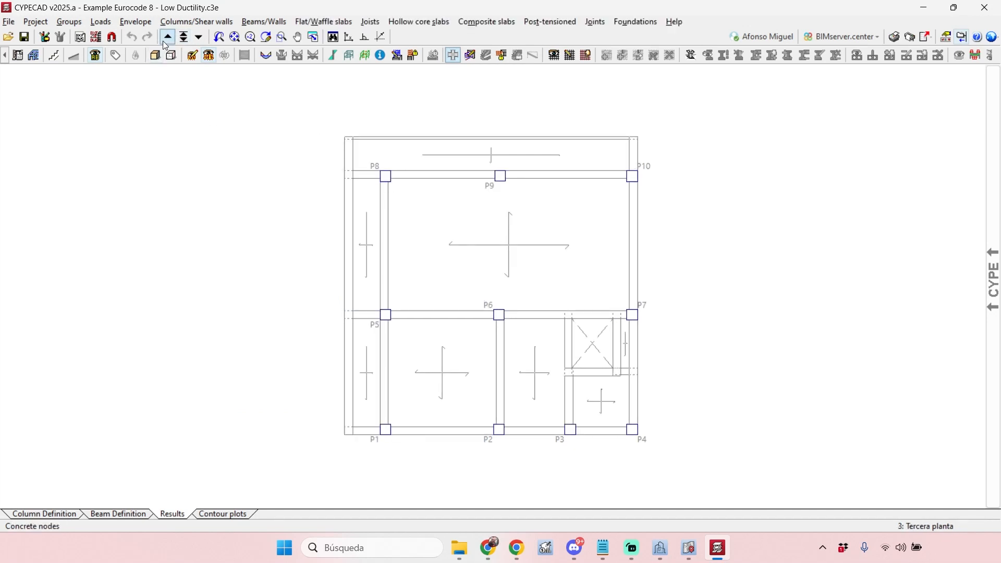
click(165, 40)
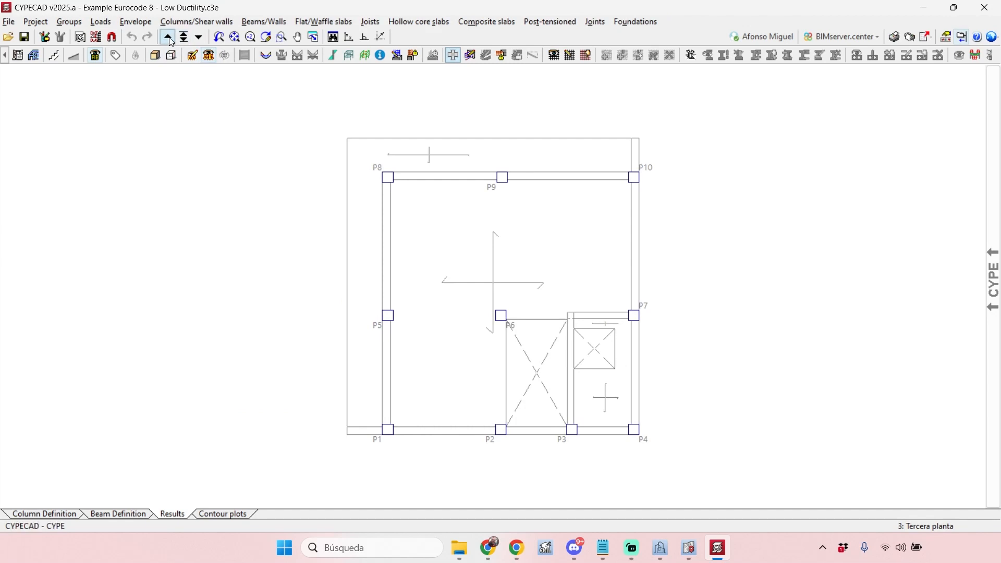
mouse_move(711, 221)
middle_down()
mouse_move(650, 185)
mouse_move(686, 227)
middle_up()
scroll(653, 186, up, 1)
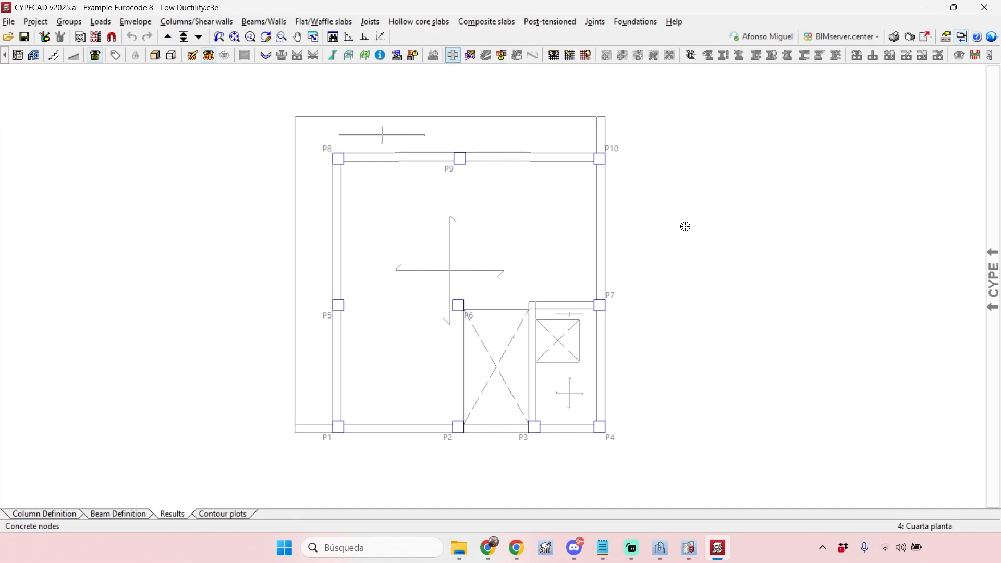
- Consult the concrete node checks on Cuarta planta, opening node P7 to review its horizontal confinement reinforcement and bond failure checks
mouse_move(600, 315)
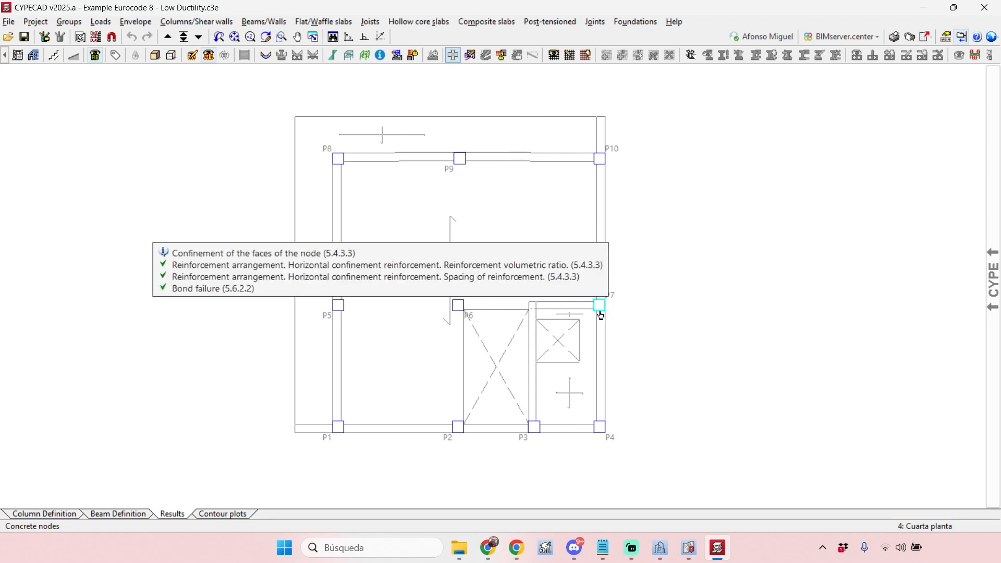
mouse_move(599, 164)
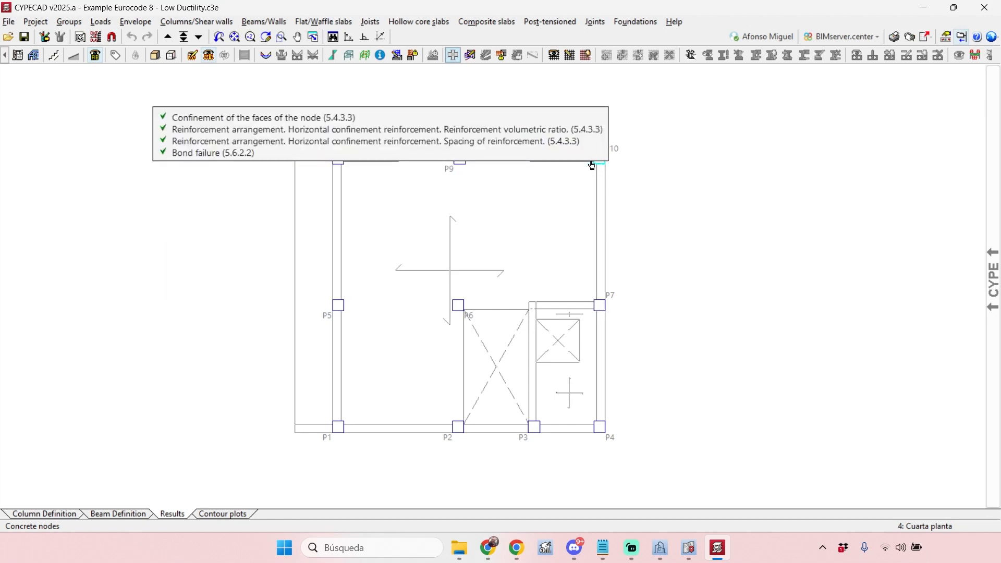
mouse_move(340, 162)
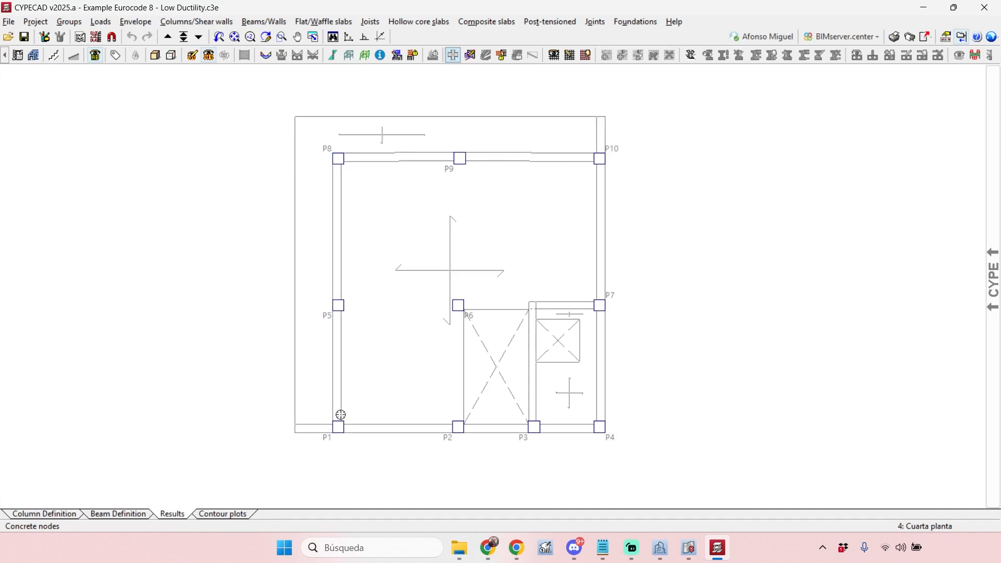
mouse_move(346, 433)
click(605, 301)
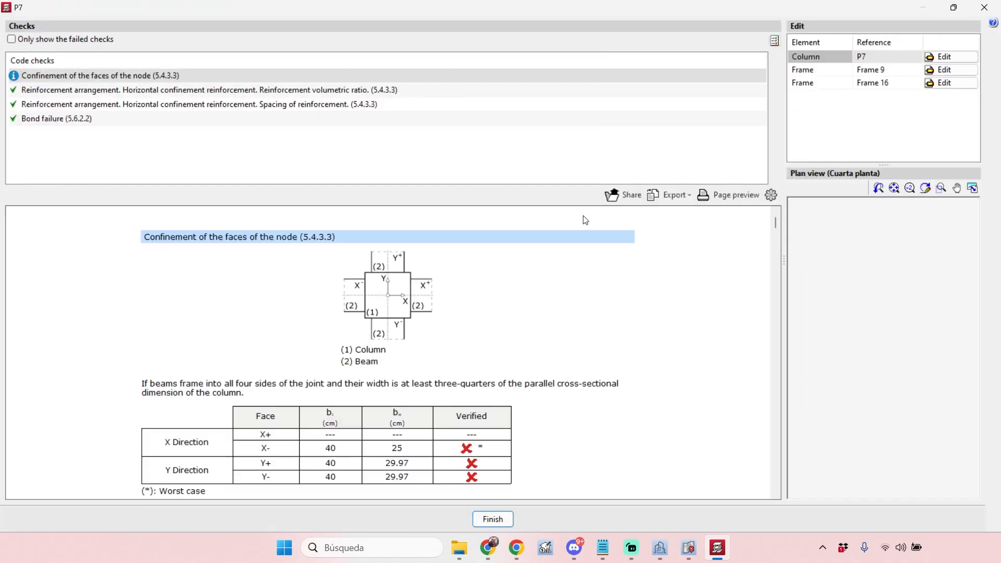
click(182, 104)
click(184, 90)
click(185, 102)
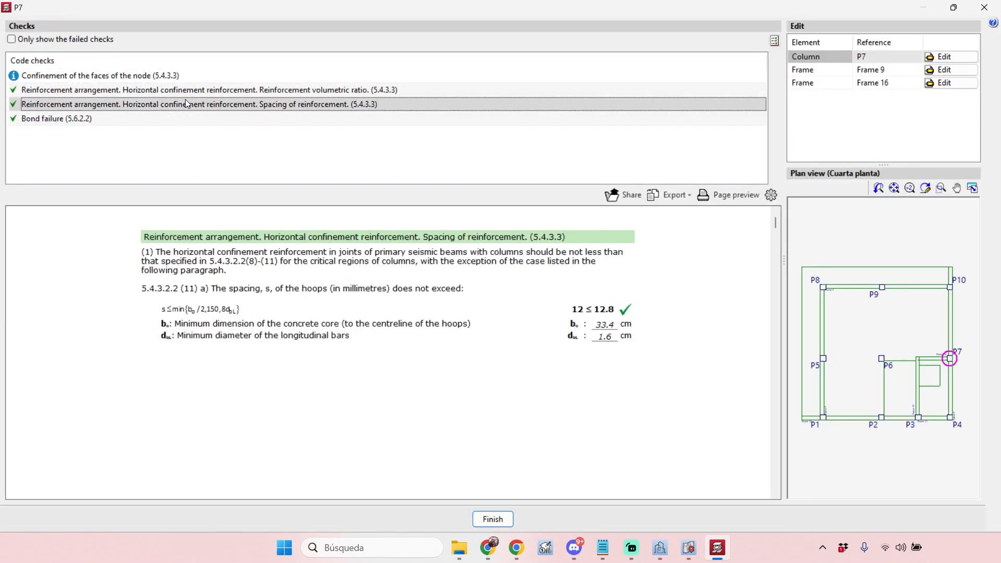
click(111, 115)
click(119, 106)
click(409, 92)
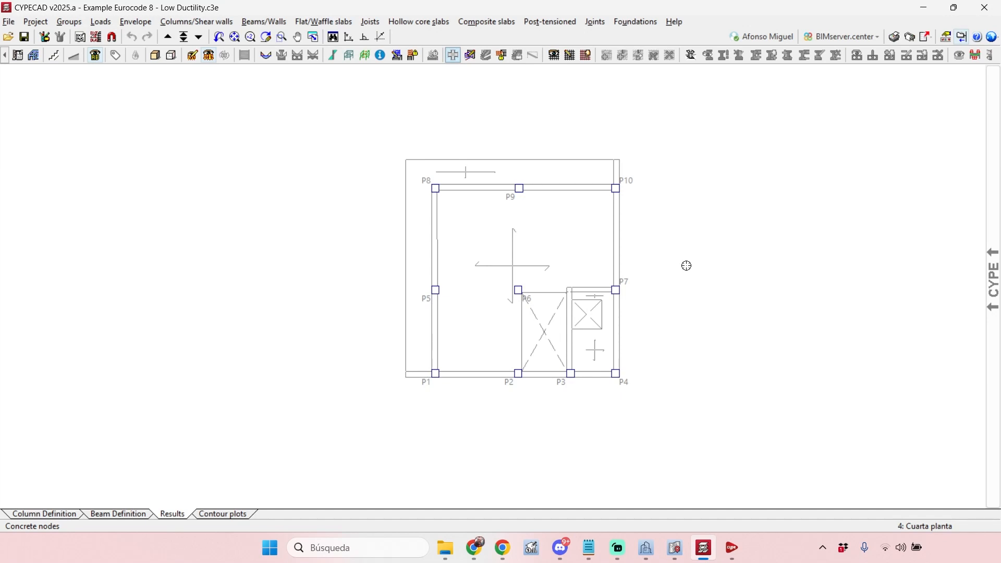
- Switch to CYPE 3D through the CYPE Menu's structures programs and open the recent job Warehouse example.ed3
click(823, 548)
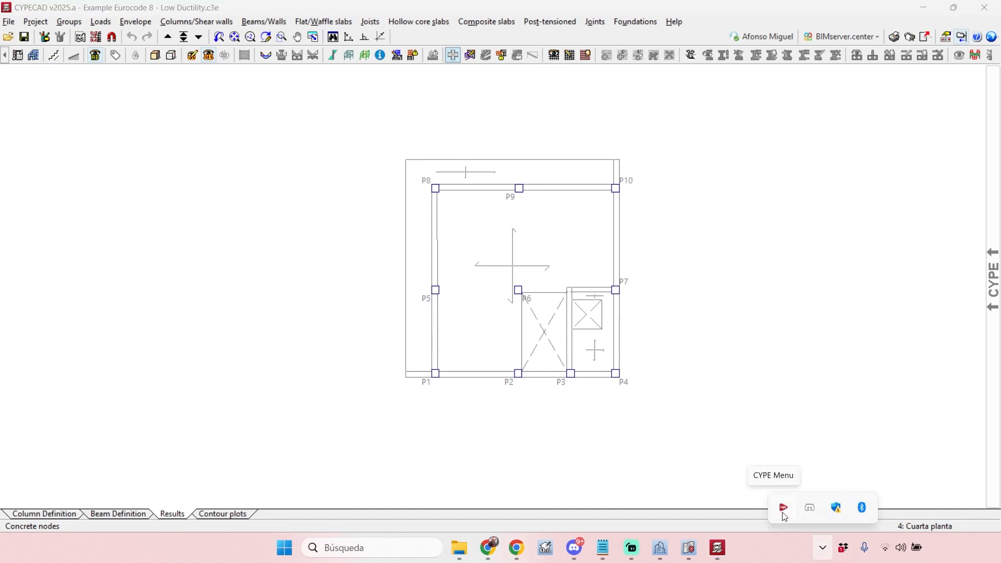
click(784, 508)
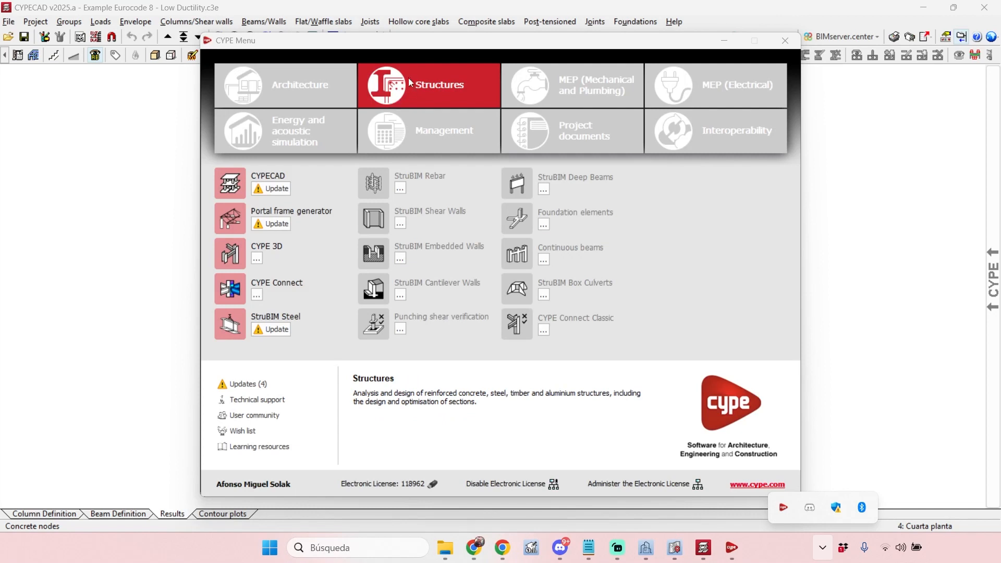
click(269, 247)
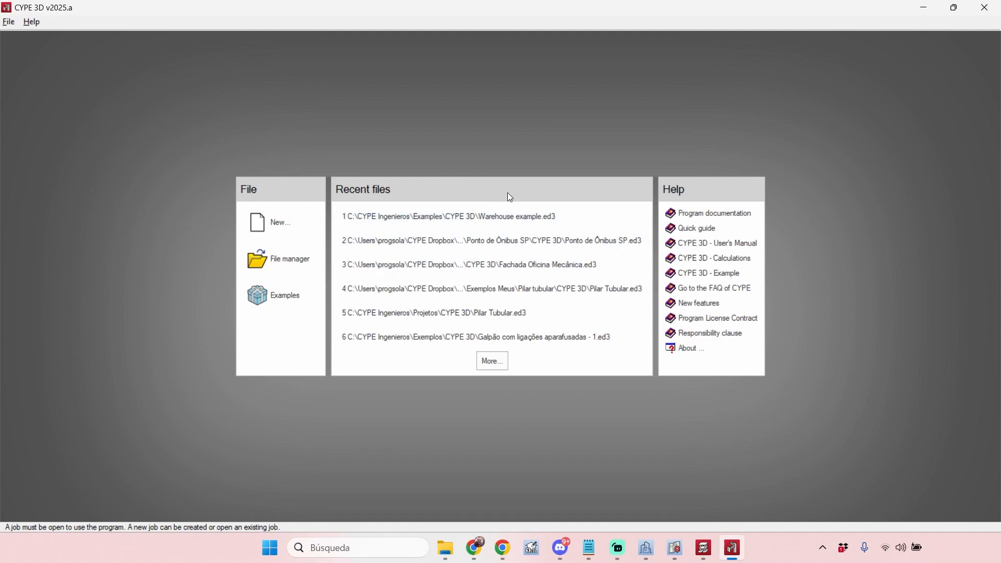
click(527, 210)
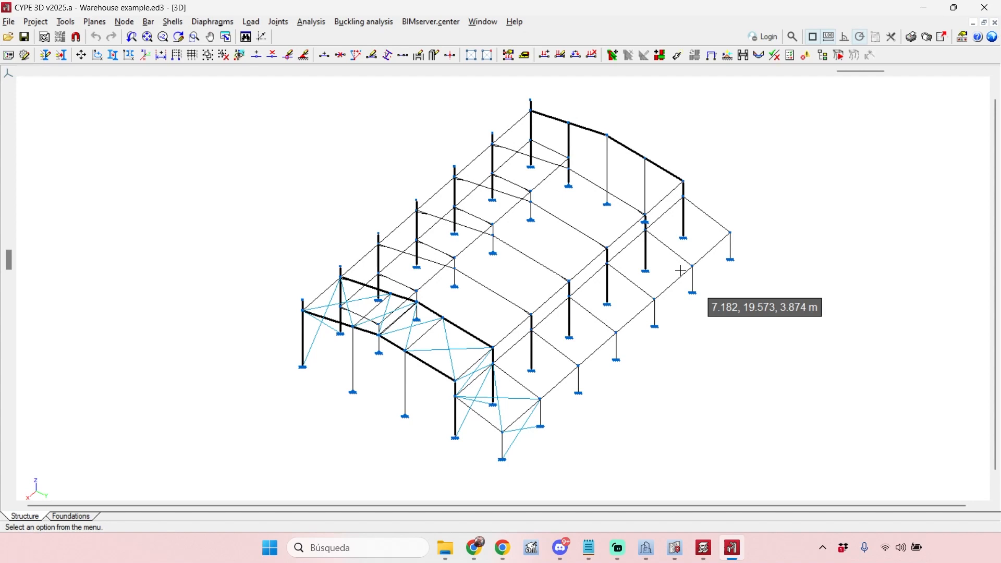
middle_drag(787, 302, 766, 289)
middle_drag(194, 166, 216, 168)
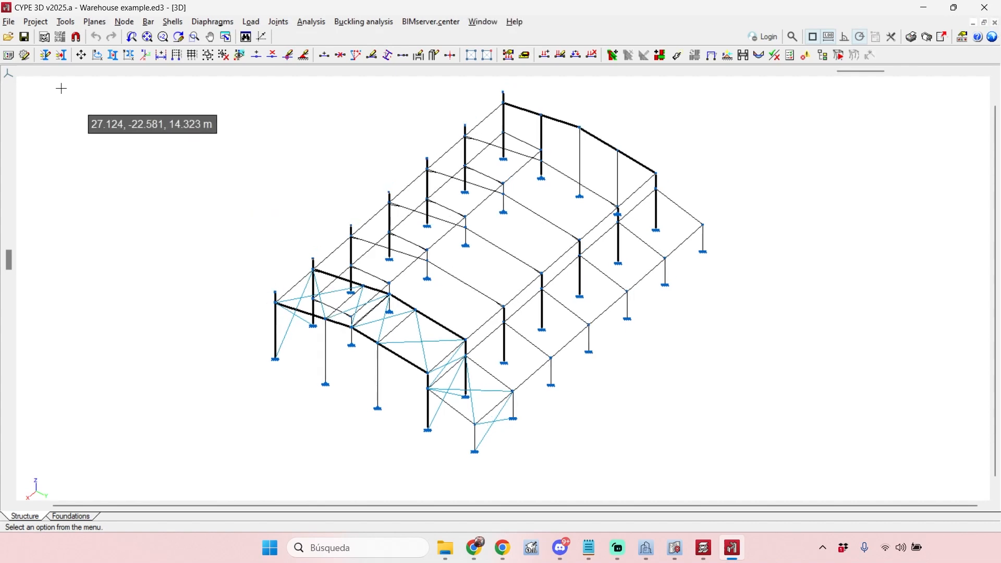
- Open the fire resistance settings in the job's general data and review the timber and steel sections
click(36, 21)
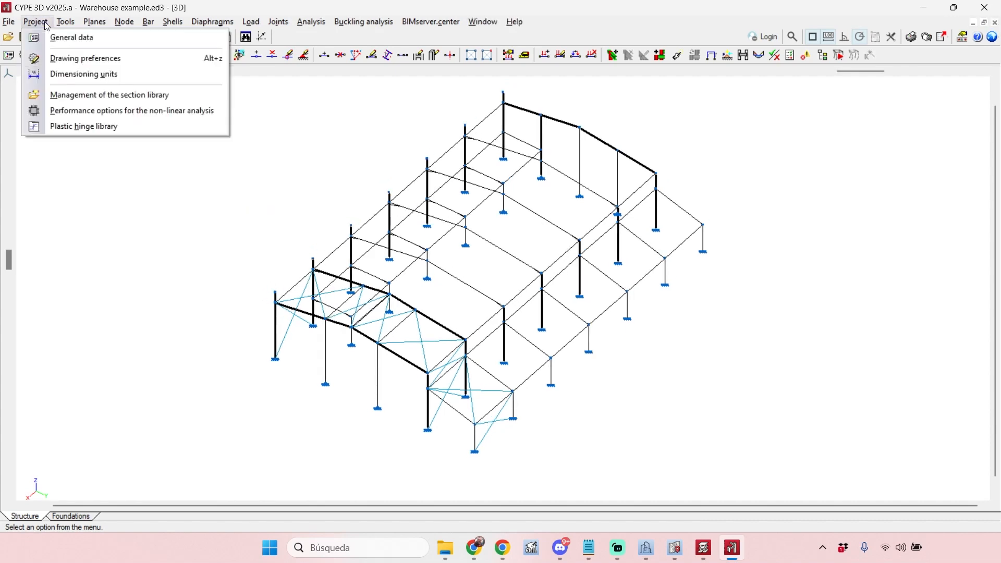
click(62, 40)
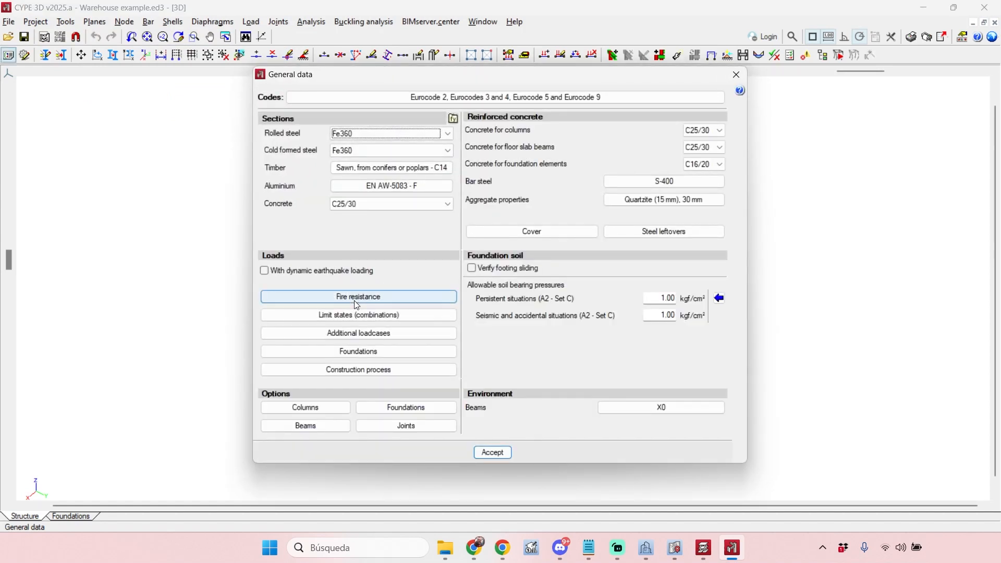
click(361, 299)
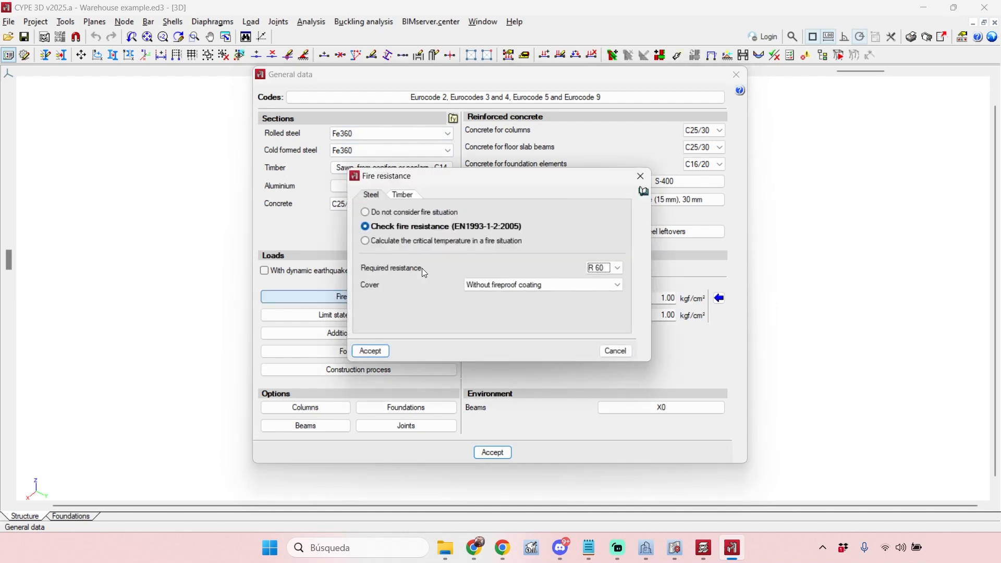
drag(481, 184, 558, 198)
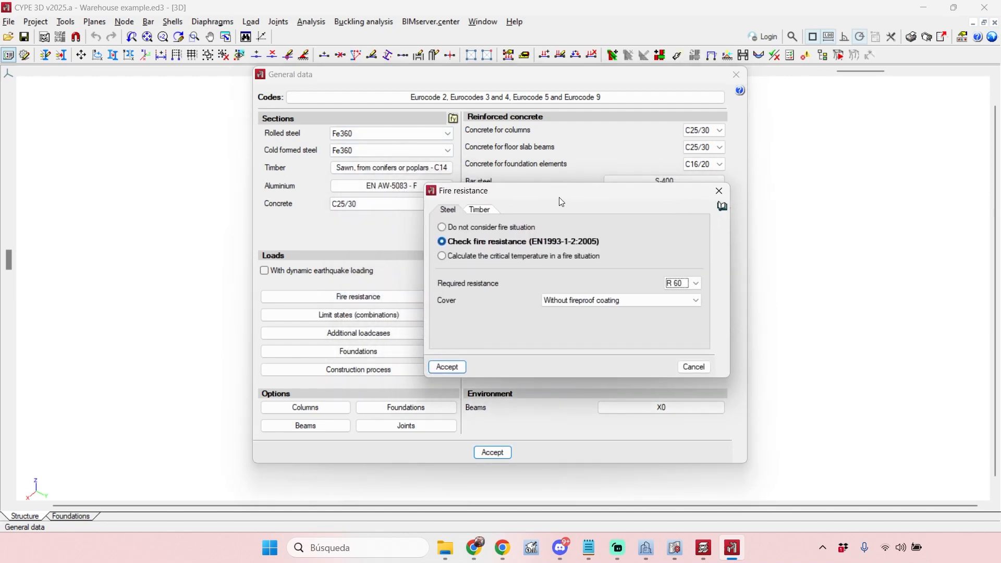
click(476, 209)
click(461, 209)
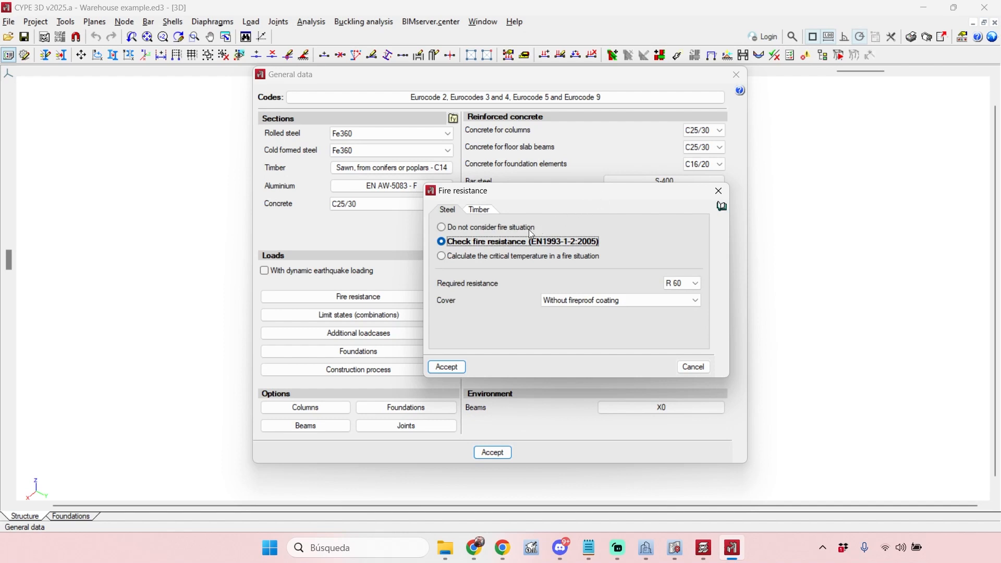
- Explore the steel fire situation options, required resistances and covers, ending on Check fire resistance (EN1993-1-2:2005) with R 60
click(480, 228)
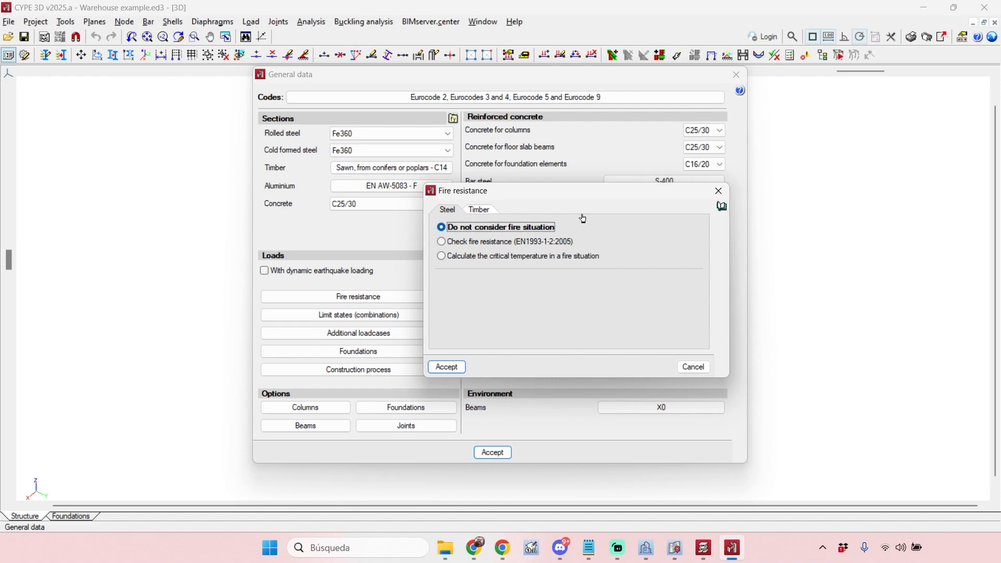
click(510, 241)
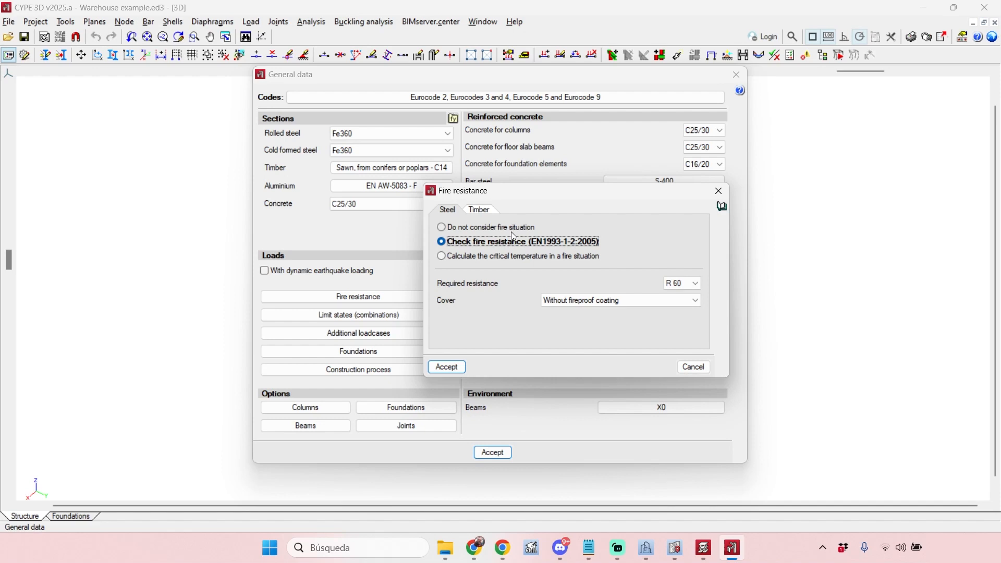
click(699, 286)
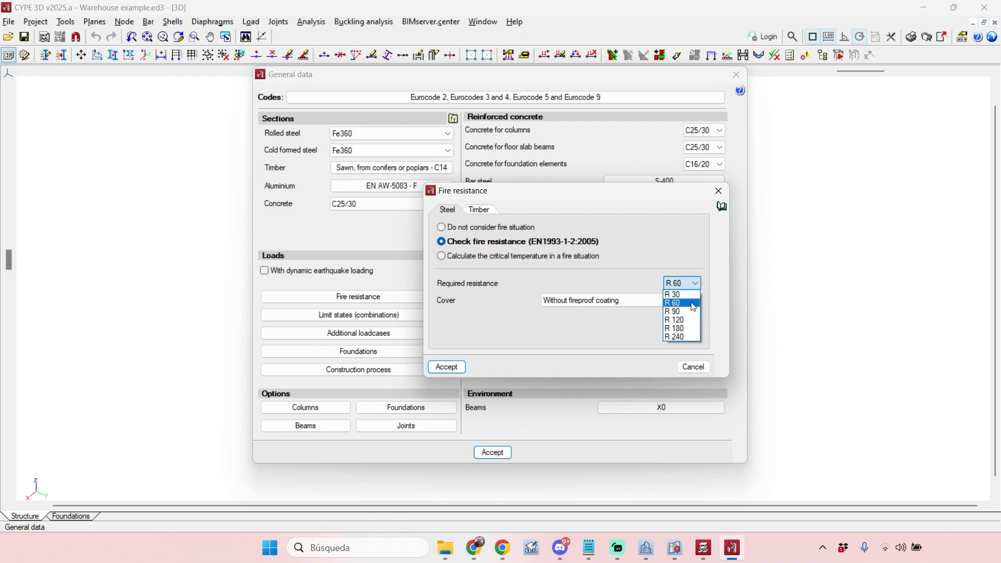
click(703, 232)
click(696, 301)
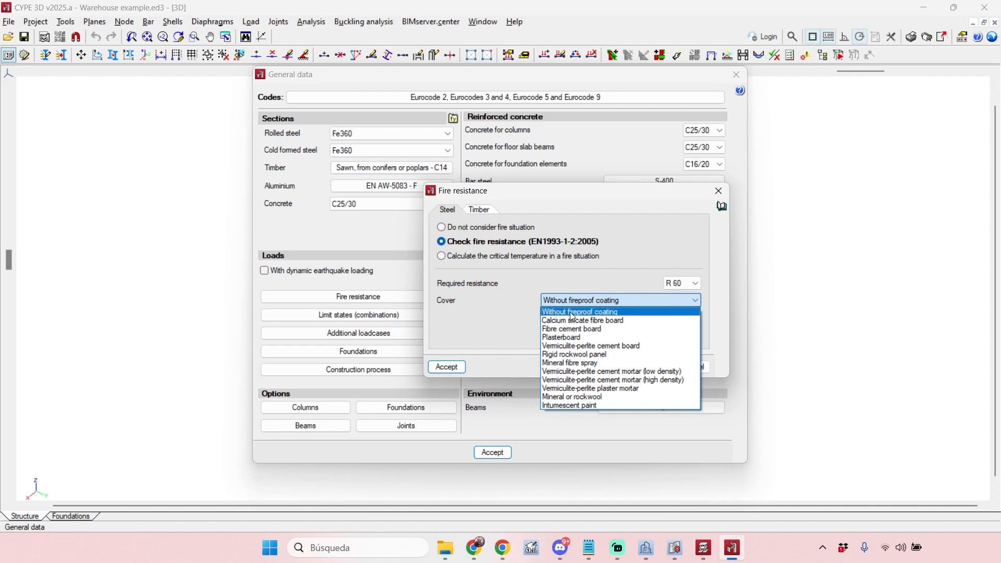
click(622, 312)
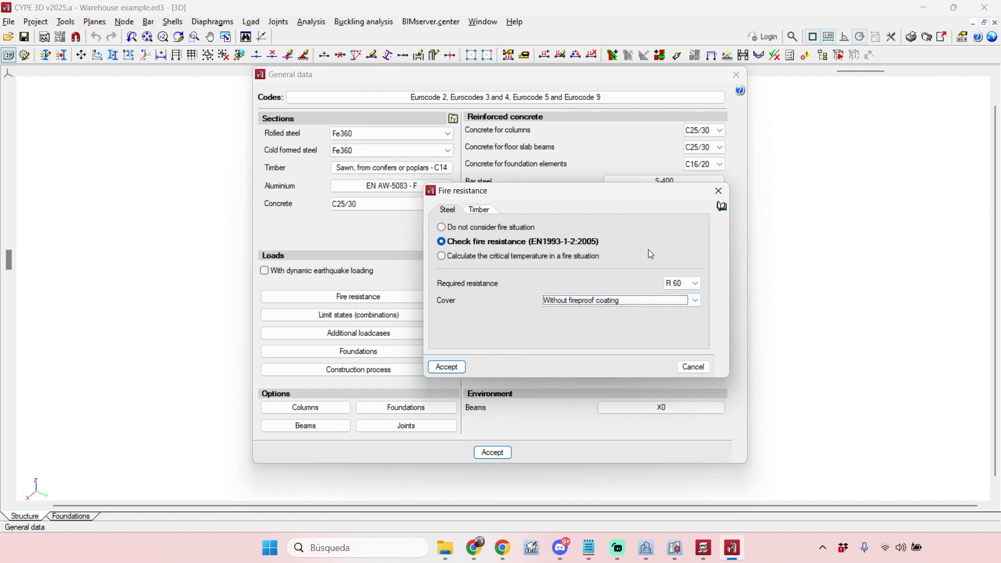
click(561, 258)
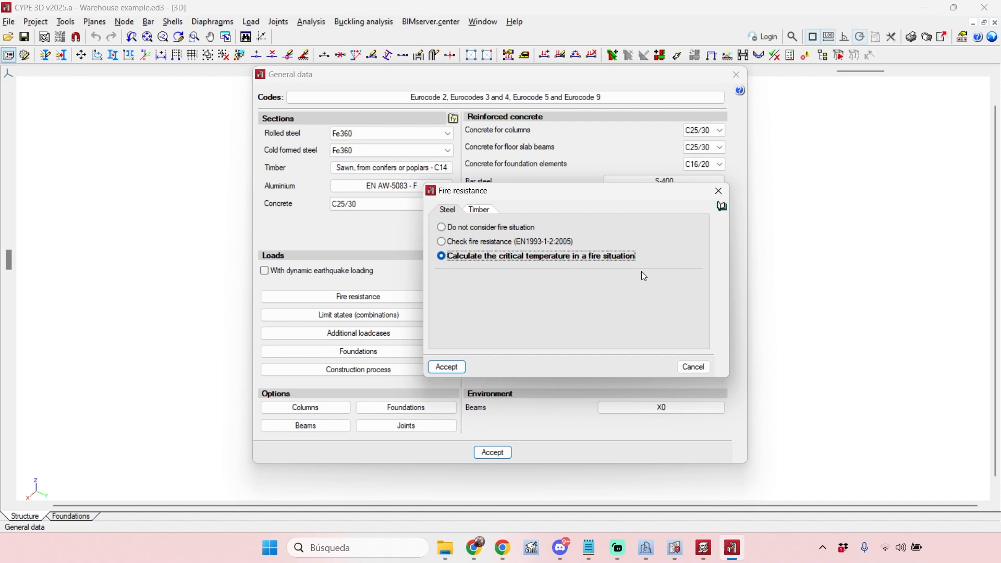
click(518, 243)
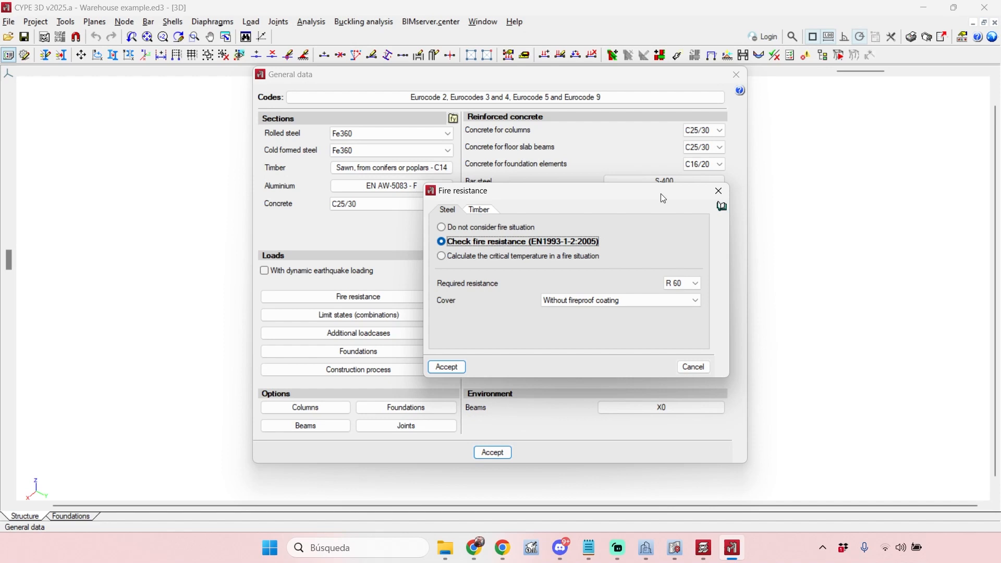
- Keep the steel cover as Without fireproof coating, then accept the fire resistance settings and the general data
drag(662, 193, 630, 191)
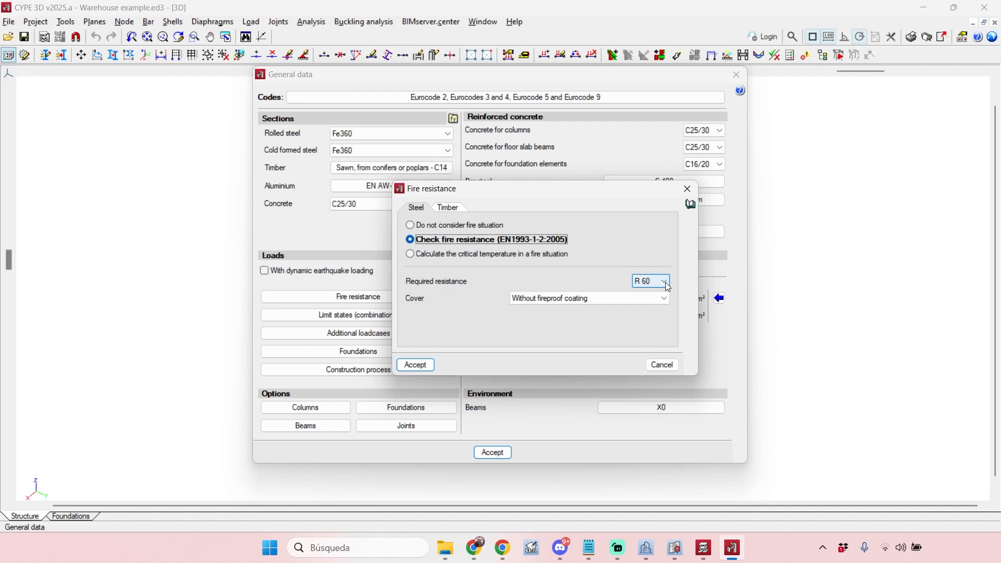
click(589, 301)
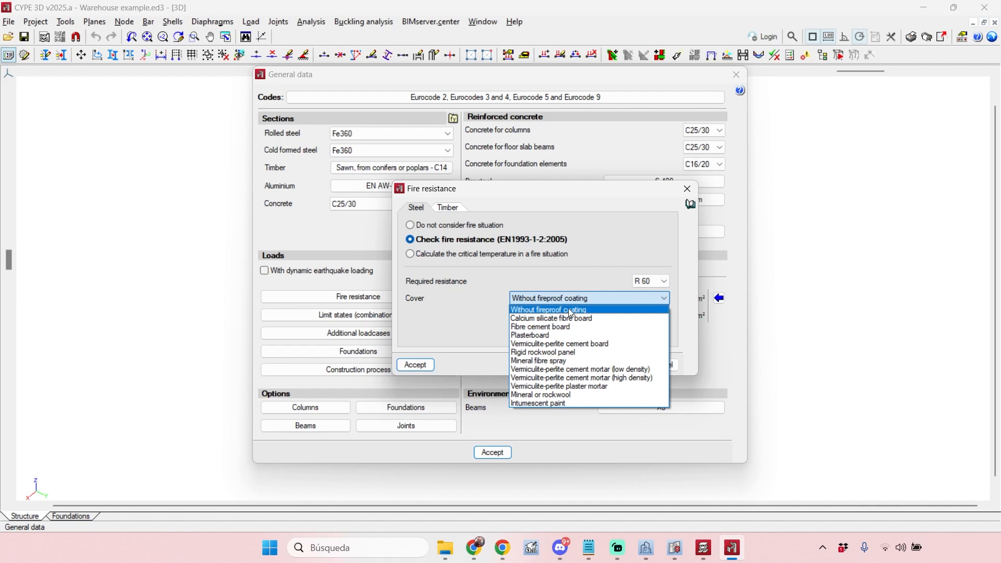
click(568, 310)
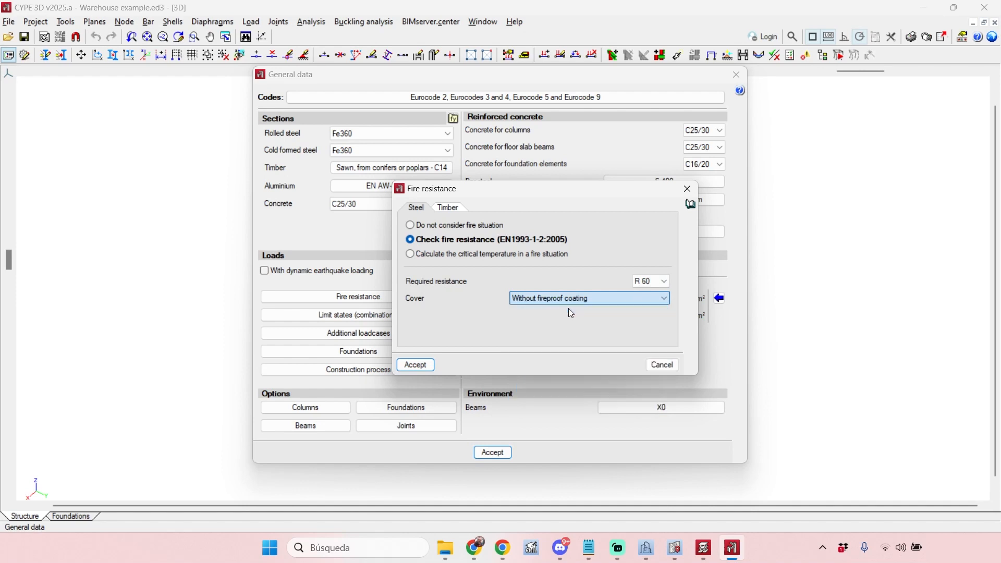
click(416, 365)
click(500, 456)
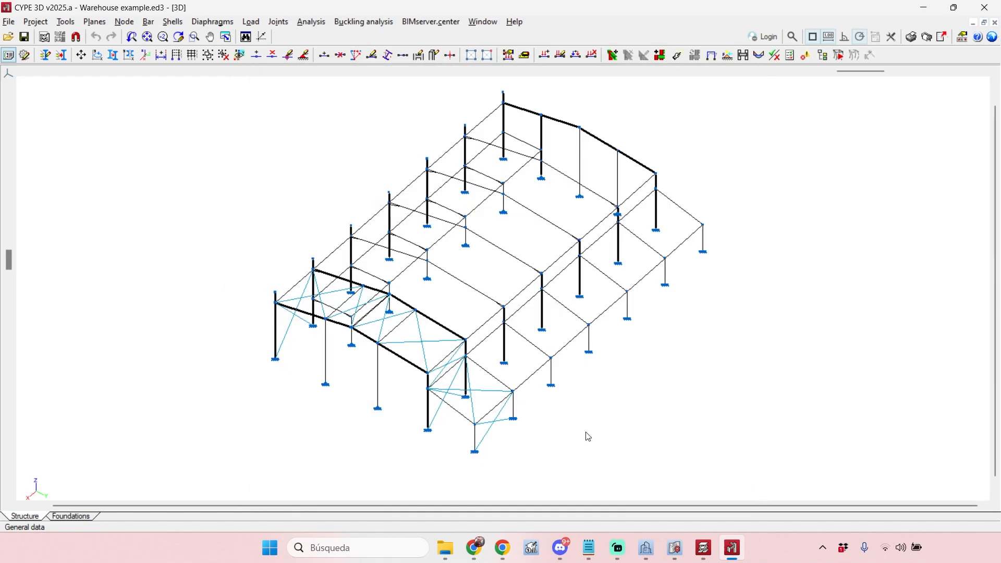
- Calculate stresses and strains with Do not dimension sections and Check bars, accepting the default parameters, and close the final design report
click(316, 22)
click(360, 58)
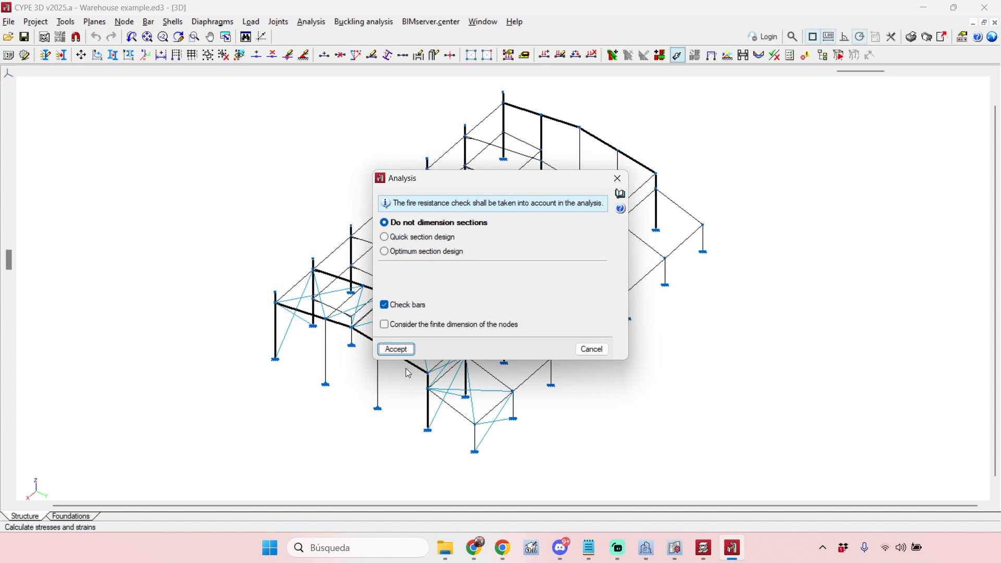
click(406, 353)
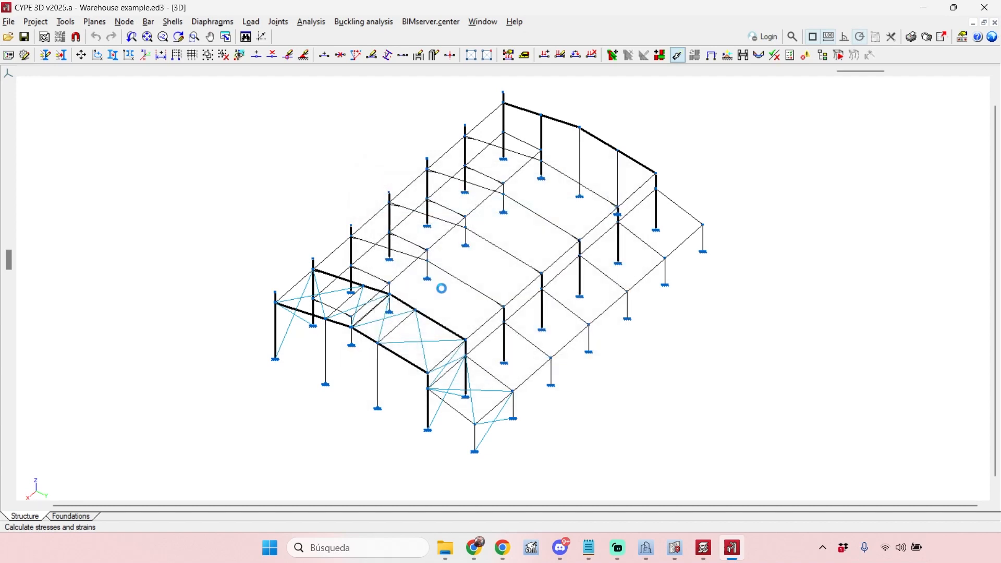
click(374, 336)
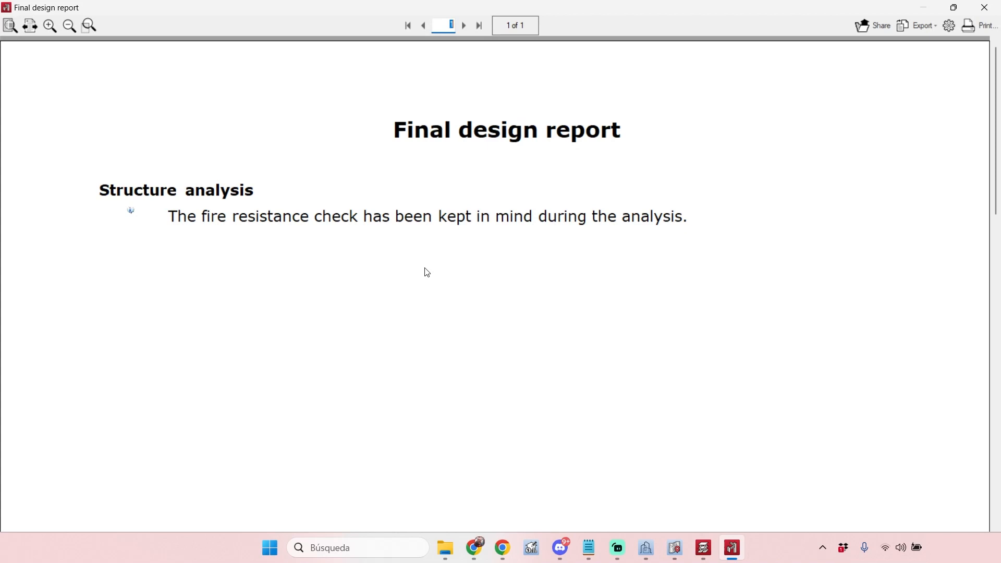
click(986, 7)
- Run Check elements on the warehouse structure, accepting the default buckling and moment factor values for its bars
scroll(770, 261, down, 1)
middle_drag(777, 243, 723, 262)
middle_drag(619, 110, 575, 104)
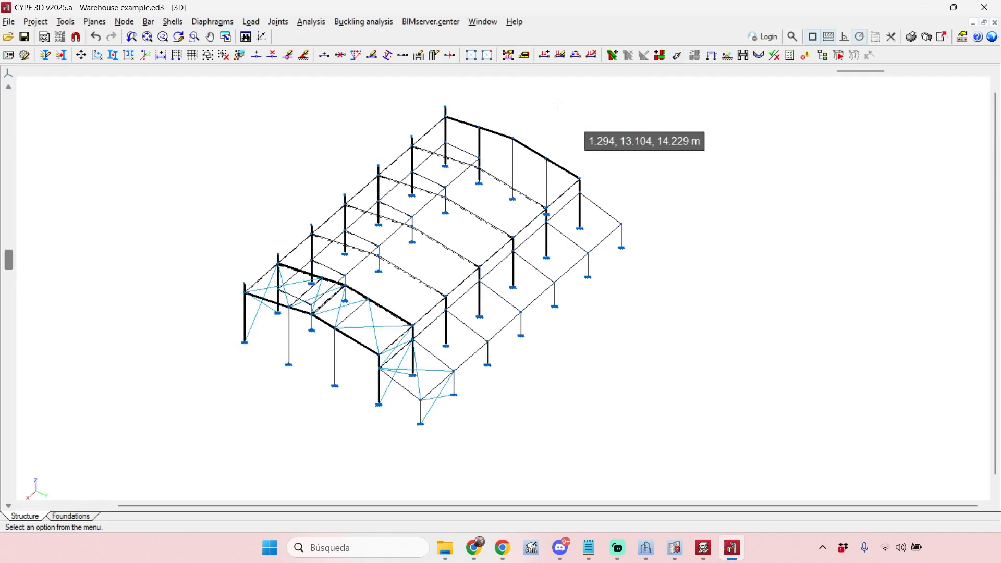
click(315, 22)
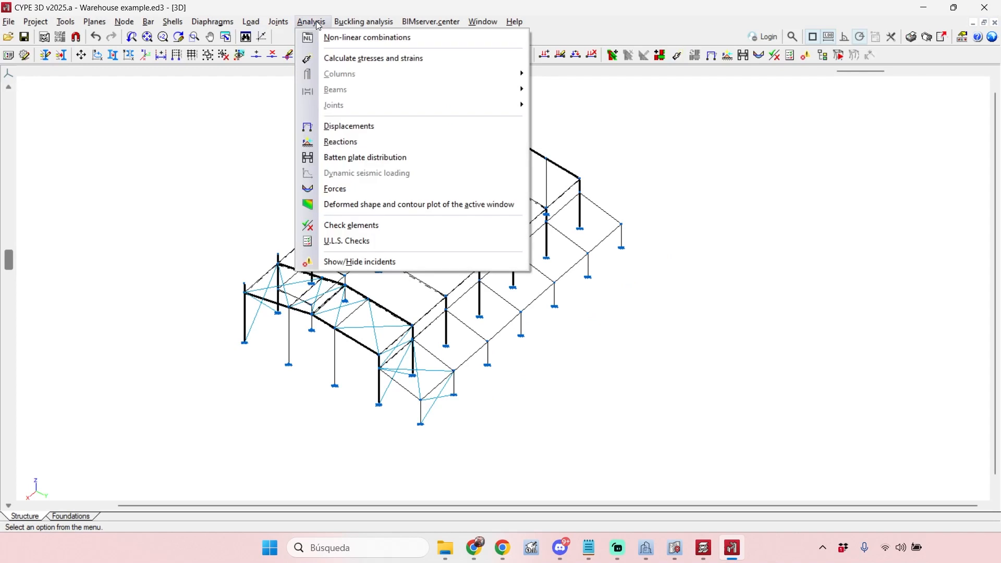
click(365, 227)
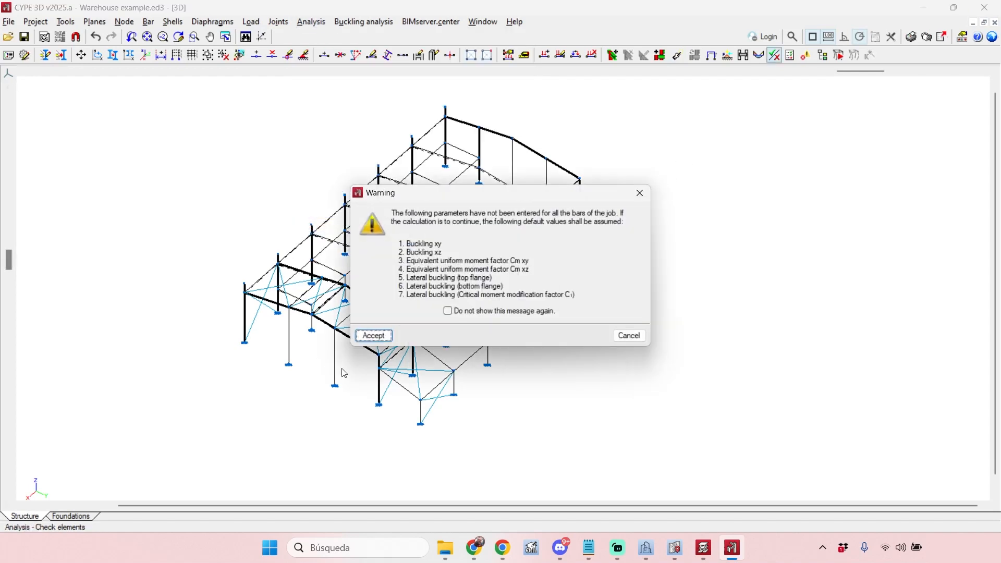
click(382, 336)
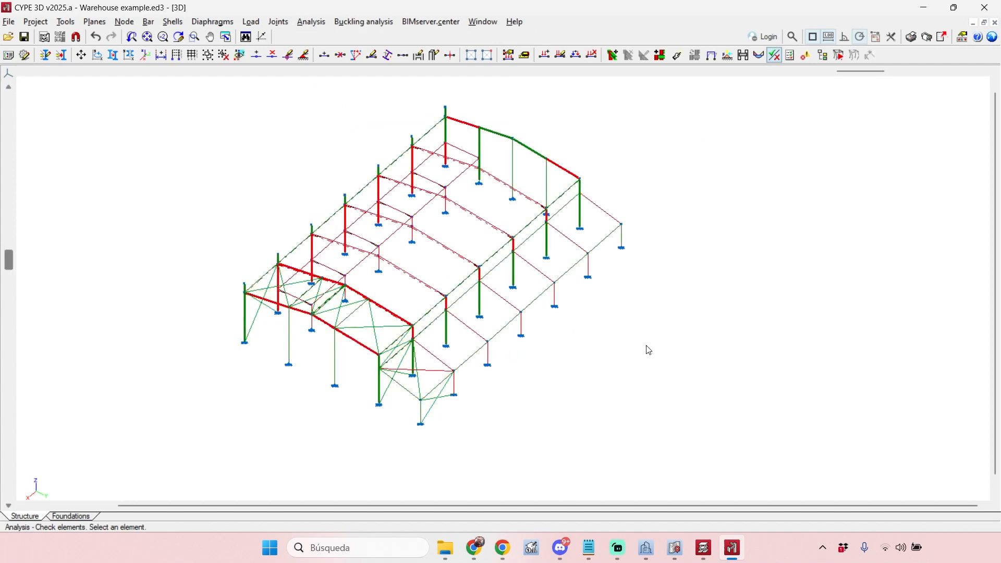
scroll(654, 338, up, 1)
middle_drag(646, 341, 685, 336)
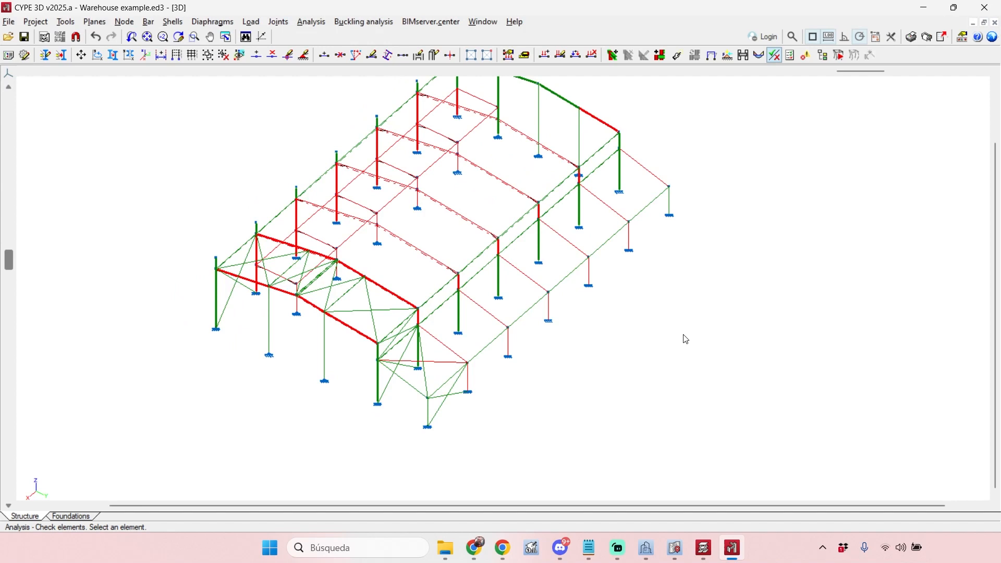
- Examine the outside temperature and fire situation checks of bars N91/N39 and N34/N39 on the front frame
scroll(700, 338, up, 2)
middle_drag(703, 344, 751, 335)
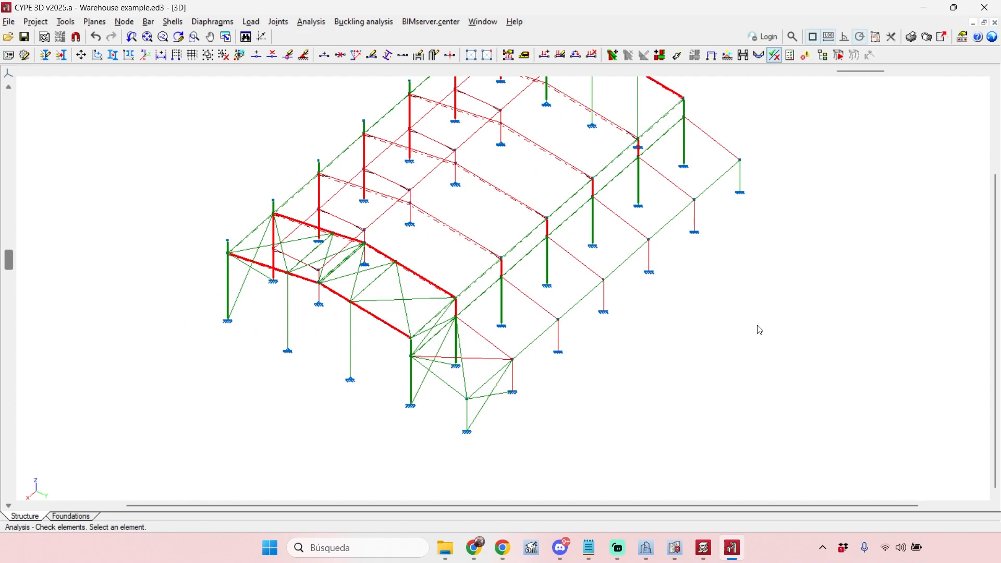
mouse_move(469, 286)
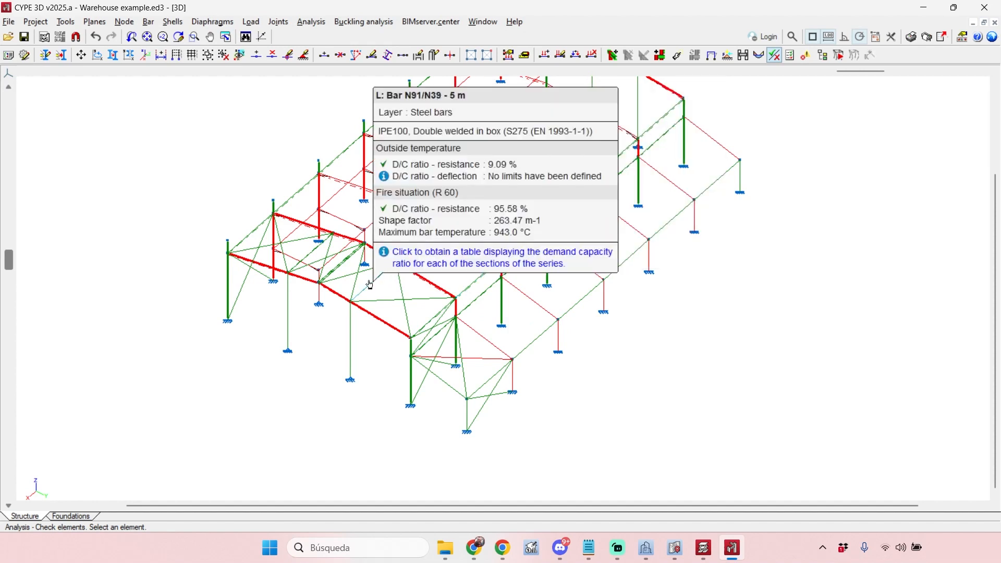
mouse_move(379, 321)
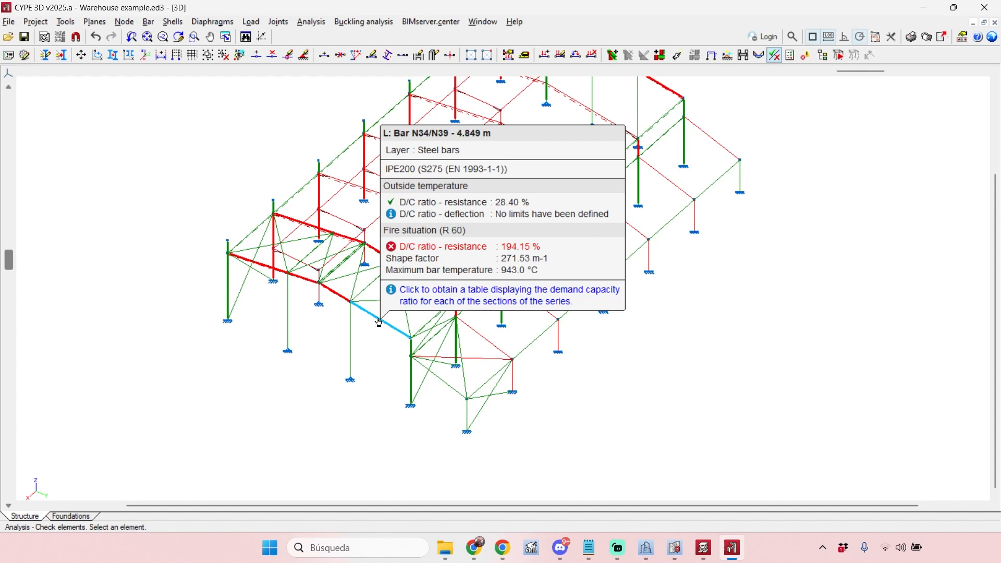
- Open the bar fire resistance settings for front rafter bar N34/N39
click(148, 22)
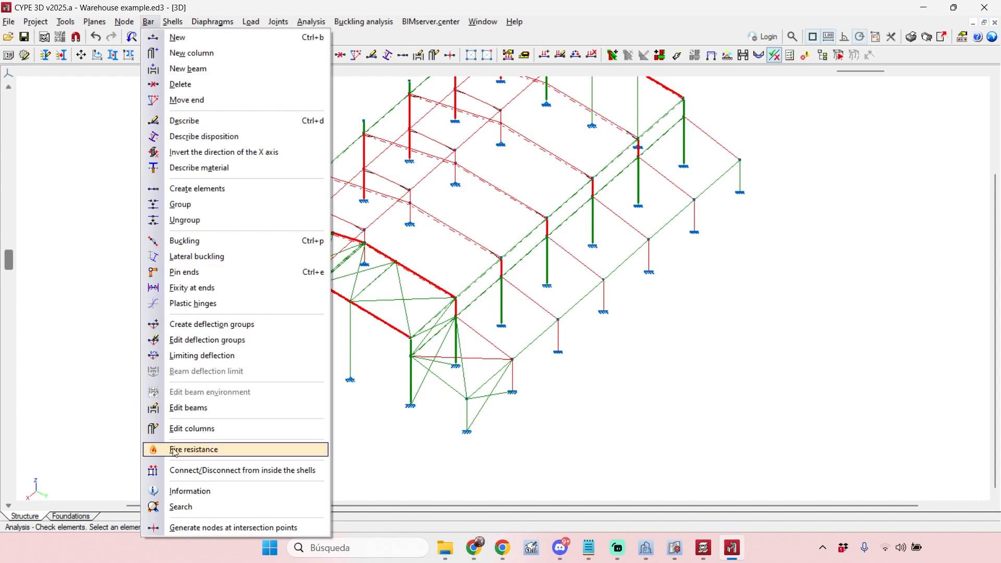
click(232, 453)
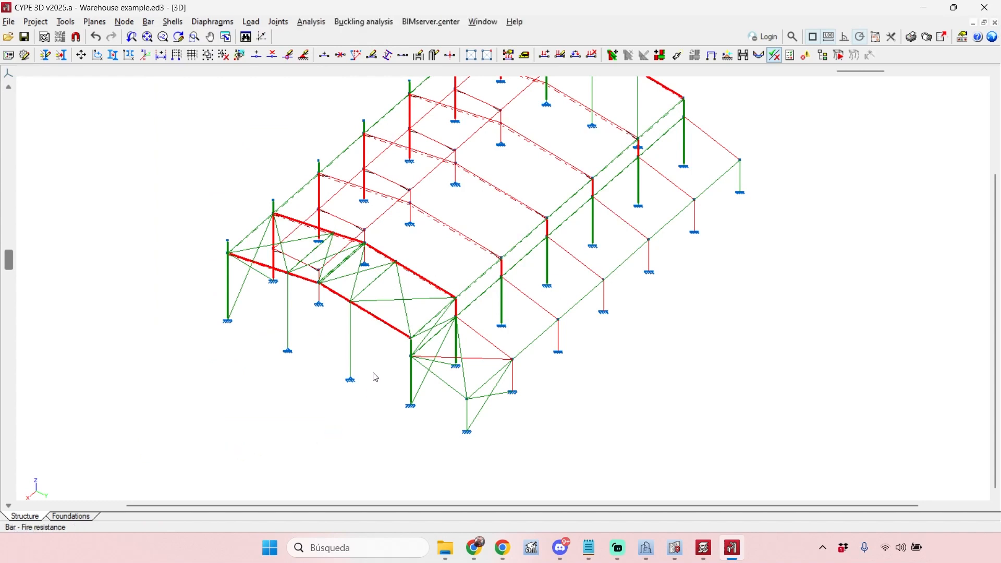
click(382, 323)
right_click(381, 319)
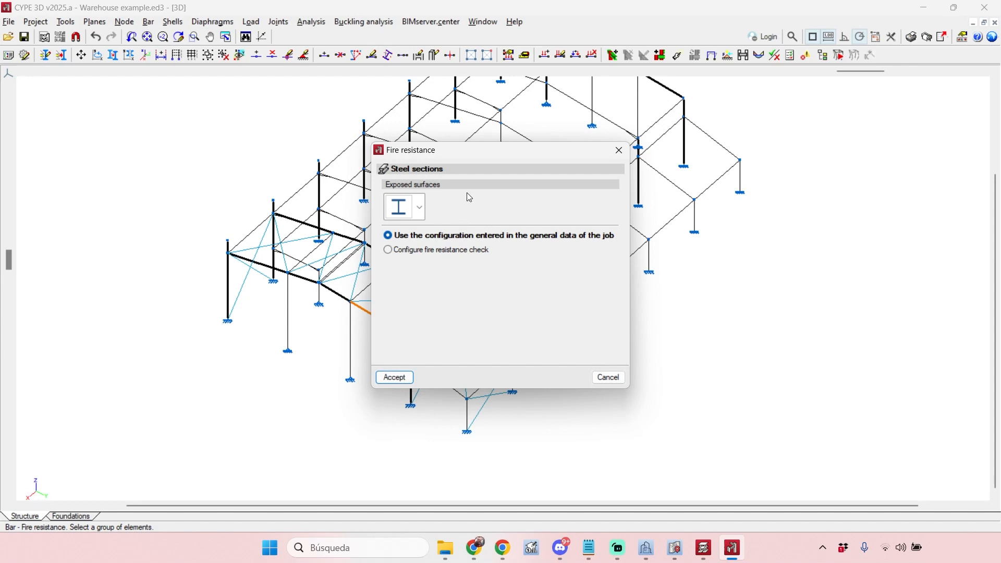
- Try the partially protected exposed-surface options for the selected rafter, ending on the I-section exposed on all sides
click(421, 207)
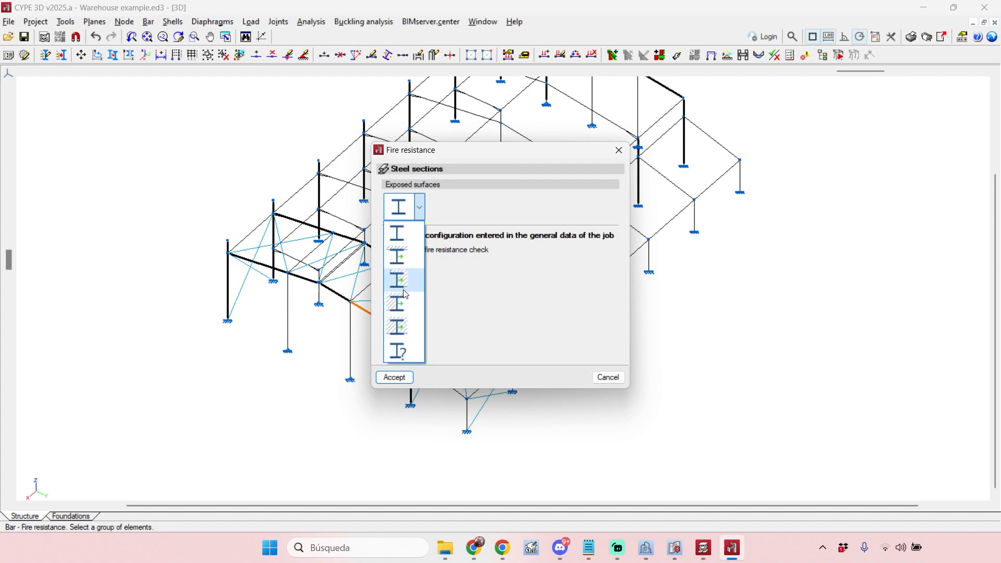
click(405, 261)
click(405, 211)
click(410, 306)
click(411, 212)
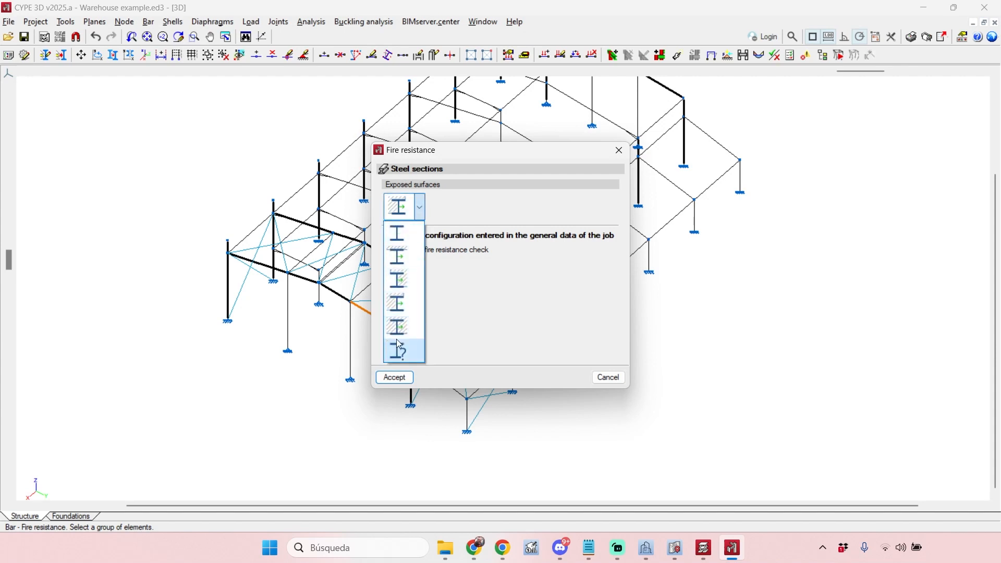
click(401, 266)
click(401, 215)
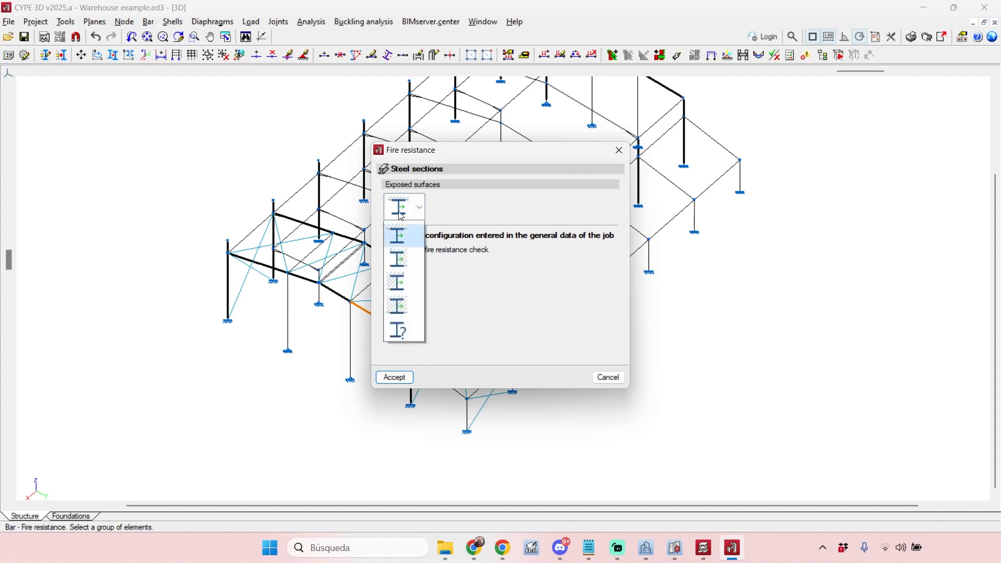
click(407, 231)
drag(457, 155, 636, 185)
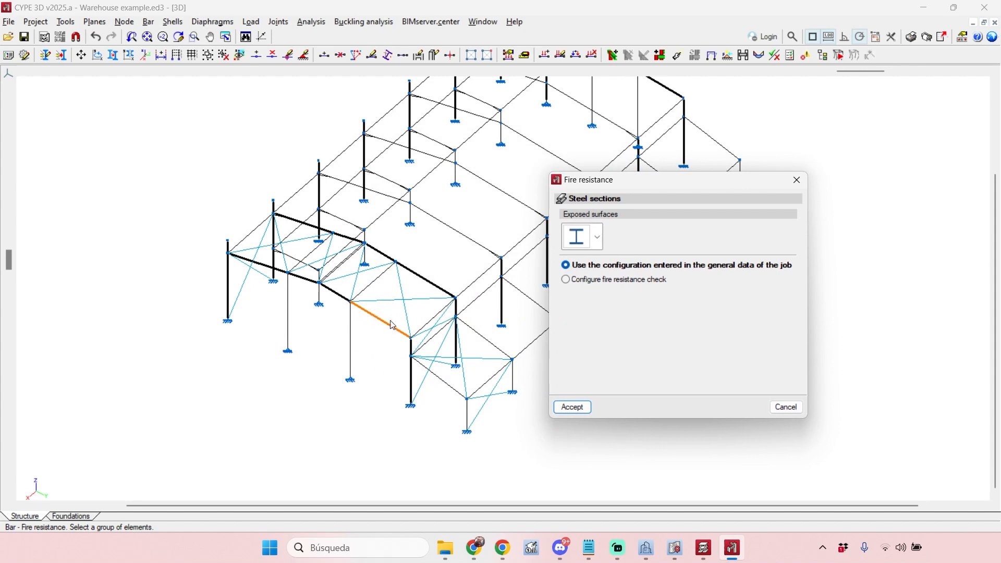
click(598, 237)
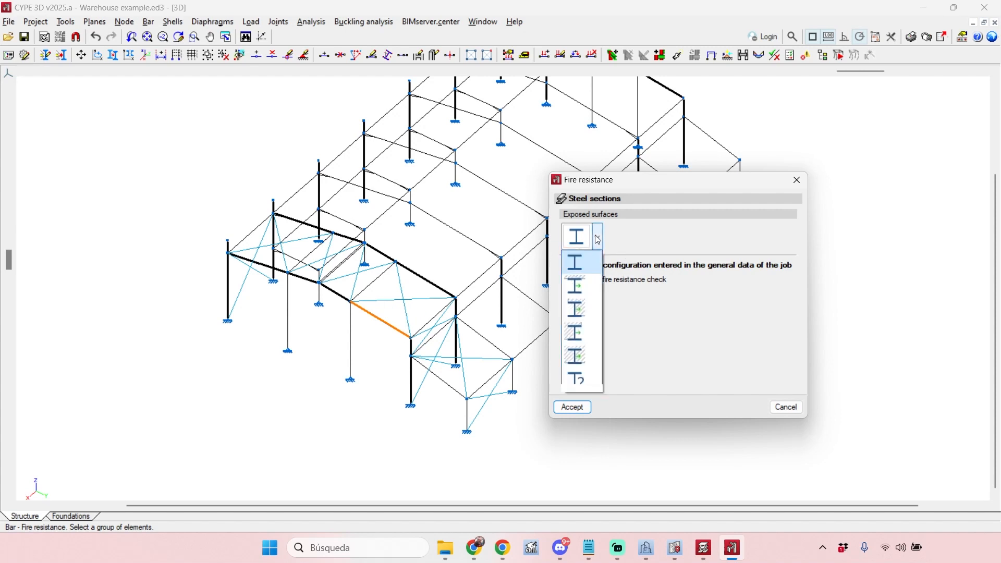
click(584, 262)
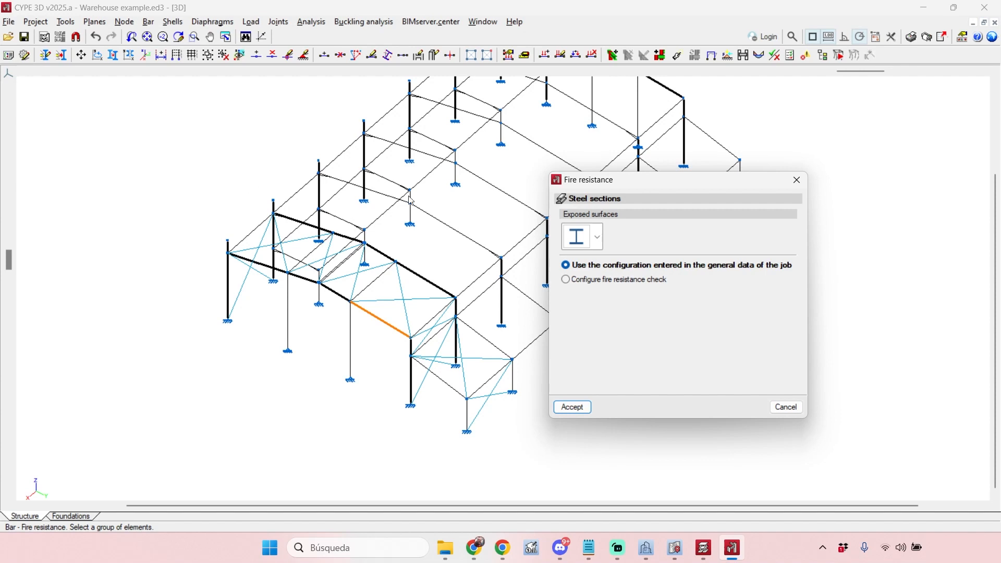
- Configure the rafter's own fire resistance check with required resistance R 60 and Intumescent paint as cover
click(624, 284)
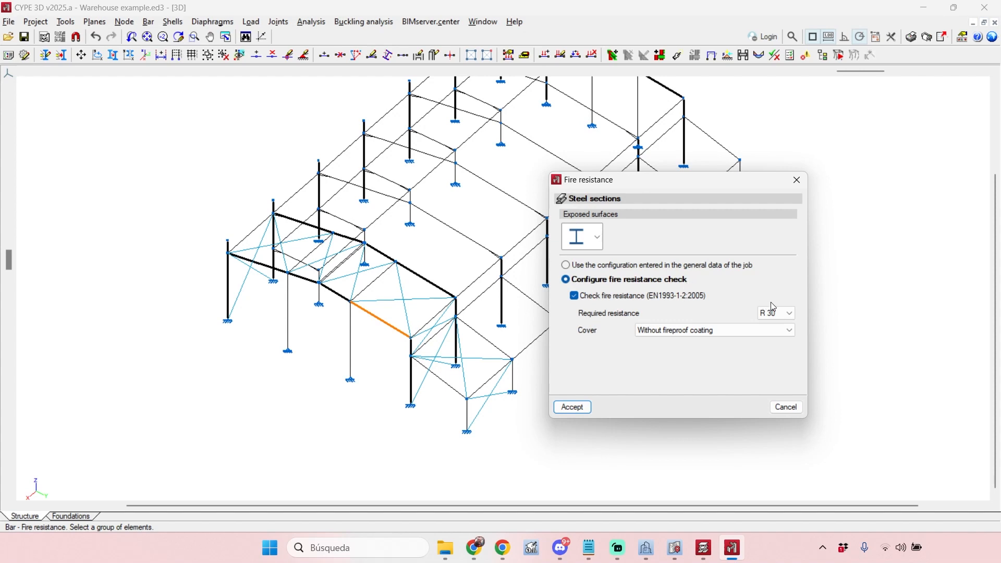
click(788, 315)
click(776, 323)
click(712, 331)
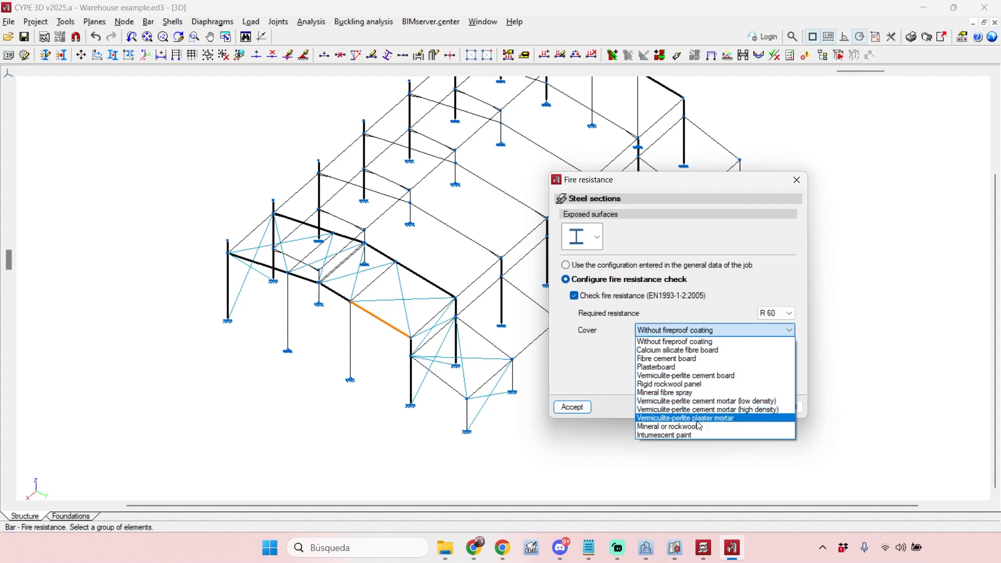
click(671, 436)
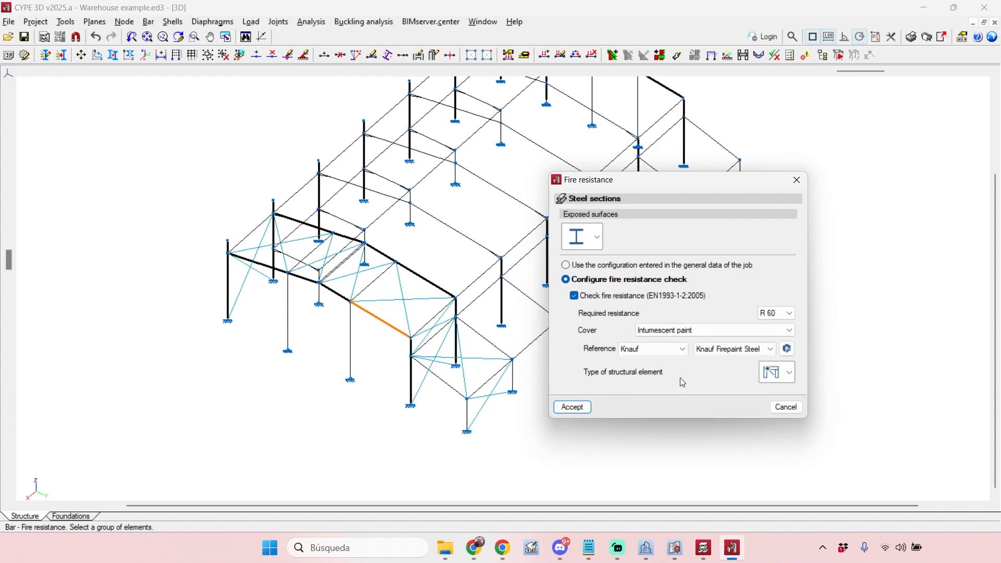
drag(684, 186, 681, 132)
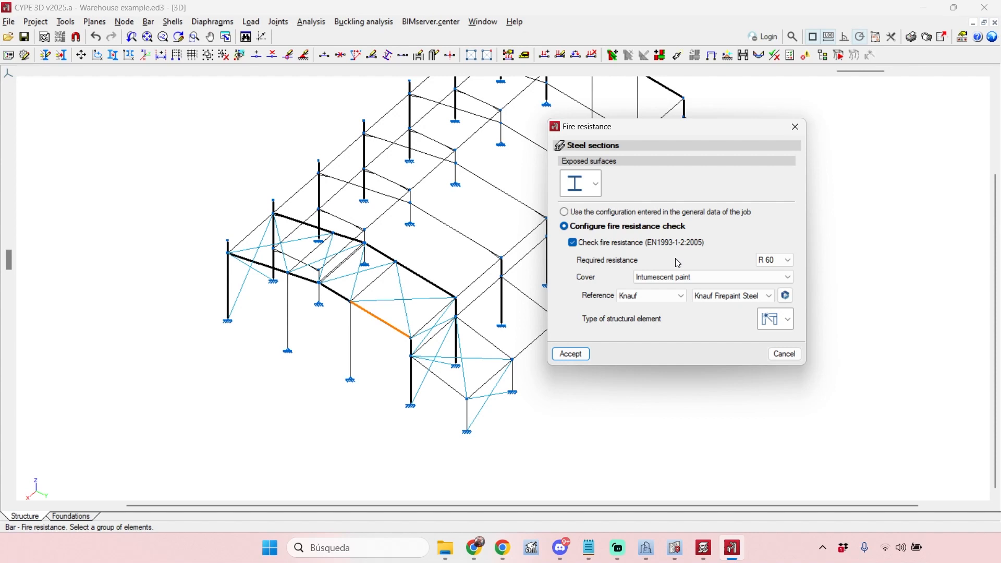
- Try Sherwin-Williams FIRETEX FX6010 as the intumescent paint reference in place of the Knauf product
click(681, 296)
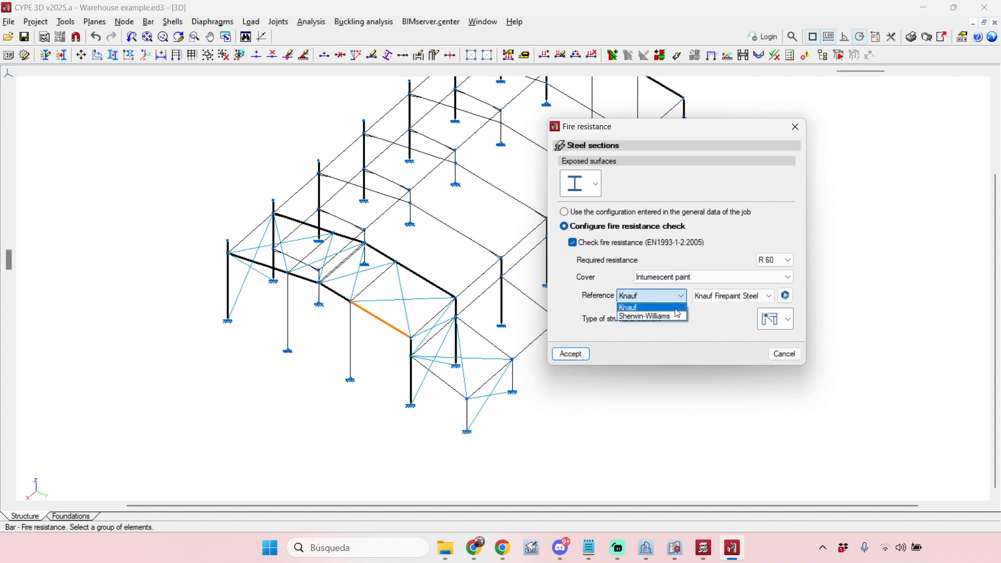
click(680, 309)
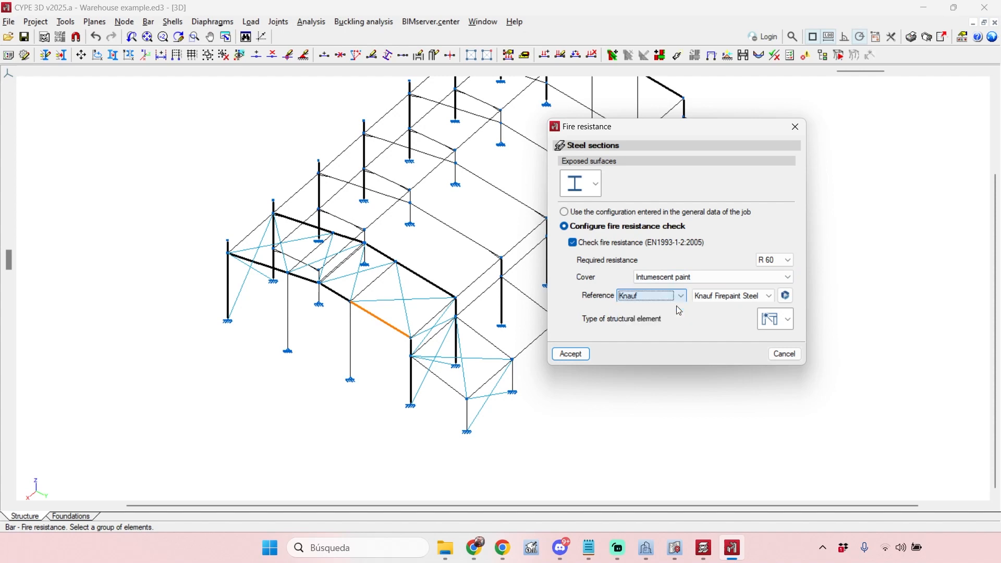
click(673, 294)
click(707, 292)
click(707, 291)
click(707, 292)
click(666, 297)
click(669, 312)
click(717, 299)
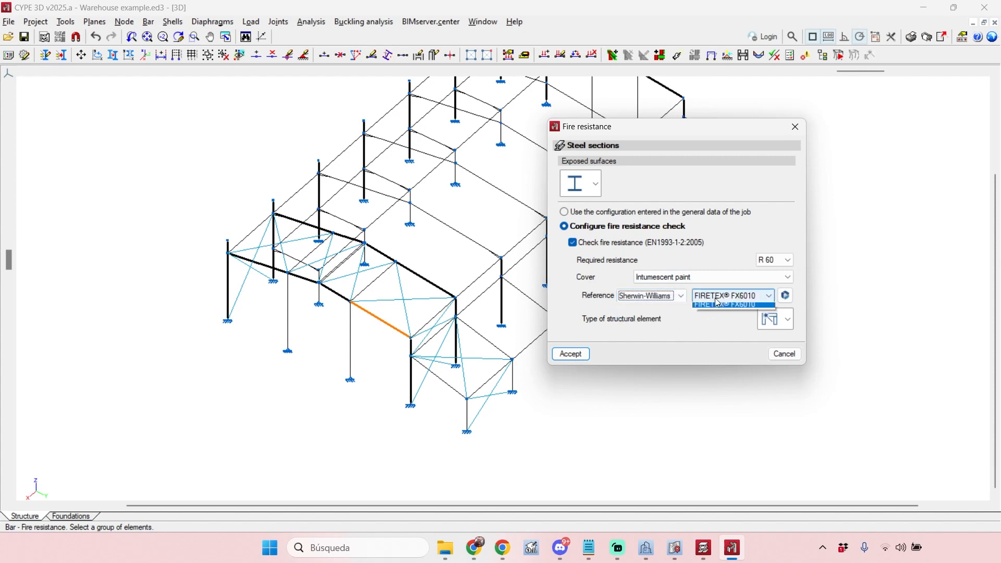
click(719, 305)
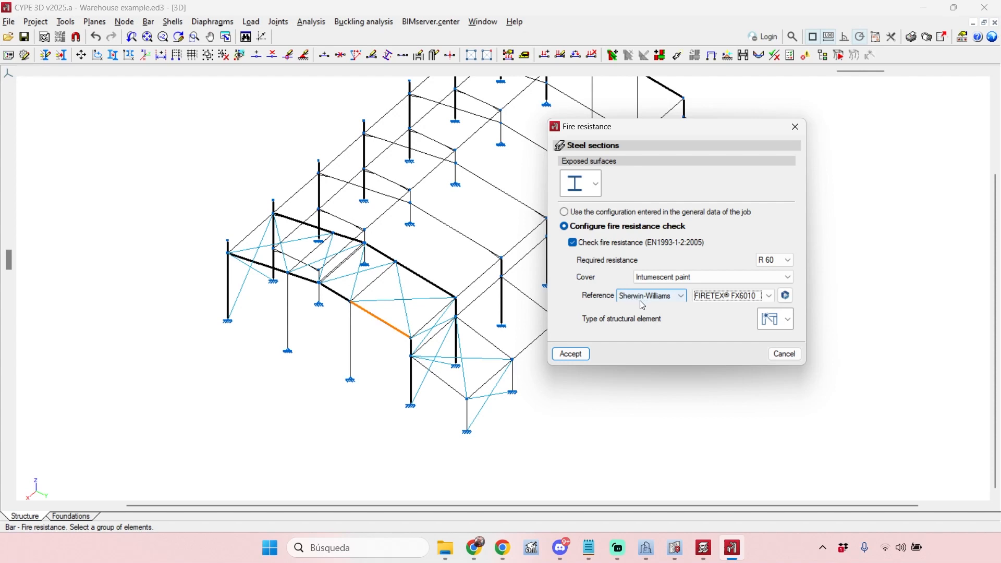
- Return the intumescent paint reference to Knauf with the product Knauf Firepaint Steel
click(681, 297)
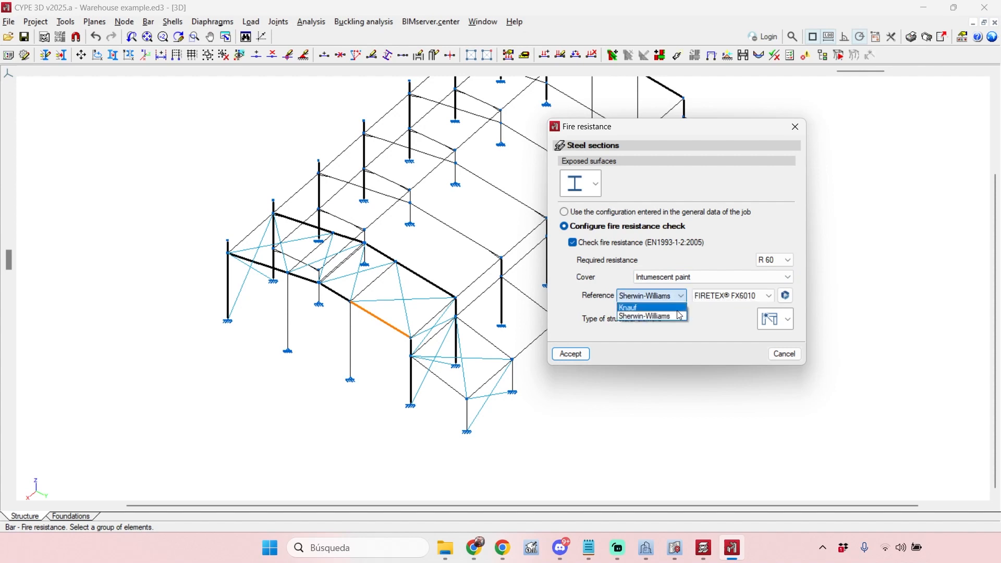
click(632, 308)
click(730, 295)
click(710, 310)
click(674, 296)
click(674, 296)
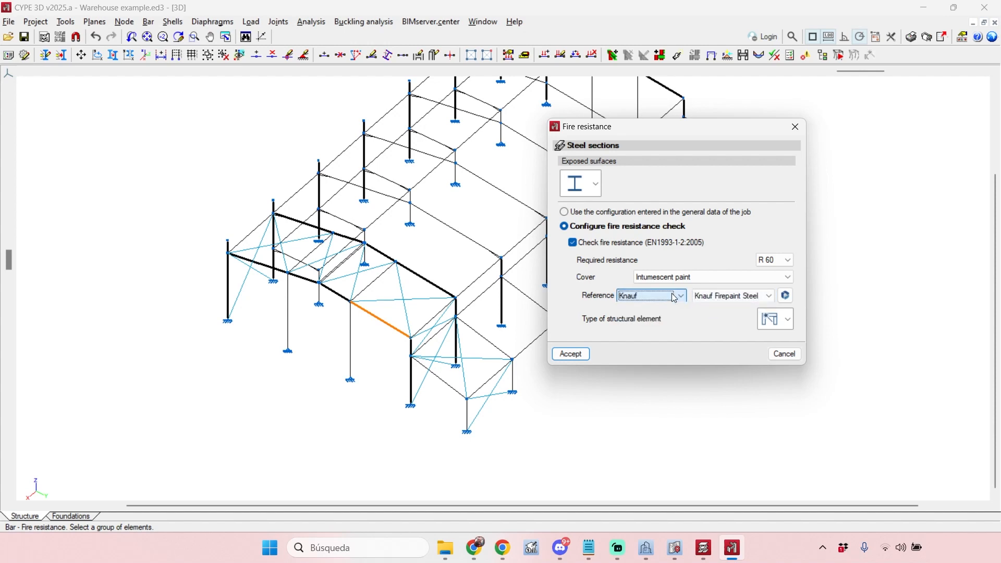
- Open the Open BIM Database manufacturer catalogues and look over the Knauf and Sherwin-Williams entries
click(788, 301)
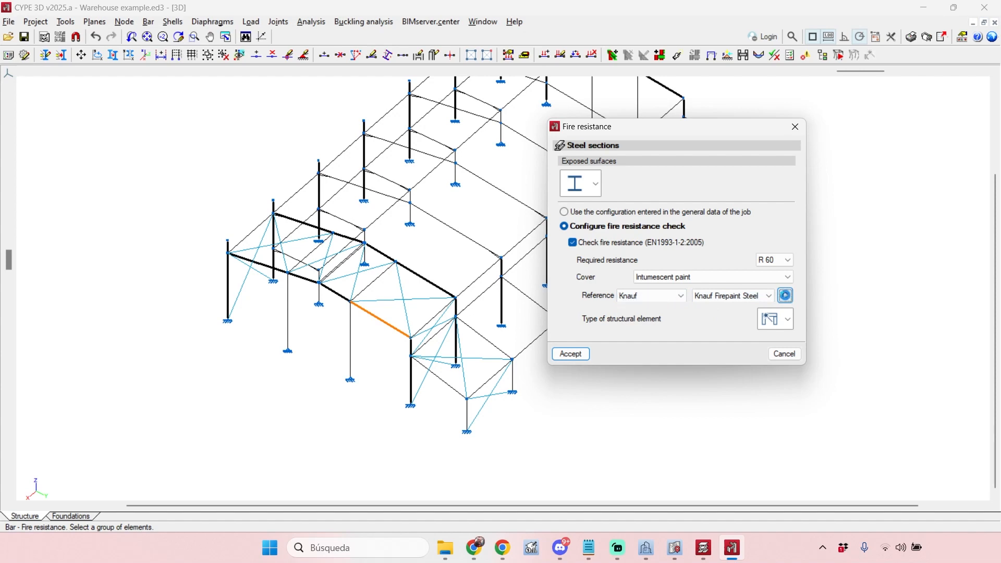
drag(689, 52, 379, 85)
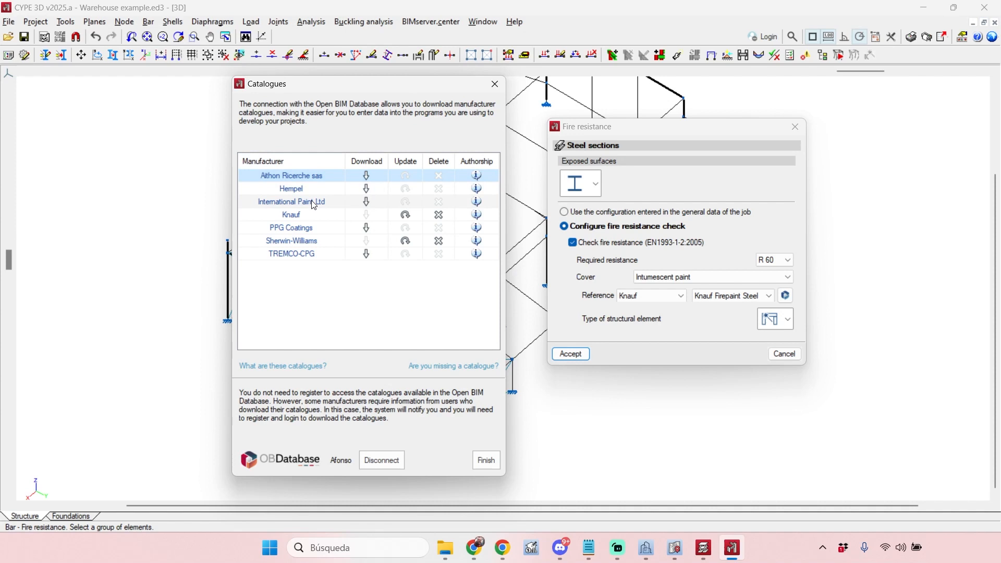
click(300, 216)
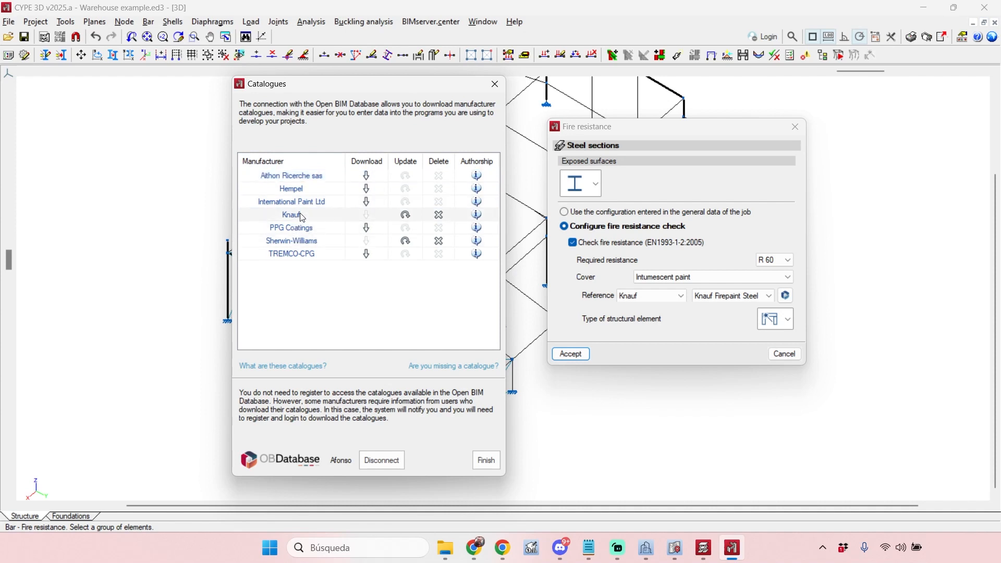
click(280, 243)
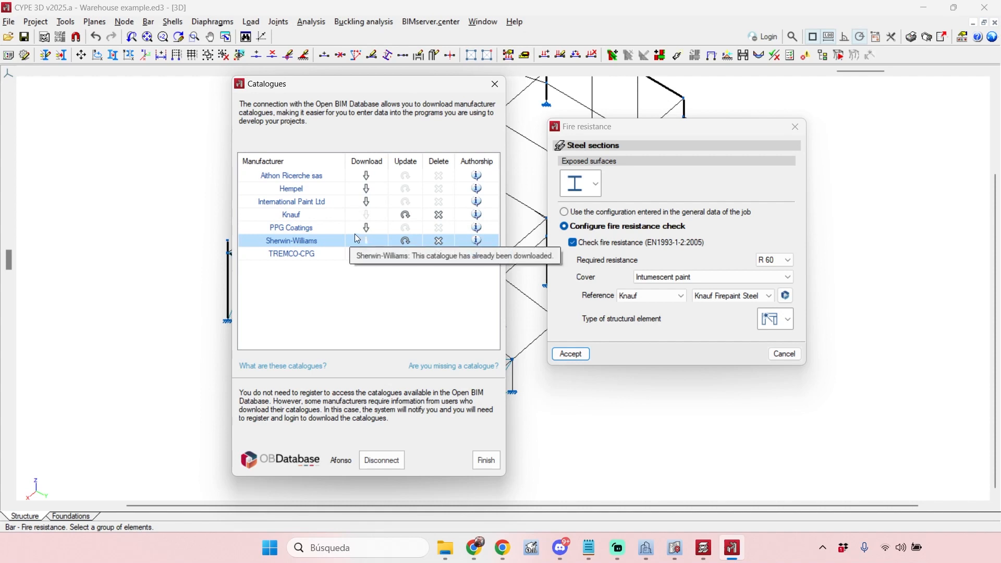
click(323, 219)
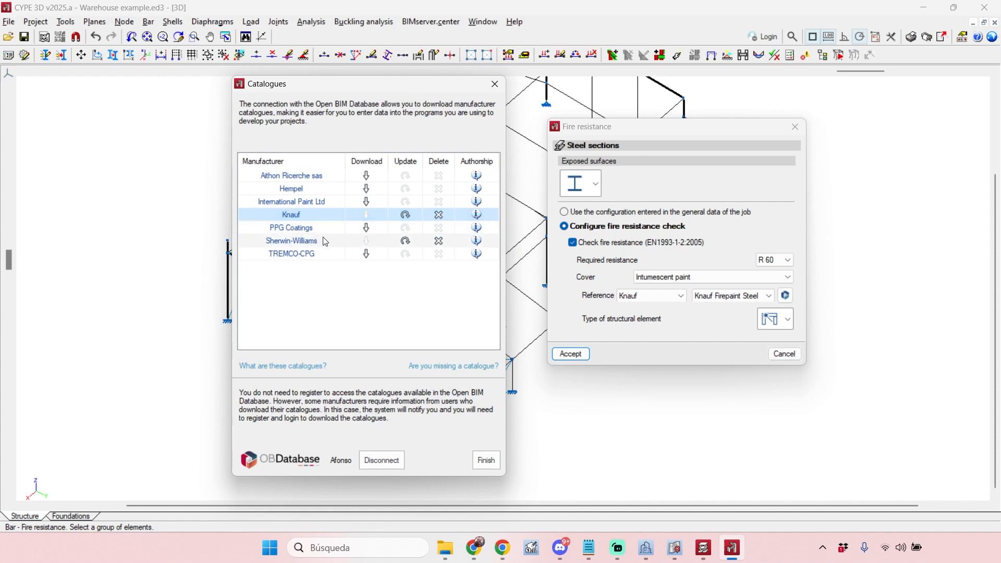
click(326, 241)
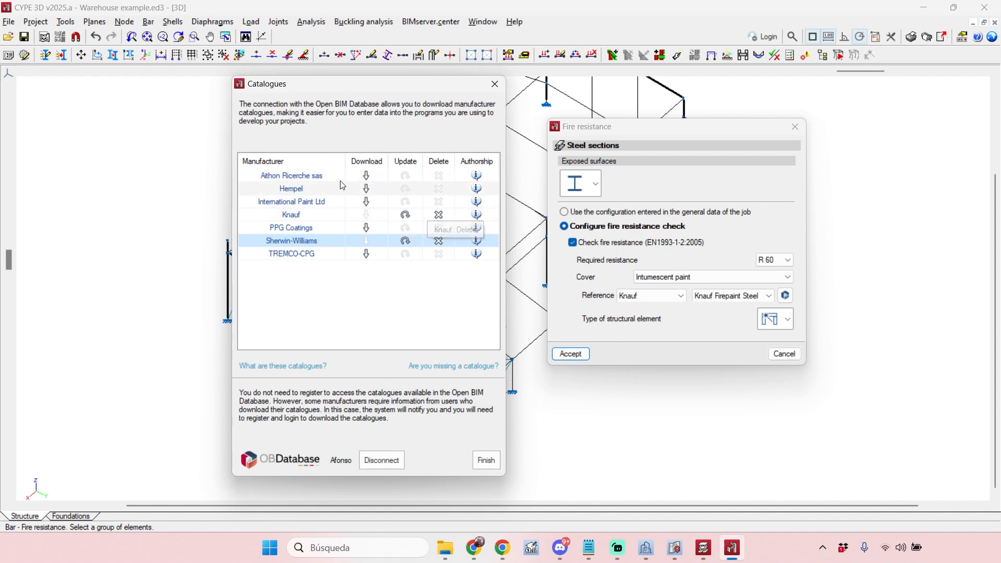
- Download the Hempel paint catalogue, accepting its responsible declaration
click(378, 189)
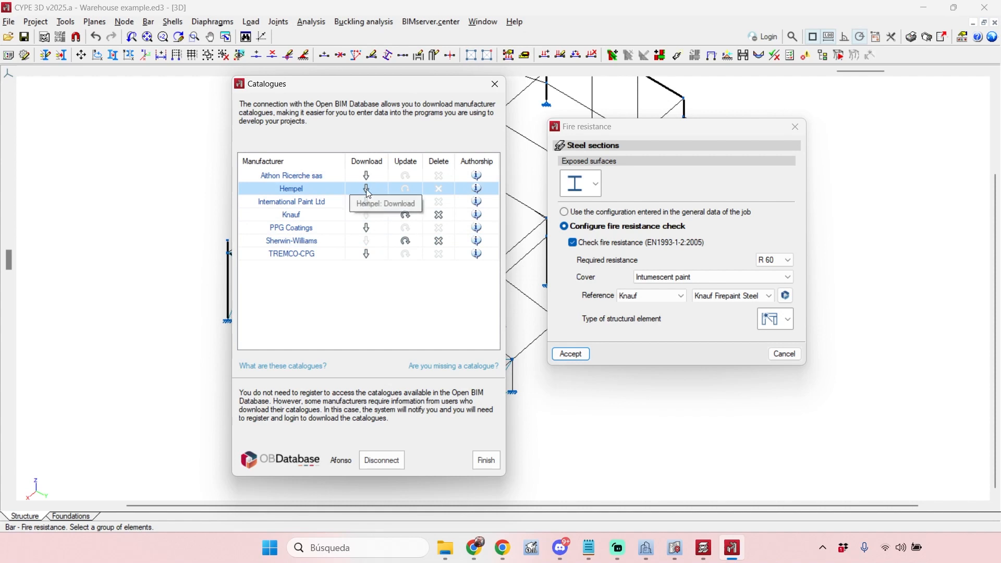
click(367, 192)
click(187, 320)
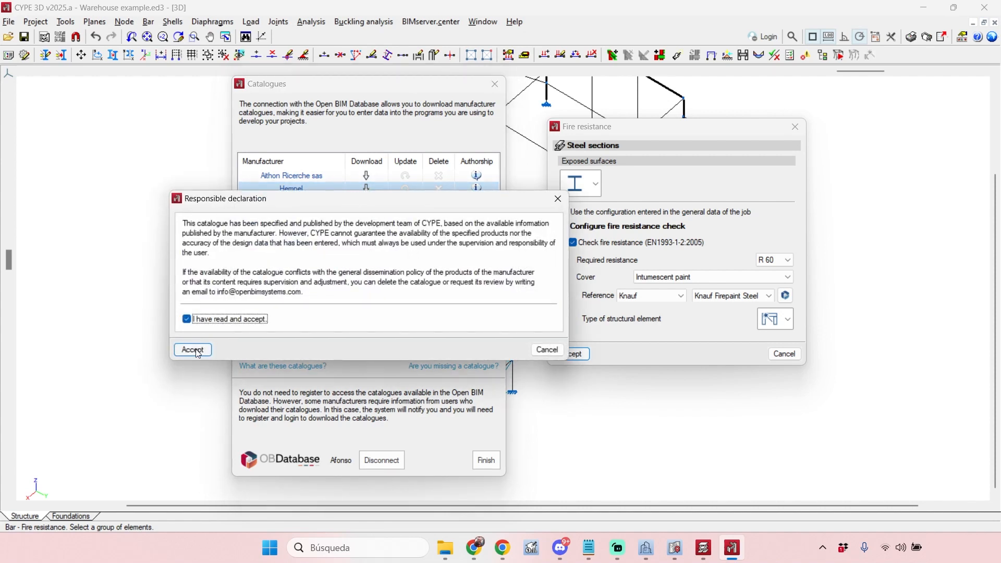
click(193, 350)
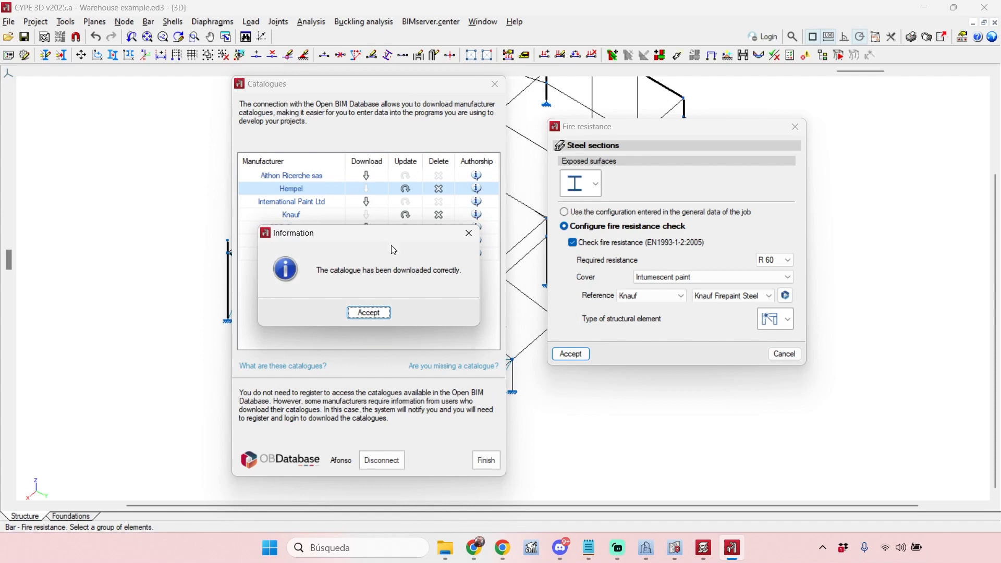
click(375, 314)
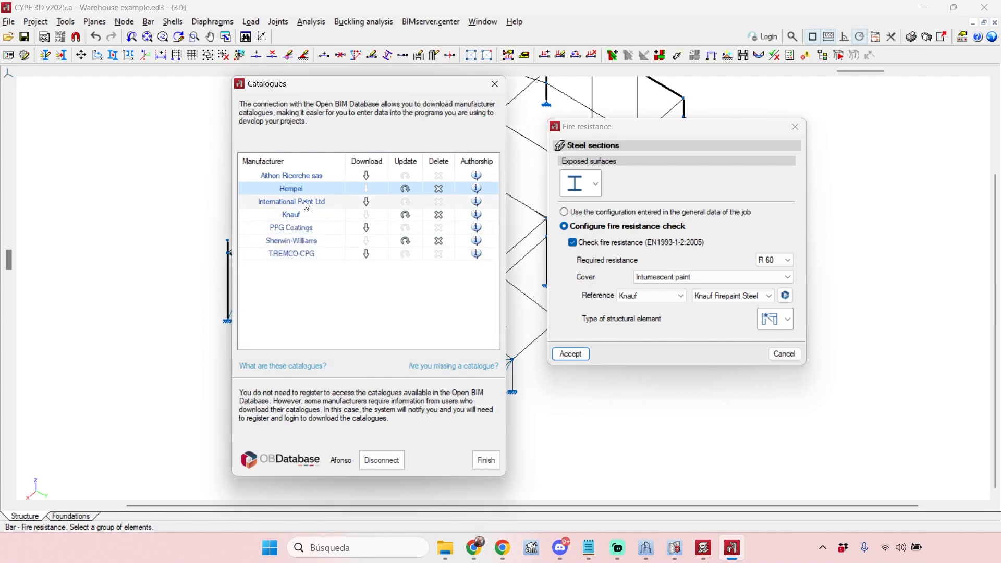
- Download the International Paint Ltd catalogue, accepting its responsible declaration
click(367, 202)
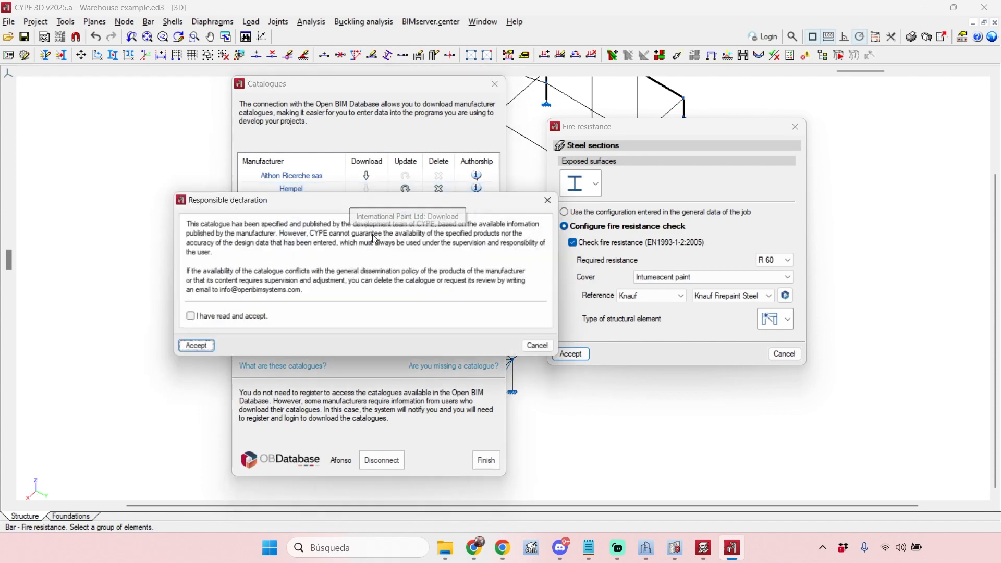
click(214, 320)
click(192, 350)
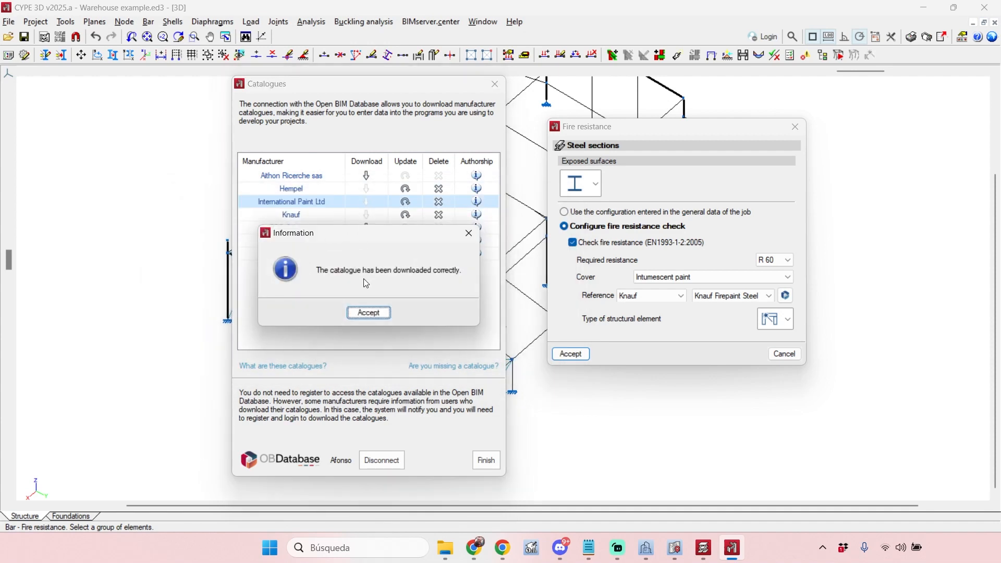
click(371, 313)
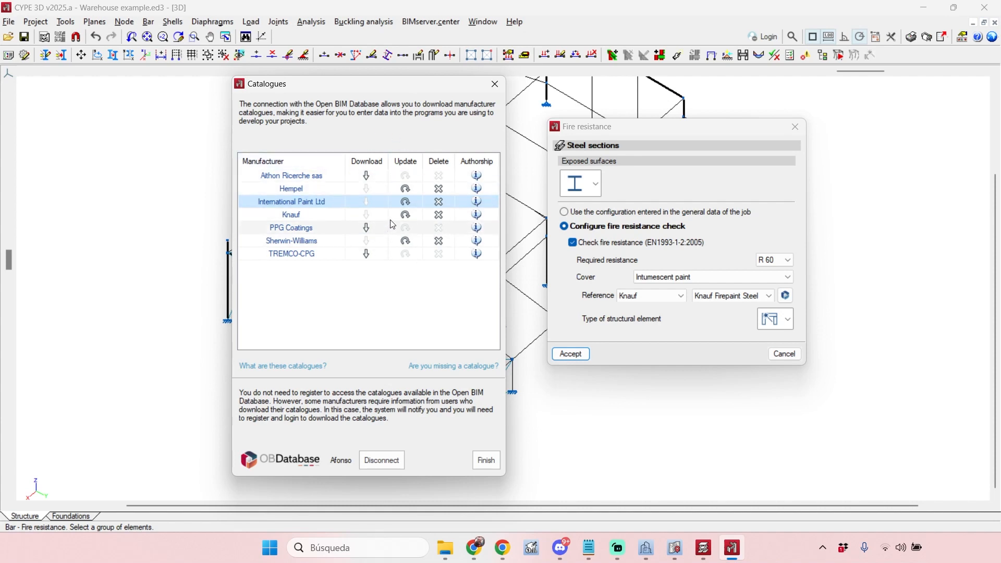
- Finish with the catalogues and try Hempel and International Paint Ltd as the intumescent paint reference, looking over their products
click(488, 462)
click(693, 296)
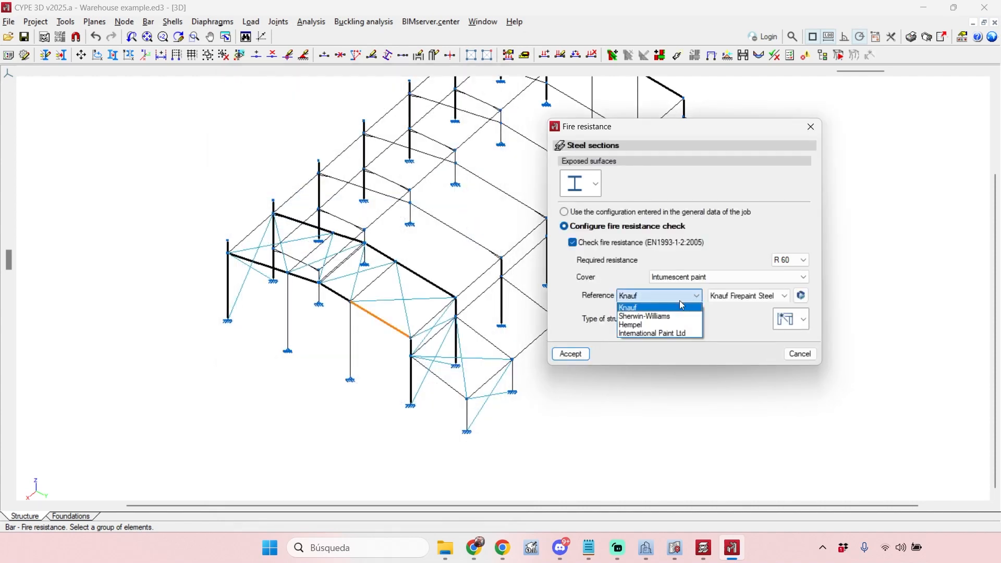
click(661, 325)
click(740, 297)
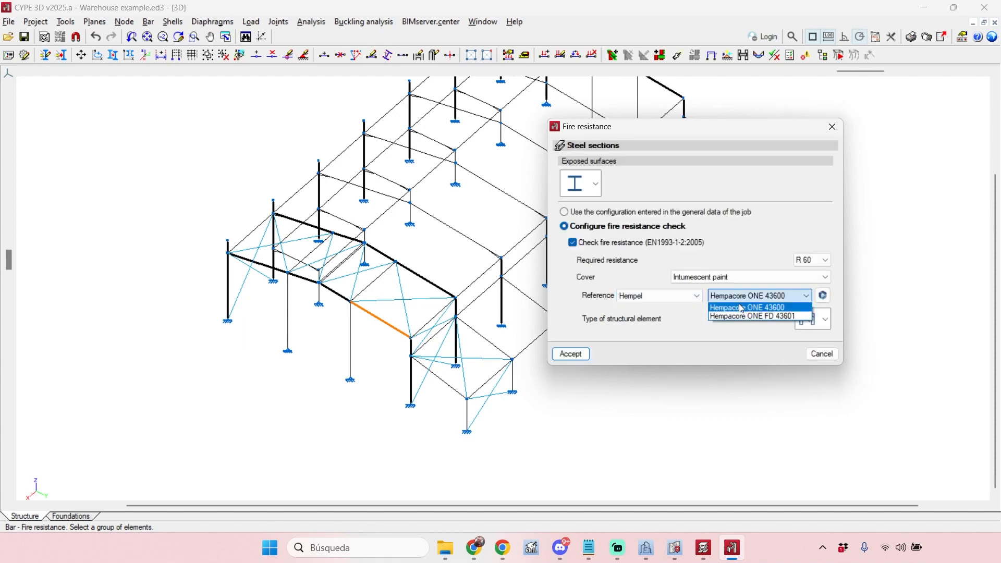
click(681, 296)
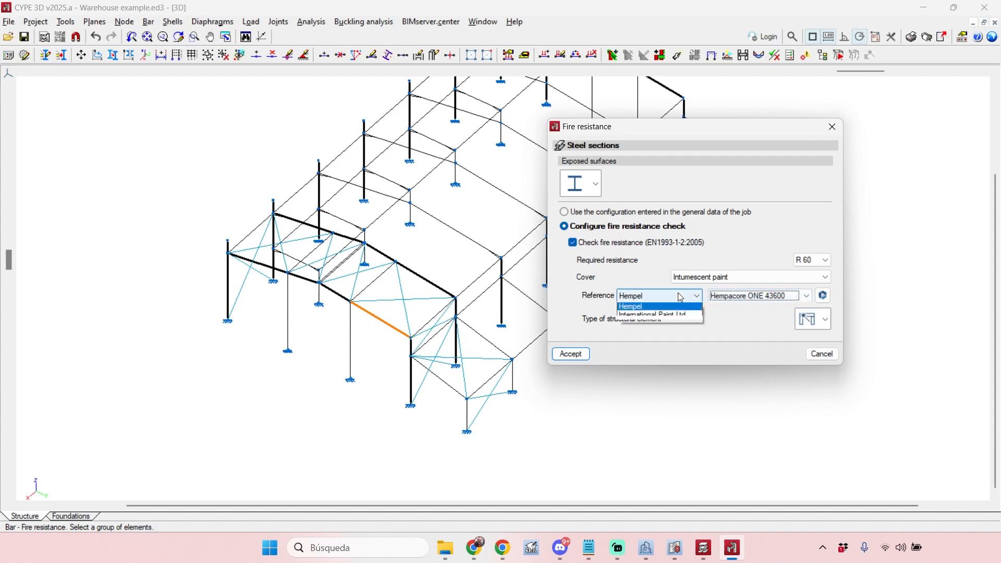
click(681, 334)
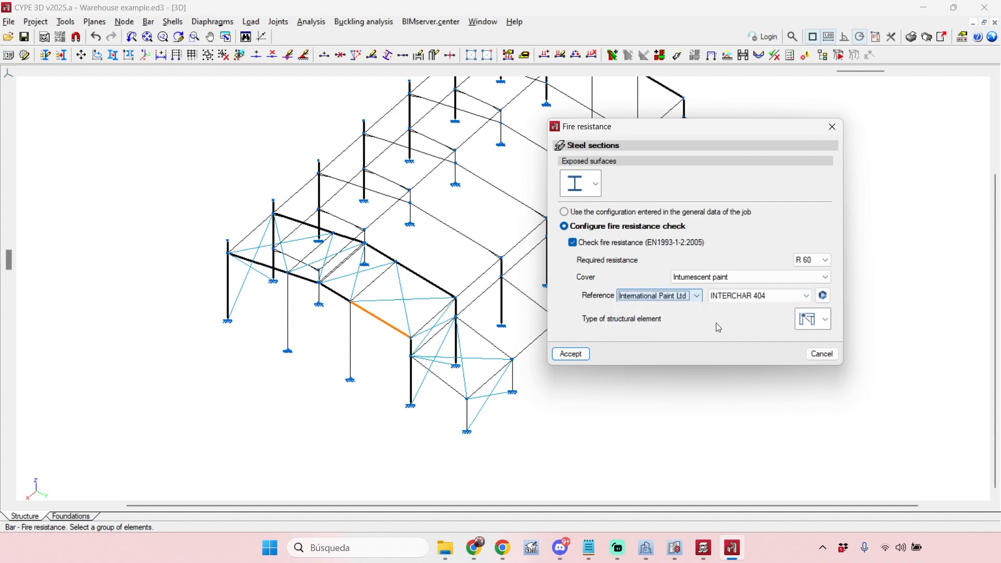
click(745, 299)
click(745, 307)
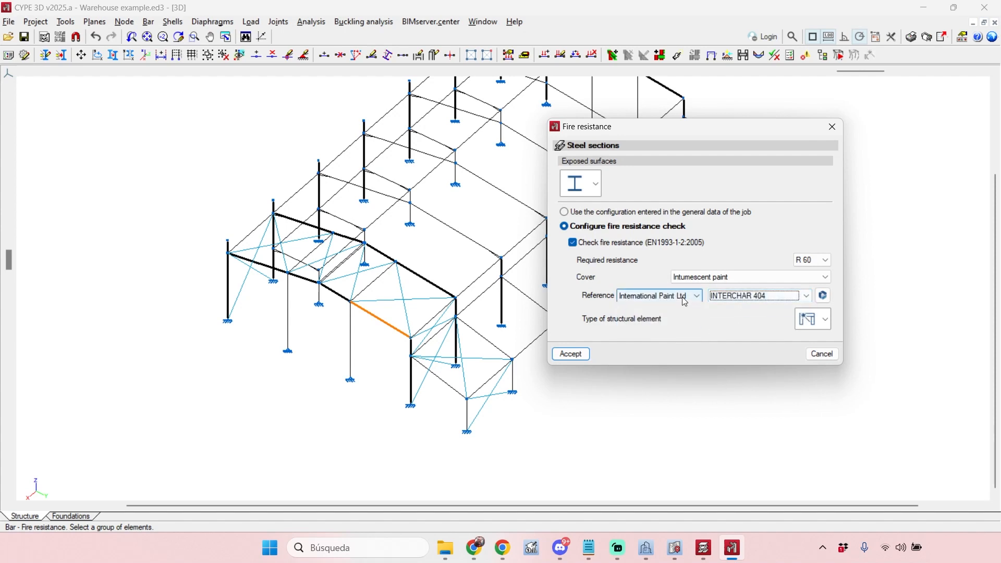
- Set the selected bar's intumescent paint reference to Sherwin-Williams with FIRETEX® FX6010 and accept the fire resistance settings
click(685, 299)
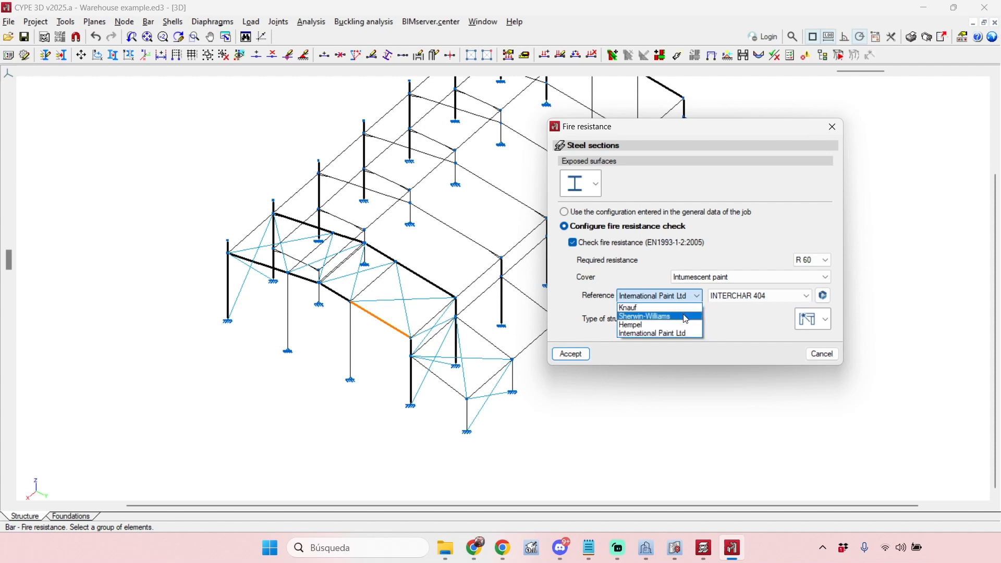
click(646, 317)
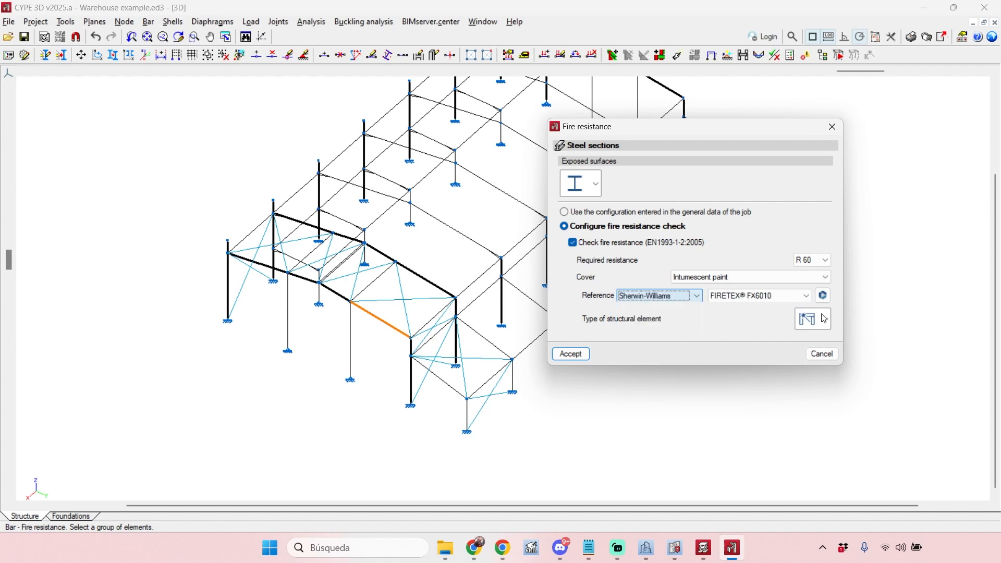
click(576, 358)
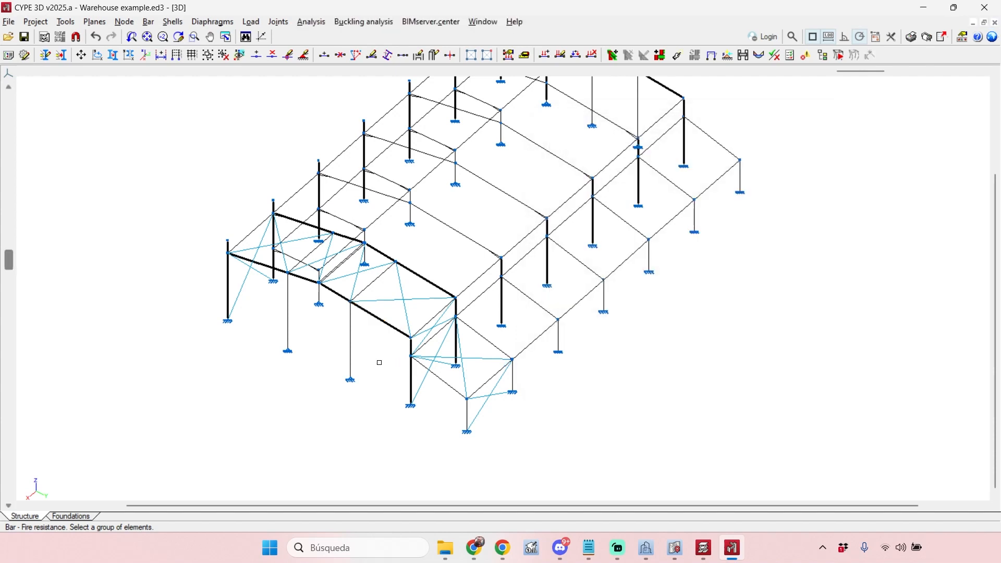
- Calculate stresses and strains without dimensioning sections and with bars checked, accepting the default buckling parameters, and close the final design report
scroll(386, 410, up, 3)
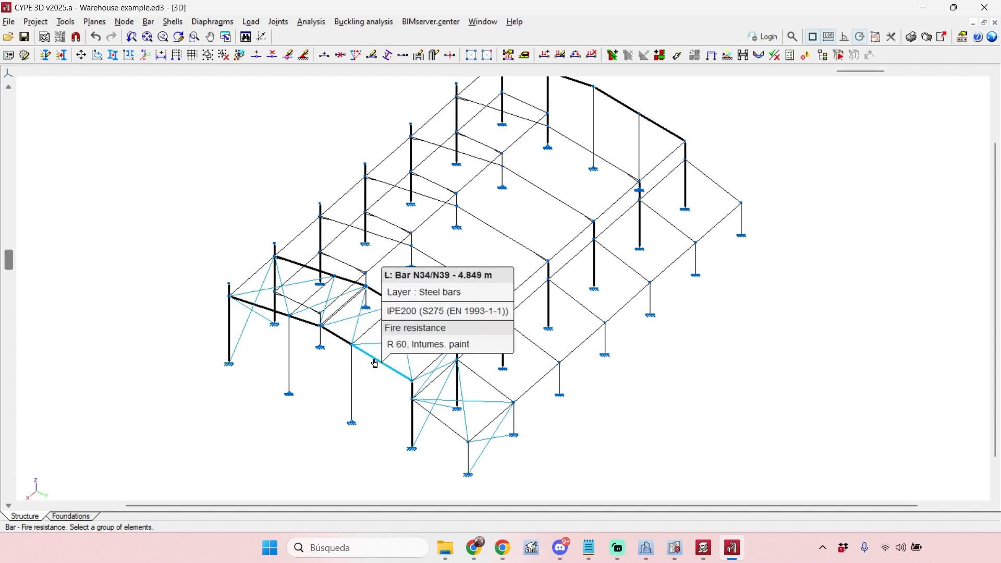
click(311, 21)
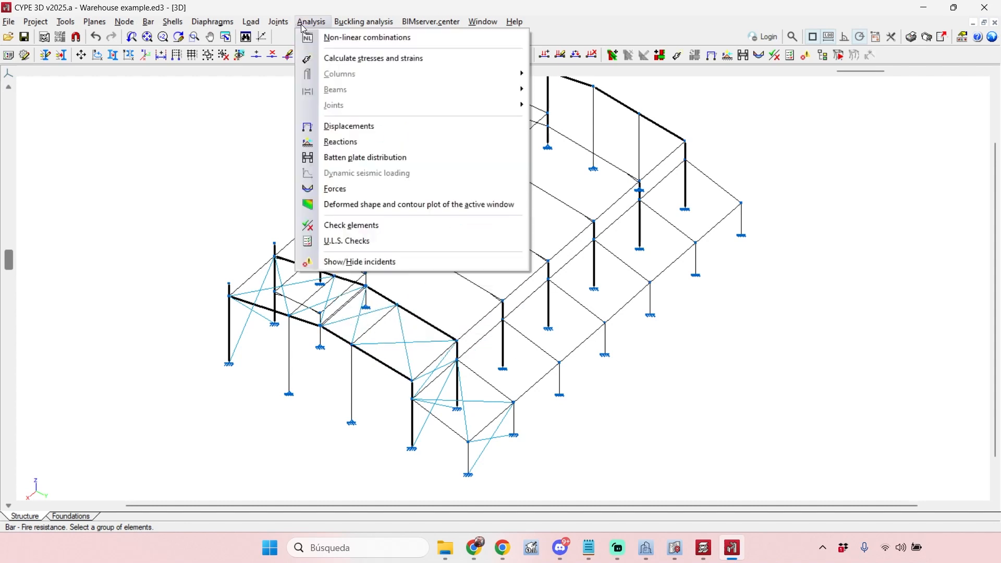
click(407, 59)
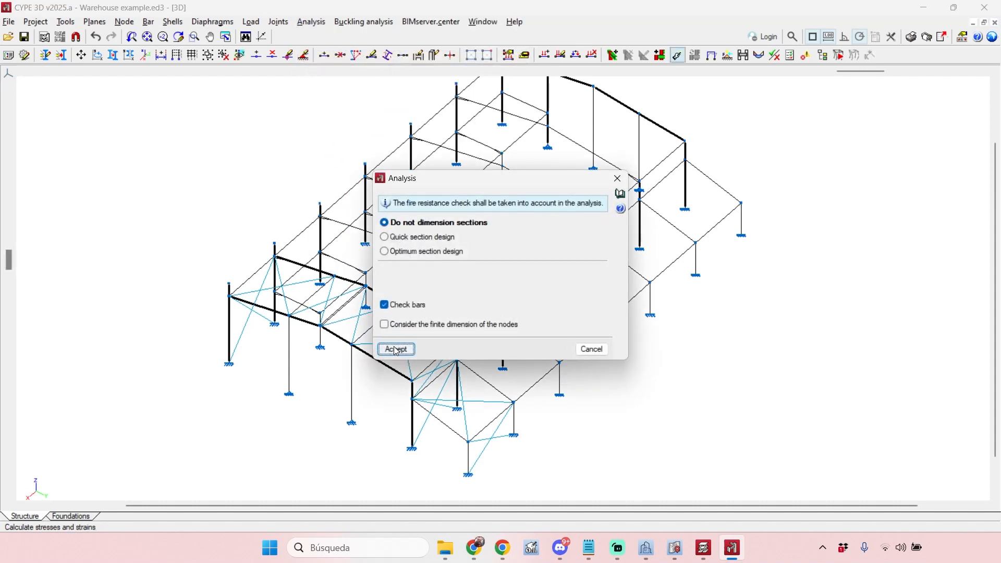
click(397, 348)
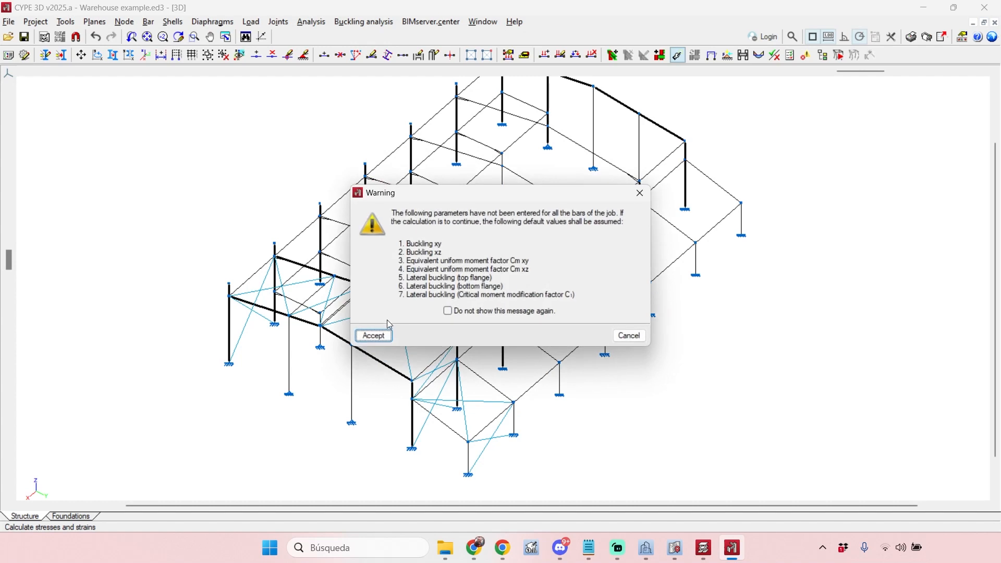
click(382, 338)
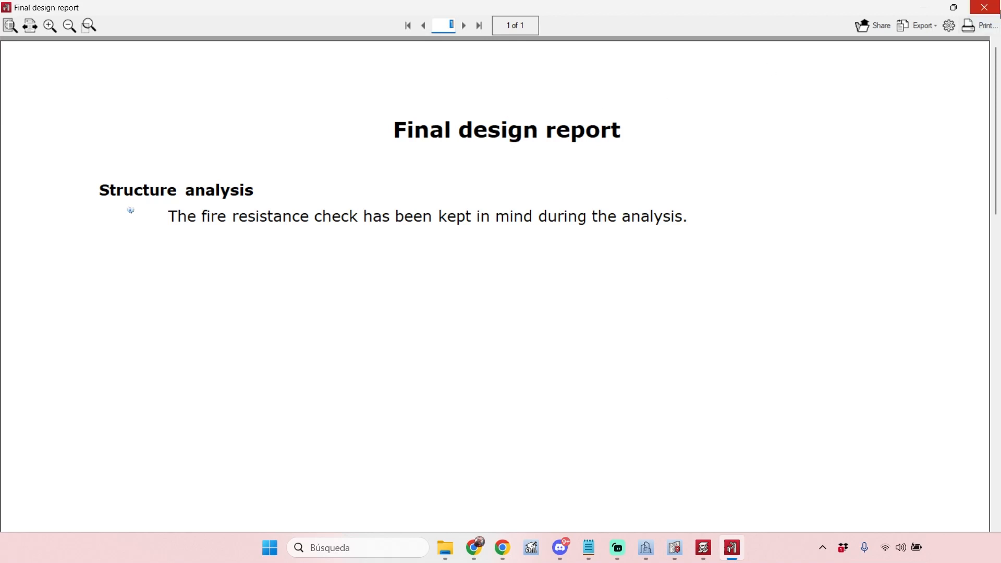
click(993, 13)
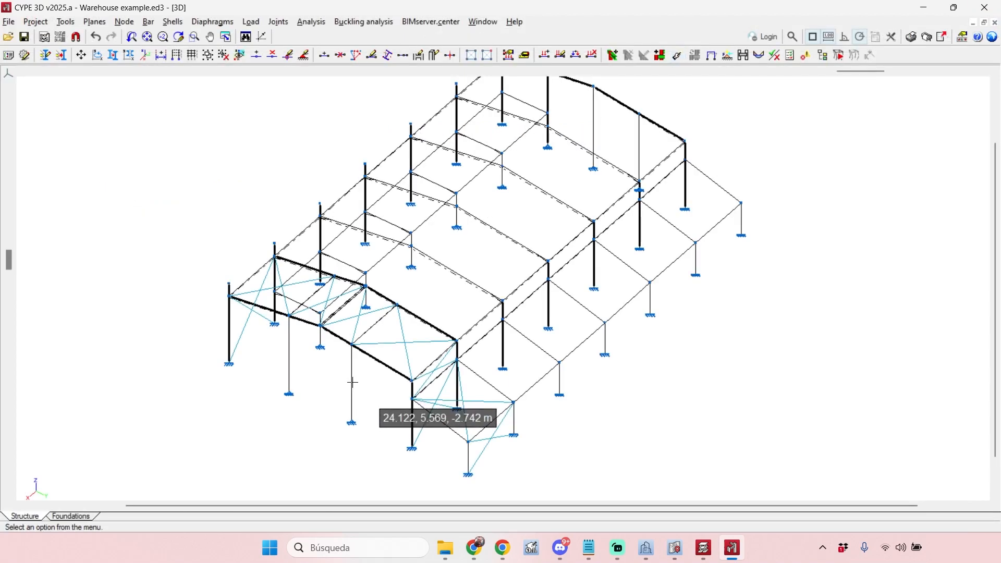
- Run the element check and examine the fire situation results of the front rafter bar N34/N39
scroll(365, 396, up, 3)
middle_drag(385, 407, 391, 386)
scroll(389, 371, up, 2)
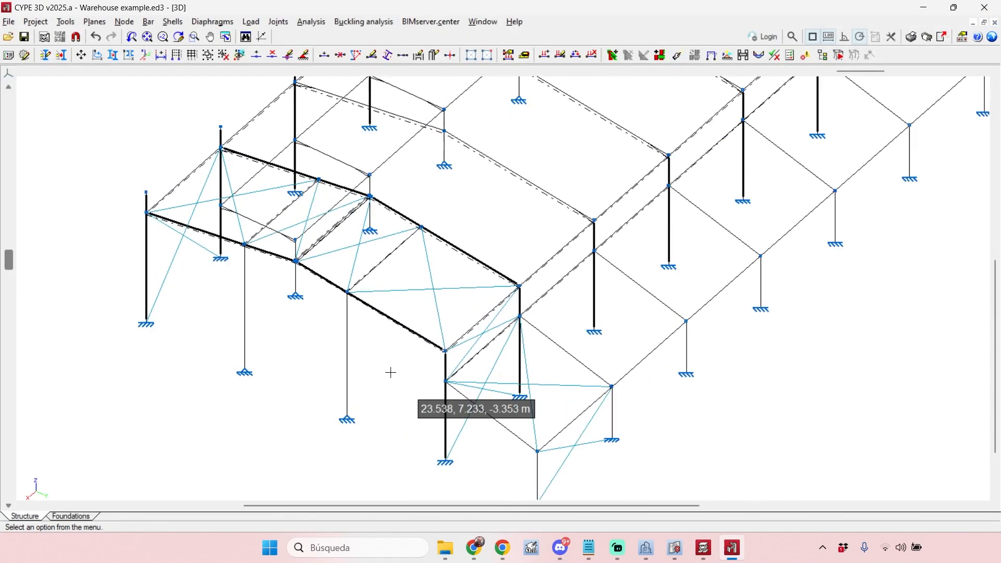
click(318, 24)
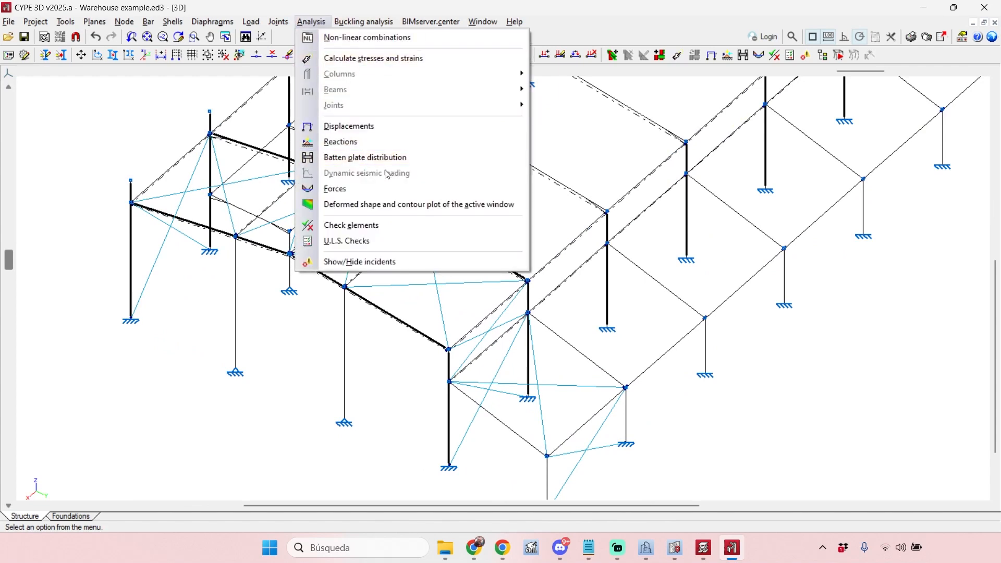
click(397, 225)
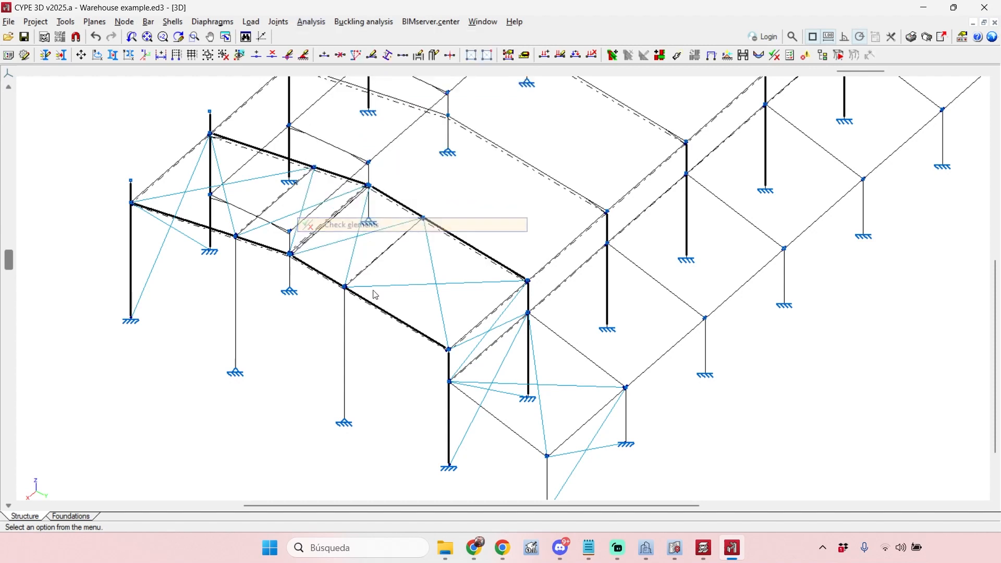
key(Return)
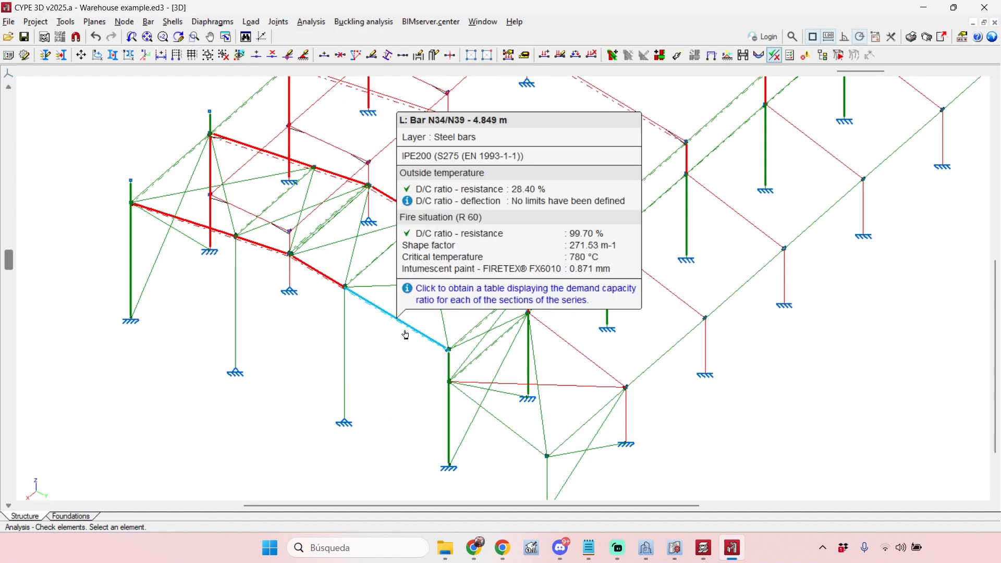
mouse_move(404, 325)
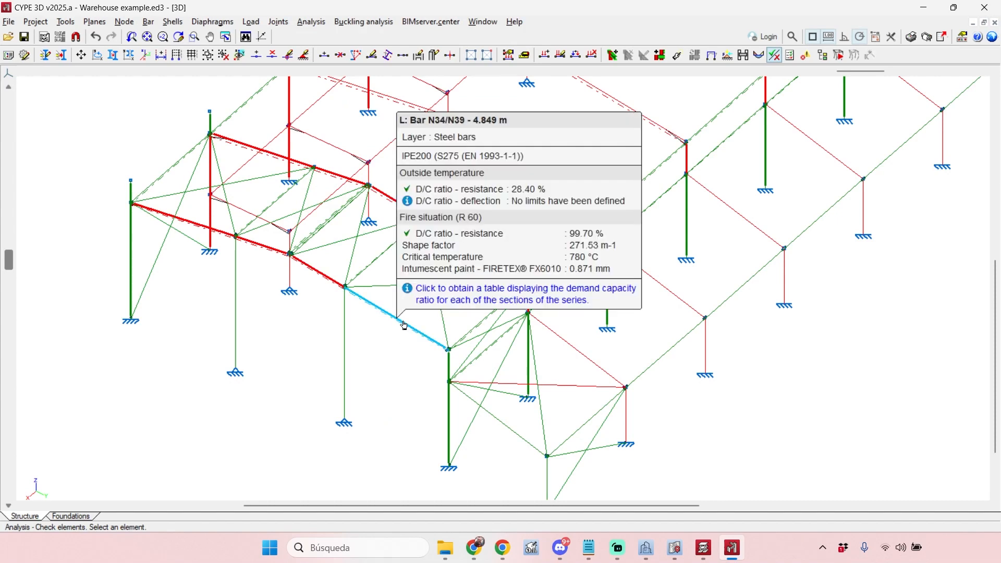
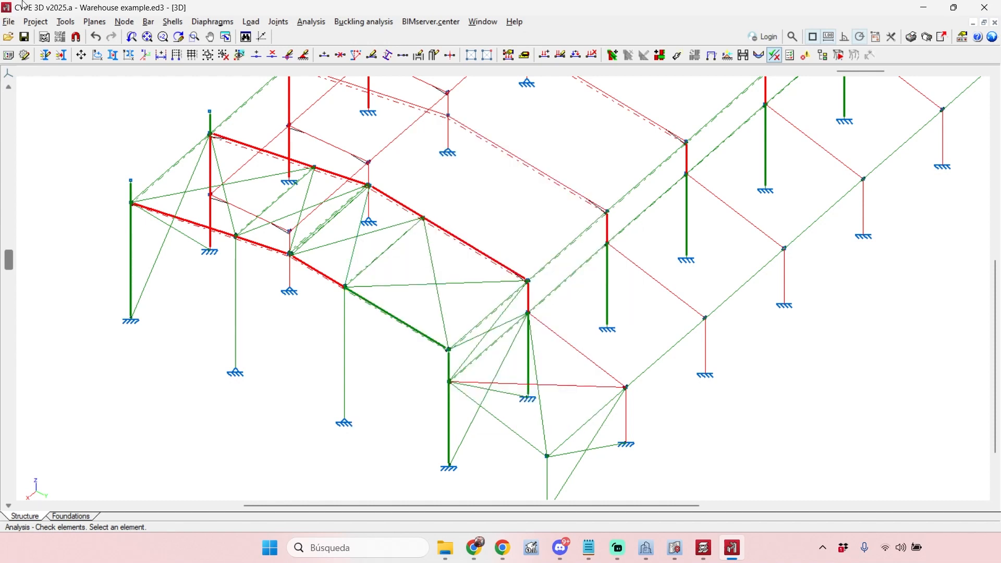
- Set the steel fire resistance cover in the job's general data to Intumescent paint
scroll(553, 293, down, 4)
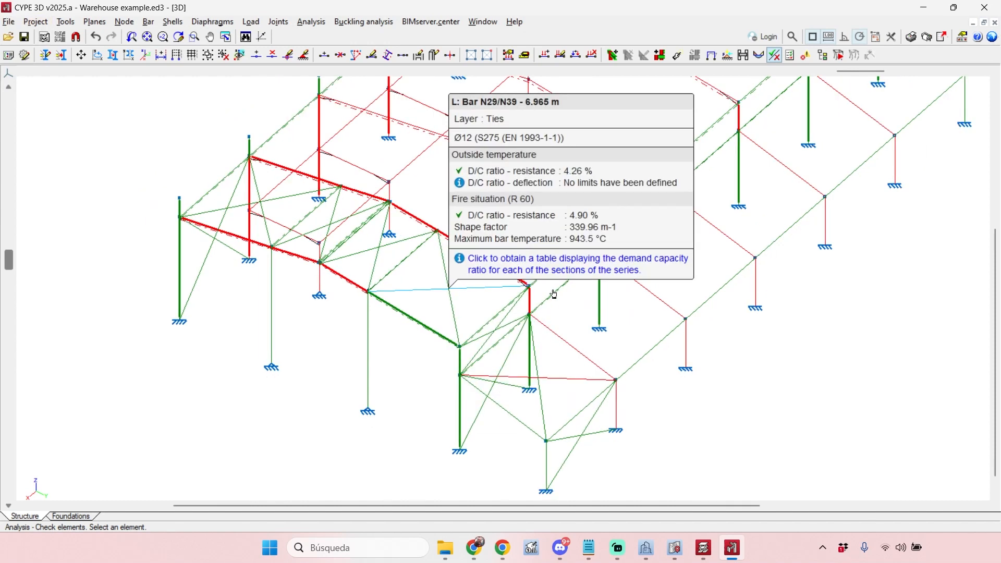
scroll(829, 303, down, 2)
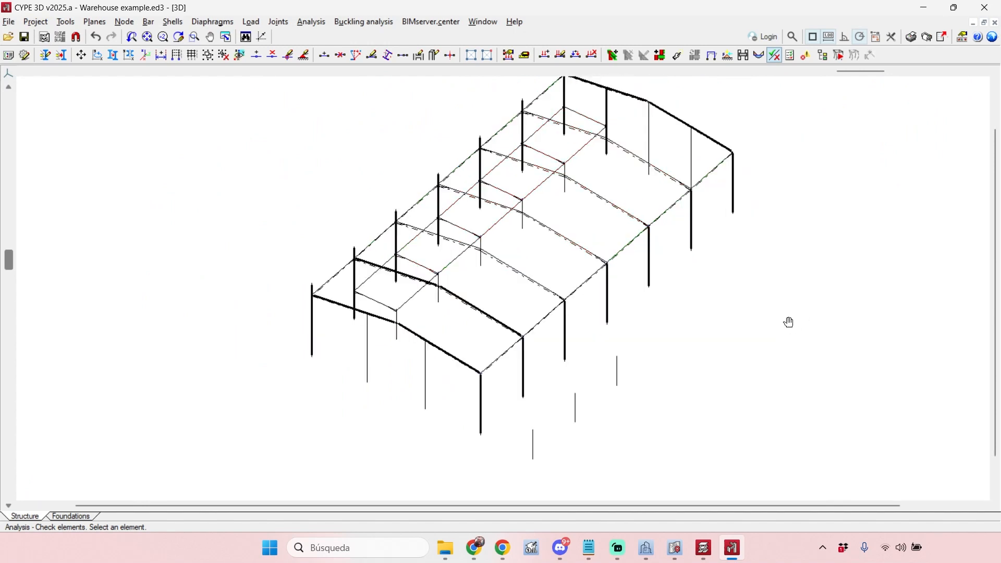
click(44, 26)
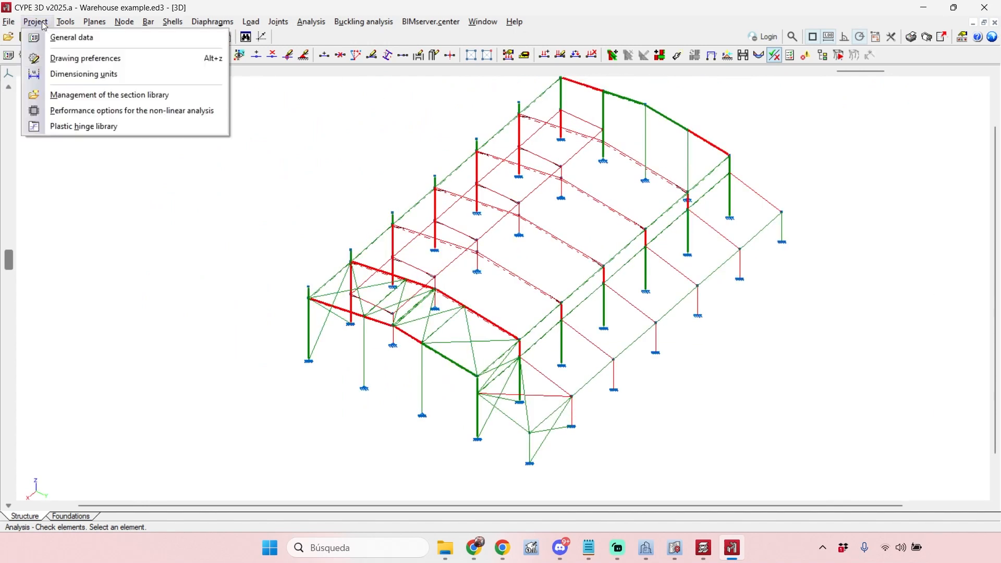
click(304, 123)
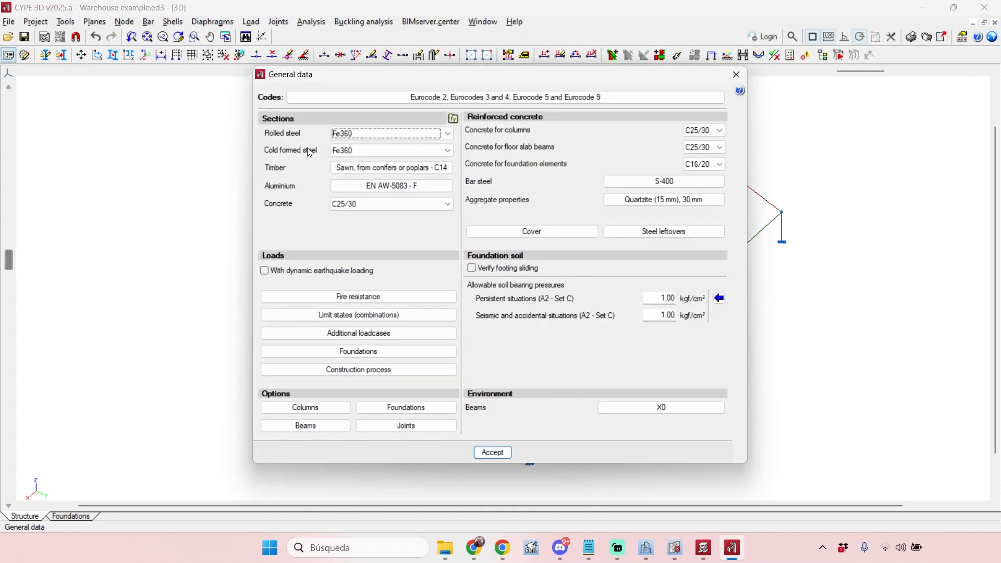
click(342, 296)
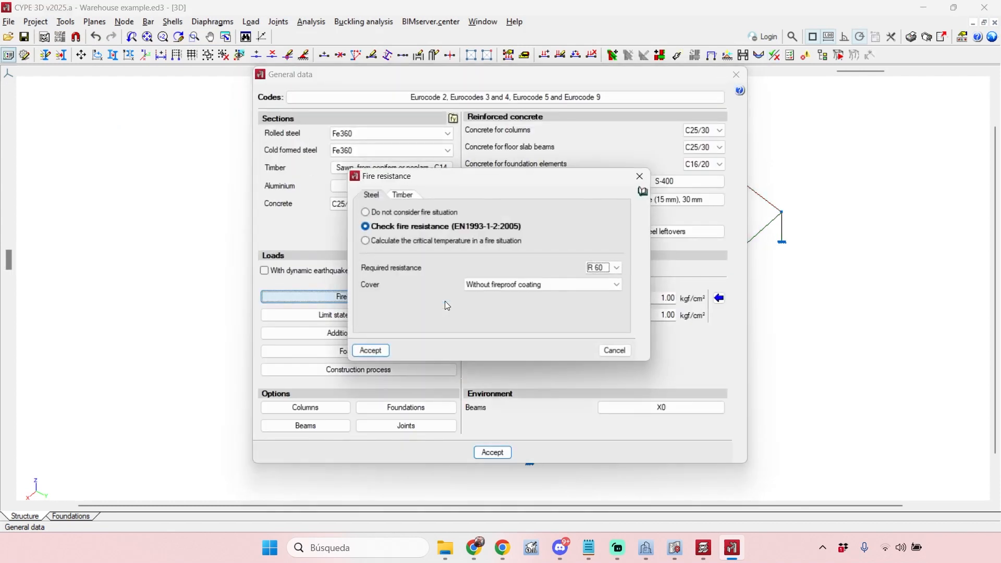
click(555, 286)
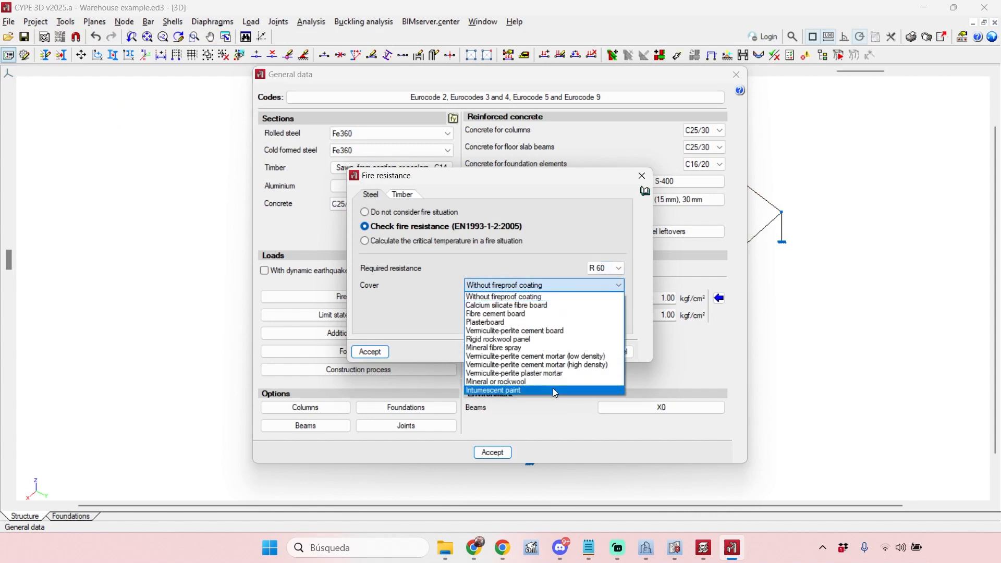
click(554, 391)
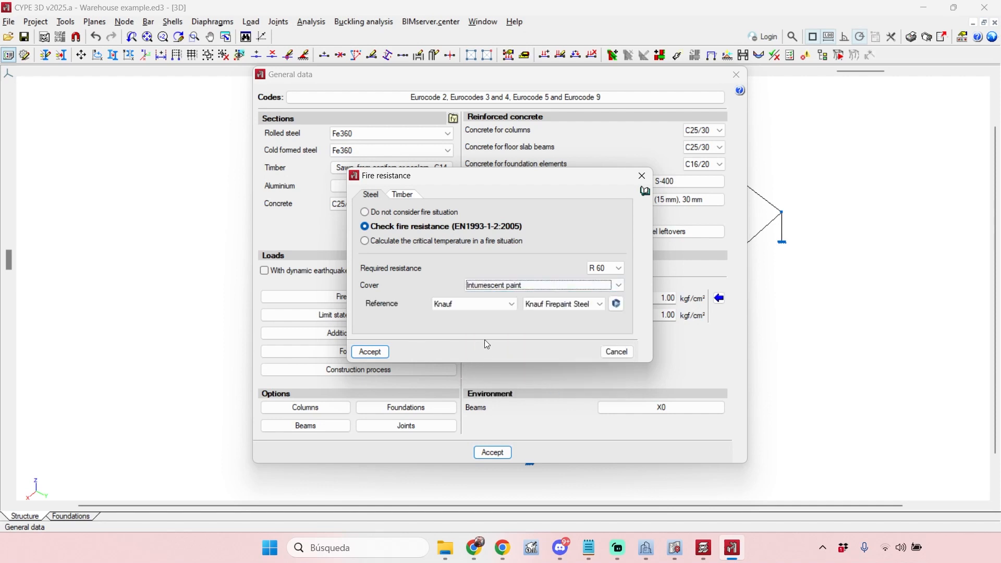
- Set the job-wide paint reference to Sherwin-Williams with FIRETEX® FX6010 and accept the general data
click(486, 302)
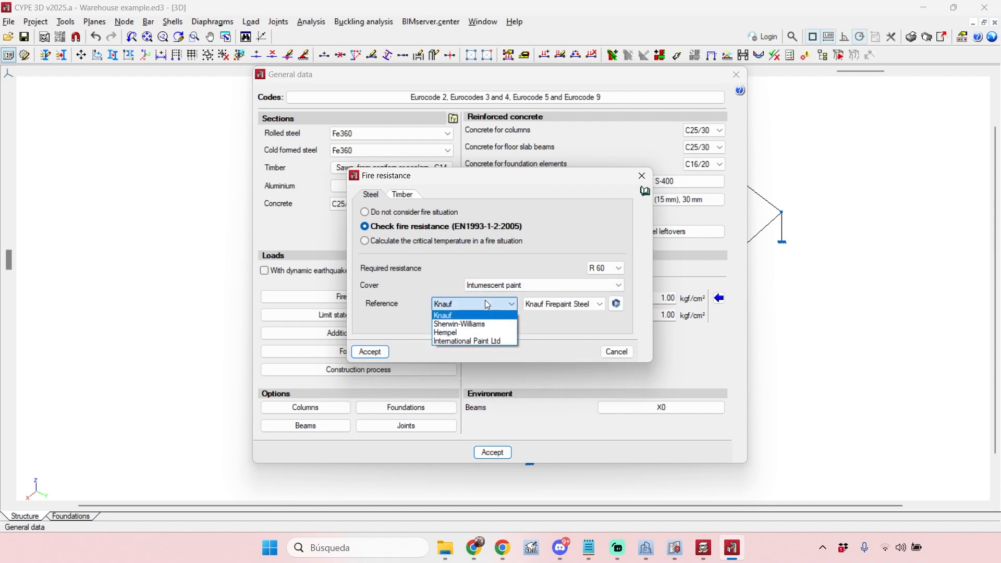
click(488, 326)
click(580, 304)
click(546, 311)
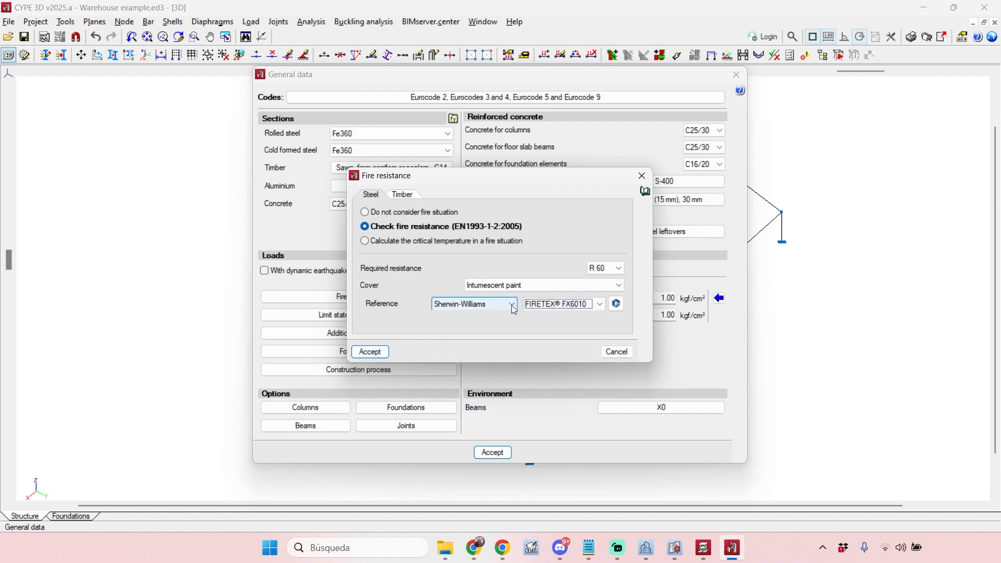
click(459, 307)
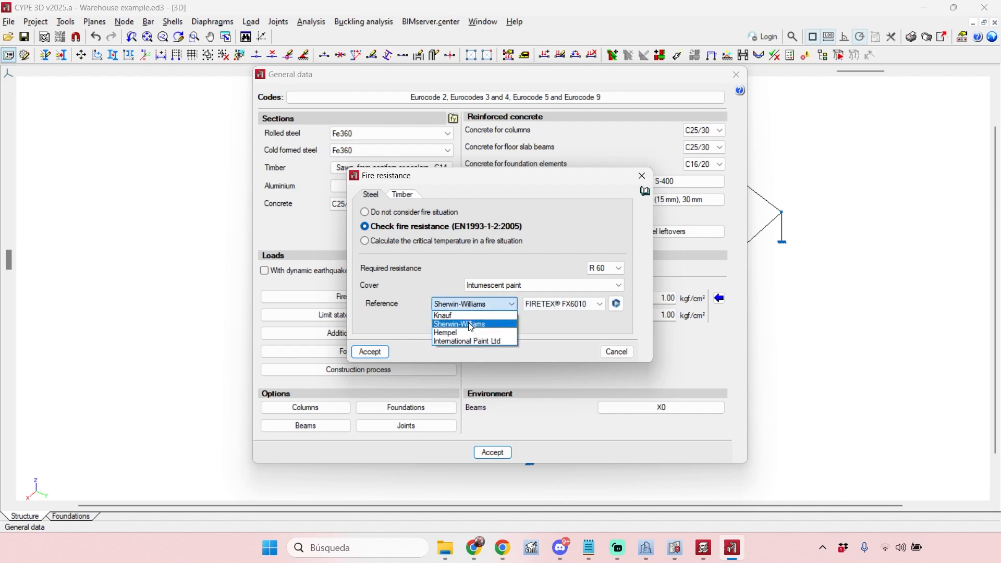
click(447, 284)
click(617, 304)
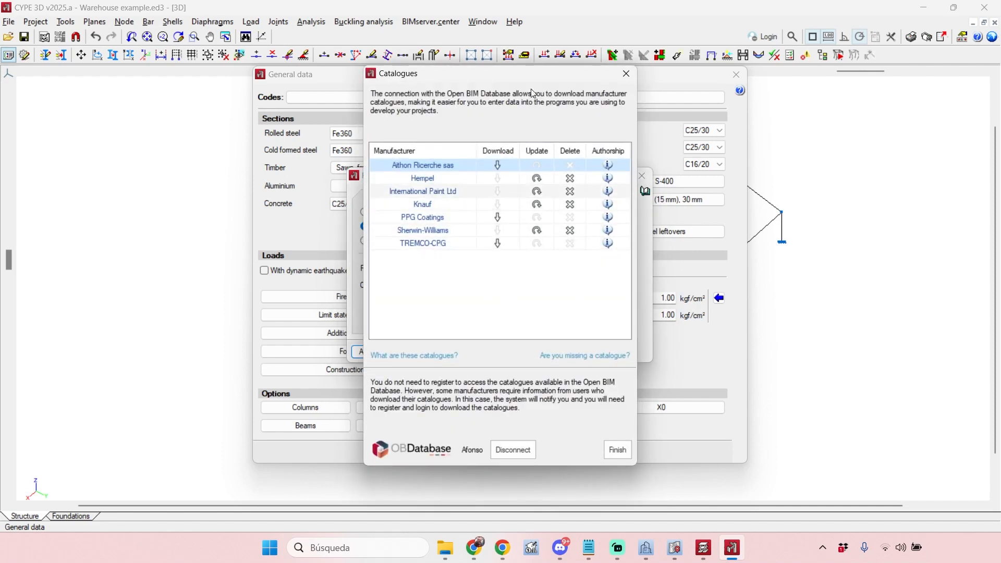
click(626, 73)
click(368, 352)
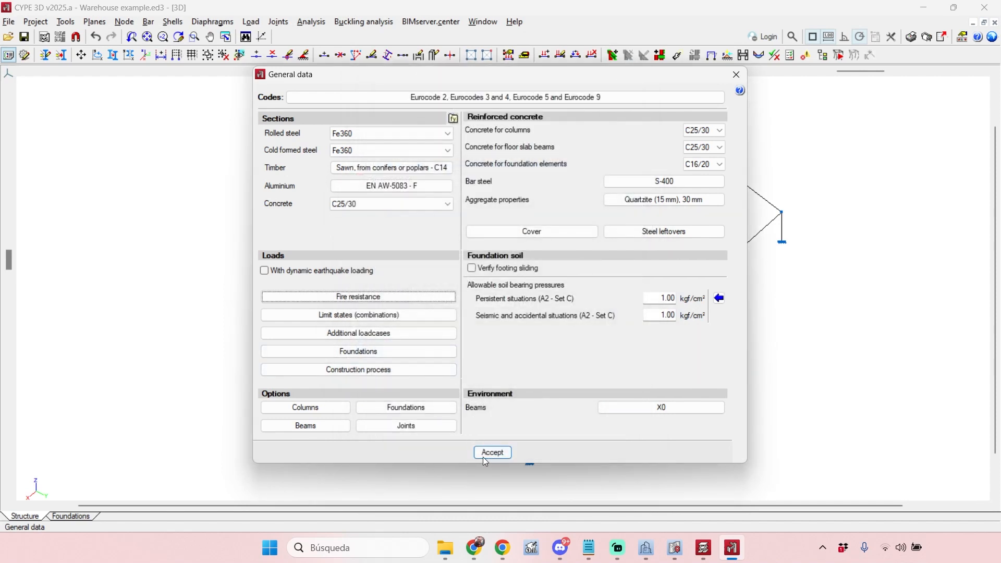
click(489, 454)
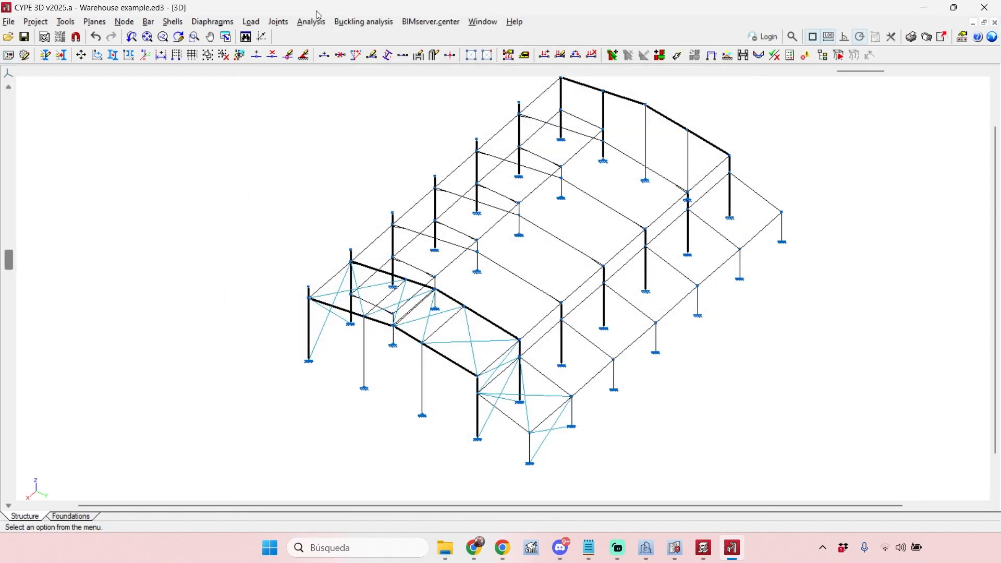
- Recalculate stresses and strains without dimensioning sections, with bars checked and default buckling parameters, and close the final design report
click(312, 21)
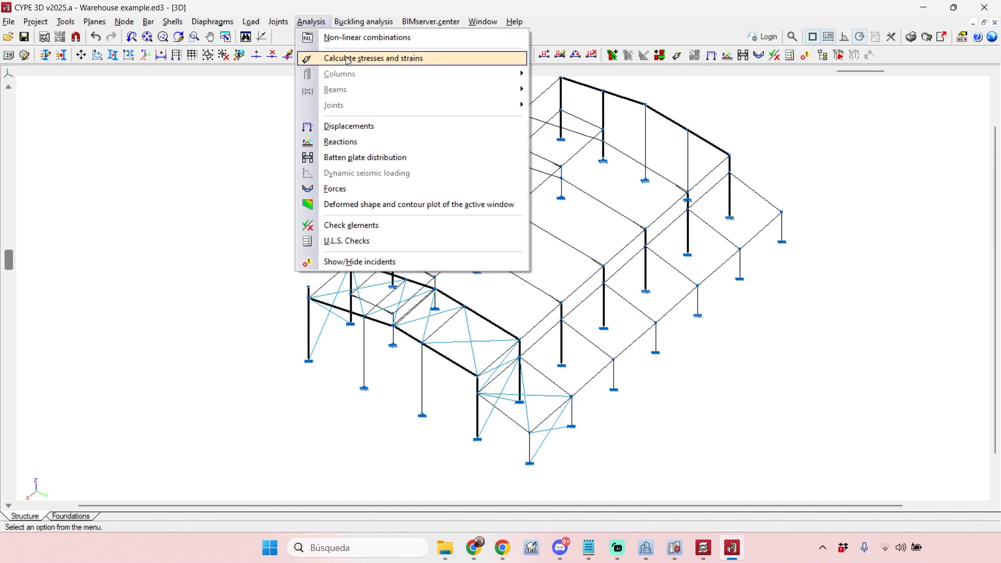
click(348, 59)
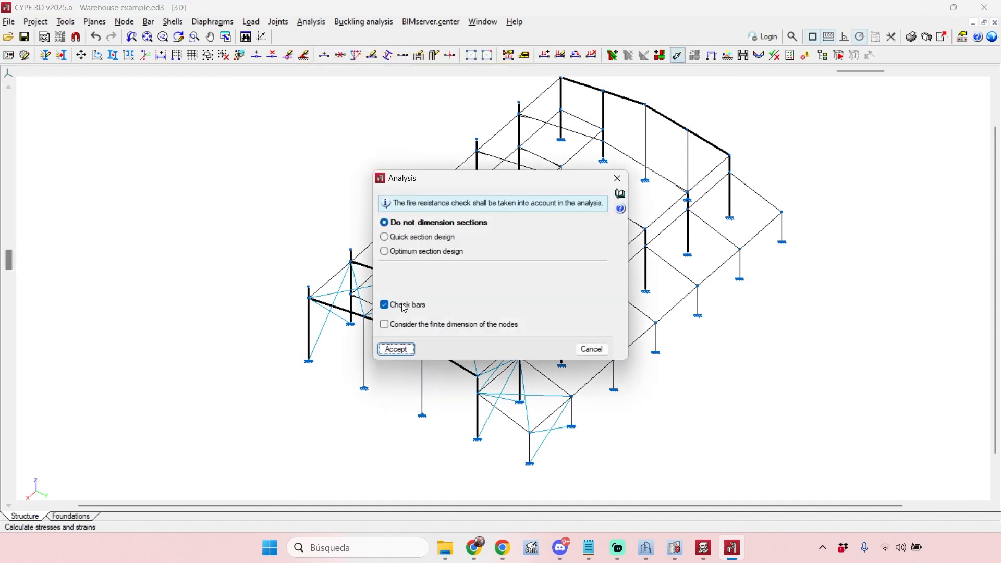
click(396, 349)
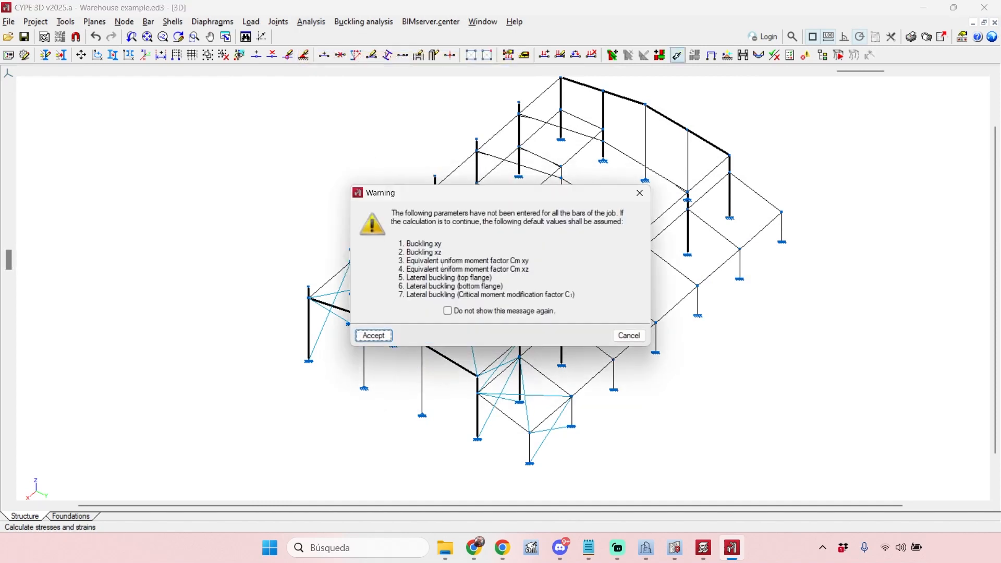
click(373, 336)
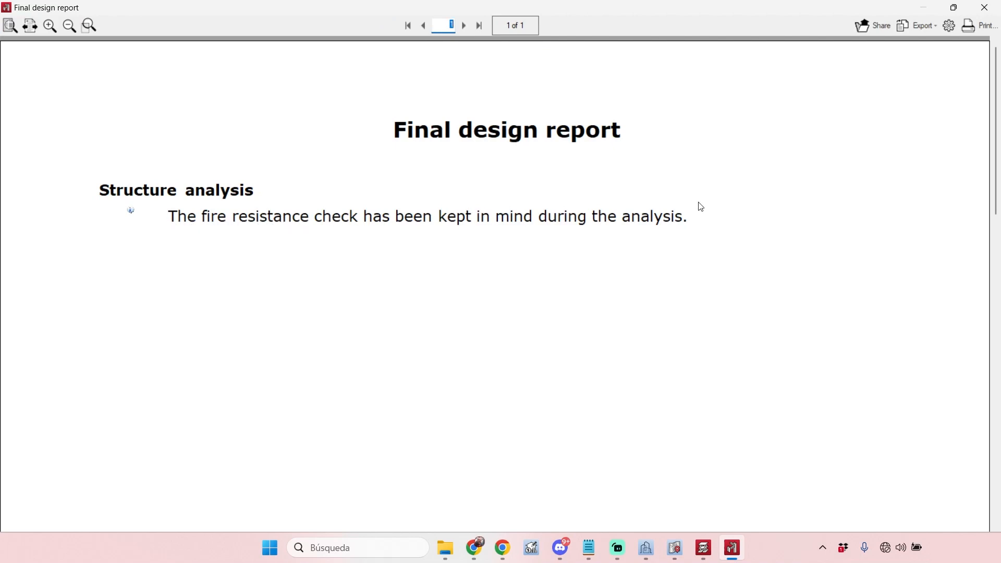
click(998, 5)
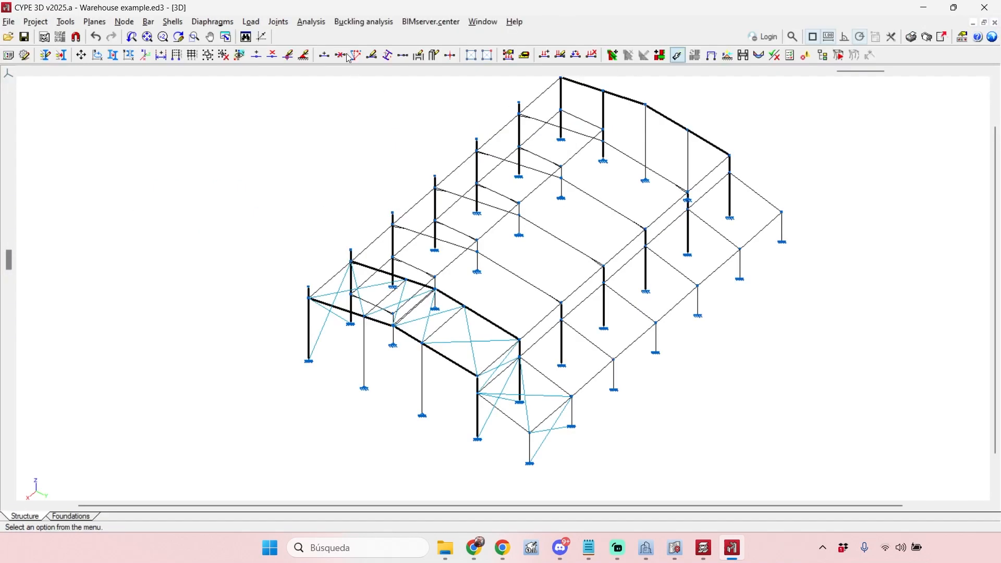
- Run the element check with default buckling parameters and examine the fire situation results of front frame bars N39/N93 and N29/N91
click(322, 21)
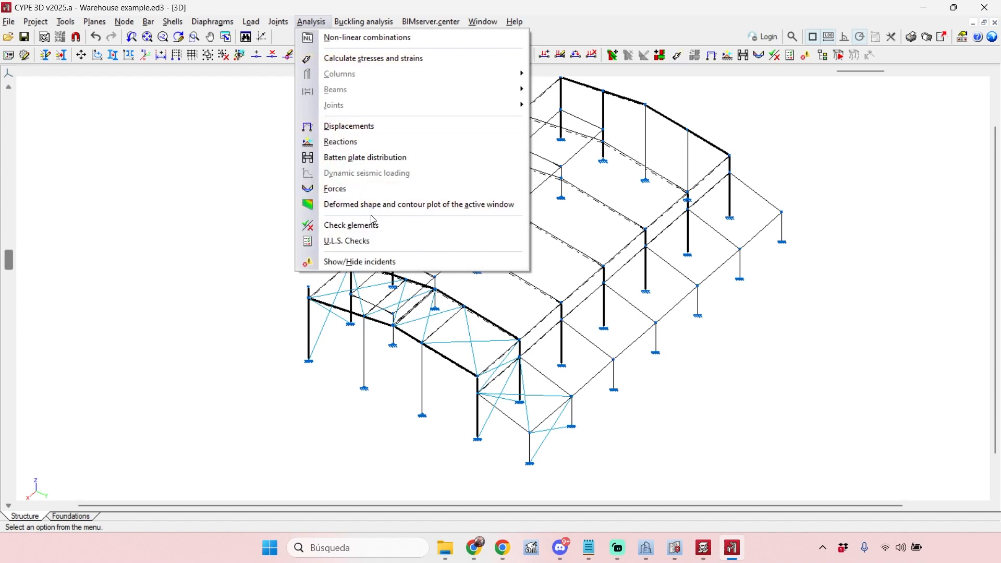
click(353, 224)
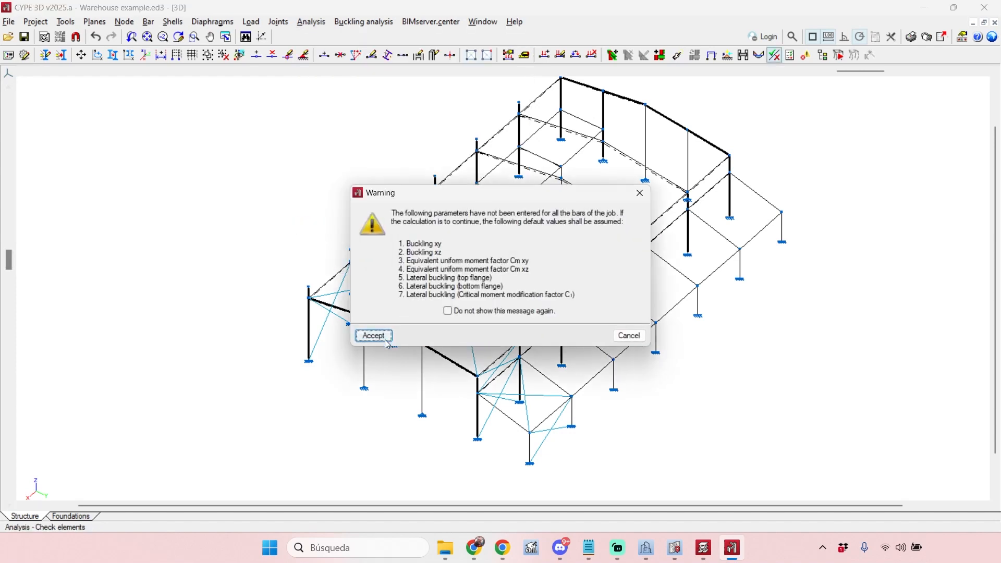
click(387, 336)
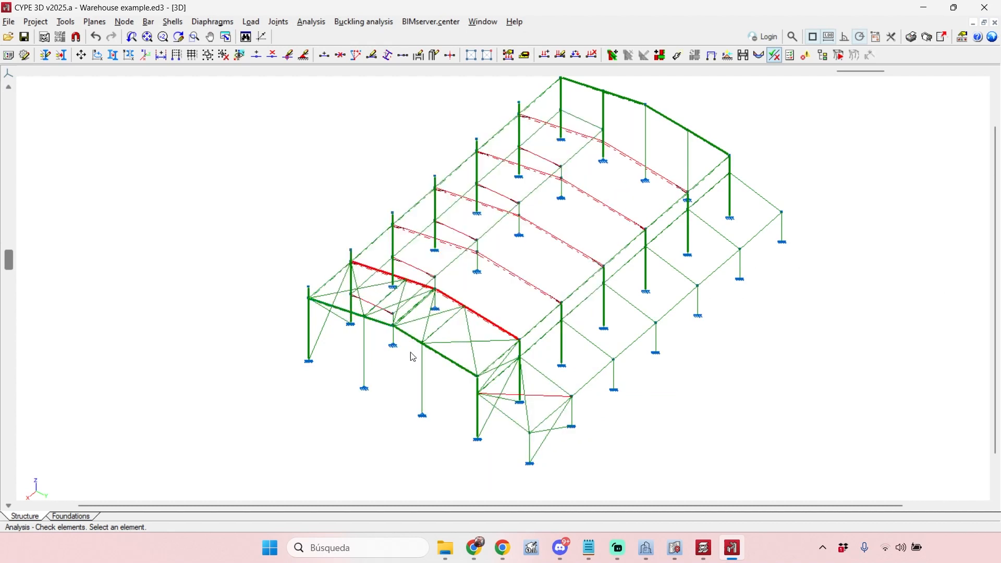
mouse_move(427, 357)
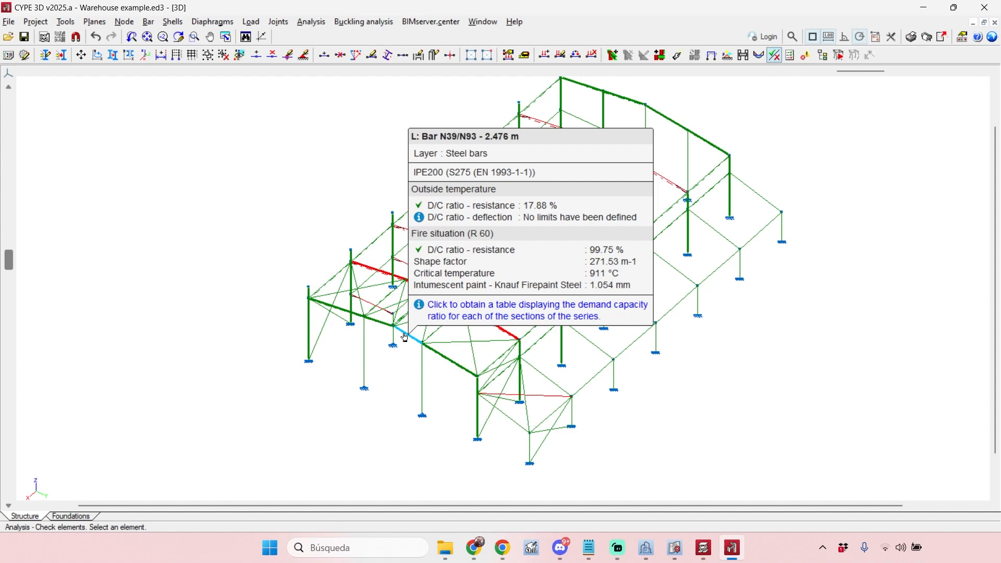
mouse_move(447, 357)
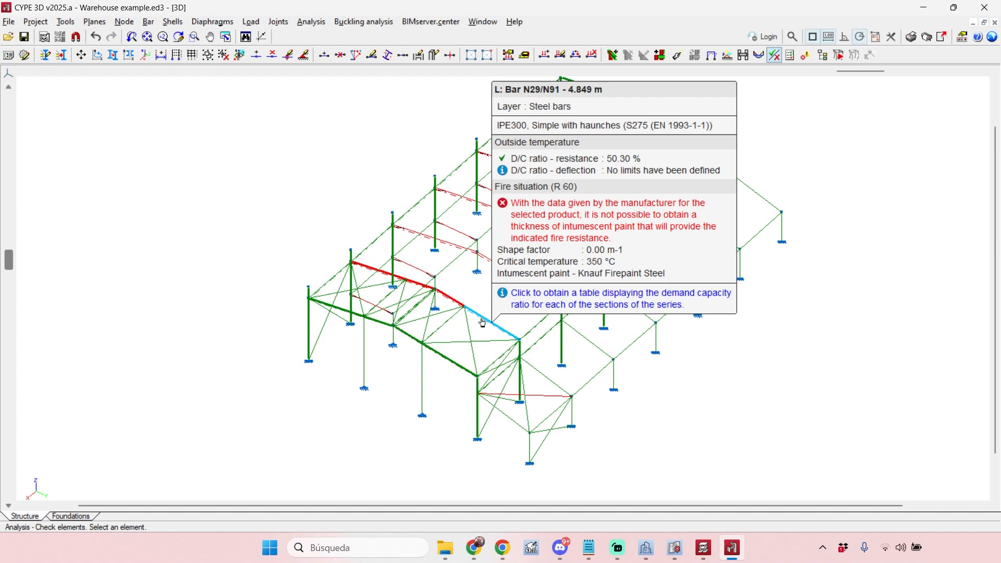
right_click(808, 338)
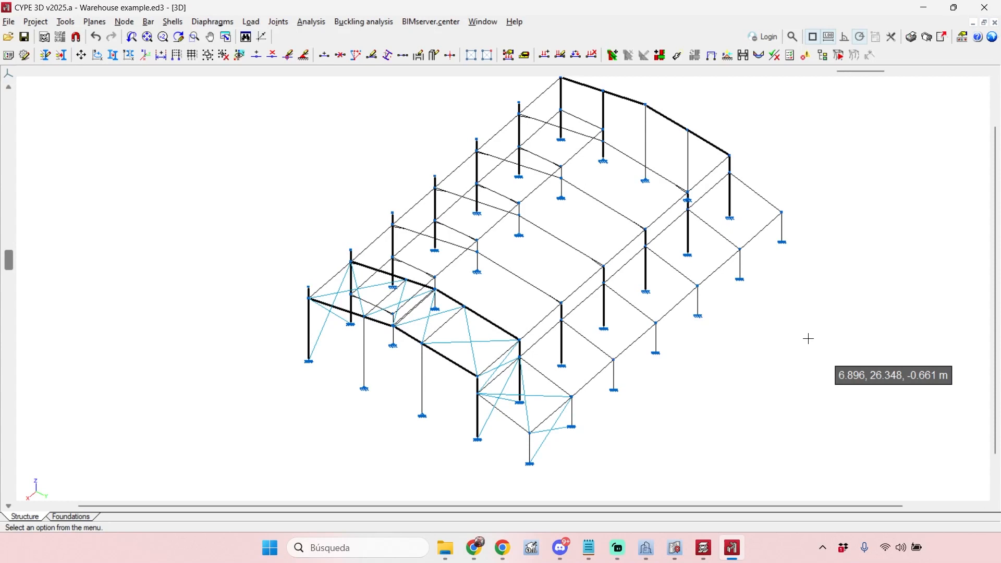
- Switch to StruBIM Steel from the CYPE Menu and open the recent file EdificioIndustrial2023.mtl
click(822, 546)
click(783, 508)
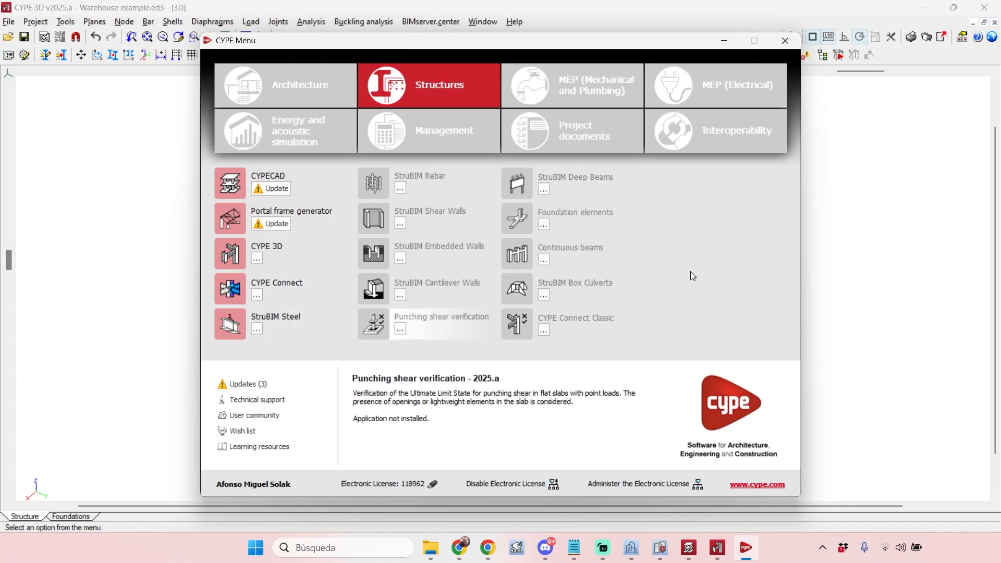
click(287, 320)
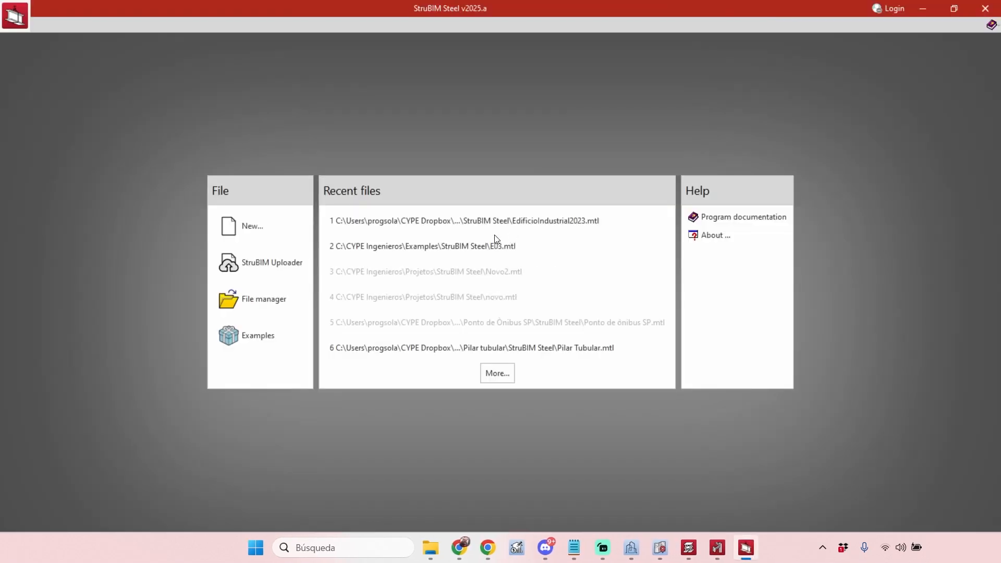
click(562, 215)
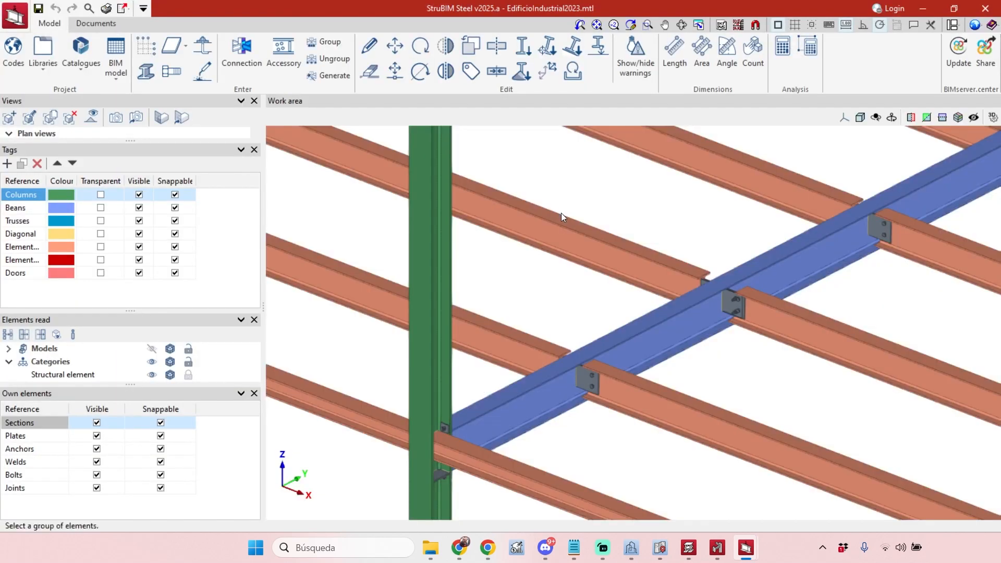
- Open for editing the bolted connection where the secondary beams nearest the column meet the blue main beam
scroll(580, 361, down, 2)
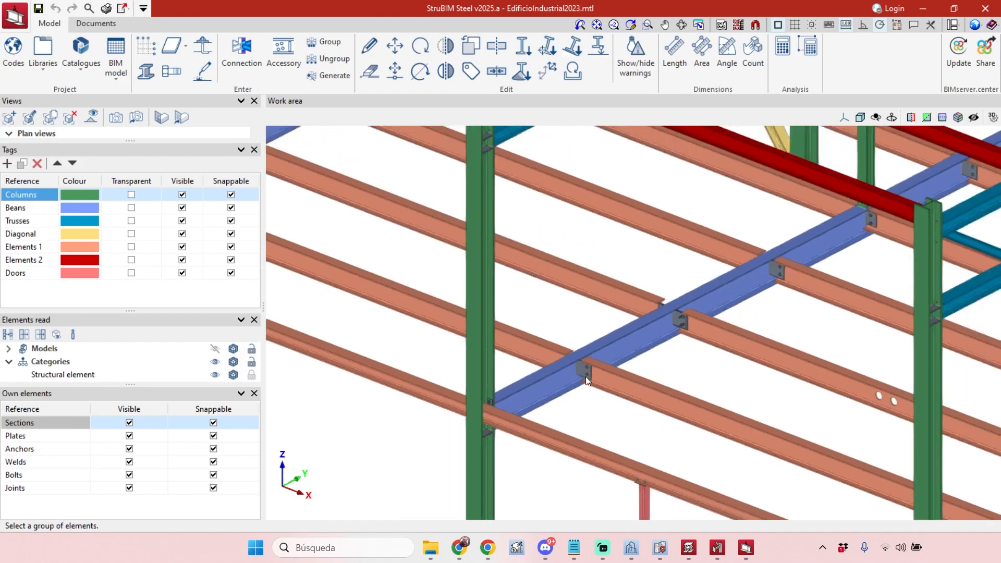
middle_drag(668, 348, 647, 355)
scroll(652, 360, up, 2)
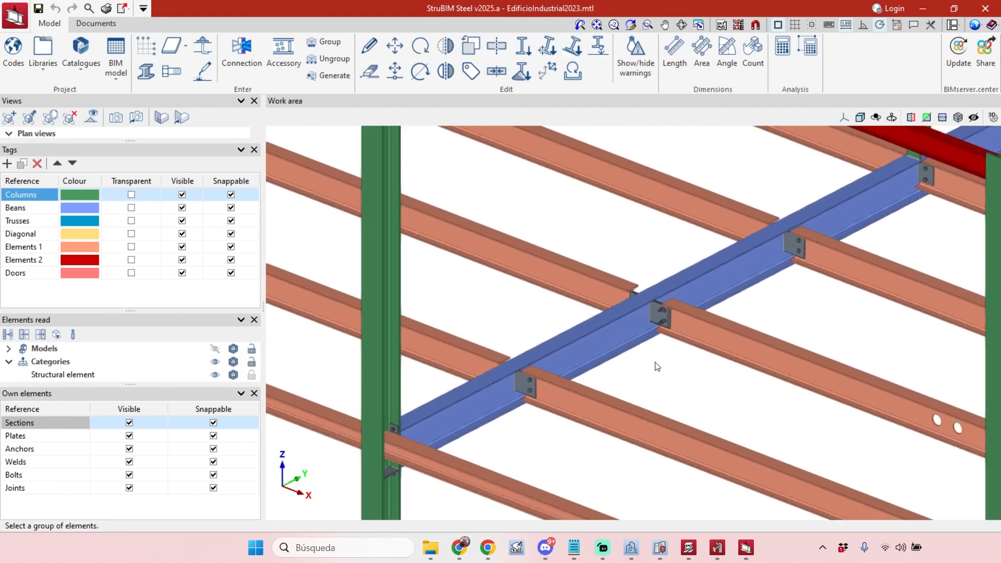
scroll(610, 335, down, 6)
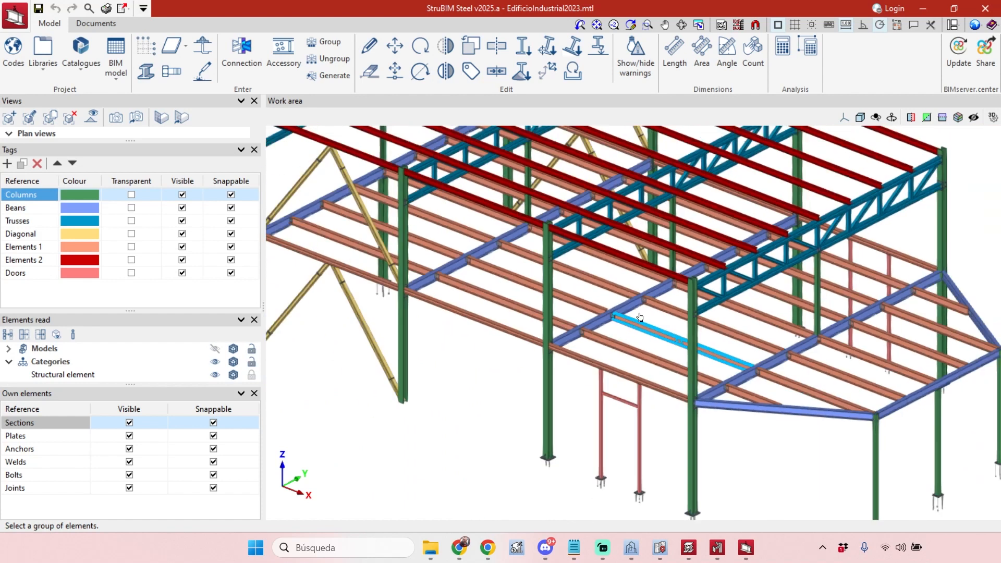
scroll(548, 355, up, 3)
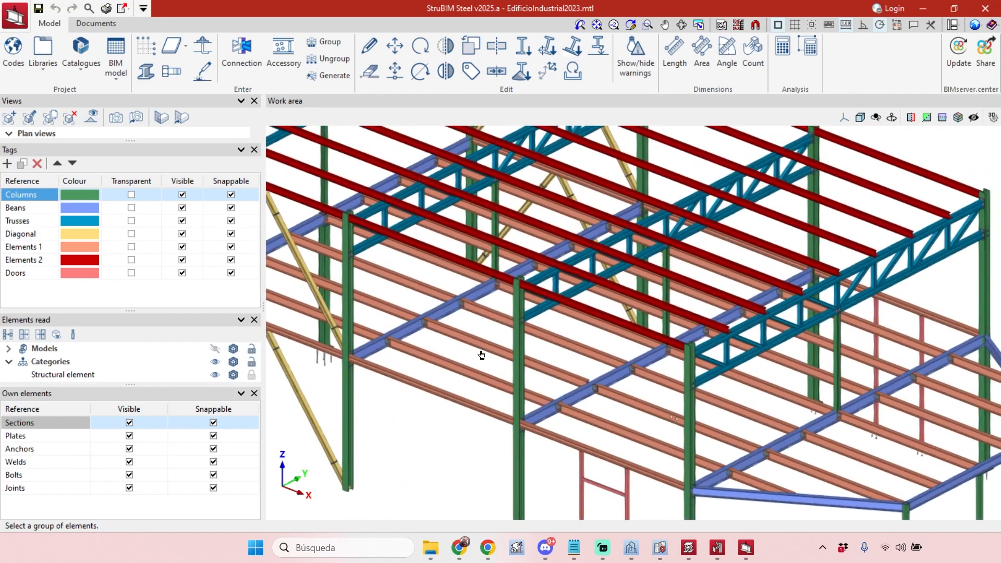
scroll(558, 415, up, 5)
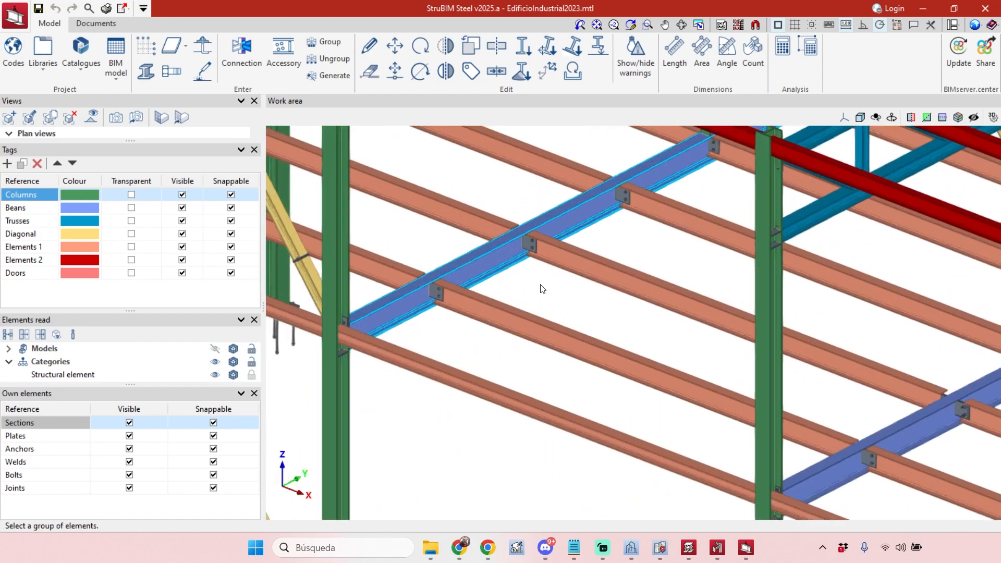
scroll(449, 242, down, 3)
scroll(760, 350, up, 5)
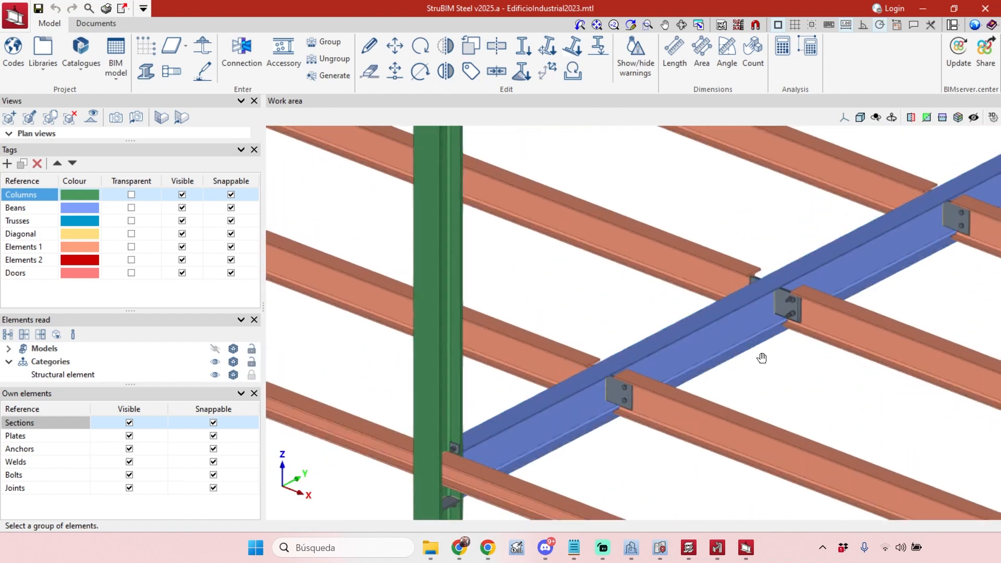
click(369, 47)
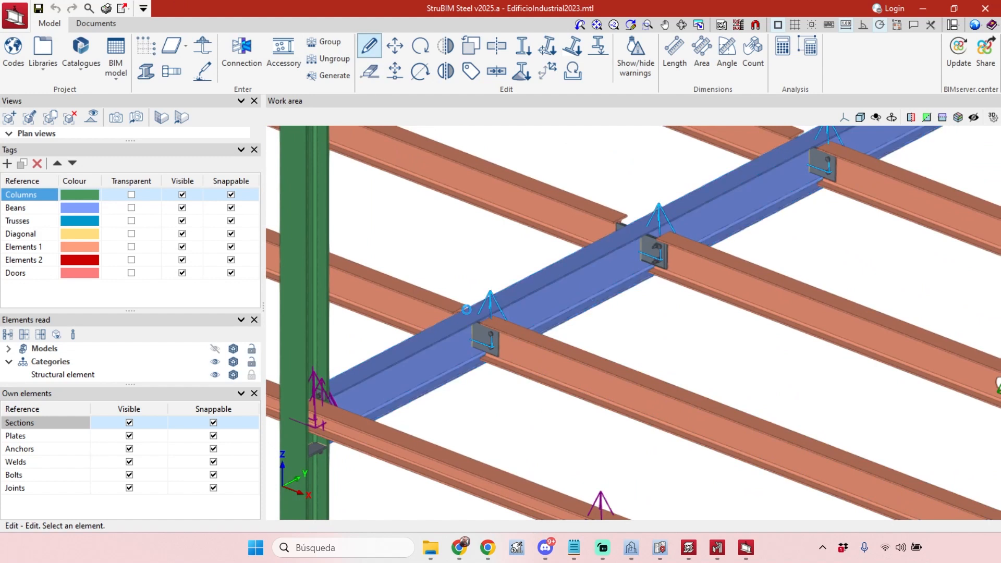
click(467, 310)
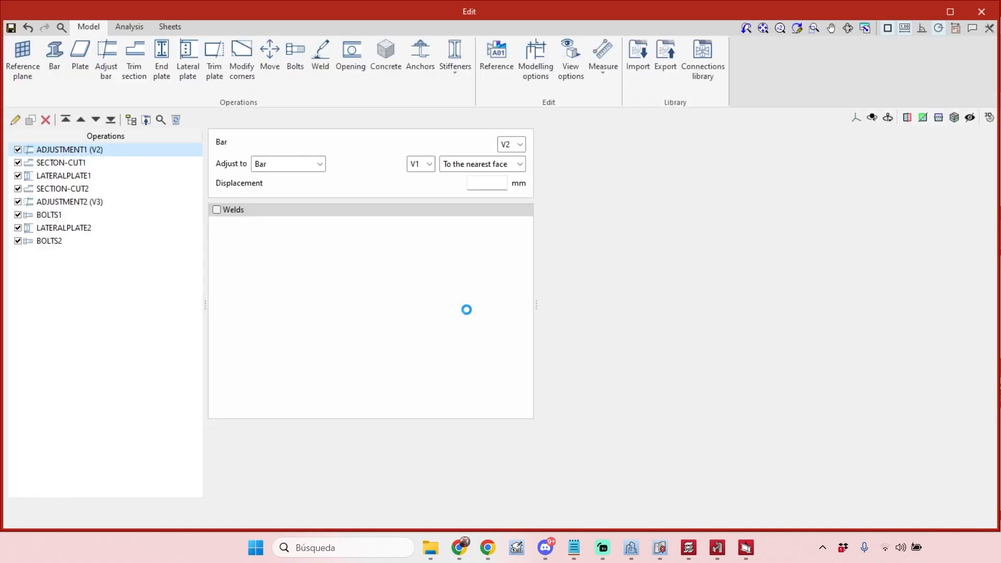
- Examine the connection from both sides, covering main beam V1, secondary beams V2 and V3, and their bolted lateral plates
scroll(693, 342, down, 2)
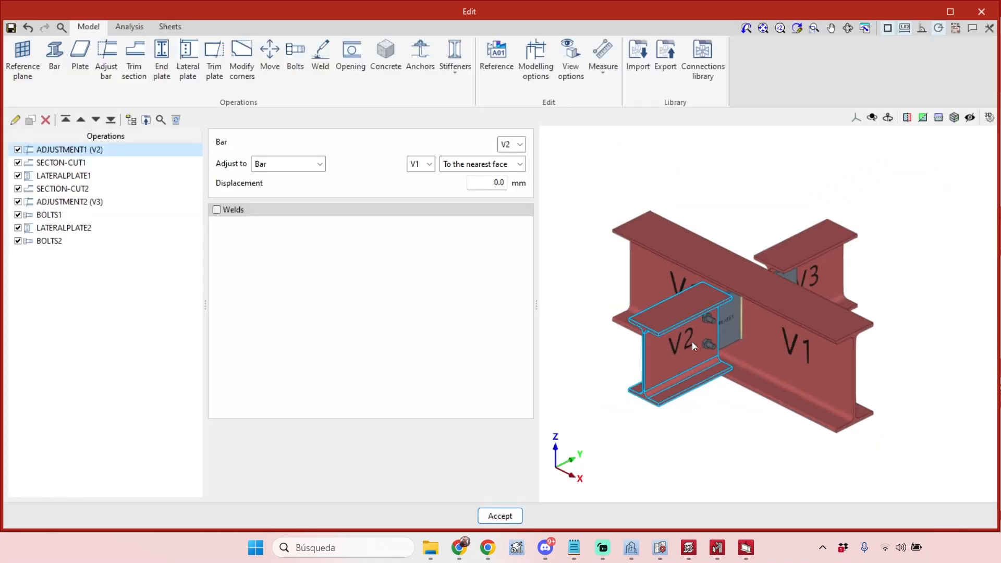
shift+middle_drag(677, 341, 715, 339)
scroll(821, 336, up, 2)
scroll(819, 332, down, 2)
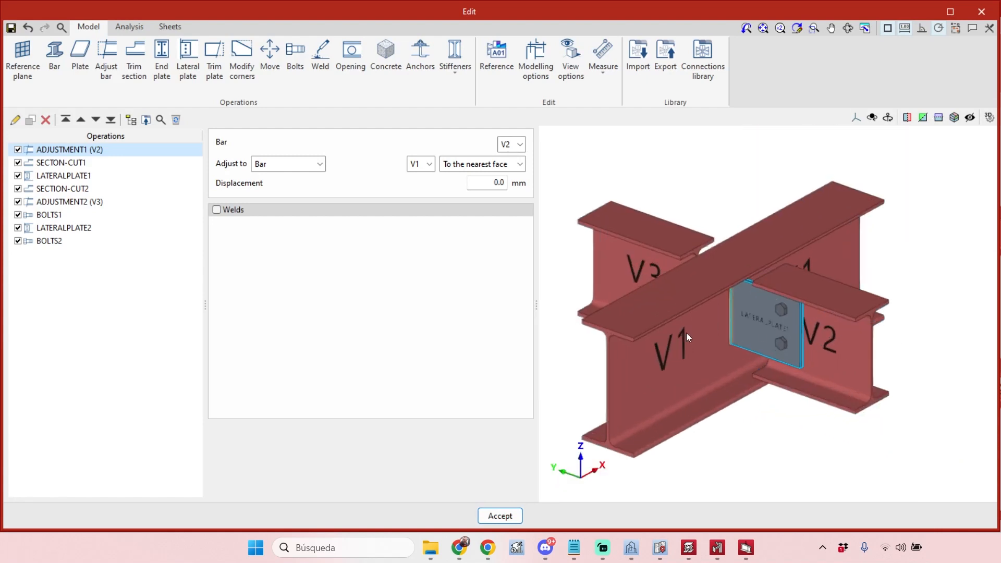
drag(536, 303, 487, 292)
mouse_move(204, 250)
mouse_down()
mouse_move(187, 248)
mouse_move(213, 253)
mouse_up()
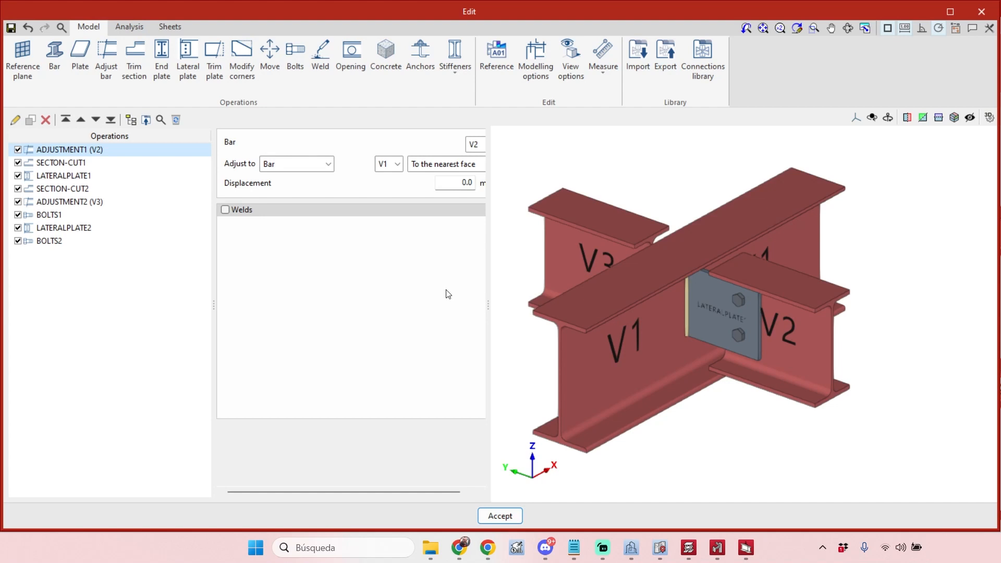
middle_drag(733, 421, 825, 411)
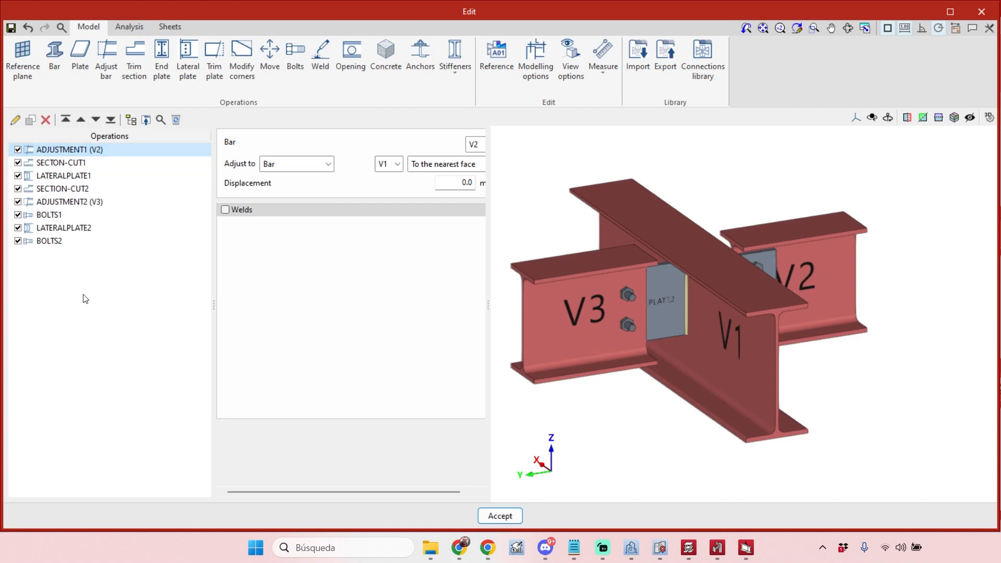
shift+middle_drag(921, 372, 699, 358)
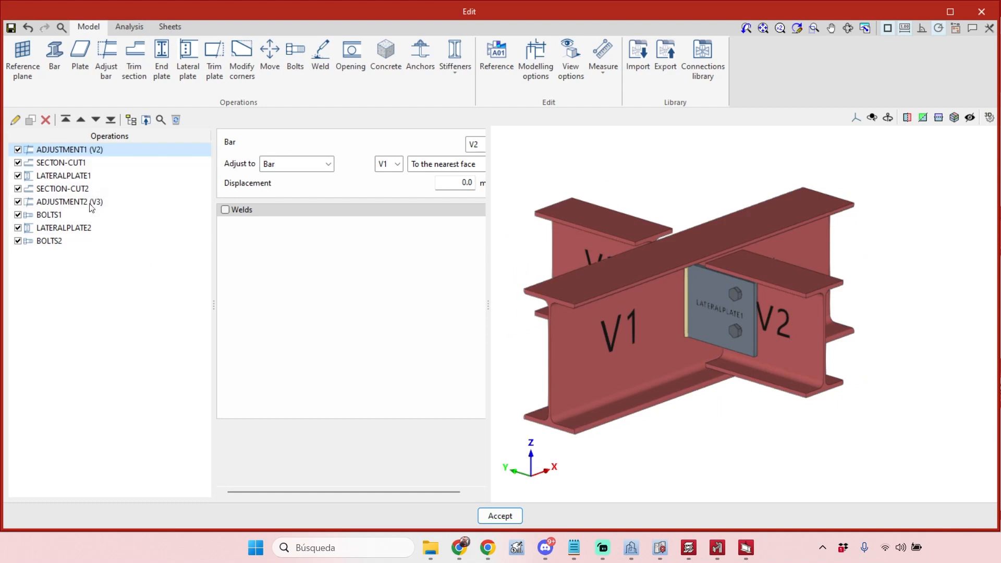
shift+middle_drag(881, 398, 903, 413)
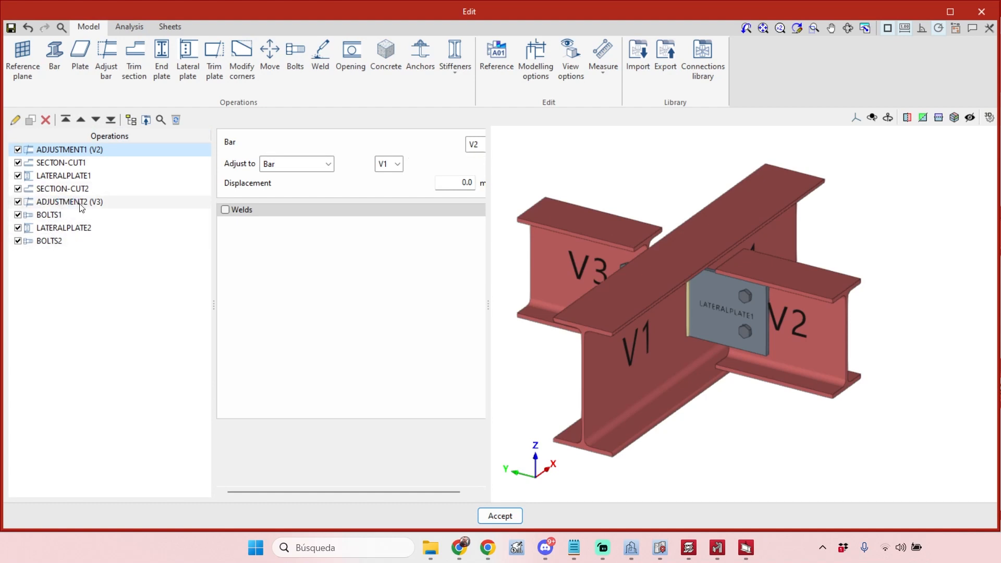
right_click(68, 204)
click(78, 211)
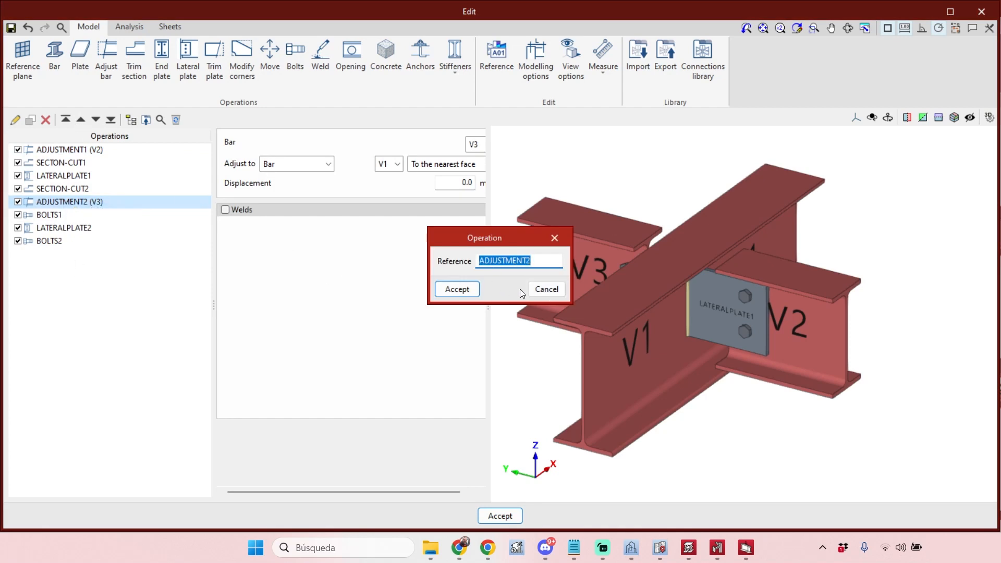
click(546, 289)
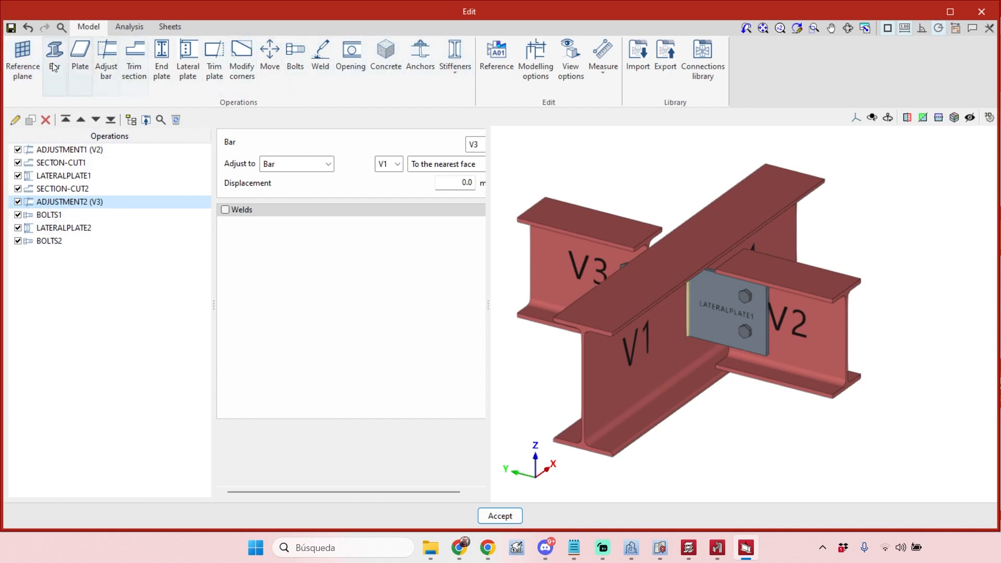
- Review the settings of the operations BOLTS1, LATERALPLATE2, SECTON-CUT1 and BOLTS2
click(63, 214)
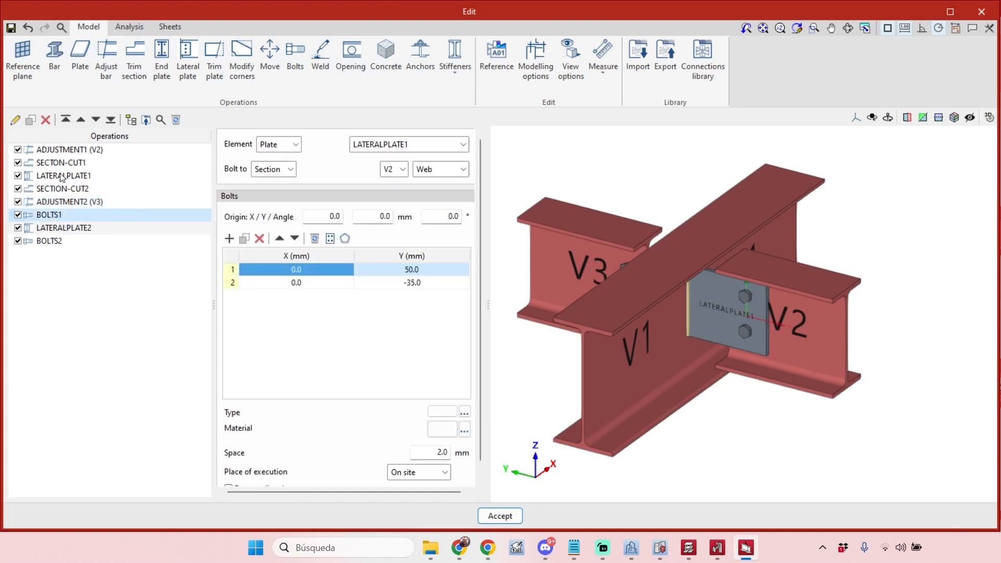
click(64, 230)
click(69, 163)
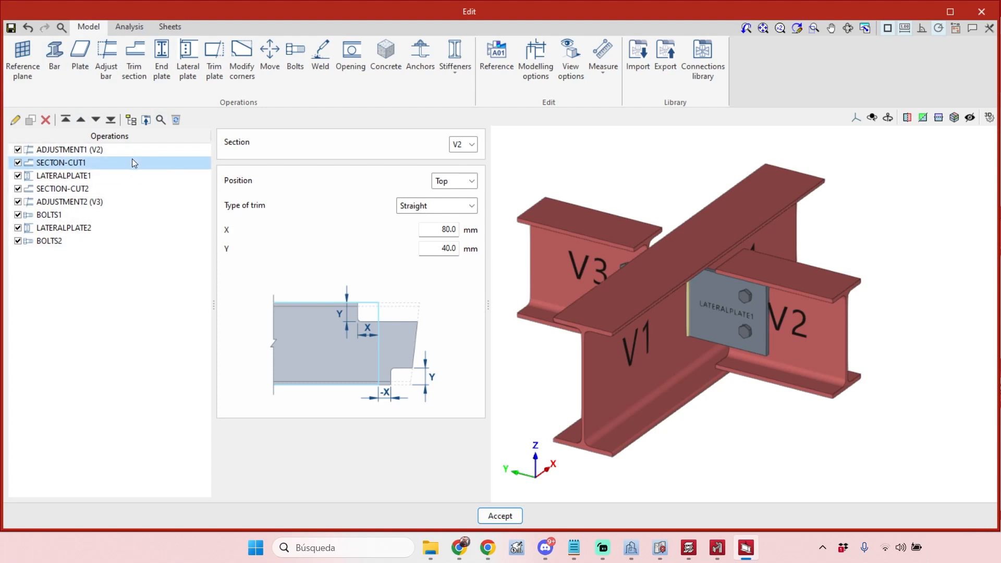
click(80, 243)
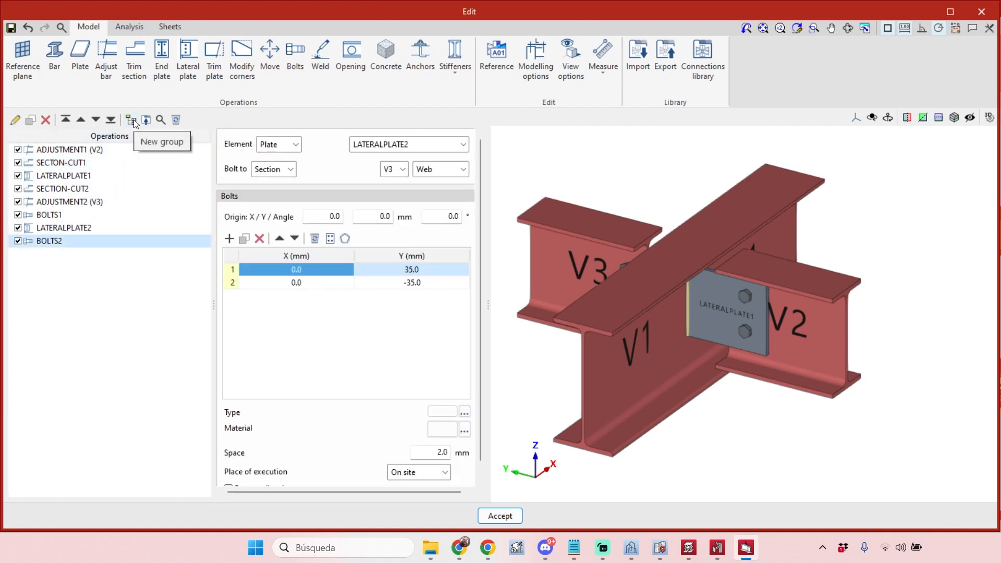
- Add a new operations group to the connection and enter a reference beginning with "OP-"
click(133, 120)
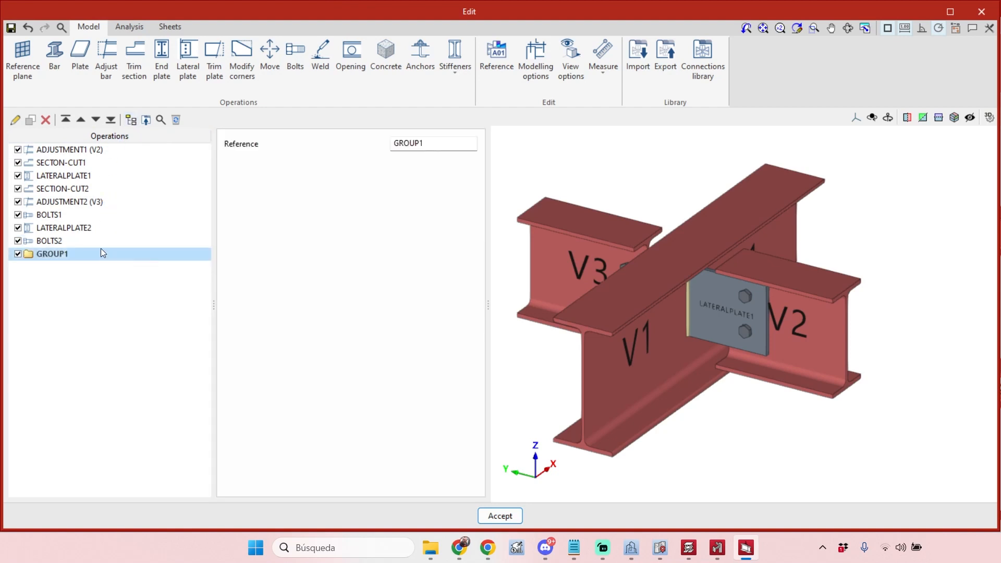
drag(434, 146, 380, 139)
text(OP-)
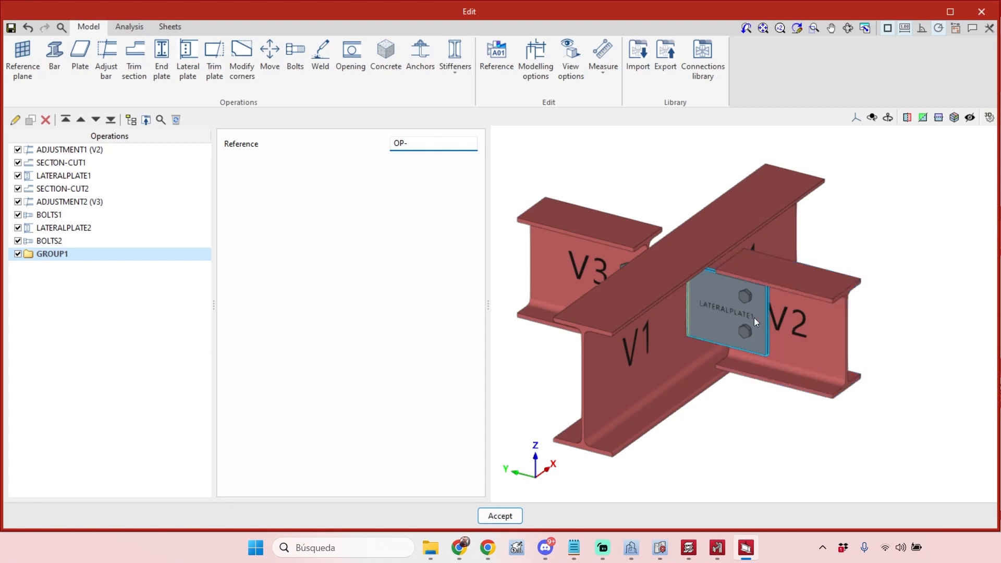
- Name the new operations group OP-V2
middle_drag(726, 344, 799, 321)
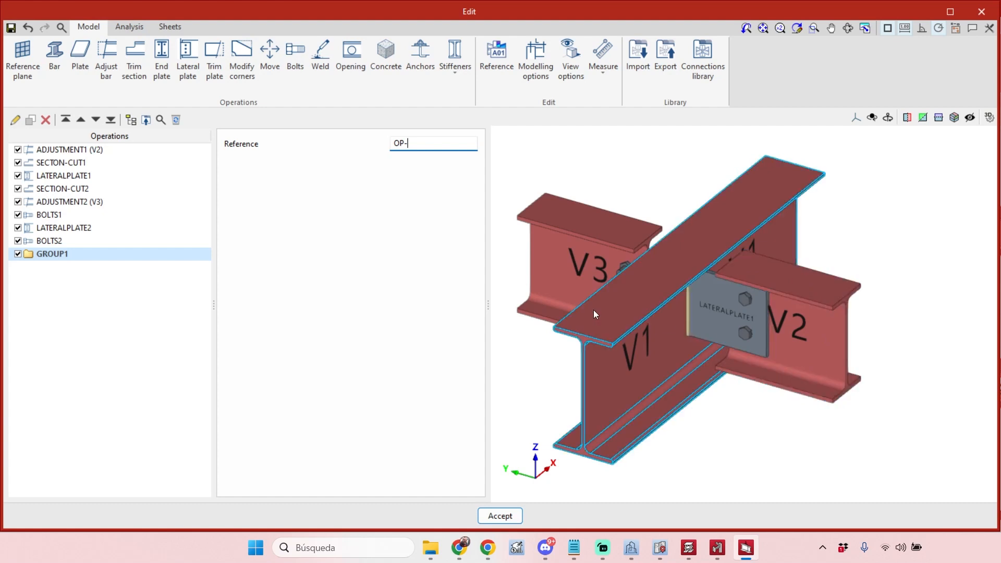
middle_drag(593, 310, 584, 277)
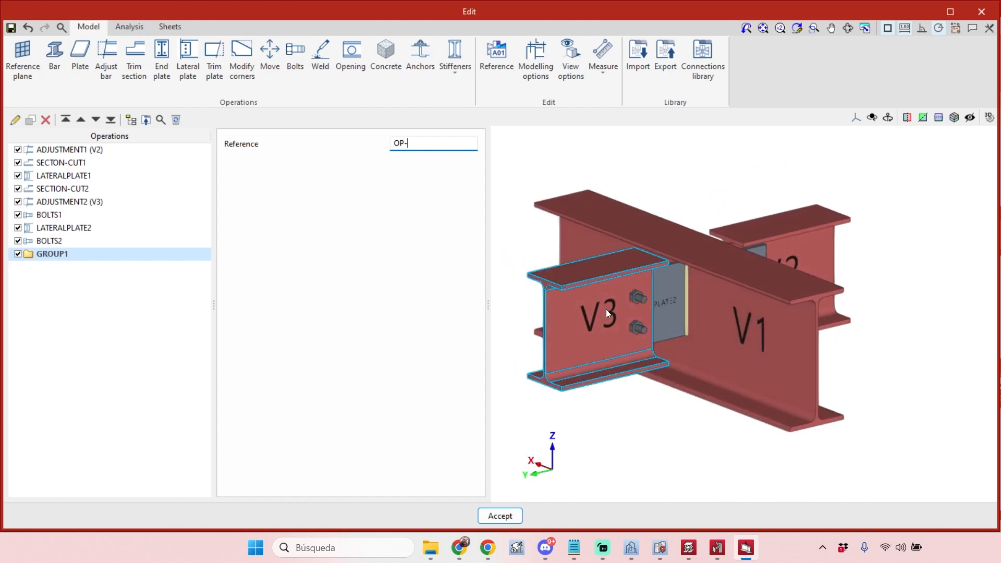
middle_drag(664, 308, 572, 348)
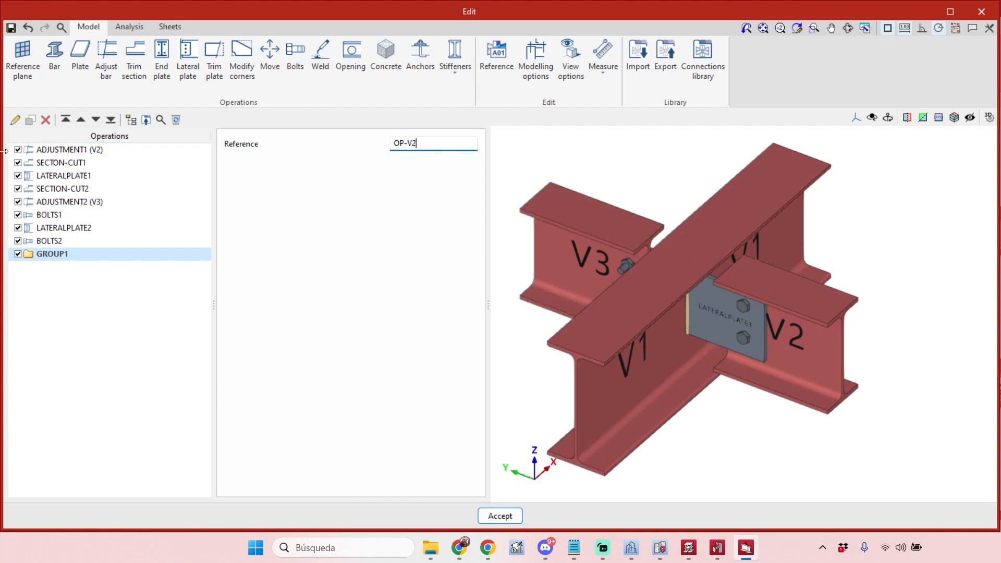
key(Return)
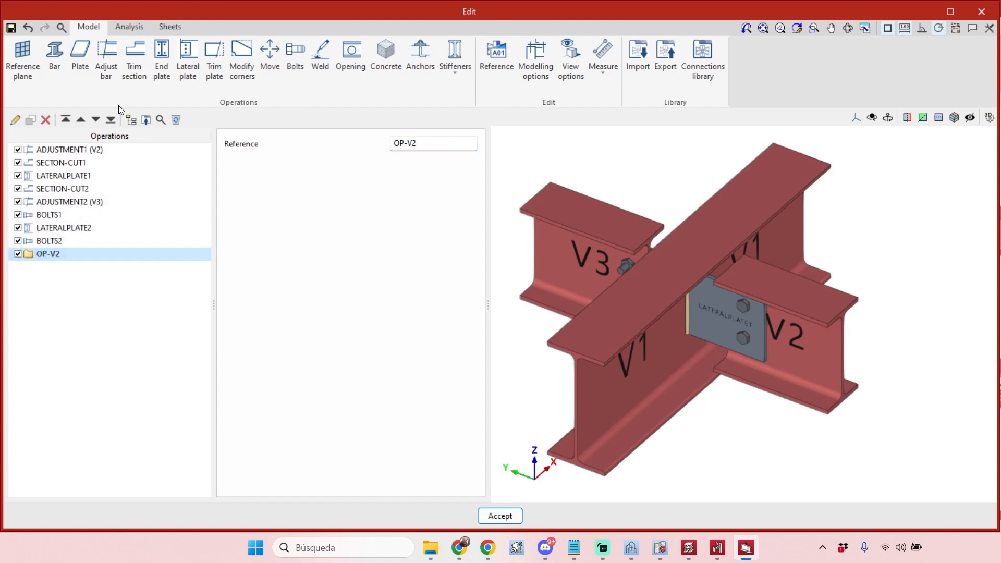
- Create a second operations group and name it OP-V3
click(131, 120)
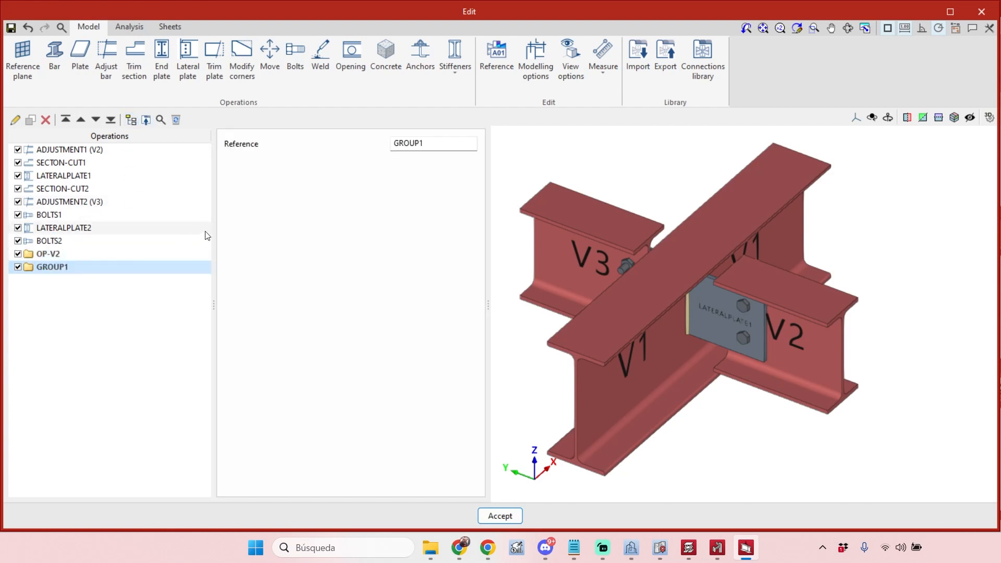
double_click(445, 149)
text(OP-V3)
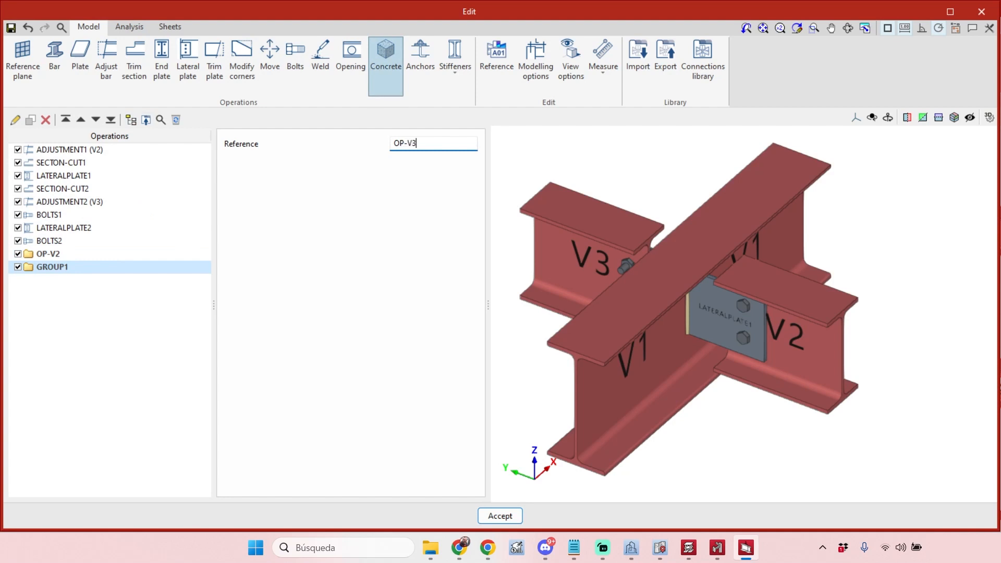
click(53, 256)
click(47, 266)
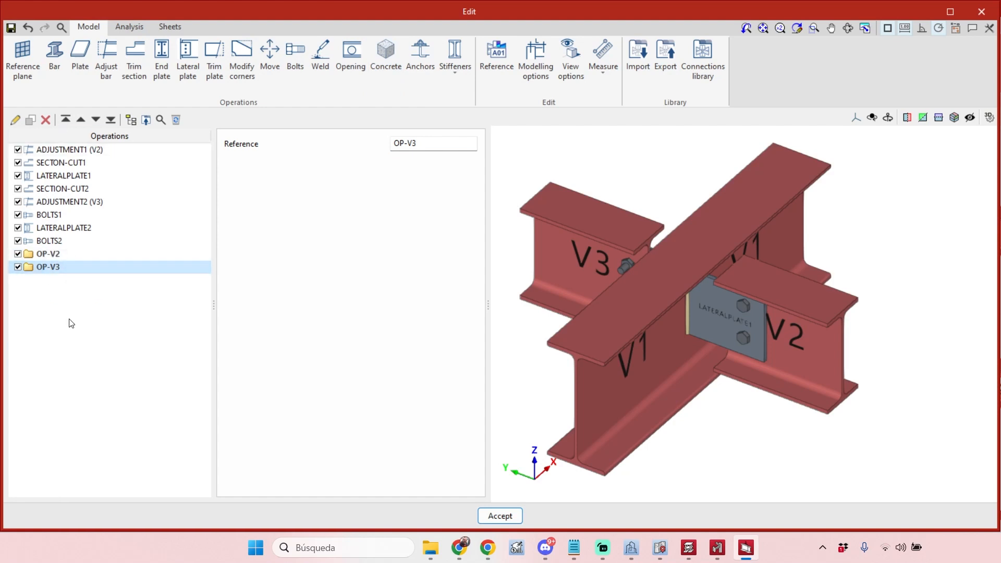
- Move the ADJUSTMENT1 (V2) operation into the OP-V2 group
click(79, 152)
right_click(64, 154)
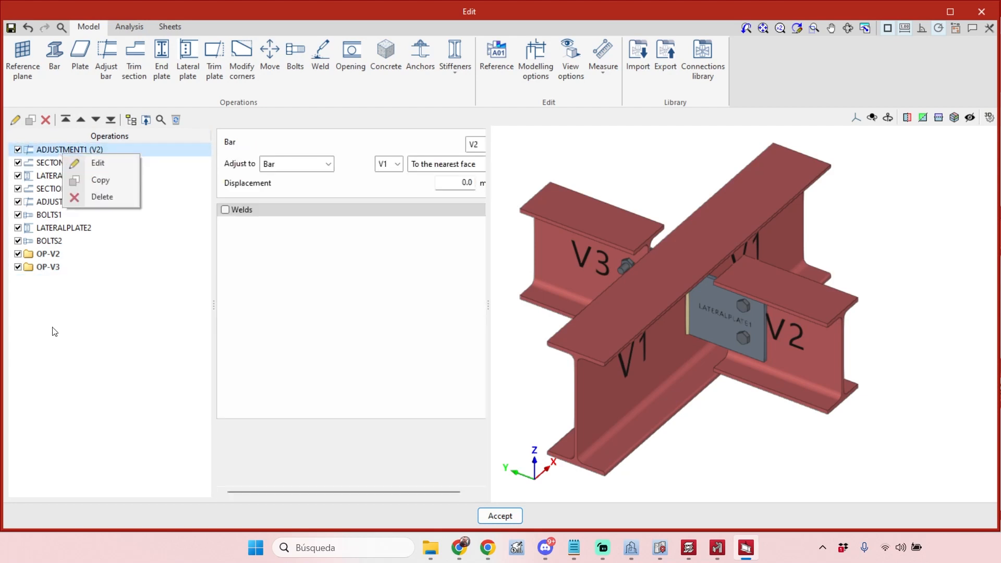
click(55, 346)
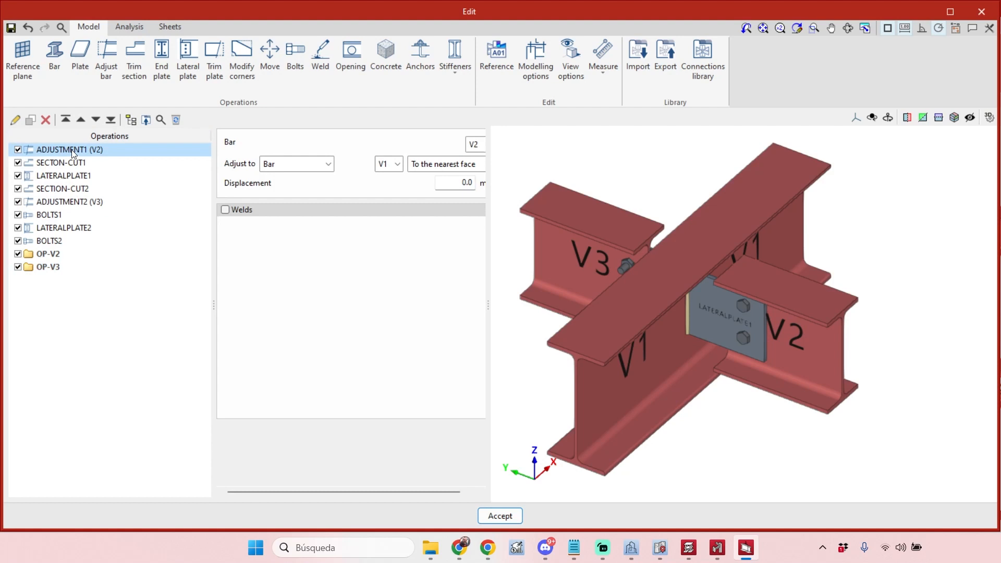
drag(489, 151, 532, 150)
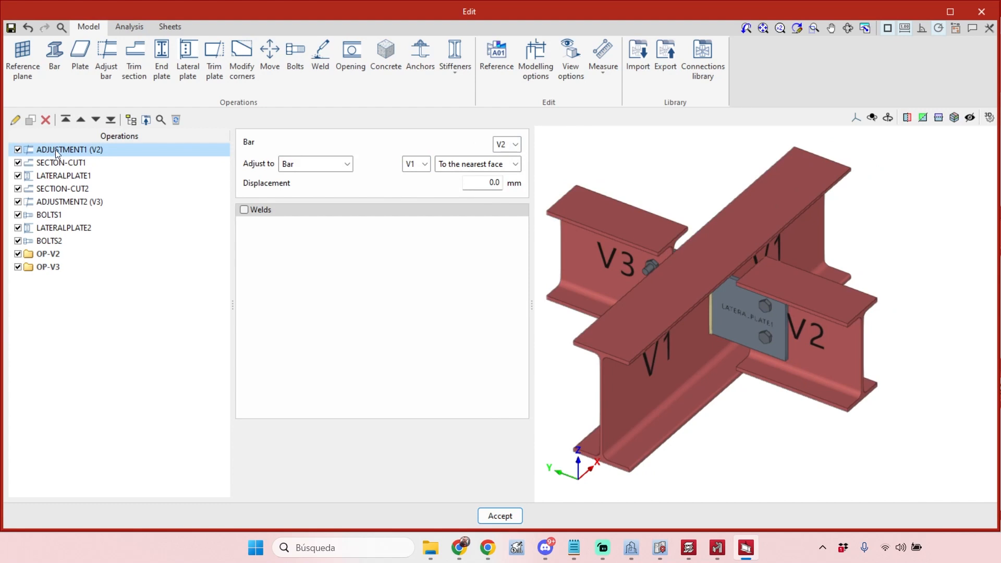
click(56, 254)
drag(57, 253, 59, 253)
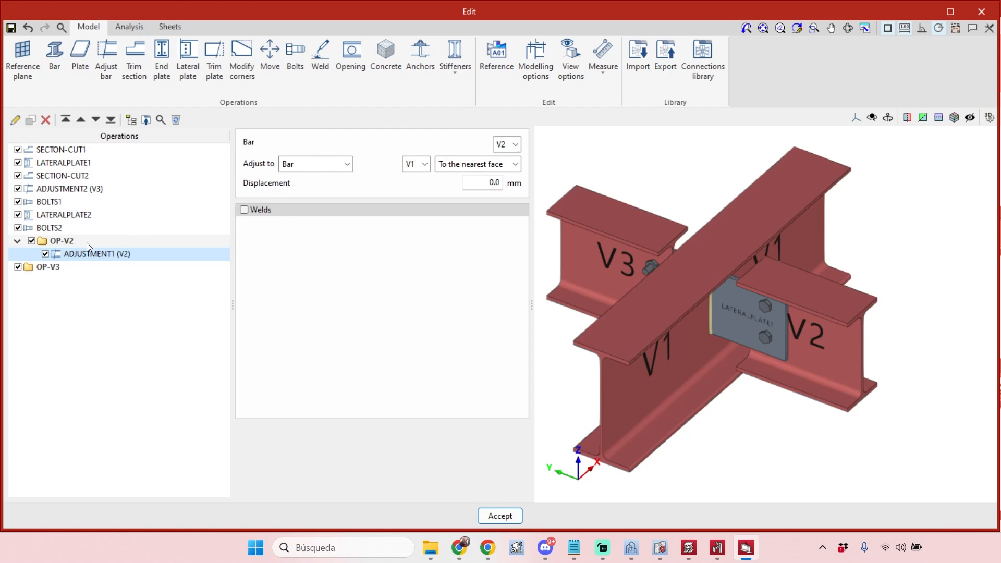
- Move SECTON-CUT1 and LATERALPLATE1 into the OP-V2 group, placing LATERALPLATE1 below ADJUSTMENT1 (V2)
click(78, 150)
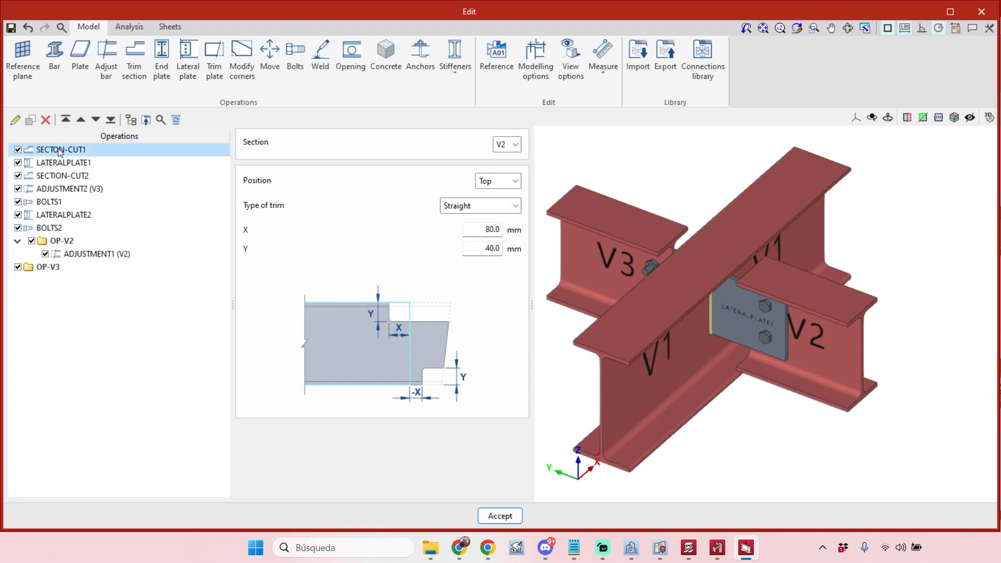
click(64, 237)
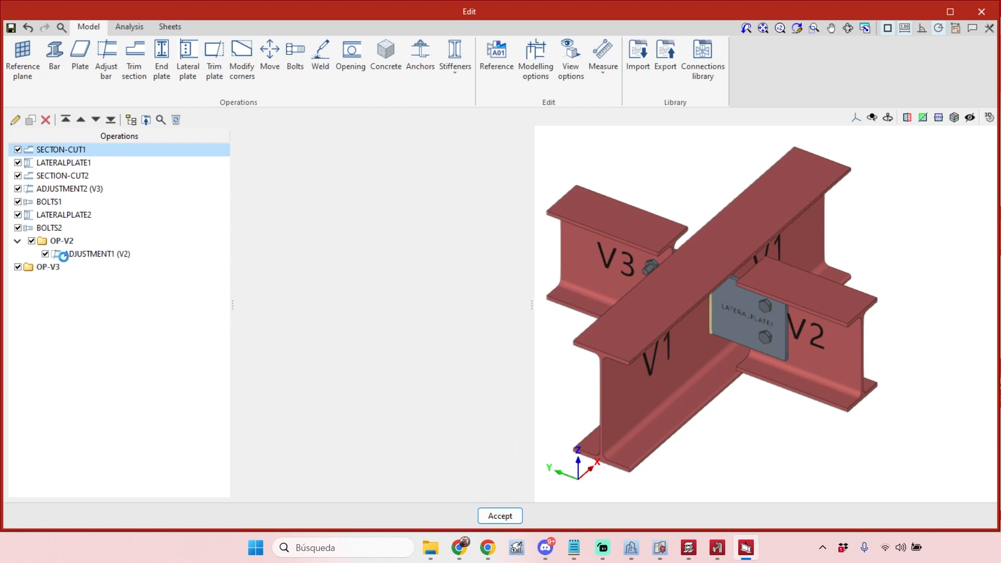
click(61, 254)
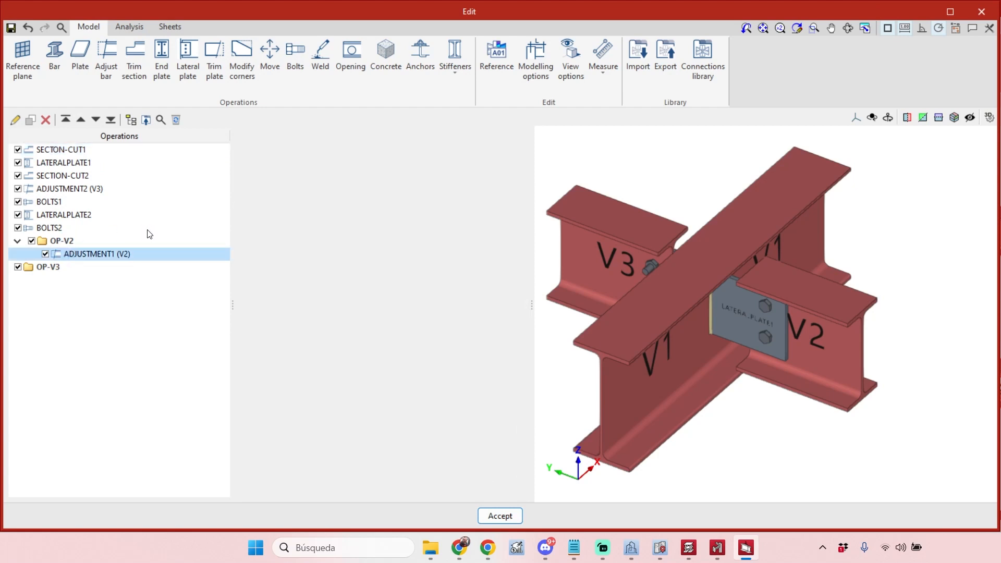
click(76, 150)
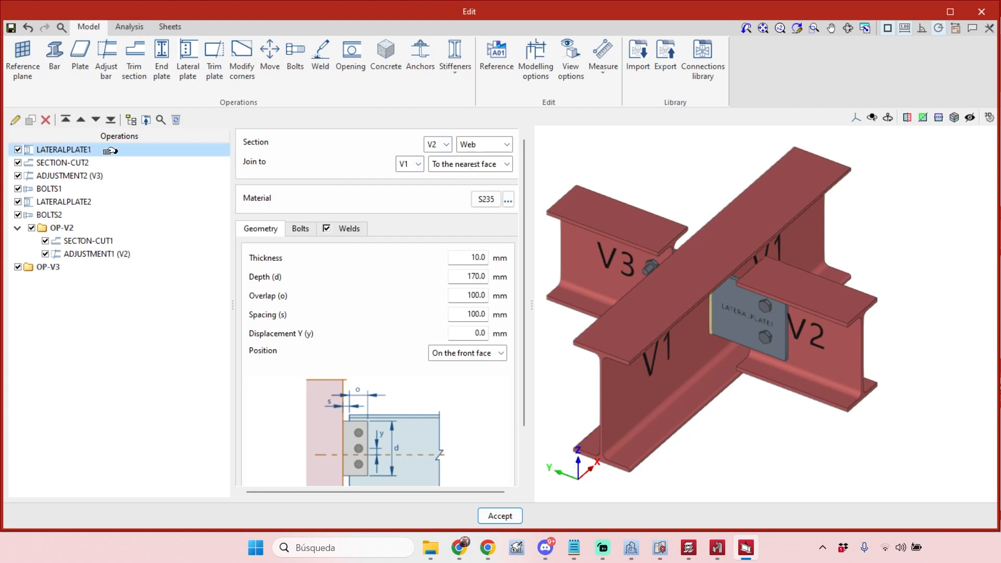
click(72, 228)
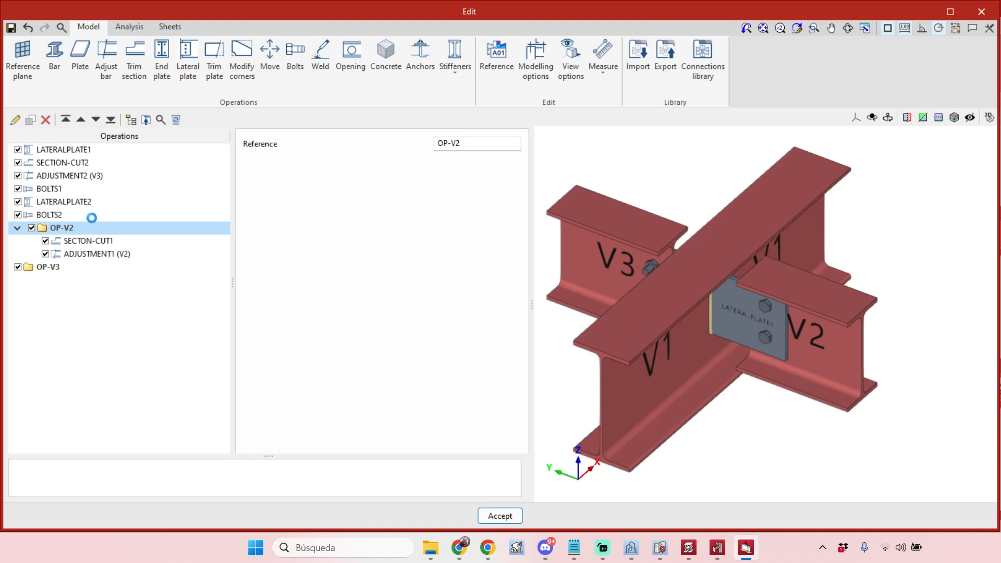
drag(79, 211, 72, 252)
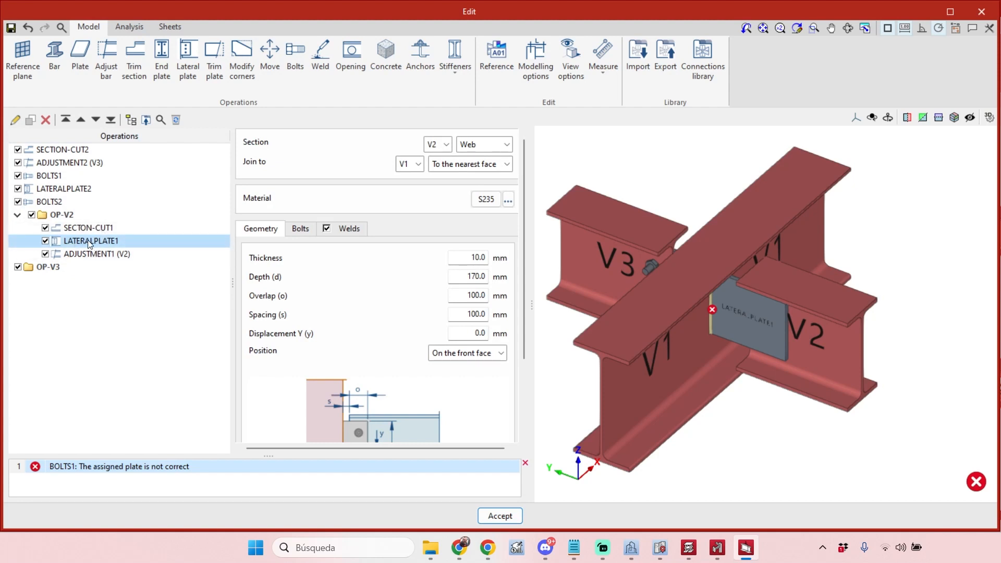
click(96, 120)
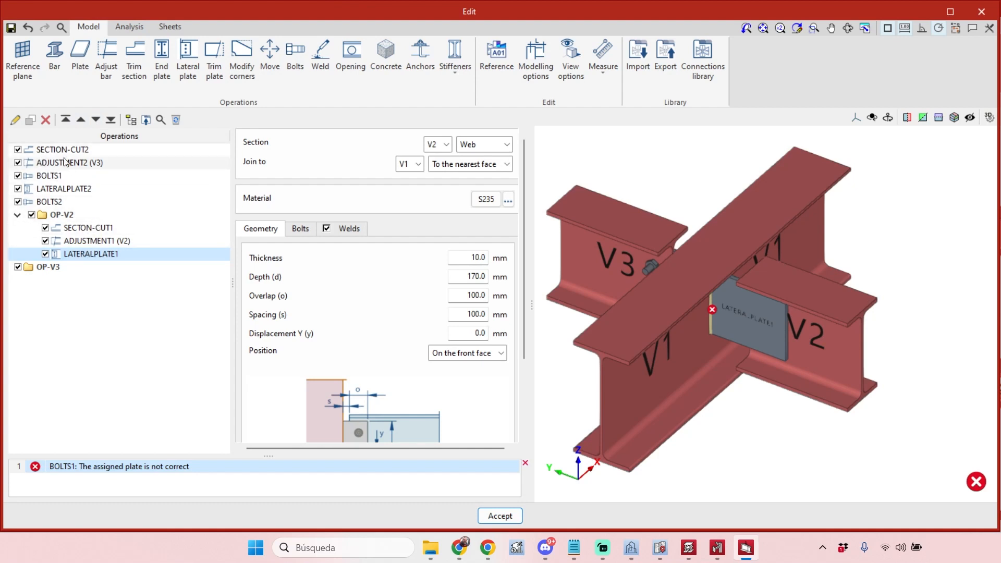
- Move SECTION-CUT2 and ADJUSTMENT2 (V3) into the OP-V3 group
click(88, 150)
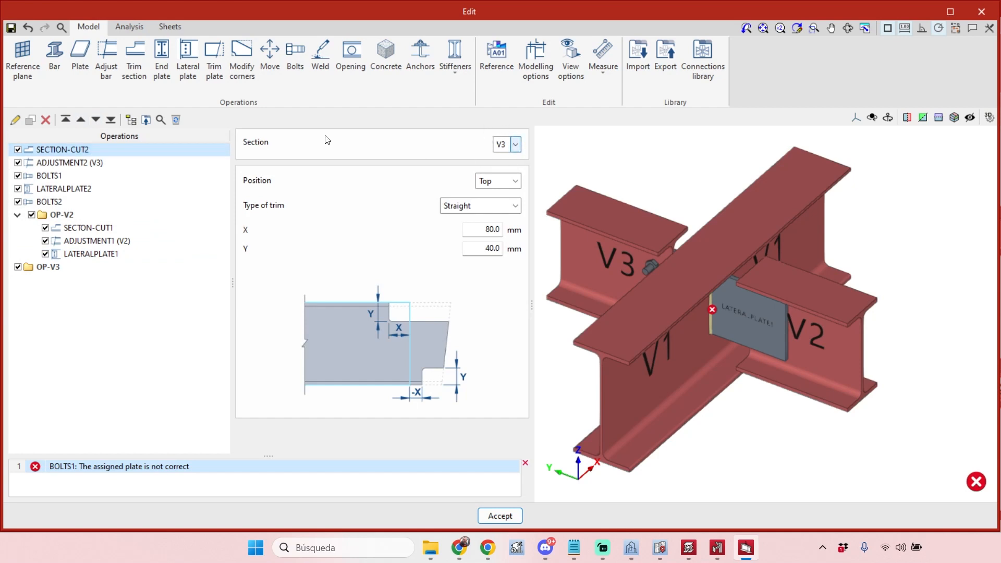
click(53, 267)
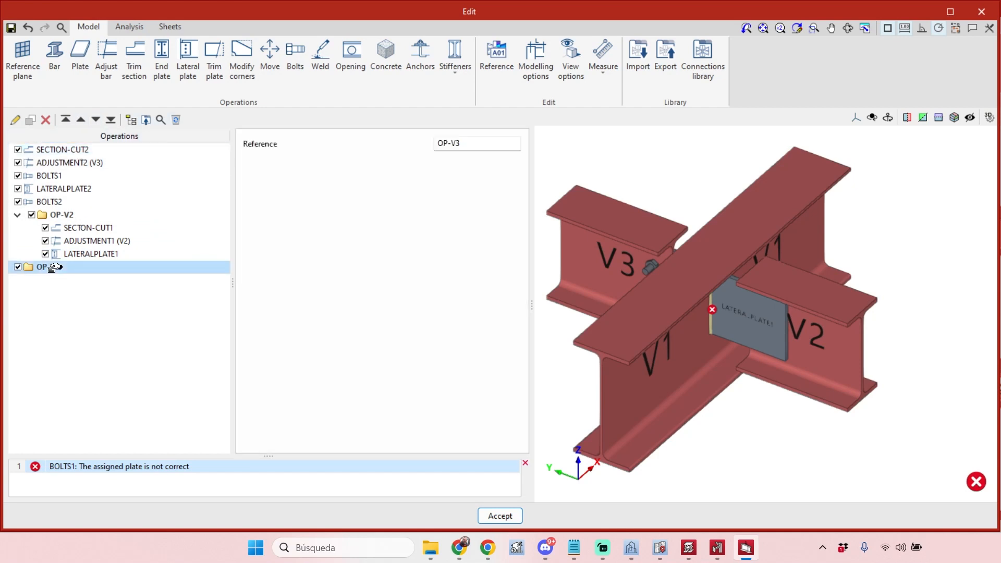
click(73, 149)
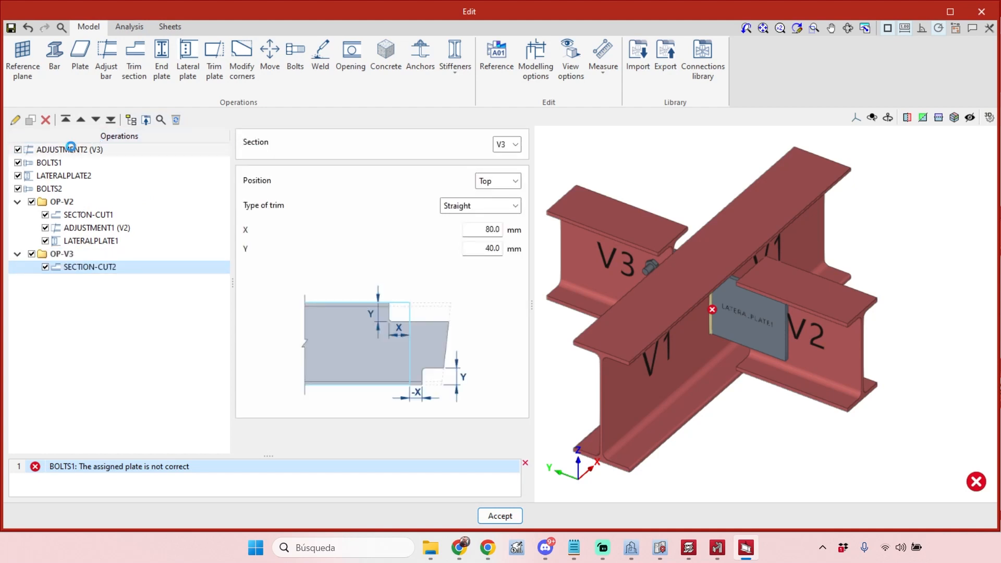
click(68, 268)
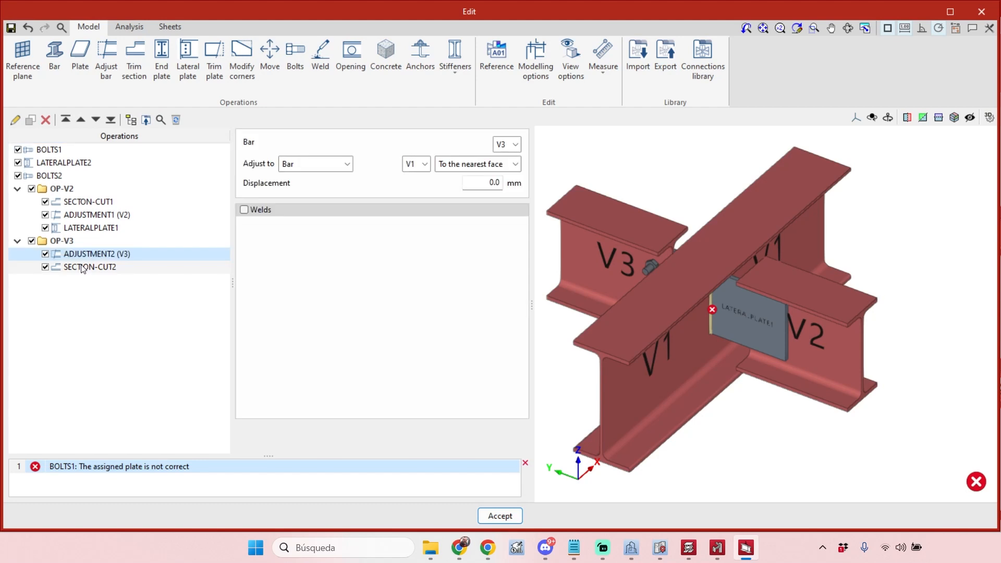
- Move the BOLTS1 operation into the OP-V2 group, directly above LATERALPLATE1
click(80, 150)
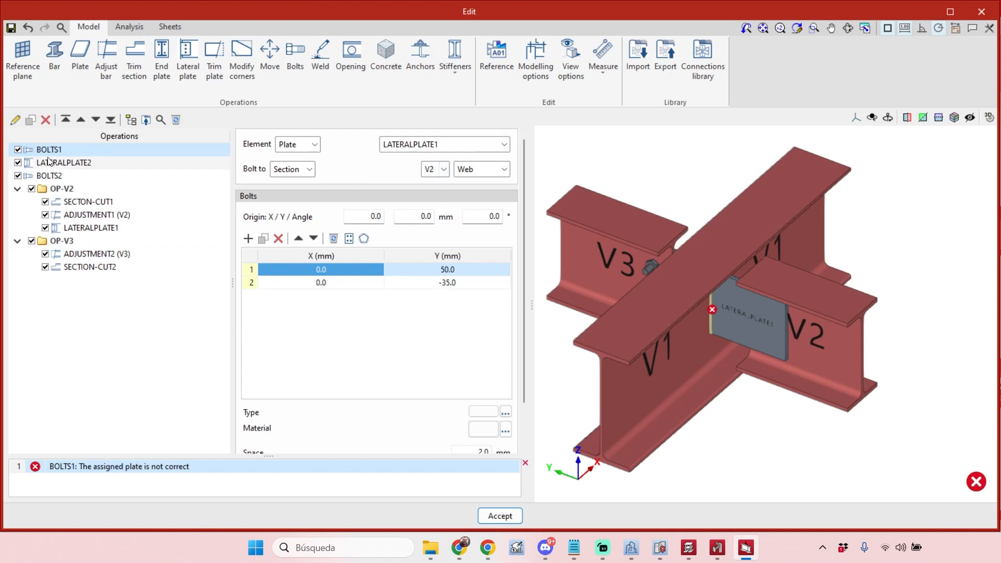
click(86, 162)
click(83, 228)
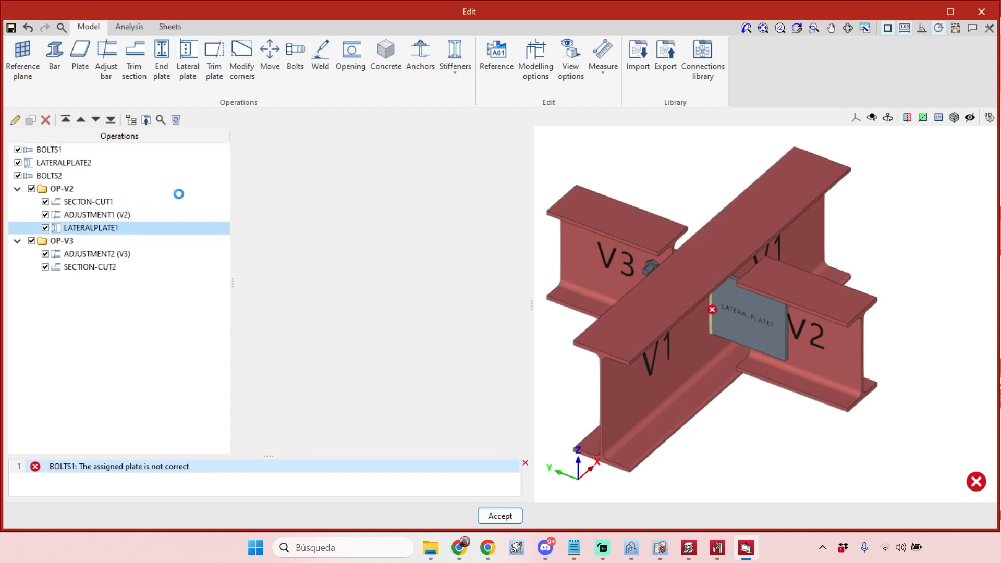
click(62, 150)
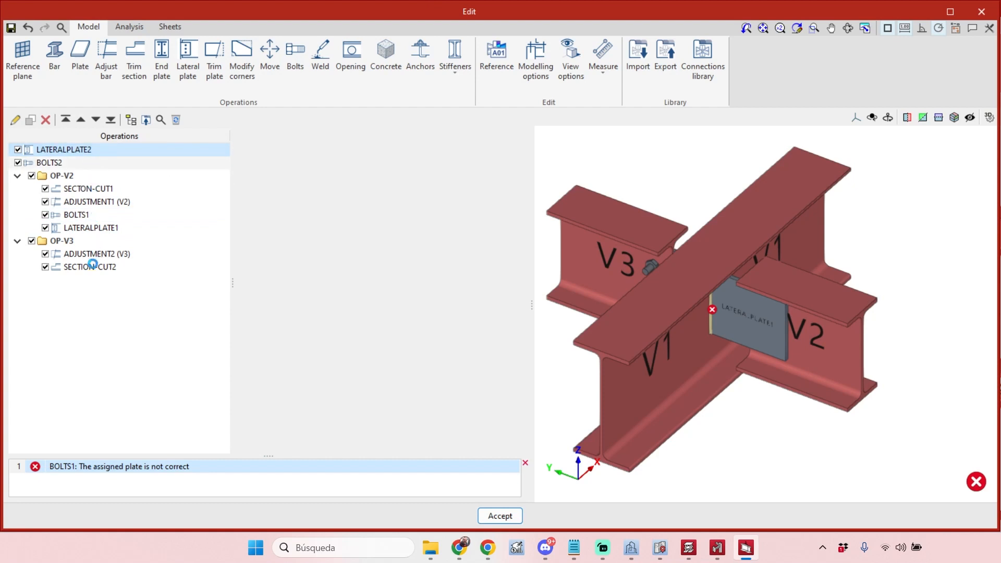
- Move LATERALPLATE2 and BOLTS2 into the OP-V3 group, keeping the plate ahead of its bolts
click(79, 241)
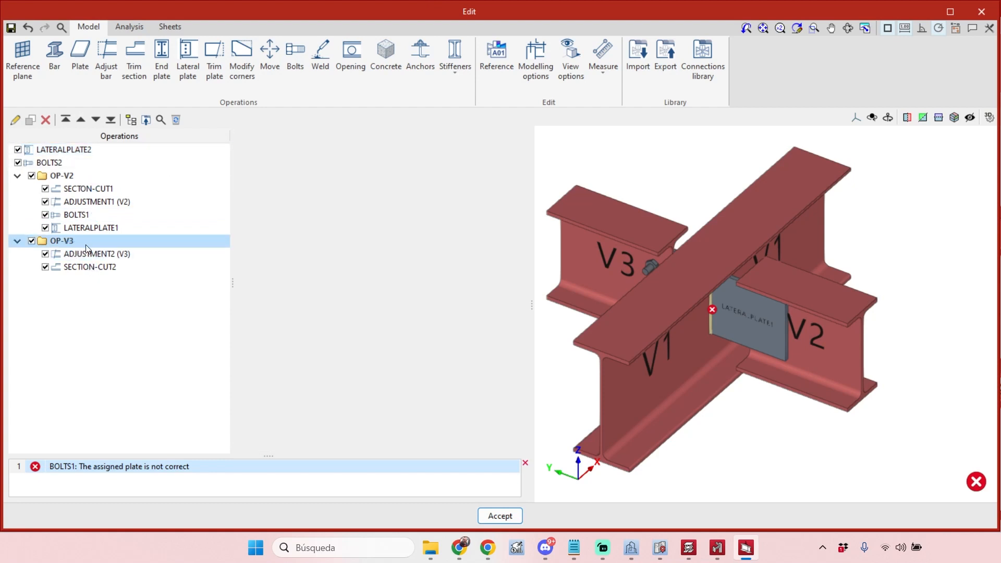
drag(82, 230, 82, 269)
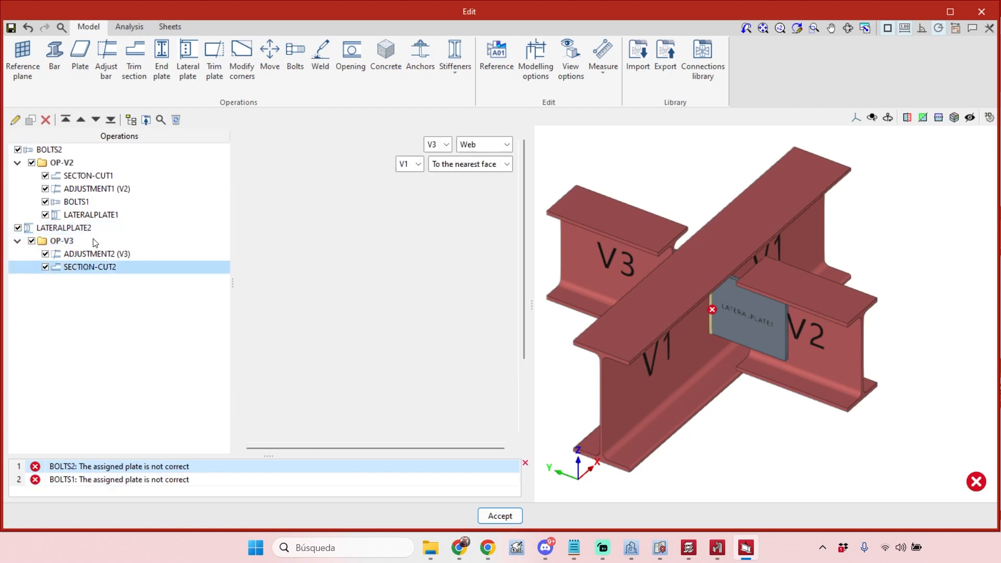
click(55, 150)
click(83, 267)
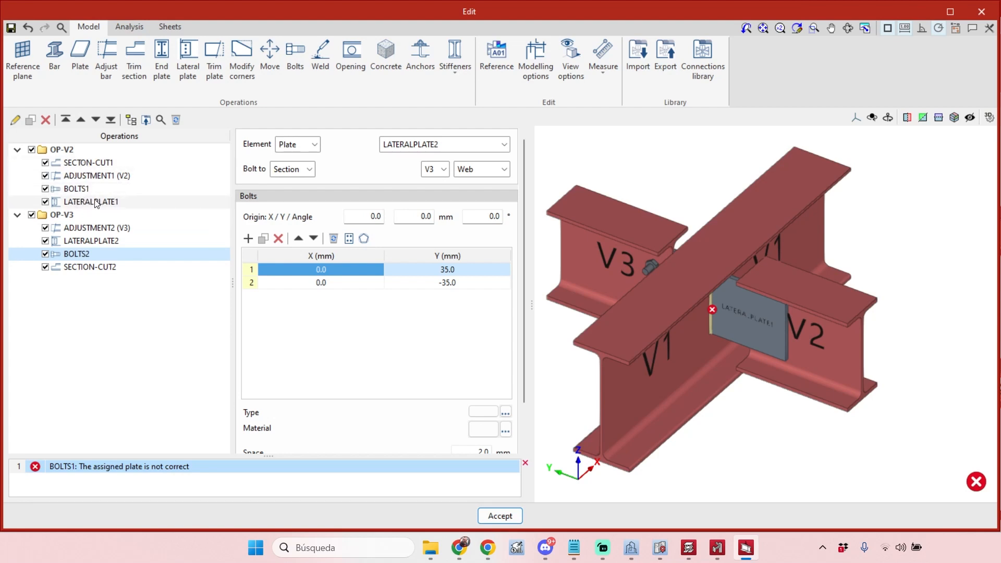
- Reorder the OP-V2 group so that LATERALPLATE1 comes before BOLTS1
mouse_move(585, 285)
middle_down()
mouse_move(753, 264)
mouse_move(798, 277)
mouse_move(772, 278)
mouse_move(824, 280)
mouse_move(583, 304)
middle_up()
scroll(721, 297, up, 3)
scroll(825, 311, up, 1)
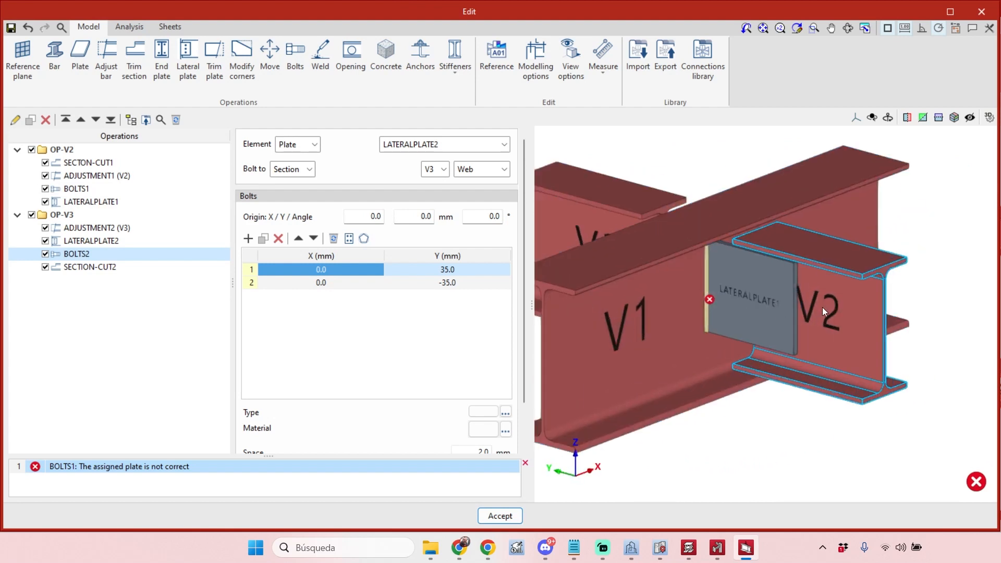
click(94, 199)
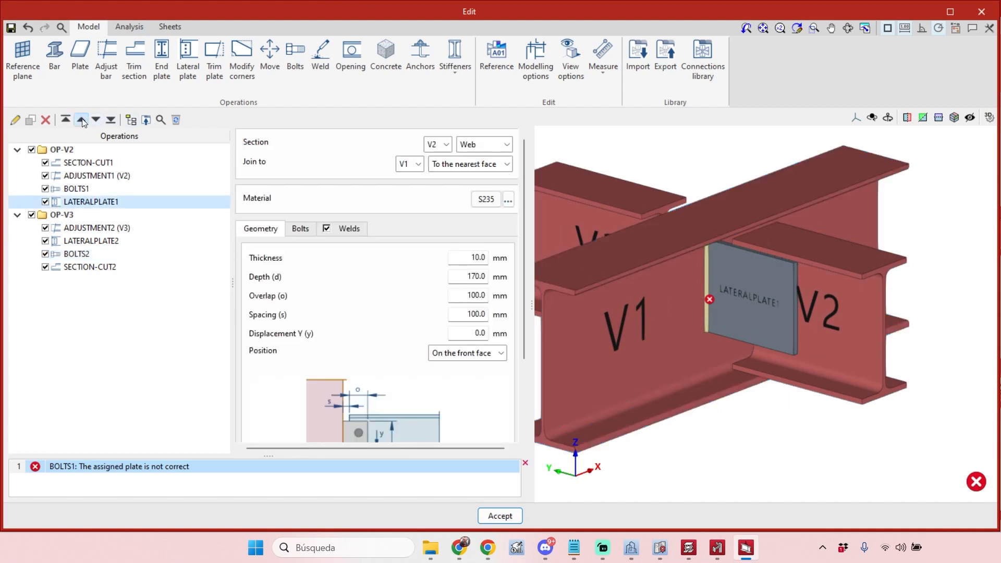
click(80, 120)
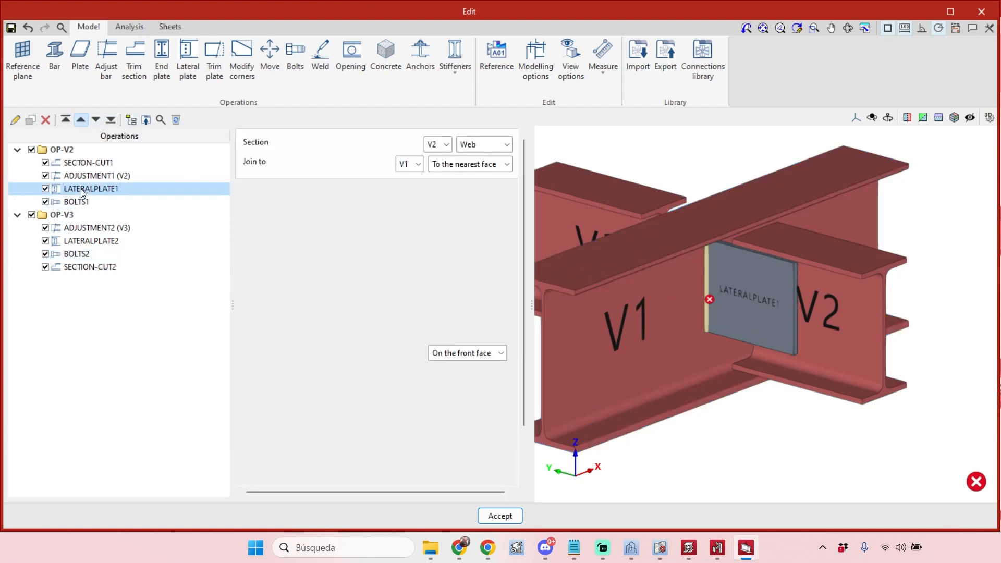
click(82, 203)
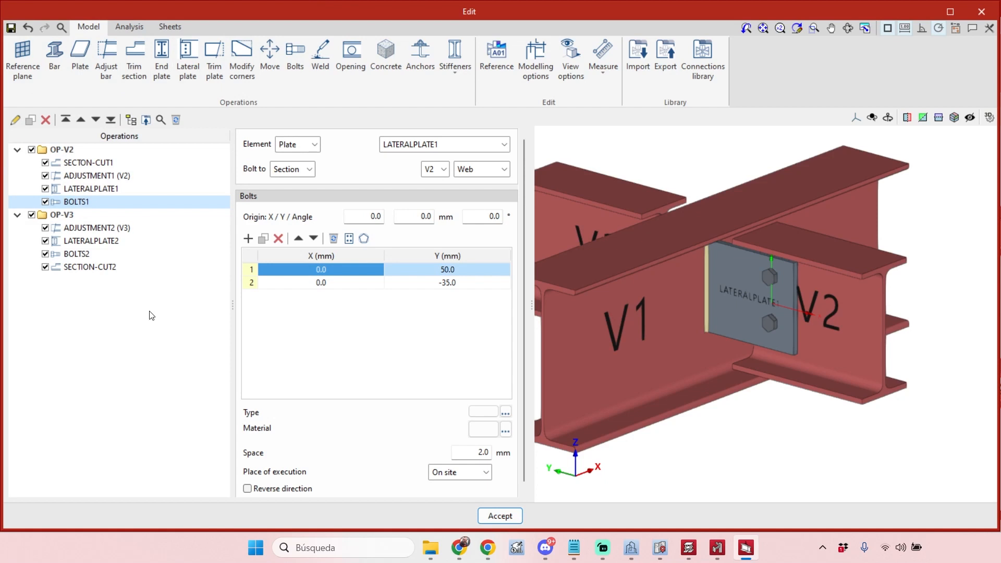
click(15, 120)
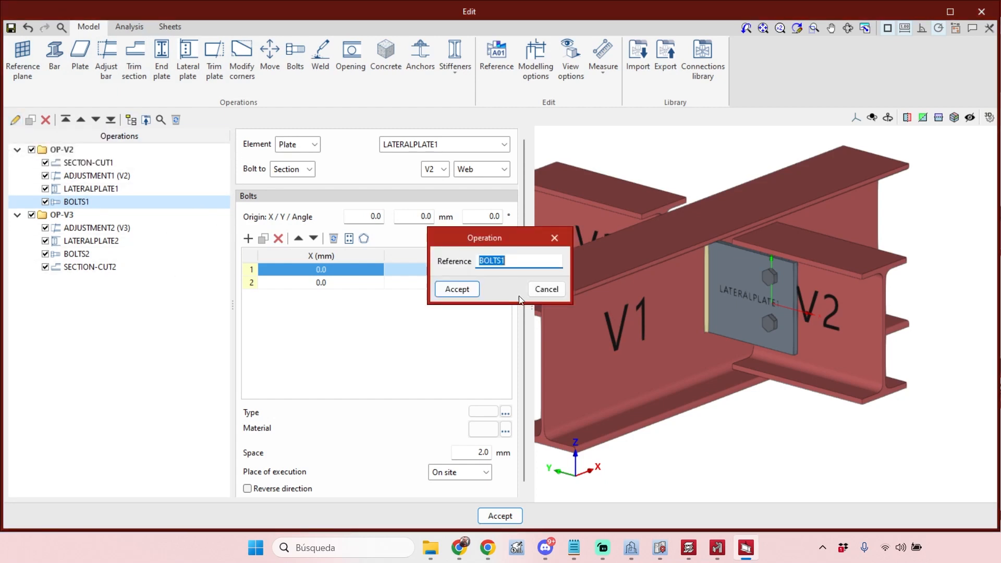
click(547, 290)
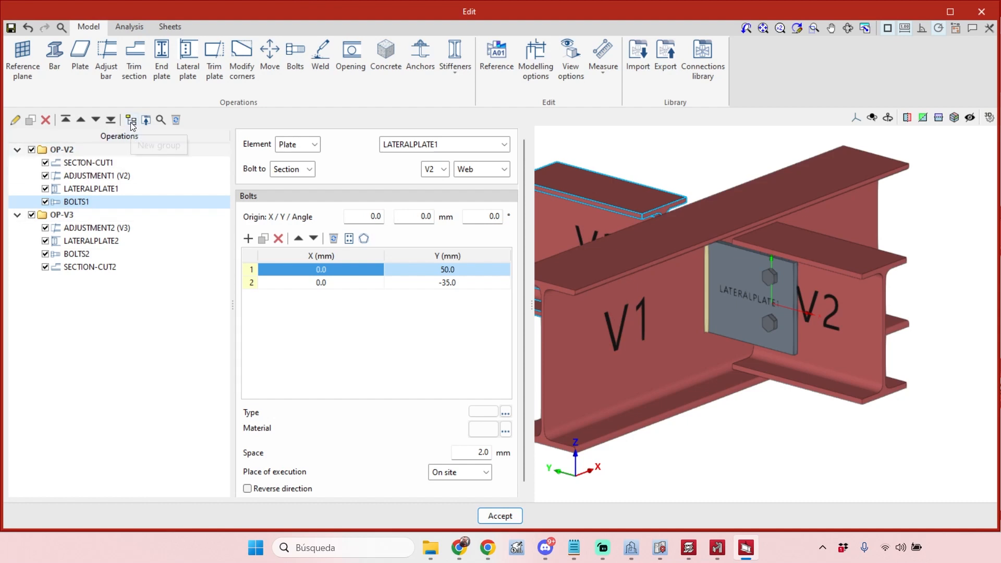
scroll(509, 309, down, 1)
scroll(549, 346, down, 1)
middle_drag(646, 342, 776, 341)
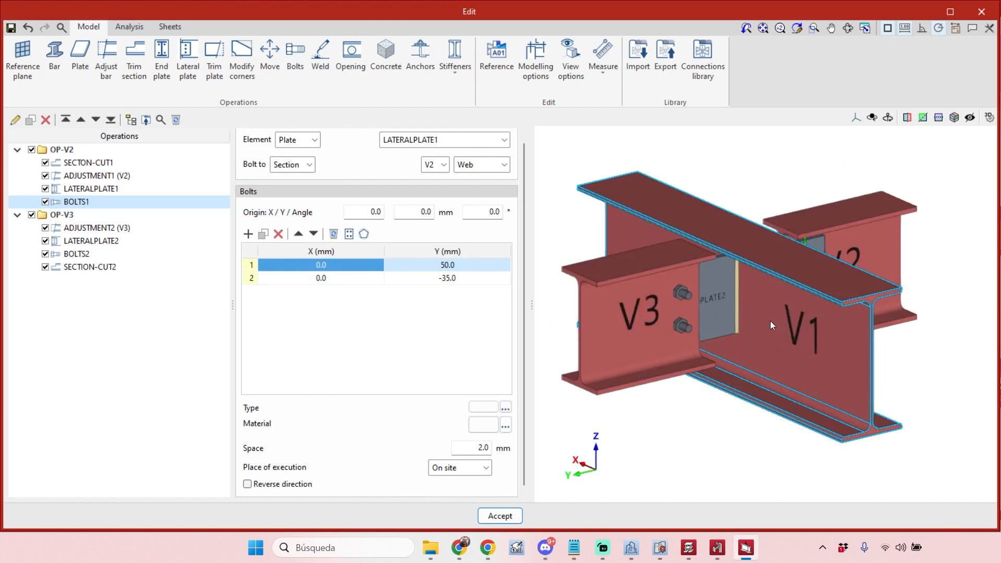
- Deactivate the OP-V3 group to inspect the joint without its operations, and reactivate the whole group
scroll(771, 321, down, 4)
middle_drag(810, 312, 773, 316)
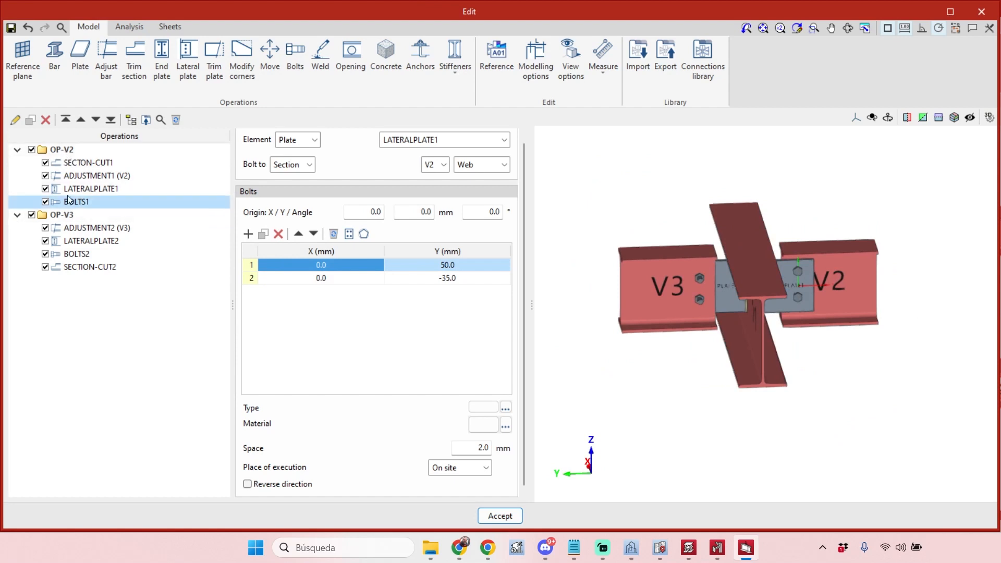
click(31, 218)
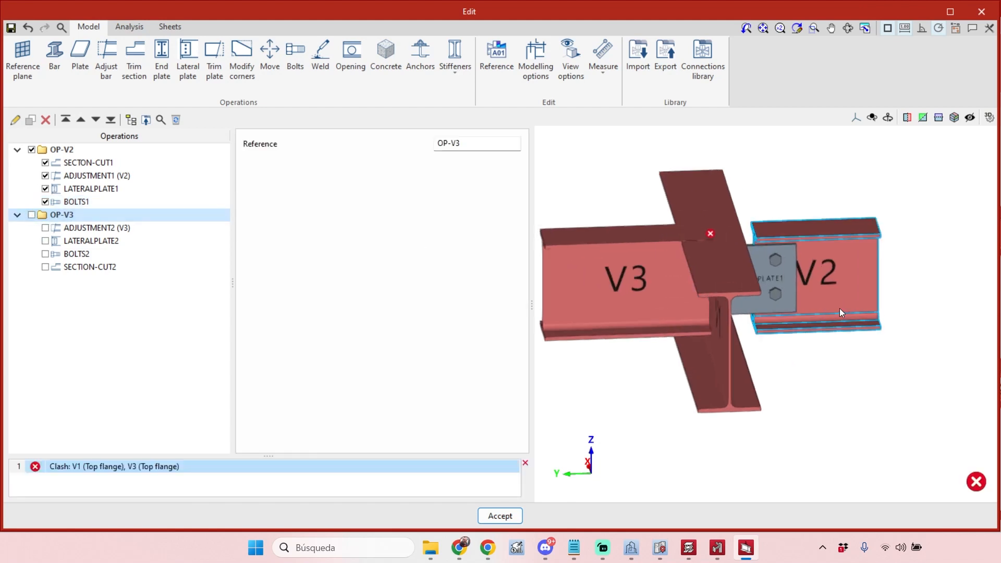
right_drag(872, 329, 787, 352)
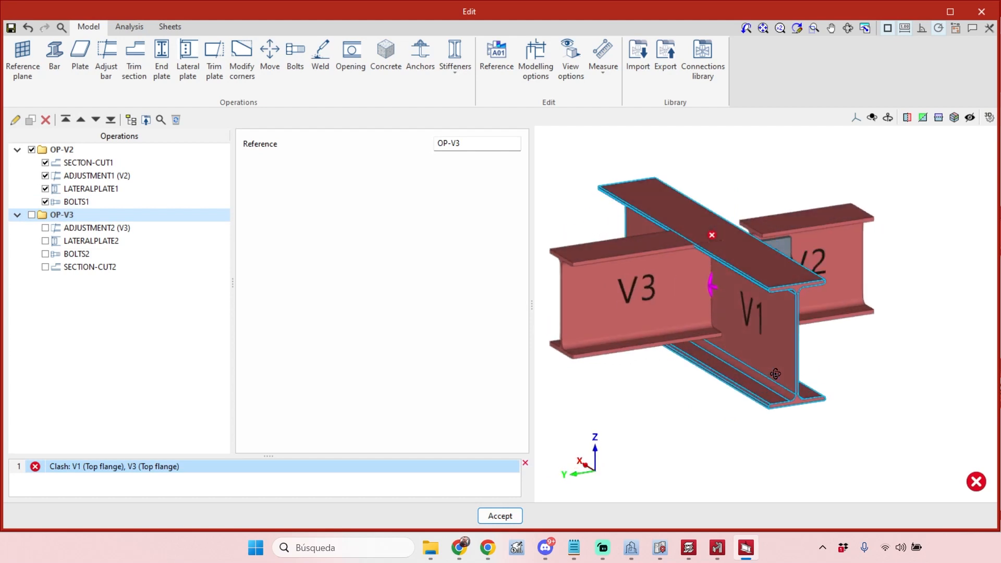
click(31, 215)
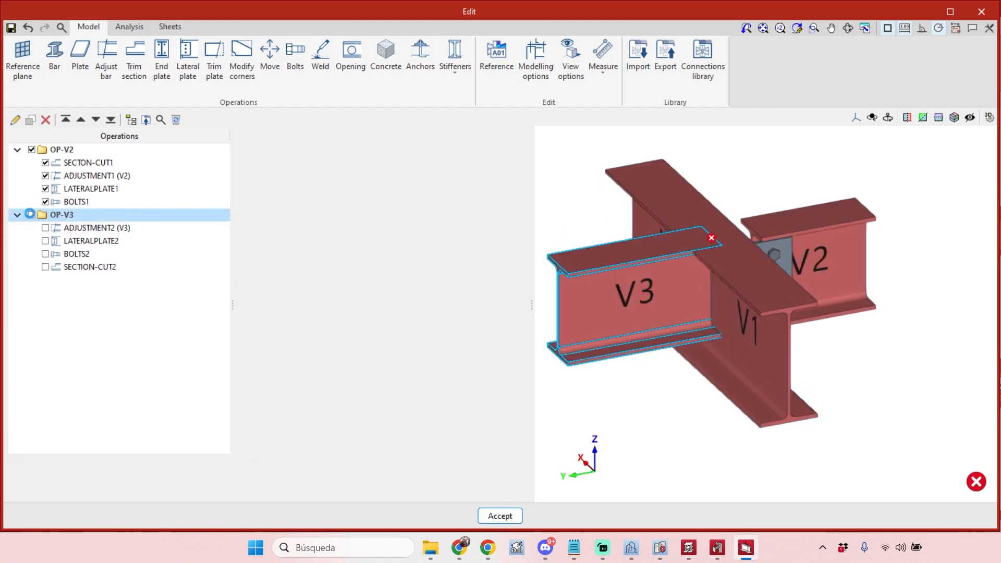
click(31, 215)
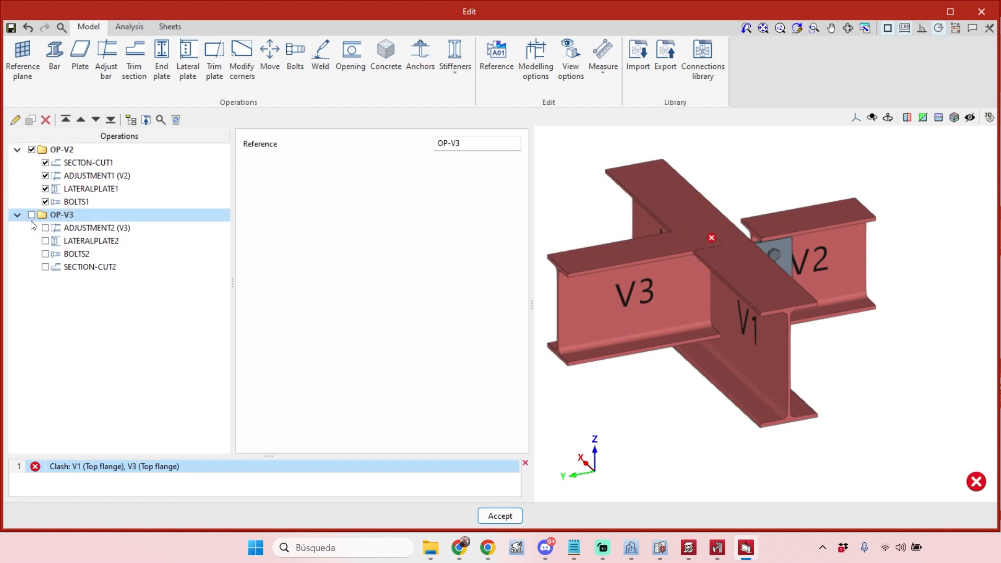
click(31, 215)
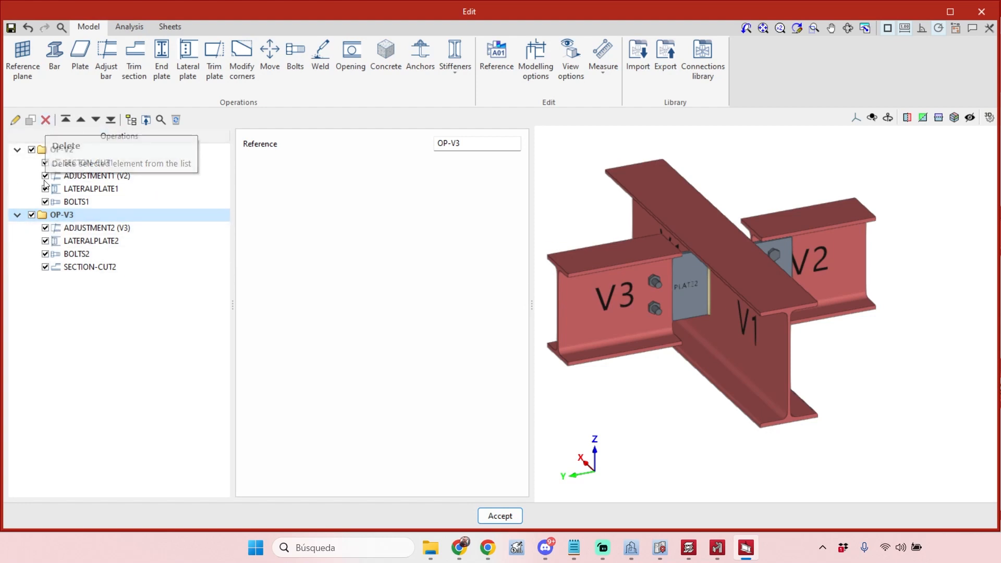
- Delete the OP-V3 group together with all of its operations
click(46, 120)
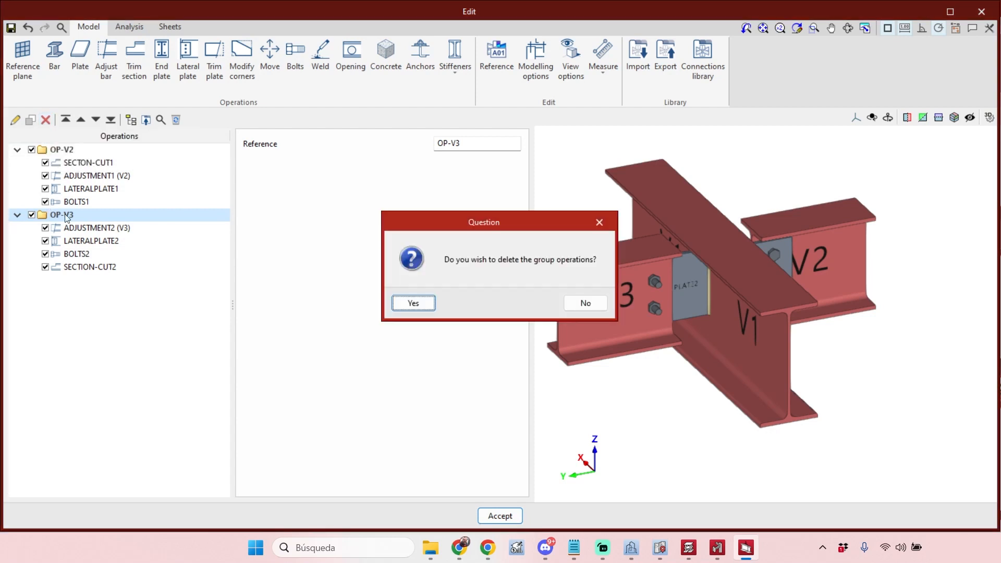
click(413, 304)
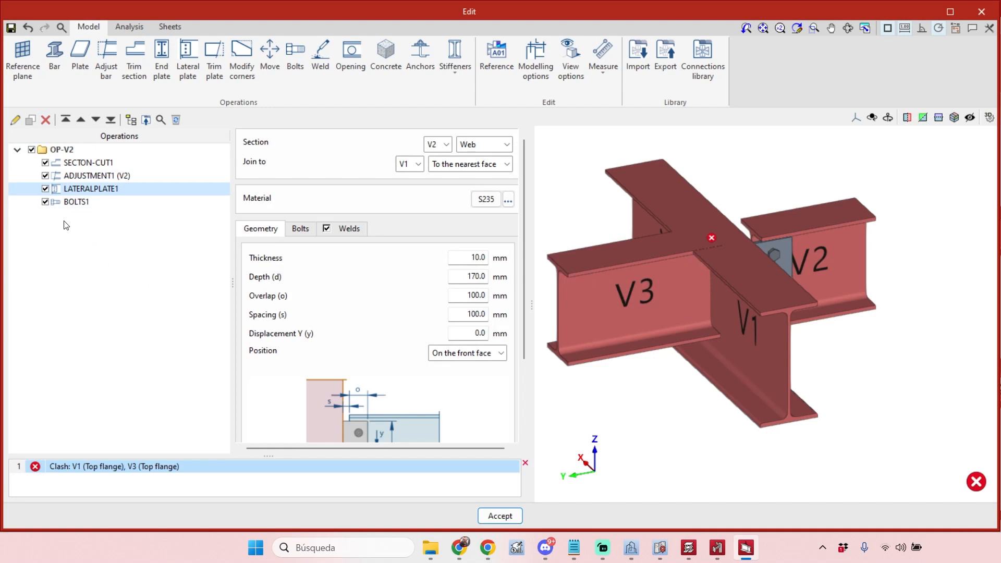
shift+middle_drag(727, 400, 700, 381)
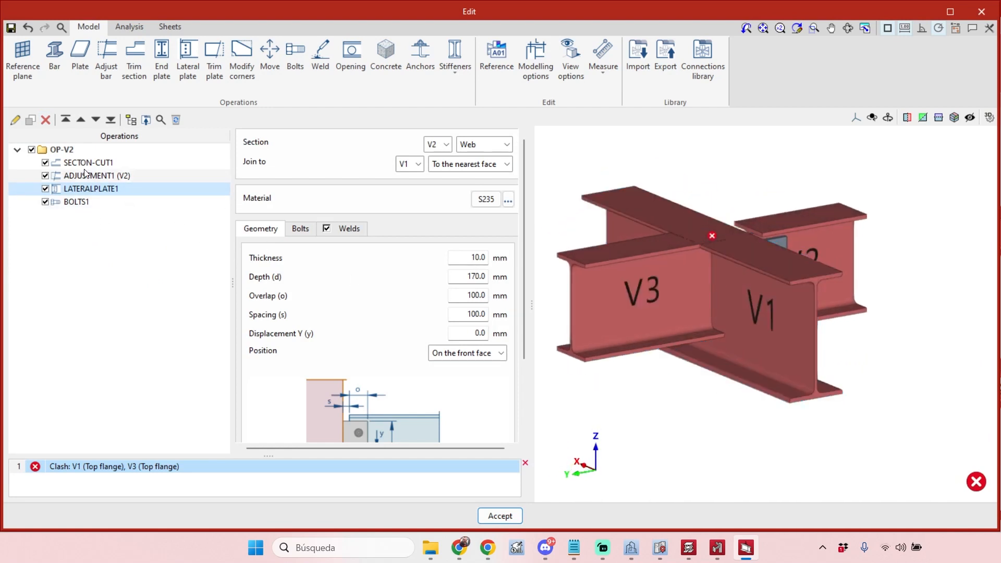
- Duplicate the OP-V2 group with its operations and rename the copy OP-V3
click(99, 149)
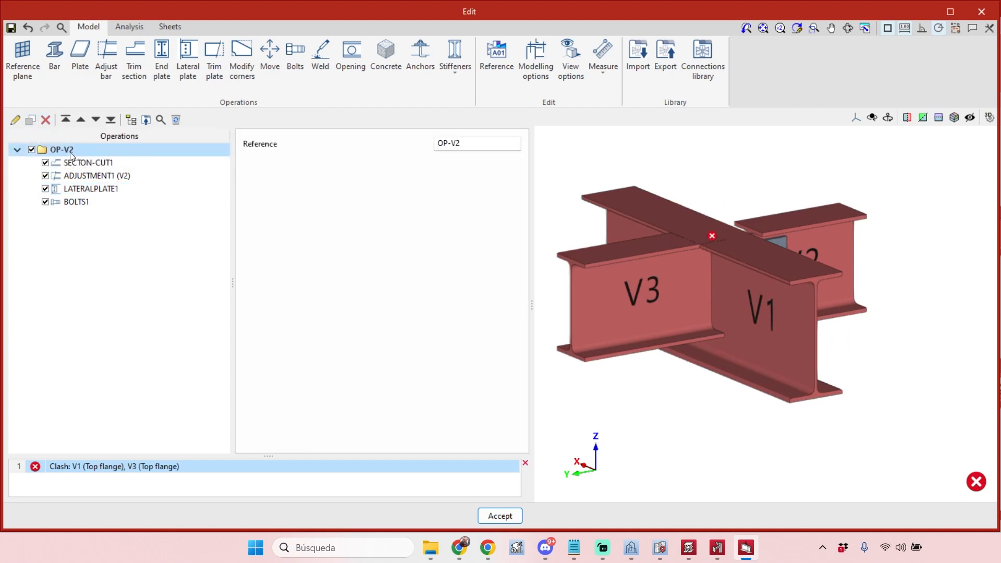
click(30, 120)
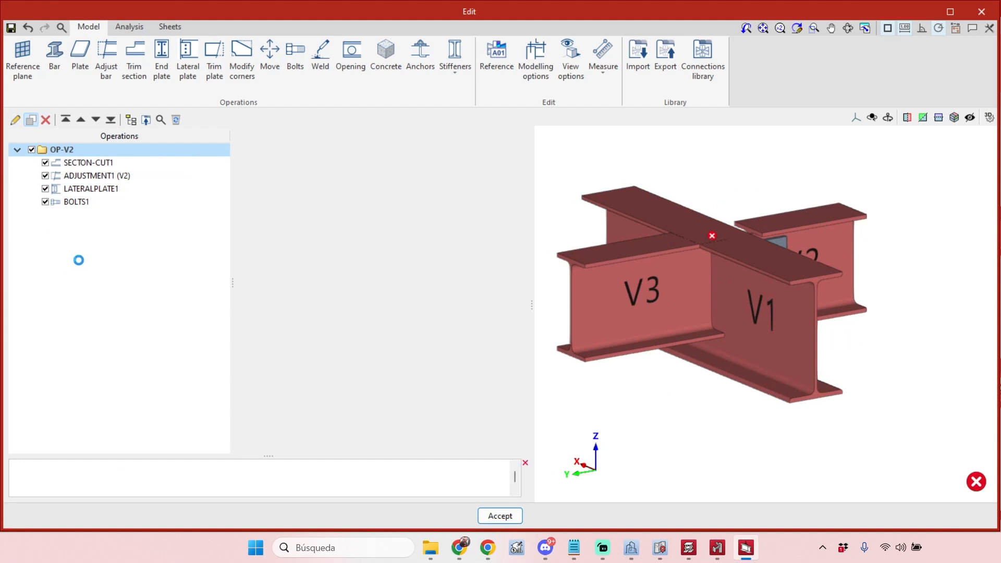
click(409, 140)
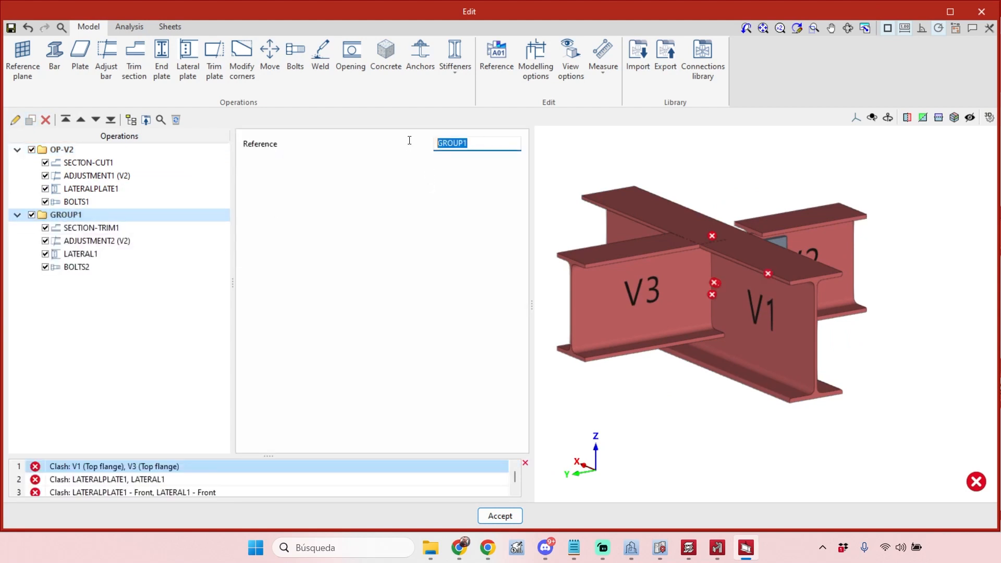
text(OP-V3)
key(Return)
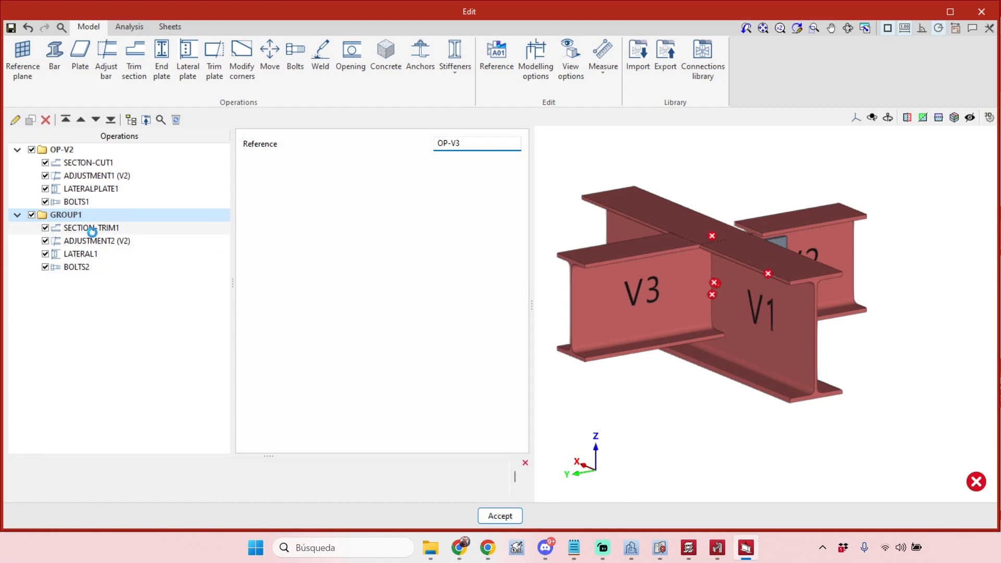
- Reassign the section trim, bar adjustment and lateral plate in the OP-V3 group to section V3
click(92, 229)
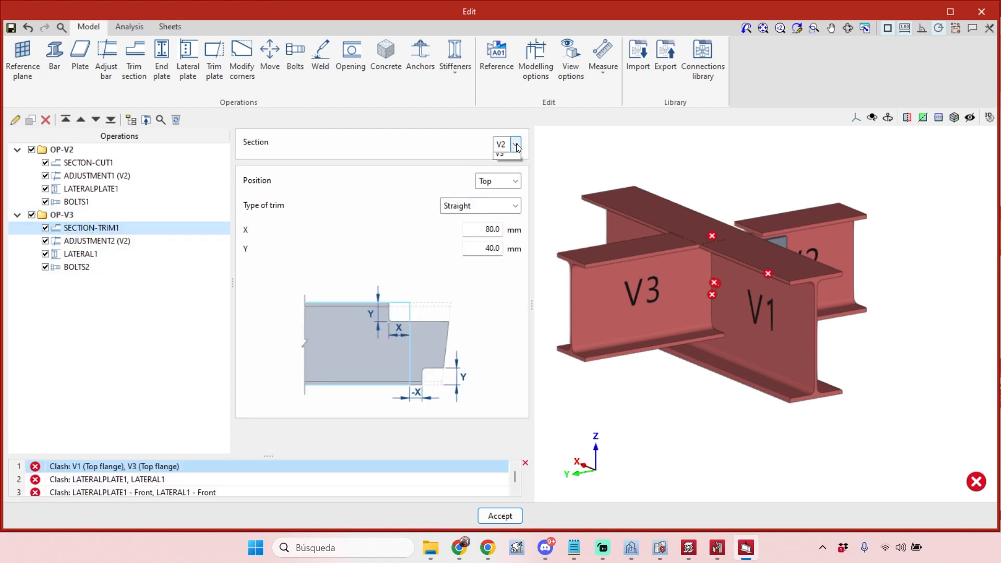
click(514, 183)
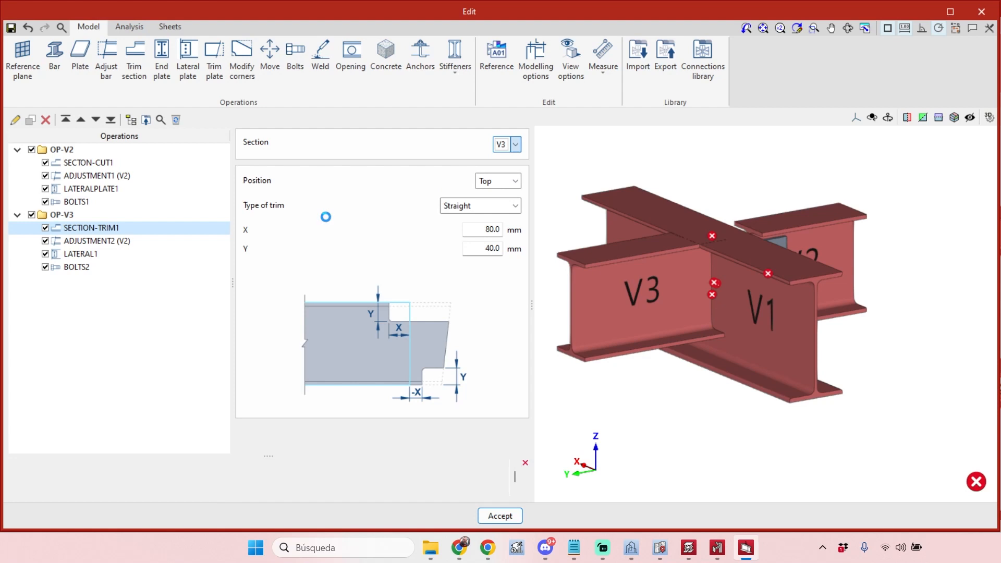
click(116, 241)
click(514, 145)
click(511, 184)
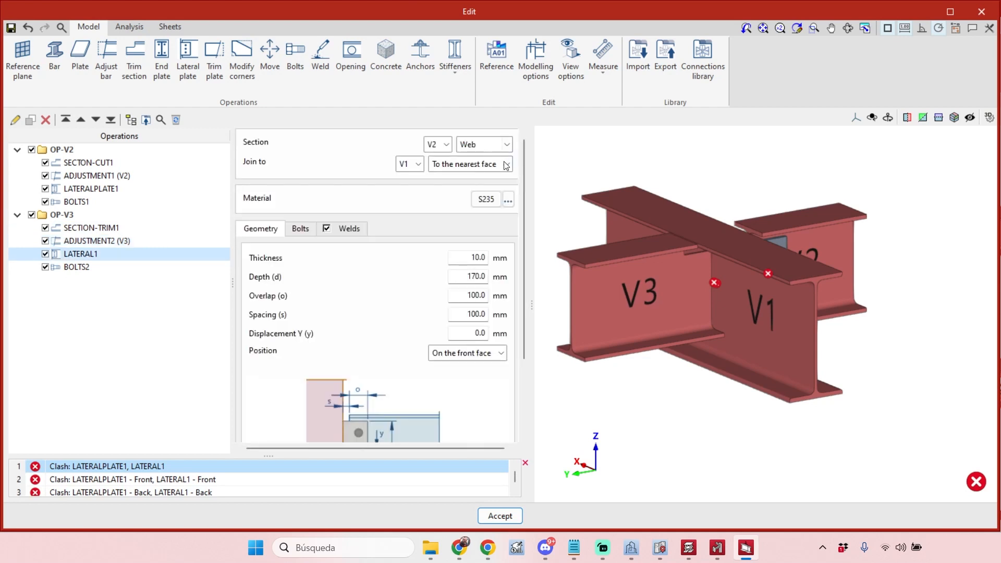
click(446, 145)
click(438, 184)
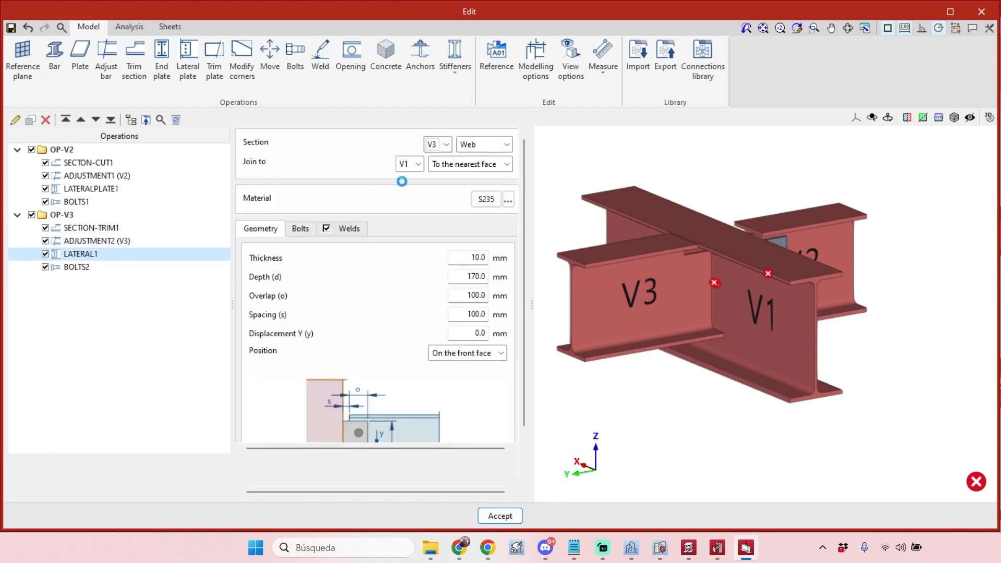
- Set BOLTS2 in the OP-V3 group to join plate LATERAL1 to the web of section V3
click(86, 265)
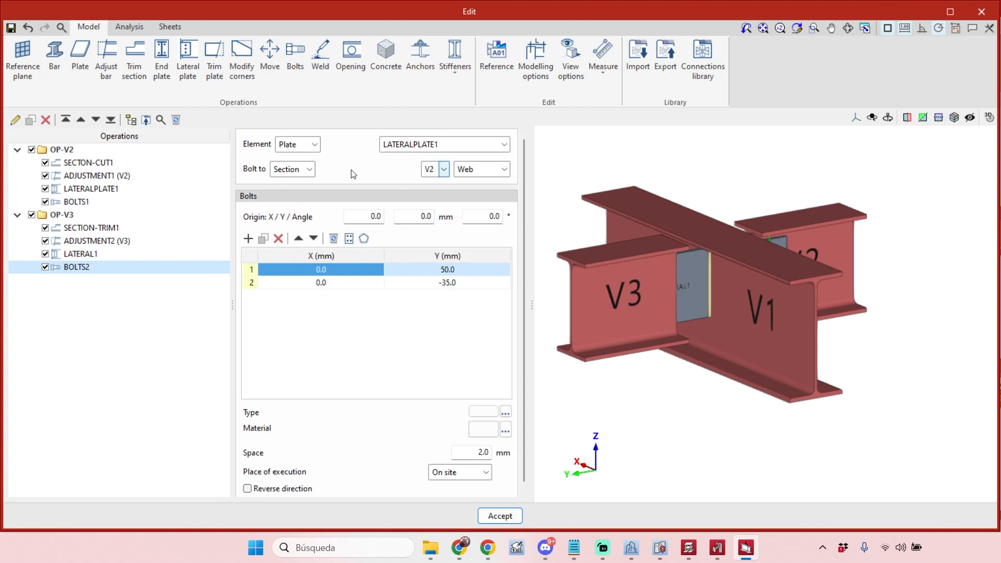
click(447, 167)
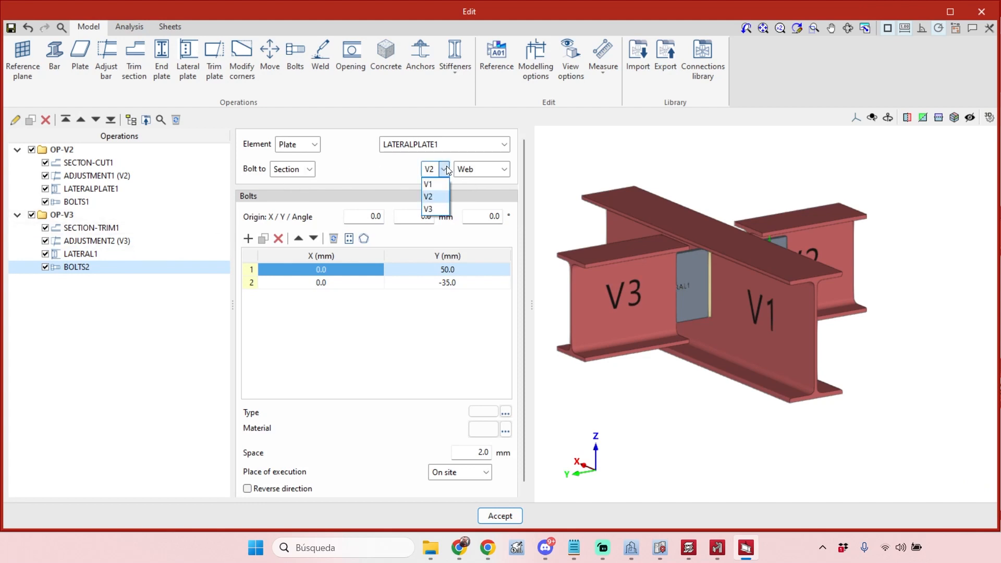
click(447, 209)
middle_drag(628, 396, 816, 407)
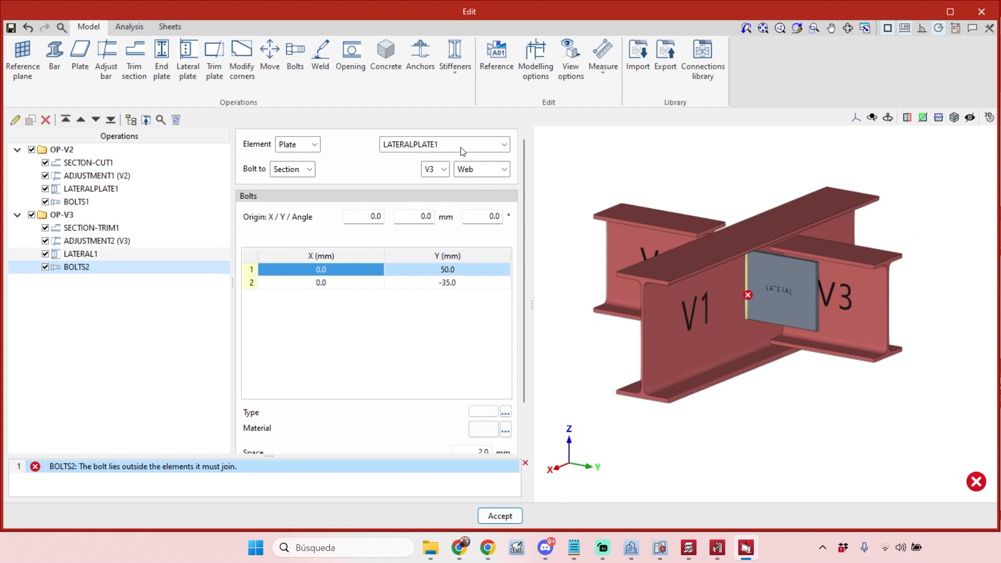
click(137, 266)
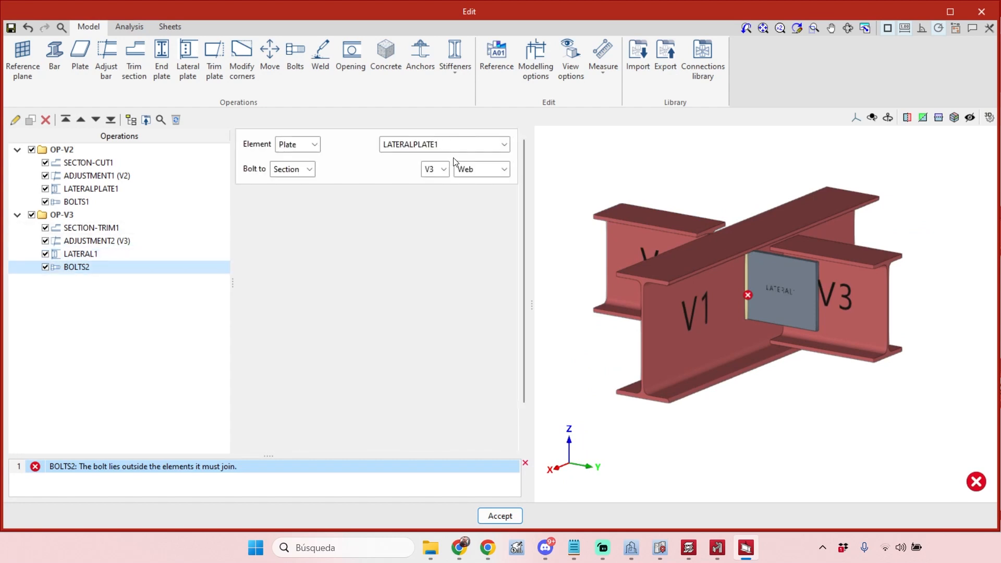
click(453, 146)
click(468, 174)
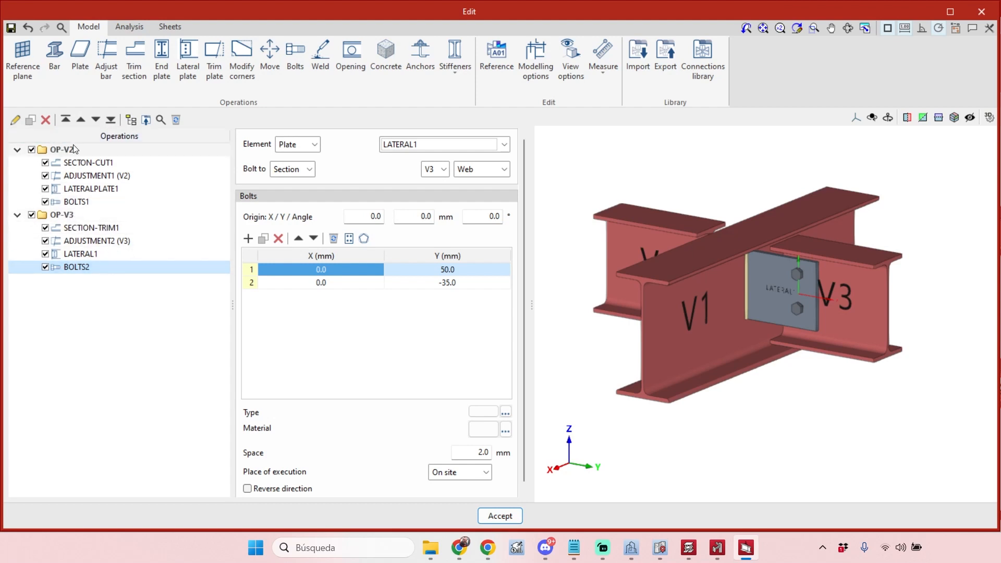
- Inspect the export preview of the OP-V3 group from another angle and close it without exporting
click(94, 216)
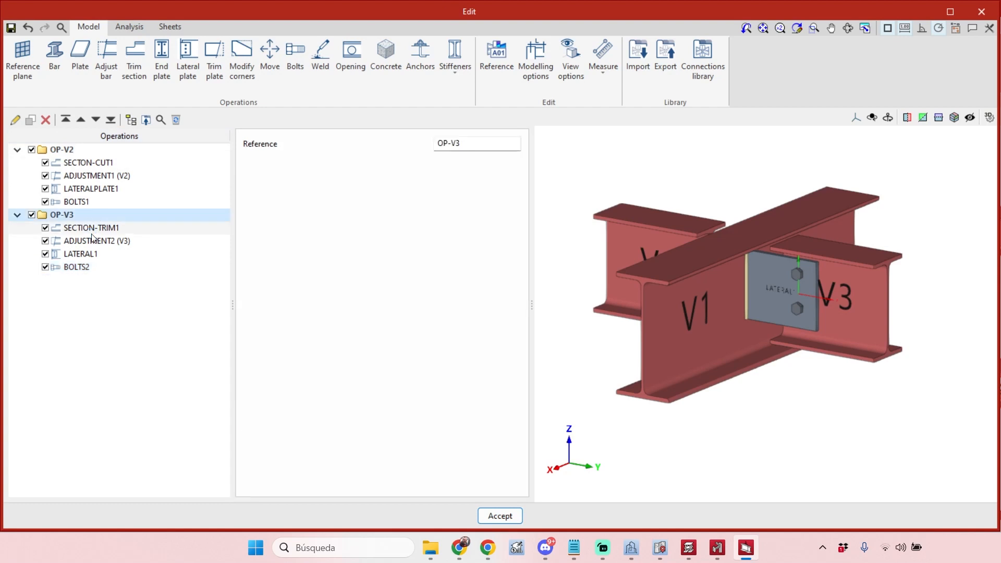
click(146, 121)
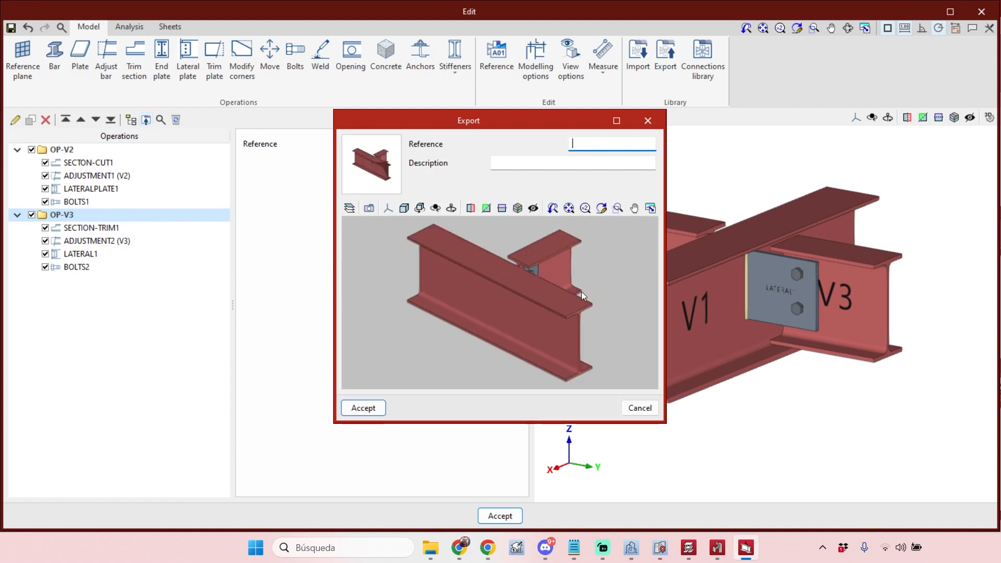
shift+middle_drag(520, 283, 558, 312)
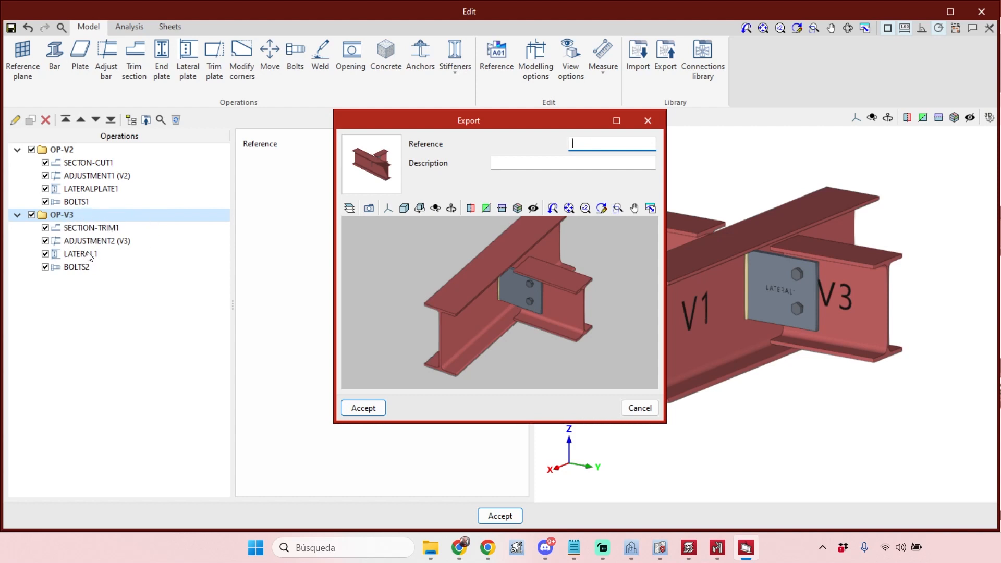
click(640, 408)
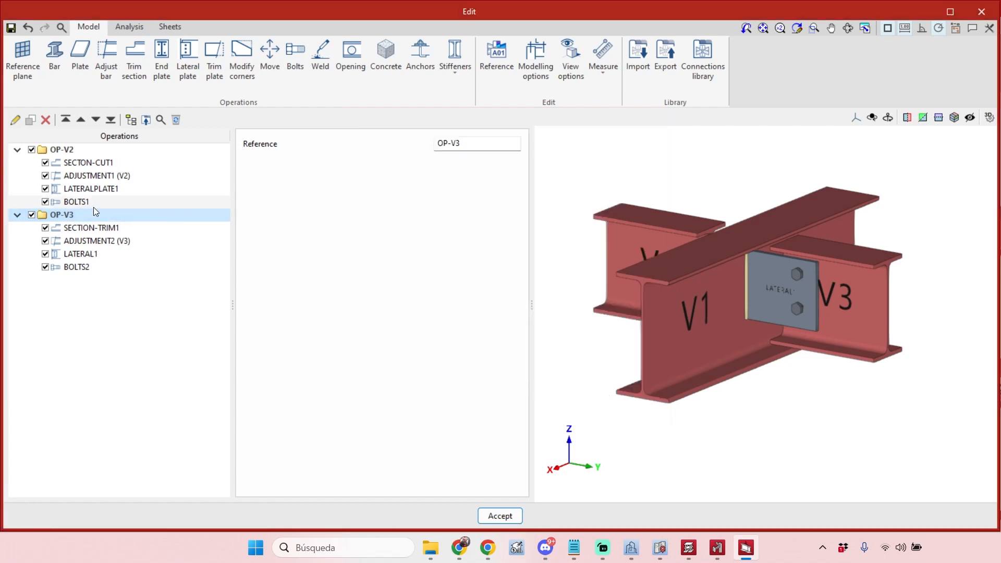
- Search the operations list for "sec" and "v2", and close the search
click(161, 120)
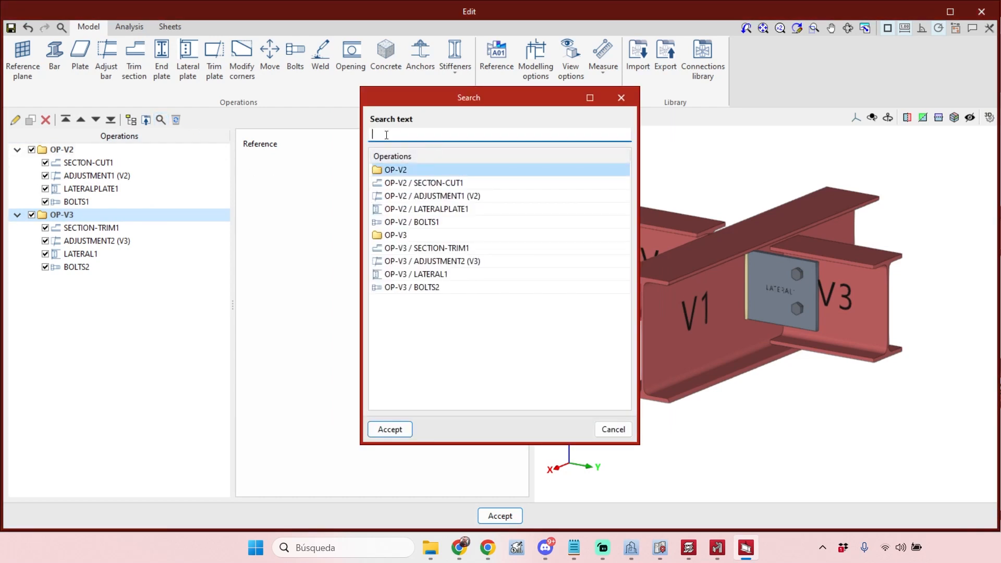
text(sec)
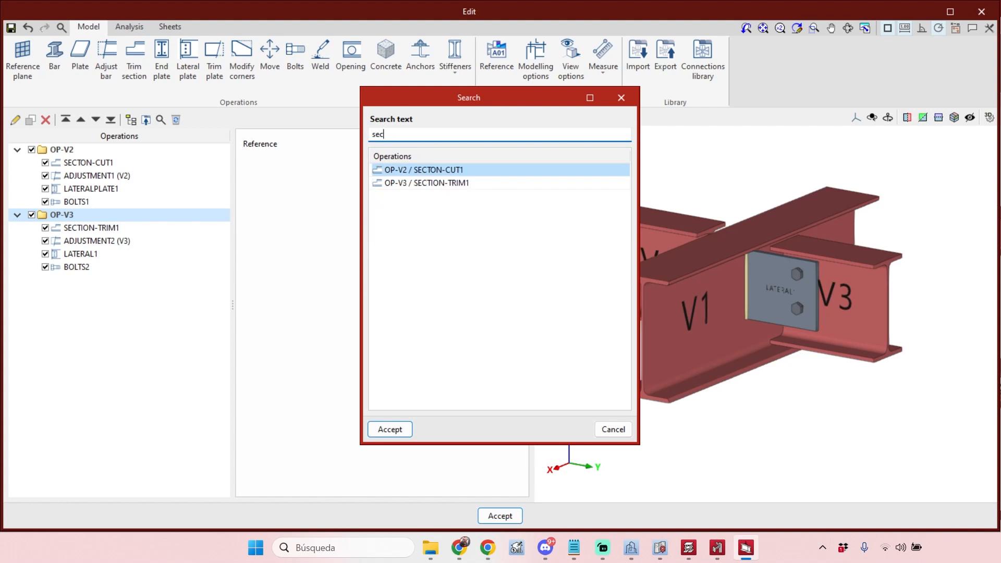
text(cio)
key(BackSpace)
key(BackSpace)
key(BackSpace)
key(BackSpace)
key(BackSpace)
key(BackSpace)
text(v2)
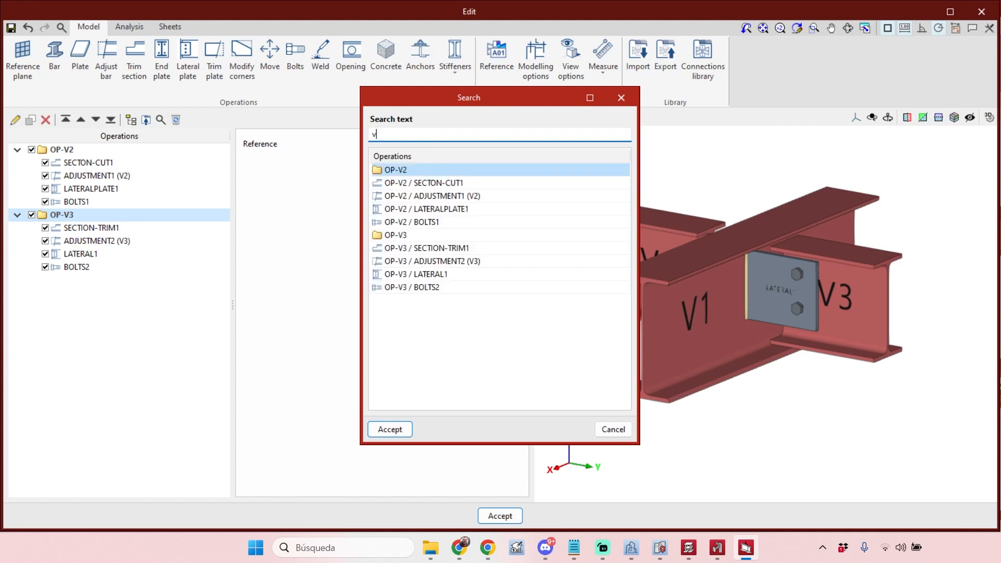
key(BackSpace)
key(BackSpace)
click(621, 98)
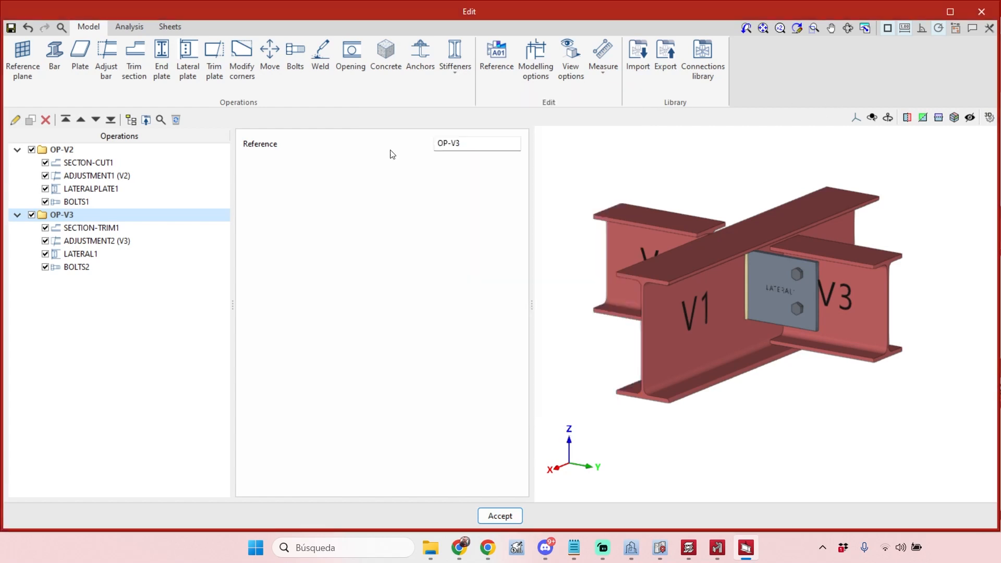
click(89, 230)
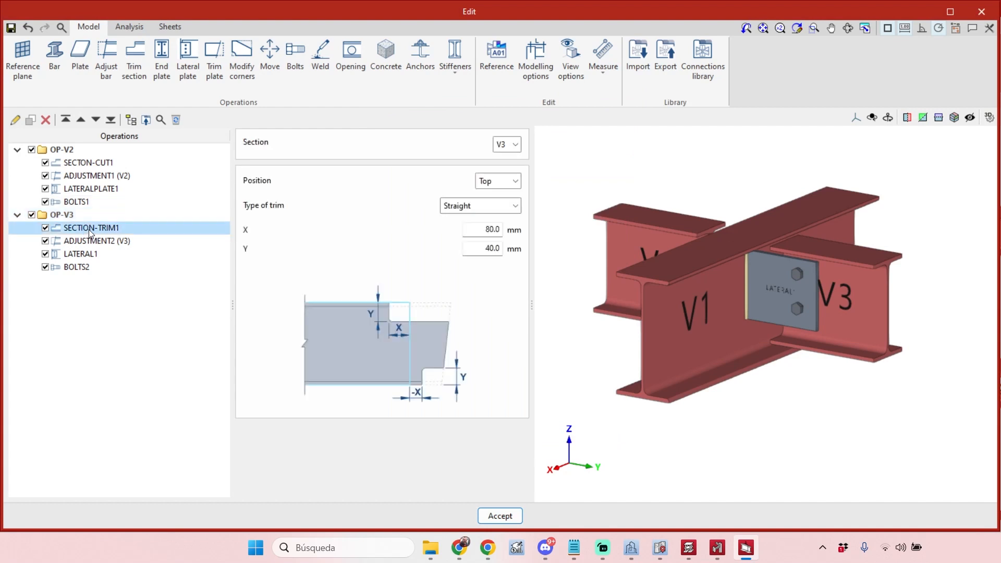
right_click(90, 232)
click(115, 241)
drag(545, 262, 467, 256)
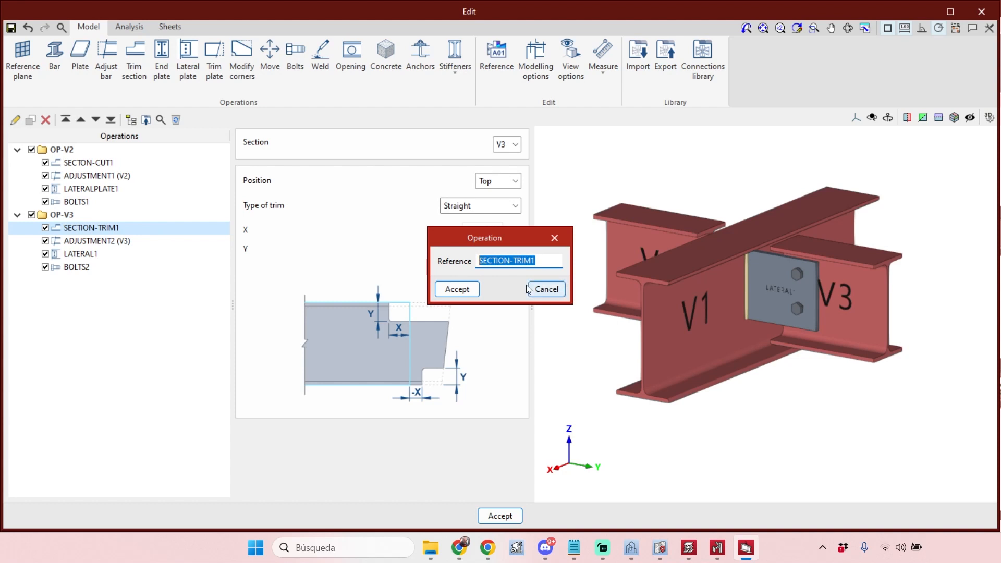
click(545, 290)
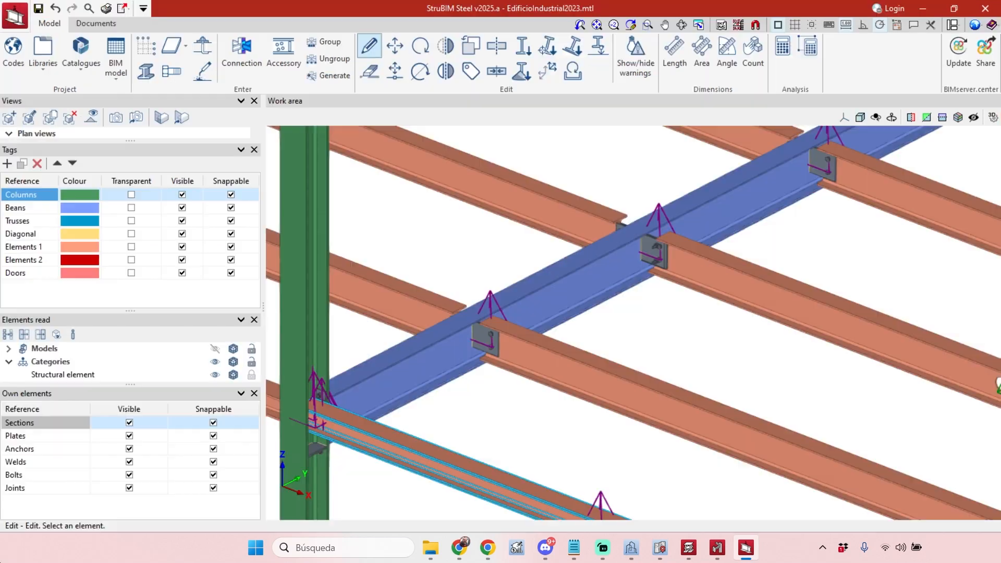
- Examine the industrial building's structure from the beam joints round to the column base plate and its anchors
scroll(622, 431, down, 6)
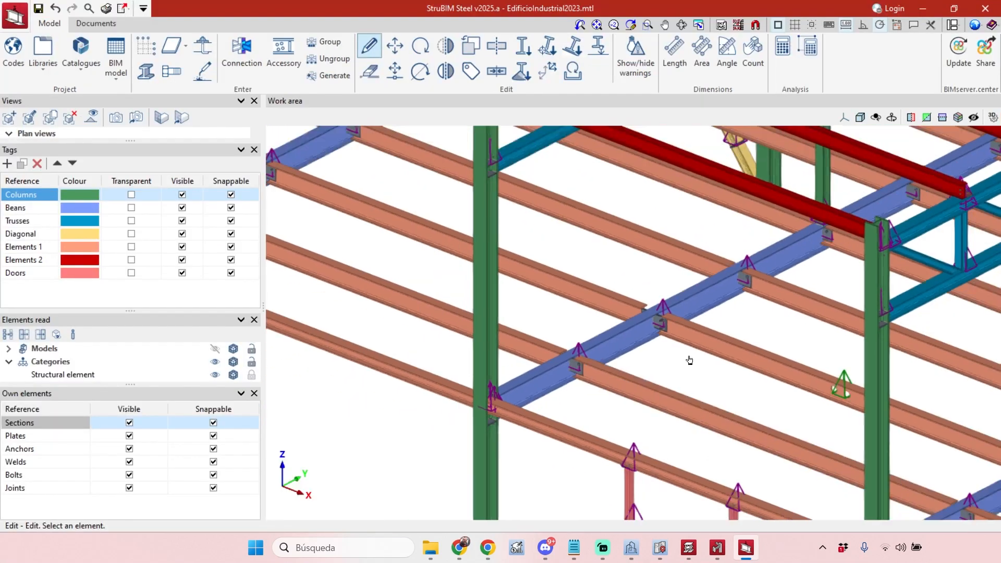
scroll(608, 231, down, 4)
scroll(691, 394, up, 3)
scroll(475, 398, up, 2)
middle_drag(406, 348, 566, 399)
scroll(502, 287, up, 3)
middle_drag(433, 288, 706, 391)
middle_drag(531, 377, 659, 528)
scroll(406, 344, down, 2)
middle_drag(399, 343, 552, 371)
scroll(319, 307, up, 2)
shift+middle_drag(392, 290, 585, 308)
scroll(585, 307, down, 3)
scroll(584, 306, down, 3)
scroll(451, 310, up, 8)
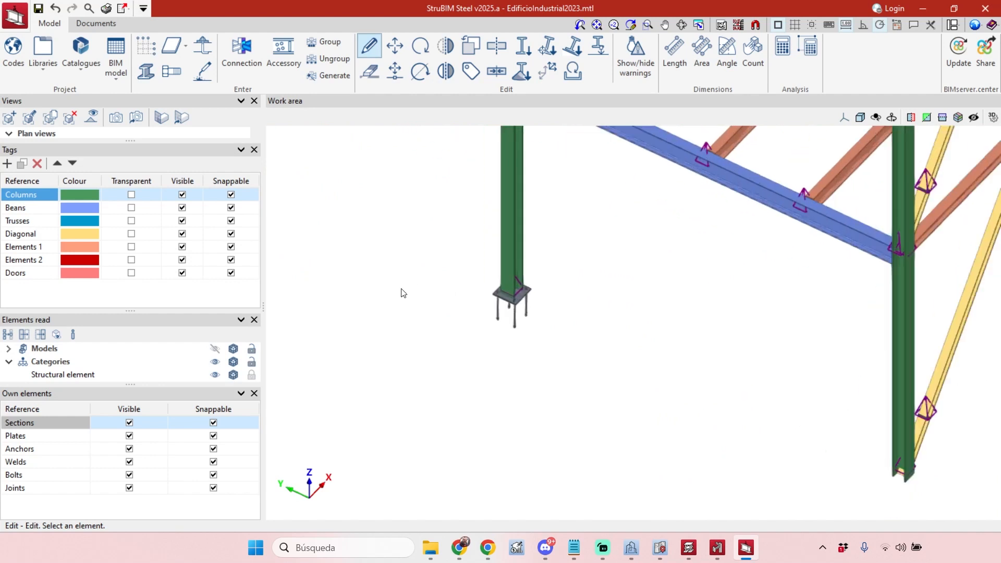
- Open the connection at the base of the nearer red hollow-section door column for editing
scroll(436, 266, down, 1)
scroll(439, 270, down, 5)
scroll(443, 328, up, 2)
middle_drag(443, 275, 649, 395)
scroll(443, 327, down, 1)
middle_drag(774, 338, 548, 331)
middle_drag(829, 309, 459, 317)
middle_drag(651, 253, 500, 402)
scroll(505, 290, up, 5)
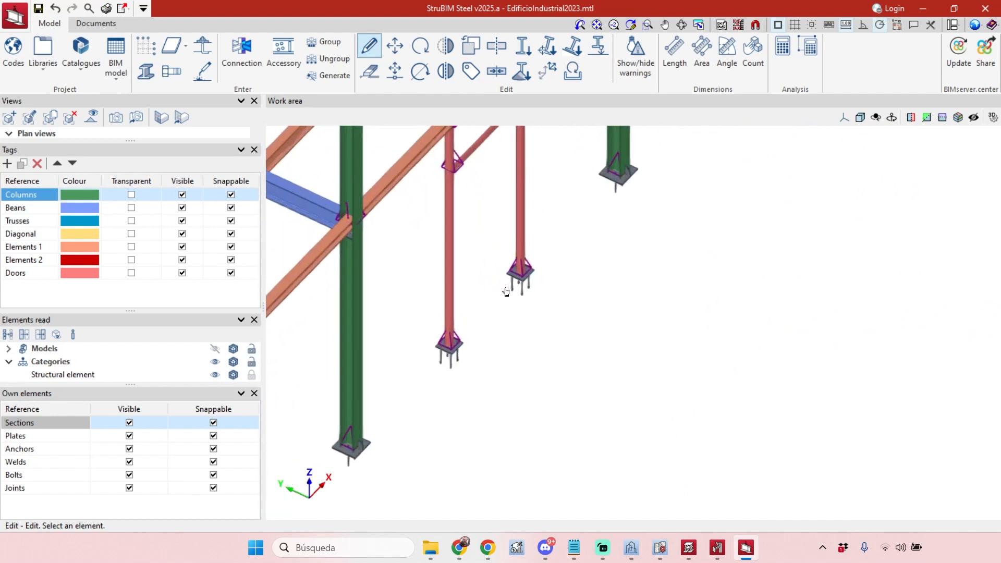
shift+middle_drag(451, 373, 426, 370)
scroll(373, 375, up, 5)
scroll(368, 355, down, 1)
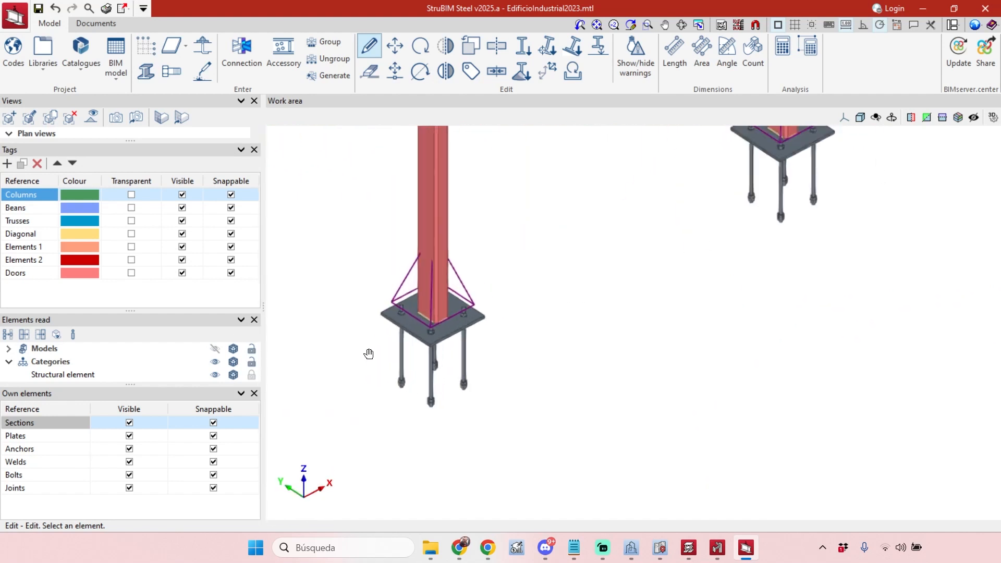
middle_drag(369, 353, 408, 351)
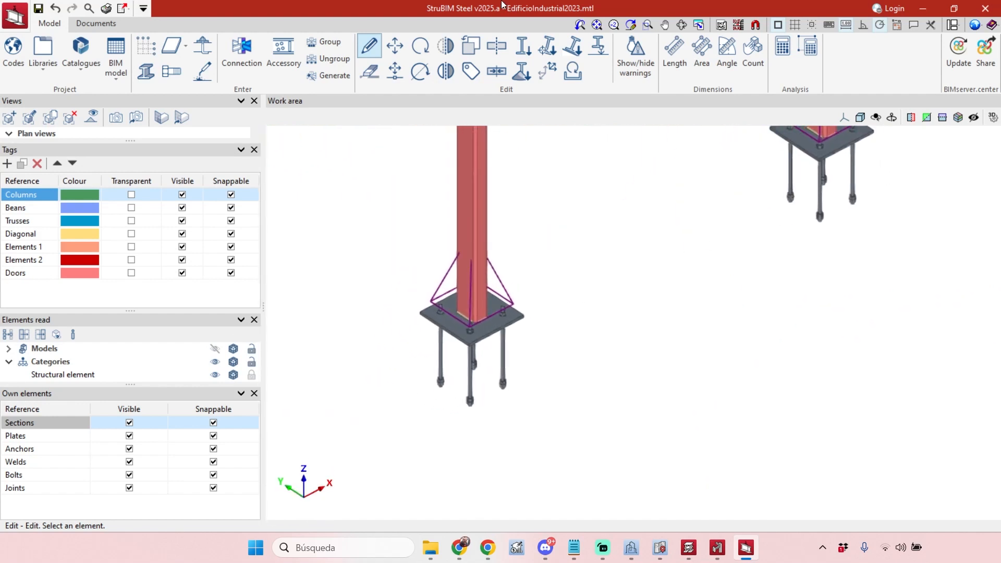
click(527, 265)
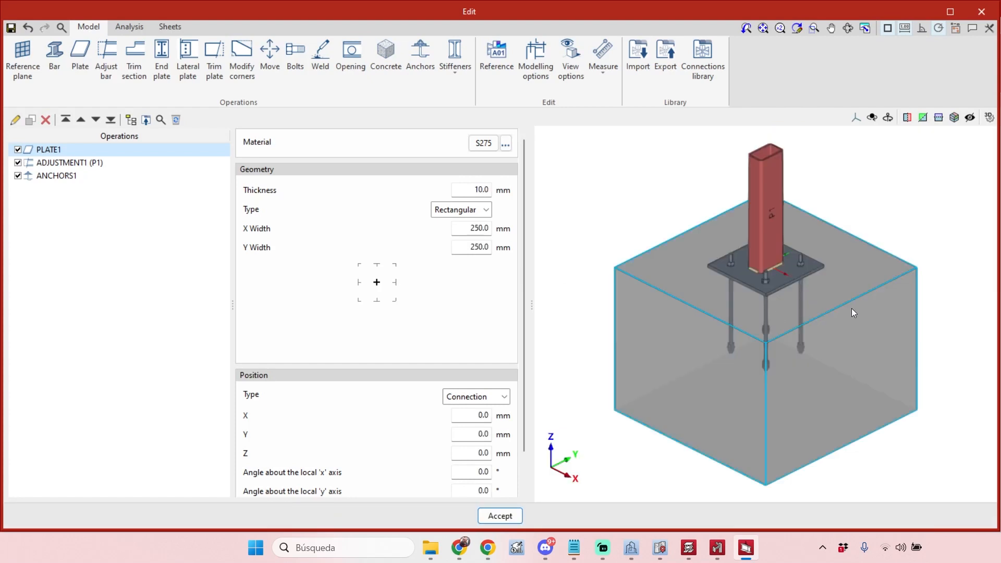
- Review the PLATE1 geometry and the ADJUSTMENT1 (P1) weld settings of the base plate connection
middle_drag(763, 303, 834, 322)
middle_drag(814, 269, 770, 256)
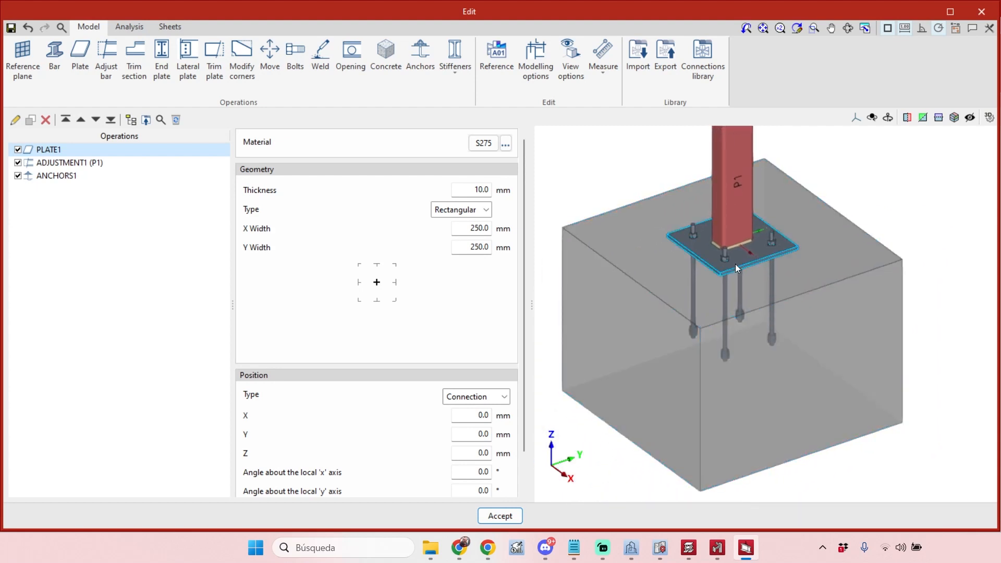
scroll(678, 279, up, 2)
scroll(797, 273, down, 2)
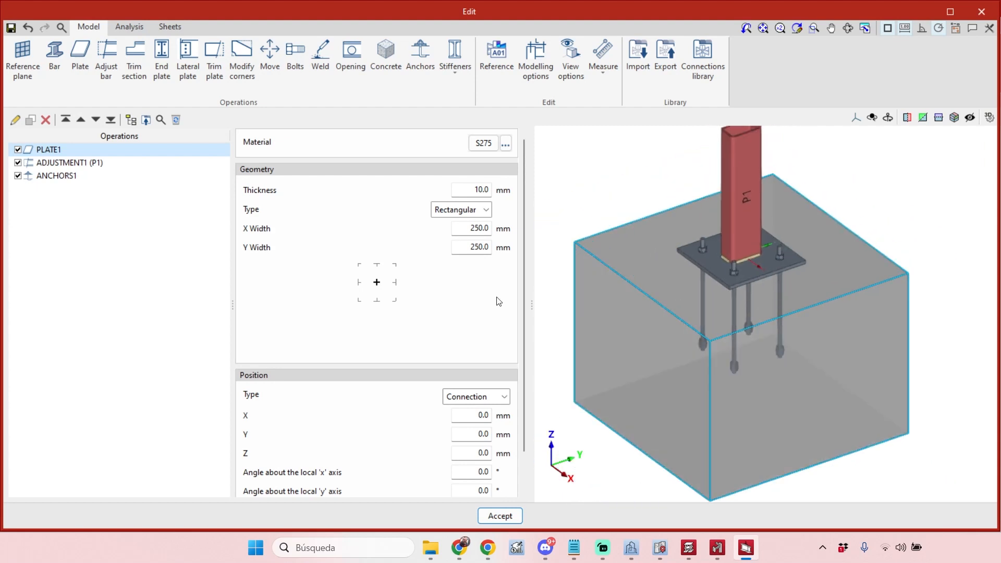
click(18, 150)
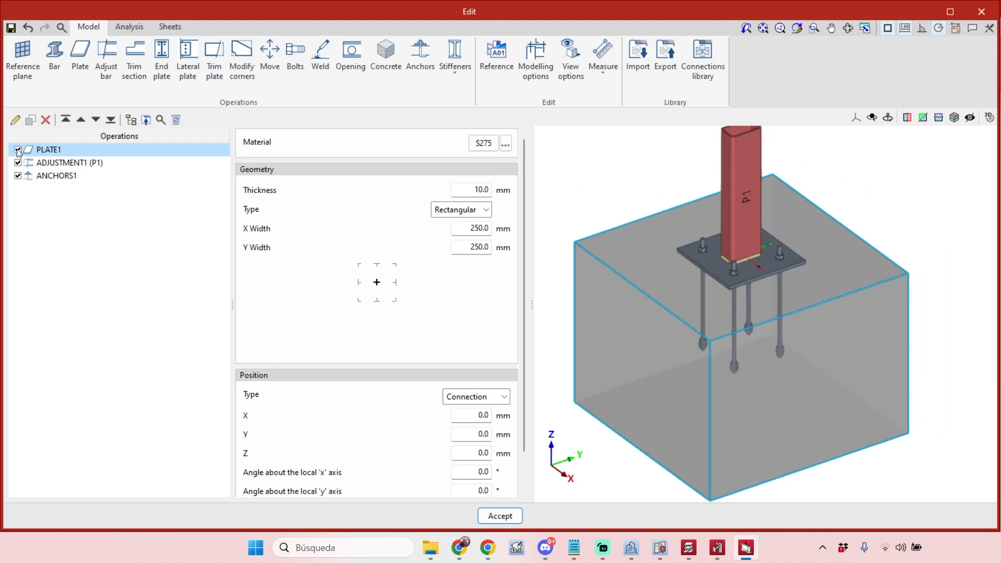
click(17, 150)
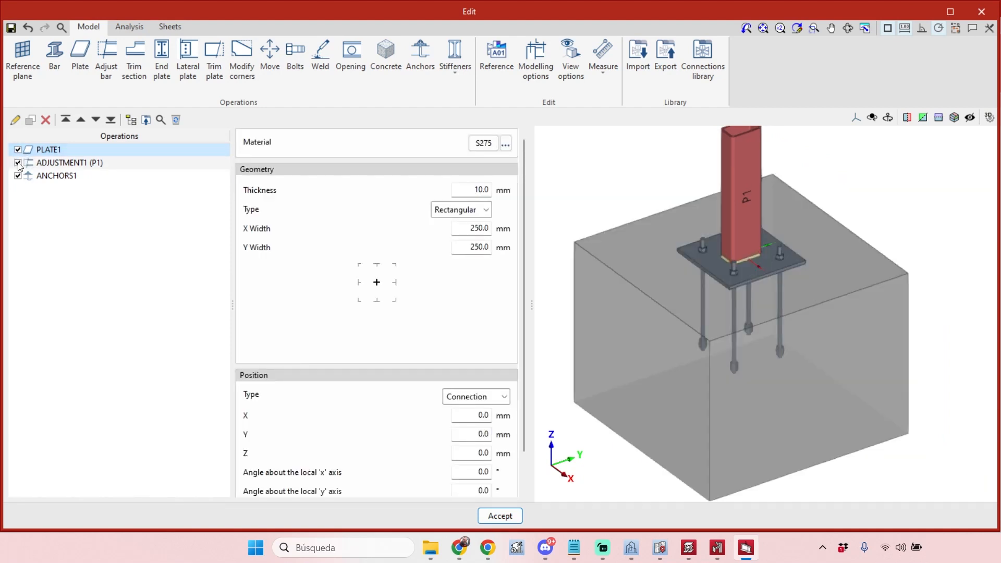
click(18, 163)
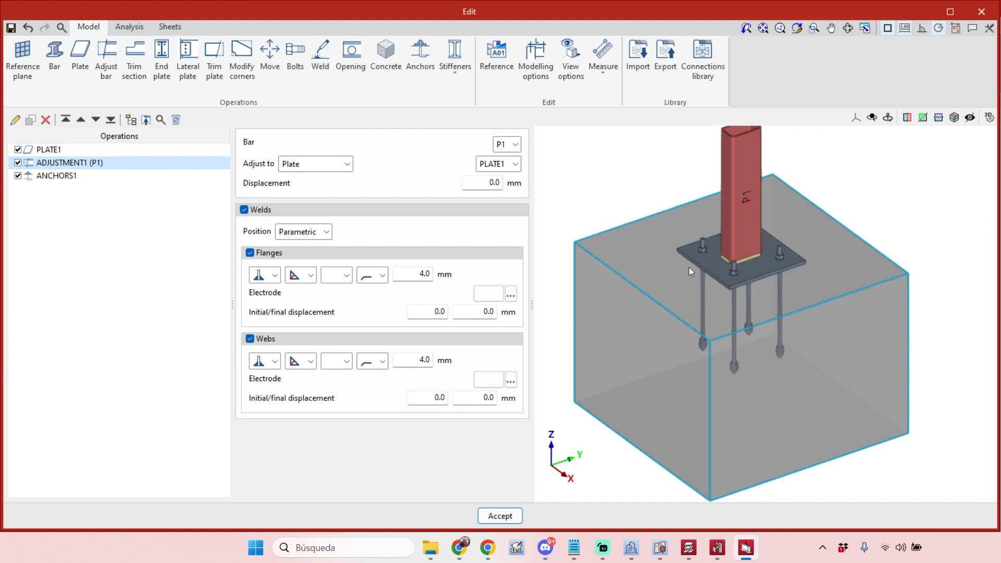
- Examine the ANCHORS1 coordinate table, widening its settings area and viewing the anchors up close
click(67, 179)
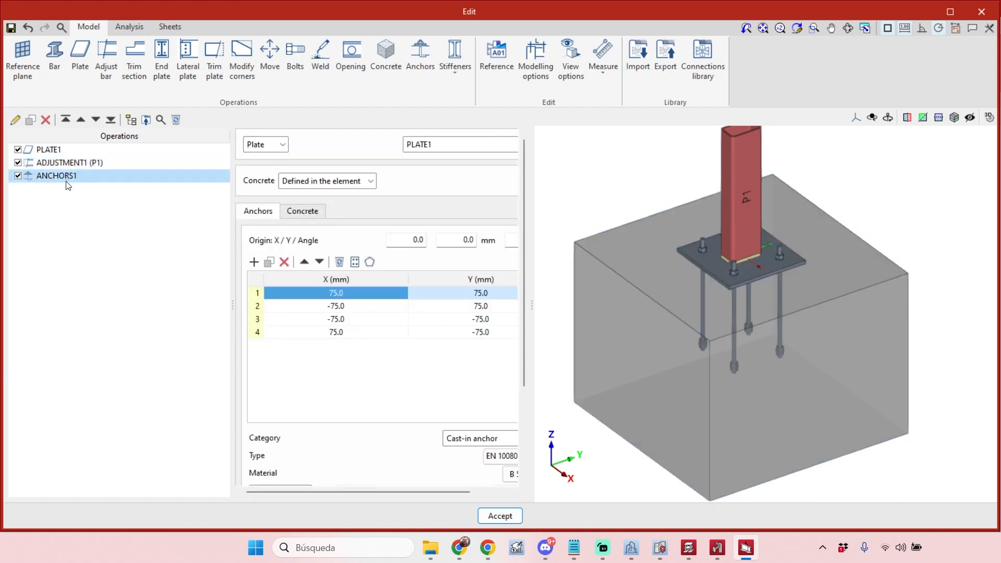
drag(552, 244, 615, 244)
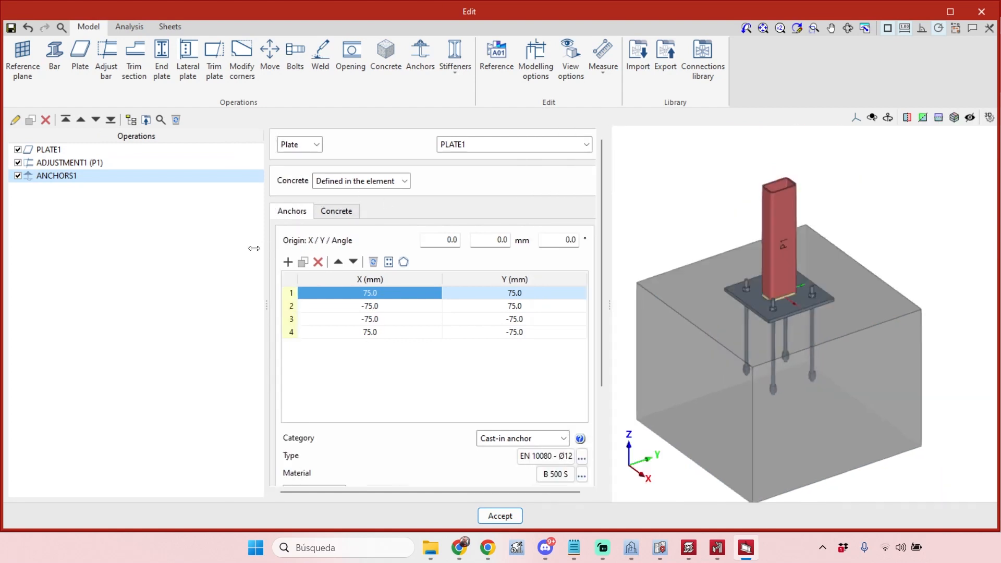
drag(254, 248, 219, 248)
scroll(786, 315, up, 3)
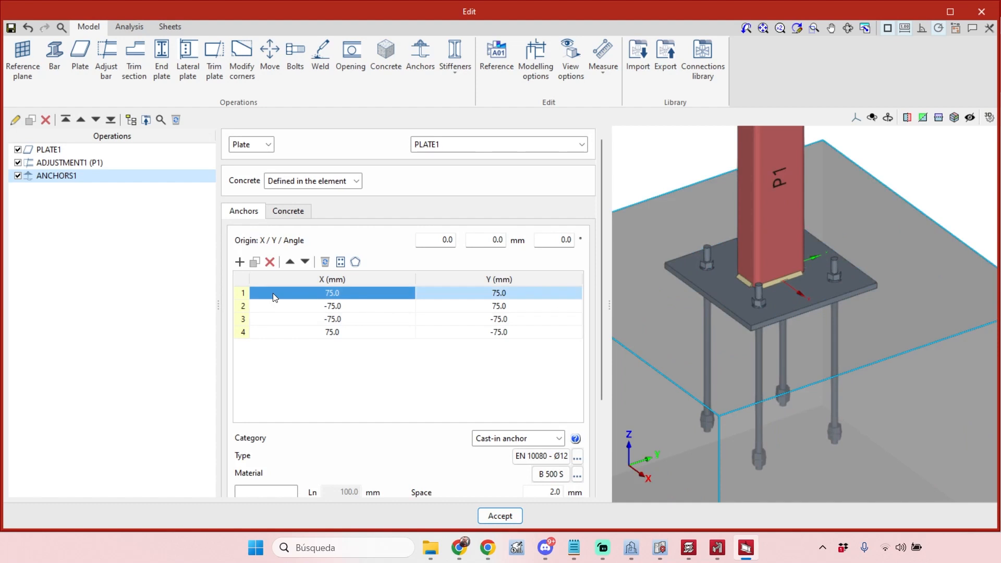
click(286, 308)
click(287, 333)
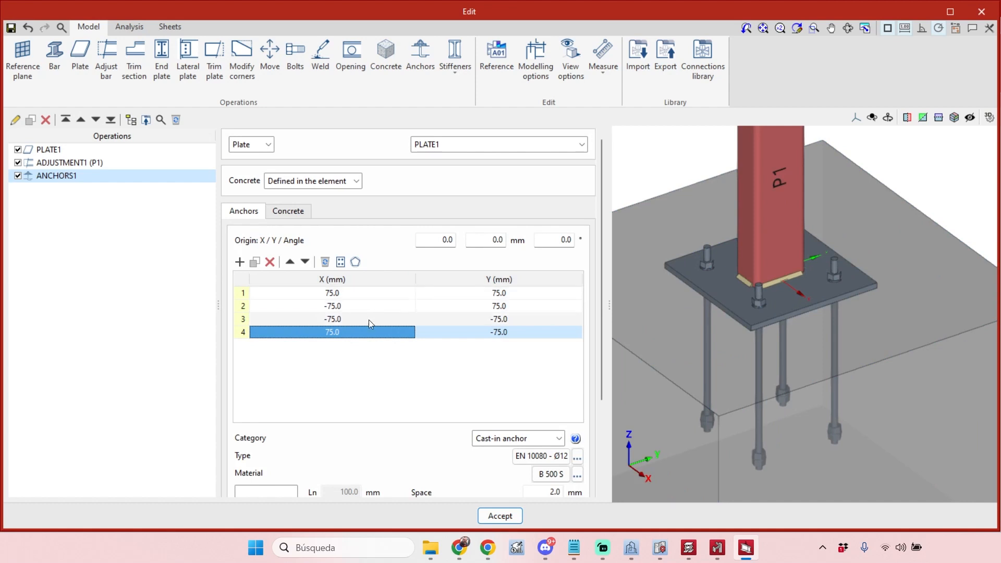
click(357, 295)
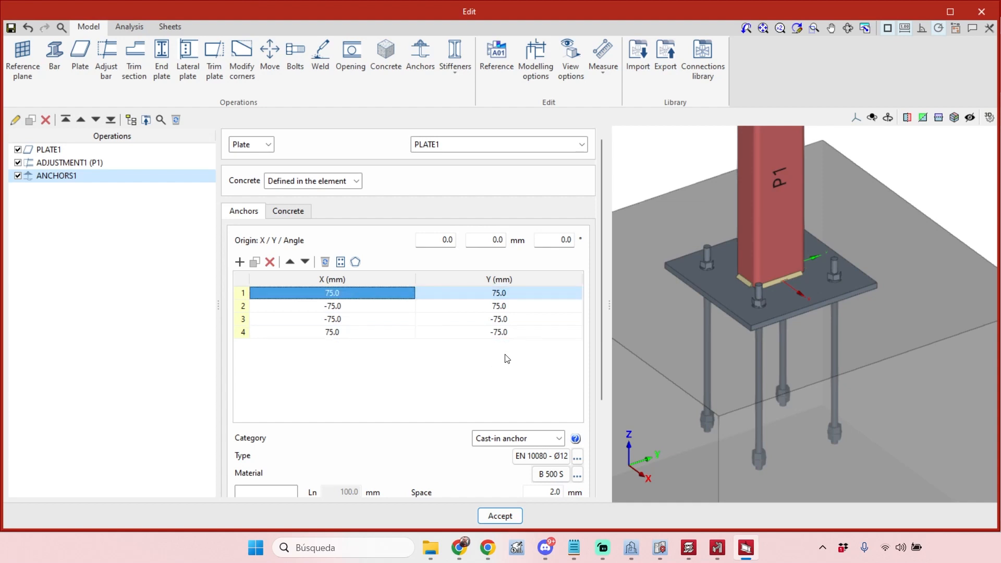
click(491, 334)
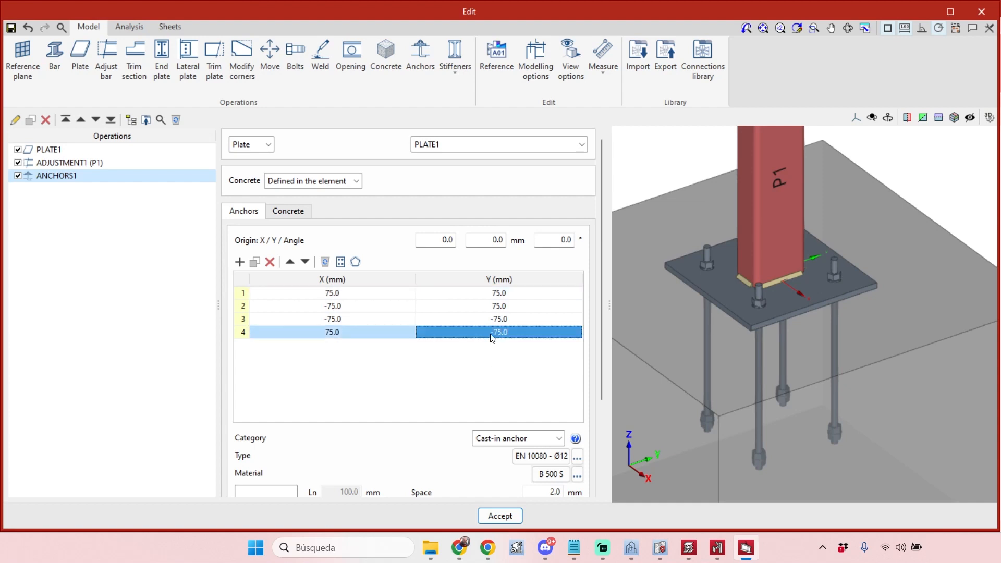
- Copy the entire ANCHORS1 coordinate table to the clipboard
click(386, 296)
right_click(386, 296)
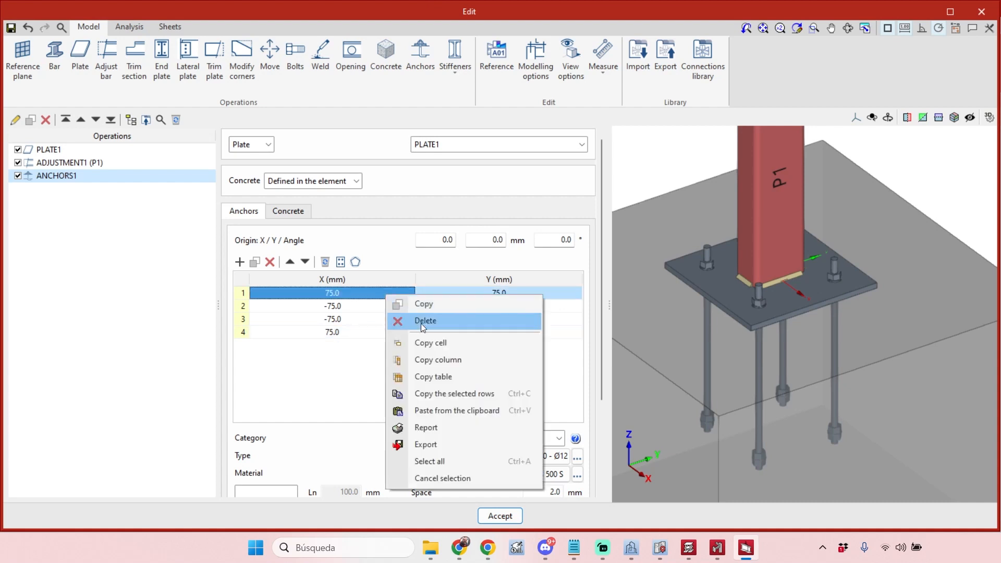
click(462, 376)
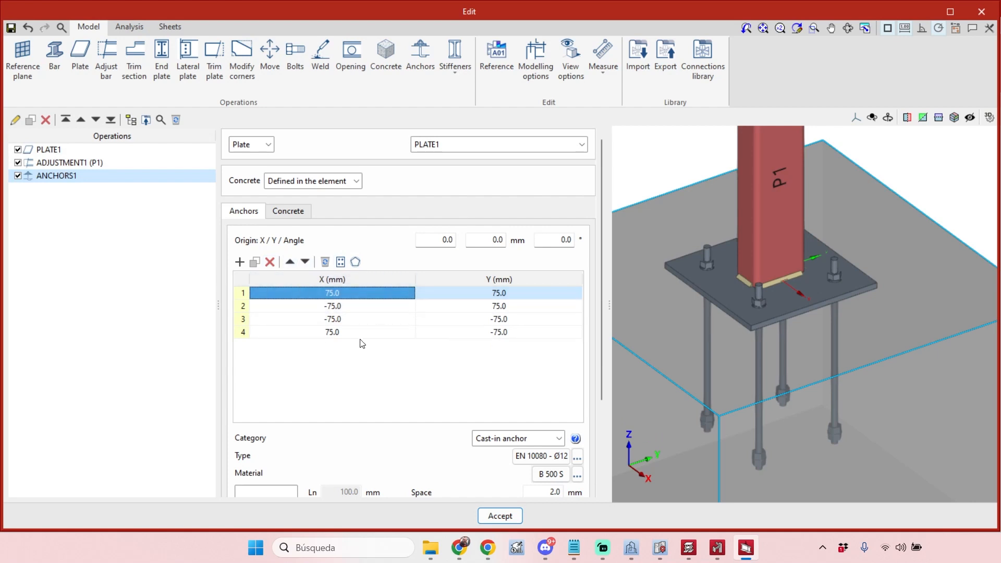
- Delete the first three anchors from the ANCHORS1 table and add three new rows
click(269, 262)
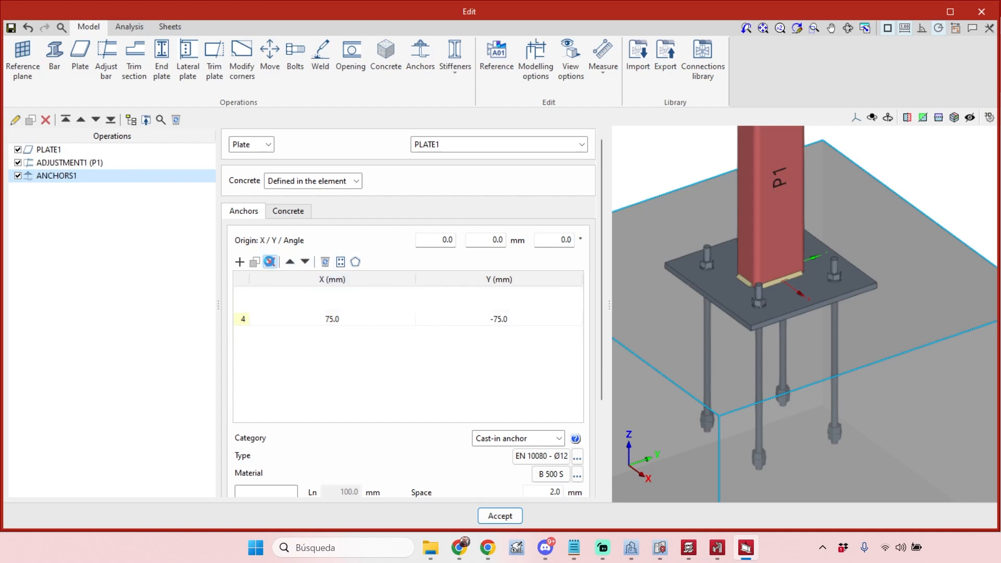
click(270, 262)
click(271, 262)
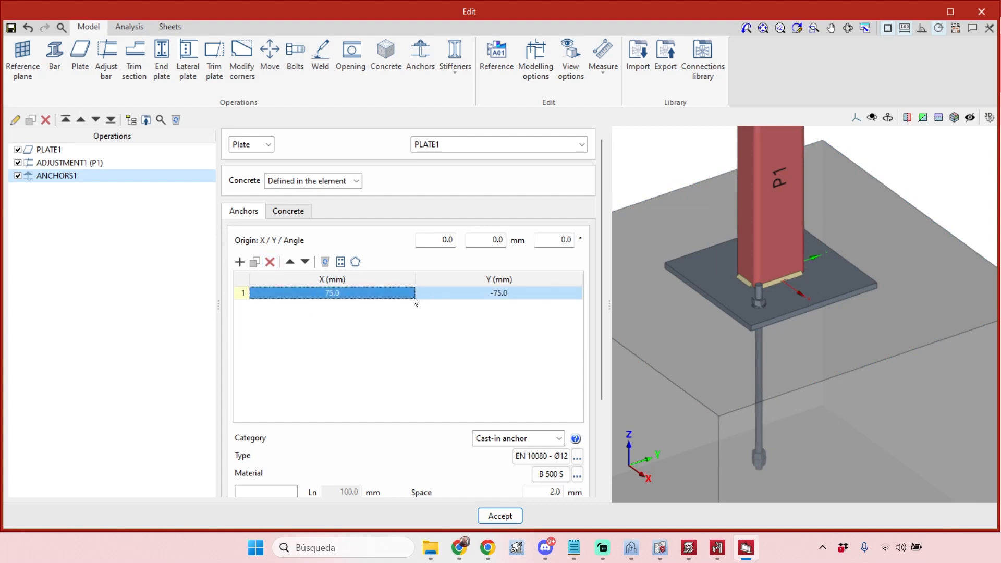
click(240, 261)
click(240, 261)
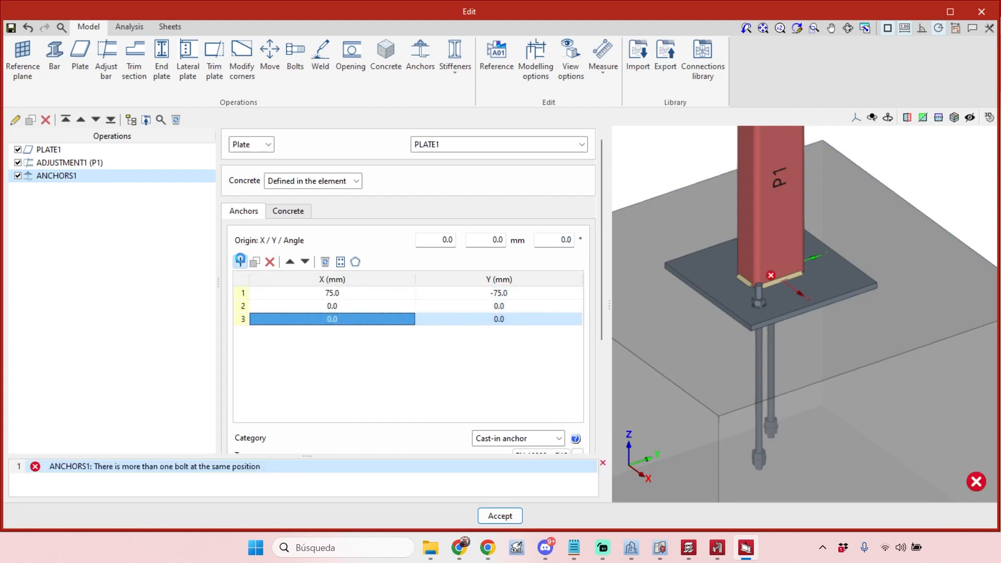
click(239, 262)
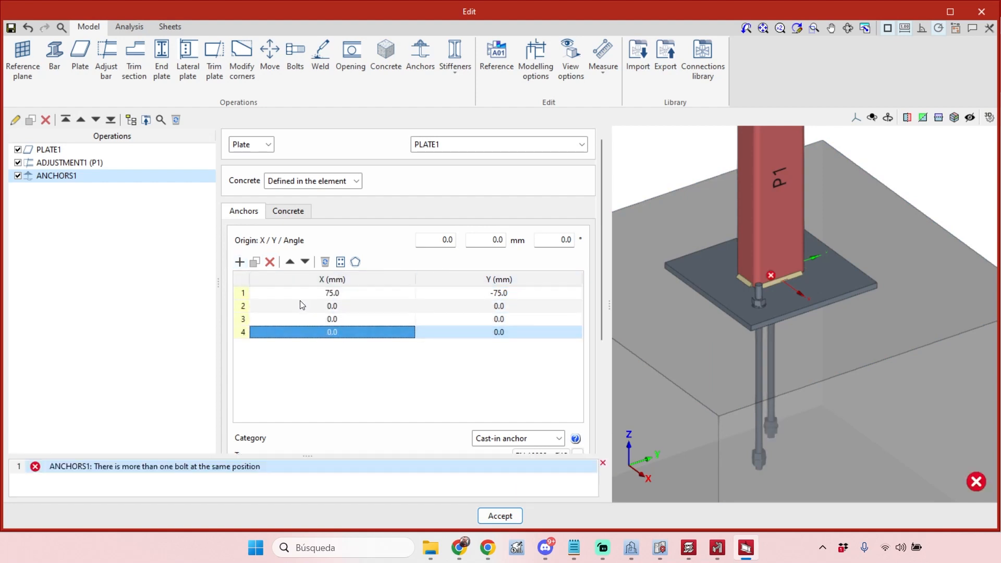
- Paste the copied coordinate table over the ANCHORS1 rows, starting at the first row
right_click(346, 295)
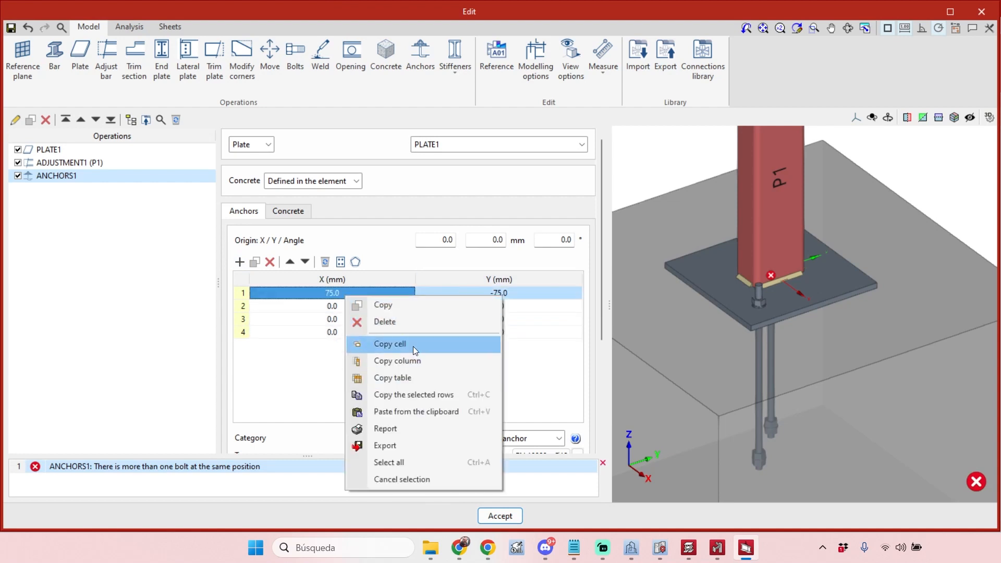
click(417, 412)
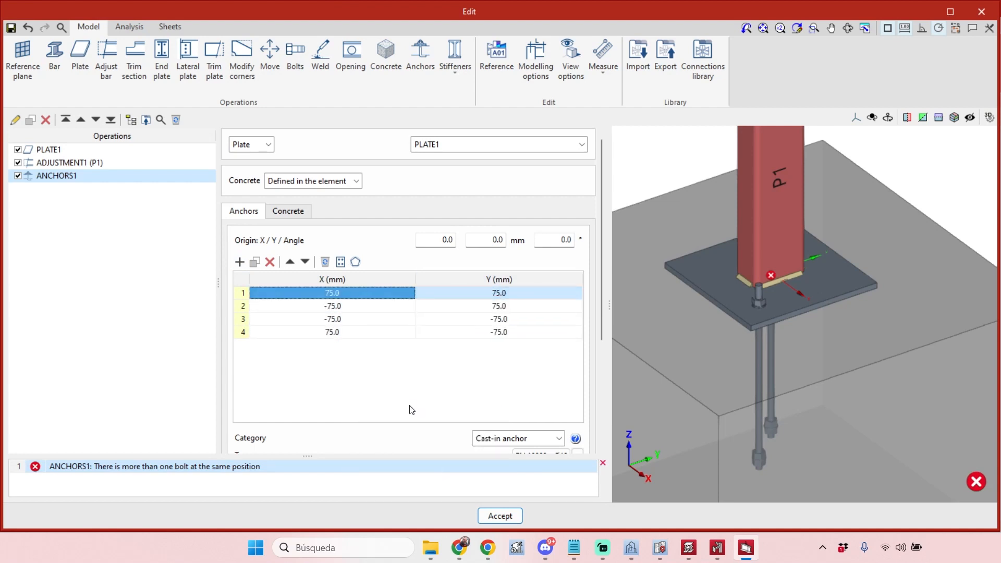
click(451, 333)
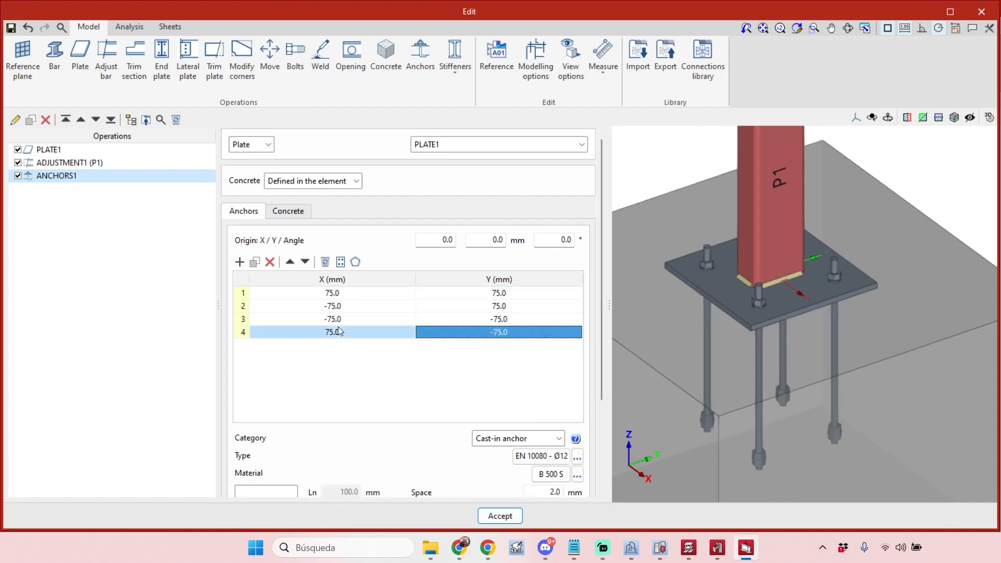
- Delete all four anchors from the ANCHORS1 table
click(274, 258)
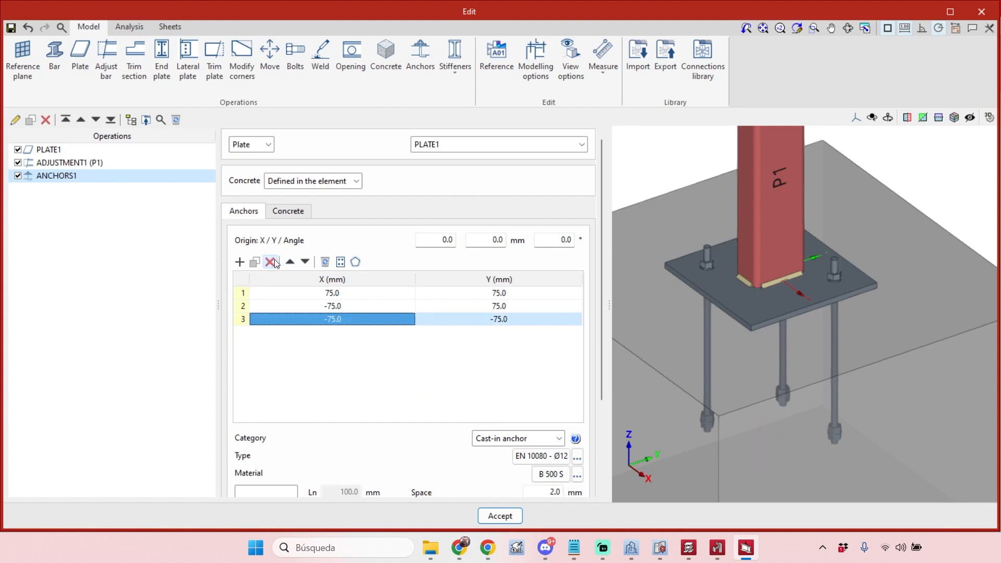
click(274, 258)
click(275, 259)
click(274, 258)
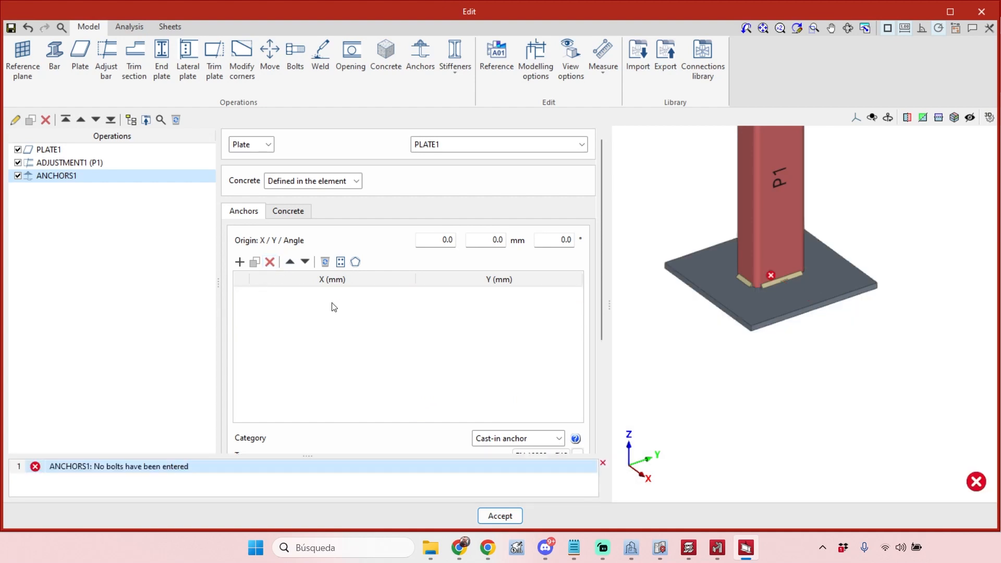
- Add one anchor row to ANCHORS1 and paste the copied table over it, restoring four anchors at ±75 mm in X and Y
click(240, 262)
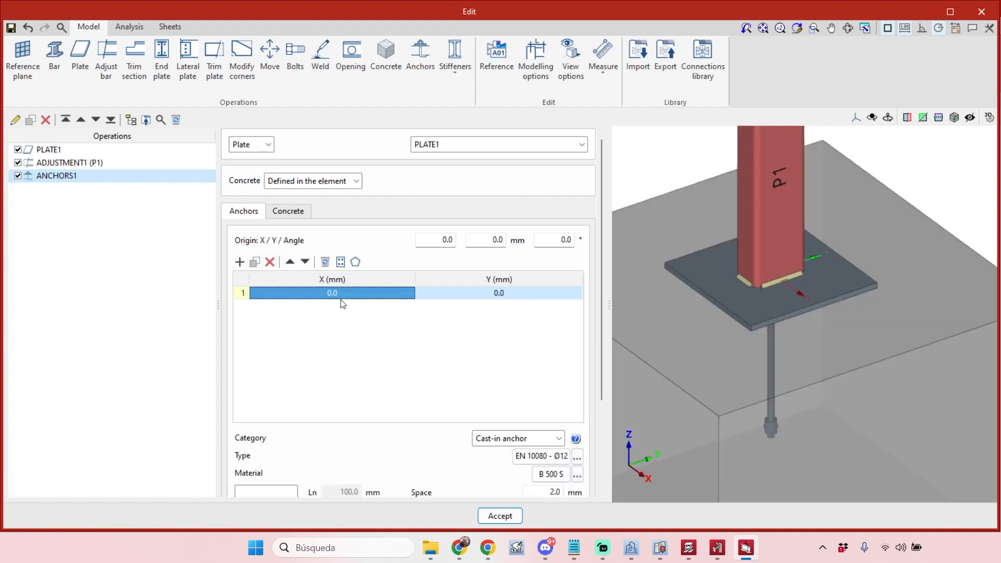
right_click(345, 296)
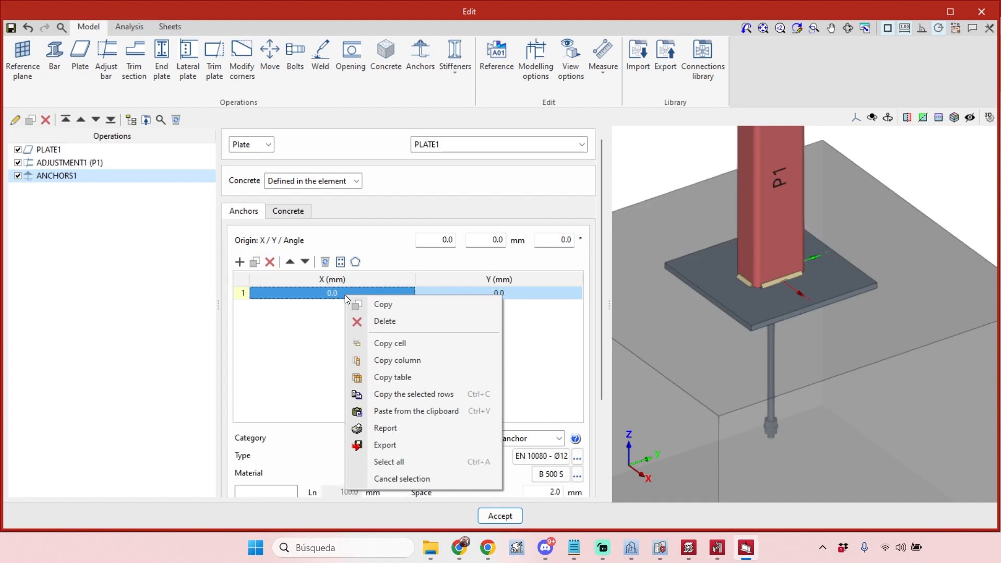
click(400, 408)
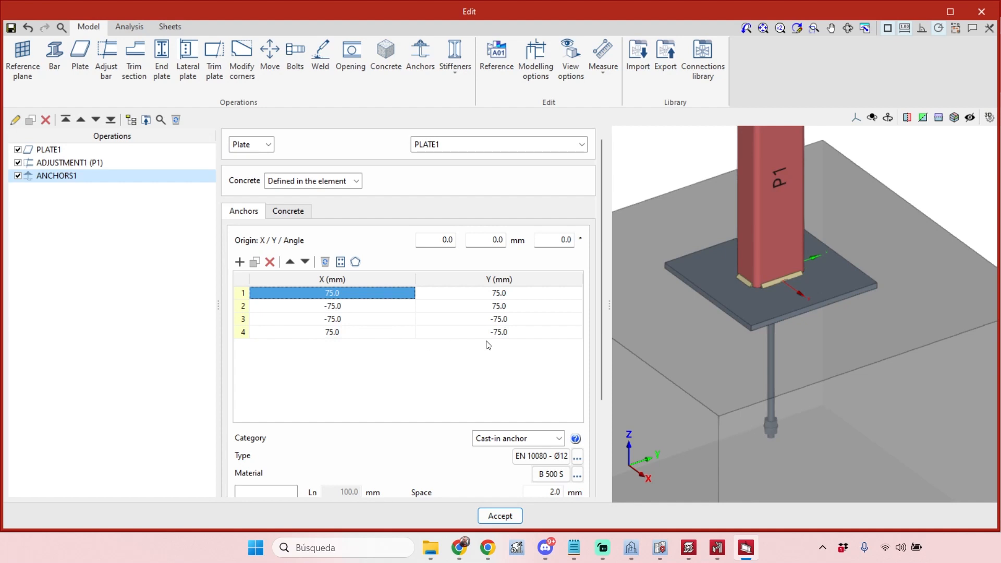
click(355, 308)
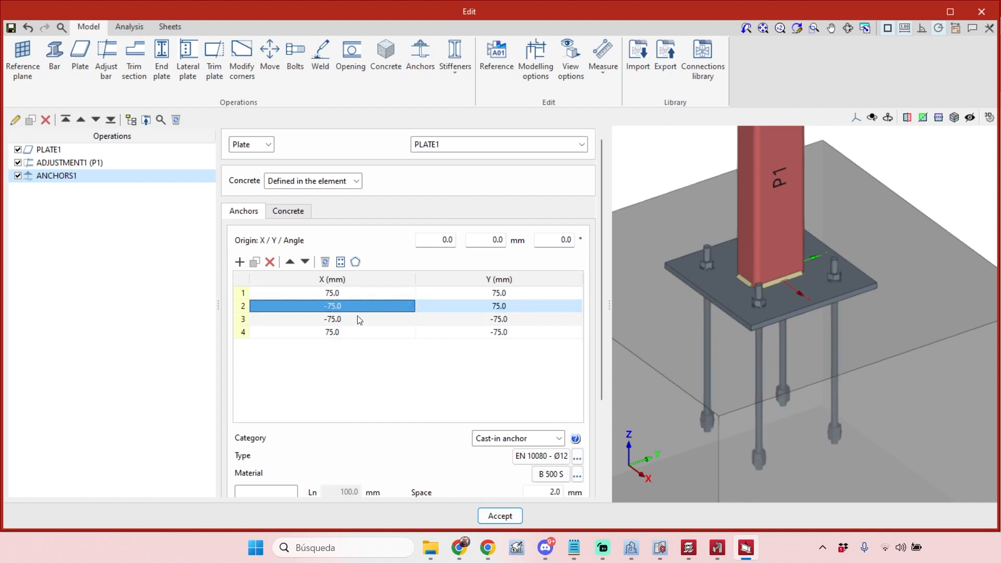
click(357, 318)
click(358, 334)
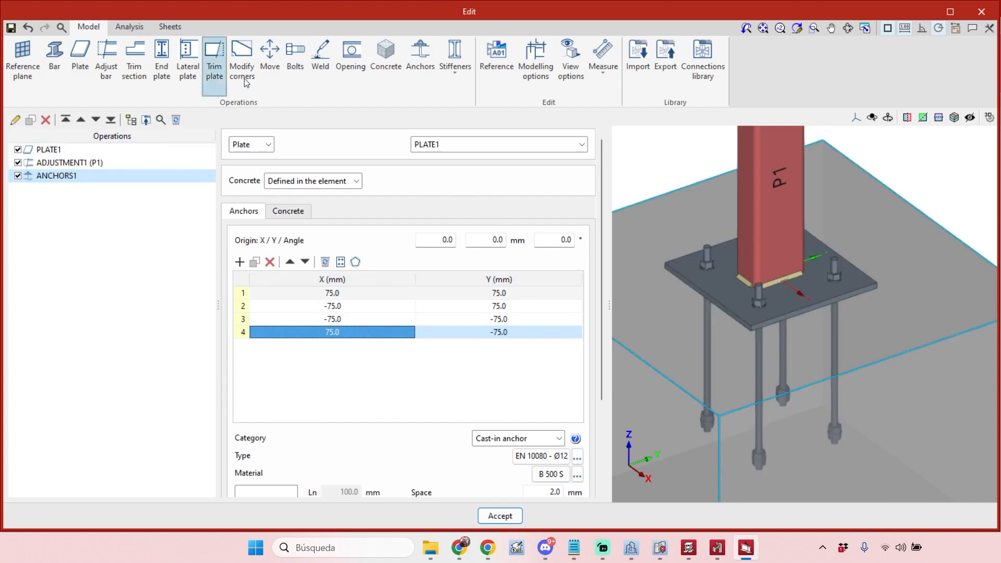
- Try a circular Opening operation on section P1 and delete it
click(359, 65)
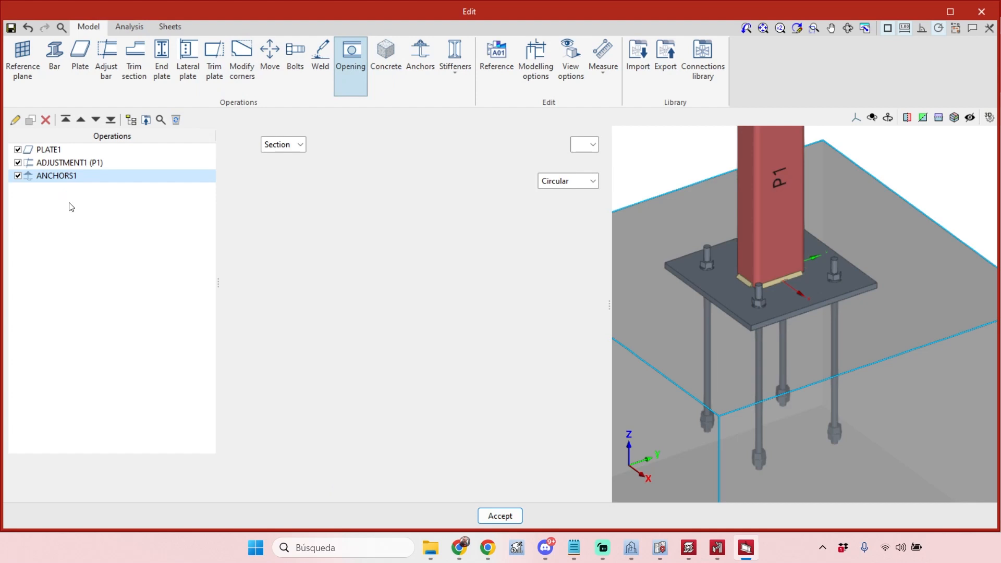
click(579, 145)
click(580, 159)
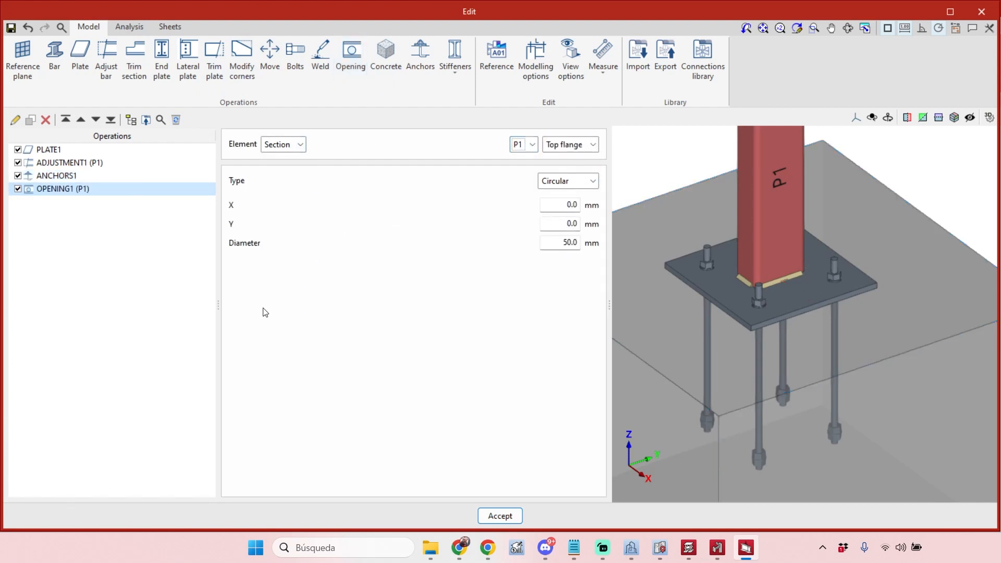
click(45, 120)
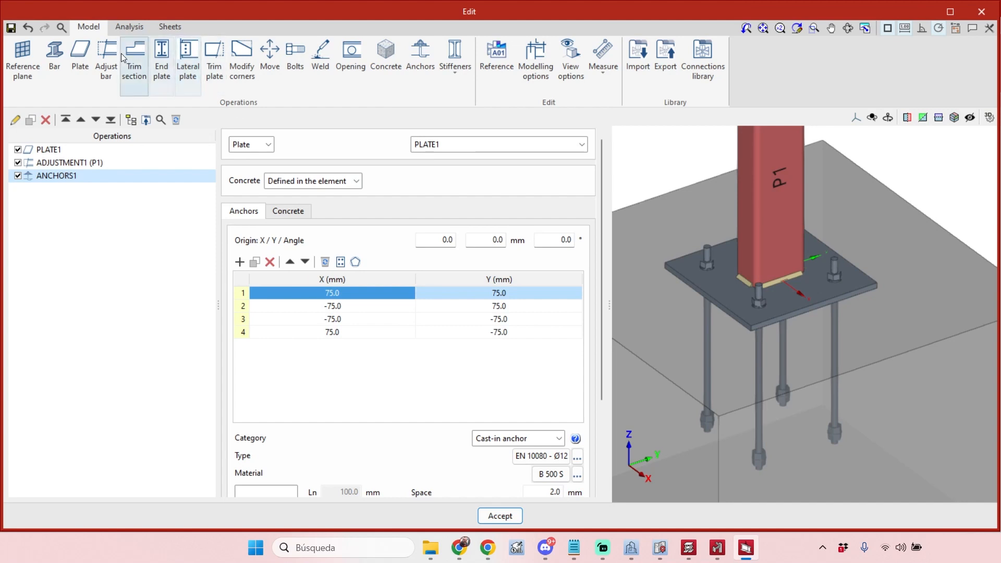
- Try a new polygonal Plate operation by adding and removing one vertex row, and delete the plate operation
click(83, 53)
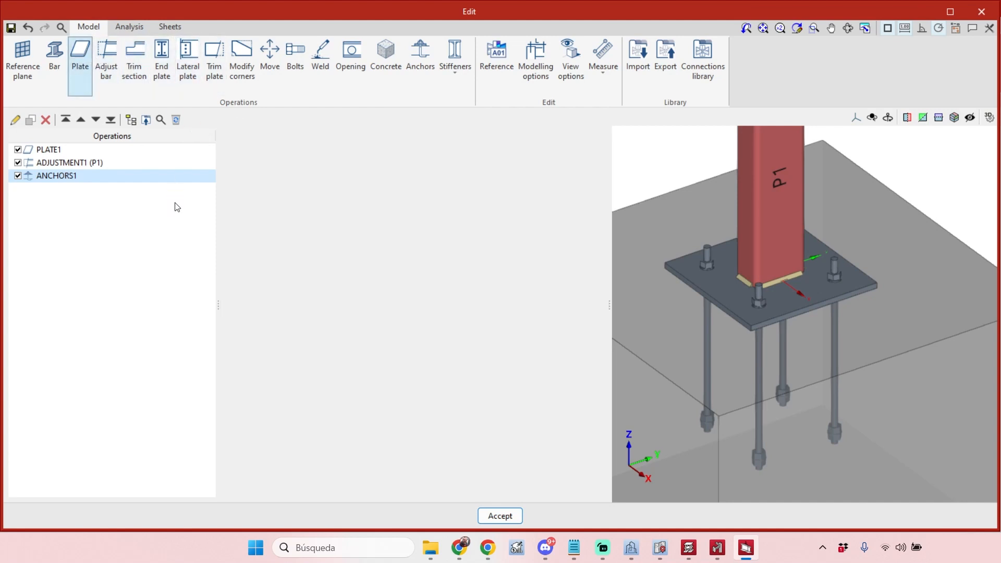
click(547, 210)
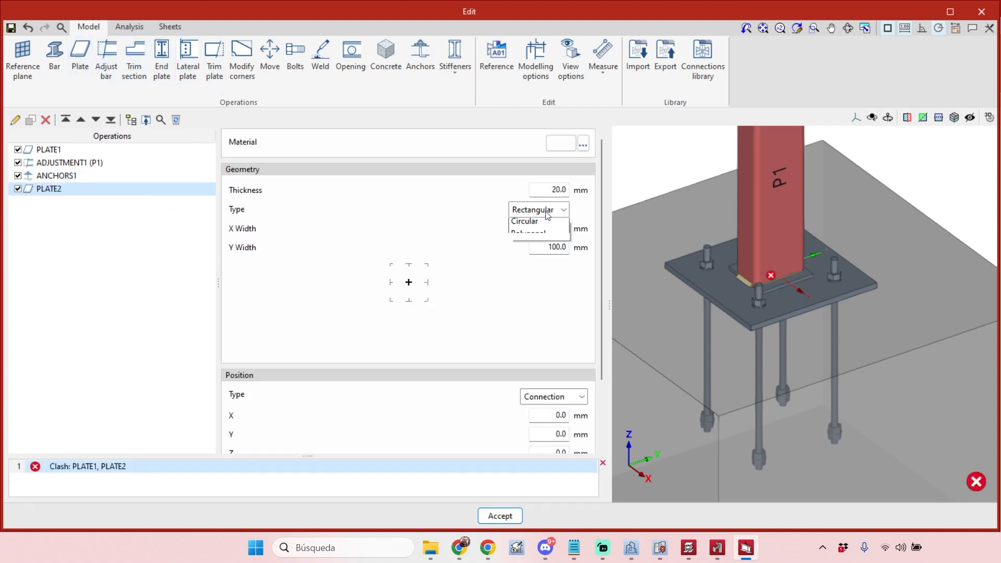
click(549, 246)
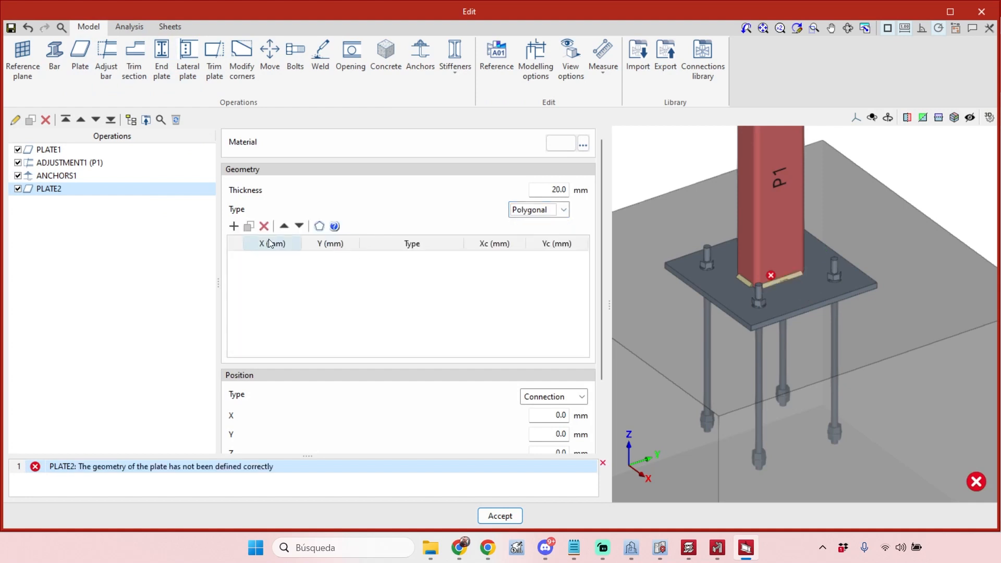
click(236, 226)
right_click(269, 258)
double_click(269, 257)
click(259, 281)
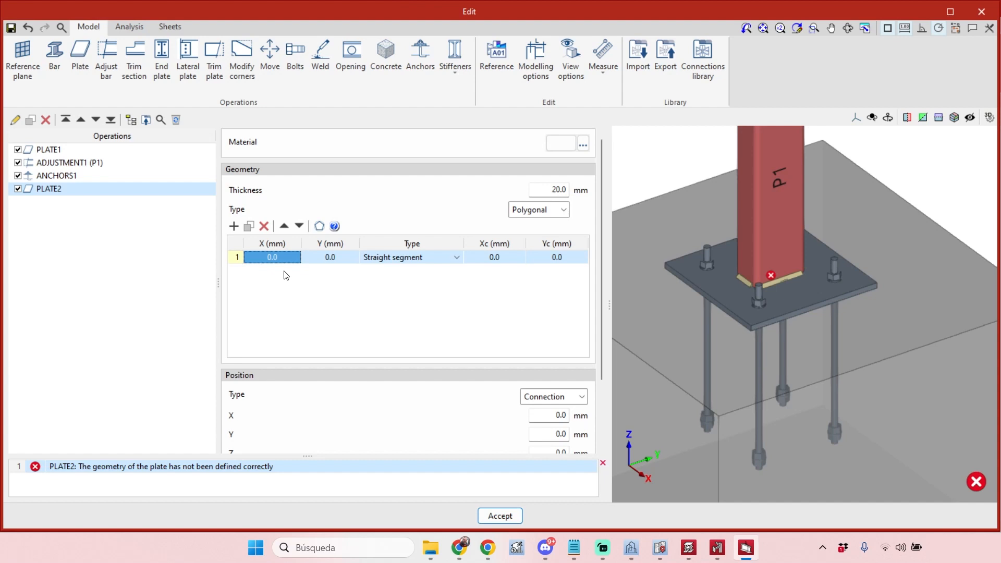
click(264, 226)
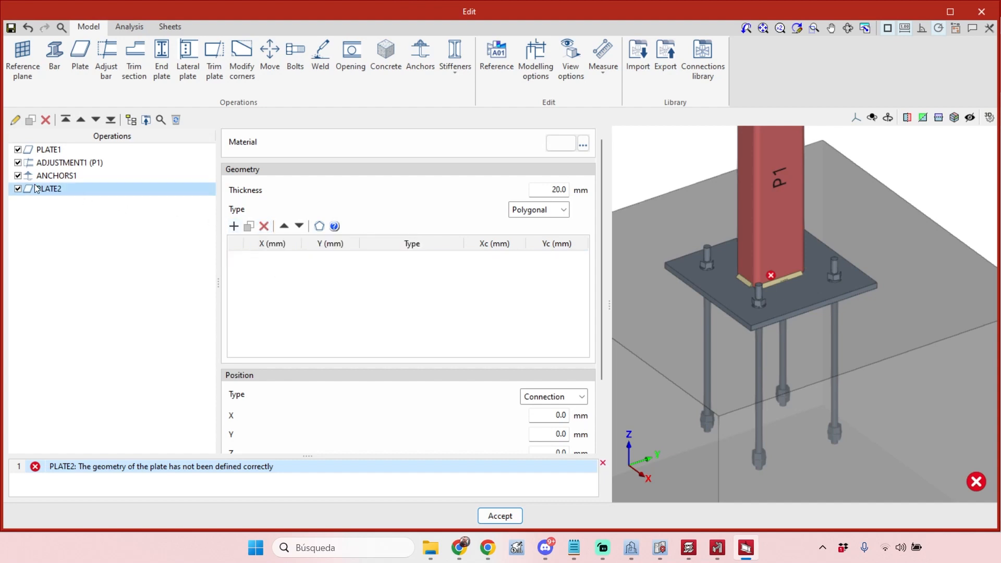
click(47, 119)
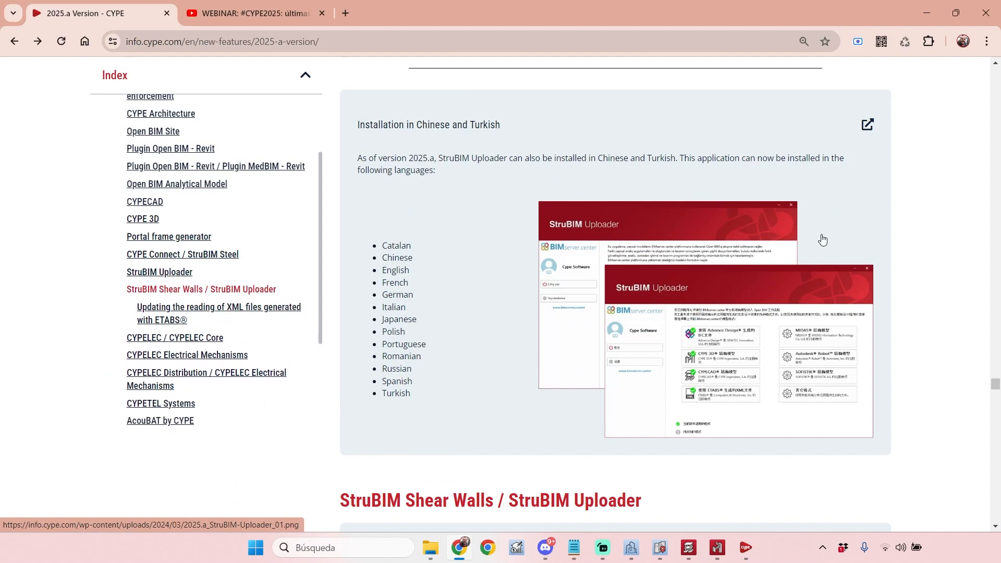
- Read the StruBIM Uploader section on the CYPE 2025.a new-features page about installation in Chinese and Turkish
scroll(864, 213, up, 3)
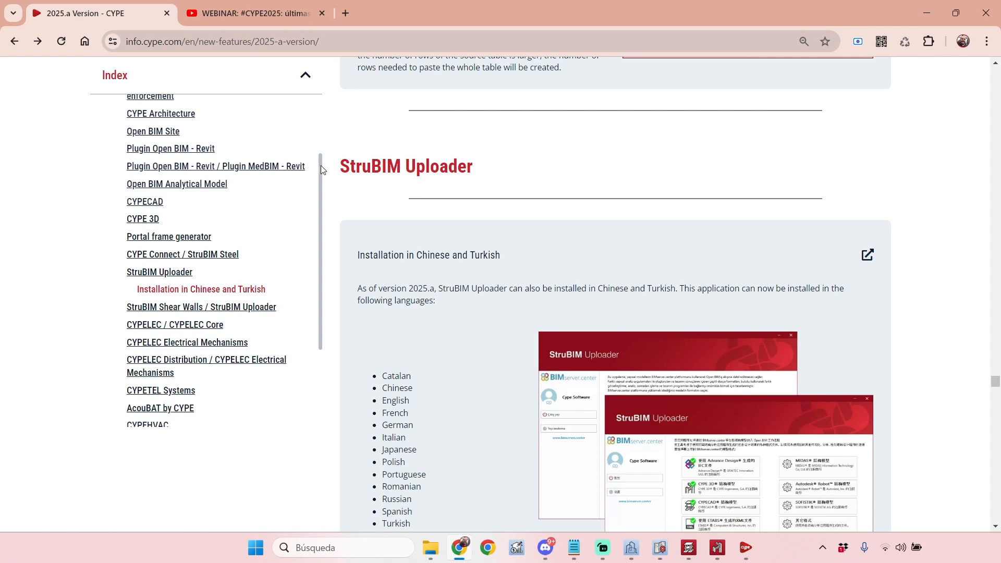
drag(345, 167, 477, 174)
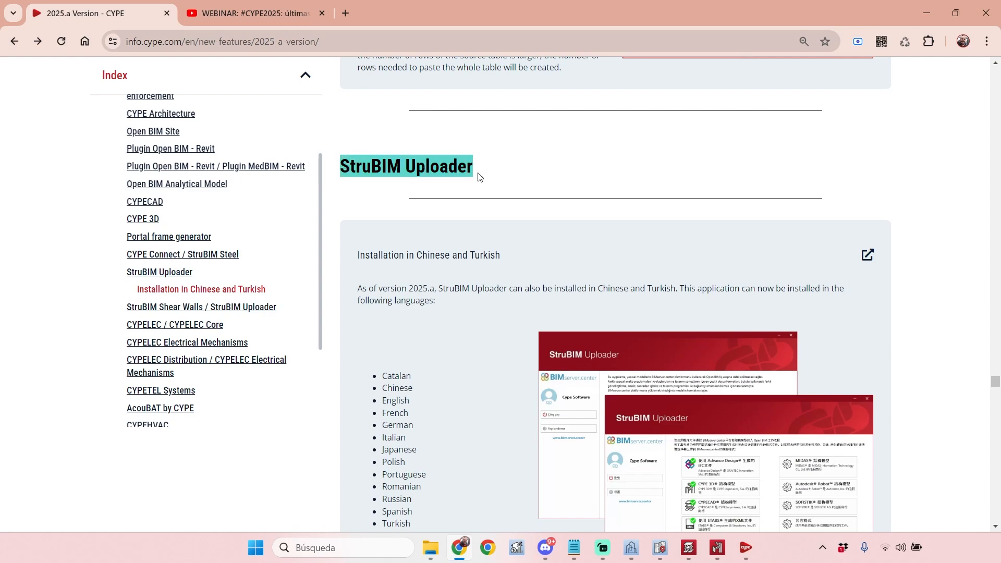
click(479, 173)
scroll(480, 172, down, 1)
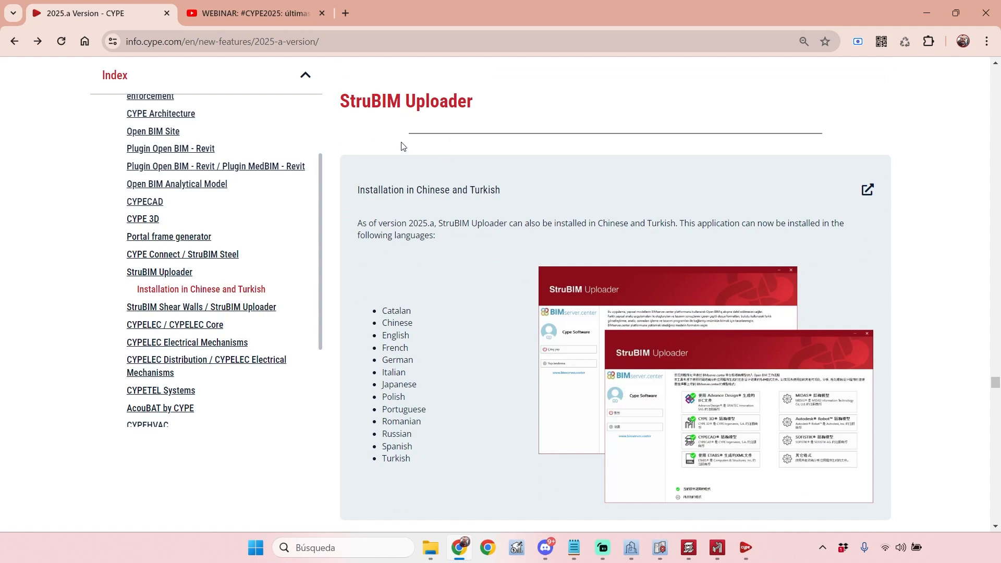
scroll(415, 397, down, 1)
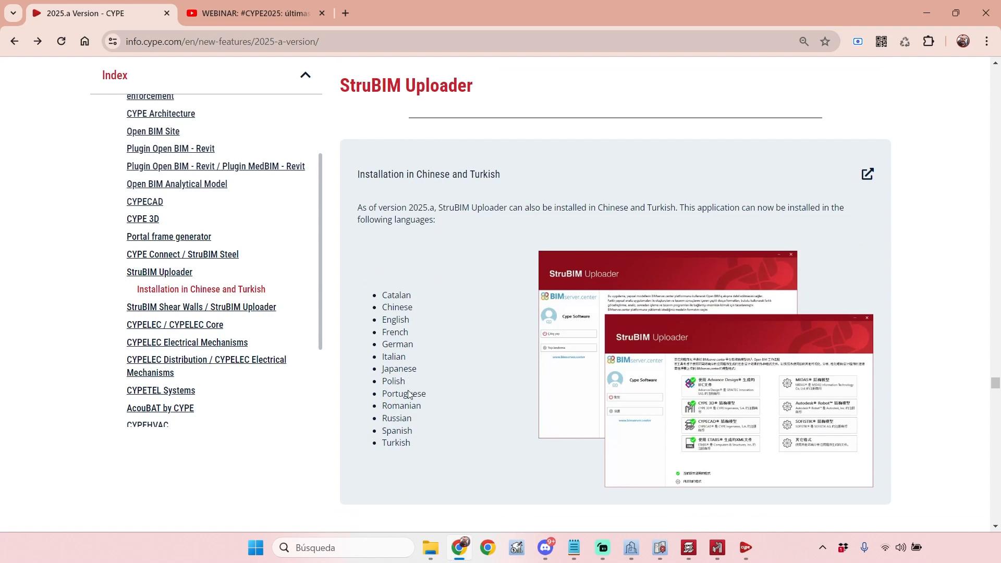
scroll(422, 276, up, 1)
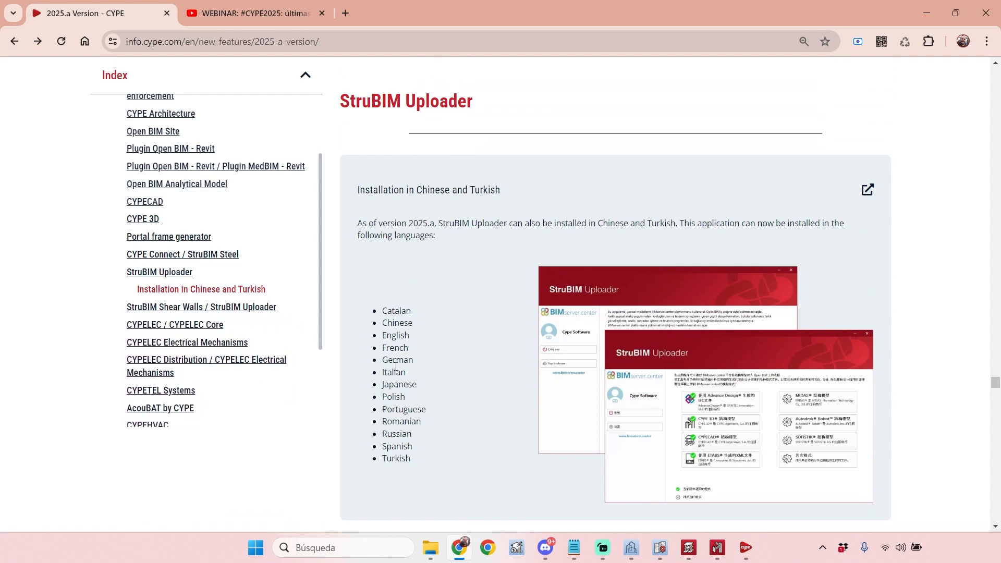
scroll(407, 433, down, 1)
scroll(411, 256, up, 1)
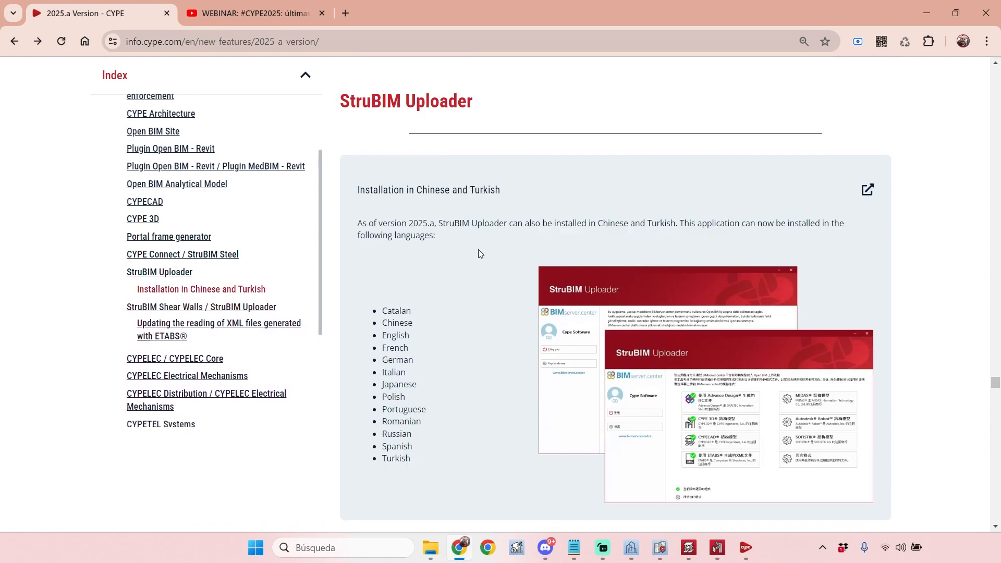
scroll(476, 249, down, 1)
- Examine the StruBIM Shear Walls / StruBIM Uploader note about reading XML files generated with ETABS
scroll(474, 249, down, 2)
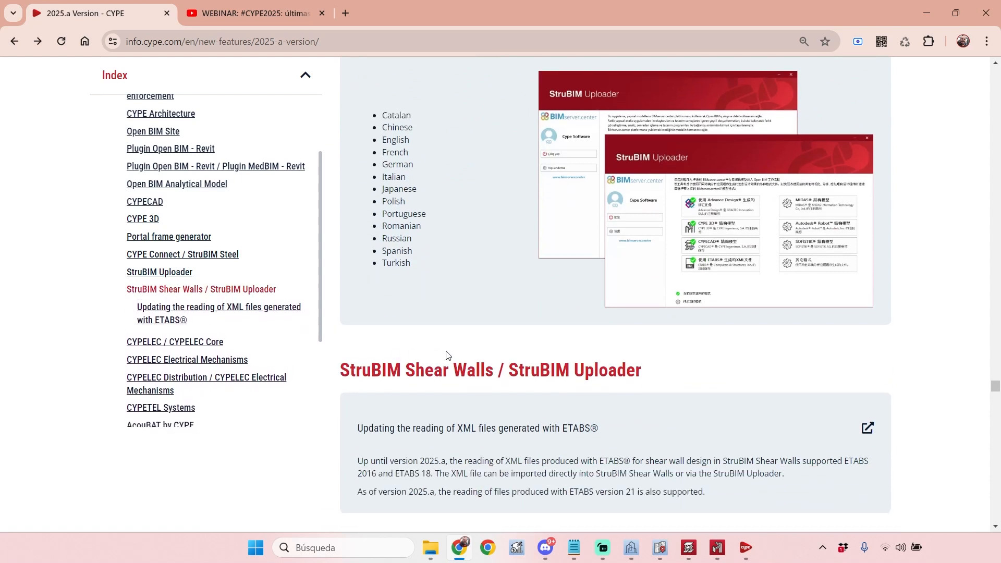
drag(540, 370, 626, 370)
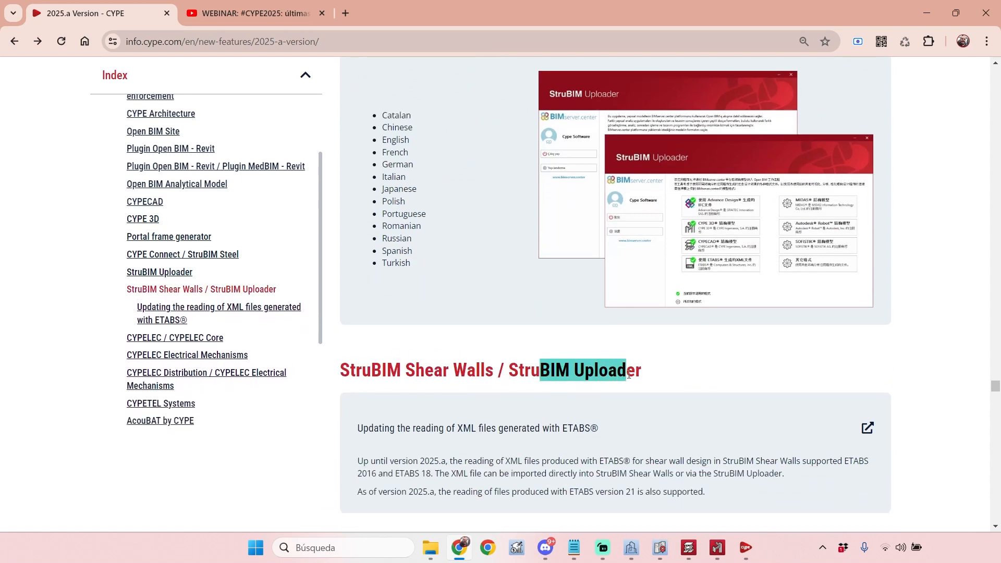
scroll(620, 372, down, 1)
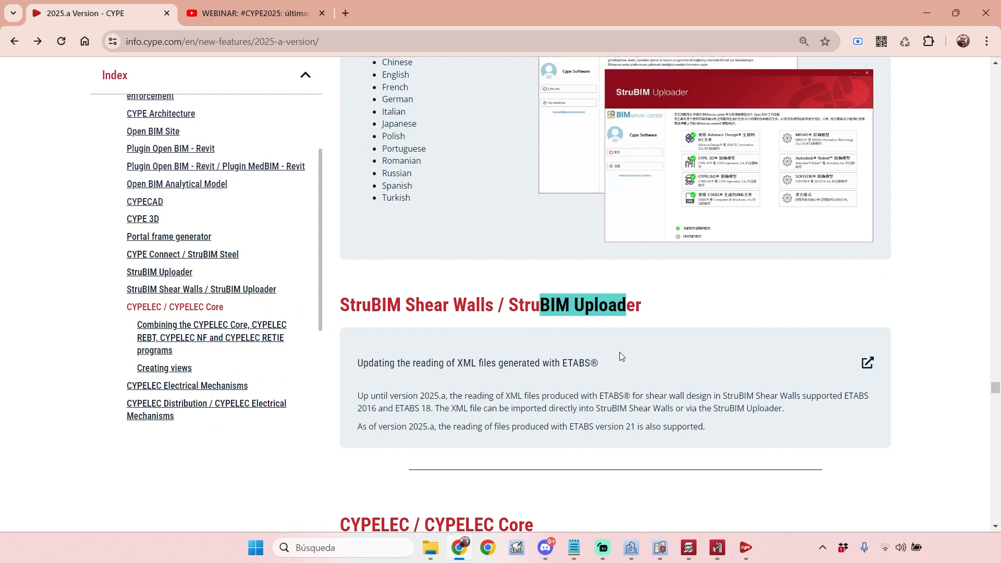
click(535, 306)
drag(532, 306, 626, 306)
drag(604, 365, 562, 364)
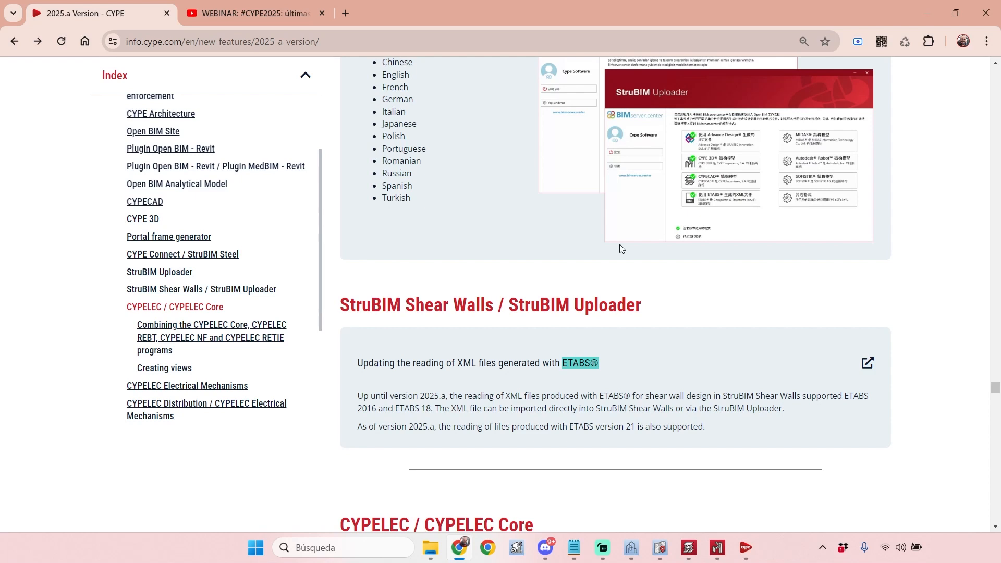
drag(458, 363, 496, 365)
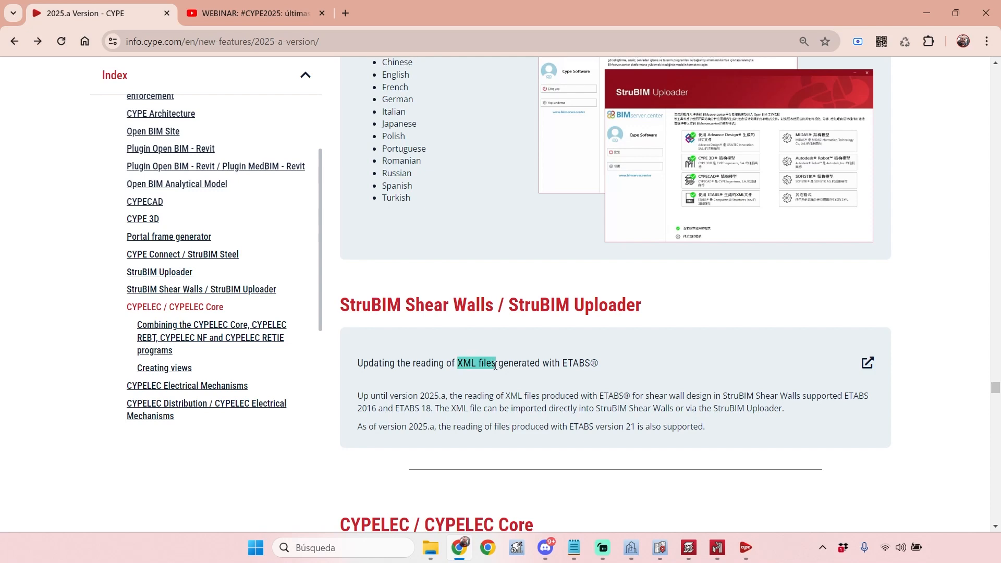
click(565, 361)
drag(637, 308, 509, 306)
click(611, 309)
scroll(662, 317, up, 1)
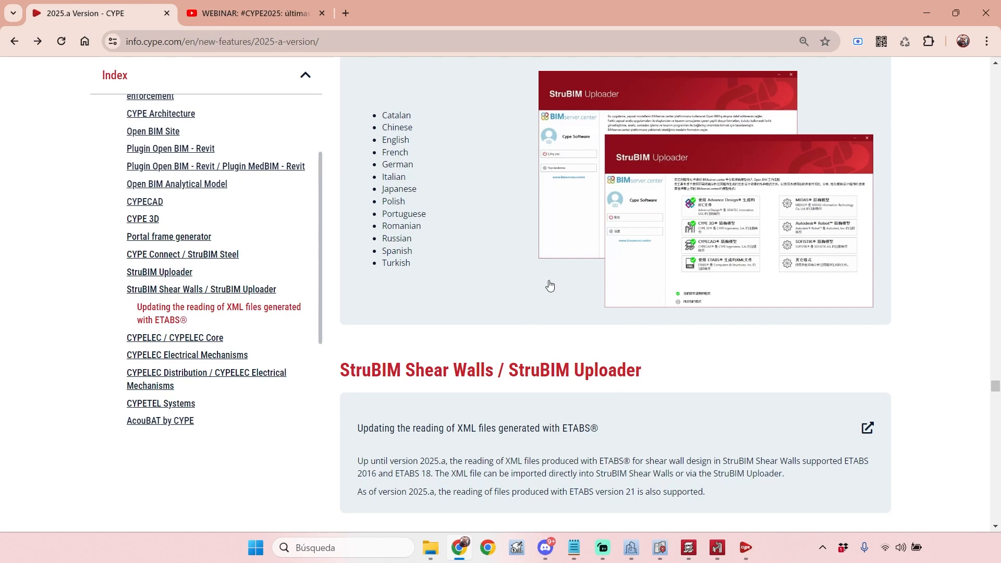
- Open BIMserver.center in a new browser tab and go to the account's project list
click(350, 14)
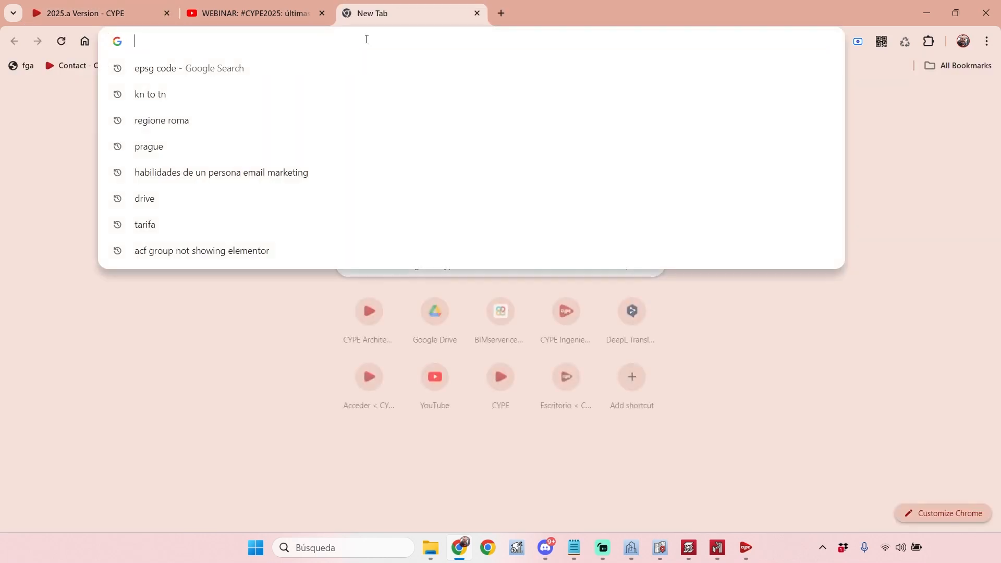
text(bim)
key(Return)
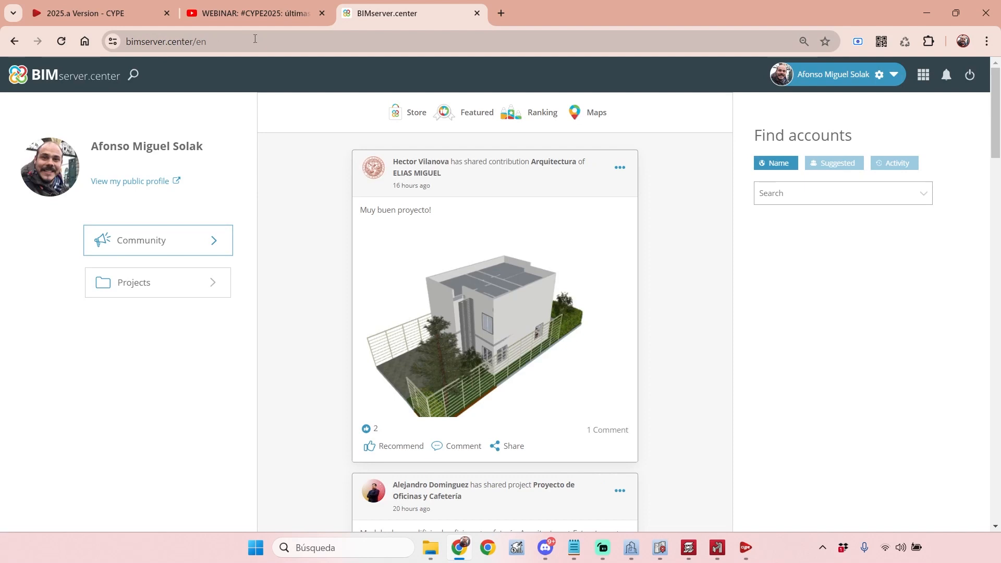
click(158, 282)
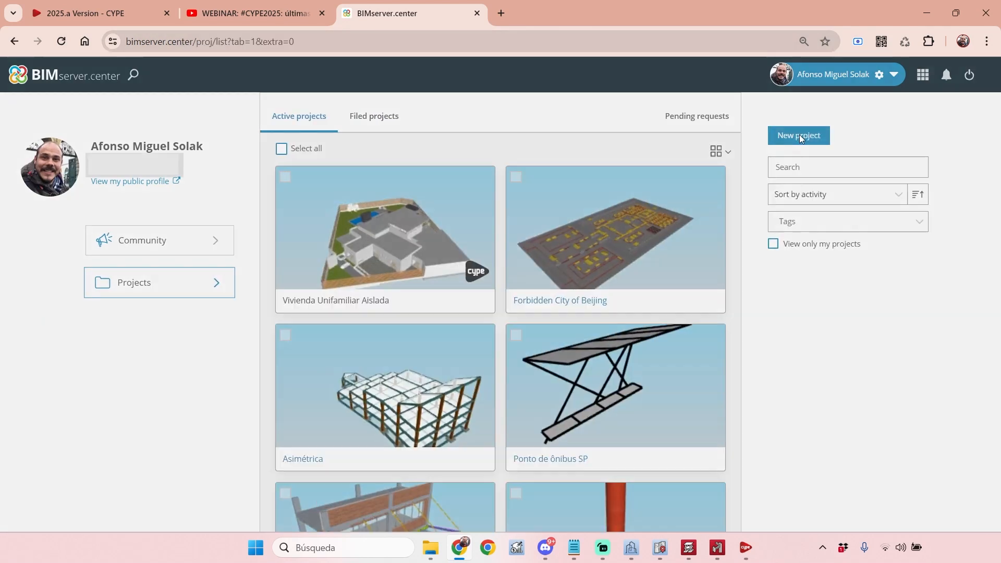
- Start a new BIMserver.center project and name it "ETABS to CYPE"
click(799, 135)
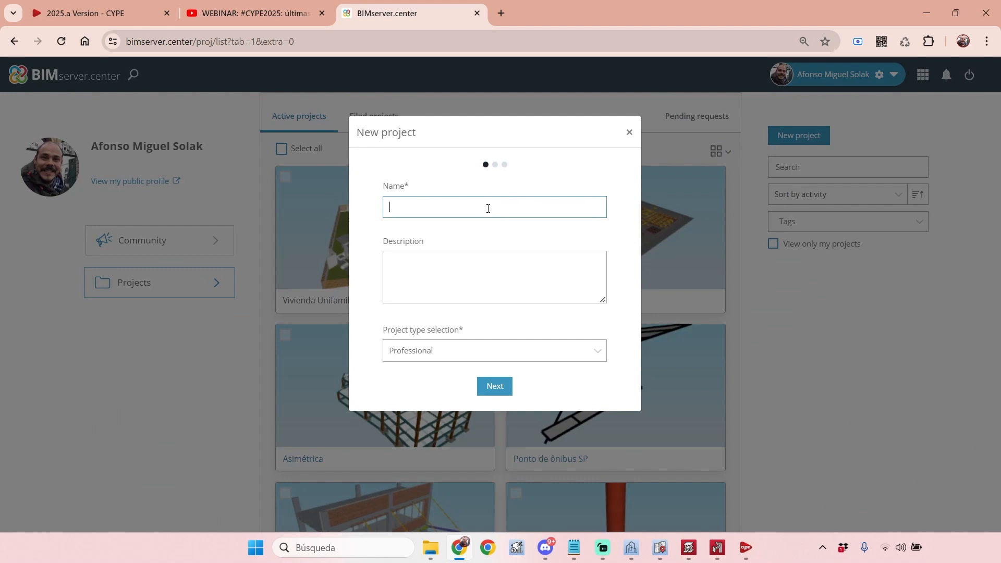
text(ETA BS to CYPE)
click(552, 263)
click(388, 207)
text(Conection)
key(BackSpace)
key(BackSpace)
key(BackSpace)
key(BackSpace)
key(BackSpace)
key(BackSpace)
key(BackSpace)
key(BackSpace)
key(BackSpace)
key(BackSpace)
triple_click(462, 204)
- Leave the description empty, set the project type to Generic (not professional) and continue to the view options
click(451, 273)
click(459, 356)
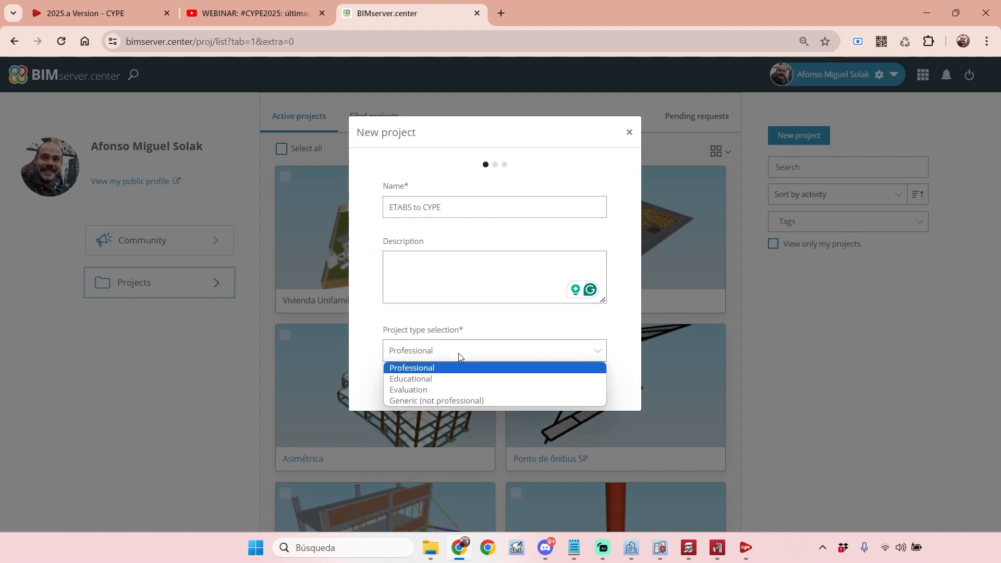
click(449, 402)
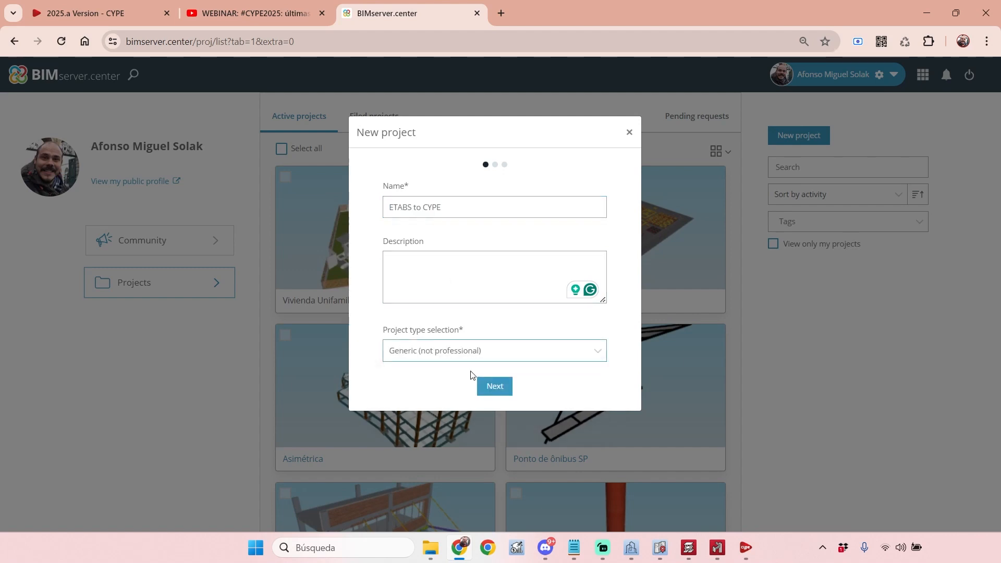
click(501, 386)
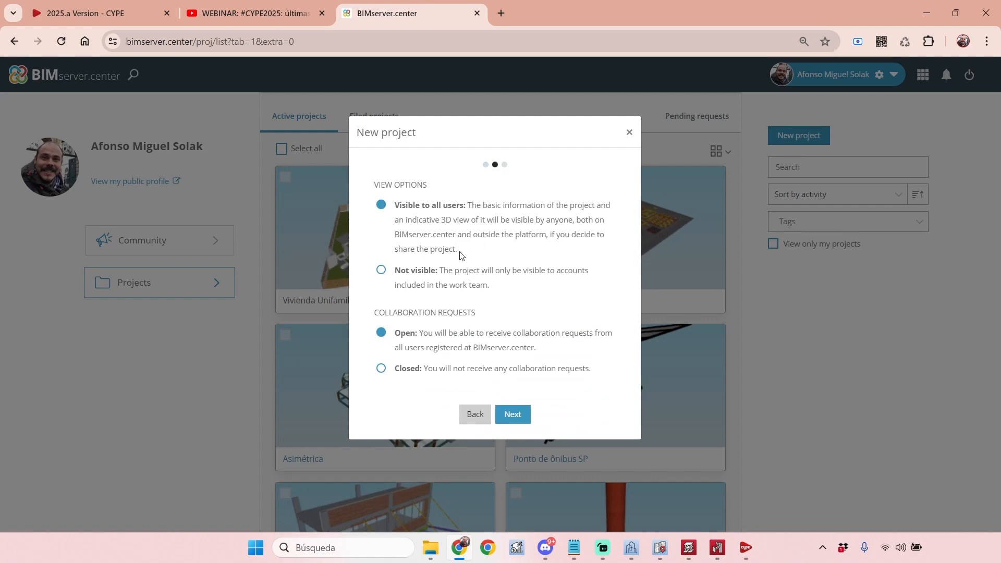
- Make the project not visible to other users and create it with contributions visible to all the team
click(422, 271)
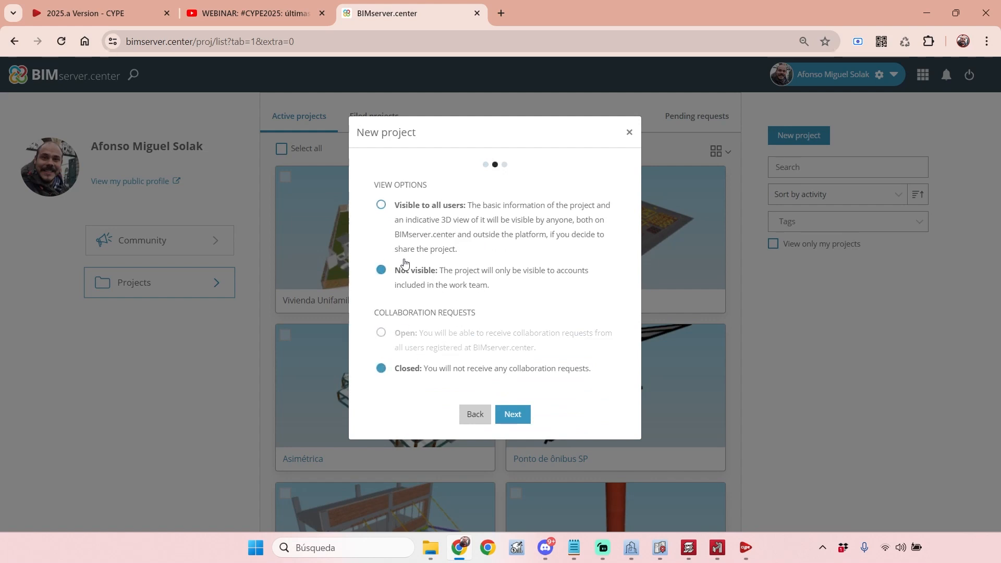
click(514, 416)
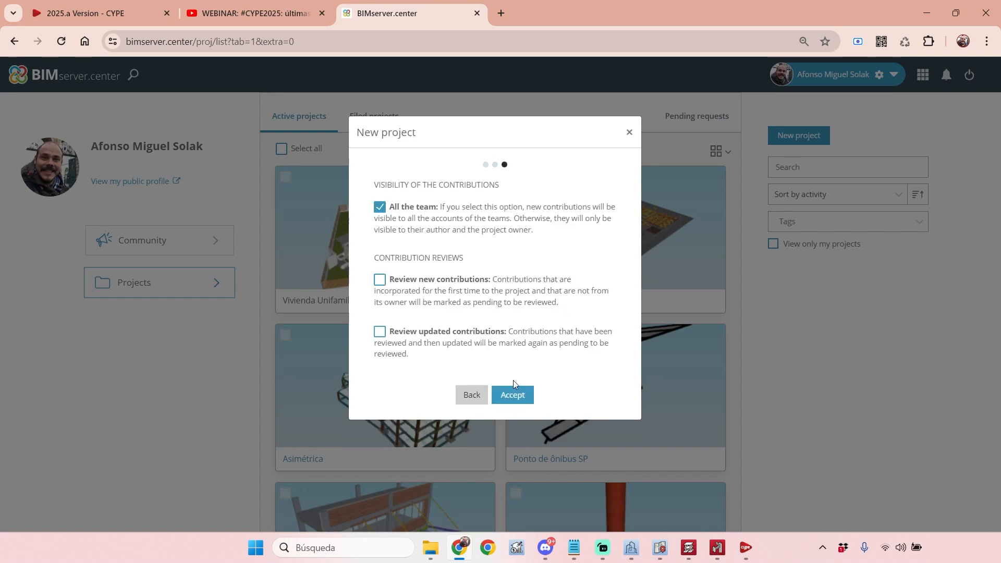
click(518, 396)
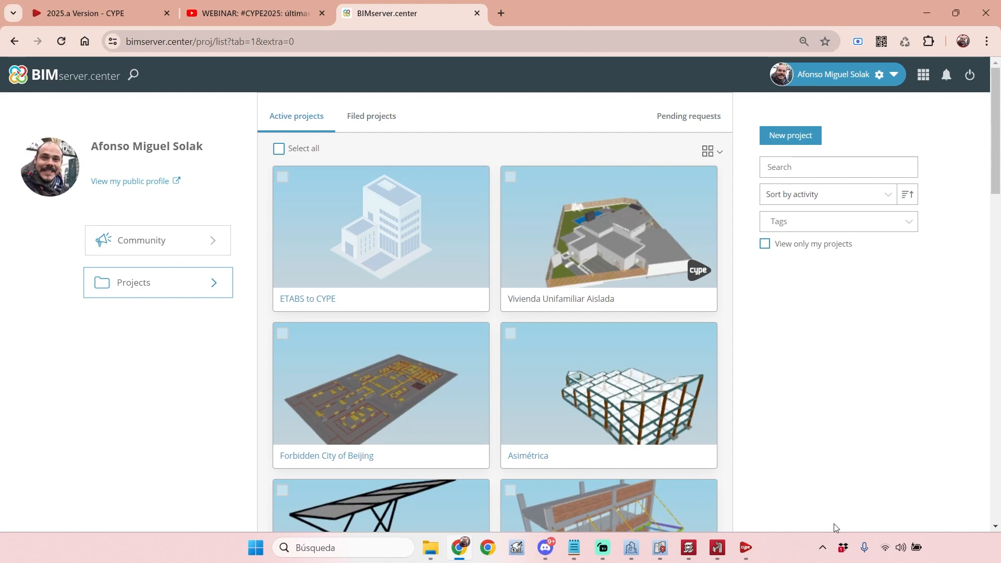
- Open the CYPE Menu and launch StruBIM Uploader from the Interoperability applications
click(823, 548)
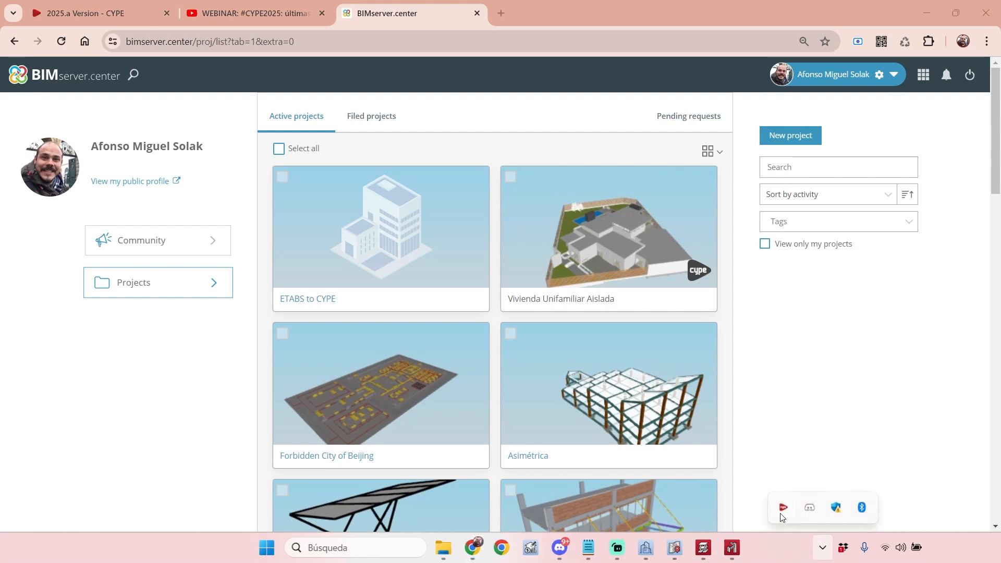
click(778, 511)
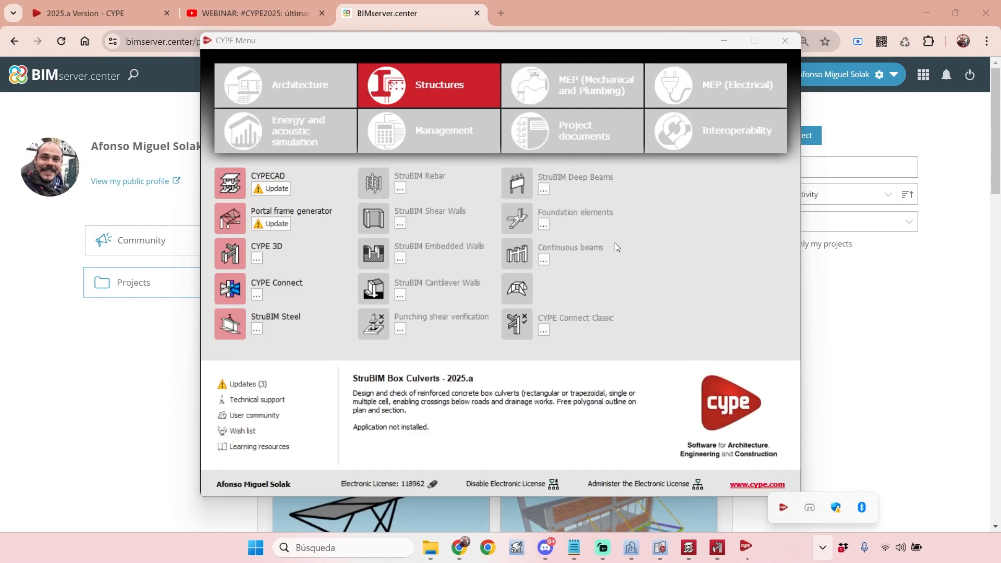
click(713, 140)
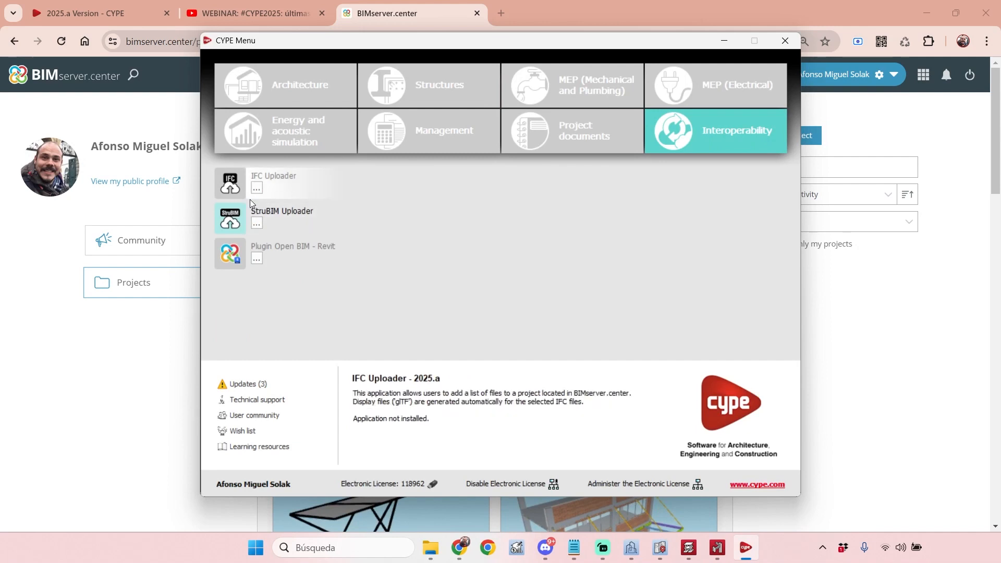
click(276, 214)
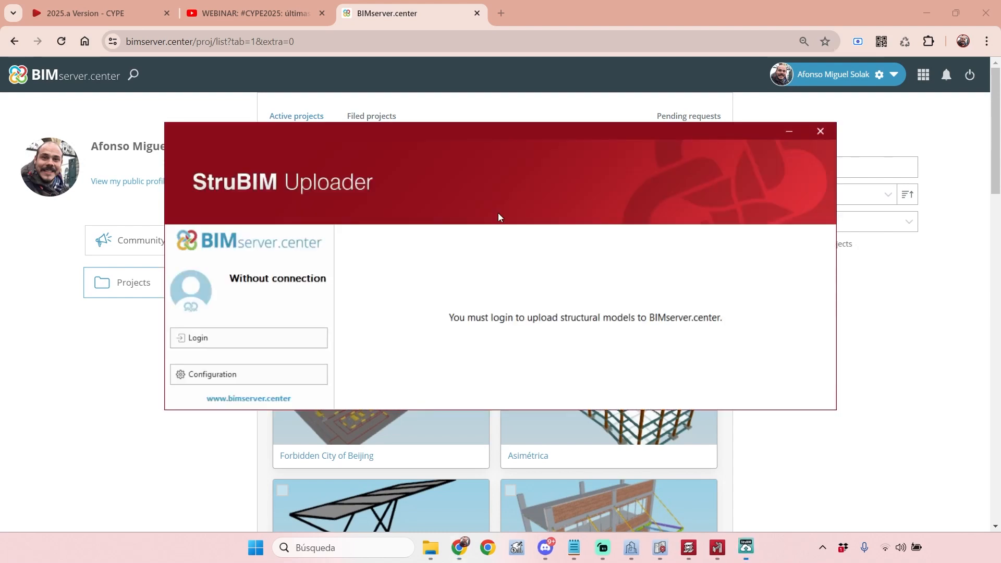
- Log in to BIMserver.center, allow StruBIM Uploader to access the account and return to the uploader with the authorization accepted
click(223, 338)
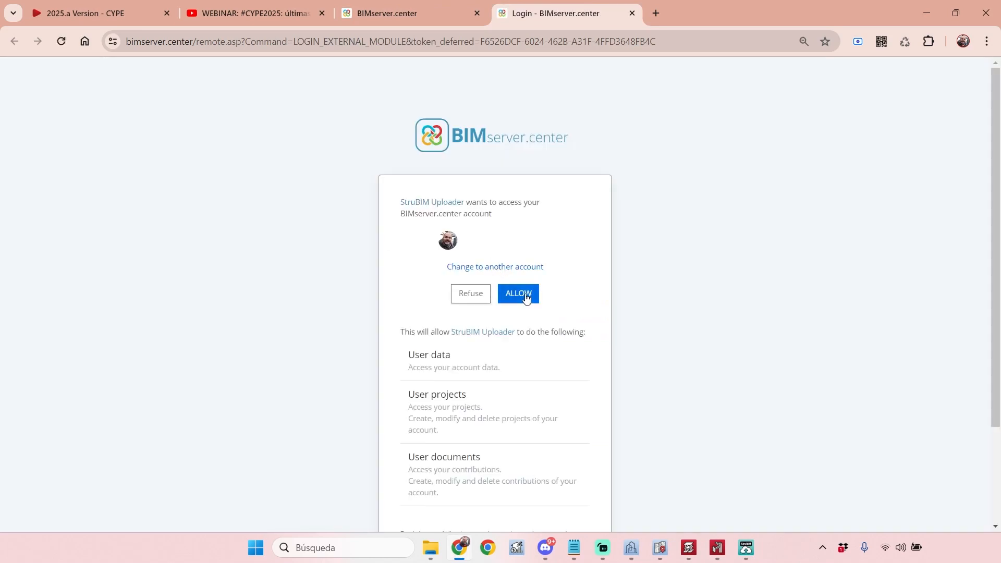
click(525, 294)
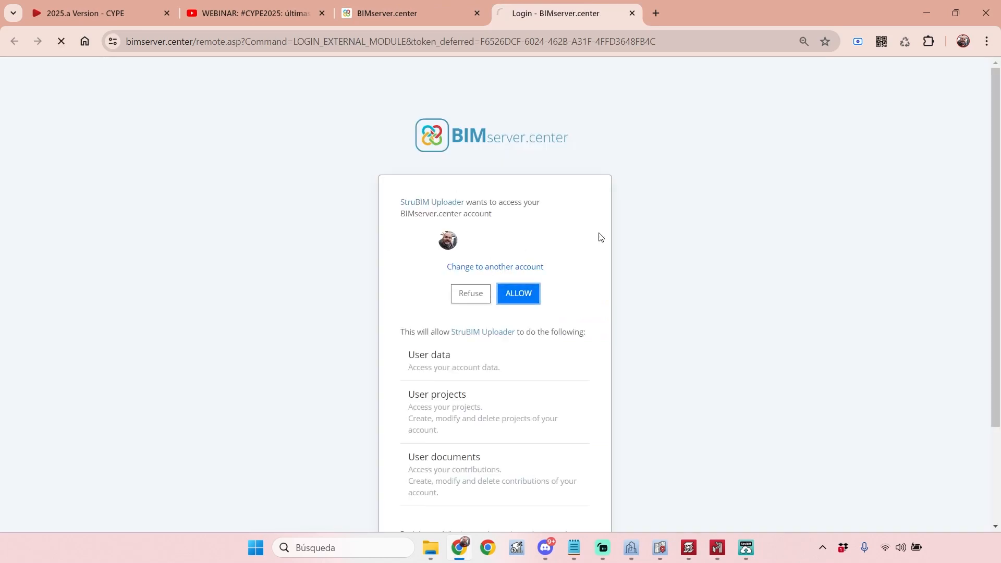
click(747, 547)
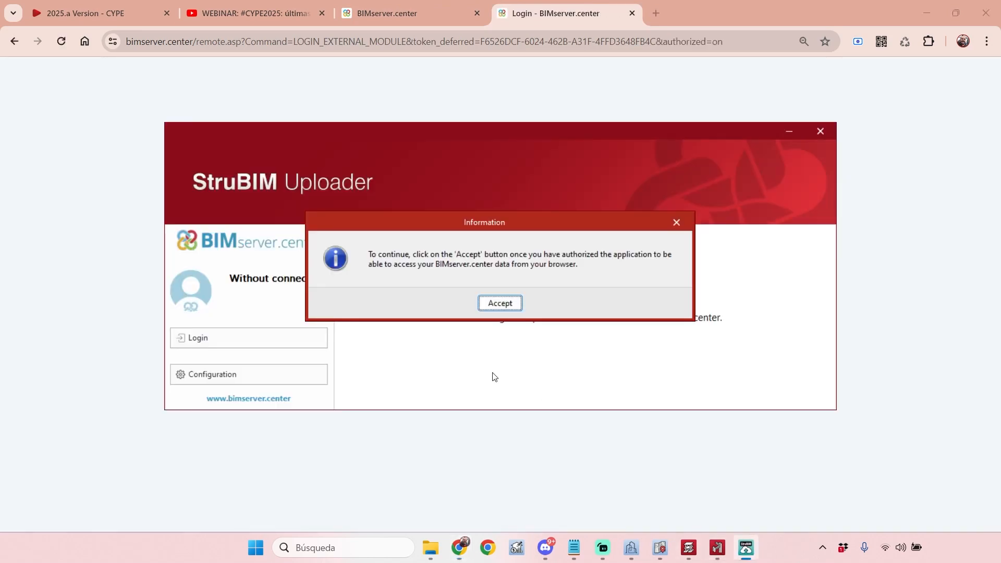
click(511, 311)
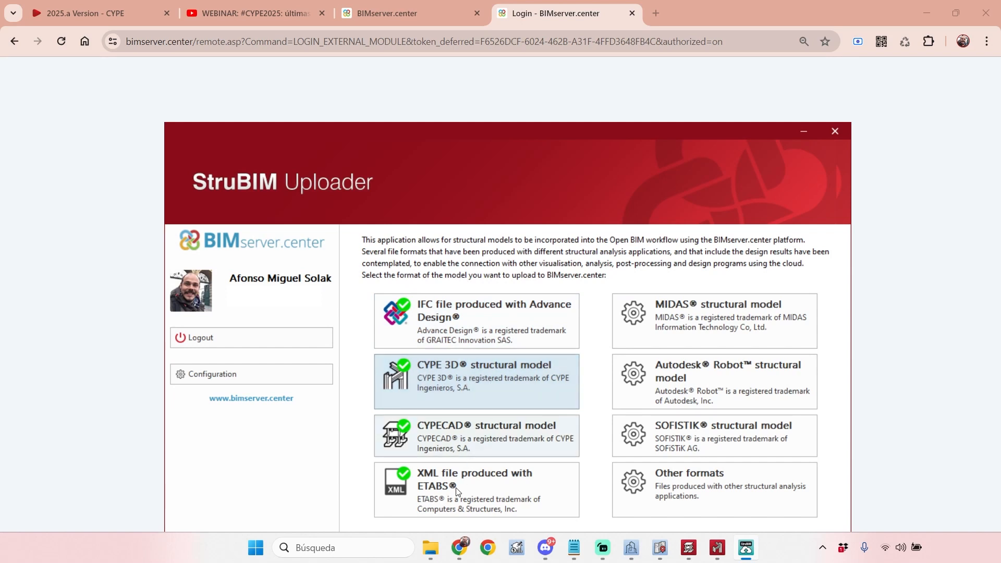
- Choose the XML format produced with ETABS and load the file "Exemplo 1 - ETABS" from the desktop
click(498, 477)
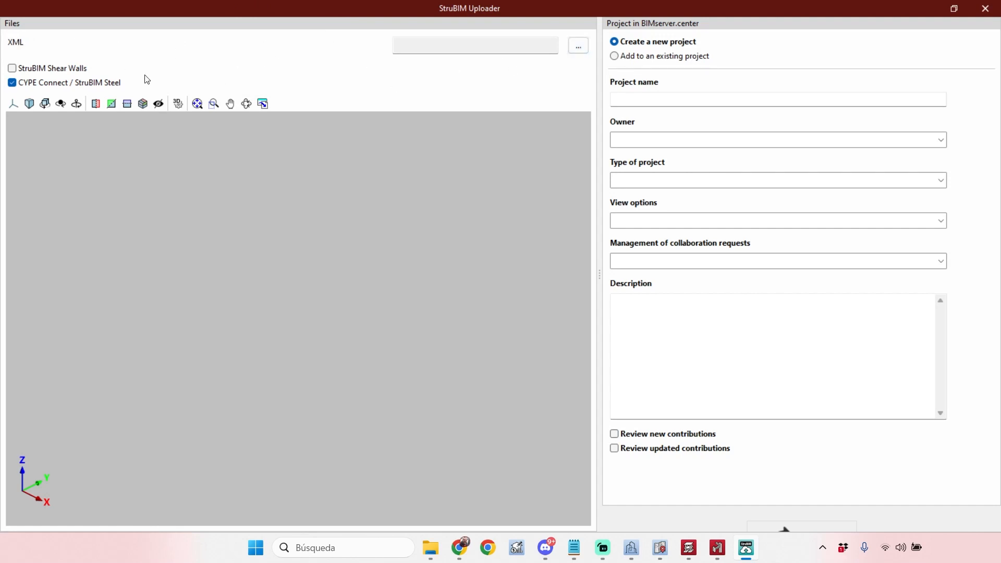
click(580, 48)
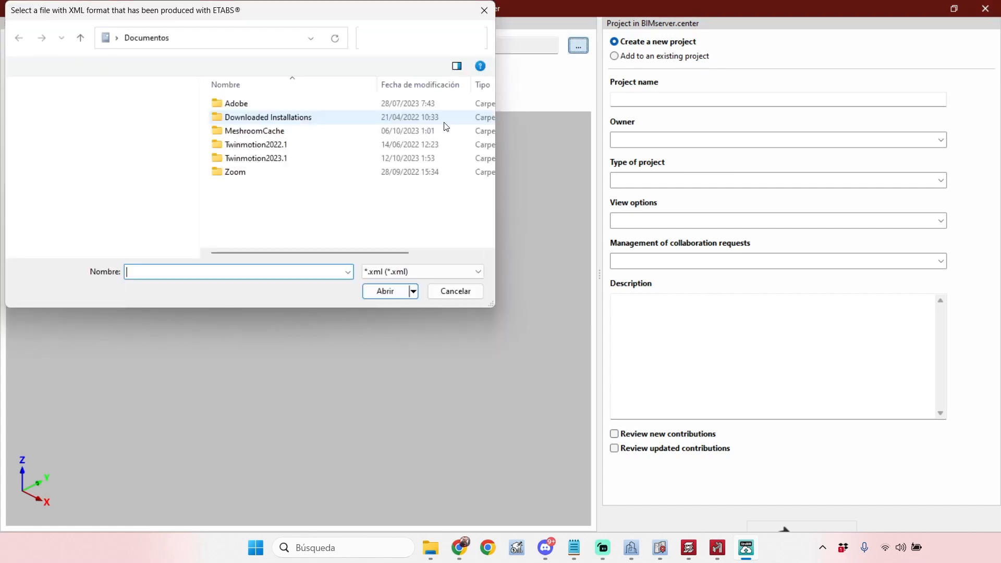
click(58, 121)
click(307, 135)
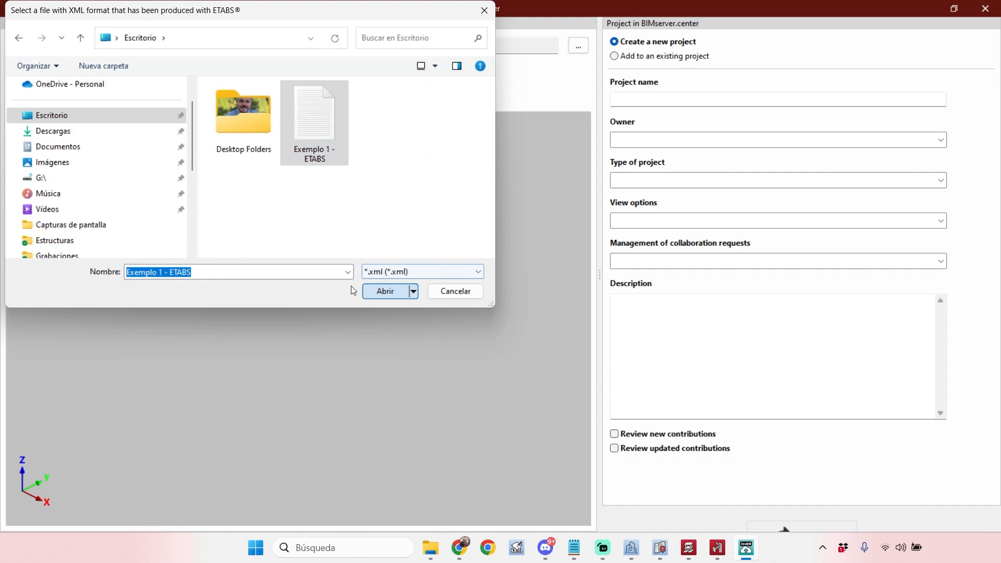
click(385, 291)
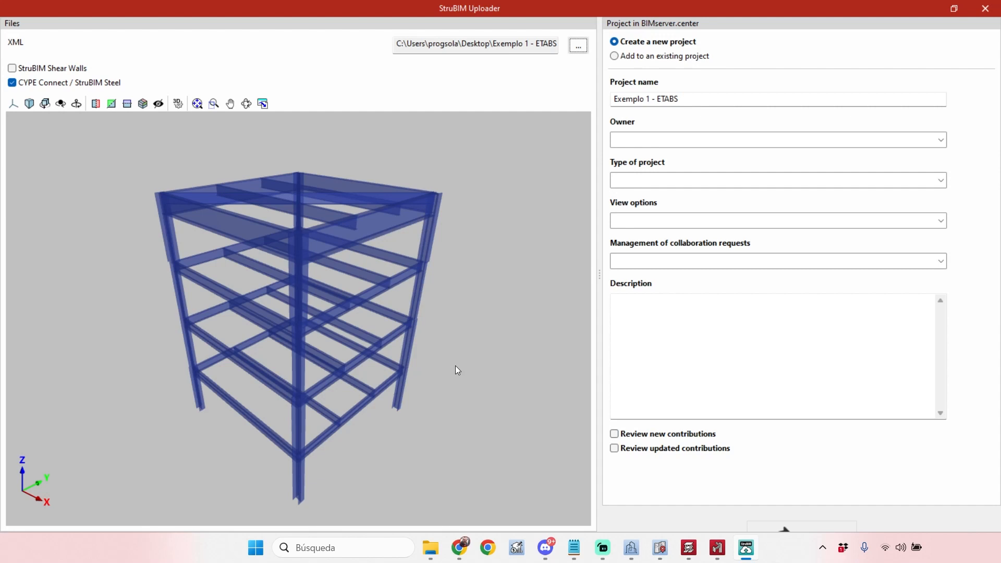
middle_drag(468, 349, 359, 373)
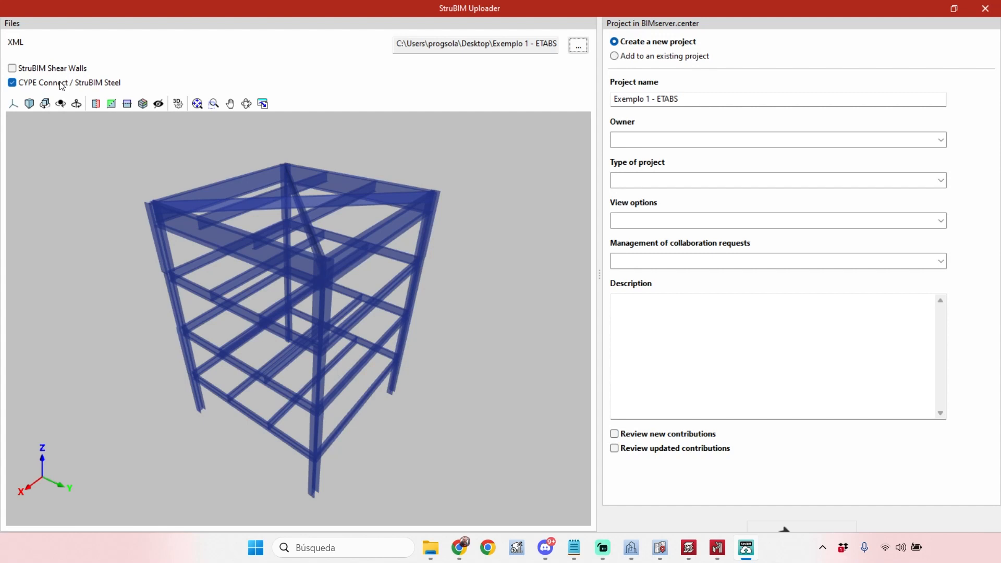
- Assign the model to the existing project "ETABS to CYPE" and upload it as a contribution named "Structure ETBAS"
click(682, 60)
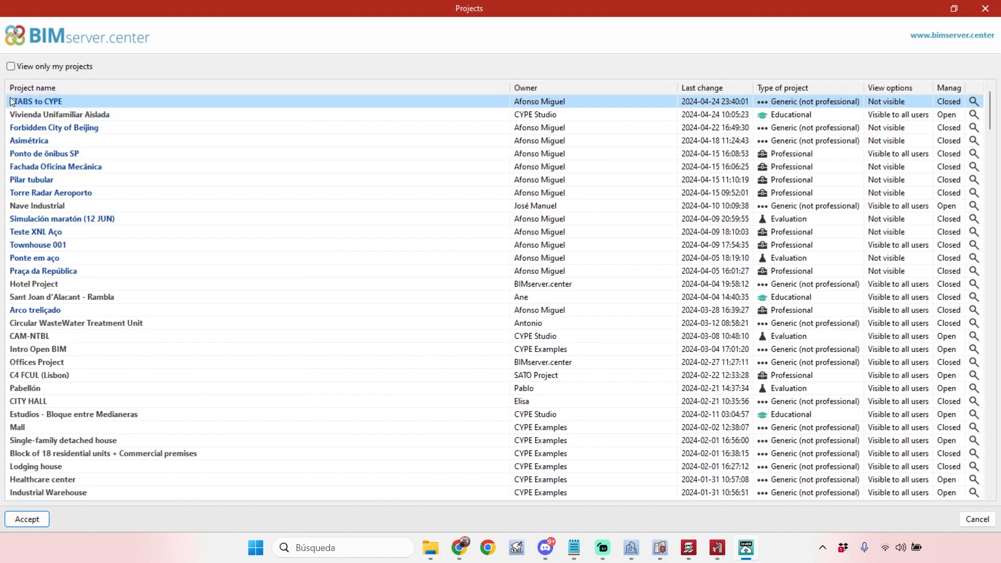
click(27, 520)
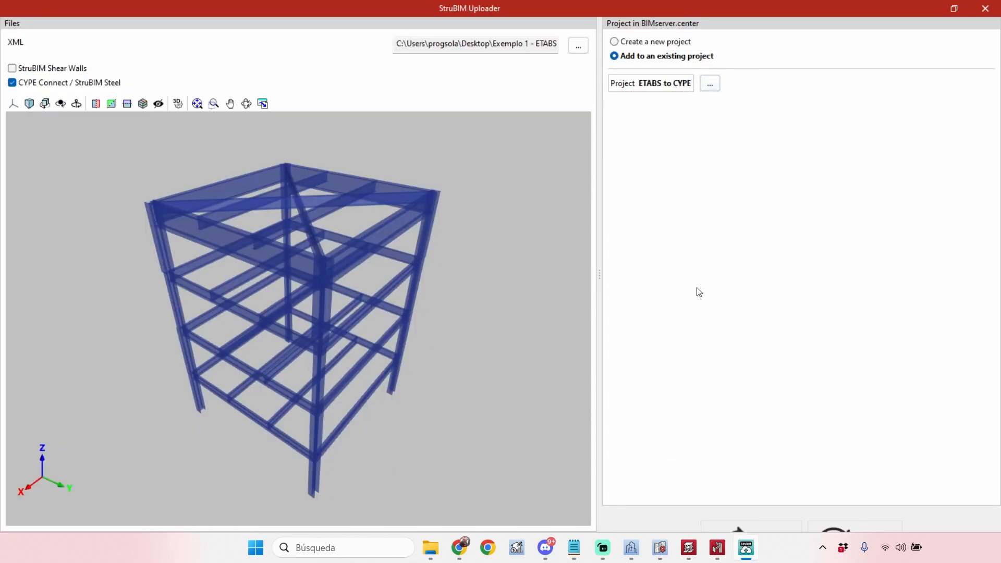
click(955, 8)
drag(644, 115, 610, 10)
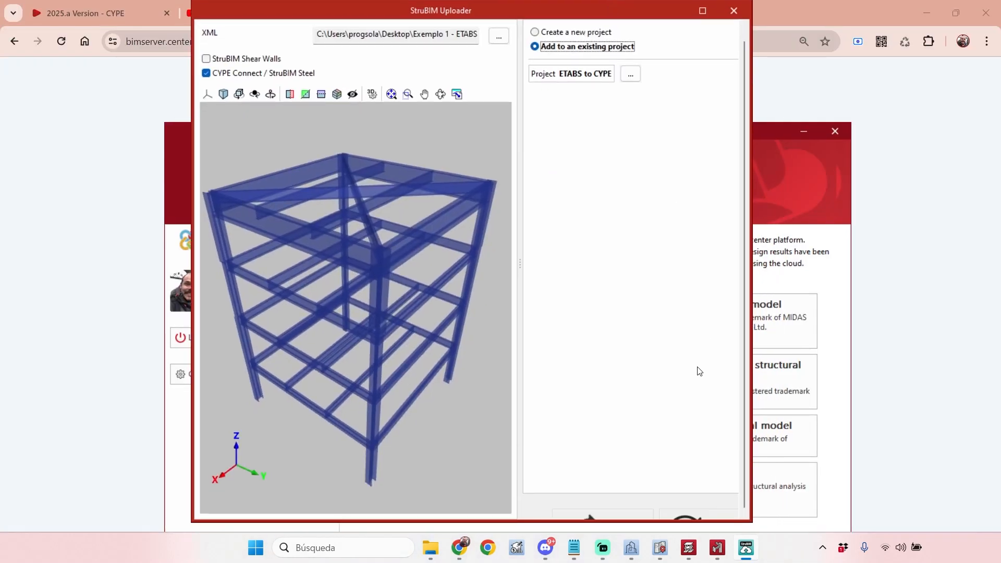
click(703, 10)
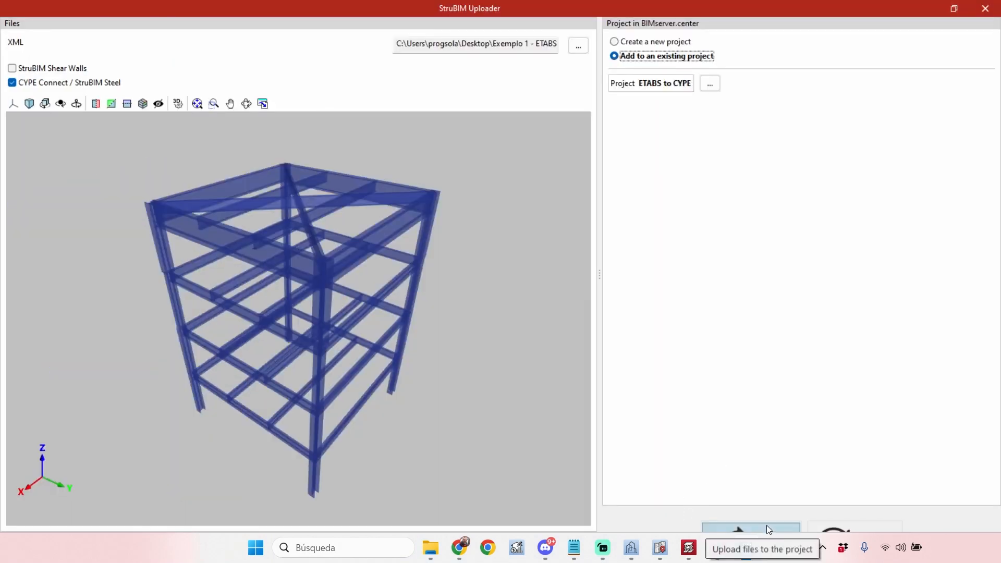
click(954, 9)
mouse_move(644, 11)
mouse_down()
mouse_move(643, 113)
mouse_move(637, 5)
mouse_up()
scroll(746, 116, down, 3)
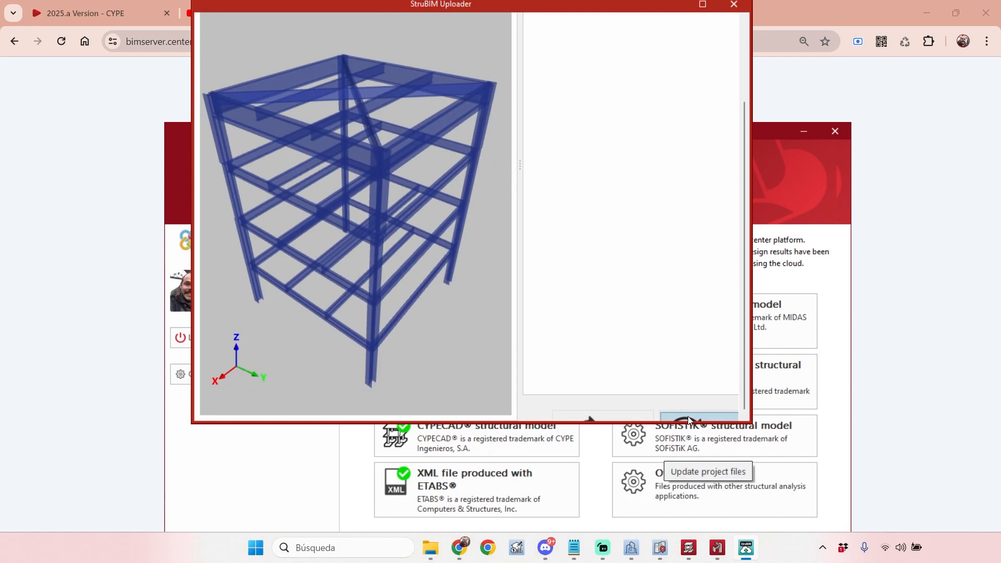
click(643, 420)
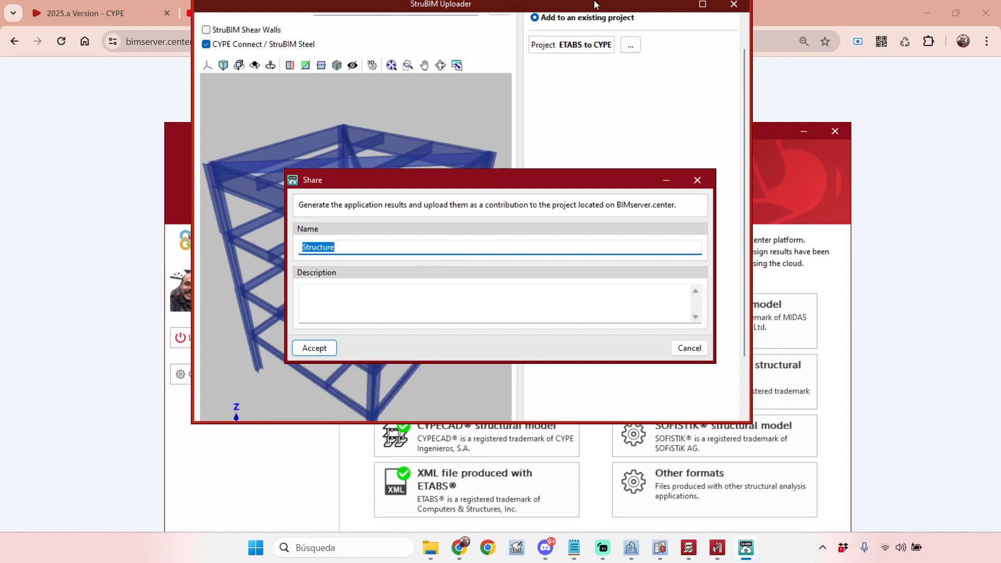
click(386, 250)
text(ETBAS)
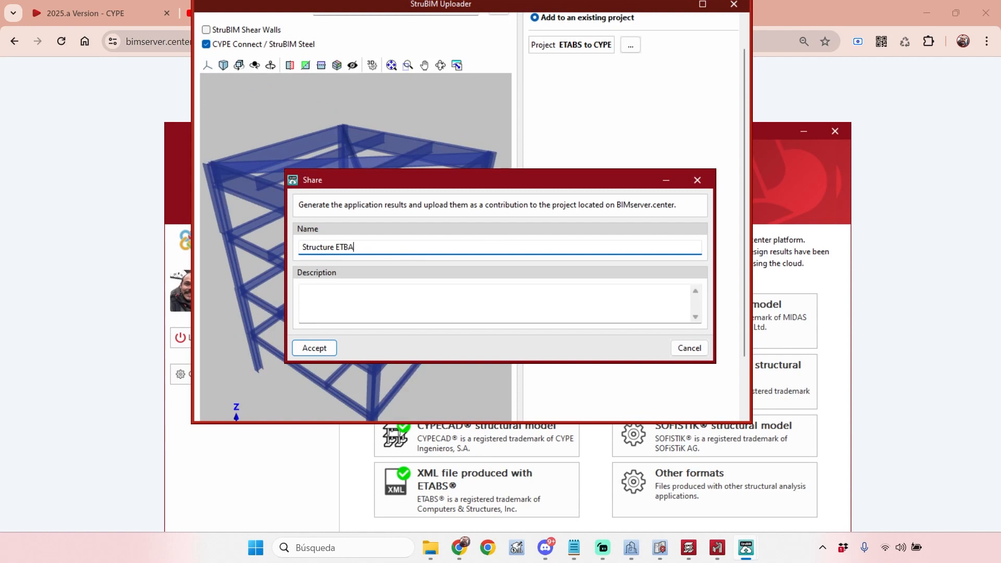
click(320, 351)
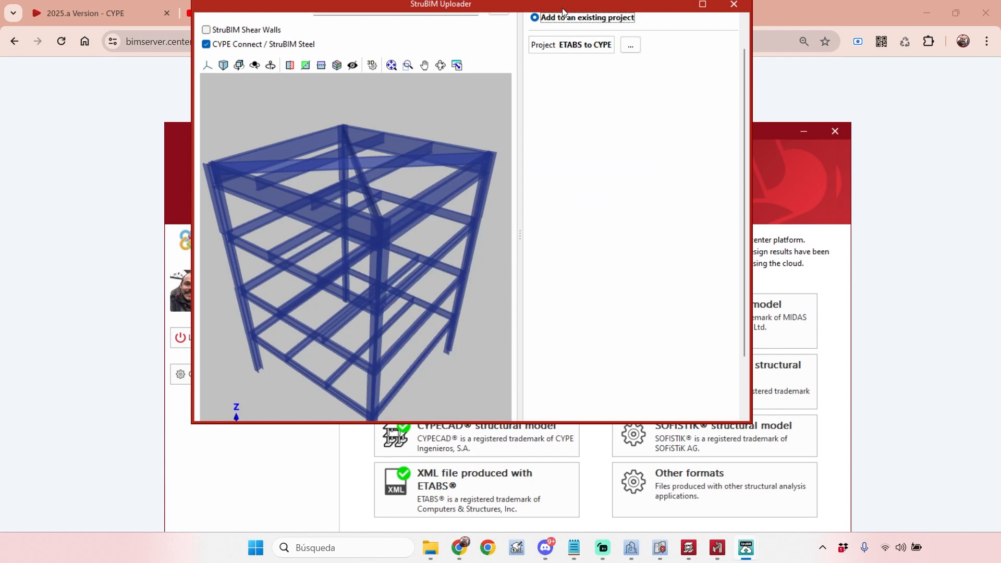
- Update the project files with "Structure ETBAS" as the file exported in IFC format, and acknowledge the update
drag(563, 10, 563, 87)
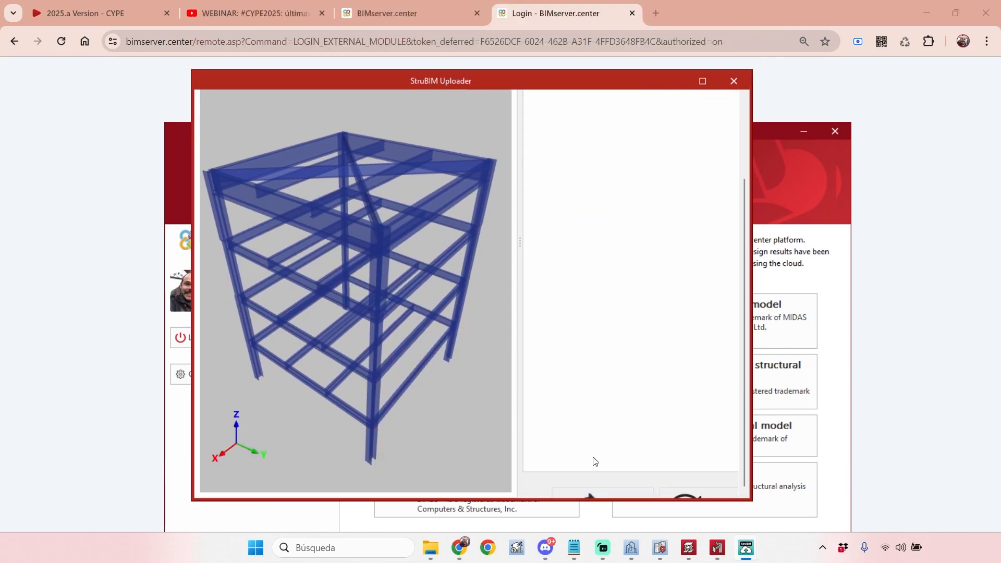
scroll(565, 219, up, 2)
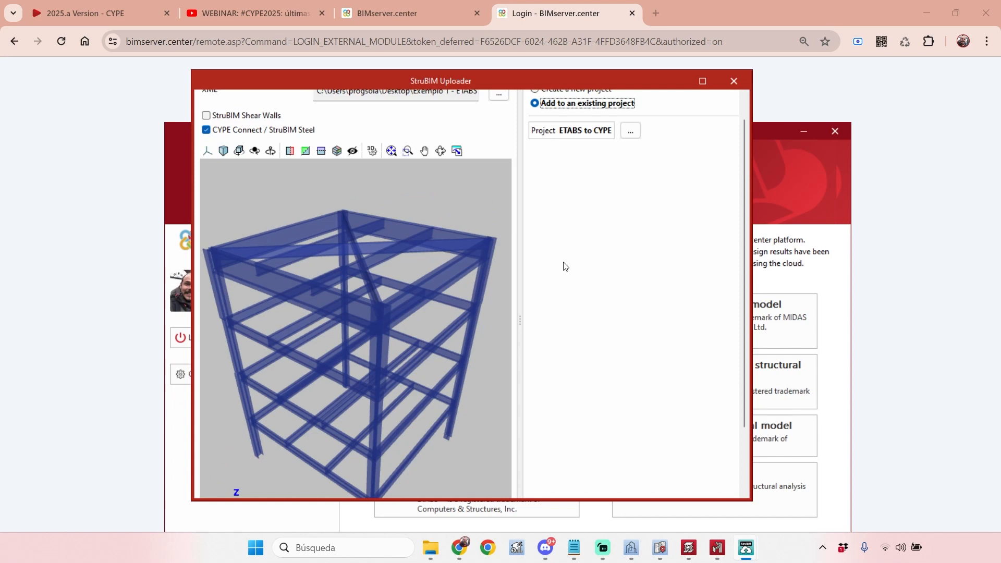
scroll(565, 271, down, 2)
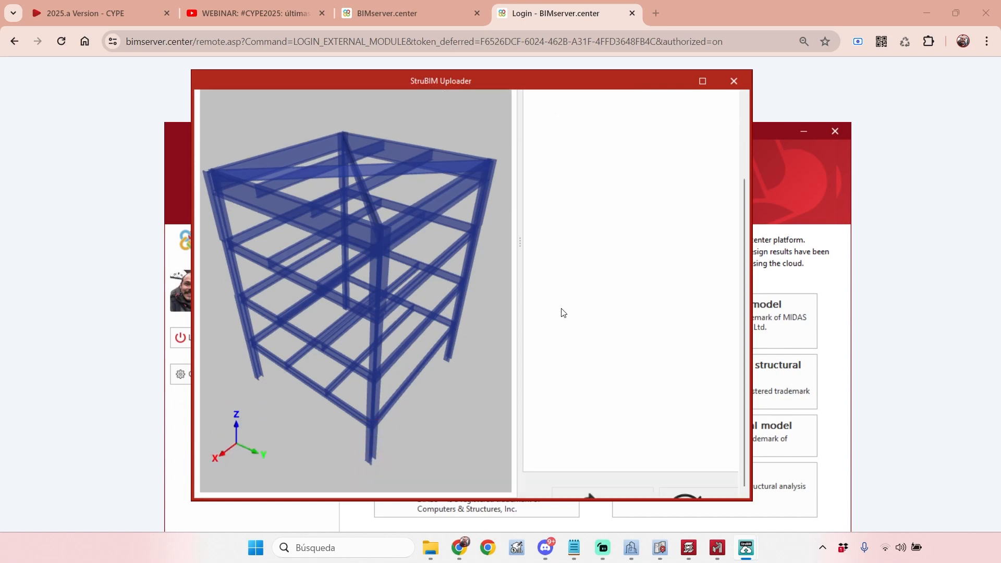
scroll(592, 255, up, 2)
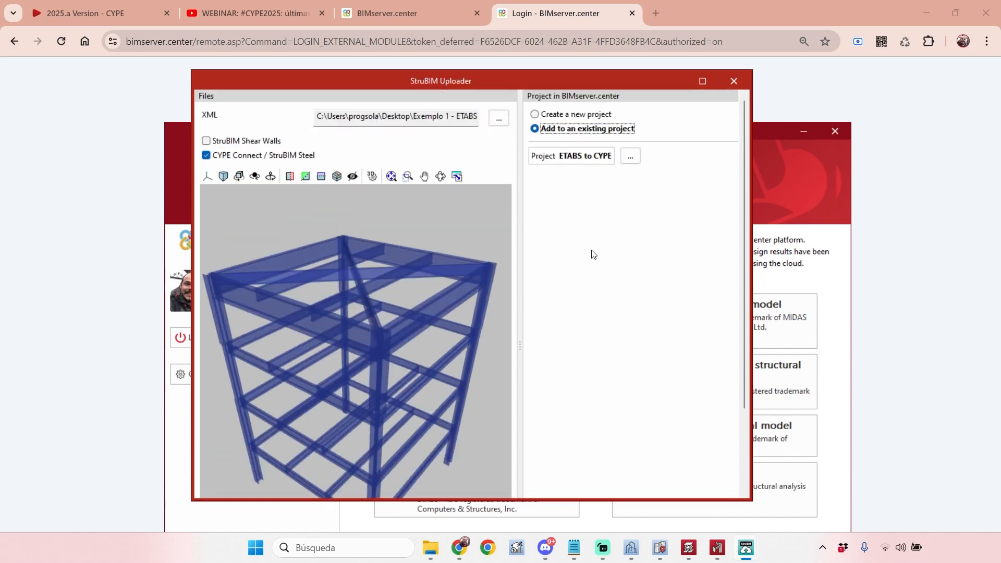
scroll(594, 261, down, 2)
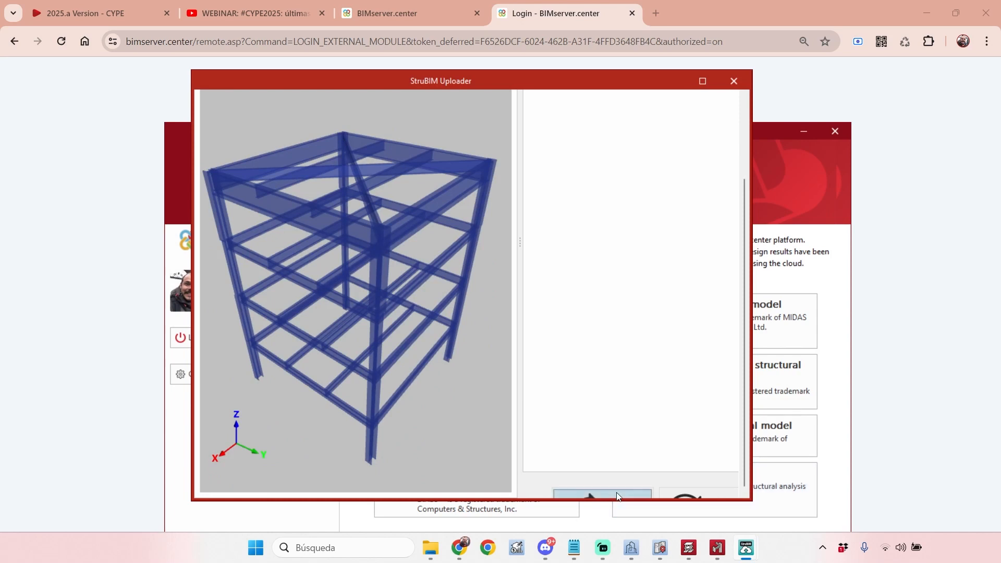
click(688, 497)
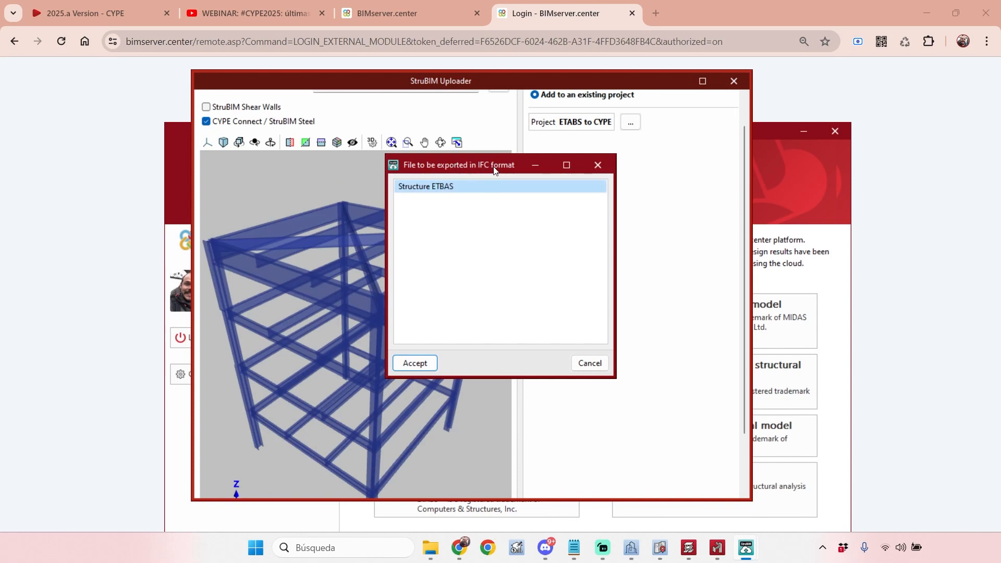
drag(494, 171, 580, 190)
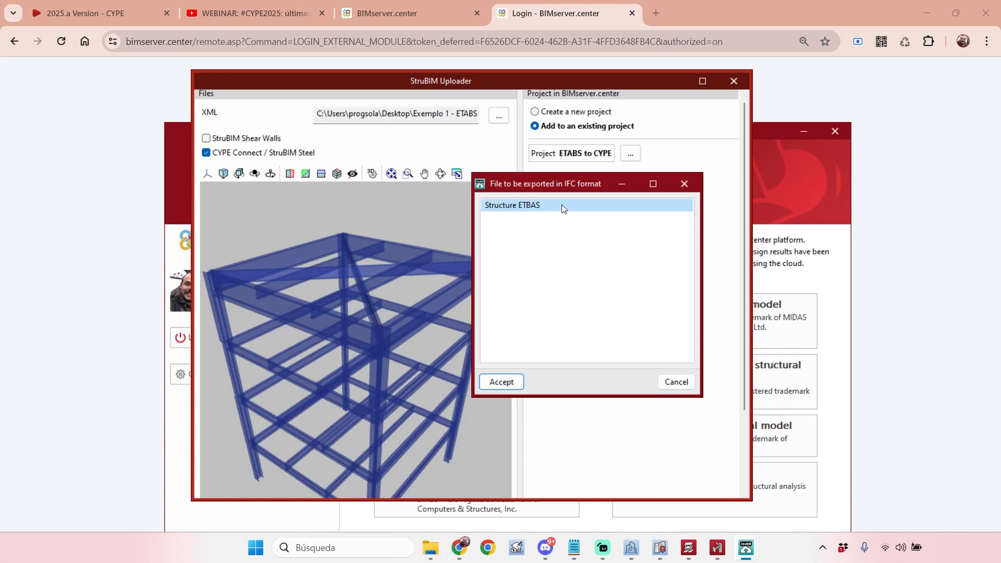
click(516, 382)
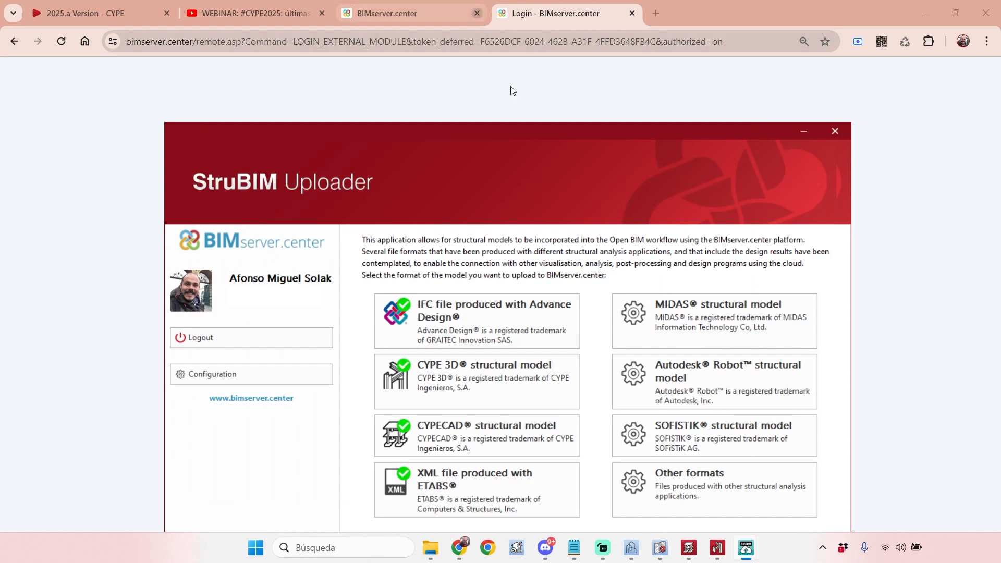
mouse_move(746, 557)
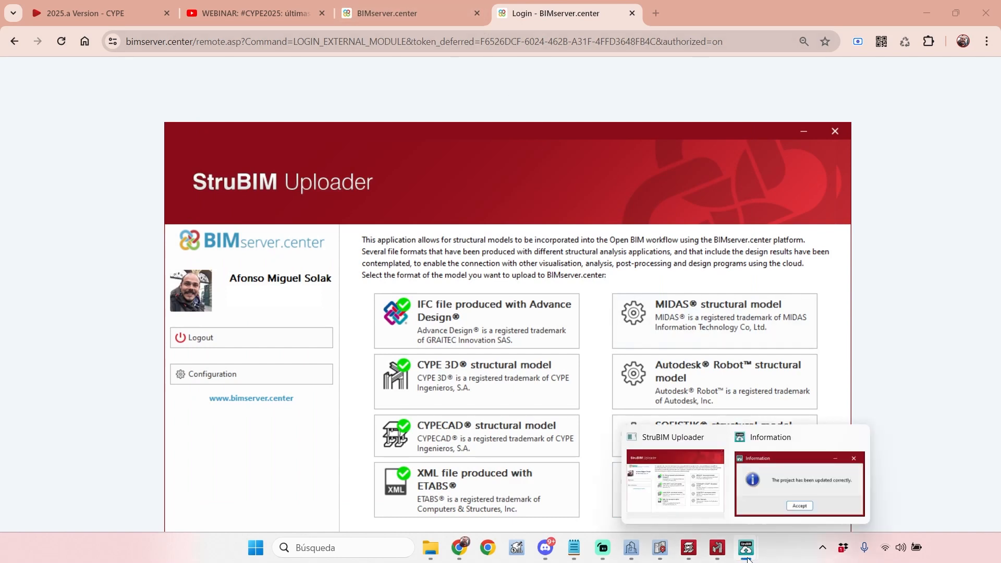
click(784, 505)
click(505, 304)
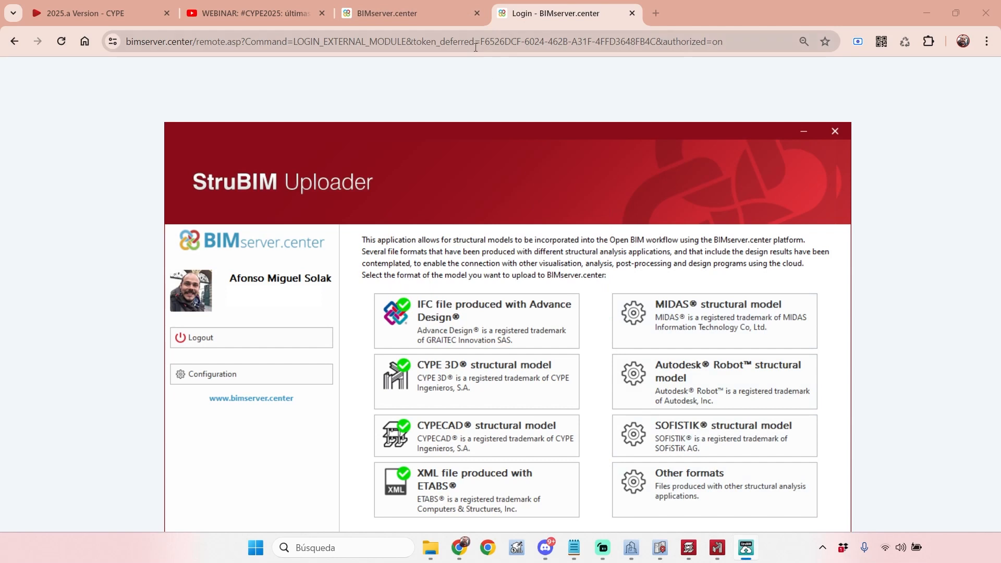
- Switch to the browser and open the "ETABS to CYPE" project on BIMserver.center to check its contributions
click(430, 11)
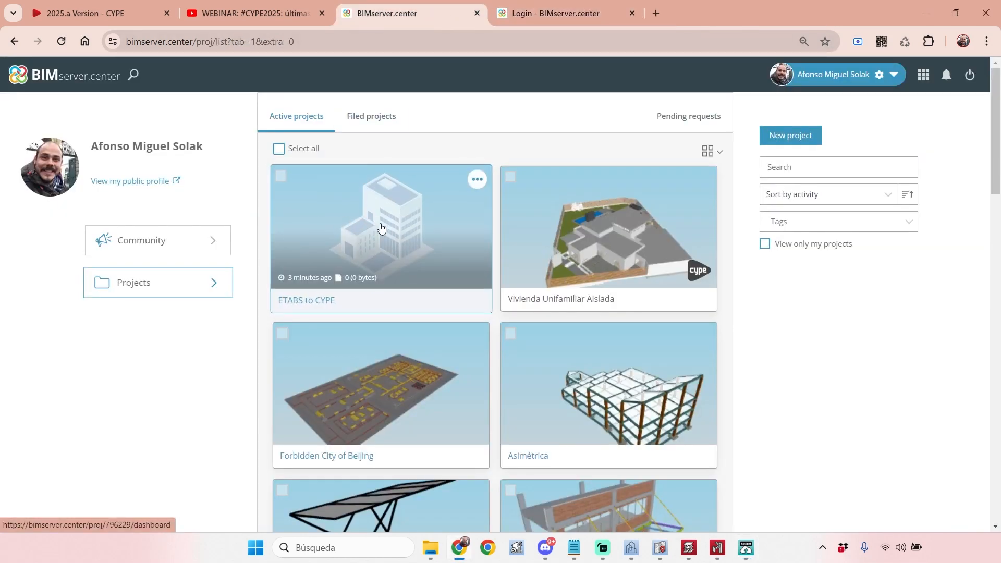
click(353, 223)
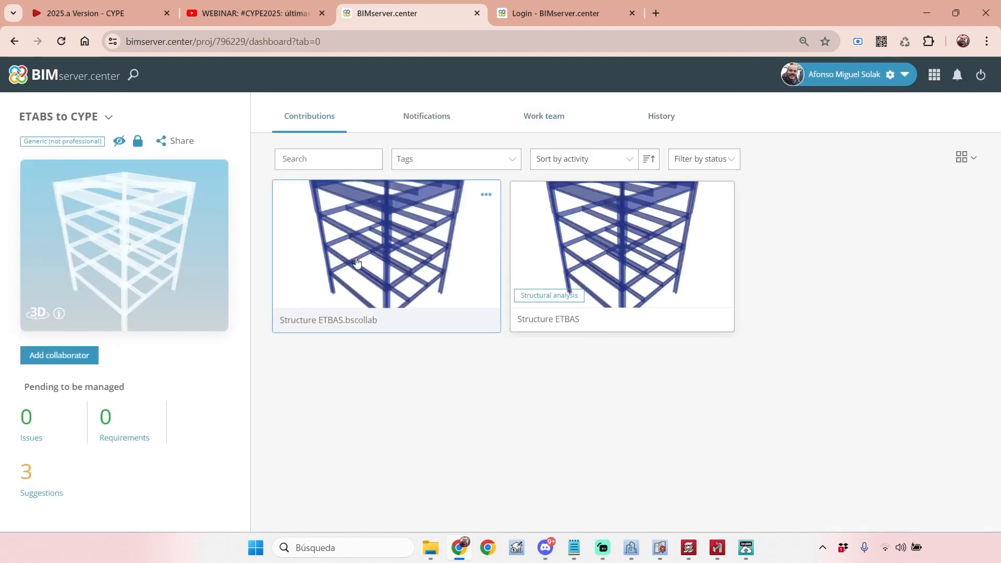
- Open the CYPE Menu and launch StruBIM Steel from the Structures applications
mouse_move(662, 549)
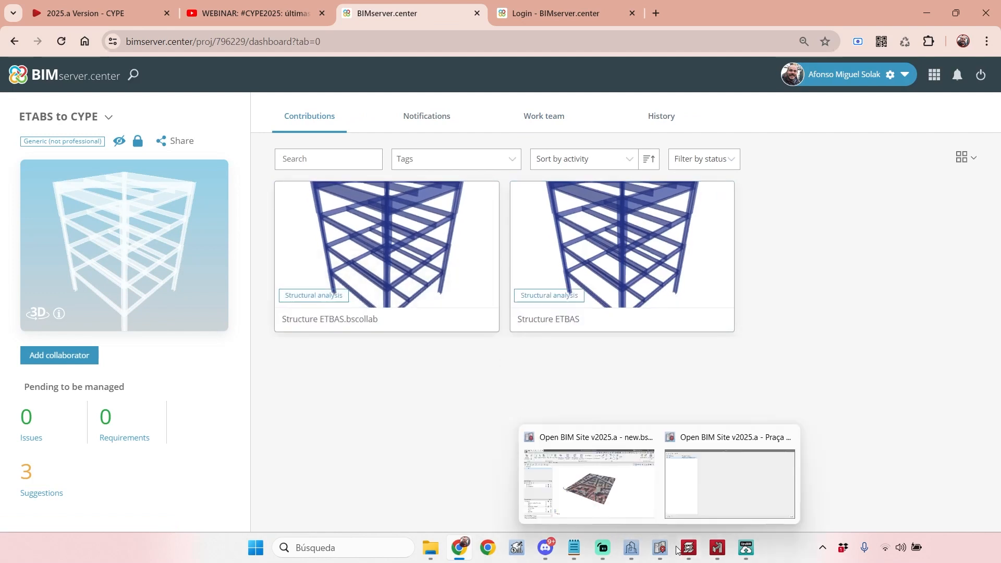
click(717, 548)
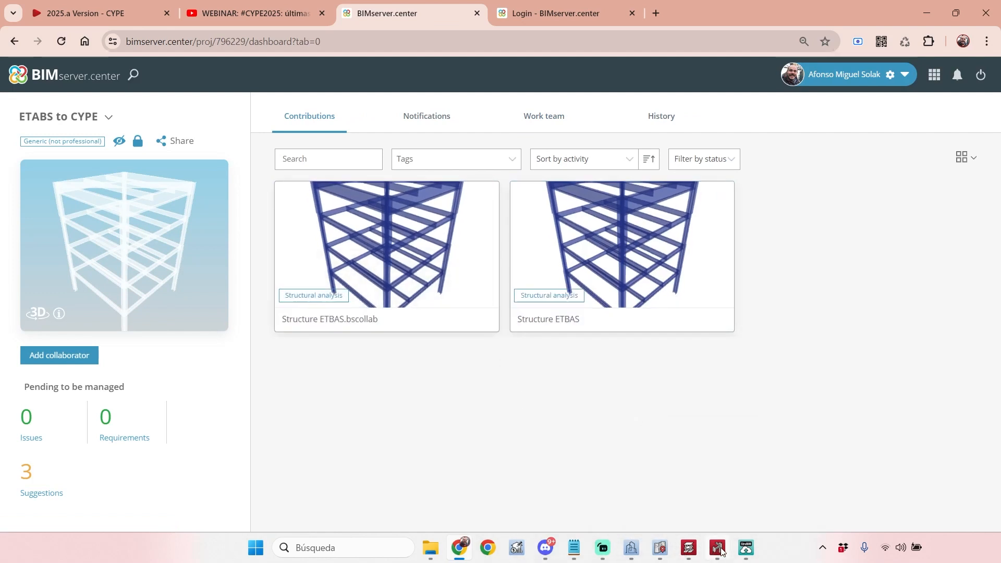
click(823, 547)
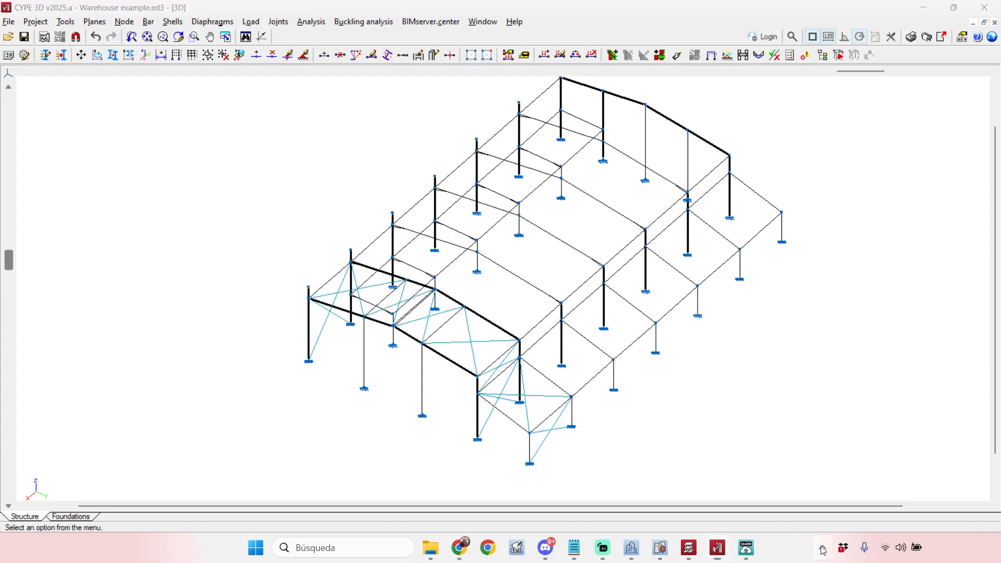
click(785, 507)
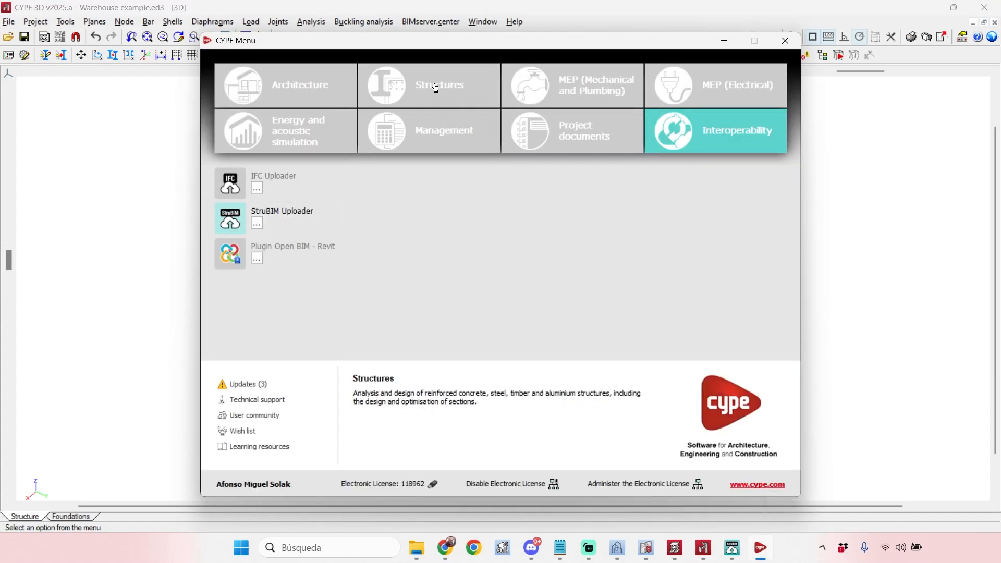
click(413, 84)
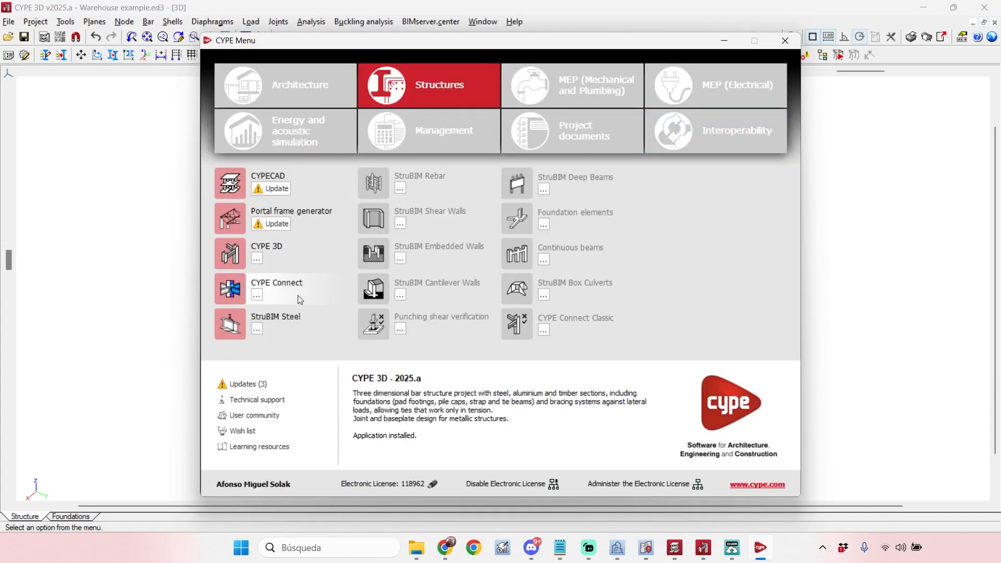
click(285, 323)
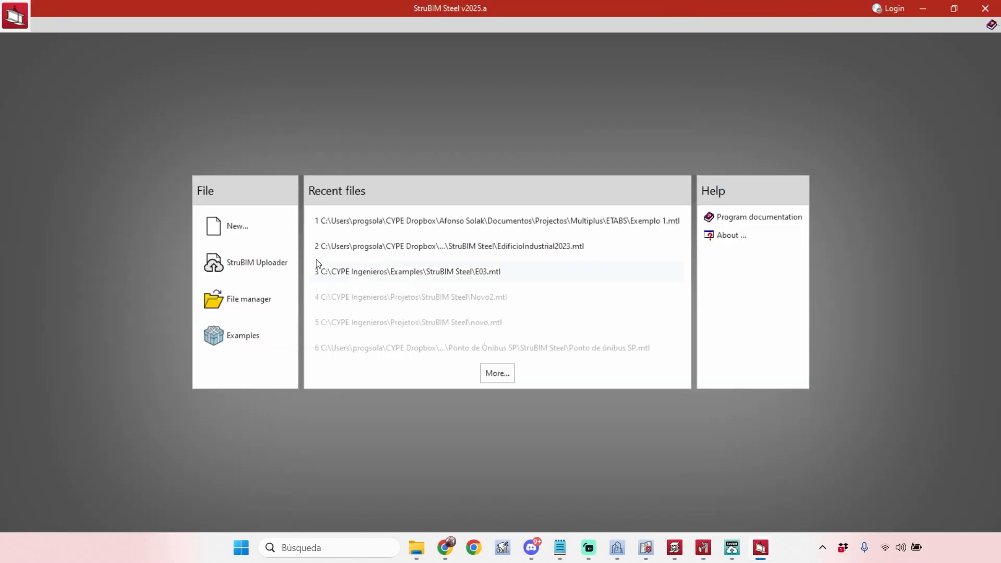
- Create a new job named "new", authorize access to the BIMserver.center account, and link it to the existing project "ETABS to CYPE"
click(234, 226)
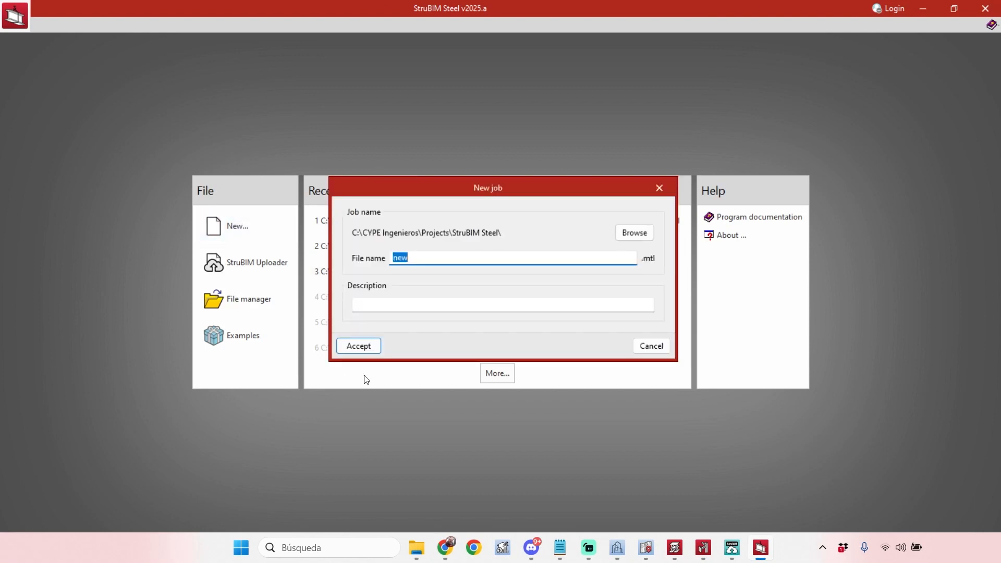
click(371, 346)
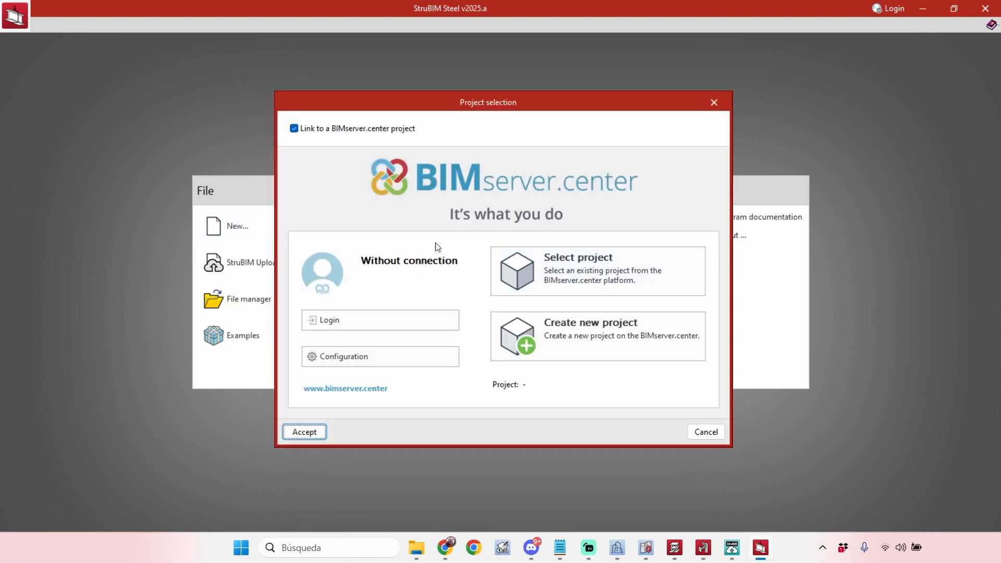
click(579, 268)
click(504, 305)
click(391, 324)
click(535, 295)
click(766, 553)
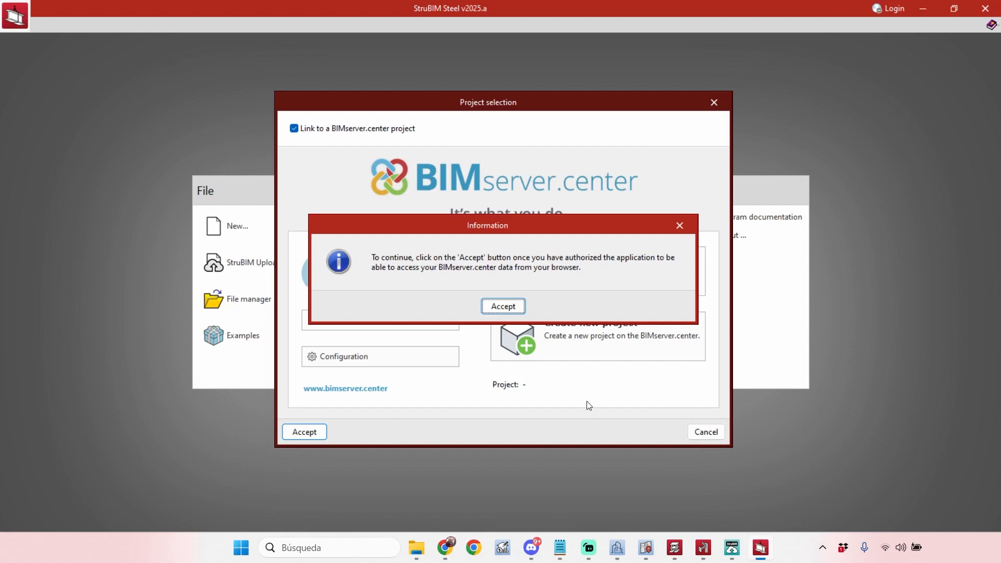
click(501, 304)
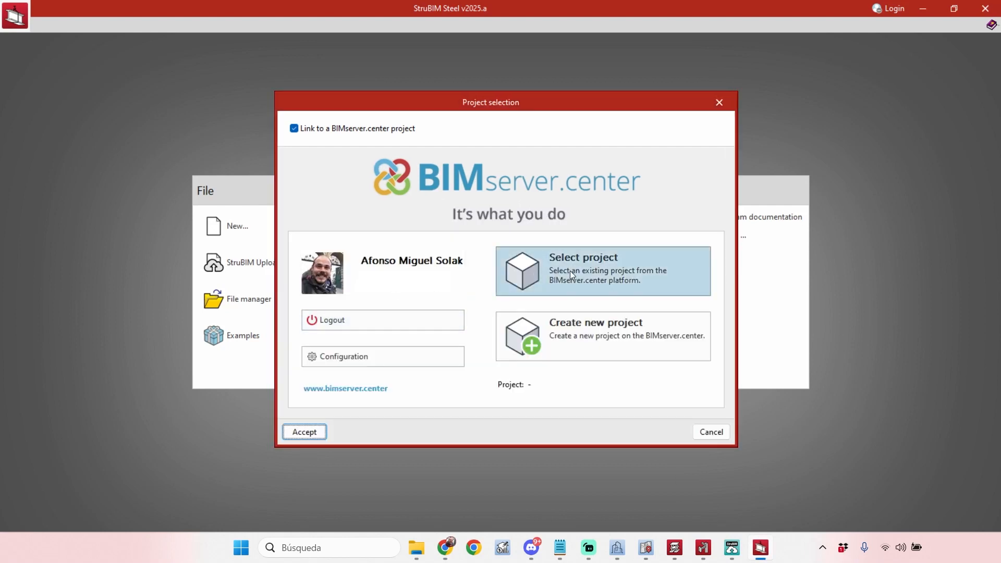
click(609, 259)
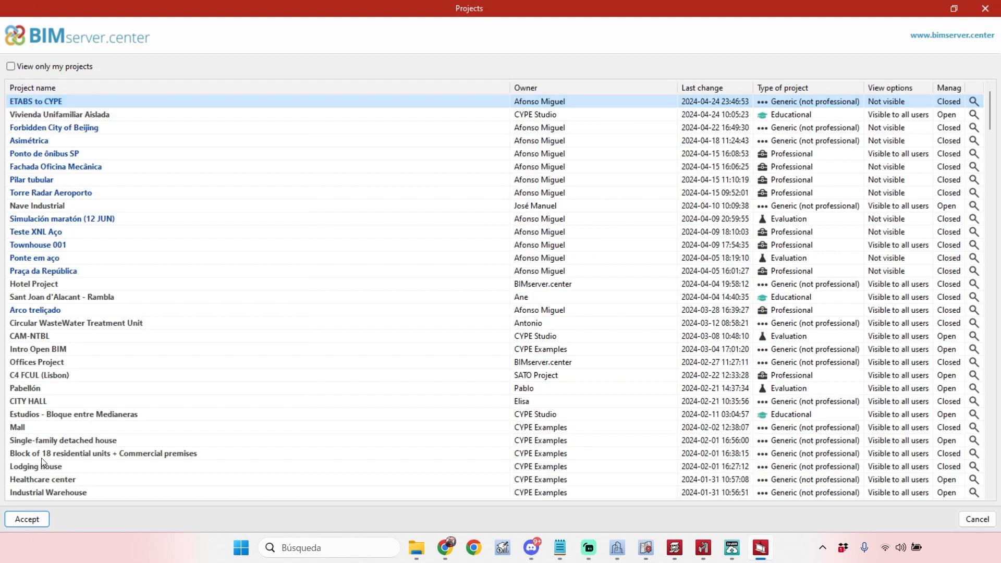
click(26, 519)
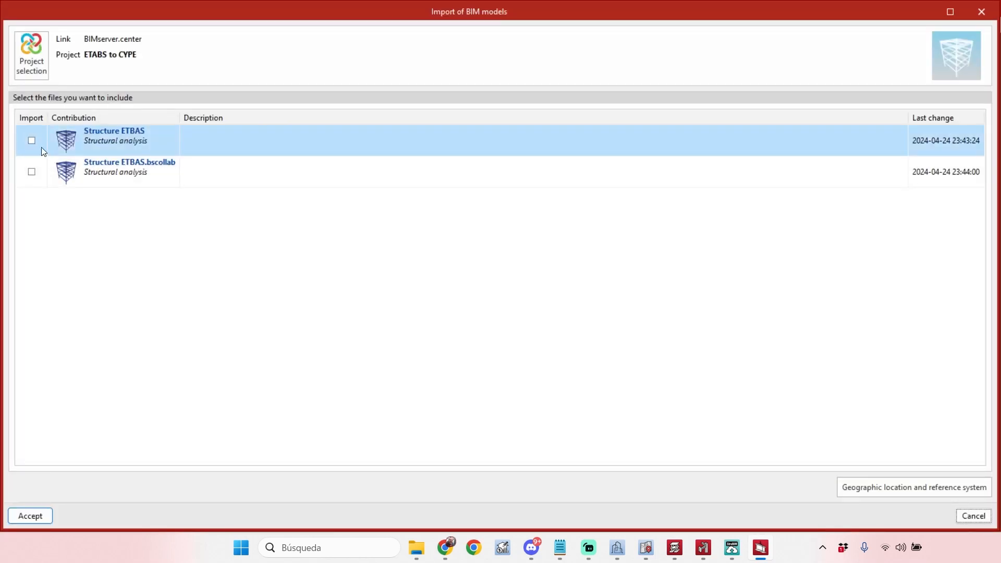
- Include the contributions "Structure ETBAS" and "Structure ETBAS.bscollab" and import all the listed bar sections
click(31, 140)
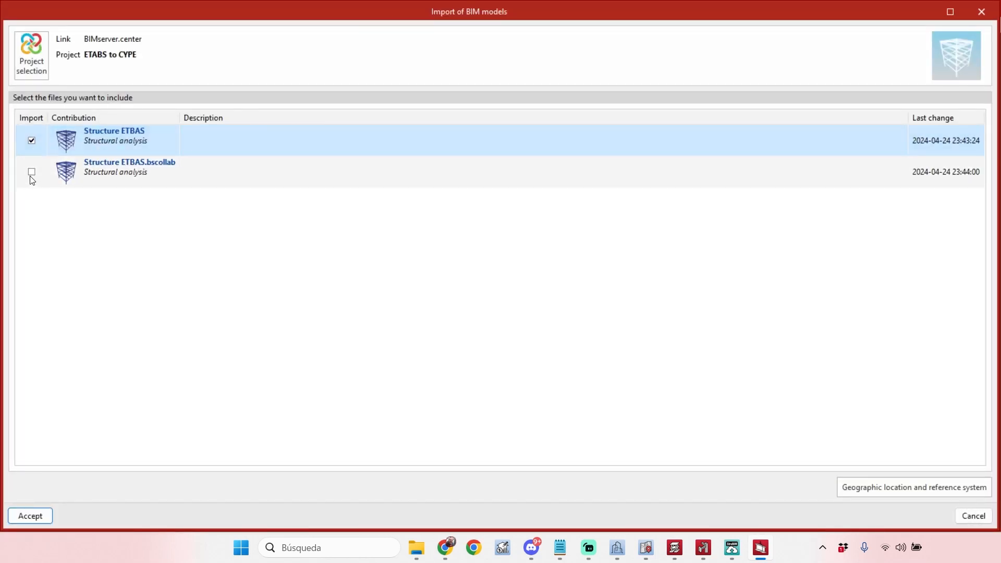
click(31, 172)
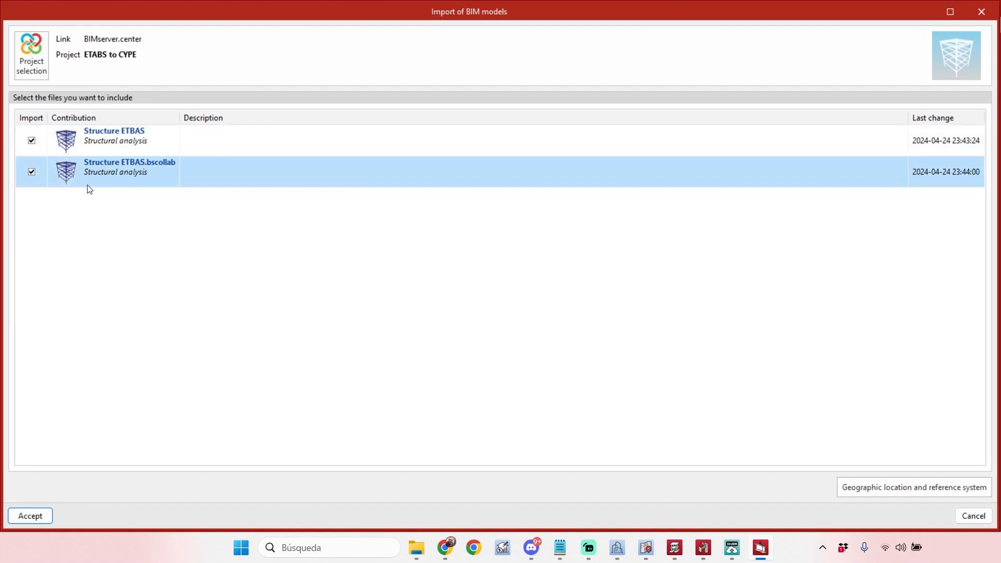
click(25, 517)
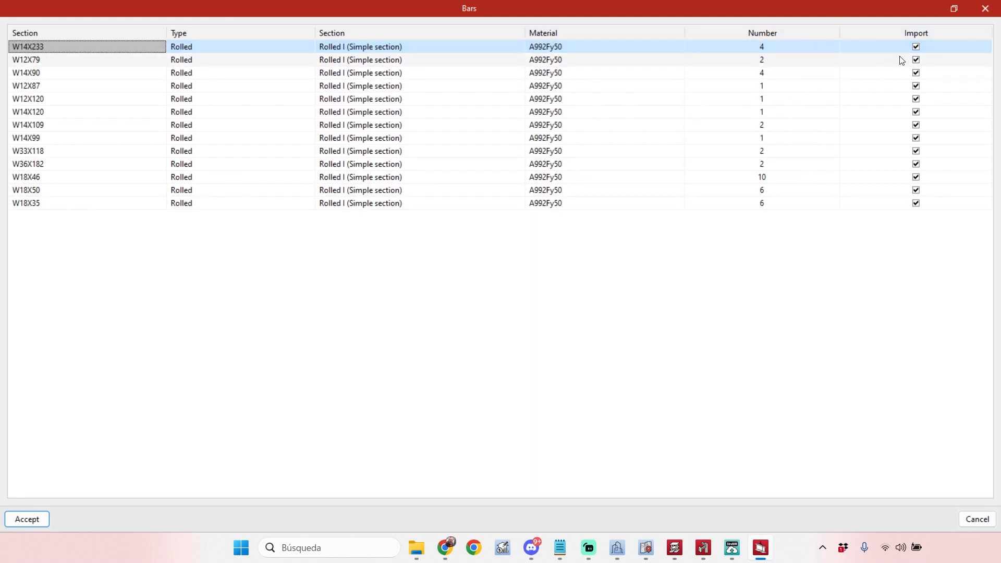
click(917, 47)
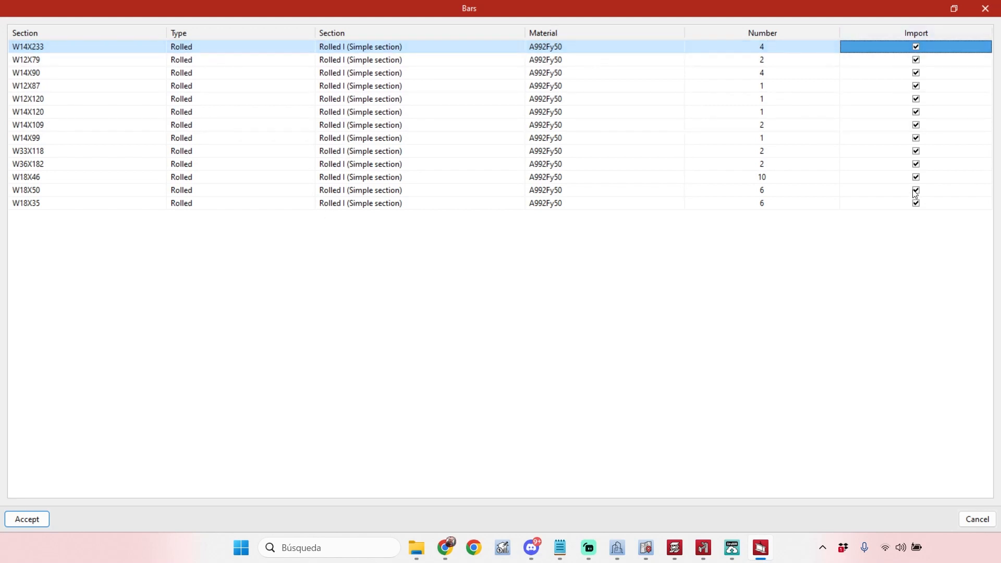
click(26, 519)
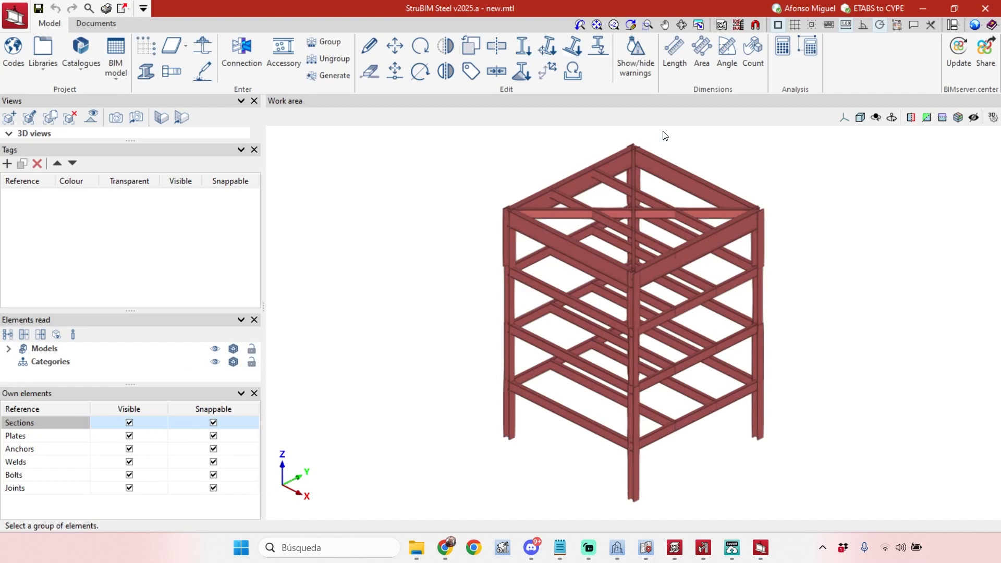
- Examine the imported steel frame in the work area, looking over the beams, floors and column bases
scroll(713, 278, up, 3)
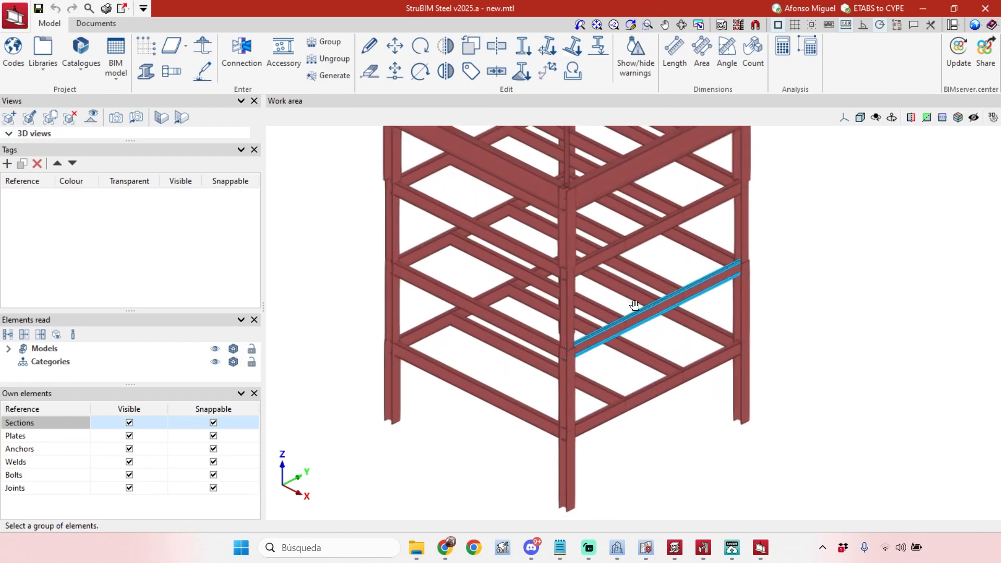
scroll(600, 313, down, 2)
scroll(546, 310, up, 3)
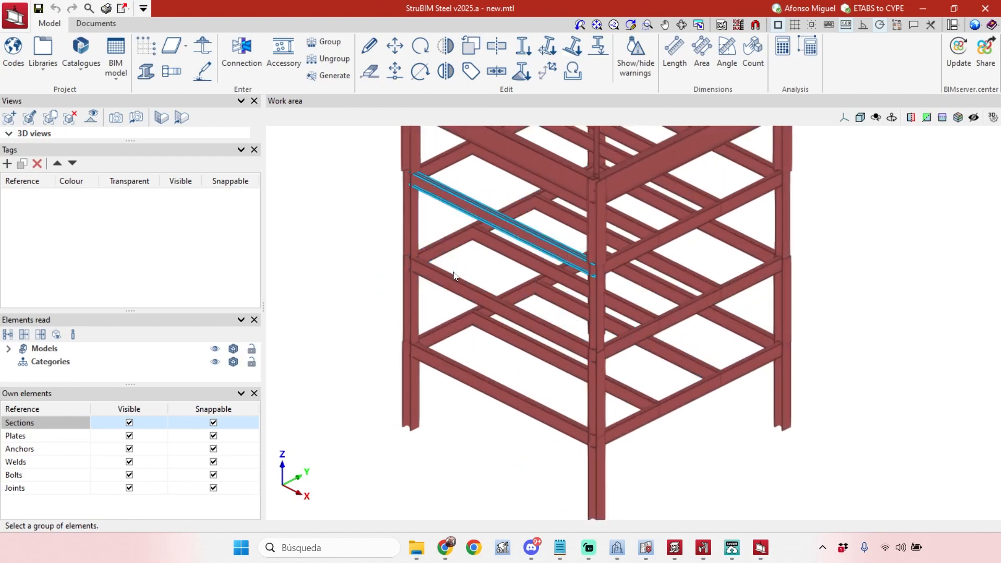
scroll(454, 277, up, 1)
scroll(618, 452, down, 2)
scroll(494, 446, up, 1)
middle_drag(612, 472, 589, 339)
scroll(588, 339, down, 2)
mouse_move(689, 385)
middle_down()
mouse_move(668, 357)
mouse_move(612, 378)
mouse_move(697, 403)
middle_up()
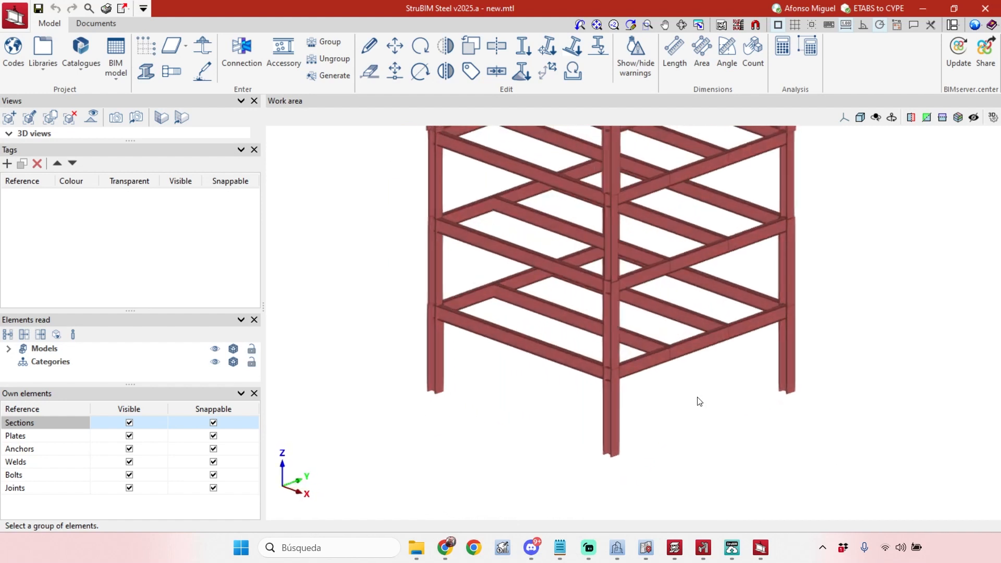
scroll(881, 253, up, 1)
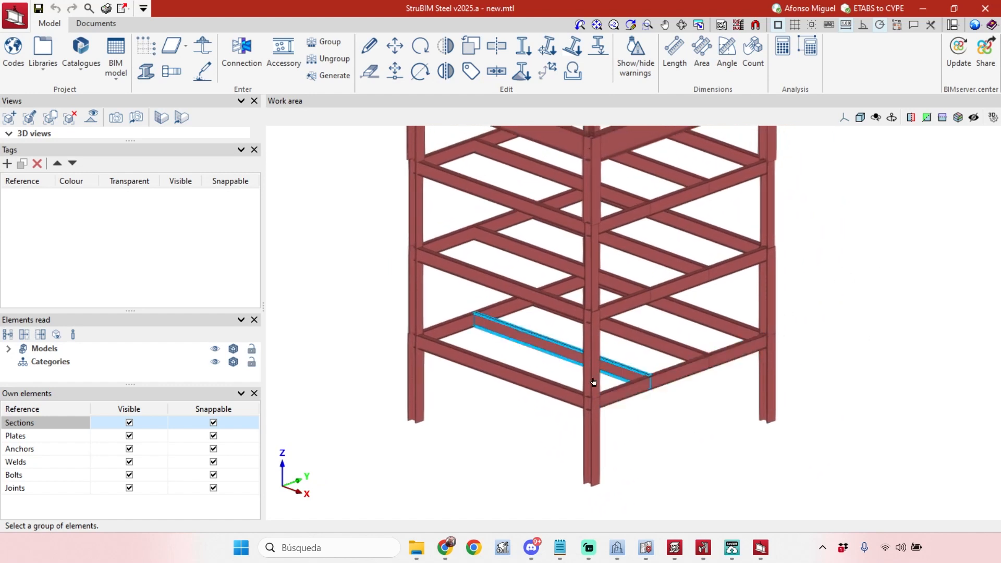
scroll(589, 313, up, 2)
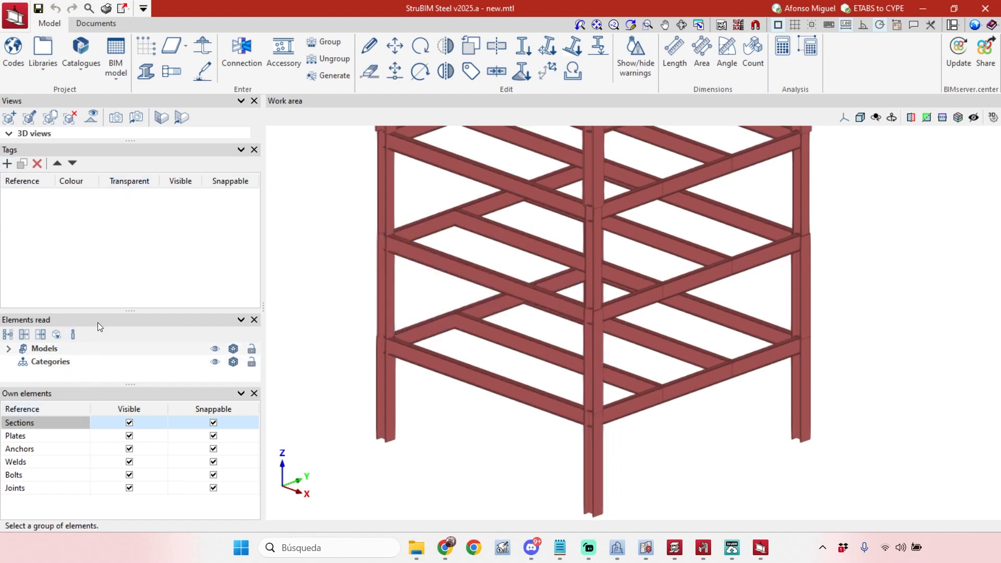
drag(124, 311, 128, 289)
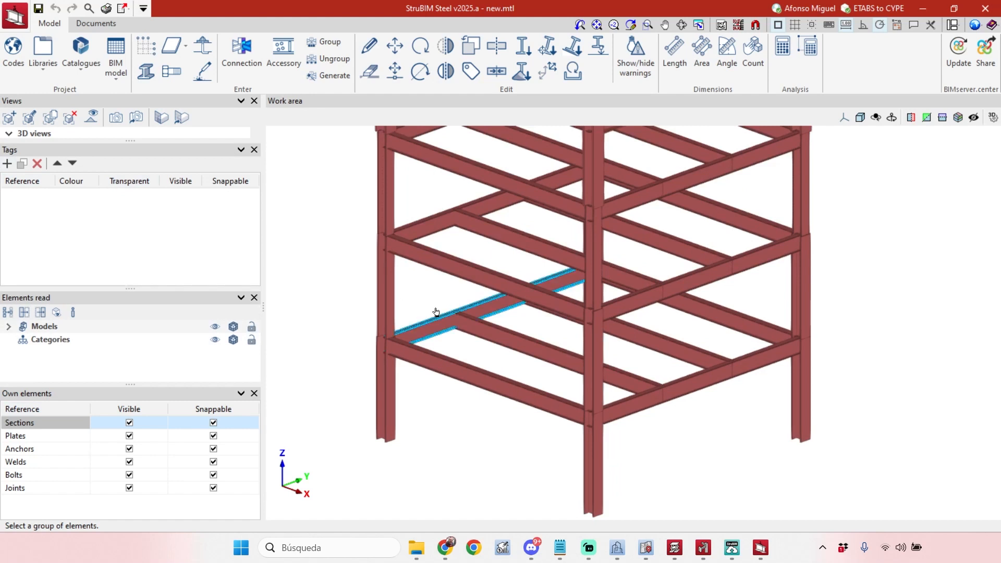
middle_drag(314, 276, 334, 229)
scroll(368, 237, up, 1)
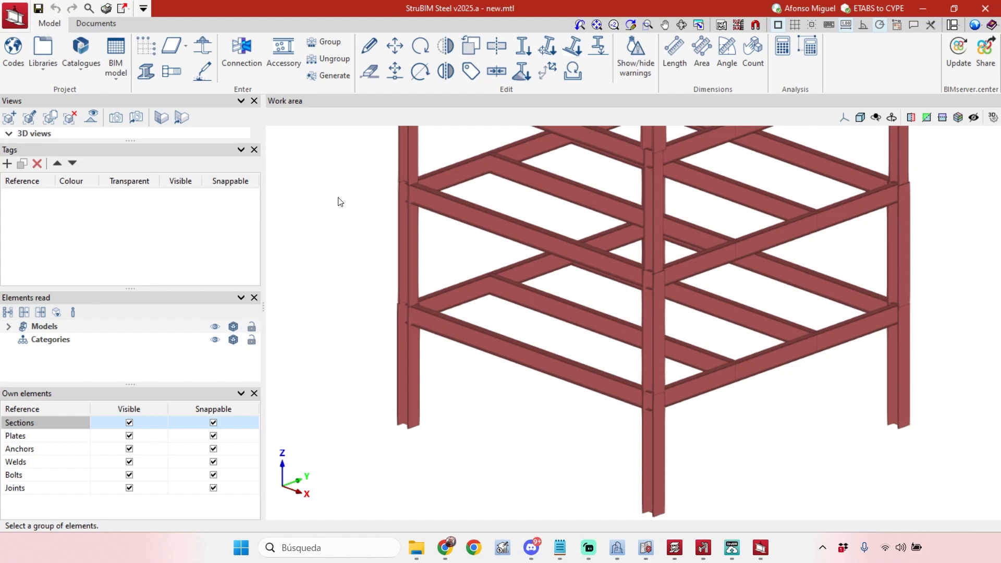
- Enter a connection at the base node of the frame's left corner column and view the column piece
click(243, 60)
scroll(410, 456, up, 3)
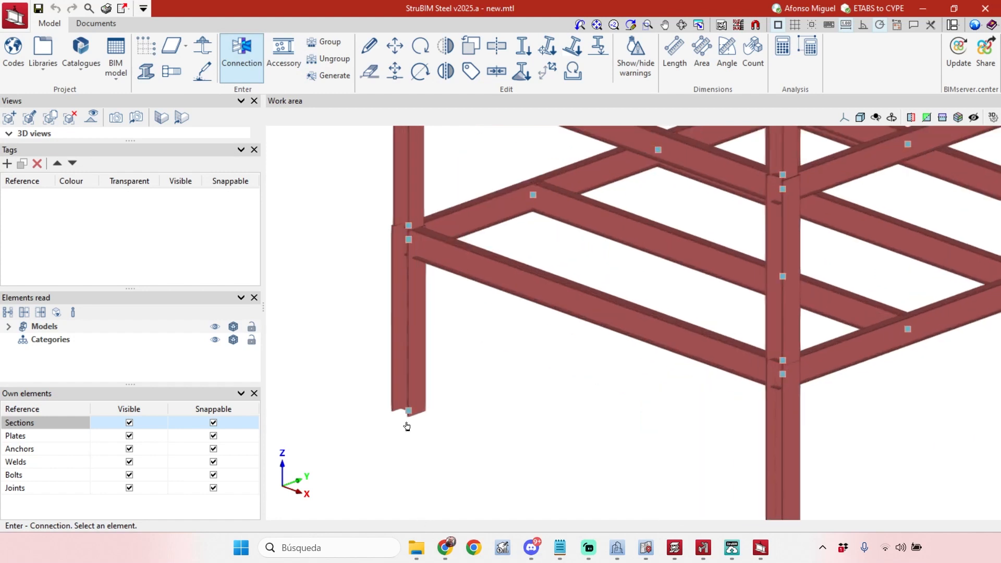
click(407, 415)
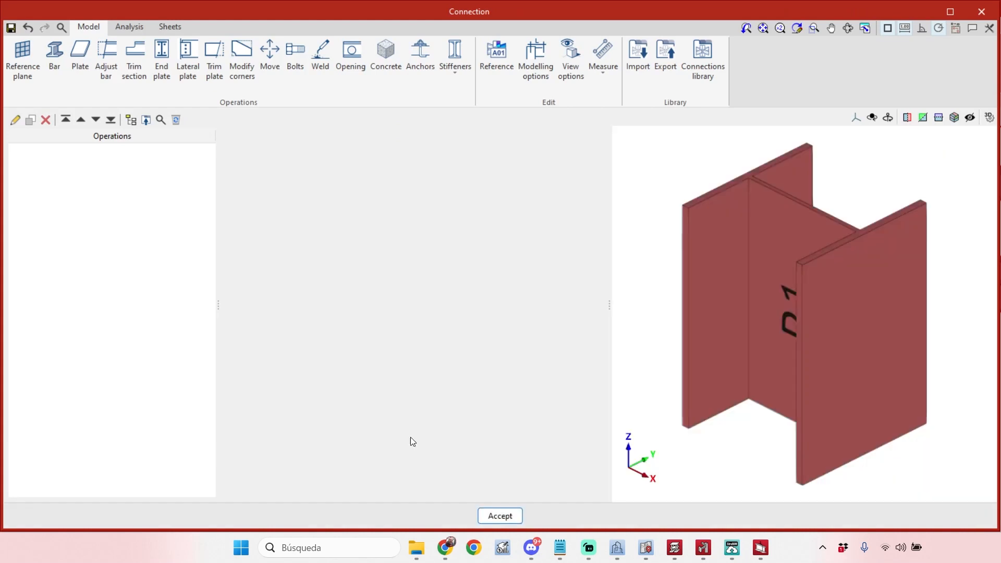
scroll(673, 346, down, 2)
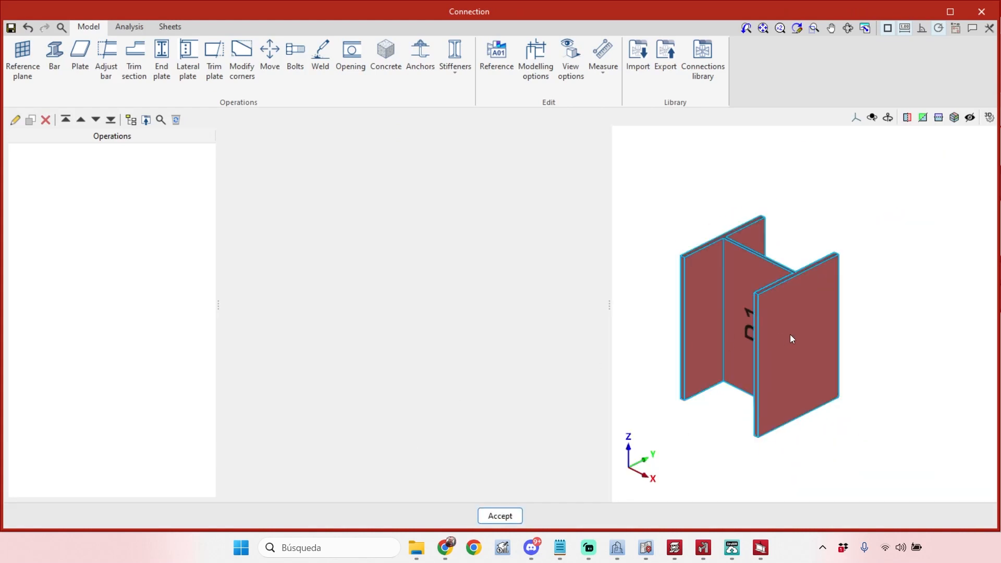
middle_drag(833, 306, 838, 247)
middle_drag(836, 309, 825, 345)
scroll(698, 373, down, 2)
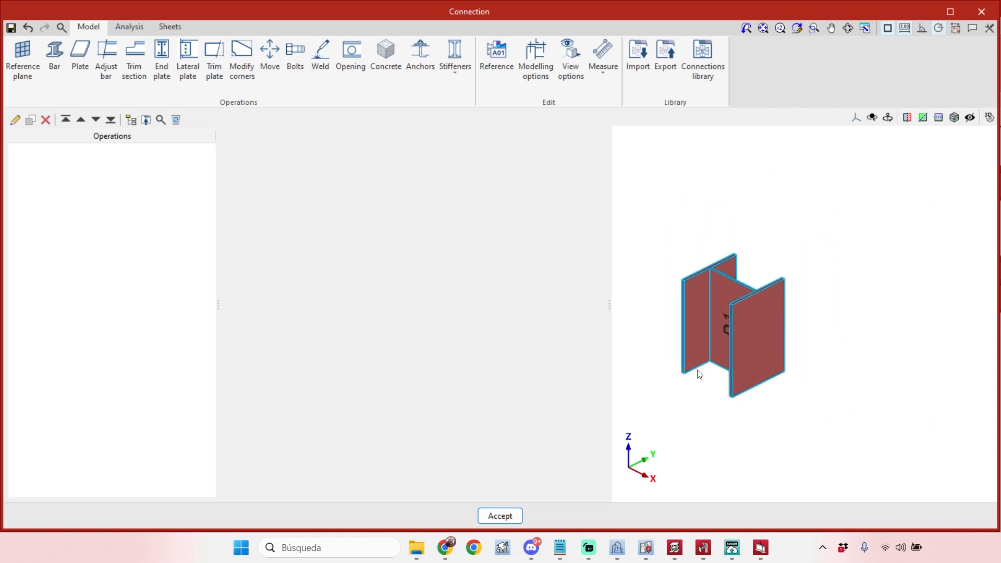
scroll(683, 375, up, 2)
middle_drag(684, 374, 702, 376)
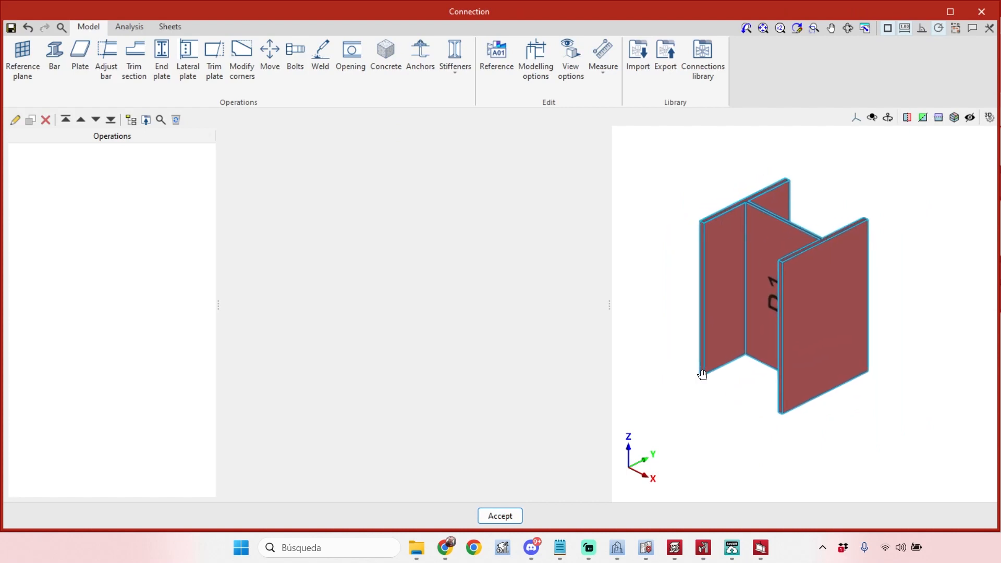
- Add the saved "CA" column base connection from the drive to the job's connections library
click(636, 74)
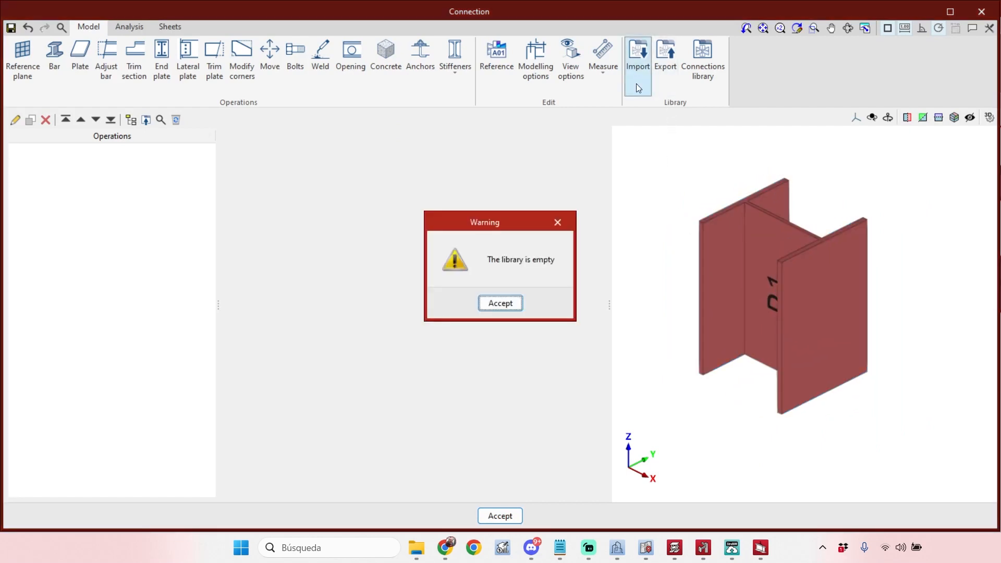
click(510, 304)
click(702, 62)
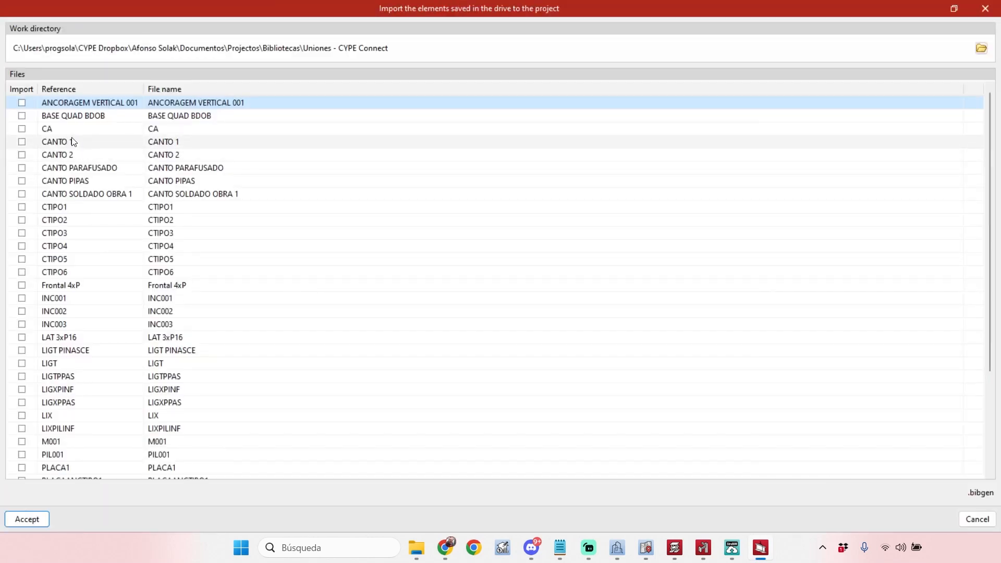
click(22, 130)
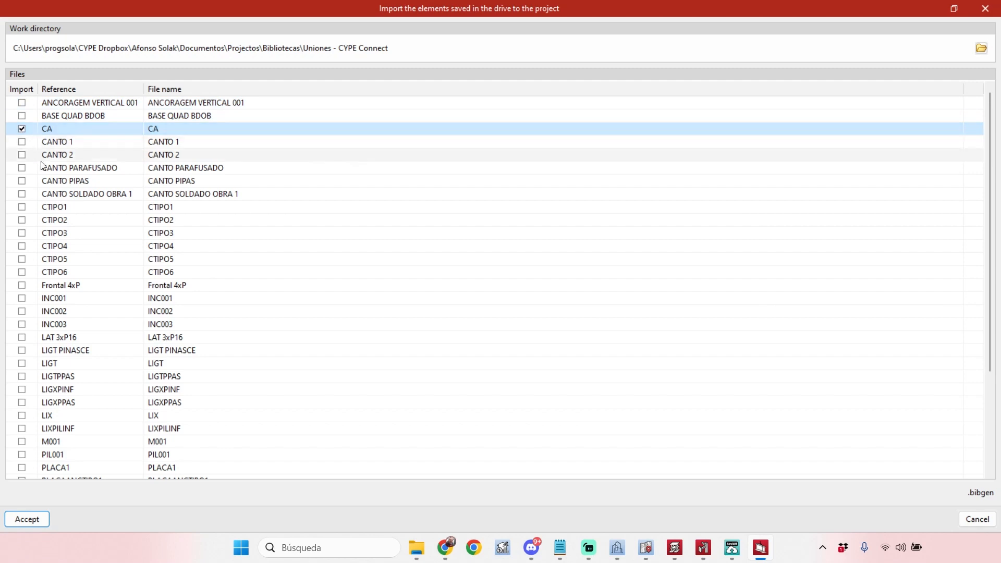
click(16, 523)
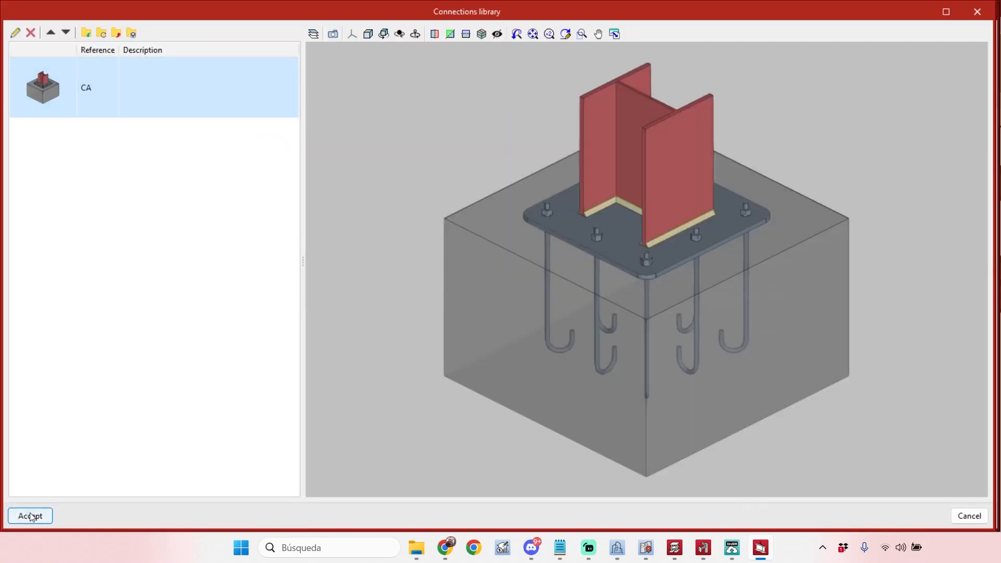
click(30, 516)
- Open the library import for the column base connection and try to accept it with the list filtered by "CA1"
scroll(862, 253, down, 1)
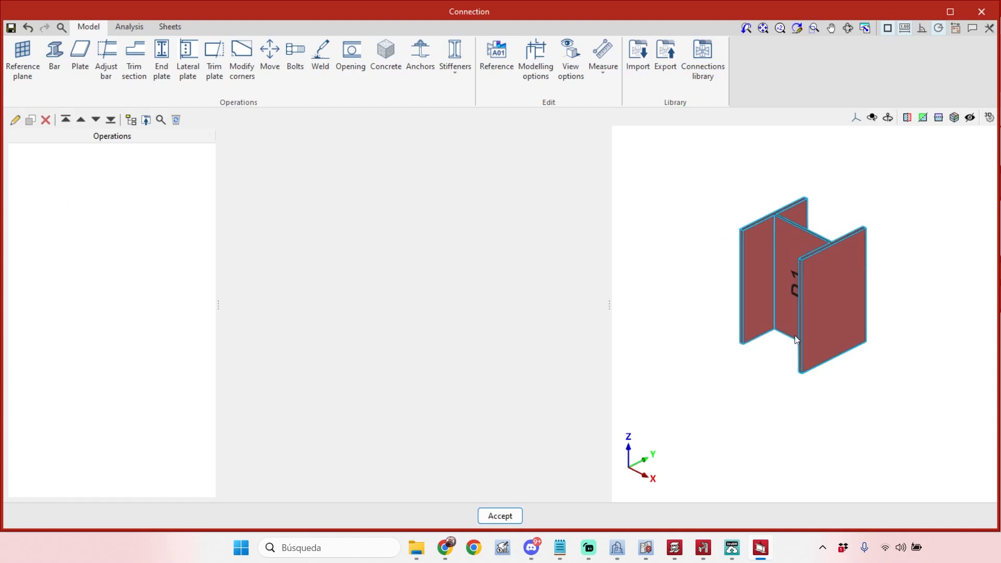
click(638, 57)
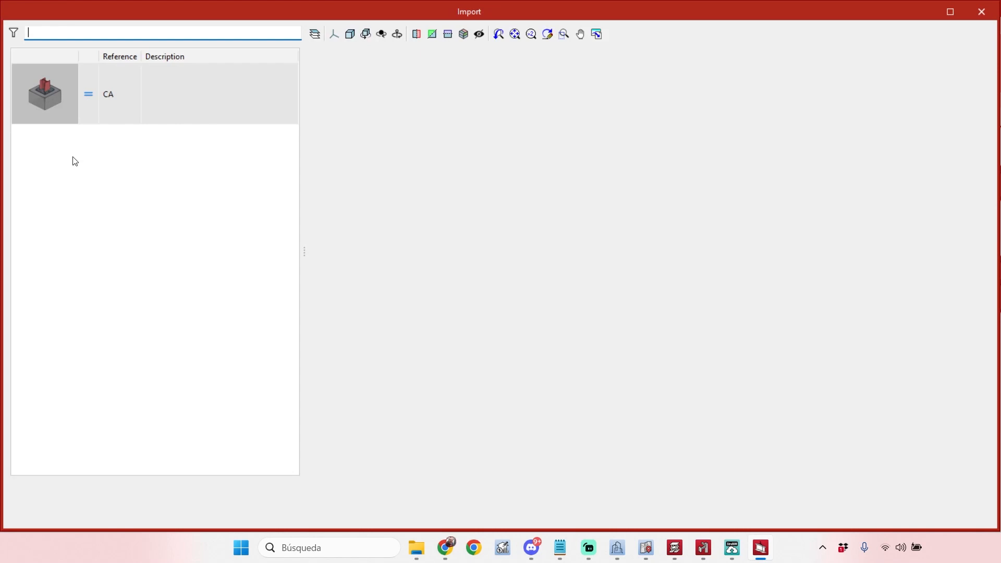
text(cA1)
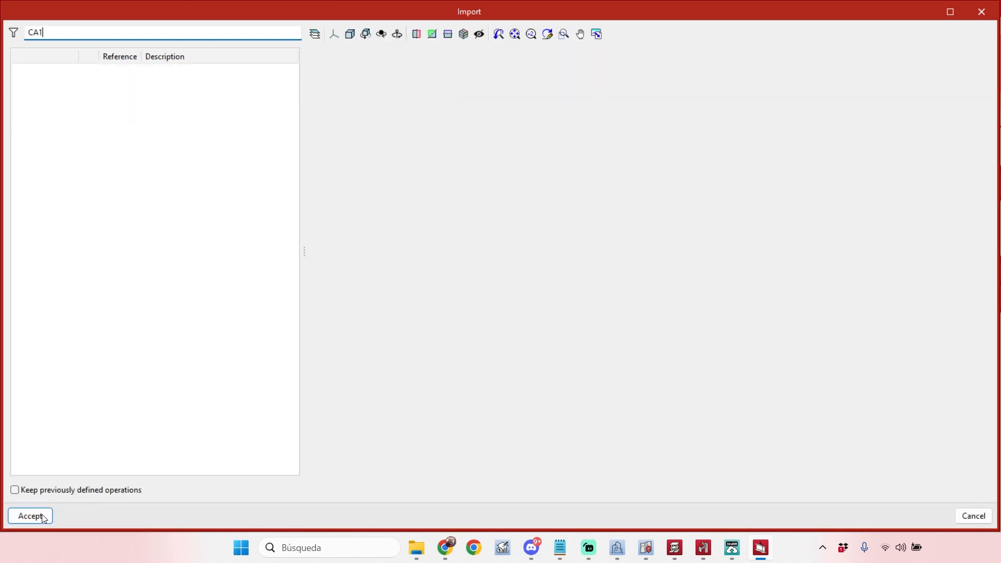
click(44, 518)
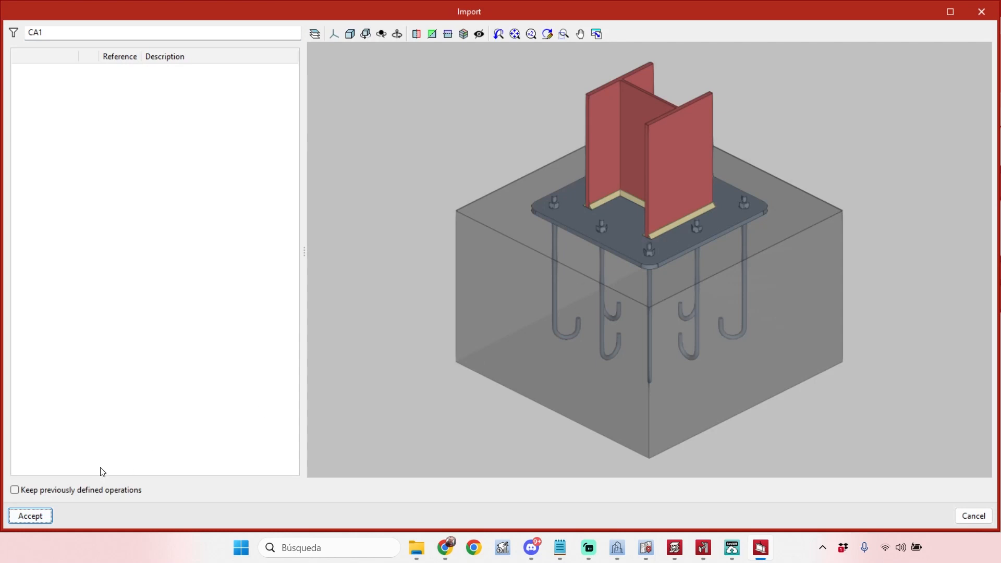
click(38, 516)
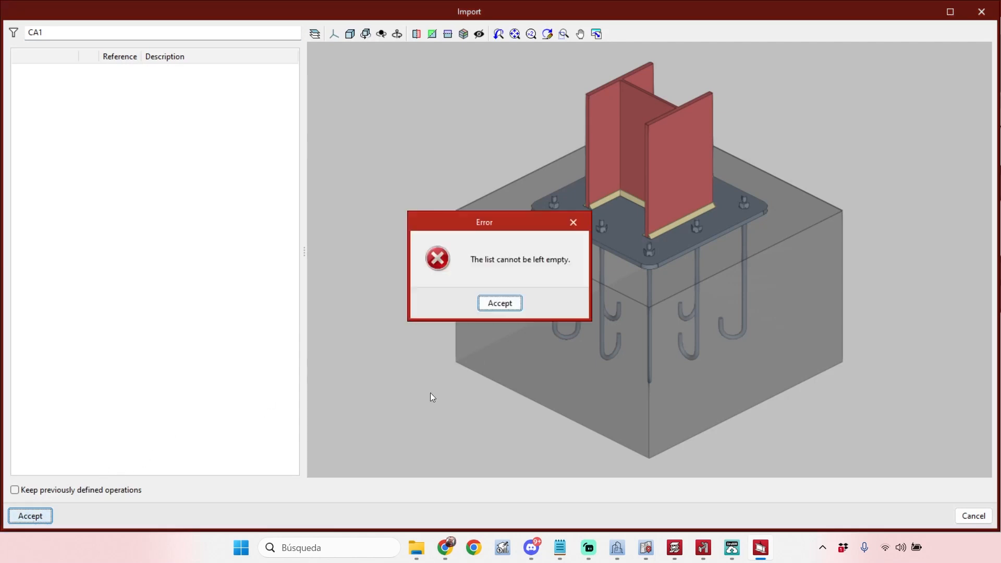
click(516, 305)
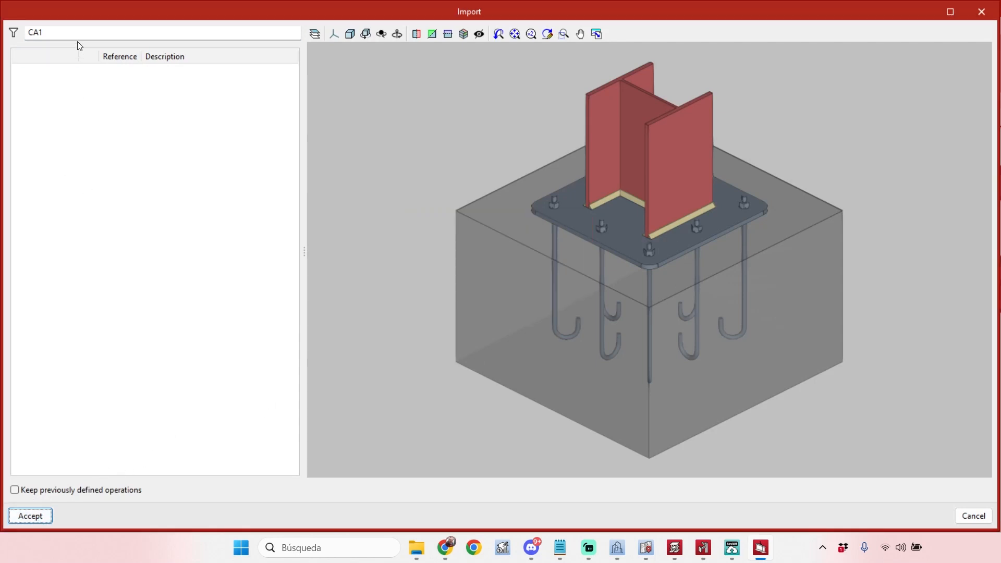
click(31, 517)
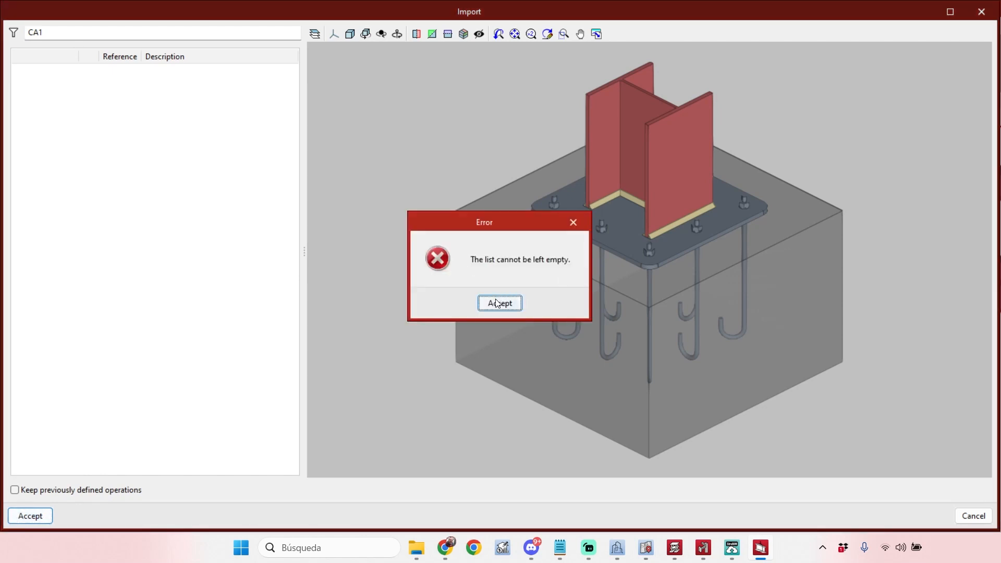
click(497, 303)
- Filter the connection library by "CA" and import the column base connection into the joint
click(94, 33)
key(BackSpace)
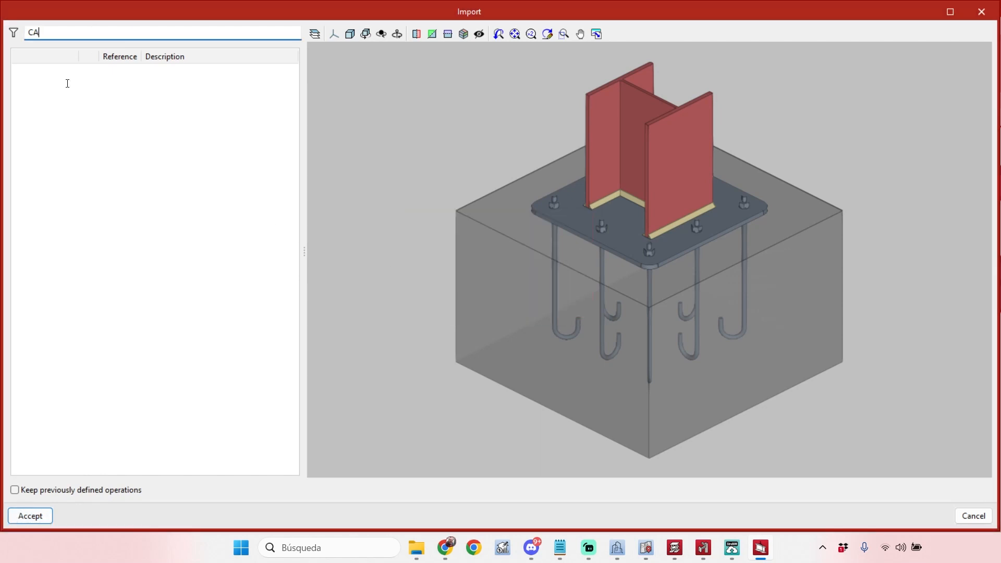
click(38, 517)
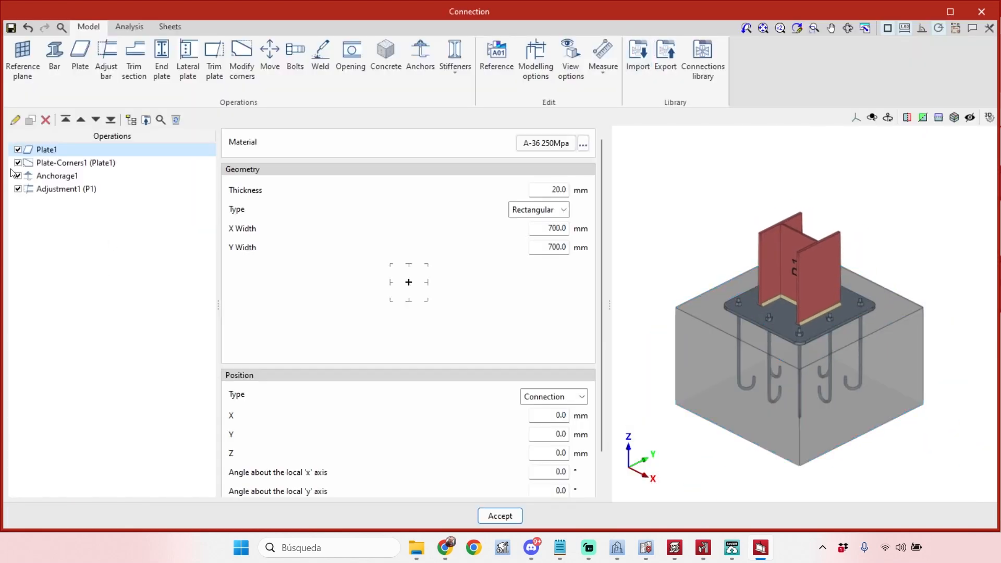
scroll(887, 386, up, 1)
mouse_move(889, 395)
middle_down()
mouse_move(881, 413)
mouse_move(899, 395)
middle_up()
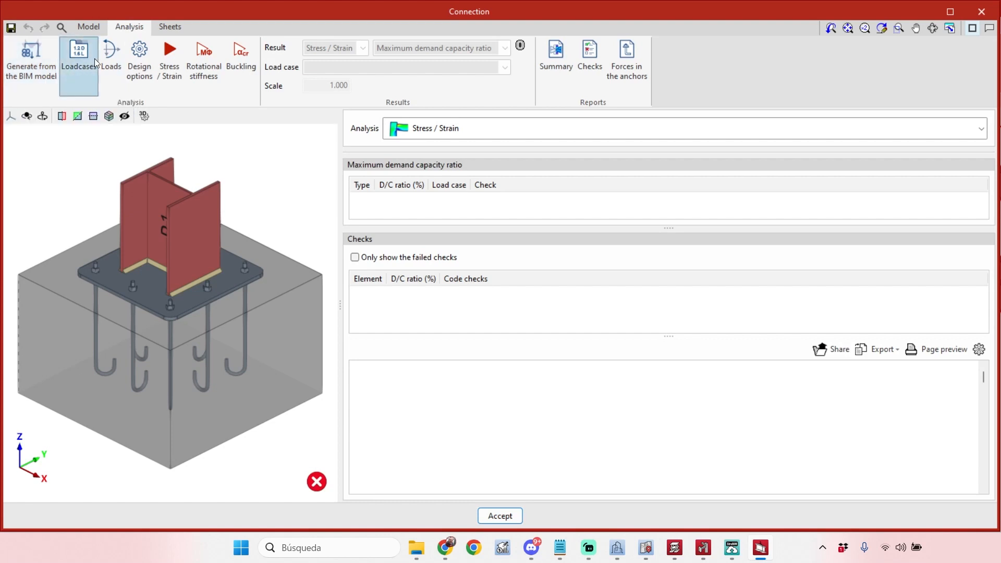
- Examine the settings for reading loadcases from the BIM model and the connection's list of loadcases
click(36, 82)
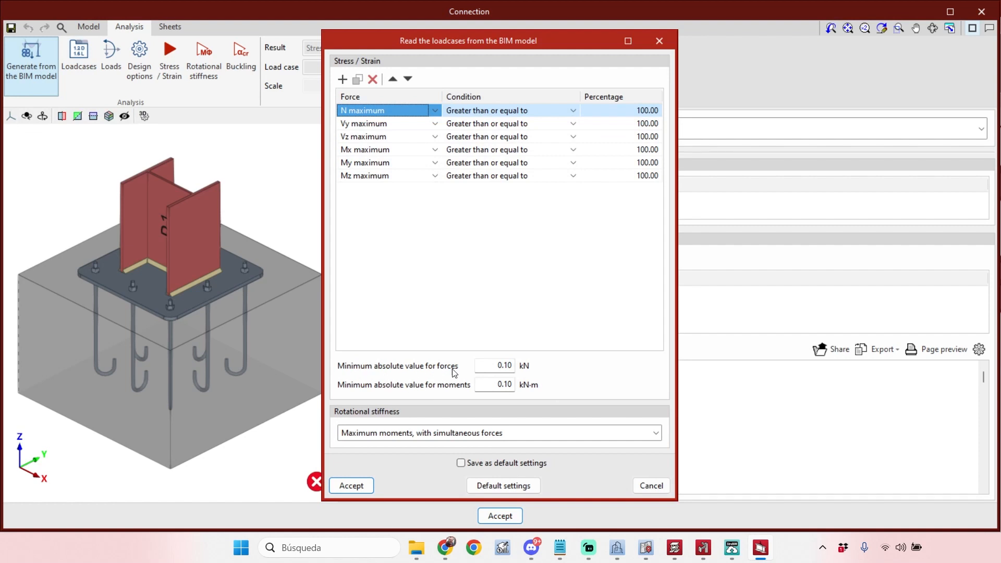
click(659, 40)
click(98, 92)
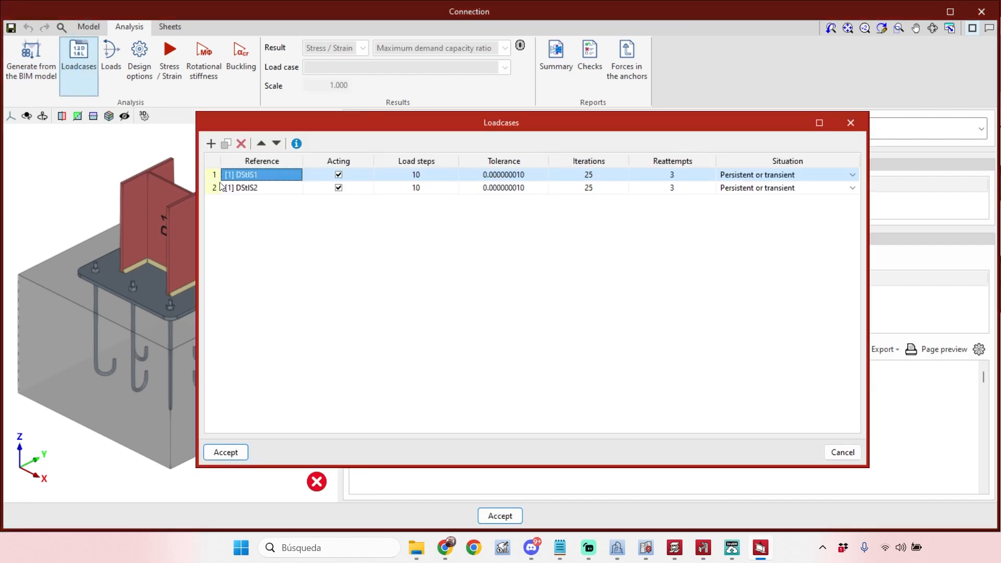
click(264, 189)
click(266, 177)
click(266, 187)
click(266, 175)
click(270, 188)
click(851, 122)
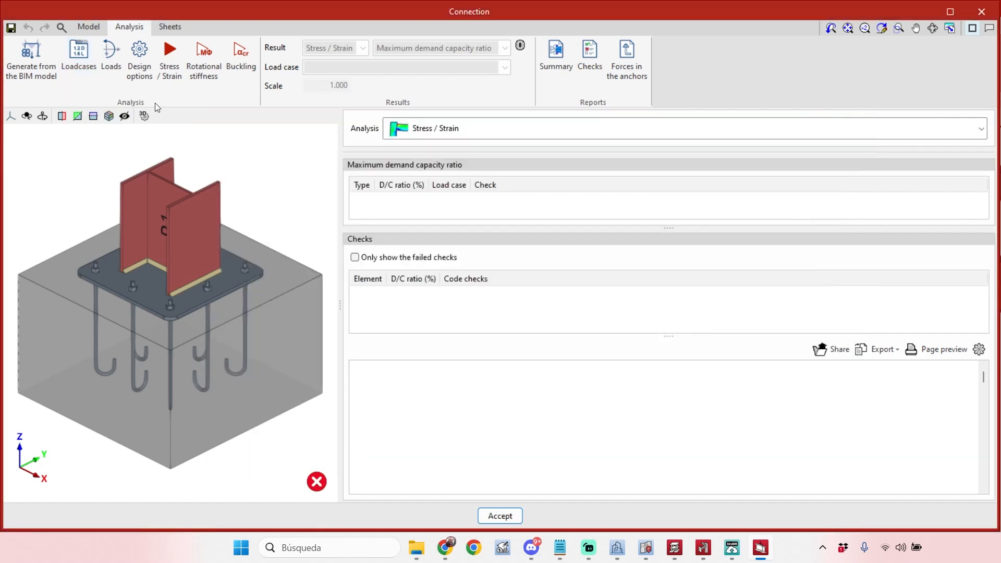
- Review the bar-end forces of column P1 for loadcases DStlS1 and DStlS2, and recheck the loadcase list
click(110, 59)
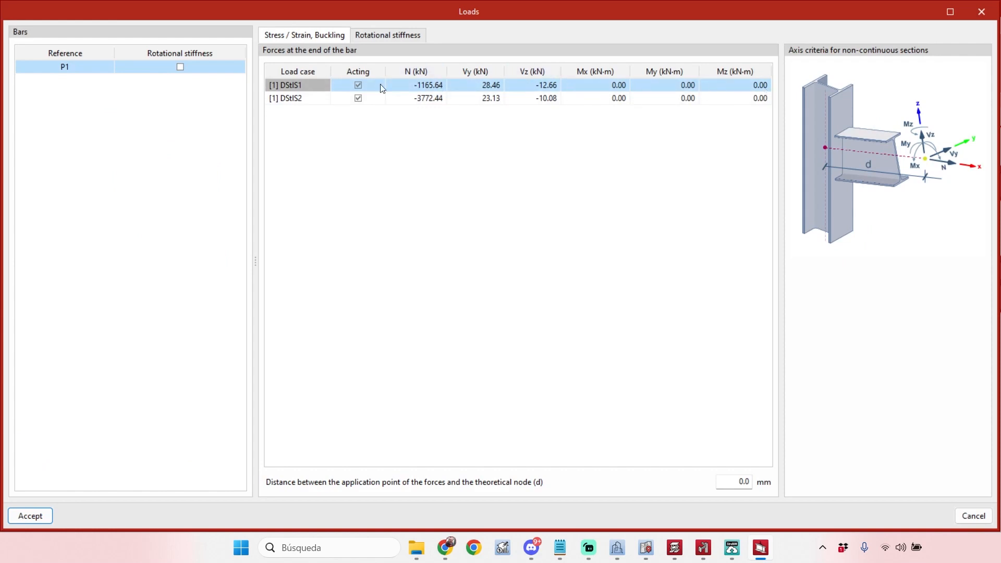
click(306, 101)
click(305, 86)
click(305, 101)
click(301, 83)
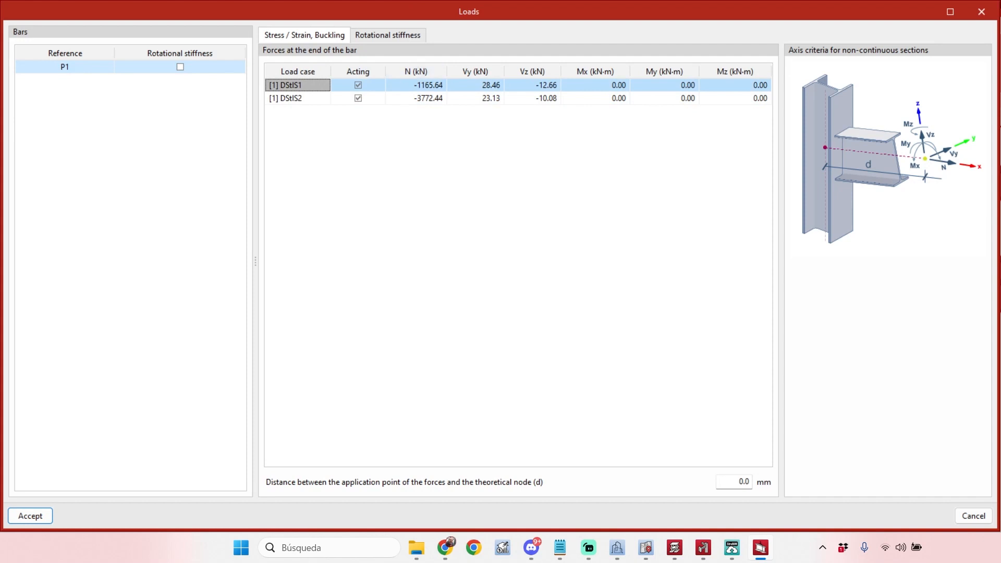
click(984, 13)
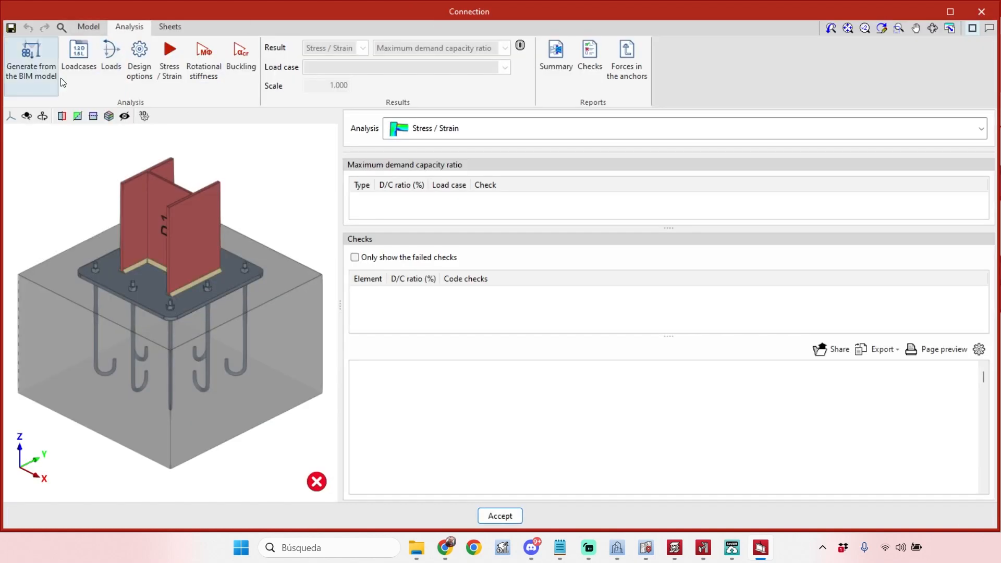
click(79, 57)
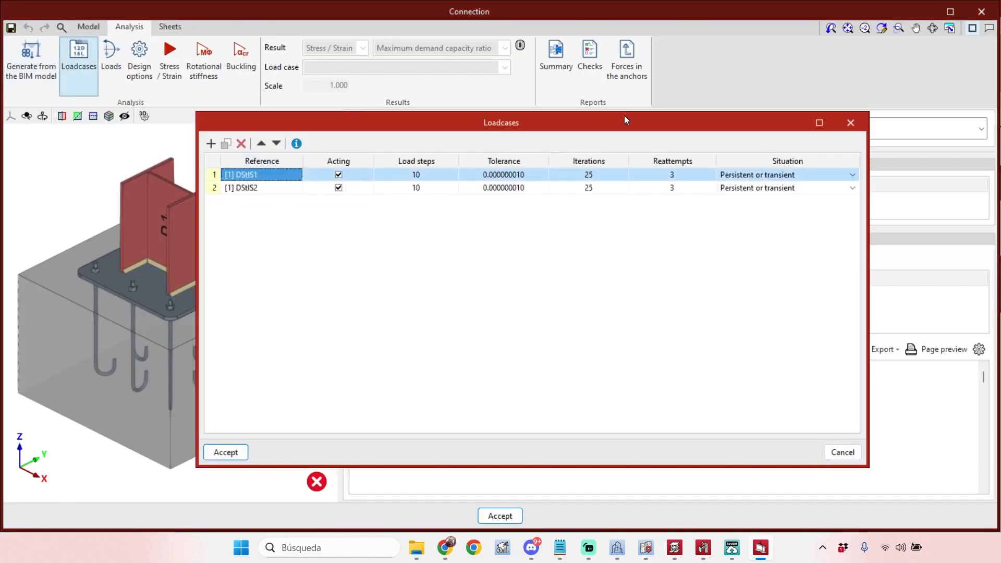
click(850, 126)
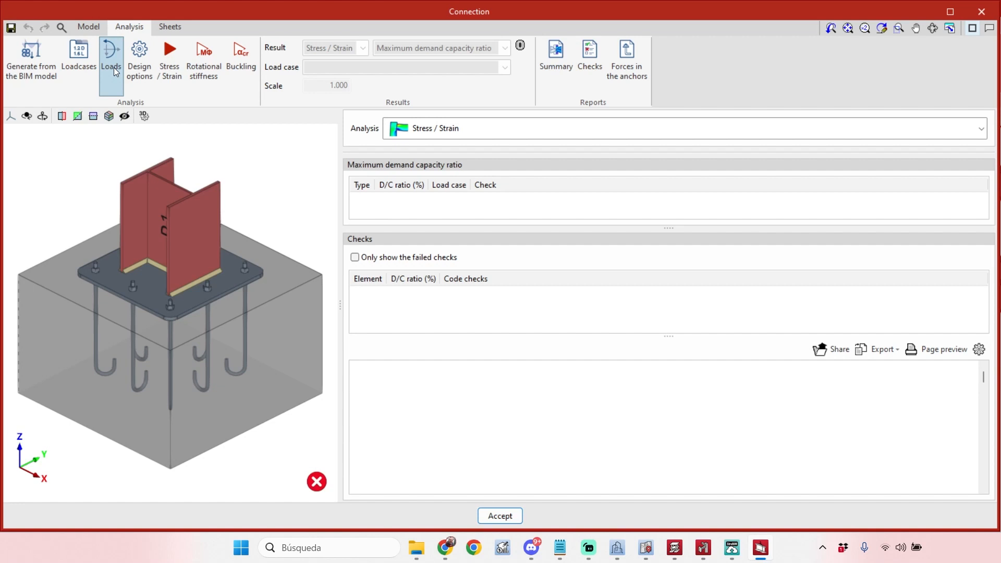
- Run the Stress / Strain analysis of the base connection and briefly limit its checks to the failed ones
click(171, 65)
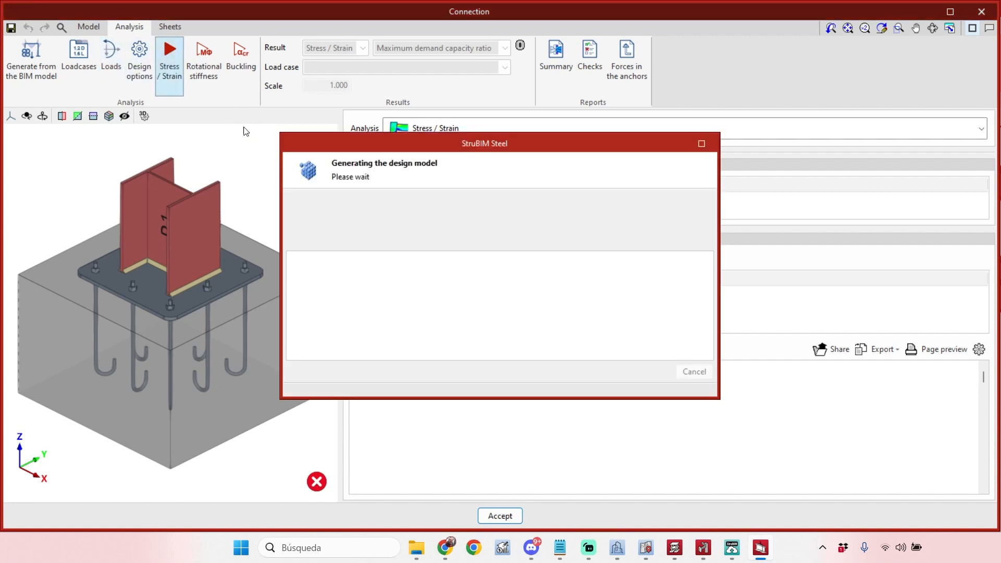
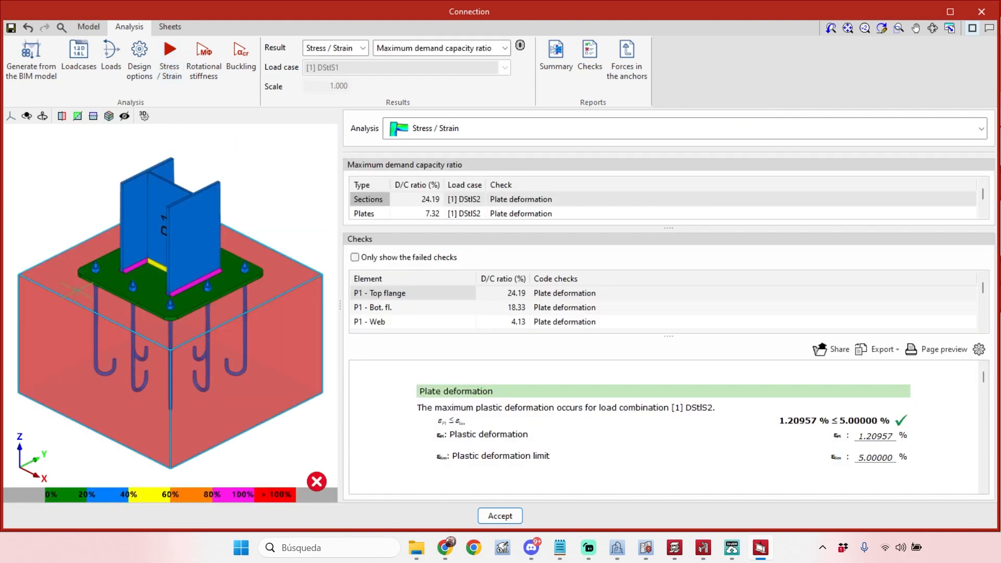
click(355, 257)
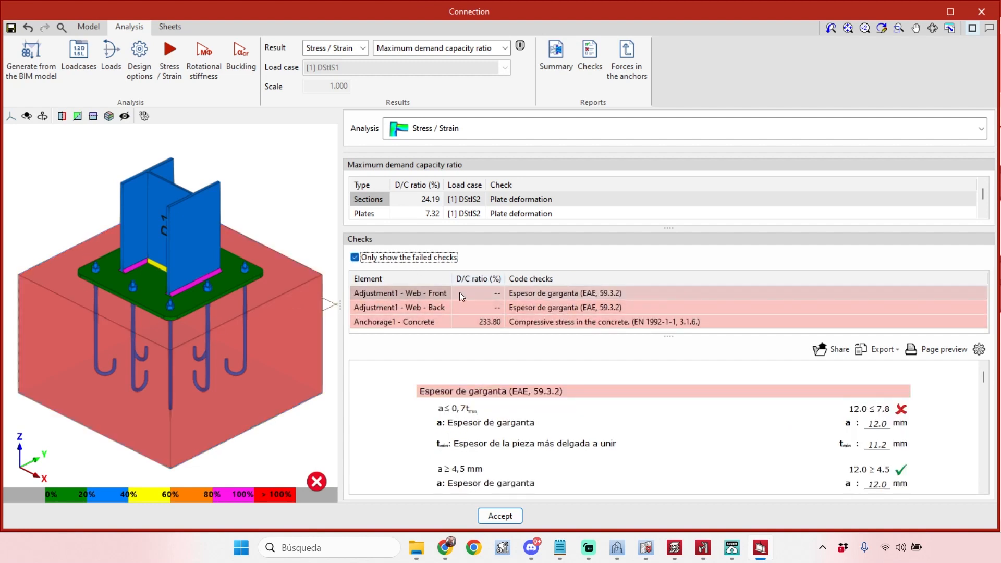
click(419, 261)
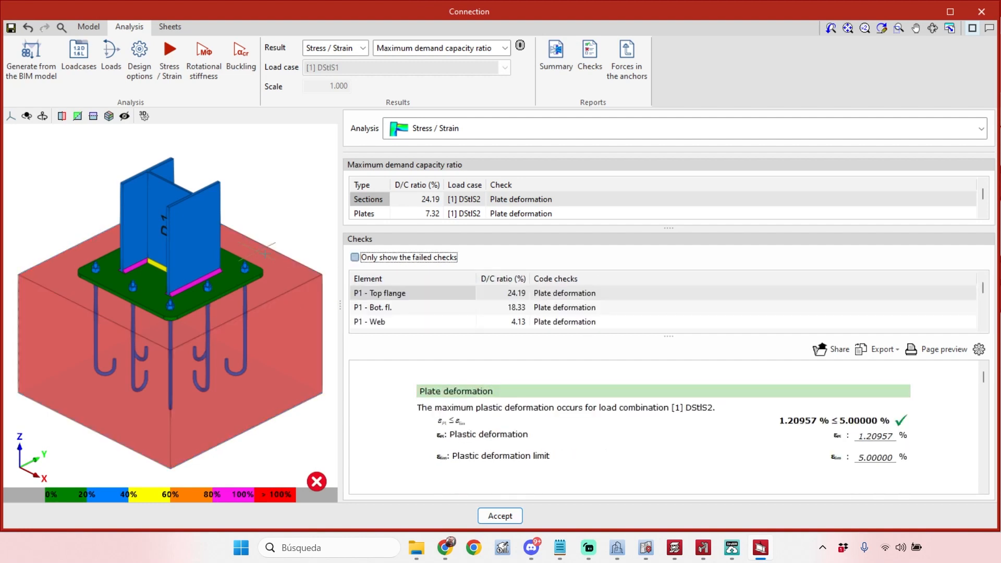
- Display the connection's Von Mises stress and Equivalent Von Mises deformation results, and accept the connection
click(461, 52)
click(461, 75)
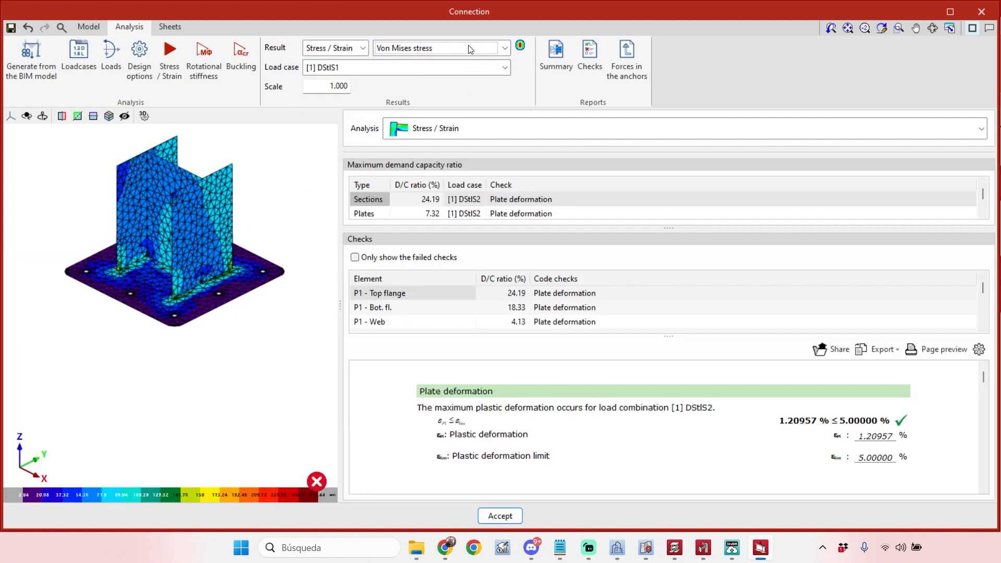
click(460, 48)
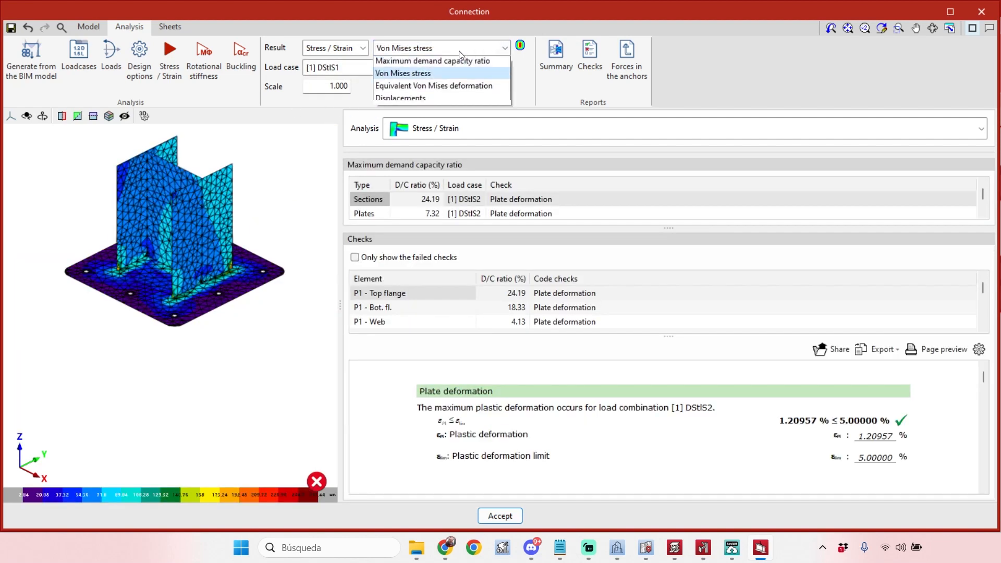
click(462, 88)
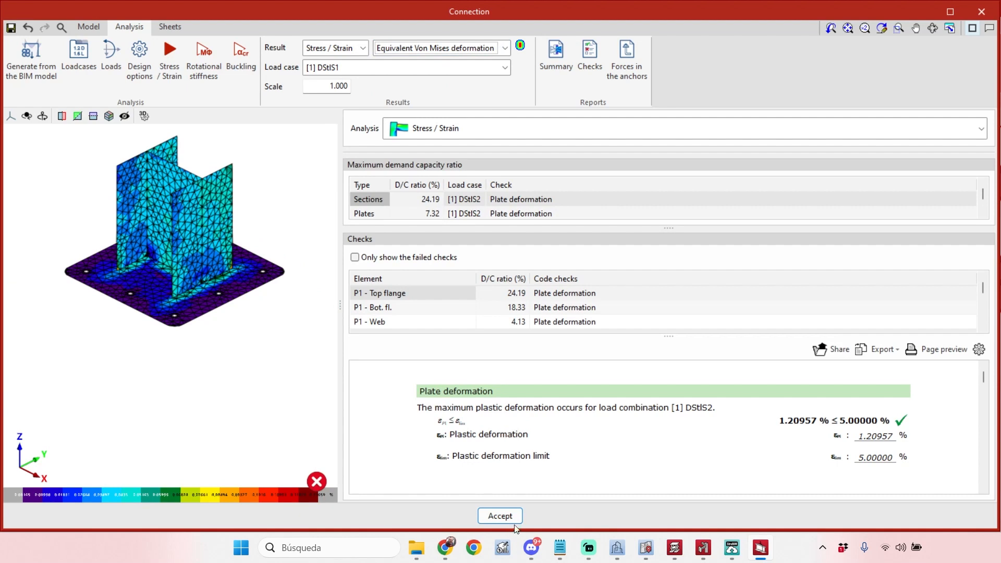
click(482, 515)
- Examine the steel frame around the connected column base and the neighbouring column bases, with the Connection command active
scroll(555, 345, down, 4)
middle_drag(505, 409, 514, 346)
scroll(476, 352, up, 2)
click(252, 58)
scroll(520, 384, up, 1)
scroll(498, 337, down, 1)
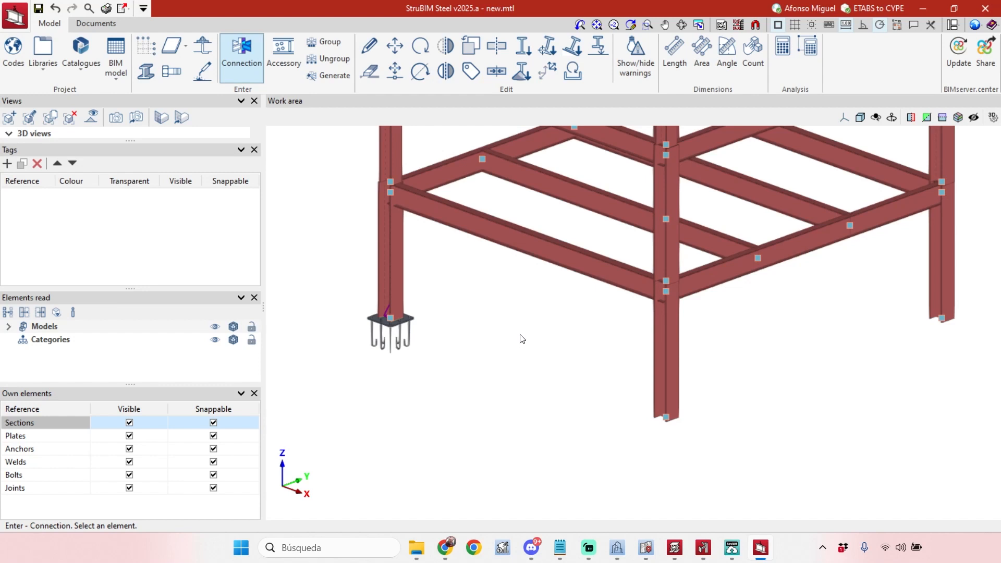
scroll(488, 372, down, 1)
middle_drag(488, 371, 495, 408)
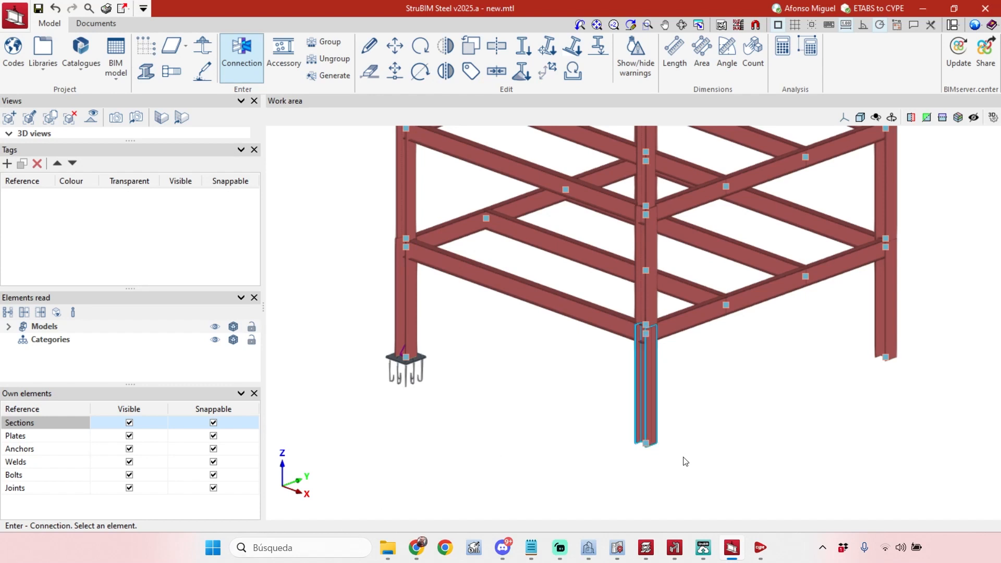
- Switch to the CYPE Menu and look through the program categories, ending at MEP (Electrical)
click(760, 547)
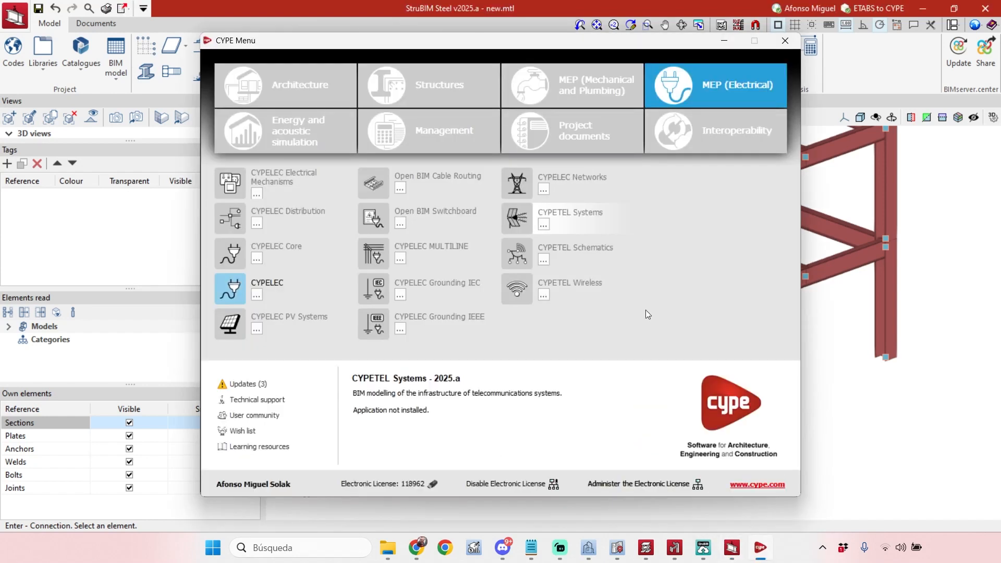
click(572, 85)
click(451, 89)
click(425, 125)
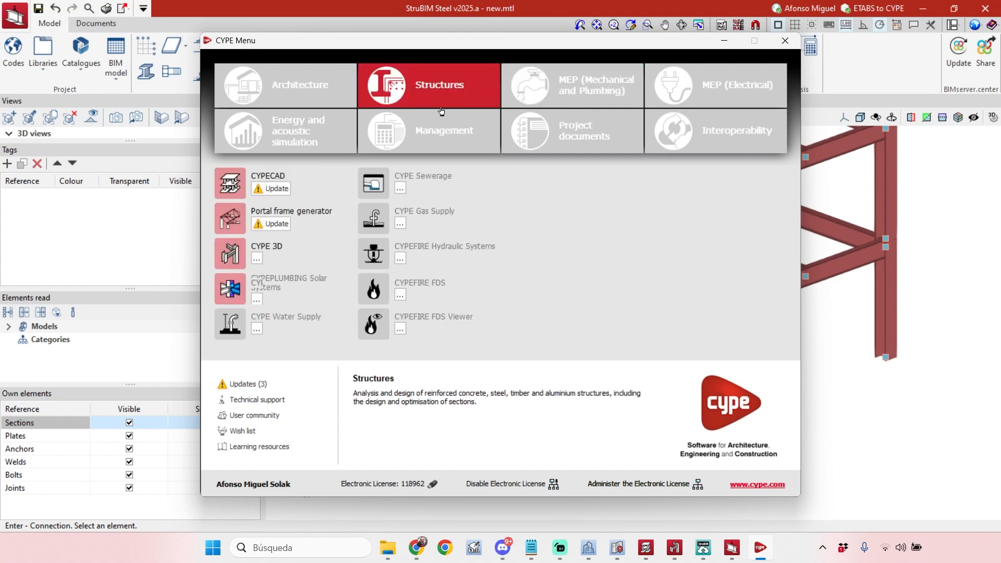
click(631, 92)
click(710, 89)
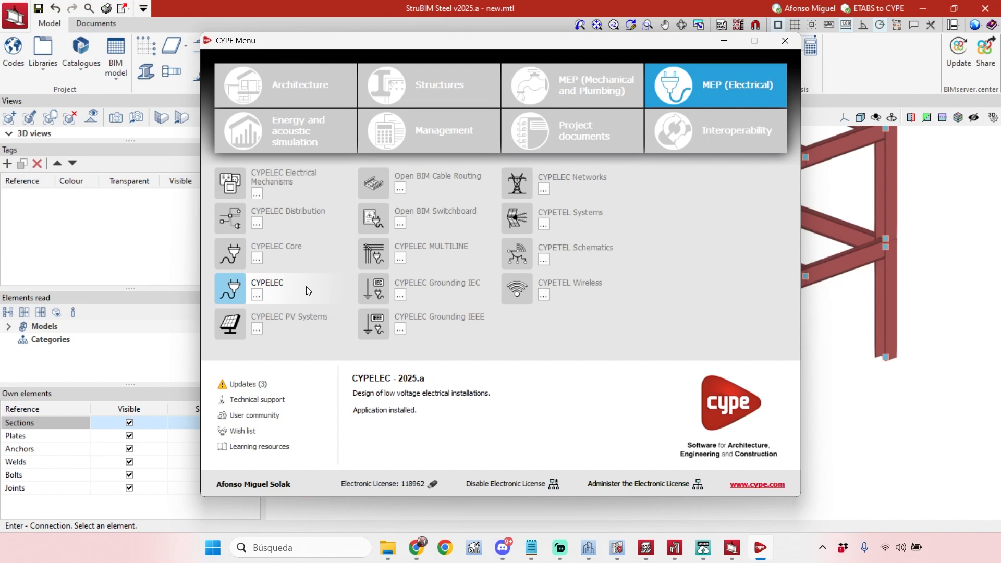
- View the available CYPELEC versions, and launch the installed CYPELEC 2025.a in its CYPELEC Core variant
click(257, 295)
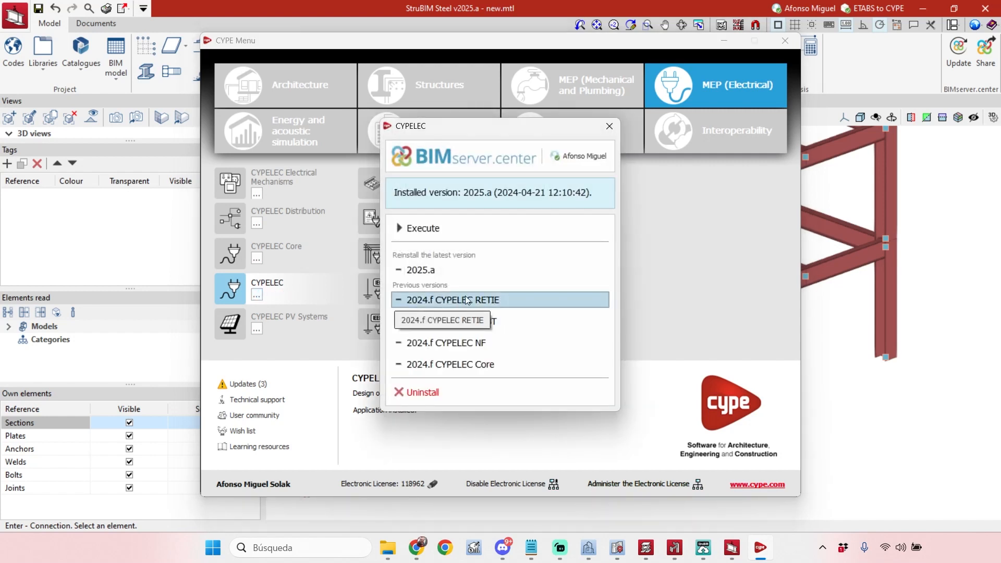
click(422, 272)
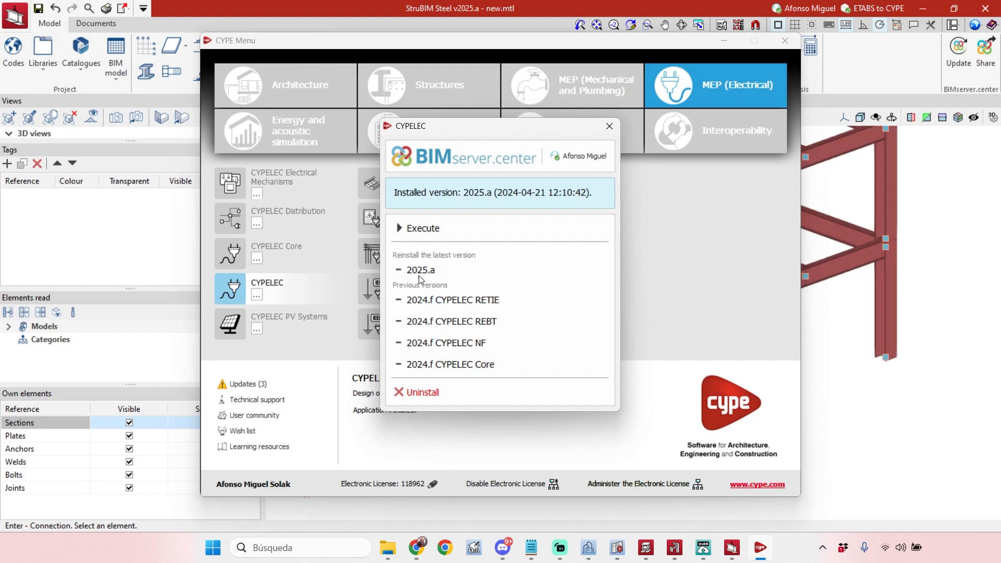
click(438, 231)
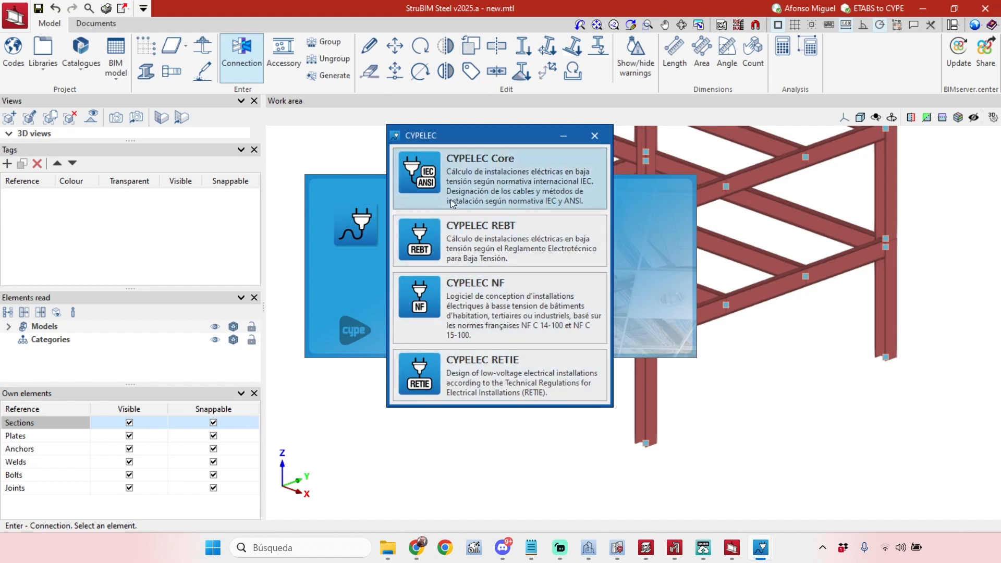
click(518, 180)
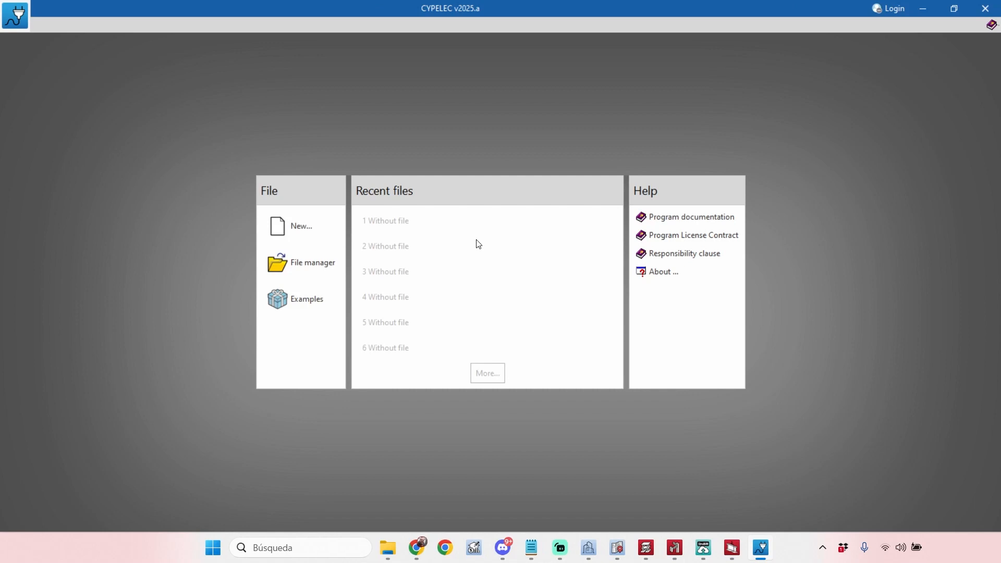
- Open the example project "industria general"
click(321, 296)
click(151, 263)
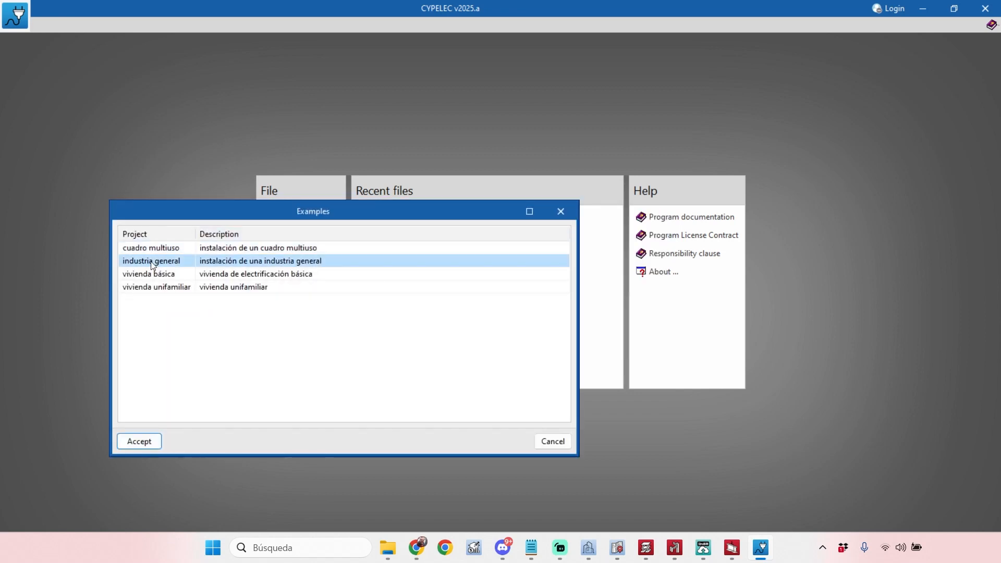
double_click(176, 264)
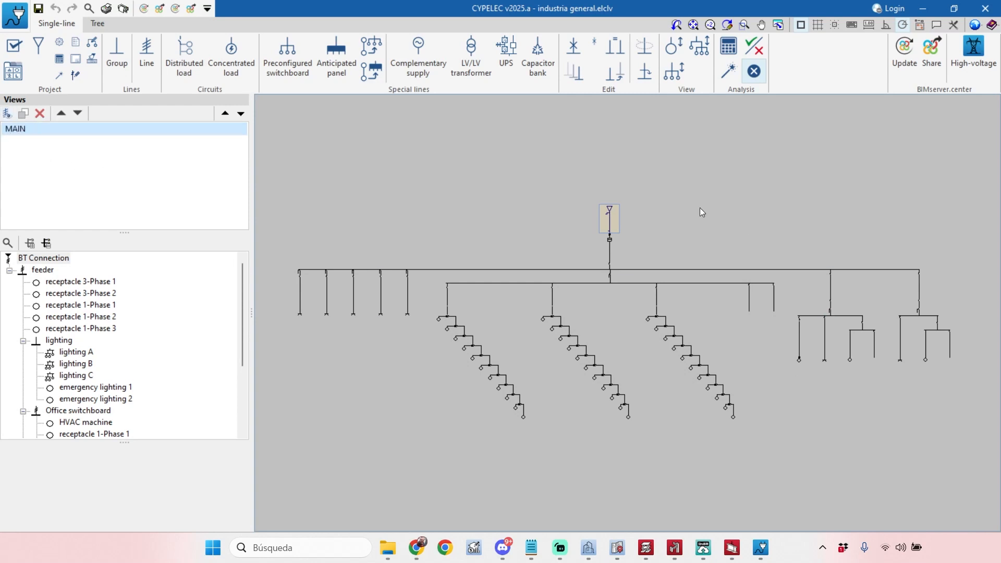
- Inspect the data of the "lighting A" circuit in the single-line diagram without changing it
scroll(459, 321, up, 3)
scroll(459, 320, down, 3)
click(464, 317)
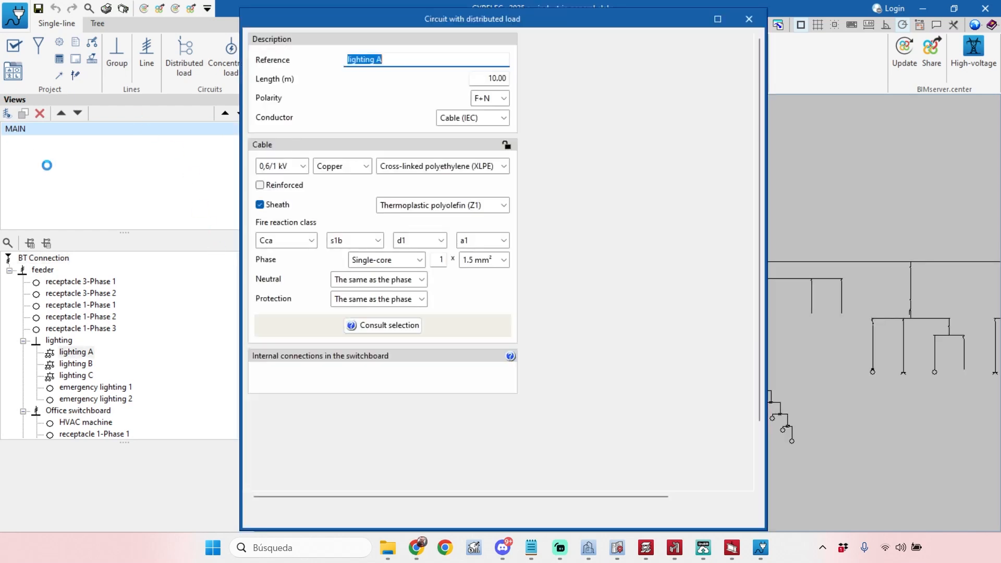
click(752, 22)
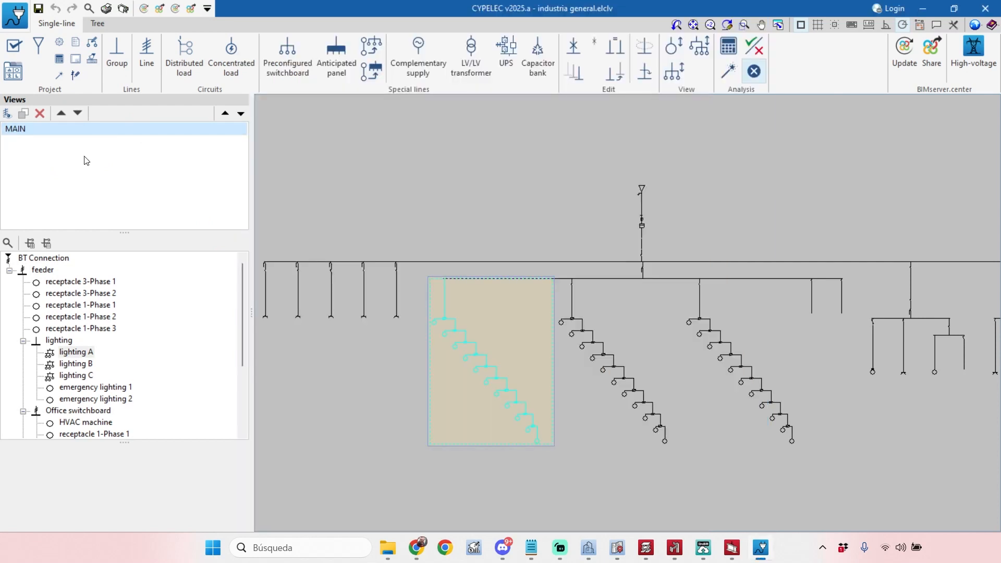
- Create a separate view of the "lighting A" circuit from the single-line diagram and display it
click(12, 119)
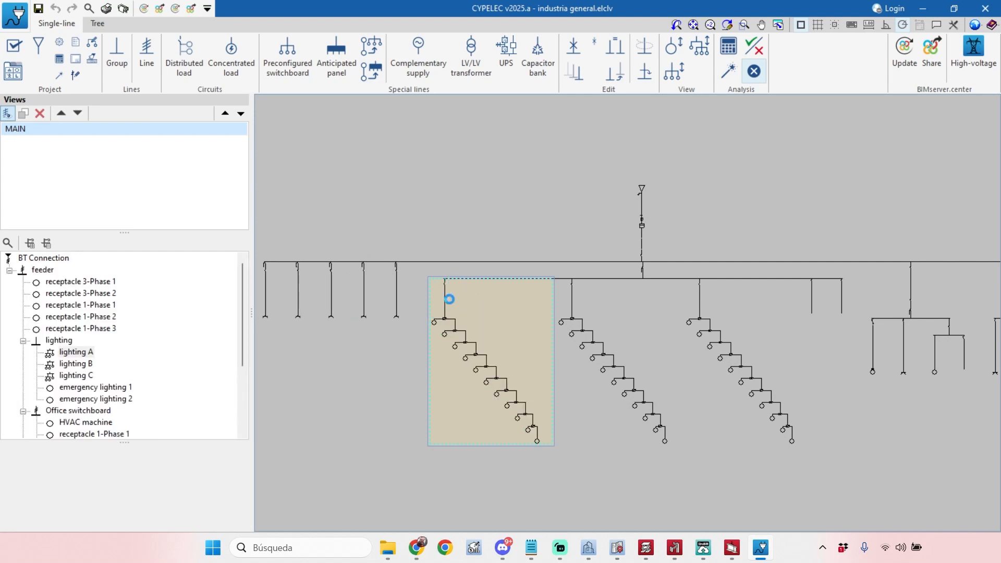
click(451, 285)
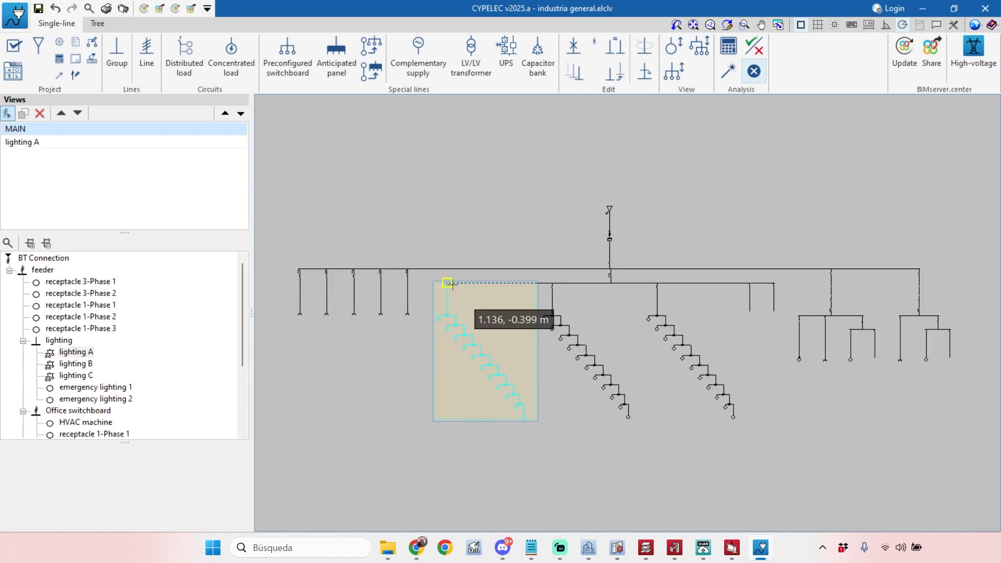
click(28, 143)
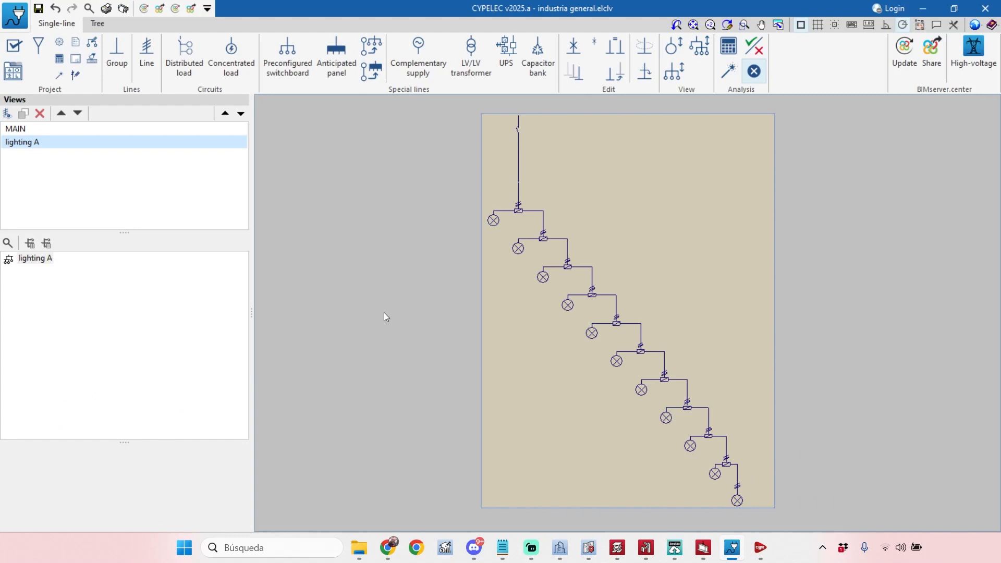
- Launch CYPEPLUMBING from CYPE Menu and open the recent example project Plurifamiliar.spl from the Examples folder
click(822, 548)
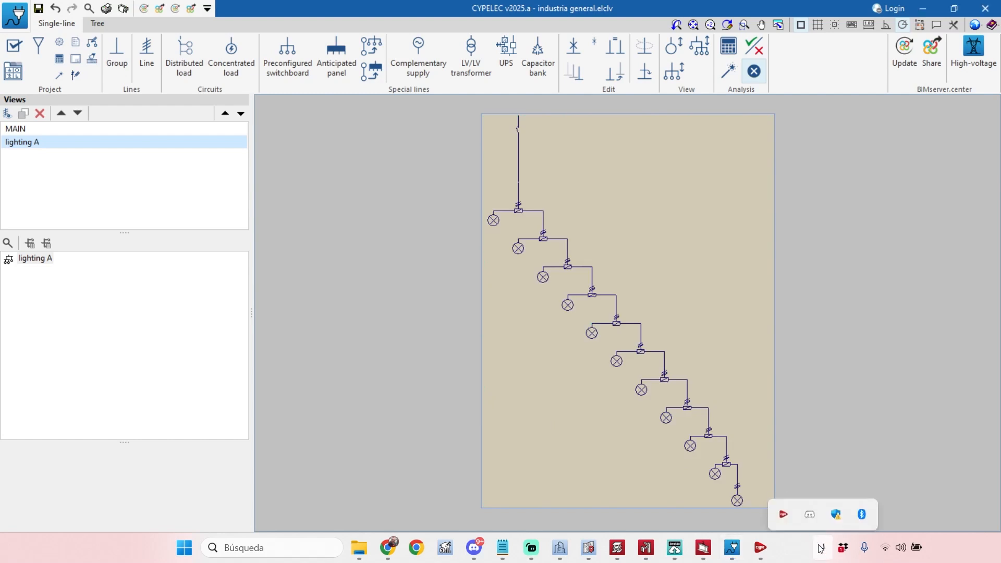
click(781, 511)
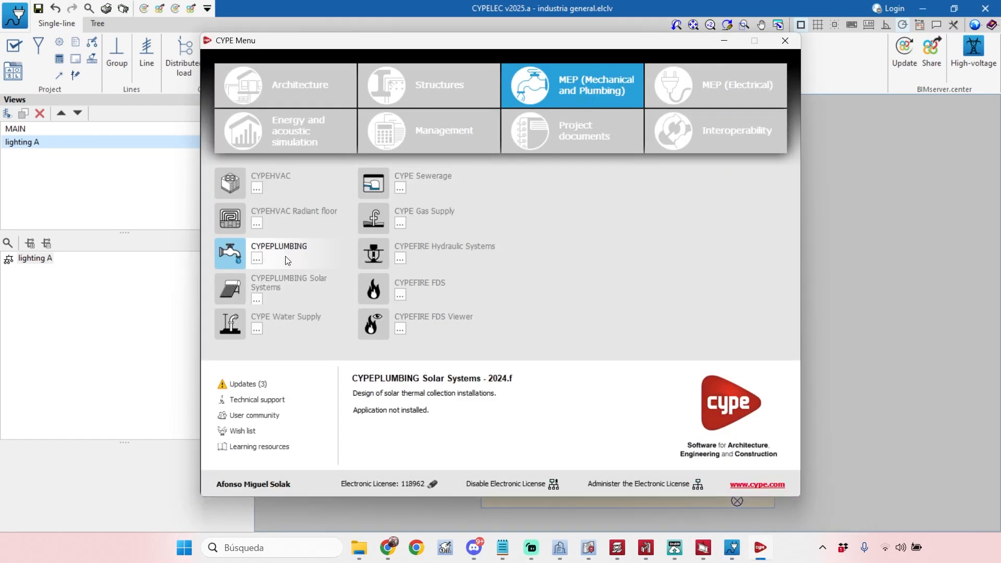
click(286, 256)
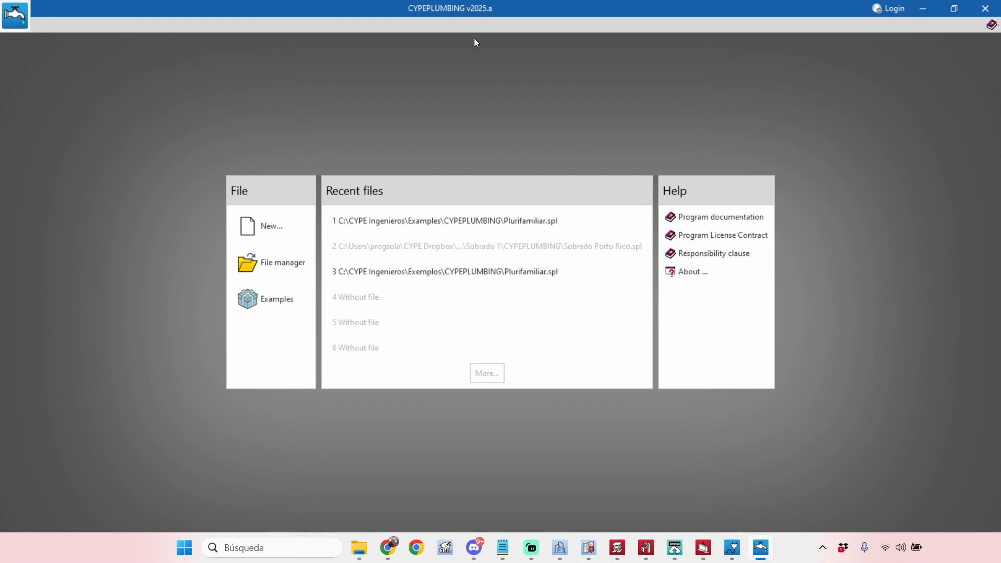
click(552, 224)
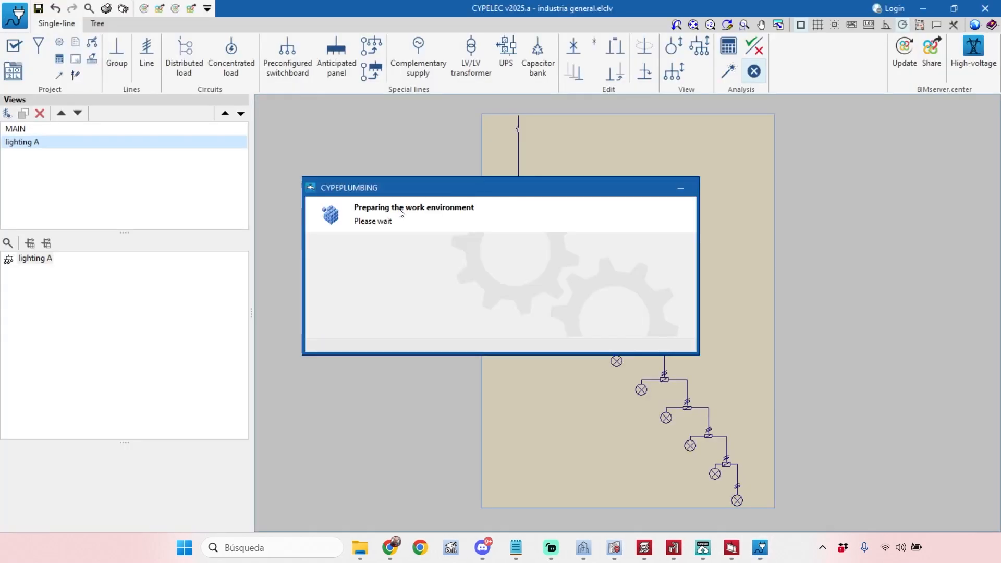
- Switch to Chrome, load the BIMserver.center website in a new tab and open its Store
click(391, 551)
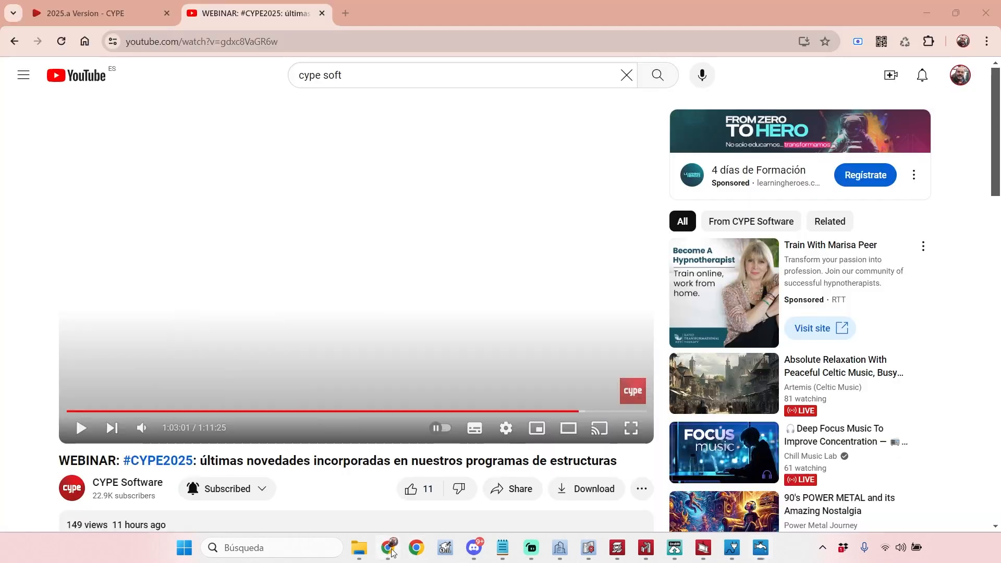
click(350, 14)
click(360, 40)
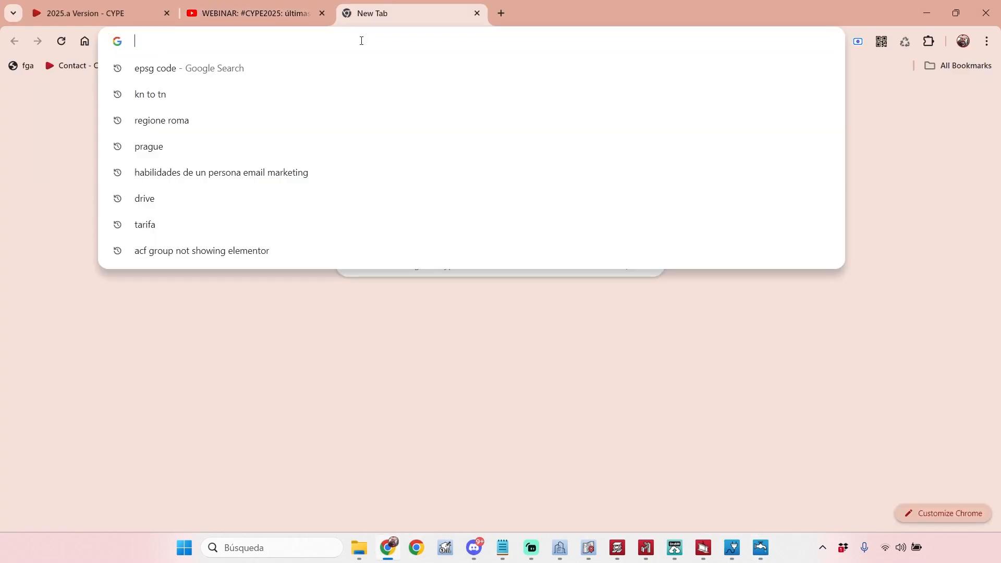
text(bim)
key(Return)
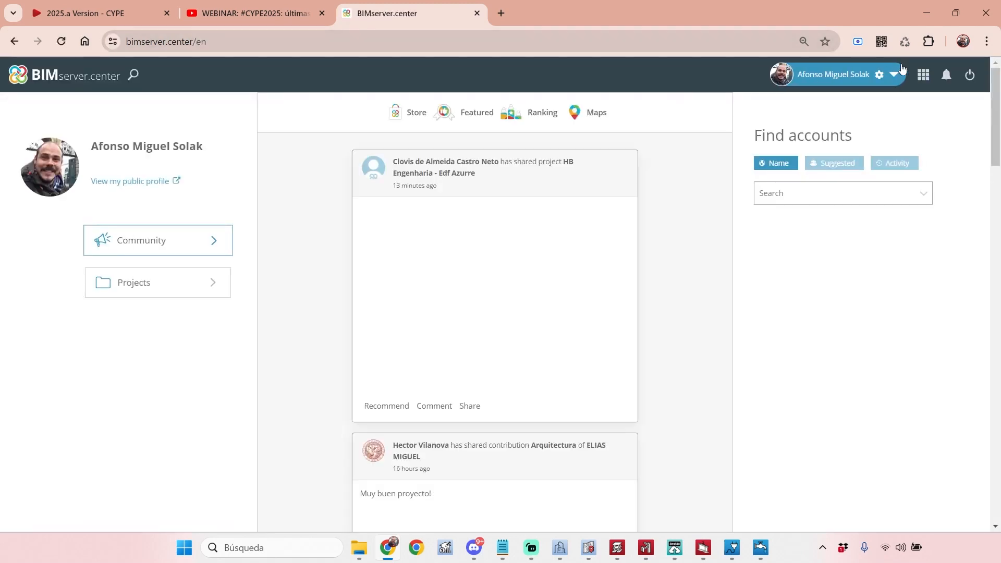
click(924, 75)
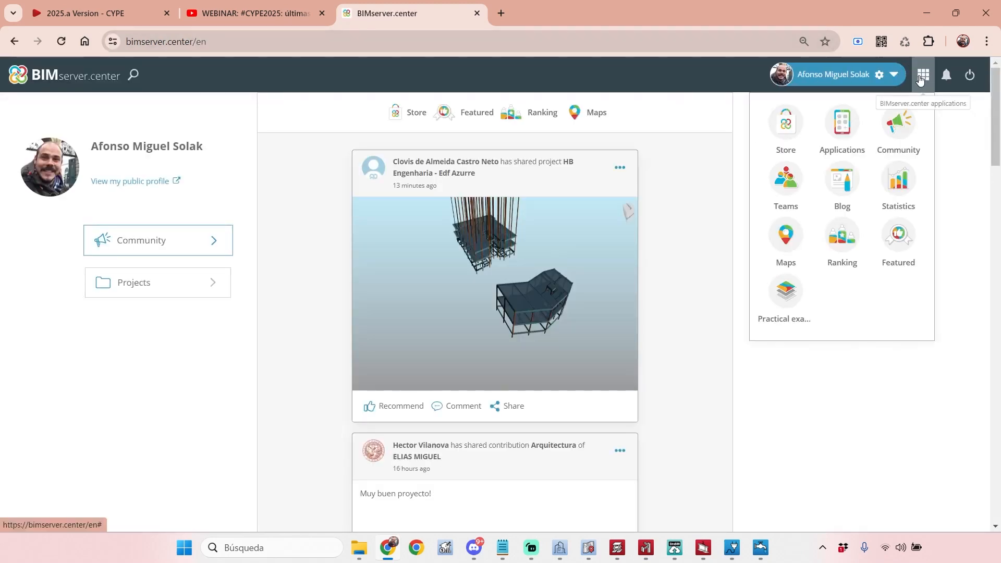
click(787, 139)
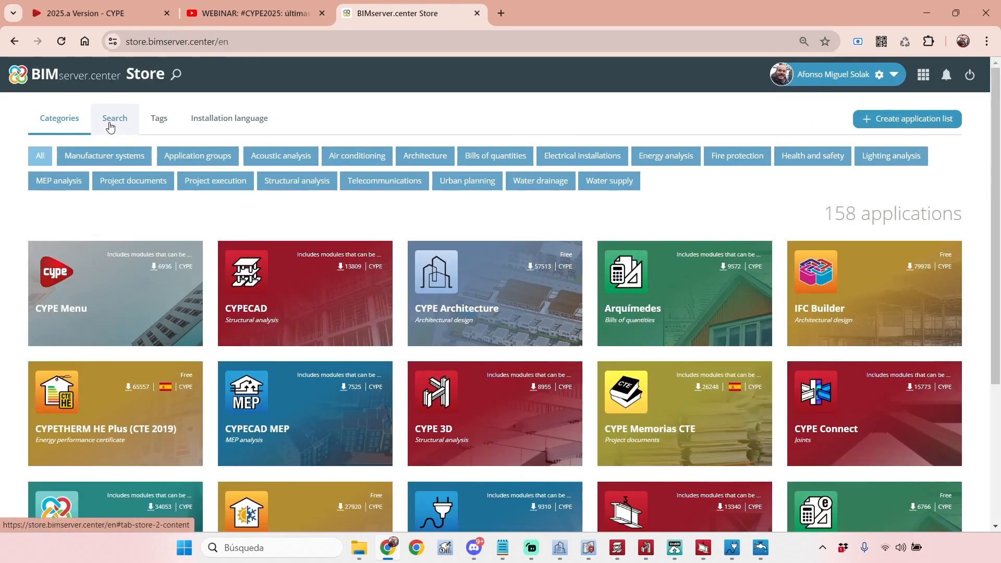
- Search the store's applications by name for "plumbi", "open bim layout" and "cypeplumb"
click(110, 127)
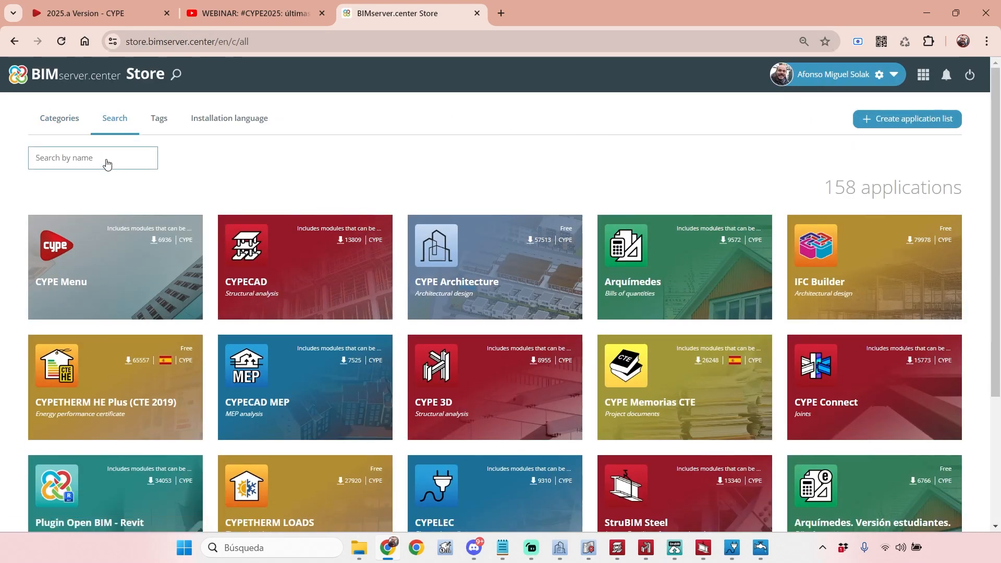
text(plumbi)
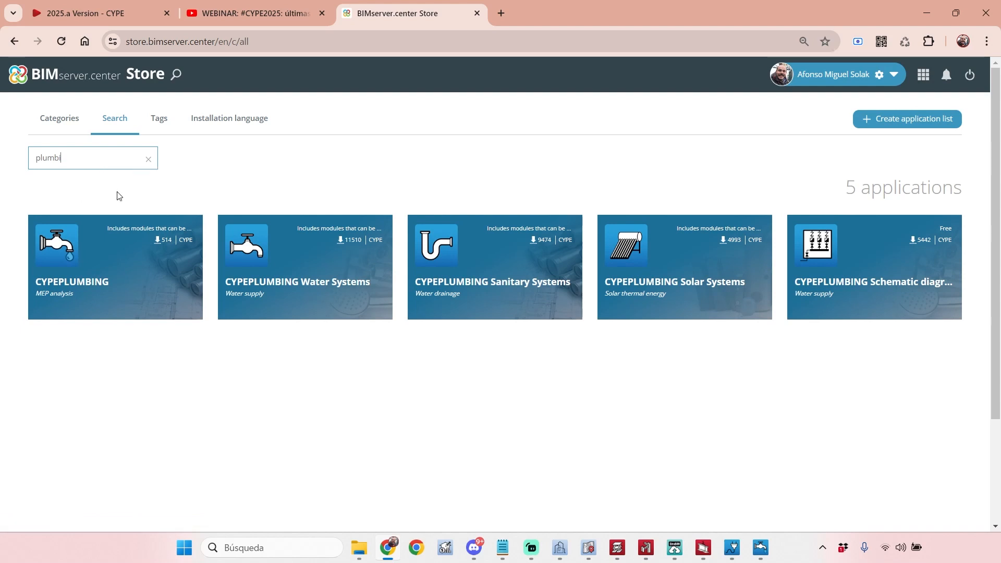
drag(104, 158, 24, 159)
text(ope)
key(BackSpace)
key(BackSpace)
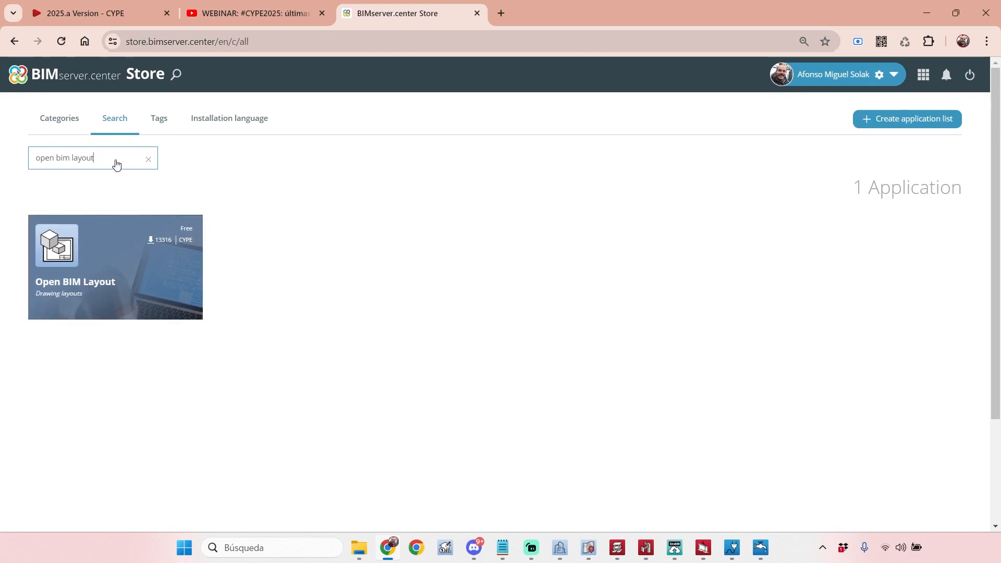
drag(112, 164, 31, 159)
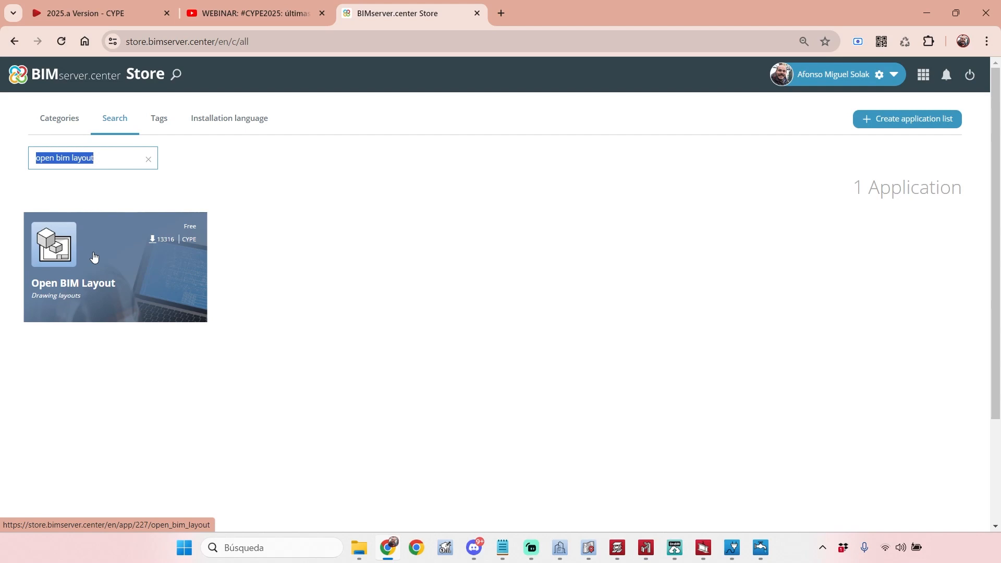
text(cypeplumb)
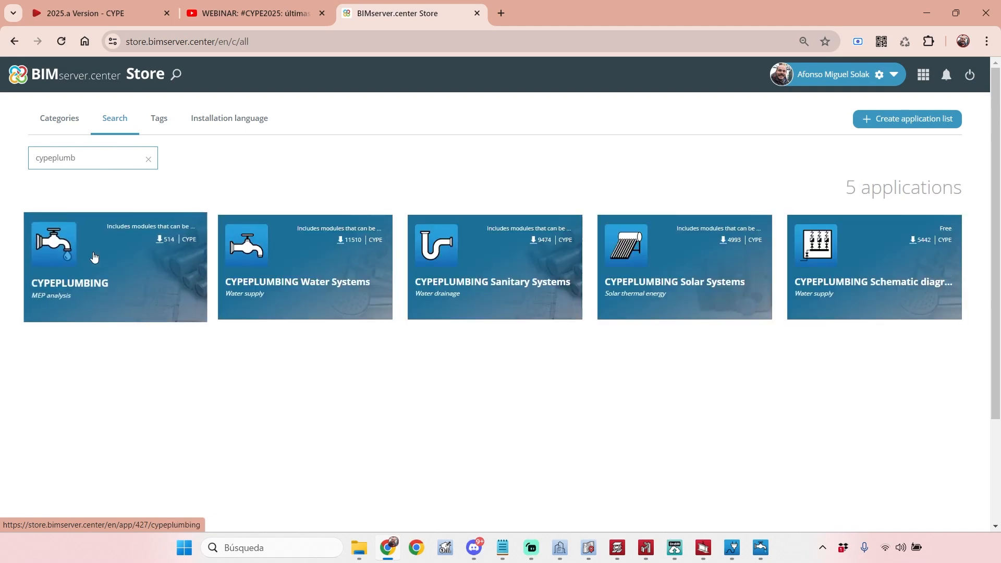
- Switch back to CYPEPLUMBING and look over the Water Systems tools for fittings, consumptions and pipes
mouse_move(758, 554)
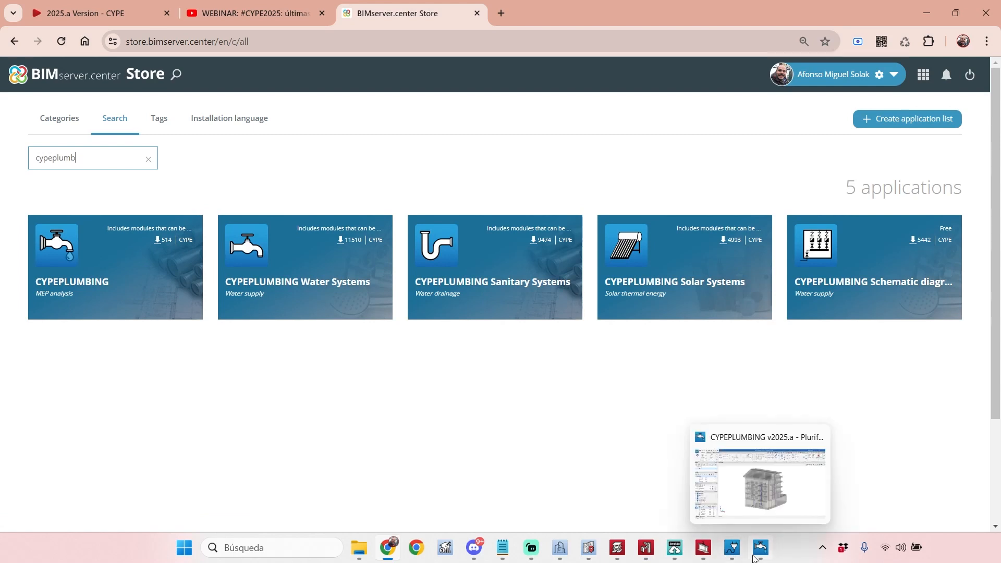
click(759, 503)
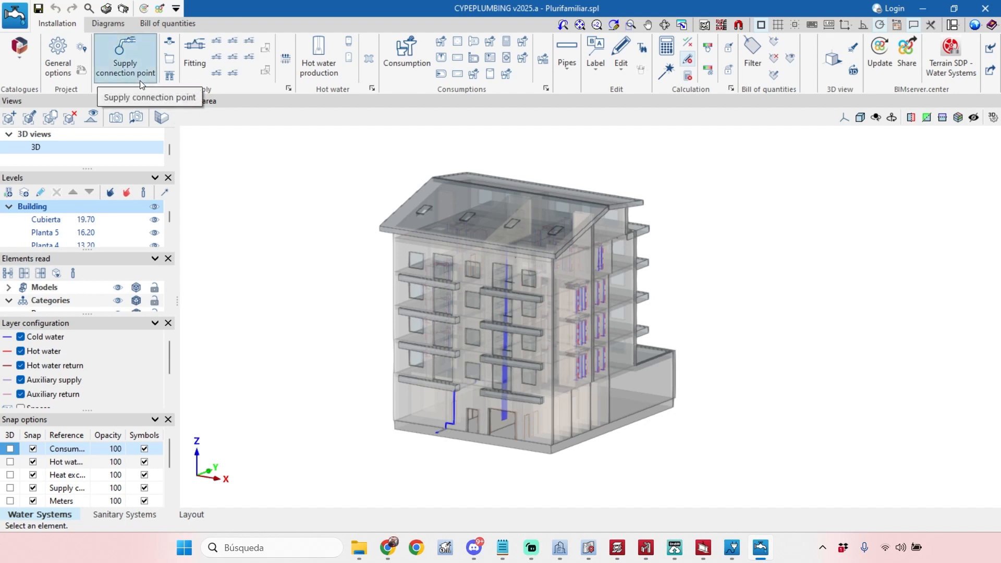
click(194, 52)
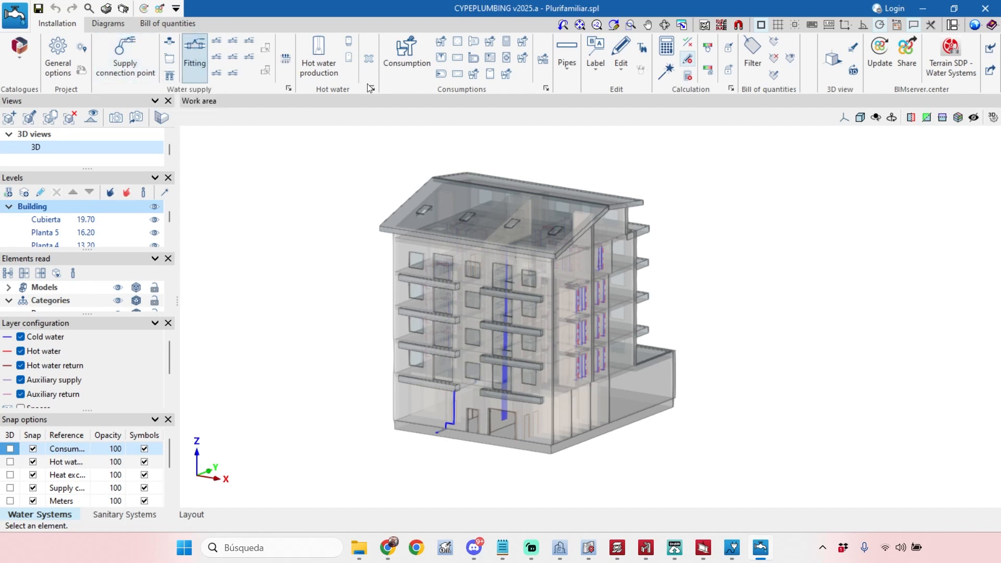
click(413, 52)
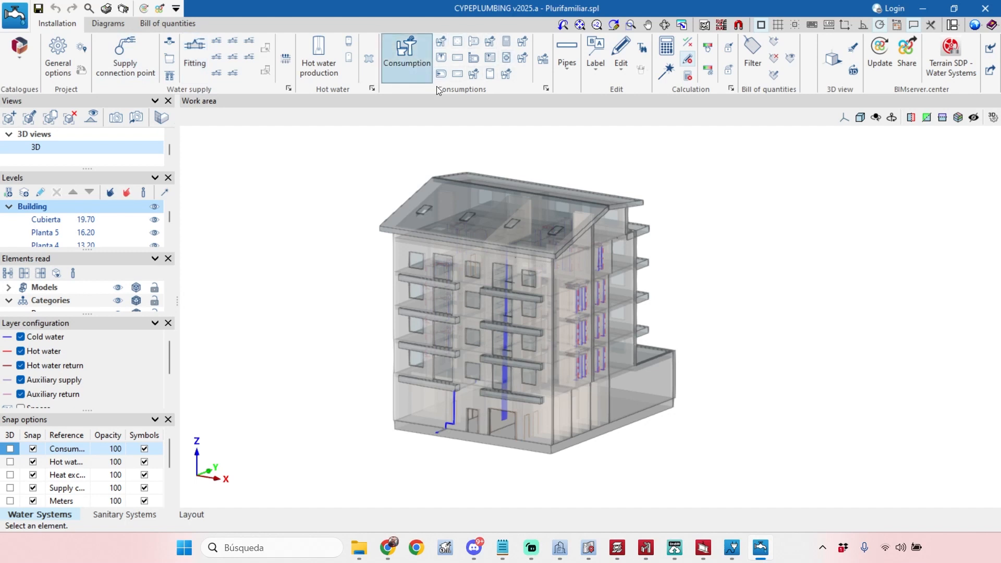
click(571, 76)
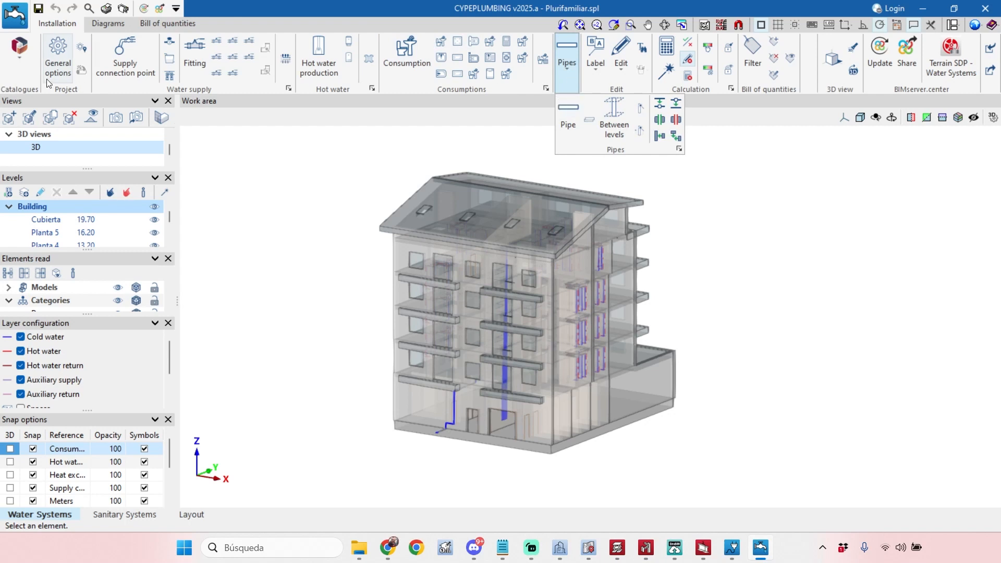
- View the general options of Water Systems without changing them, and look at its "Esquema general" diagram
click(59, 65)
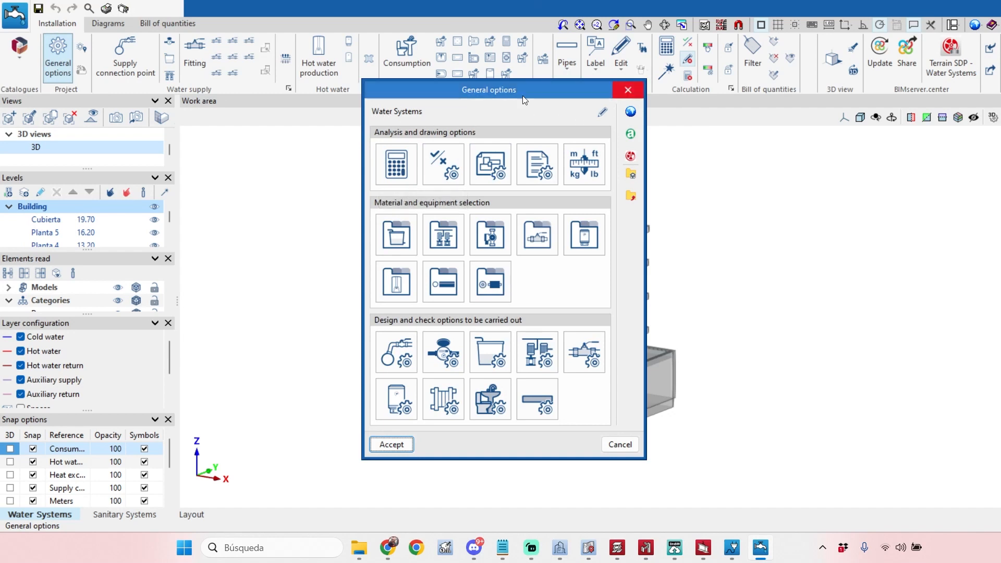
click(626, 92)
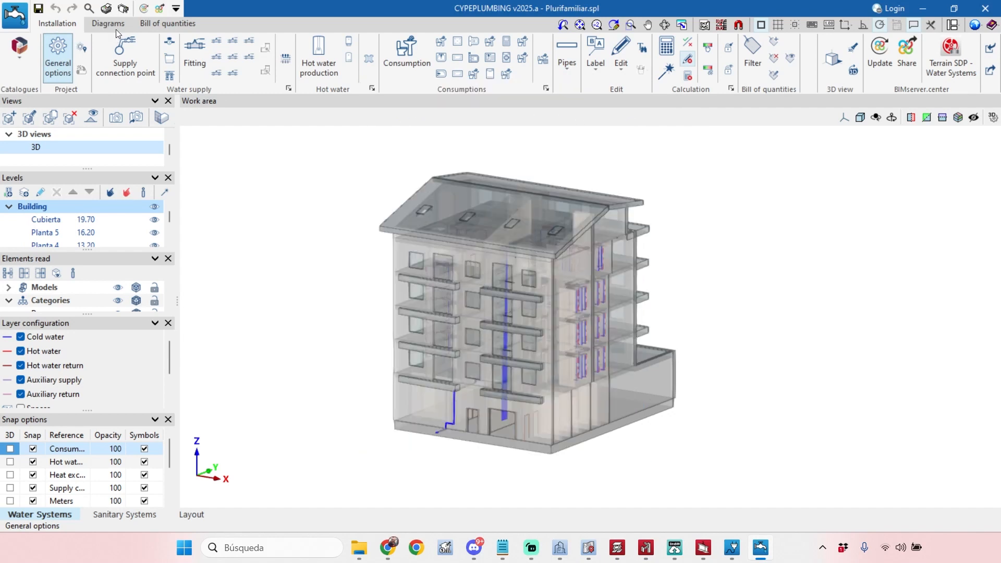
click(119, 24)
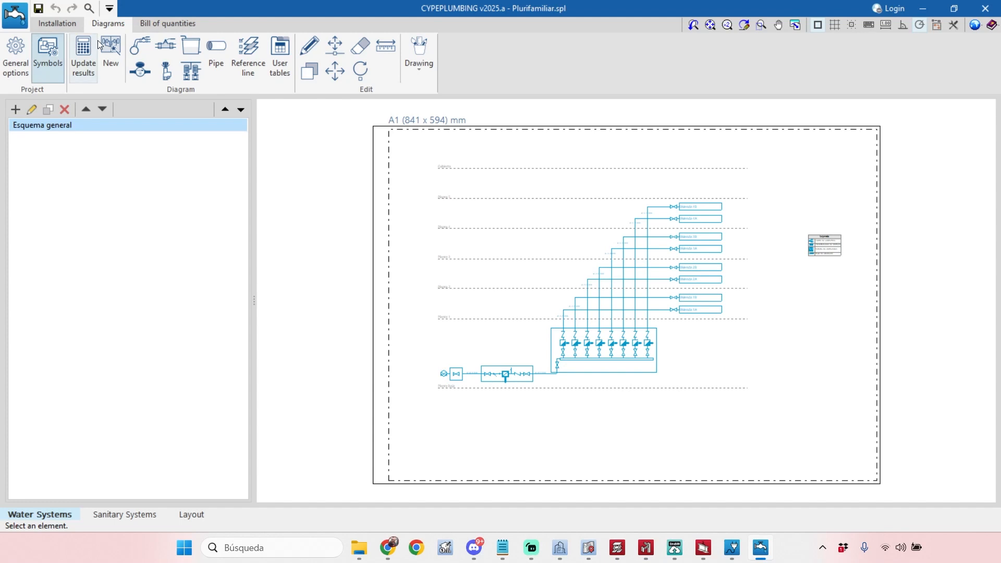
click(72, 26)
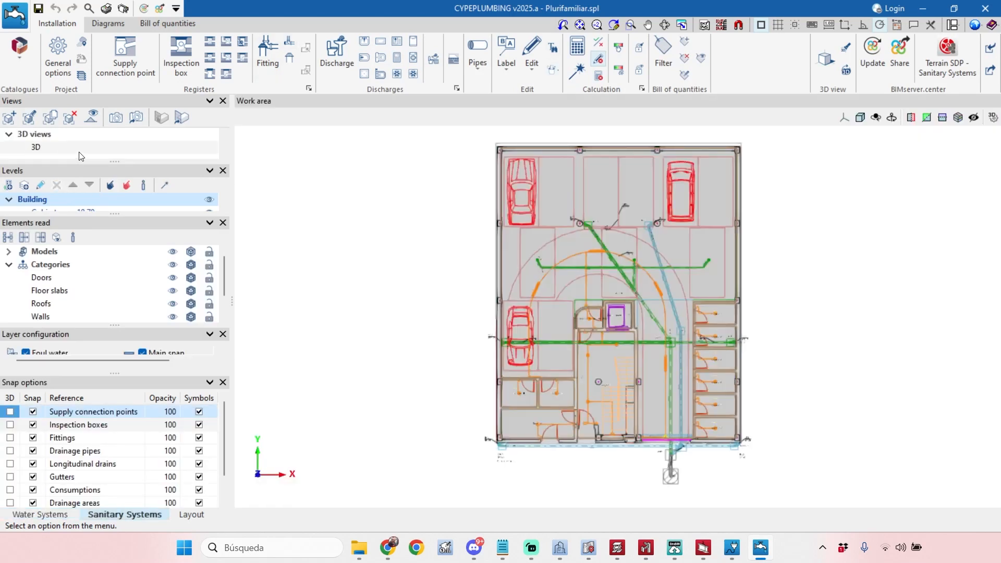
- Display the Sanitary Systems installation in the 3D view and look at the whole building from an angle
click(79, 152)
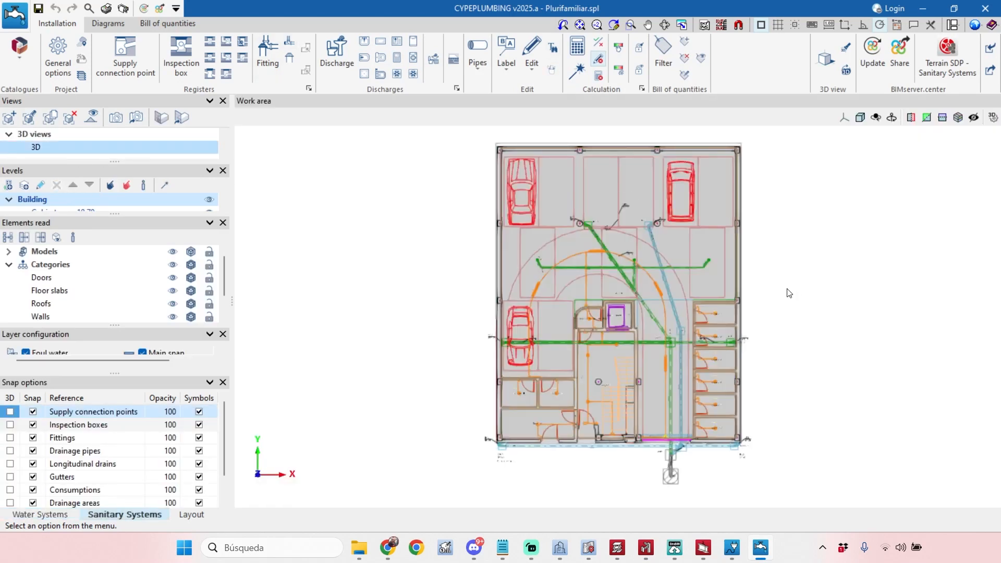
scroll(820, 339, down, 2)
middle_drag(795, 336, 746, 261)
shift+middle_drag(809, 391, 629, 479)
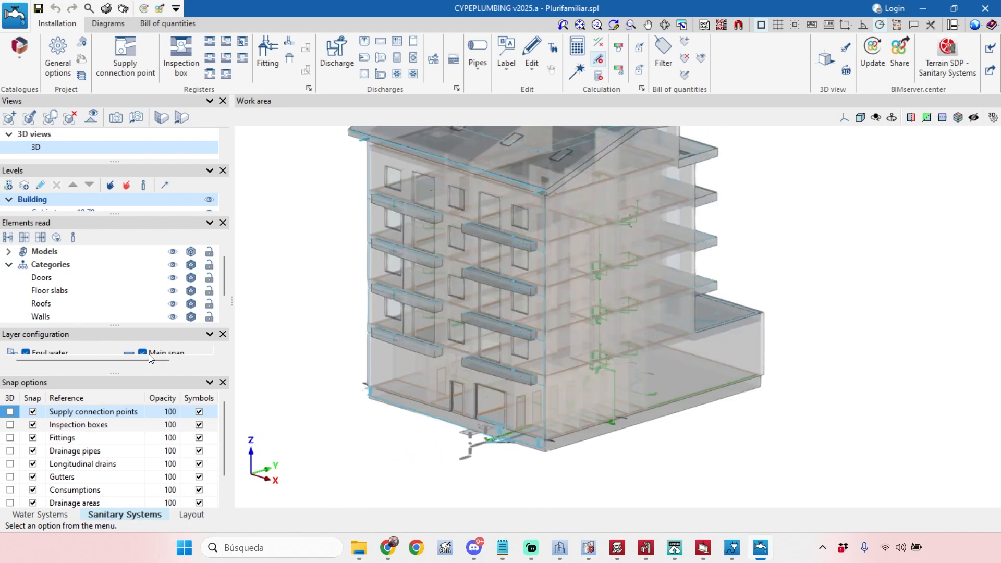
- Hide the building models read into Sanitary Systems and examine the exposed drainage network in 3D
click(173, 252)
scroll(634, 291, up, 3)
scroll(645, 285, up, 3)
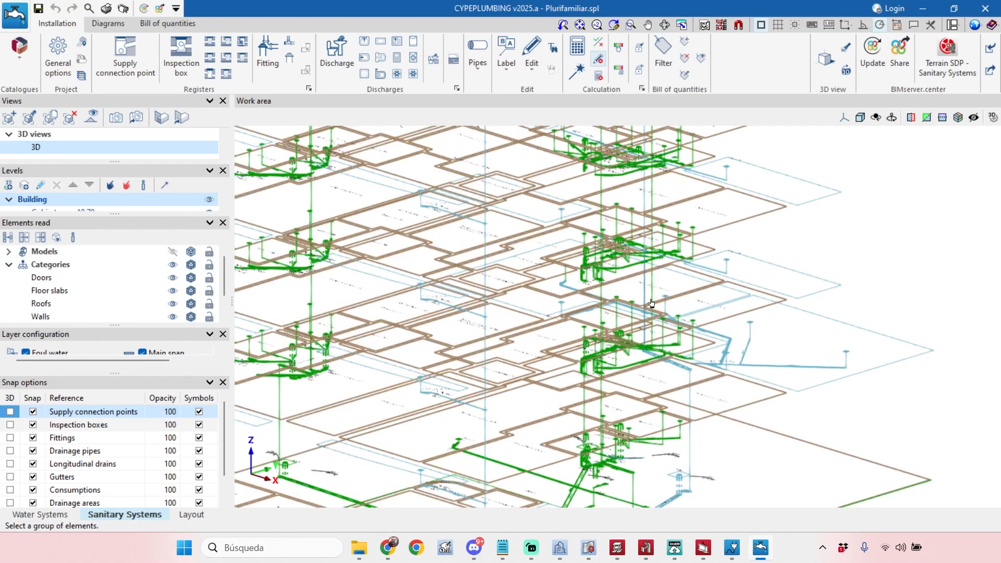
mouse_move(661, 324)
shift+middle_down()
mouse_move(666, 338)
mouse_move(664, 310)
shift+middle_up()
scroll(85, 284, down, 2)
scroll(85, 282, up, 2)
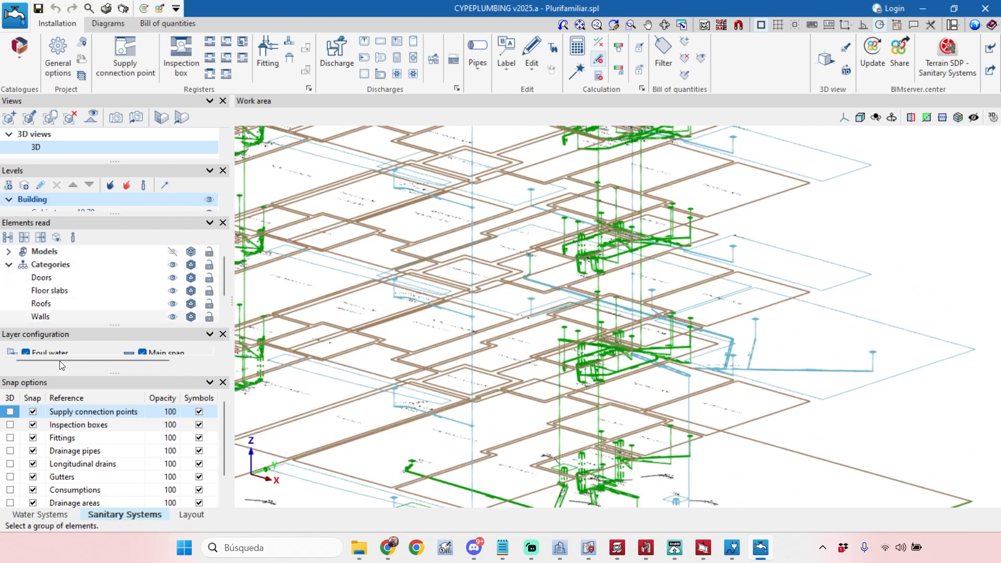
click(9, 252)
click(8, 251)
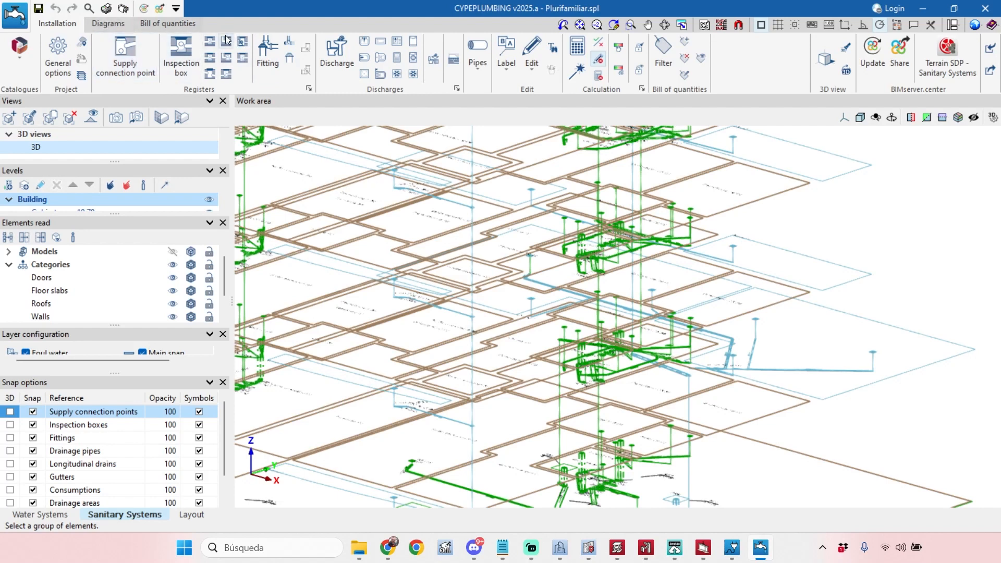
- Go to the Layout module and inspect the properties of the isometric scene on "Lámina 1 - Water" without changing them
click(192, 516)
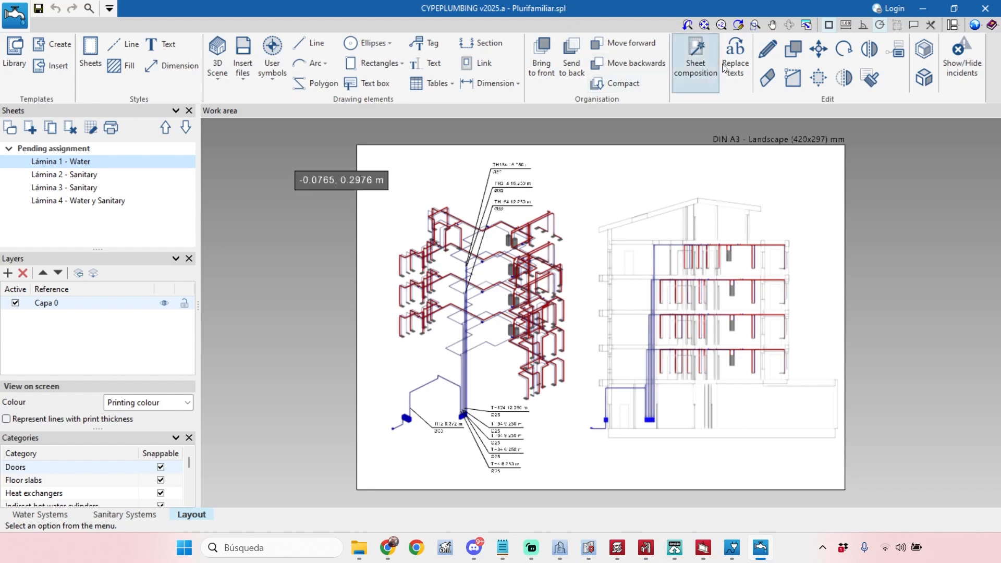
click(768, 48)
click(487, 297)
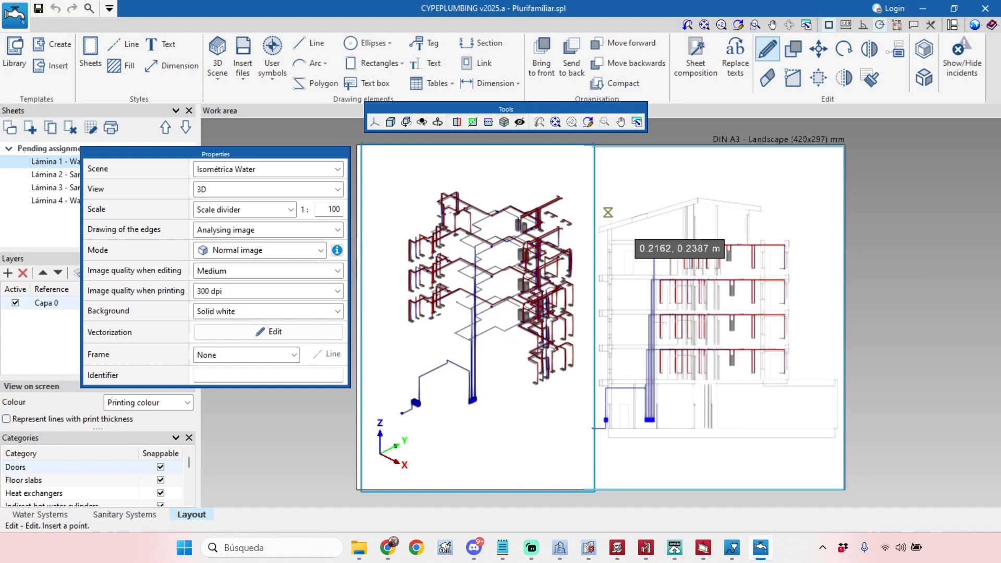
right_click(849, 240)
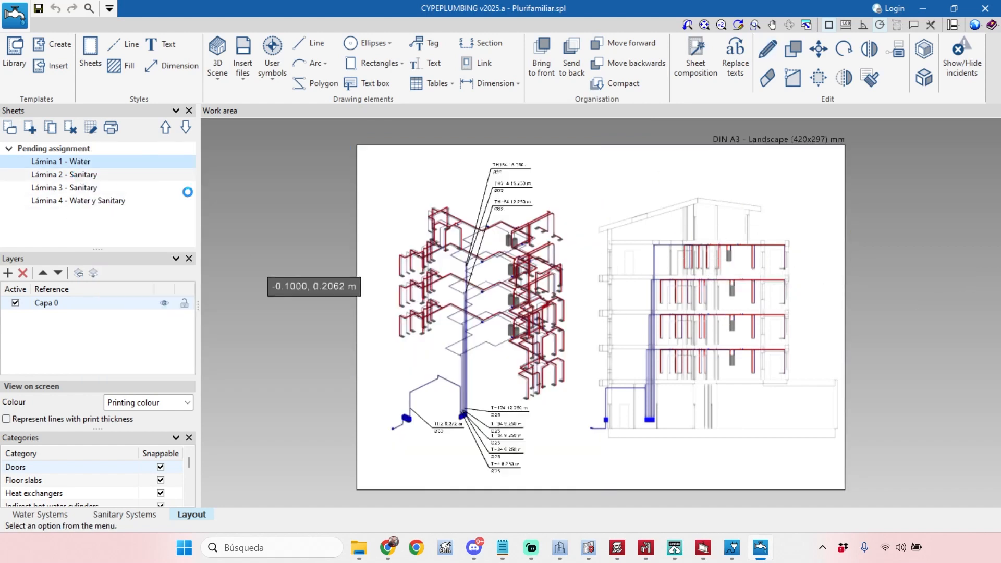
- View the sheets "Lámina 2 - Sanitary" and "Lámina 3 - Sanitary", then return to the Lámina 2 sheet
click(78, 174)
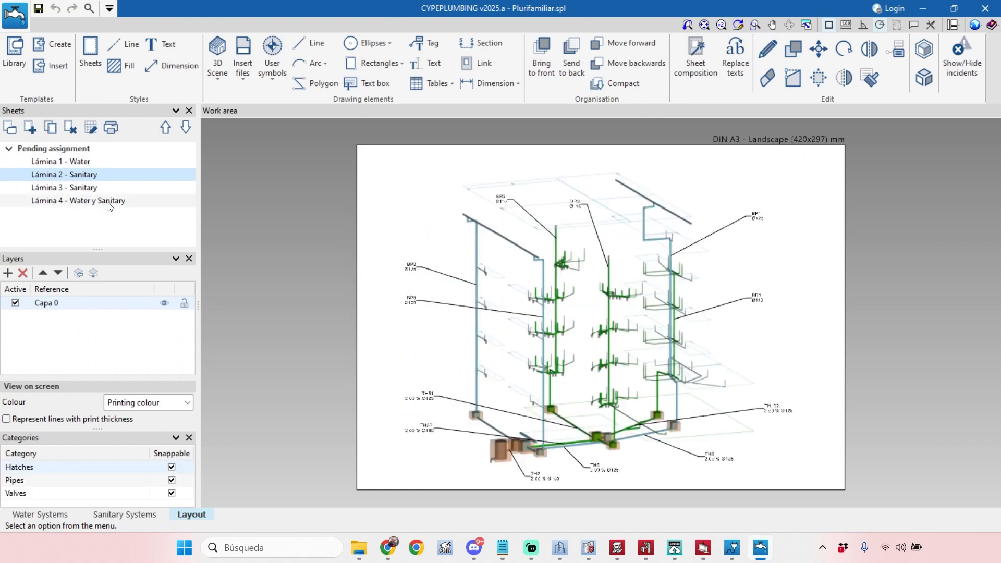
click(86, 188)
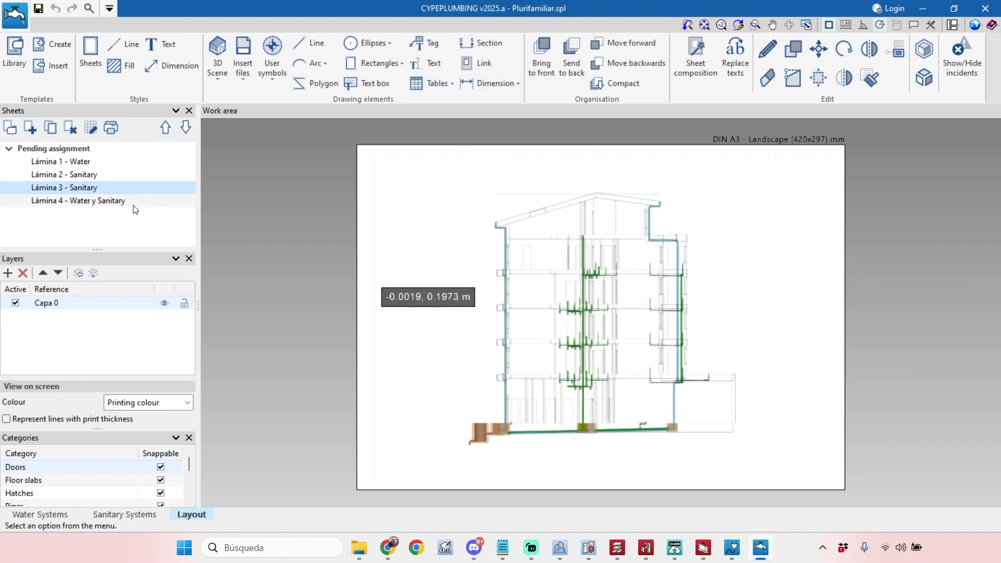
click(127, 172)
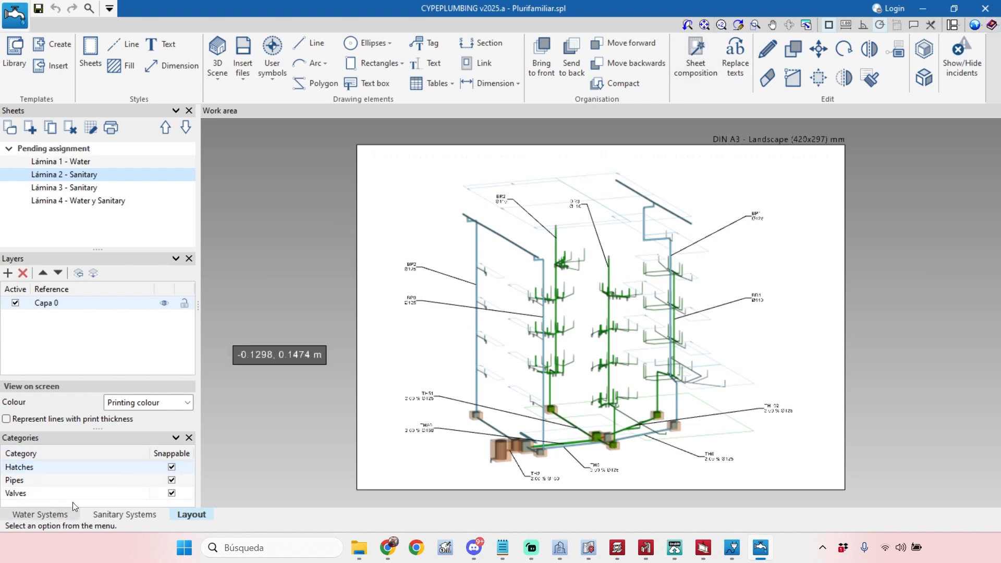
- Revisit the Water Systems module and the Sanitary Systems module to view their 3D installations
click(56, 514)
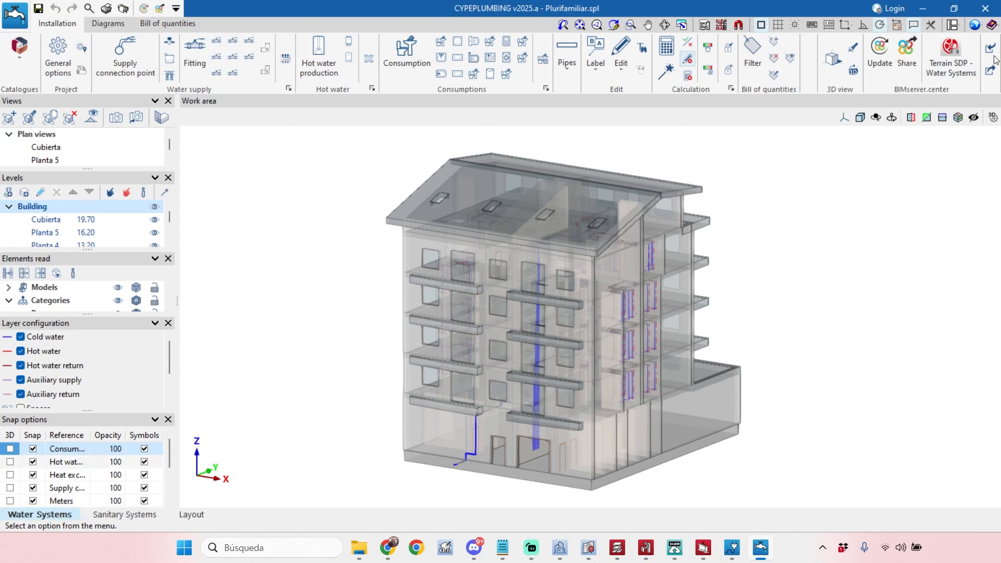
click(141, 519)
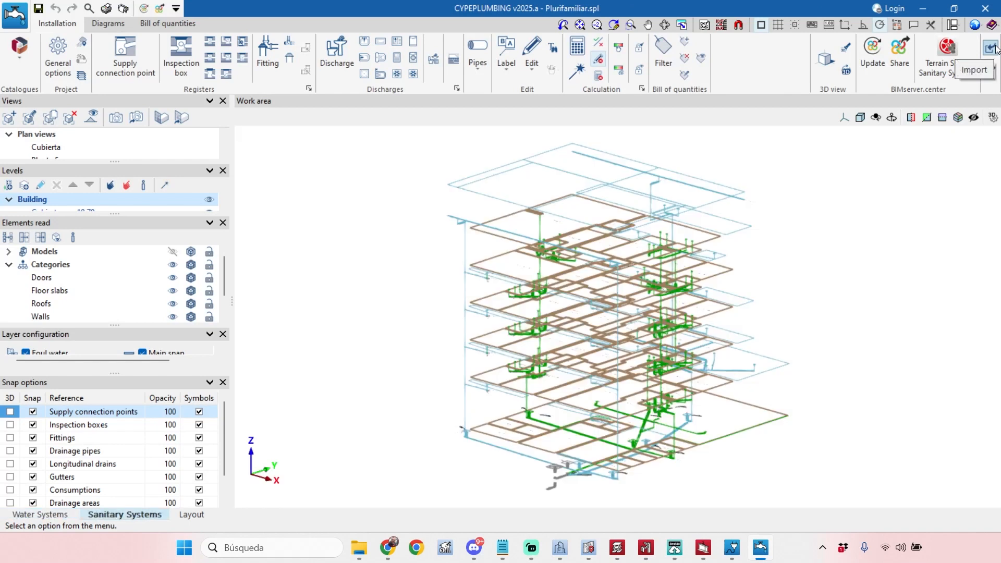
- Switch to the CYPE 2025.a Version new features page in Chrome and display the website's Solutions options
key(alt+Tab)
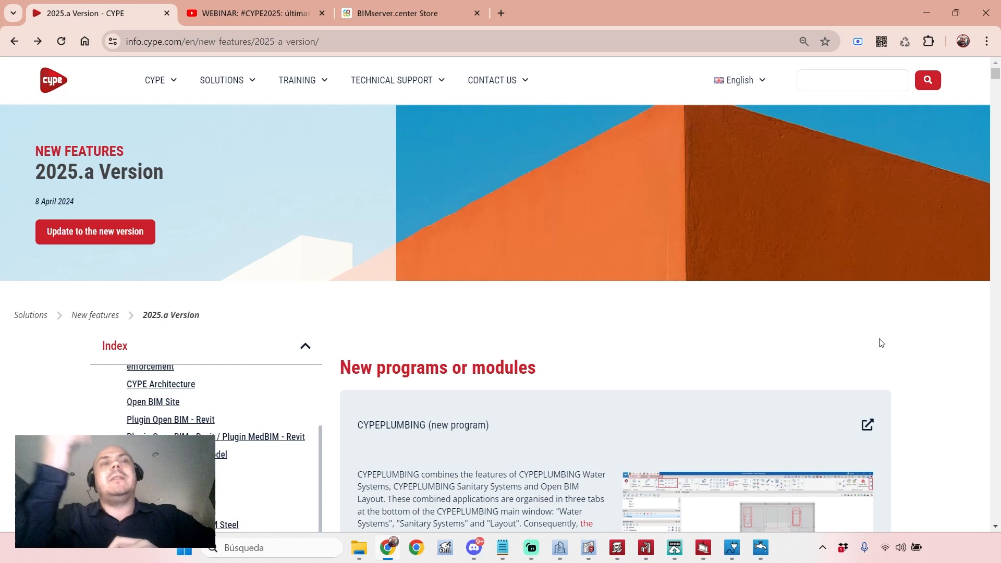
mouse_move(245, 82)
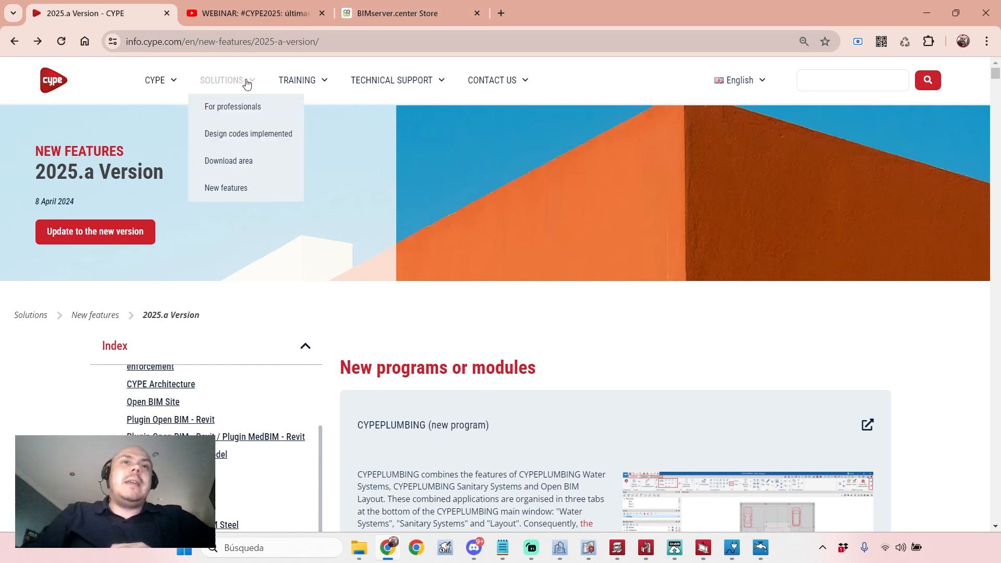